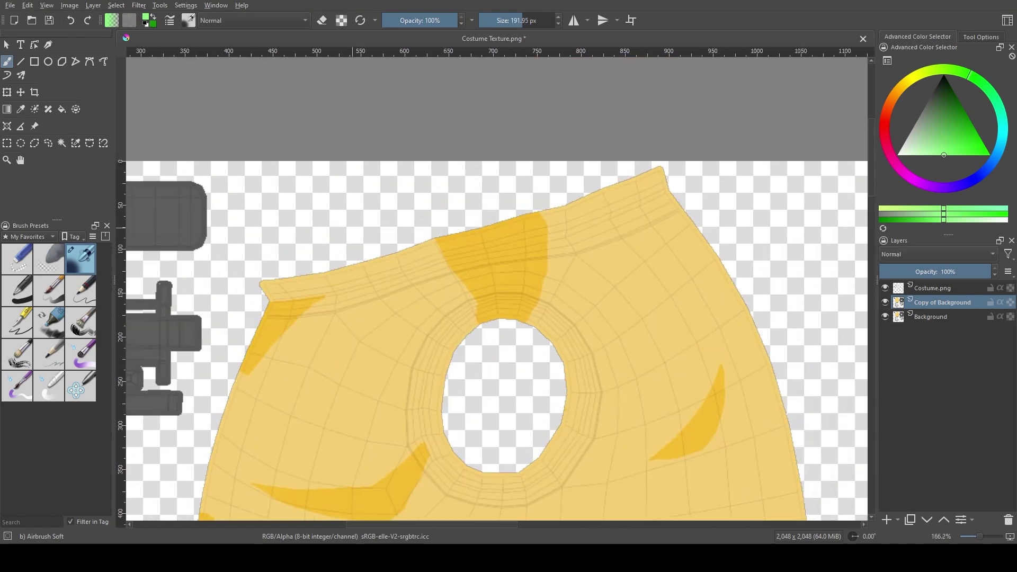
# Pick the tank top's yellow and fill light and saturated yellow swatch squares above the texture
pyautogui.keyDown('ctrl'); pyautogui.click(527, 279); pyautogui.keyUp('ctrl')
pyautogui.moveTo(210, 108)
pyautogui.mouseDown()
pyautogui.moveTo(244, 140)
pyautogui.moveTo(278, 140)
pyautogui.mouseUp()
pyautogui.press('BackSpace')
pyautogui.hotkey('shift', 'BackSpace')
pyautogui.moveTo(189, 141); pyautogui.dragTo(303, 157)
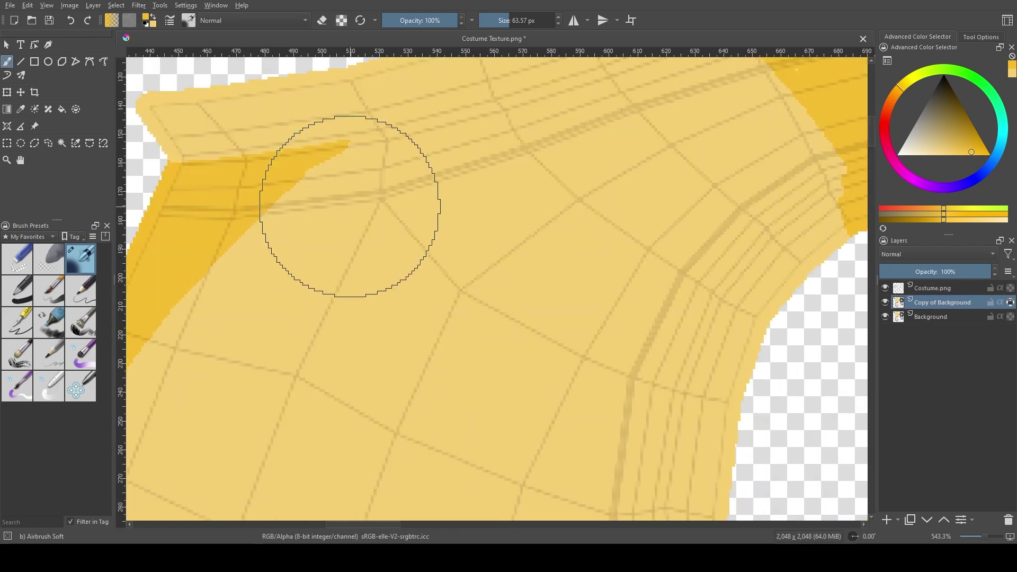
pyautogui.scroll(-3, 349, 206)
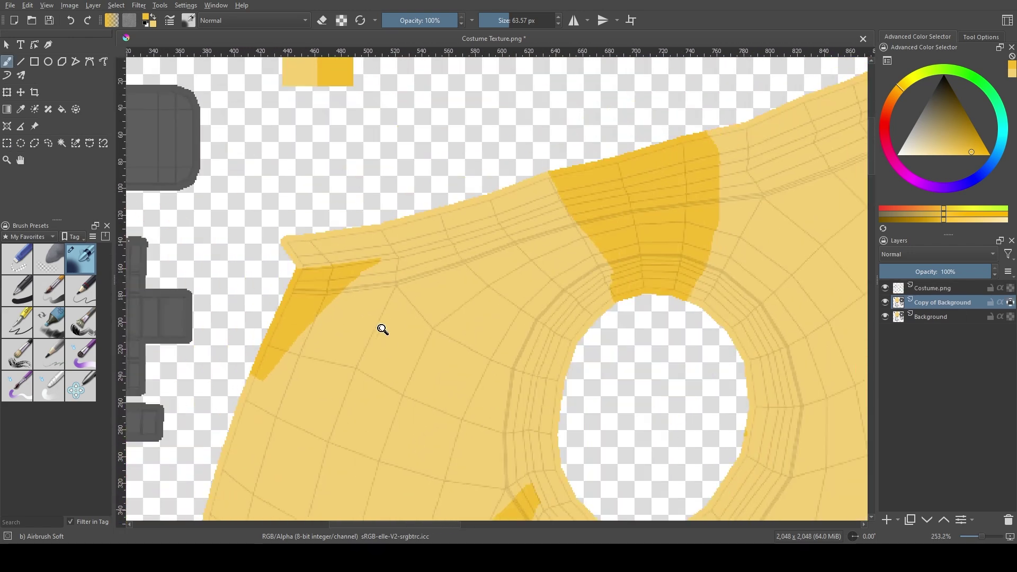
pyautogui.scroll(1, 324, 279)
# Outline the tank top with a curved selection and copy it to a new layer named Top tank
pyautogui.moveTo(306, 289); pyautogui.dragTo(329, 328)
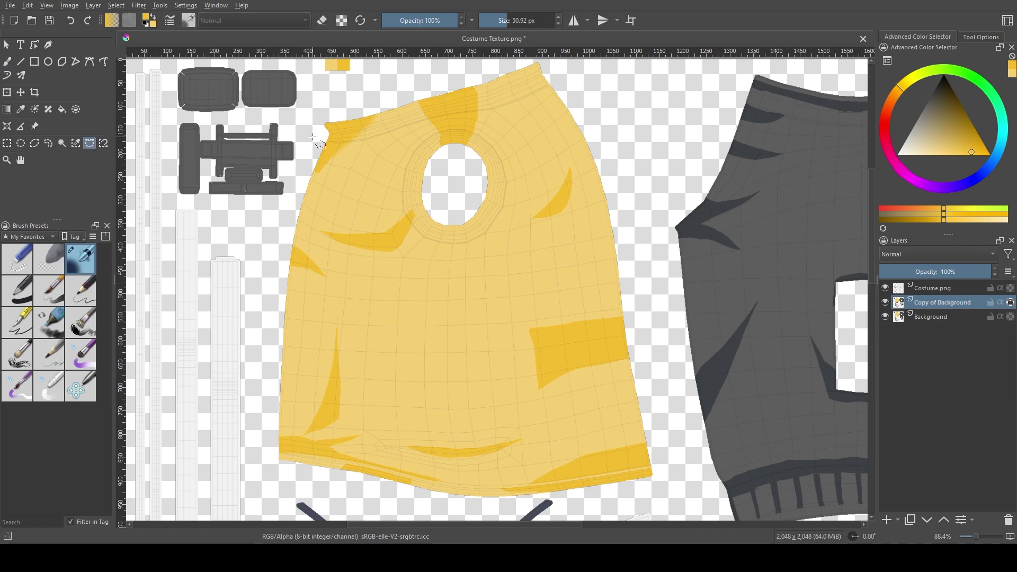
pyautogui.moveTo(312, 137); pyautogui.dragTo(271, 299)
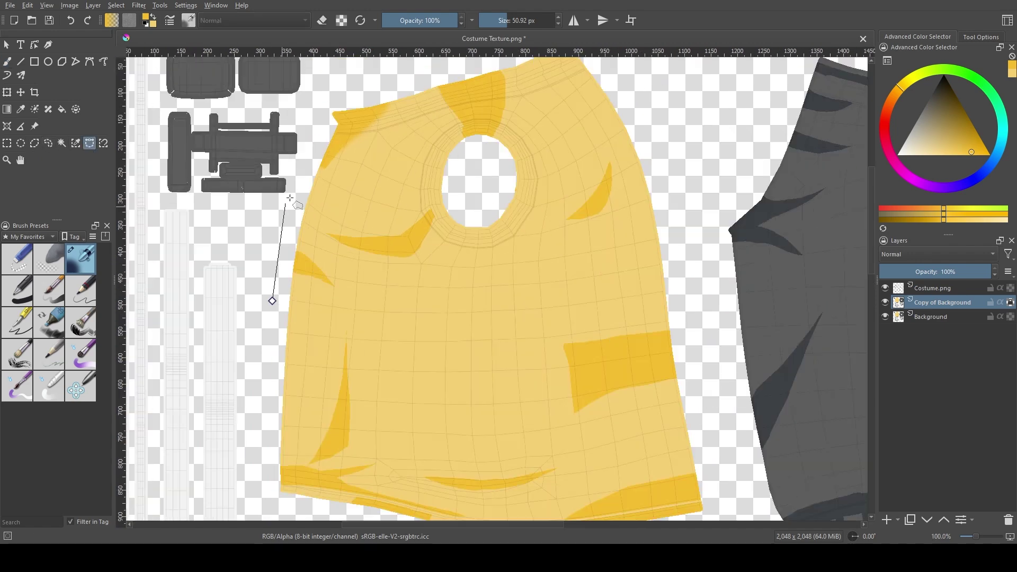
pyautogui.scroll(-1, 413, 160)
pyautogui.scroll(2, 613, 442)
pyautogui.scroll(-1, 477, 318)
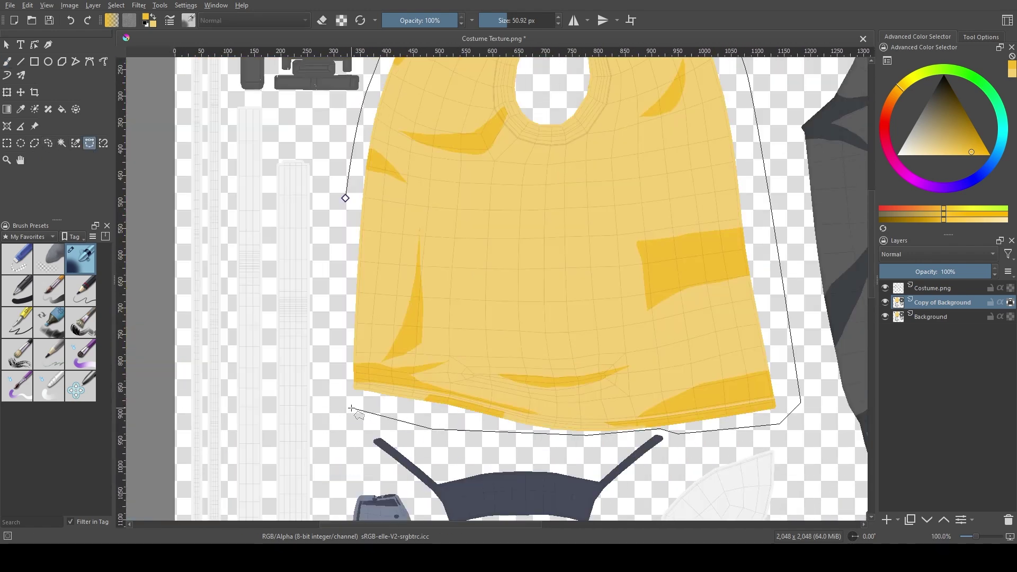
pyautogui.press('Return')
pyautogui.write('k')
pyautogui.press('Return')
pyautogui.scroll(-1, 568, 402)
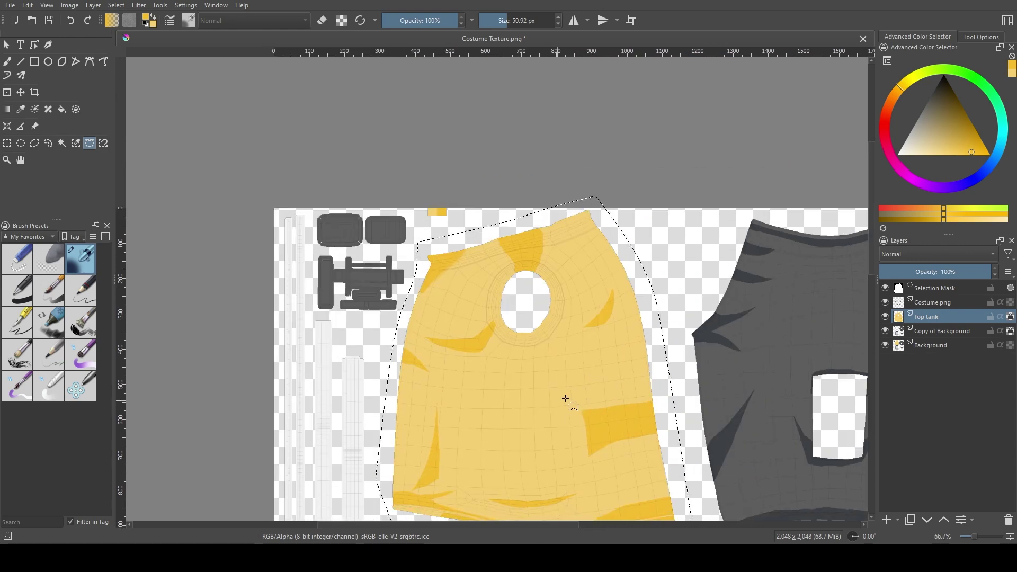
pyautogui.press('b')
pyautogui.hotkey('ctrl', 'shift', 'a')
# Airbrush a soft shadow along the tank top's shoulder near the neckline
pyautogui.scroll(4, 602, 295)
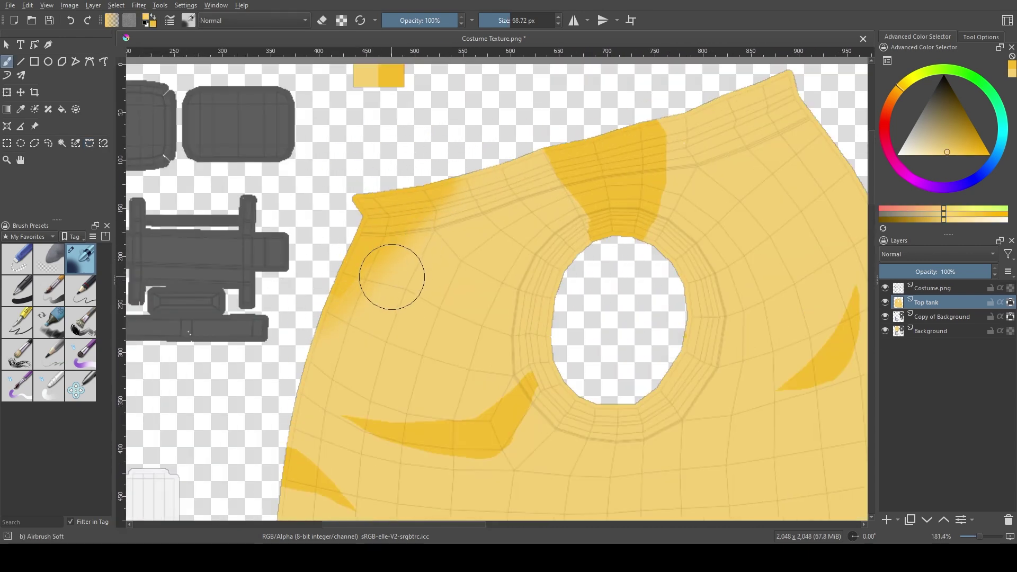
pyautogui.scroll(1, 391, 276)
pyautogui.moveTo(507, 180)
pyautogui.mouseDown()
pyautogui.moveTo(495, 254)
pyautogui.moveTo(488, 230)
pyautogui.mouseUp()
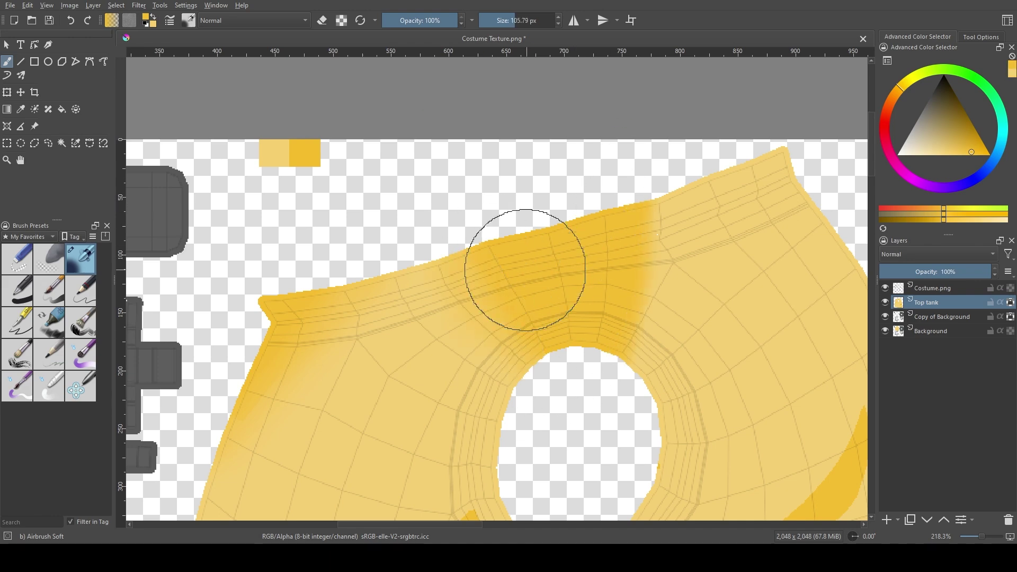
pyautogui.moveTo(524, 270); pyautogui.dragTo(602, 215)
pyautogui.scroll(3, 601, 216)
pyautogui.scroll(-4, 472, 445)
pyautogui.scroll(2, 443, 226)
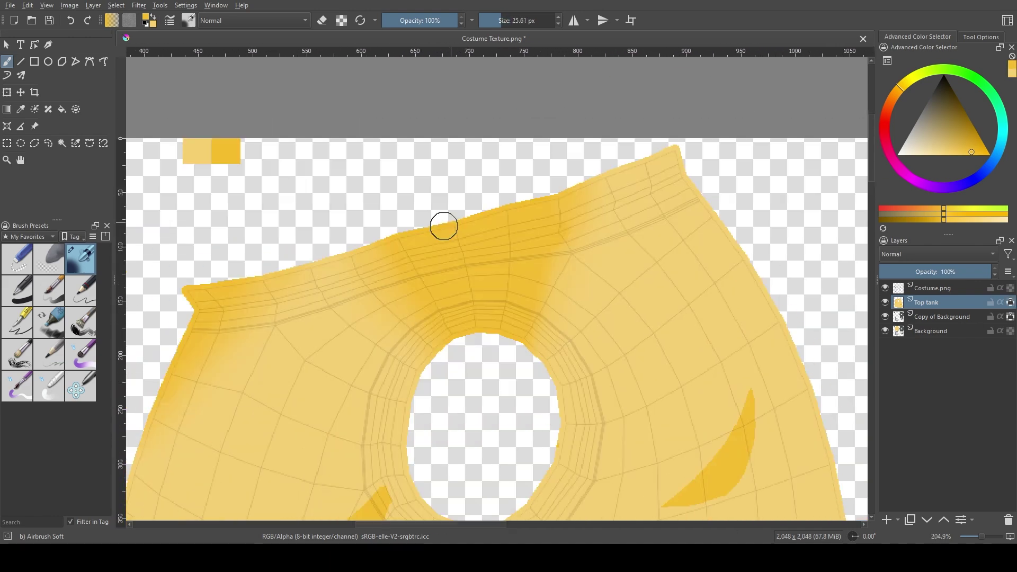
pyautogui.scroll(-1, 612, 238)
pyautogui.scroll(-1, 436, 268)
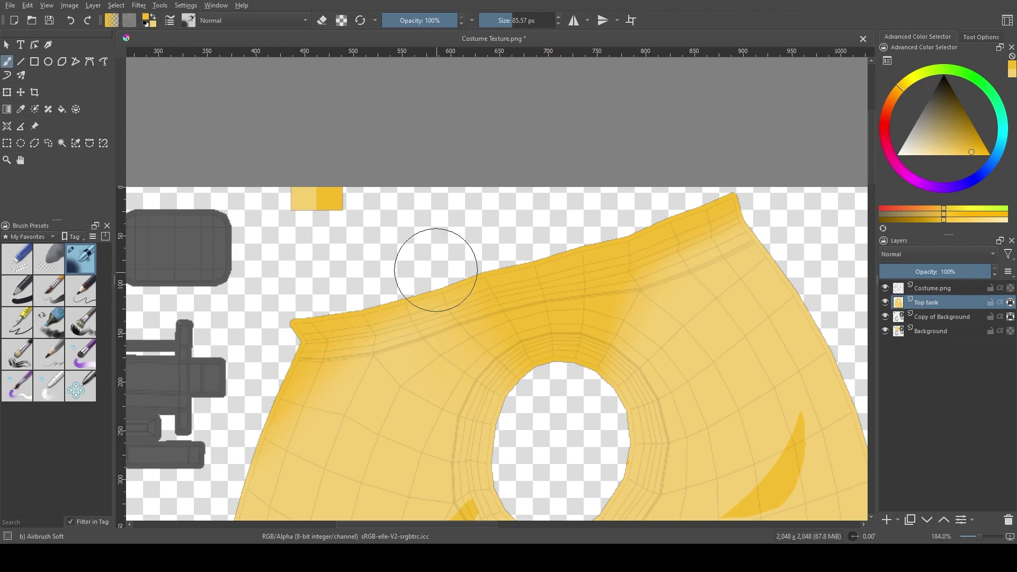
pyautogui.scroll(1, 722, 176)
pyautogui.scroll(-2, 503, 363)
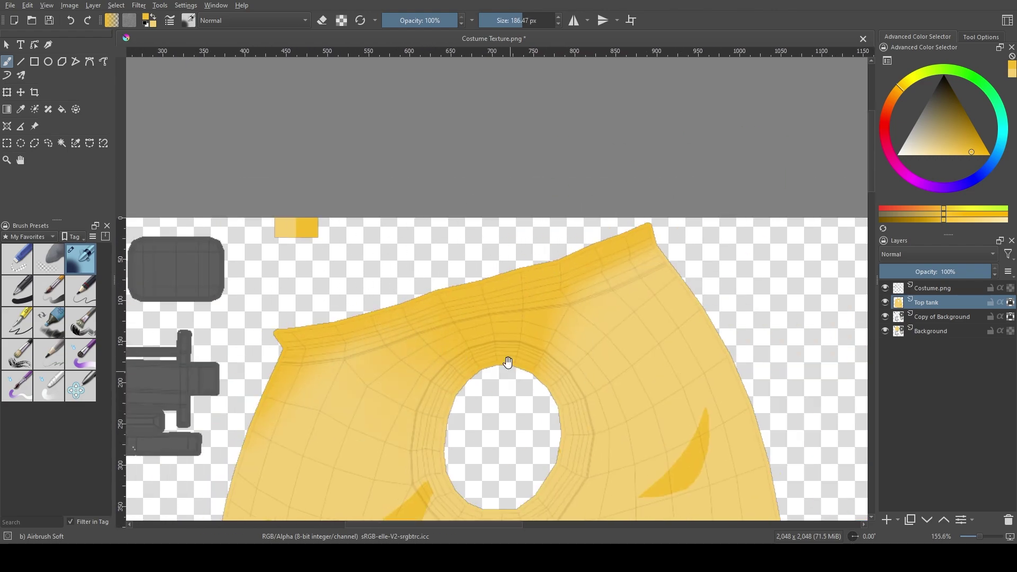
pyautogui.scroll(3, 468, 265)
pyautogui.scroll(-2, 469, 265)
pyautogui.scroll(3, 608, 273)
pyautogui.scroll(1, 608, 272)
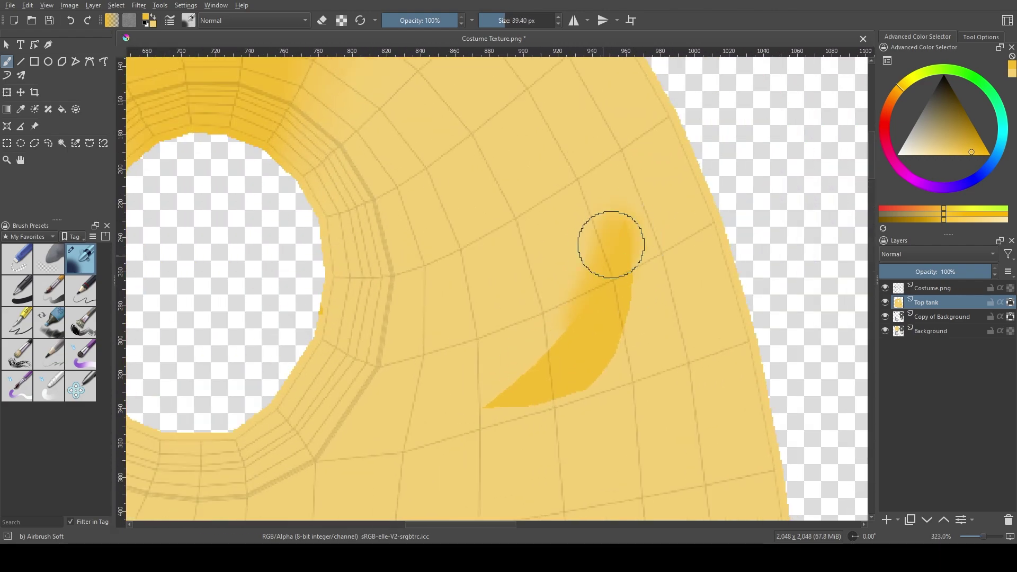
# Soften the shadow stroke beside the tank top's armhole
pyautogui.moveTo(613, 245); pyautogui.dragTo(613, 237)
pyautogui.scroll(-1, 580, 167)
pyautogui.scroll(-3, 420, 306)
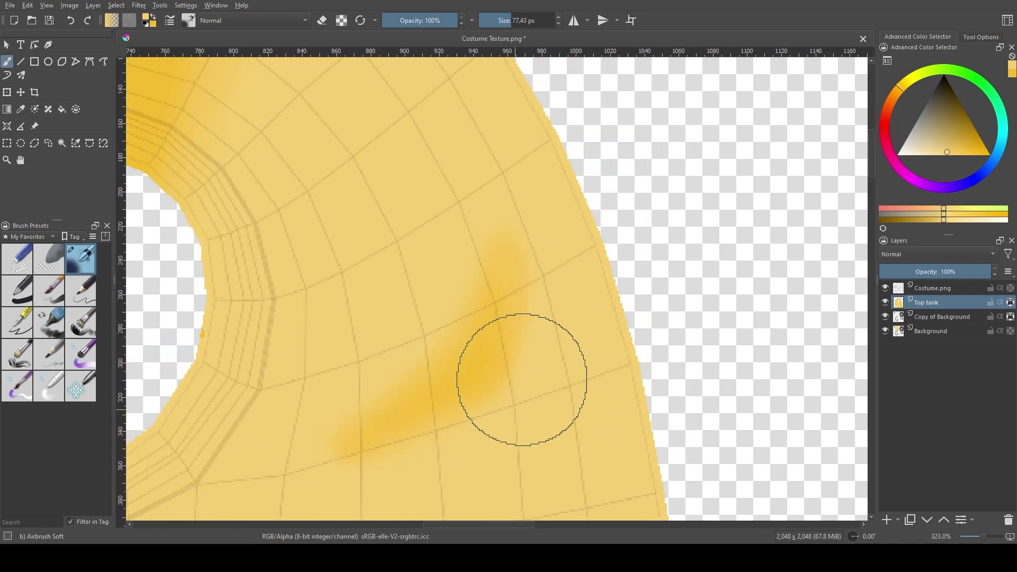
pyautogui.scroll(-3, 523, 386)
pyautogui.scroll(-1, 306, 341)
pyautogui.scroll(1, 692, 262)
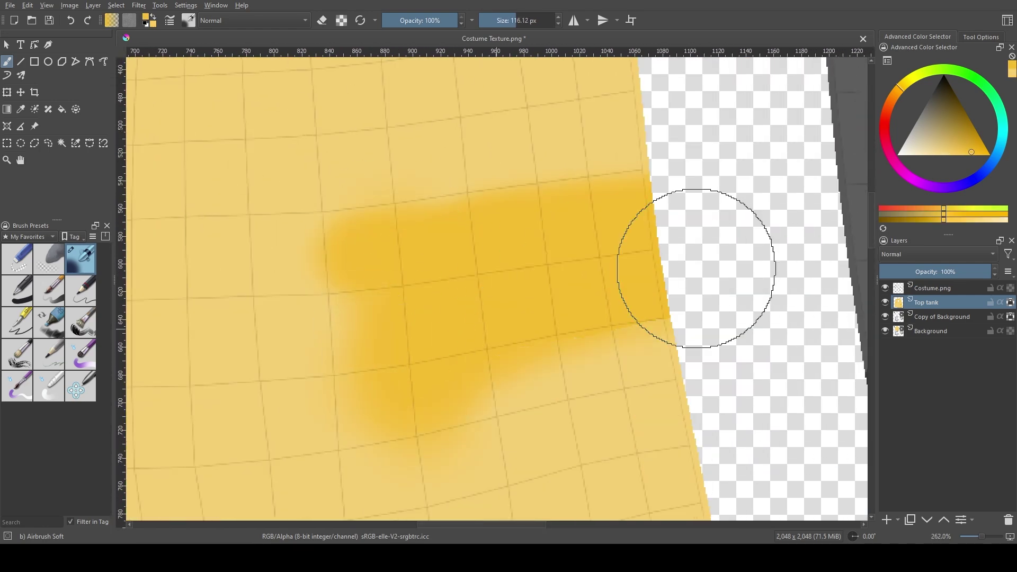
pyautogui.scroll(-3, 538, 181)
pyautogui.scroll(3, 284, 384)
pyautogui.scroll(-2, 371, 323)
pyautogui.scroll(1, 526, 226)
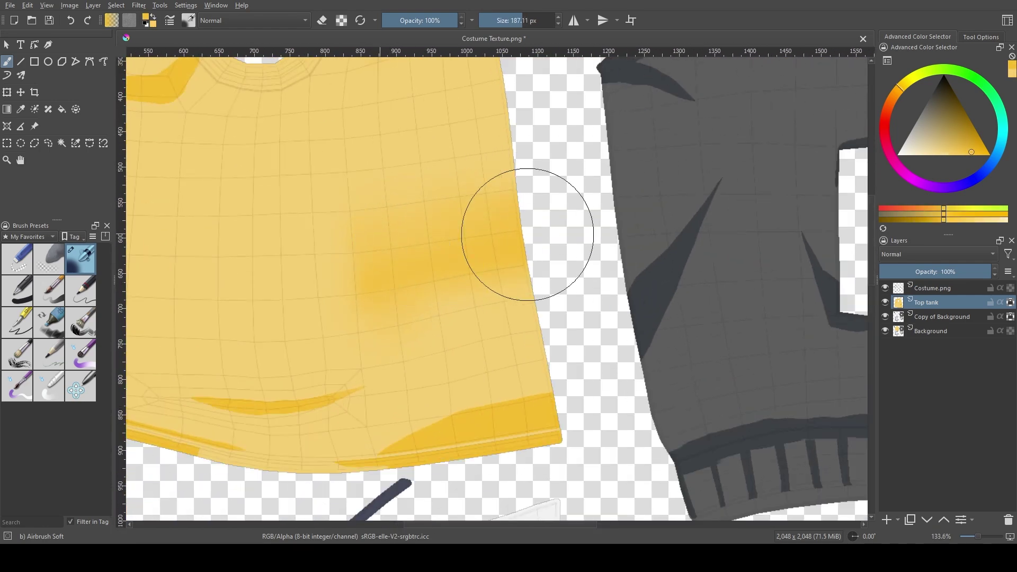
pyautogui.scroll(1, 503, 333)
pyautogui.scroll(4, 550, 381)
# Airbrush and blend the neck-seam shadow into a soft band extending toward the armhole
pyautogui.scroll(2, 268, 272)
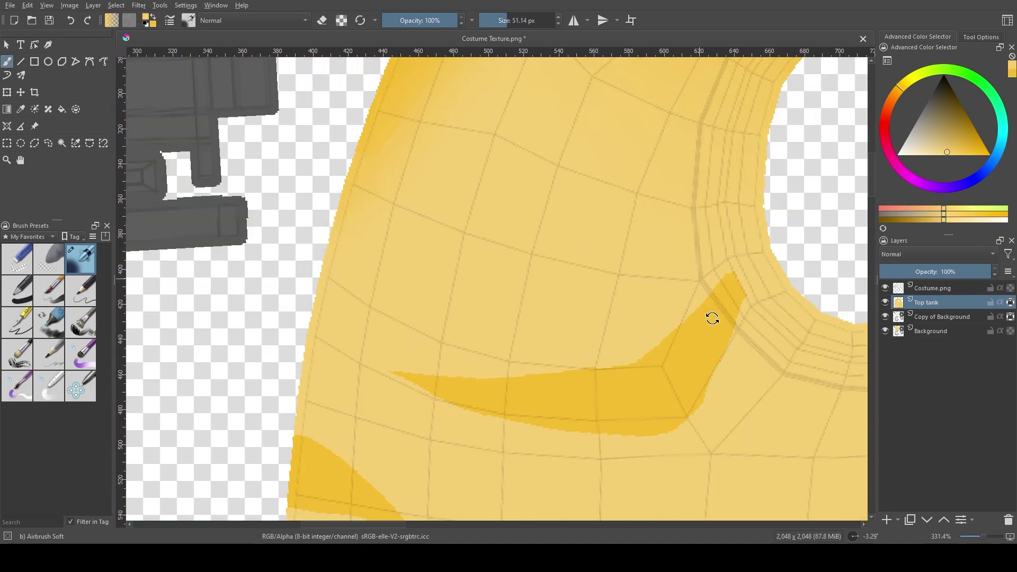
pyautogui.moveTo(710, 318); pyautogui.dragTo(608, 358)
pyautogui.moveTo(550, 405); pyautogui.dragTo(465, 365)
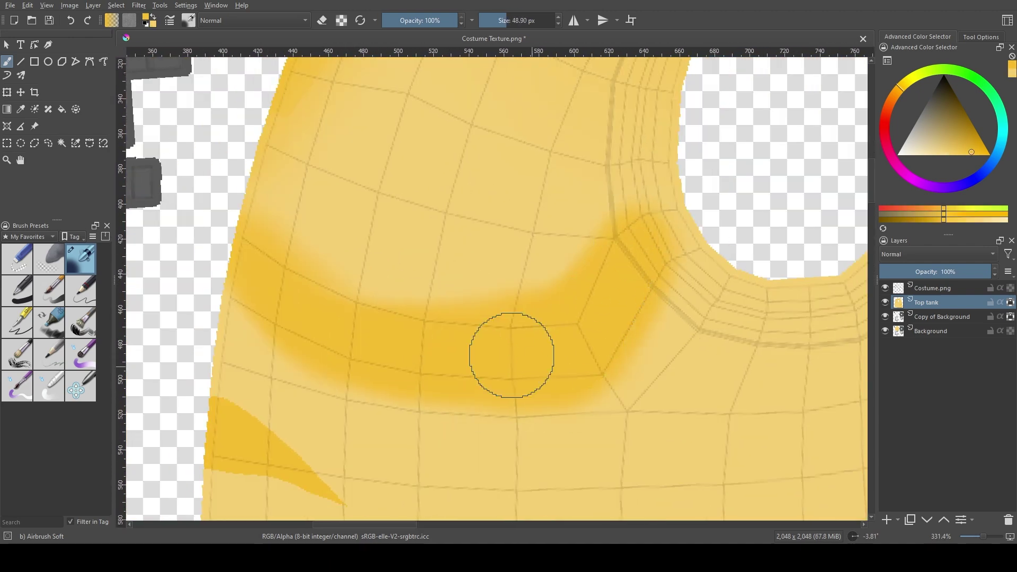
pyautogui.moveTo(587, 346); pyautogui.dragTo(667, 348)
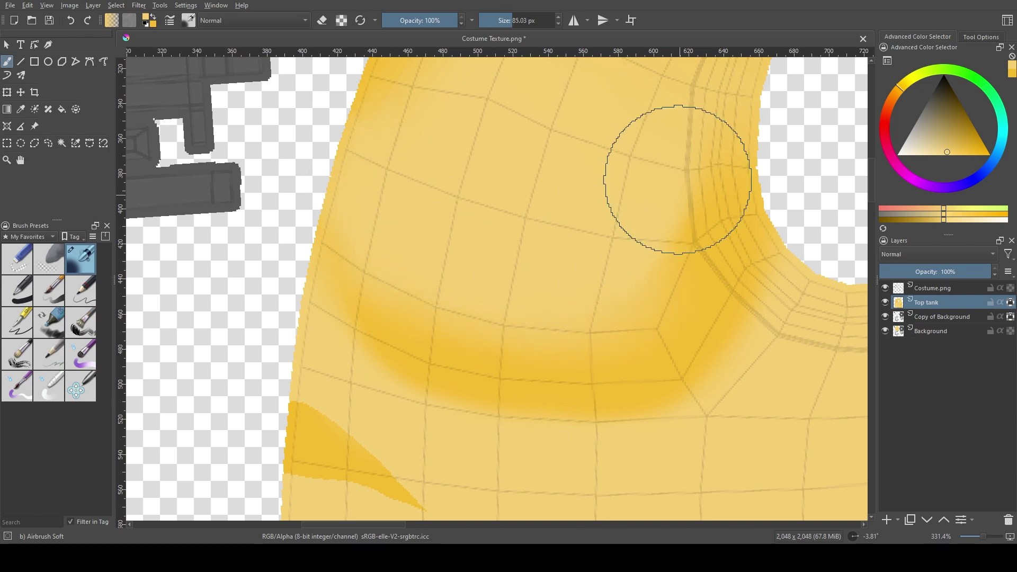
pyautogui.moveTo(401, 399); pyautogui.dragTo(379, 341)
pyautogui.moveTo(712, 253)
pyautogui.mouseDown()
pyautogui.moveTo(546, 321)
pyautogui.moveTo(518, 386)
pyautogui.mouseUp()
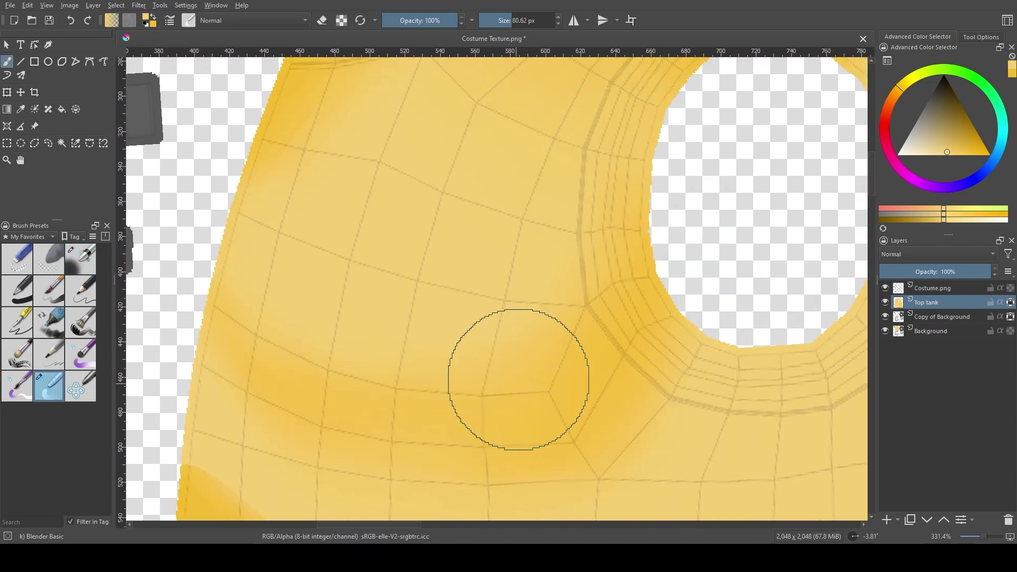
pyautogui.moveTo(446, 264)
pyautogui.mouseDown()
pyautogui.moveTo(227, 329)
pyautogui.moveTo(522, 341)
pyautogui.moveTo(232, 385)
pyautogui.mouseUp()
pyautogui.moveTo(698, 209)
pyautogui.mouseDown()
pyautogui.moveTo(595, 170)
pyautogui.moveTo(393, 307)
pyautogui.moveTo(432, 343)
pyautogui.moveTo(402, 297)
pyautogui.mouseUp()
# Paint a soft shadow along the tank top's left edge with Airbrush Soft
pyautogui.click(81, 256)
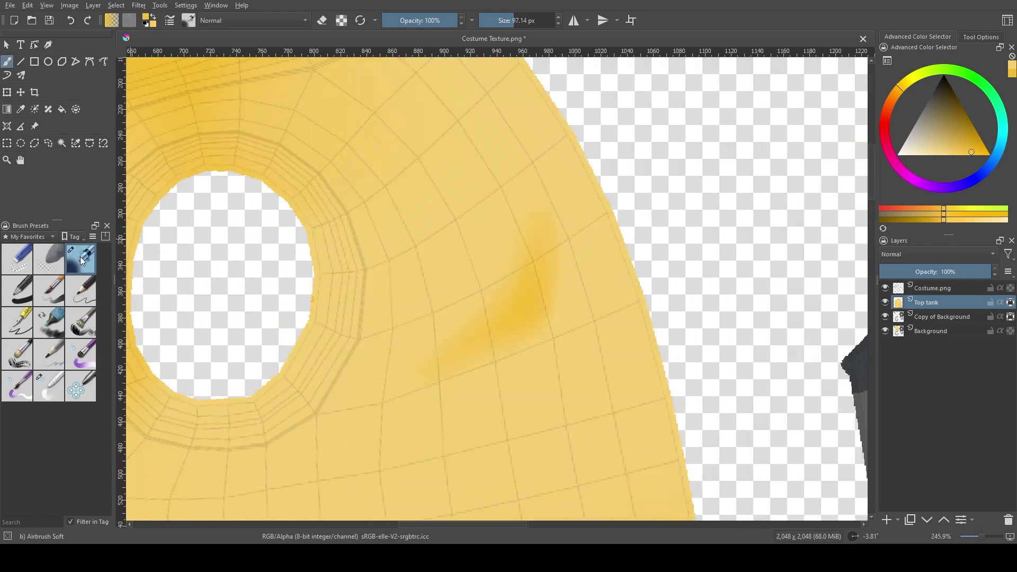
pyautogui.moveTo(578, 307); pyautogui.dragTo(371, 265)
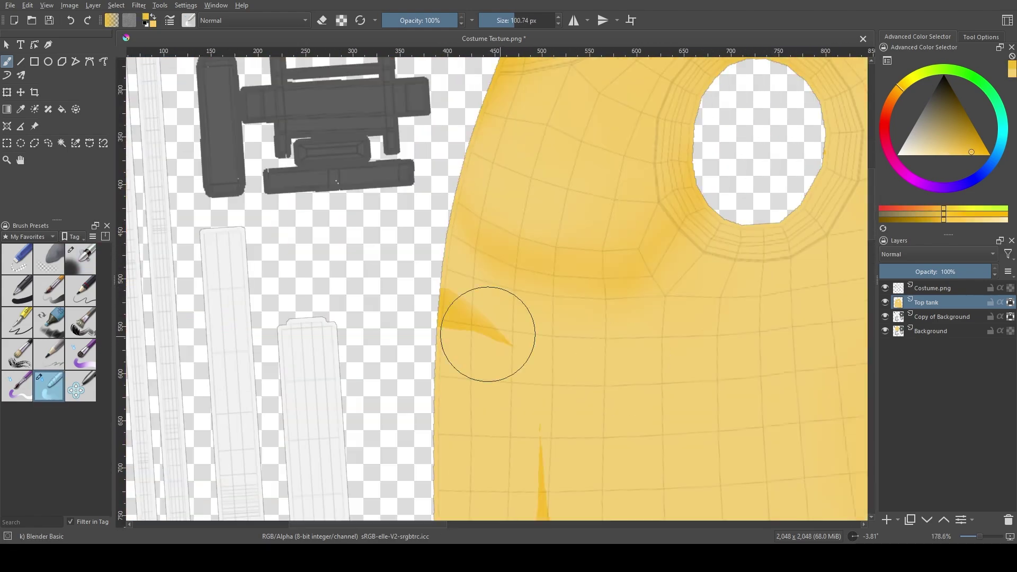
pyautogui.click(81, 256)
pyautogui.moveTo(499, 295)
pyautogui.mouseDown()
pyautogui.moveTo(531, 332)
pyautogui.moveTo(579, 324)
pyautogui.moveTo(459, 320)
pyautogui.moveTo(370, 275)
pyautogui.moveTo(520, 225)
pyautogui.mouseUp()
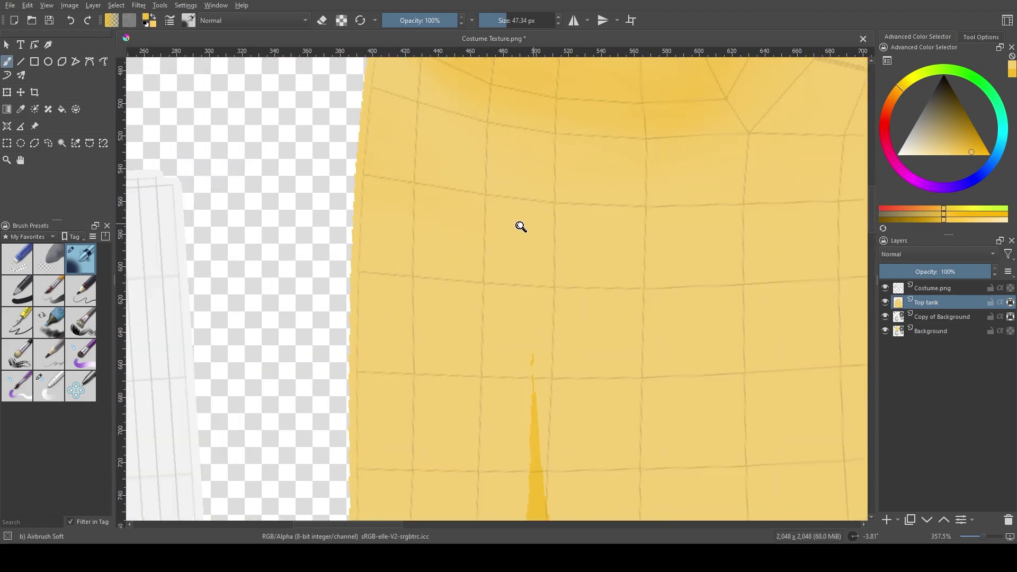
pyautogui.moveTo(431, 121)
pyautogui.mouseDown()
pyautogui.moveTo(320, 289)
pyautogui.moveTo(485, 207)
pyautogui.moveTo(431, 295)
pyautogui.moveTo(470, 318)
pyautogui.moveTo(433, 386)
pyautogui.mouseUp()
pyautogui.moveTo(408, 297); pyautogui.dragTo(361, 314)
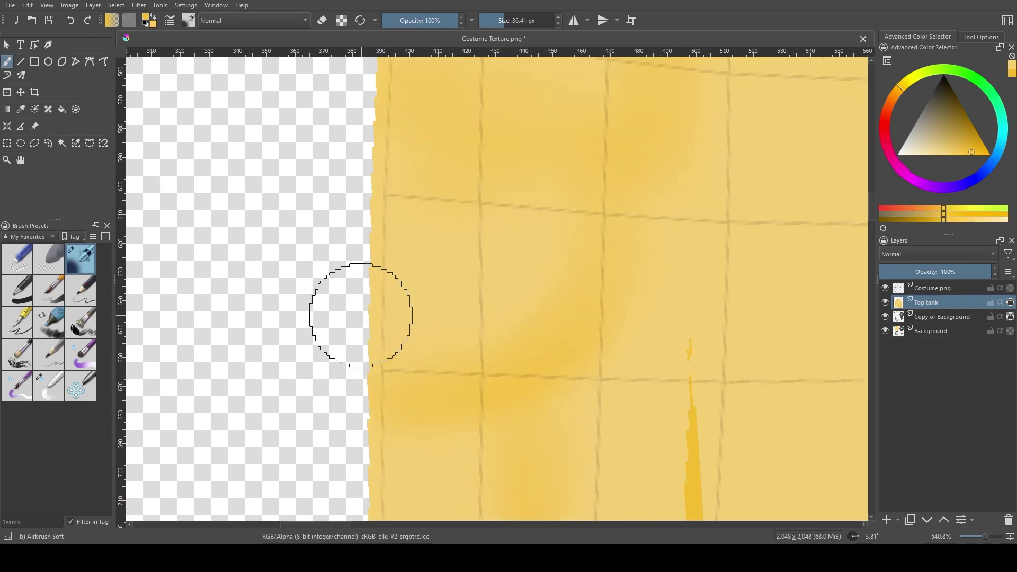
pyautogui.moveTo(540, 231); pyautogui.dragTo(439, 279)
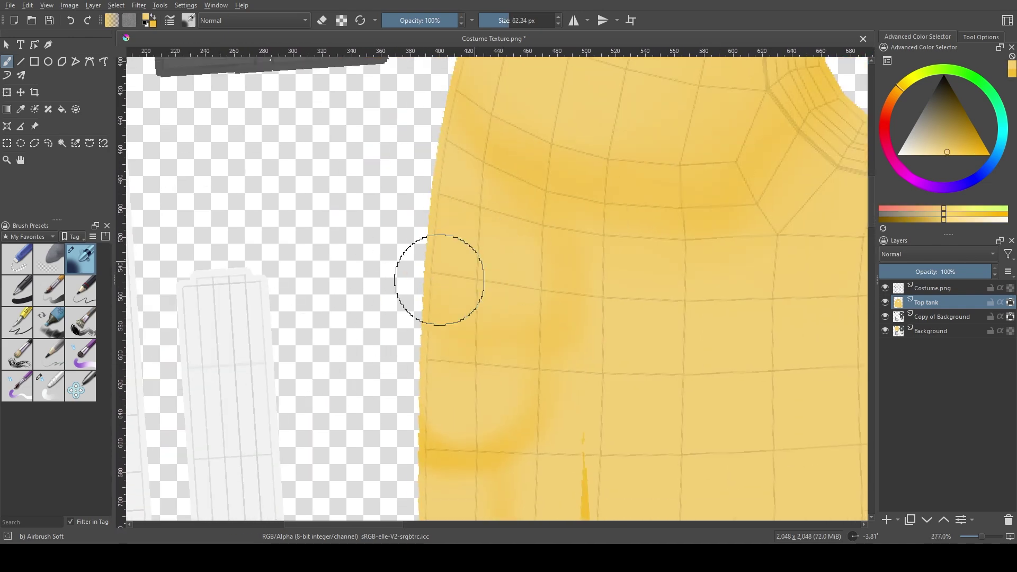
pyautogui.moveTo(558, 342); pyautogui.dragTo(510, 310)
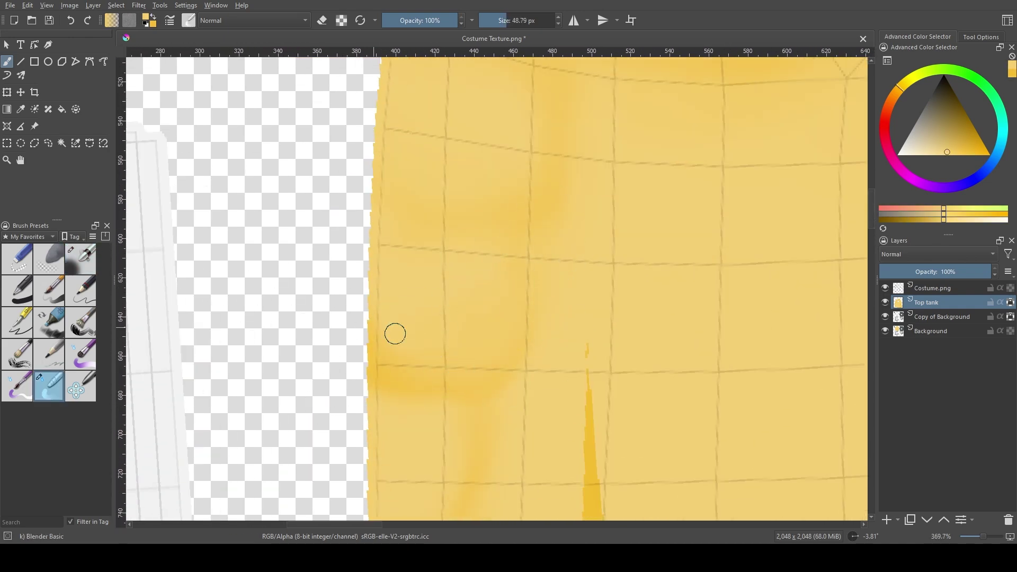
pyautogui.moveTo(395, 334)
pyautogui.mouseDown()
pyautogui.moveTo(662, 235)
pyautogui.moveTo(449, 379)
pyautogui.moveTo(537, 270)
pyautogui.mouseUp()
# Darken the long shadow spike, then blend it into the surrounding yellow
pyautogui.press('/')
pyautogui.moveTo(531, 184); pyautogui.dragTo(501, 273)
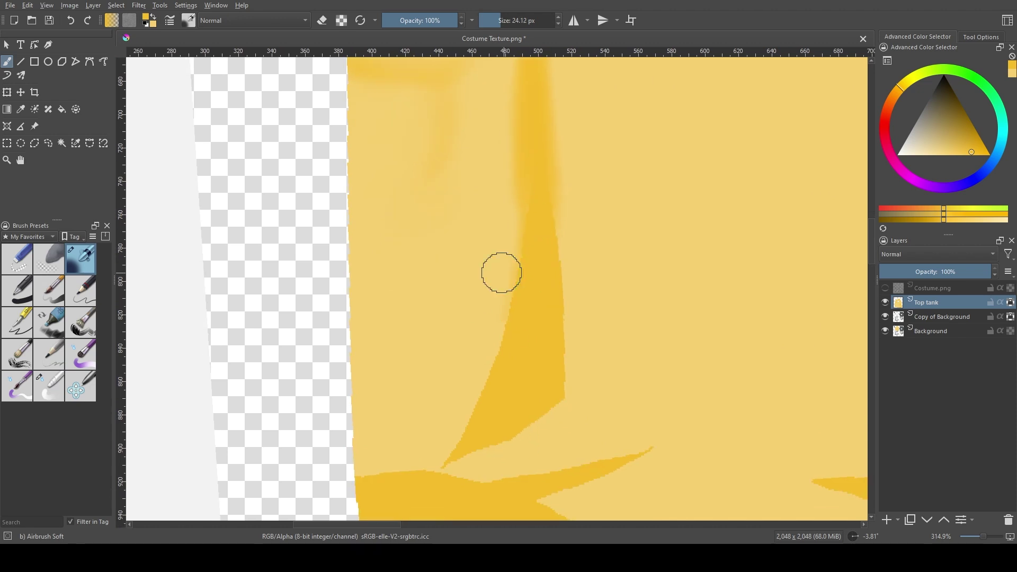
pyautogui.moveTo(449, 456); pyautogui.dragTo(526, 465)
pyautogui.keyDown('ctrl'); pyautogui.click(504, 243); pyautogui.keyUp('ctrl')
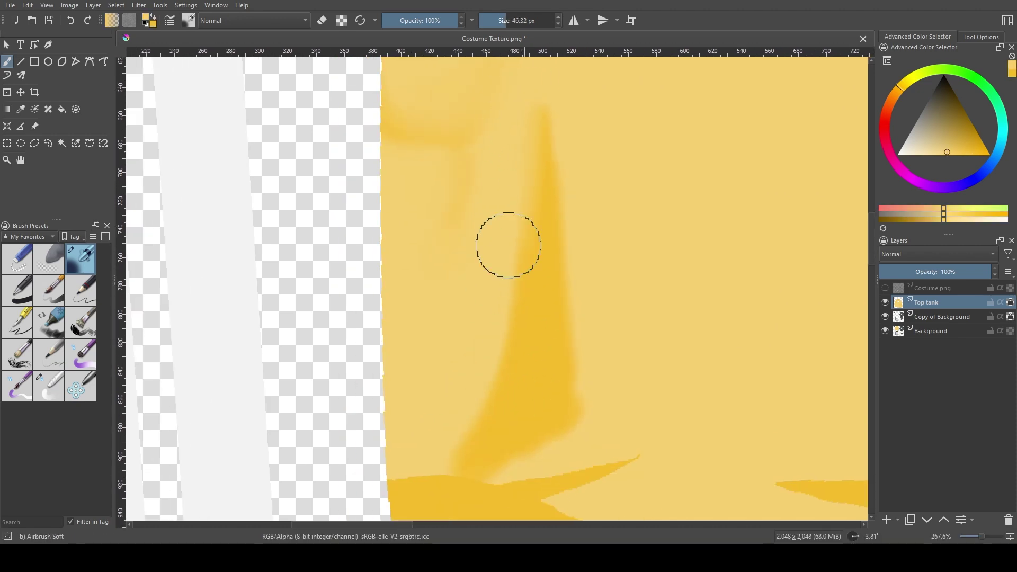
pyautogui.scroll(-3, 534, 411)
pyautogui.press('/')
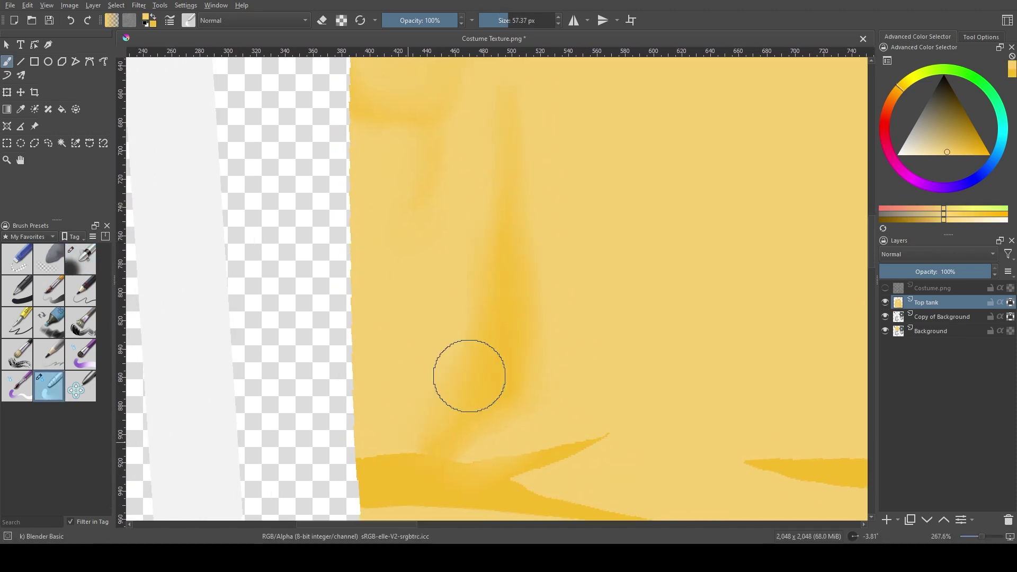
pyautogui.moveTo(465, 375); pyautogui.dragTo(522, 424)
pyautogui.scroll(-1, 588, 157)
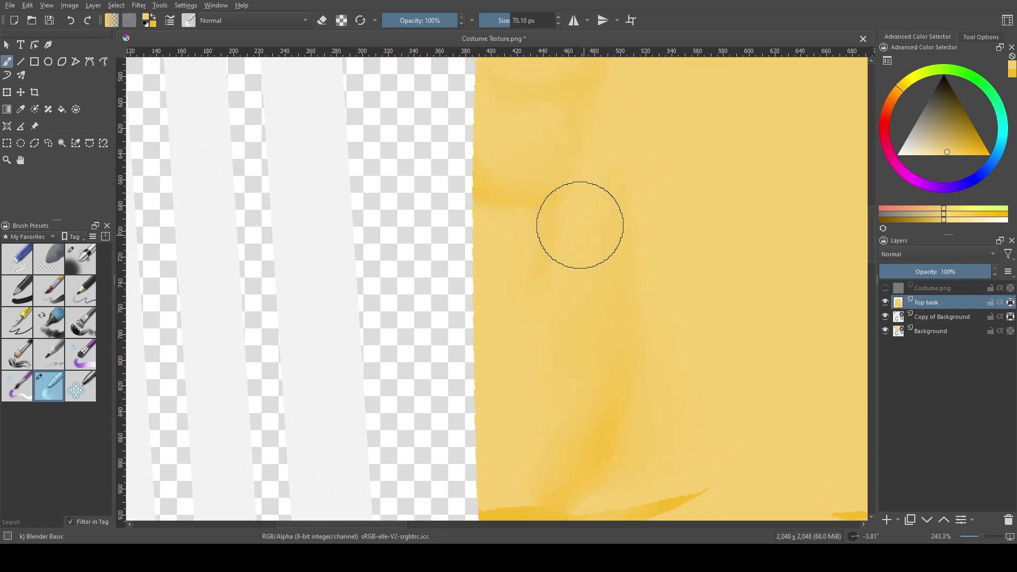
# Airbrush a soft darker streak across the tank top's hem
pyautogui.press('/')
pyautogui.scroll(-1, 456, 397)
pyautogui.hscroll(5, 456, 397)
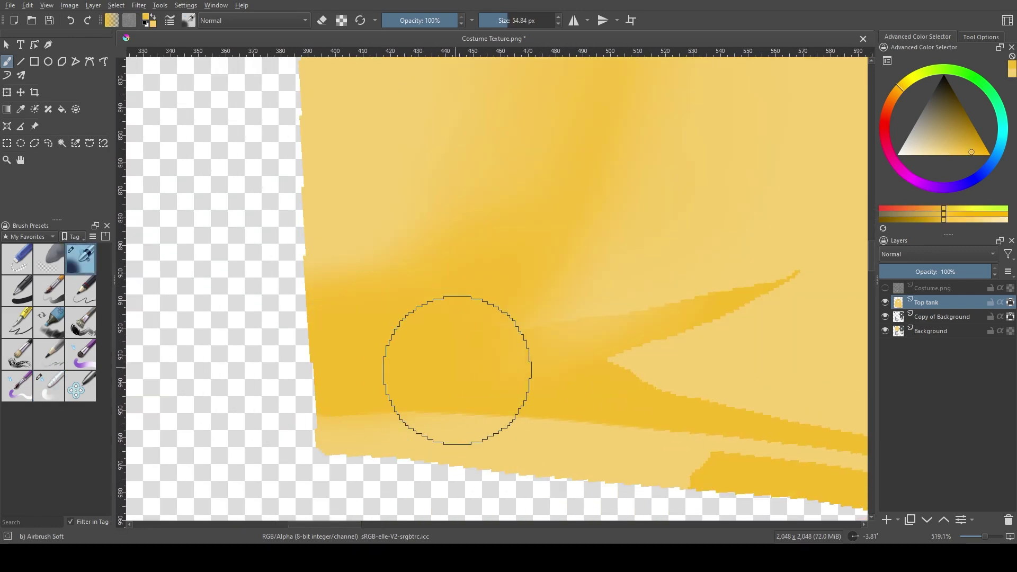
pyautogui.scroll(-3, 546, 322)
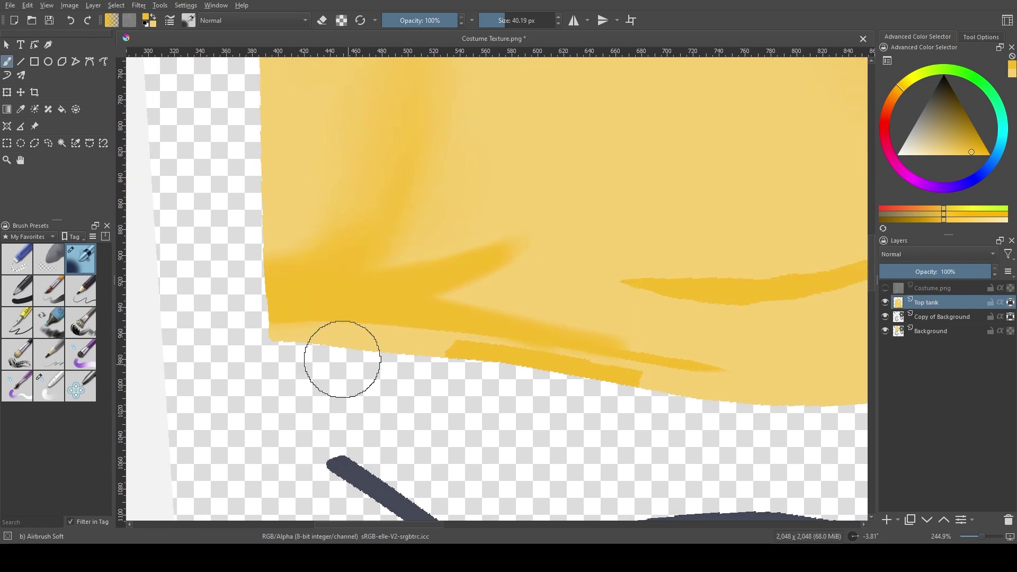
pyautogui.hscroll(5, 340, 359)
pyautogui.hscroll(3, 727, 352)
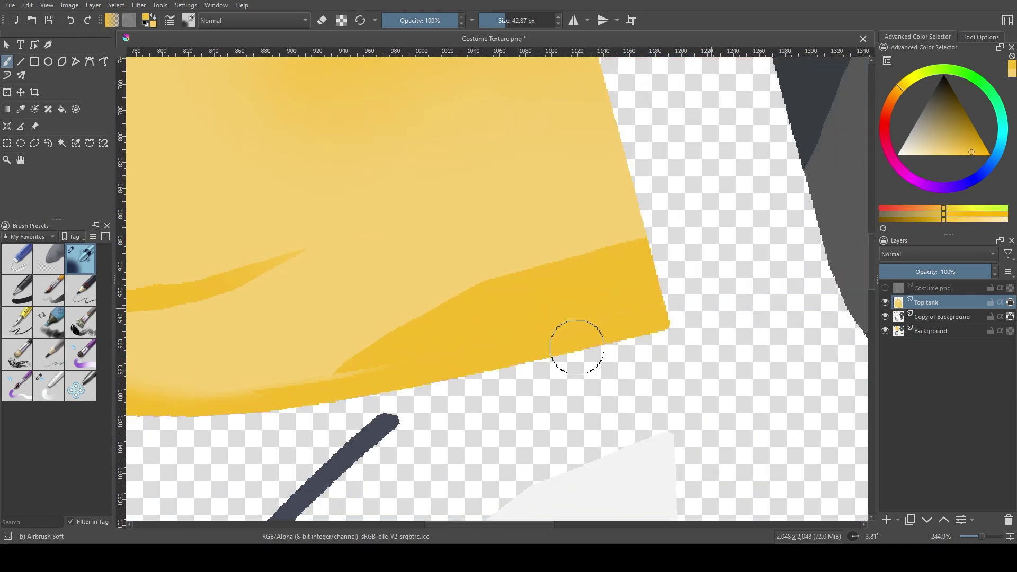
pyautogui.hscroll(-5, 577, 346)
pyautogui.scroll(2, 513, 397)
pyautogui.keyDown('ctrl'); pyautogui.click(488, 249); pyautogui.keyUp('ctrl')
pyautogui.moveTo(532, 267); pyautogui.dragTo(657, 262)
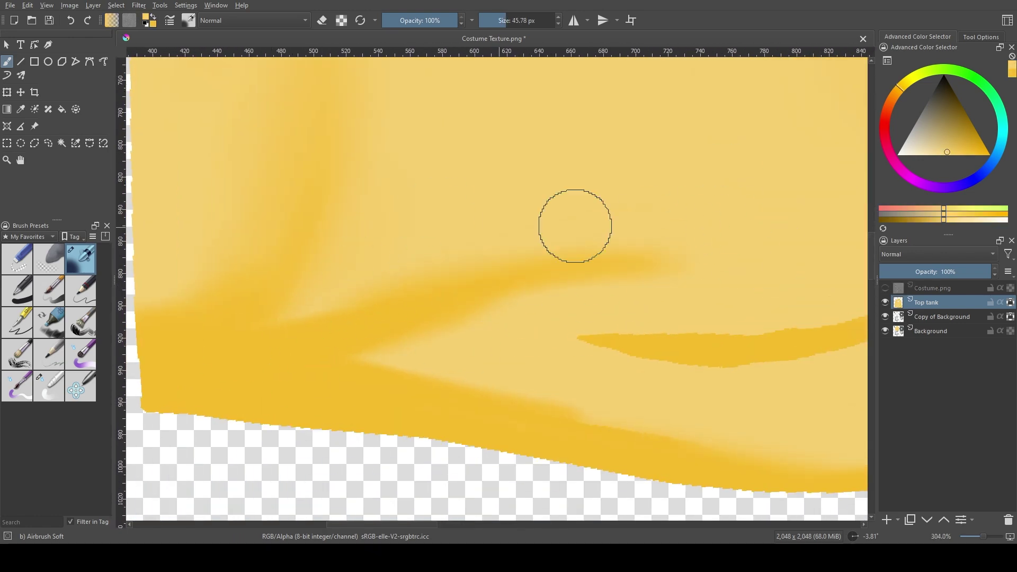
pyautogui.scroll(-3, 577, 276)
pyautogui.hscroll(4, 526, 356)
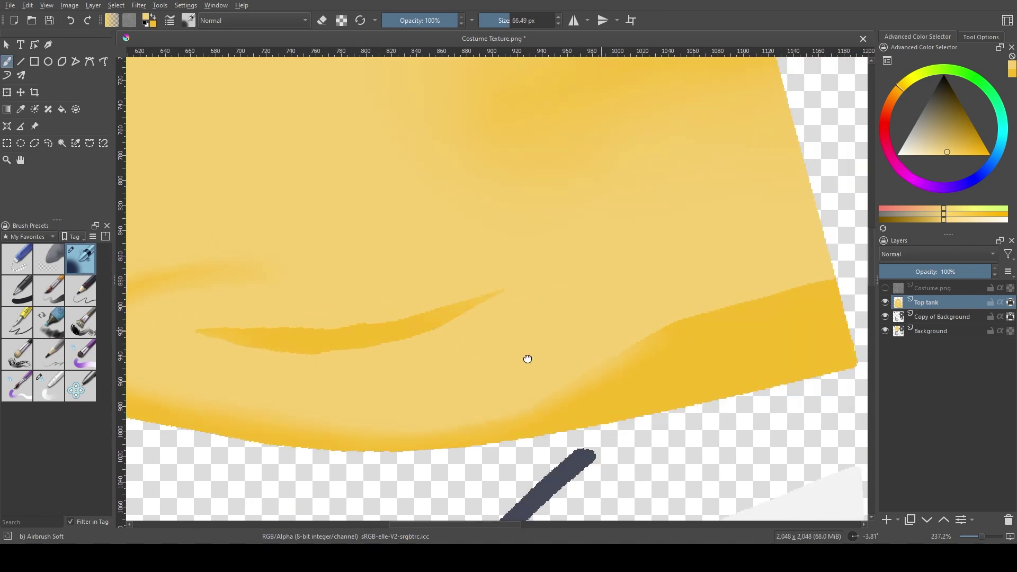
# Paint darker, narrower fold streaks near the bottom hem using sampled yellows
pyautogui.keyDown('ctrl'); pyautogui.click(728, 318); pyautogui.keyUp('ctrl')
pyautogui.moveTo(729, 318); pyautogui.dragTo(533, 336)
pyautogui.hscroll(-5, 533, 336)
pyautogui.scroll(2, 182, 352)
pyautogui.press('[')
pyautogui.press('[')
pyautogui.press('[')
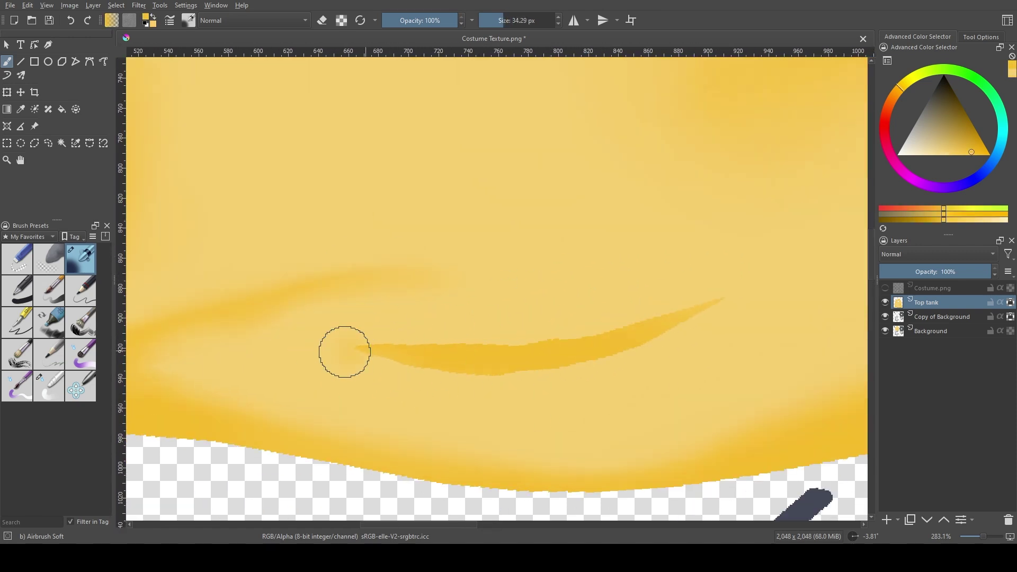
pyautogui.moveTo(342, 352); pyautogui.dragTo(358, 346)
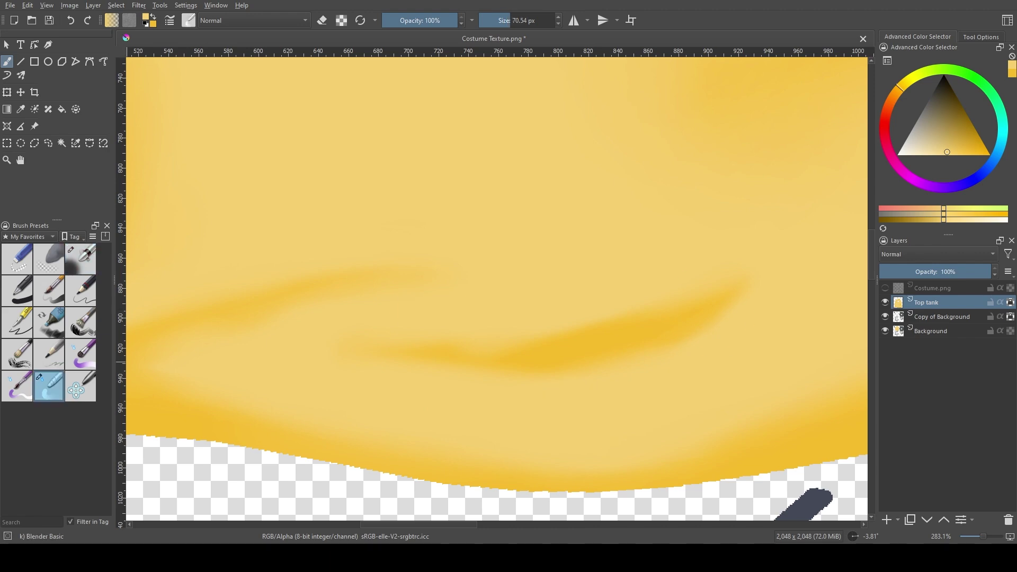
pyautogui.keyDown('ctrl'); pyautogui.click(603, 311); pyautogui.keyUp('ctrl')
pyautogui.hscroll(3, 692, 227)
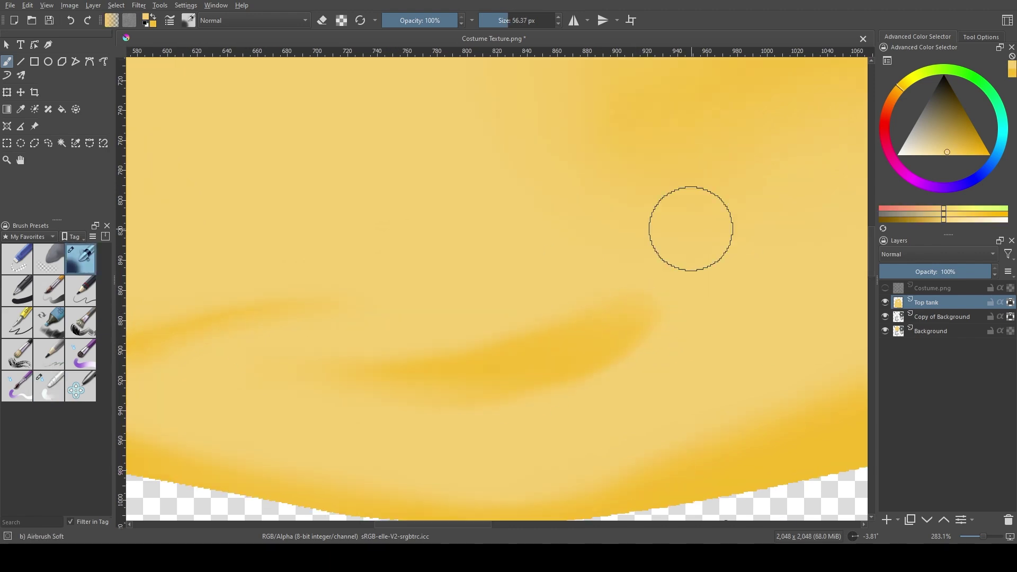
pyautogui.press('/')
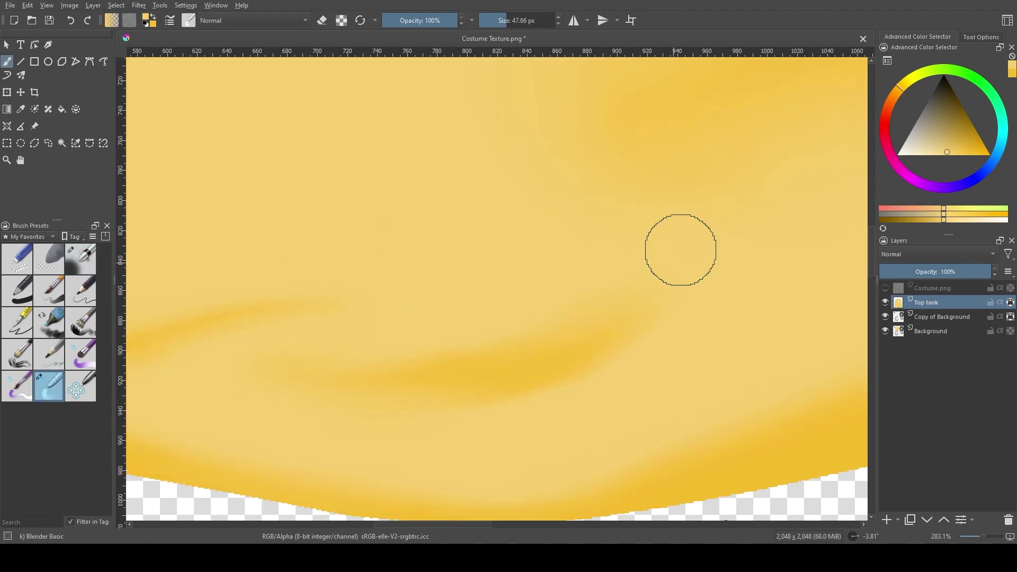
pyautogui.scroll(-3, 680, 250)
pyautogui.moveTo(547, 370); pyautogui.dragTo(547, 234)
pyautogui.scroll(-5, 547, 234)
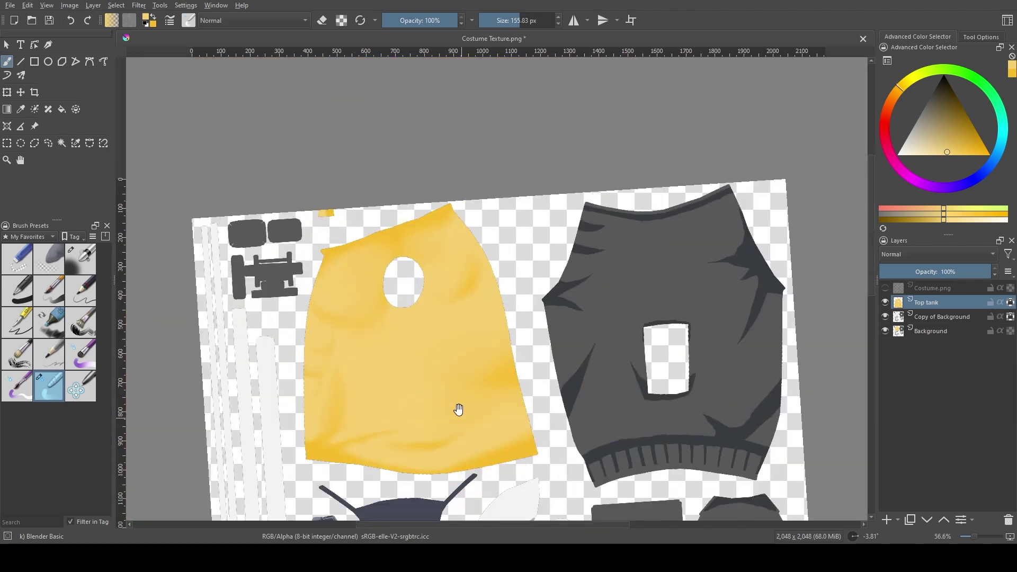
# Bring the tank top into view, enlarge the airbrush and reset canvas rotation to level
pyautogui.moveTo(458, 410); pyautogui.dragTo(347, 297)
pyautogui.press('/')
pyautogui.press('c')
pyautogui.moveTo(387, 250); pyautogui.dragTo(408, 341)
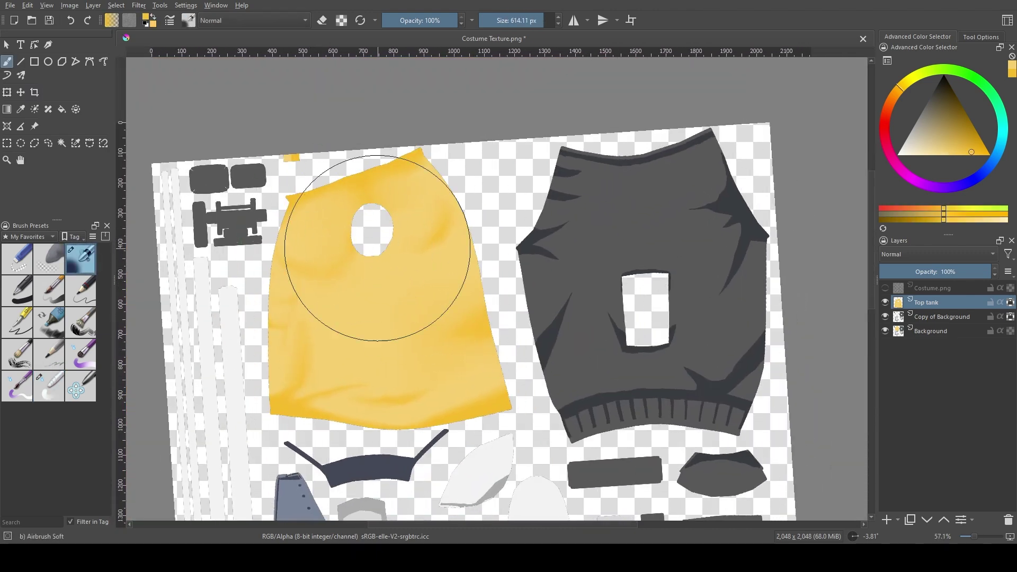
pyautogui.scroll(5, 370, 239)
pyautogui.press('5')
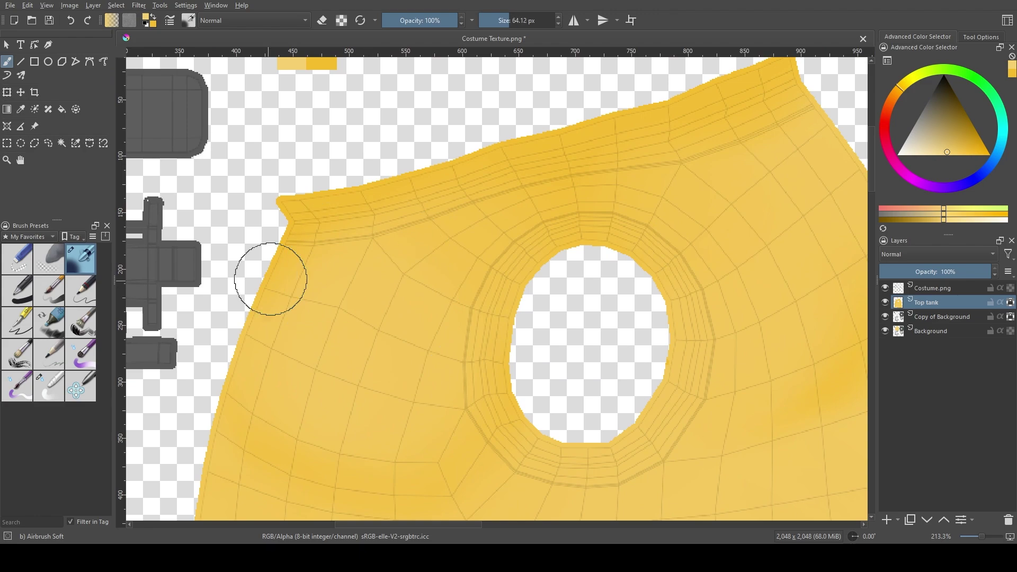
# Fine-tune the airbrush size and sample a deeper yellow for shading the left side
pyautogui.scroll(2, 386, 170)
pyautogui.scroll(-1, 394, 219)
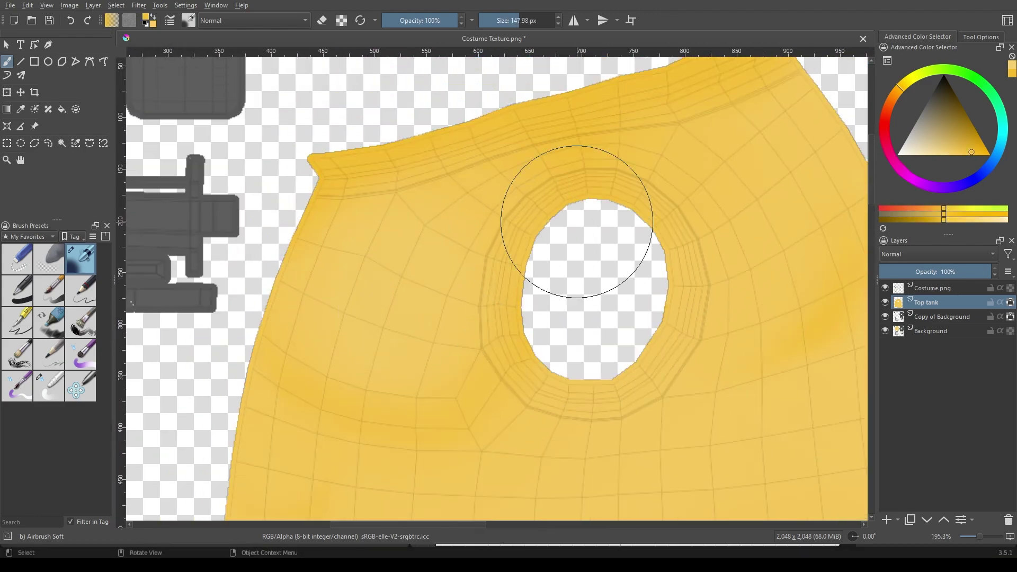
pyautogui.scroll(-3, 317, 344)
pyautogui.press('[')
pyautogui.press(']')
pyautogui.press(']')
pyautogui.scroll(-3, 270, 258)
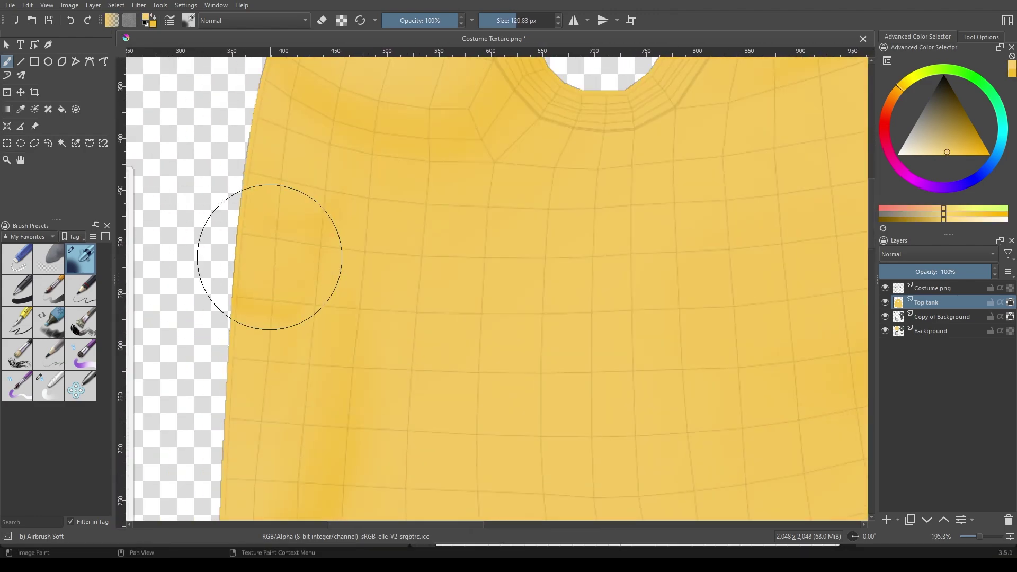
pyautogui.press('[')
pyautogui.press('[')
pyautogui.scroll(-4, 325, 295)
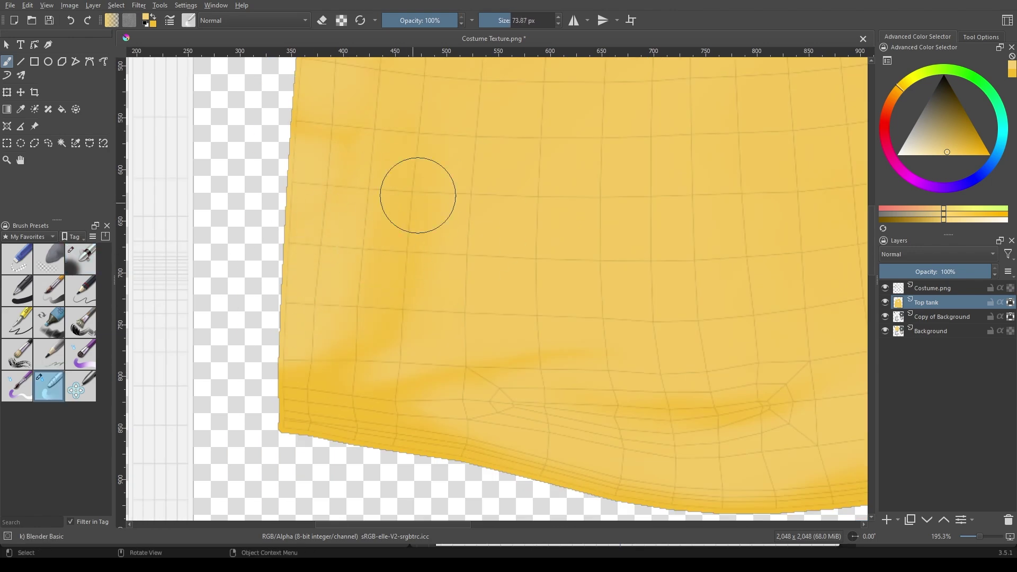
pyautogui.press('/')
pyautogui.keyDown('ctrl'); pyautogui.click(384, 254); pyautogui.keyUp('ctrl')
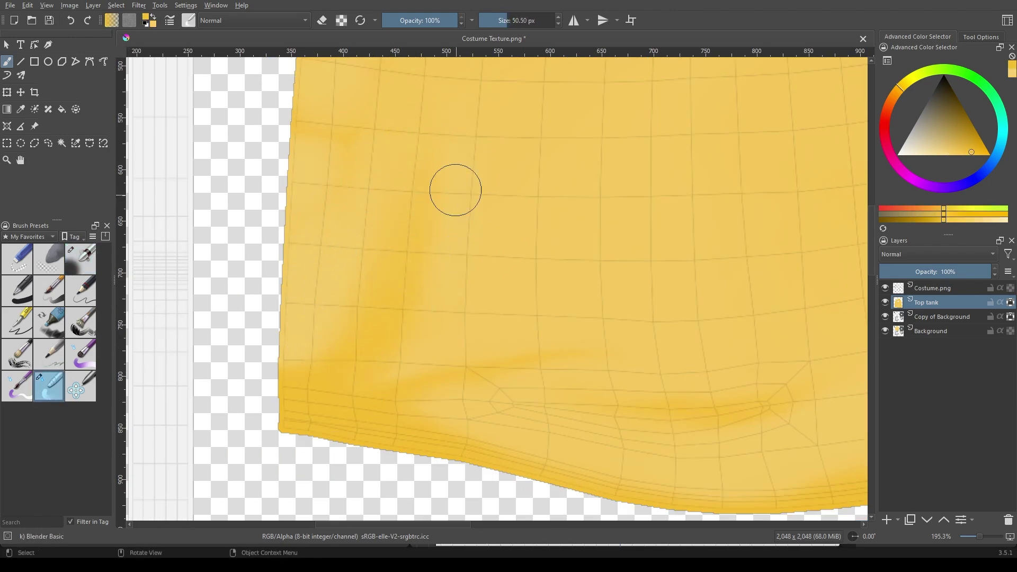
pyautogui.scroll(-2, 374, 249)
# Hide the UV wireframe and begin shading with a smaller Airbrush Soft brush
pyautogui.click(885, 287)
pyautogui.scroll(-3, 431, 188)
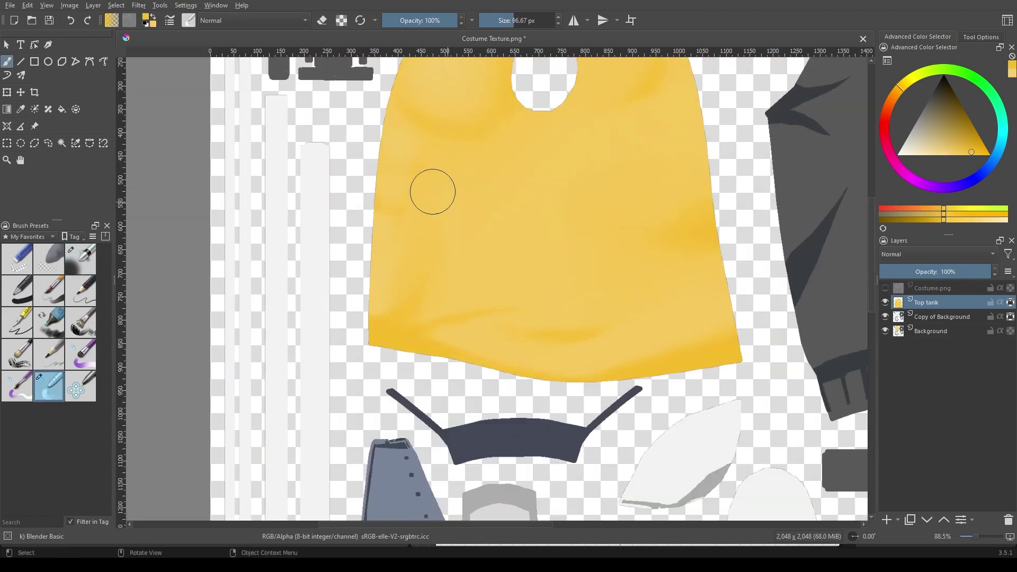
pyautogui.scroll(4, 322, 298)
pyautogui.scroll(-3, 322, 298)
pyautogui.press('/')
pyautogui.press('[')
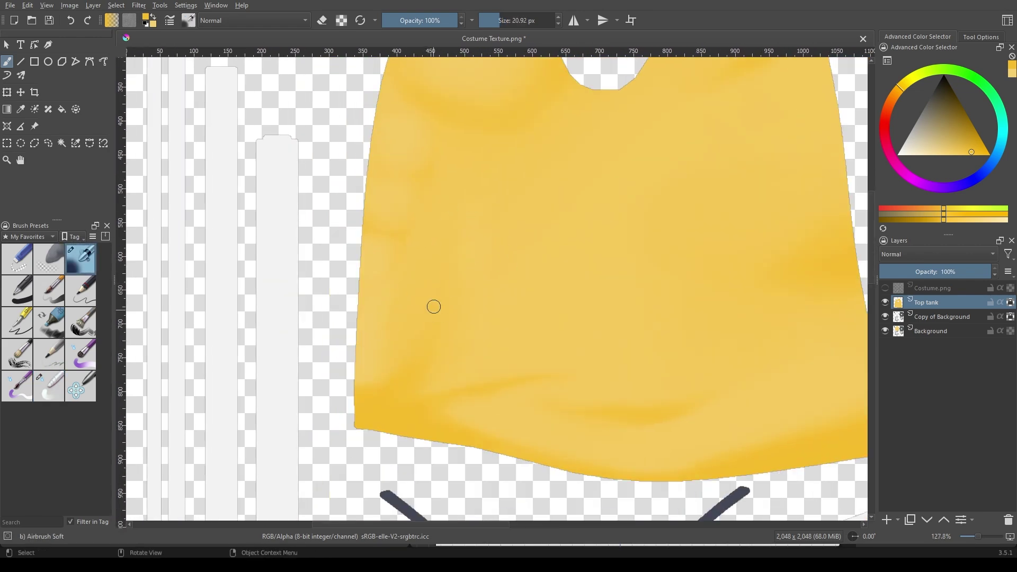
pyautogui.scroll(2, 466, 271)
pyautogui.scroll(-2, 469, 270)
# Deepen soft shadows along the tank top's lower corners, adjusting brush size
pyautogui.press('[')
pyautogui.scroll(3, 461, 236)
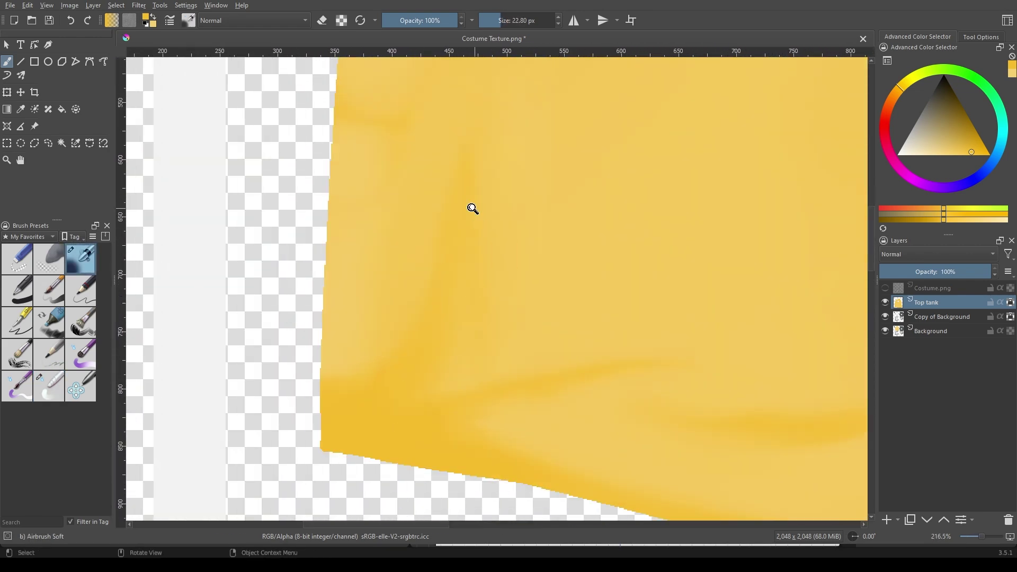
pyautogui.scroll(2, 442, 175)
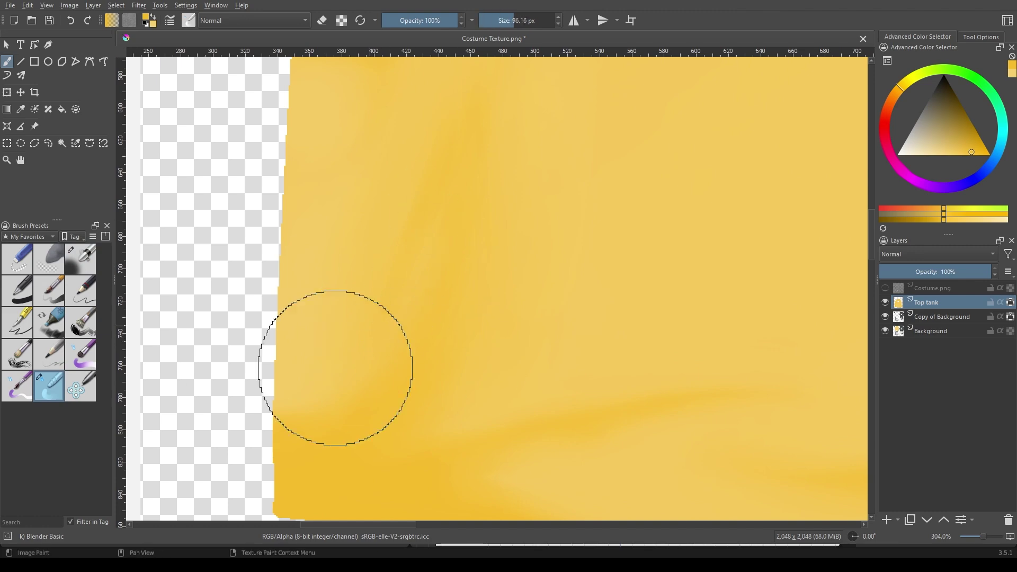
pyautogui.scroll(-1, 335, 368)
pyautogui.scroll(-2, 325, 352)
pyautogui.scroll(-1, 397, 302)
pyautogui.scroll(-2, 431, 288)
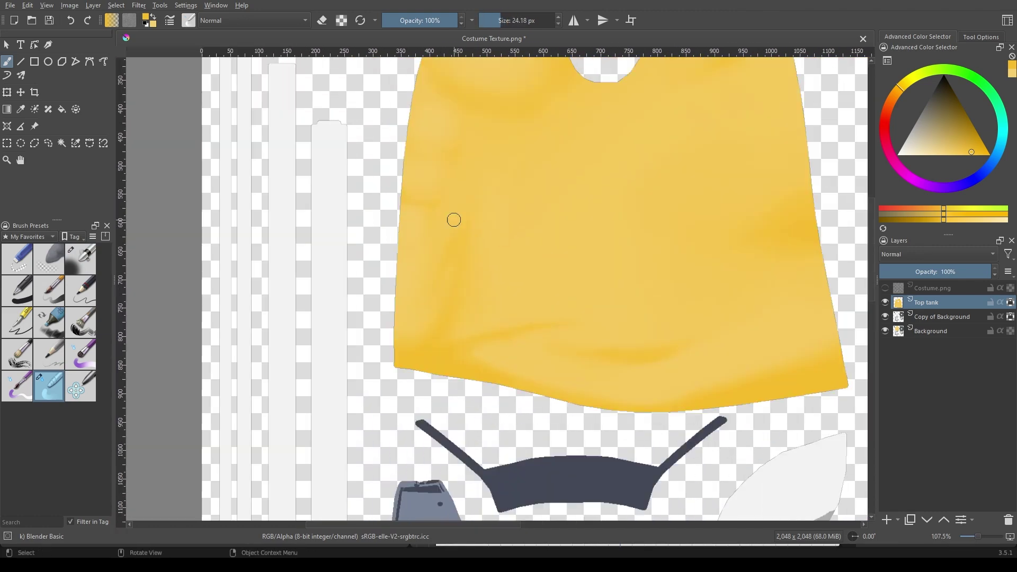
pyautogui.press(']')
pyautogui.press(']')
pyautogui.press(']')
pyautogui.scroll(2, 461, 275)
pyautogui.scroll(3, 530, 296)
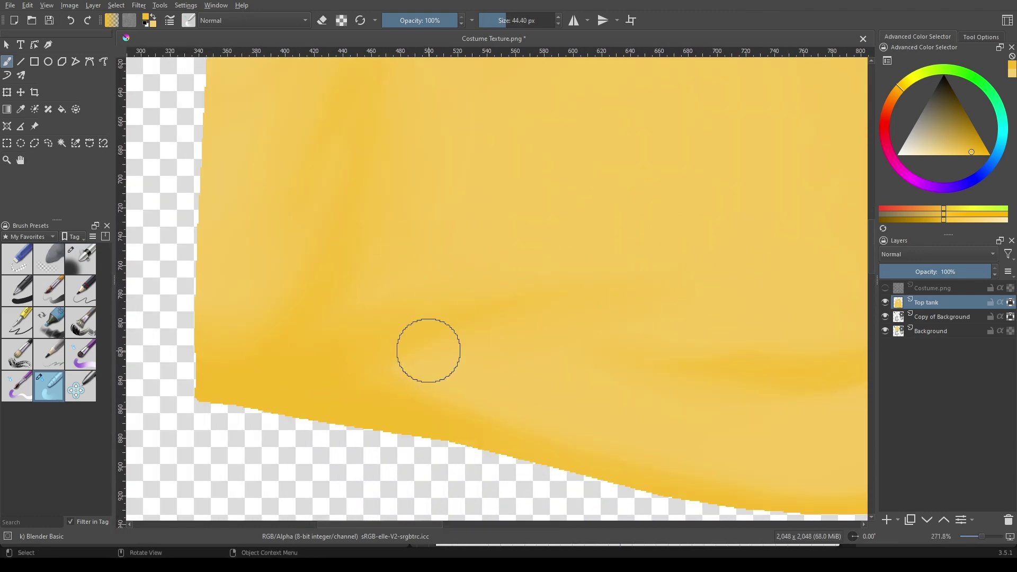
# Blend the right-edge shading with a progressively larger brush for wider strokes
pyautogui.press(']')
pyautogui.hscroll(3, 477, 354)
pyautogui.scroll(-3, 391, 380)
pyautogui.scroll(2, 498, 340)
pyautogui.press(']')
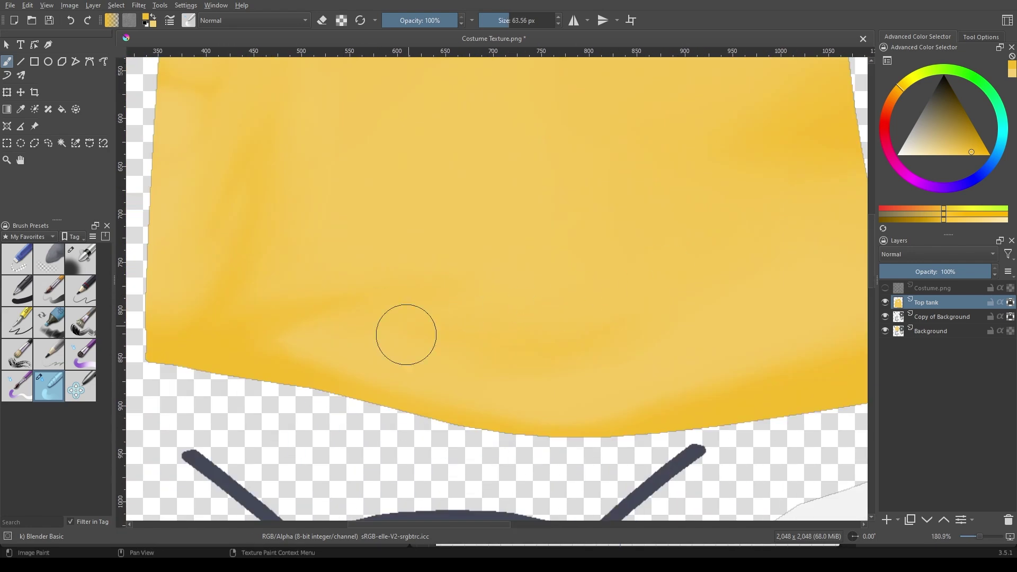
pyautogui.scroll(-3, 638, 374)
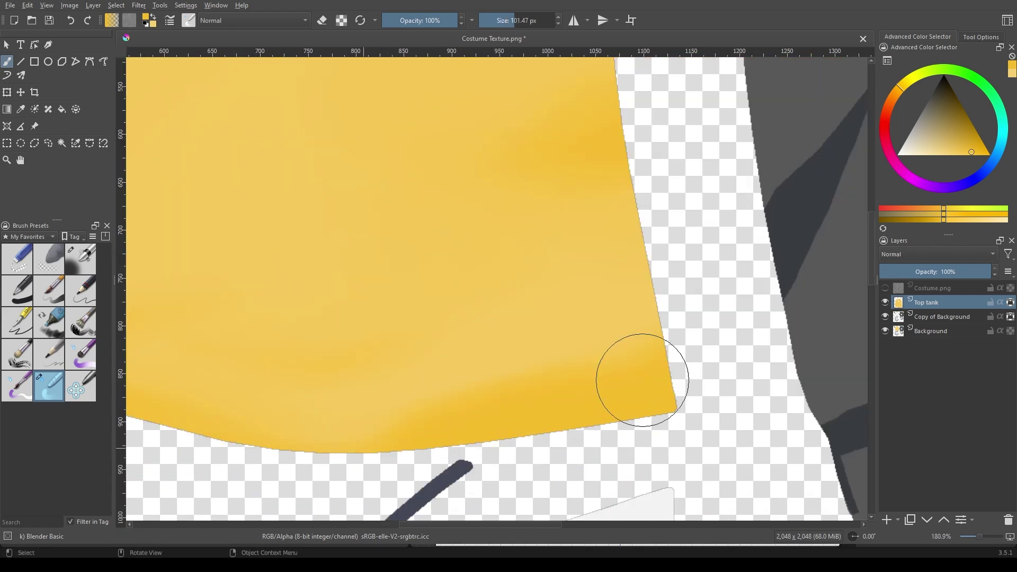
pyautogui.press(']')
pyautogui.press(']')
pyautogui.scroll(1, 515, 336)
pyautogui.scroll(-3, 488, 263)
pyautogui.scroll(1, 488, 264)
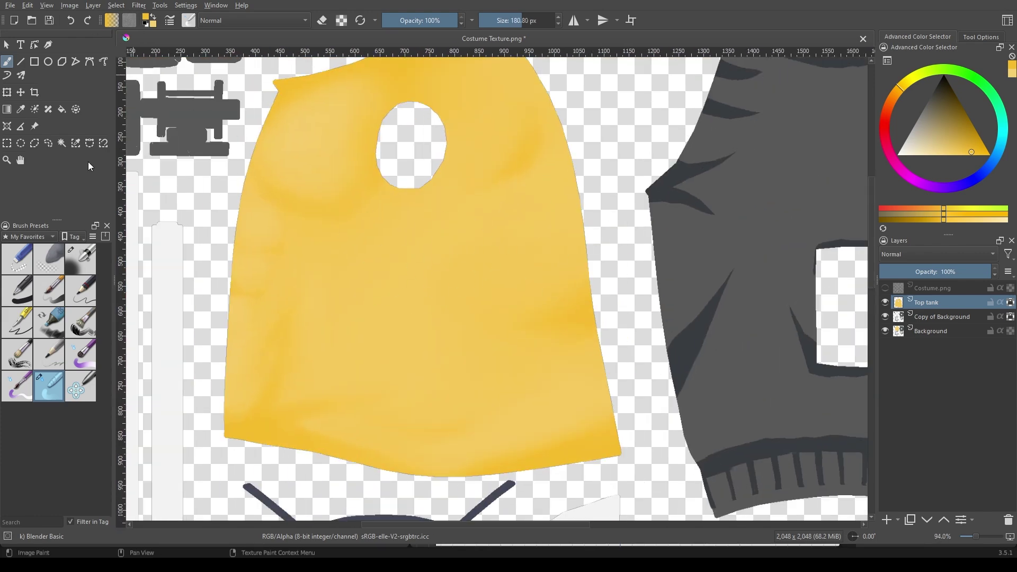
# Switch between airbrush and blender while bringing the shirt's lower left corner into view
pyautogui.press('/')
pyautogui.scroll(2, 413, 363)
pyautogui.moveTo(435, 337); pyautogui.dragTo(436, 381)
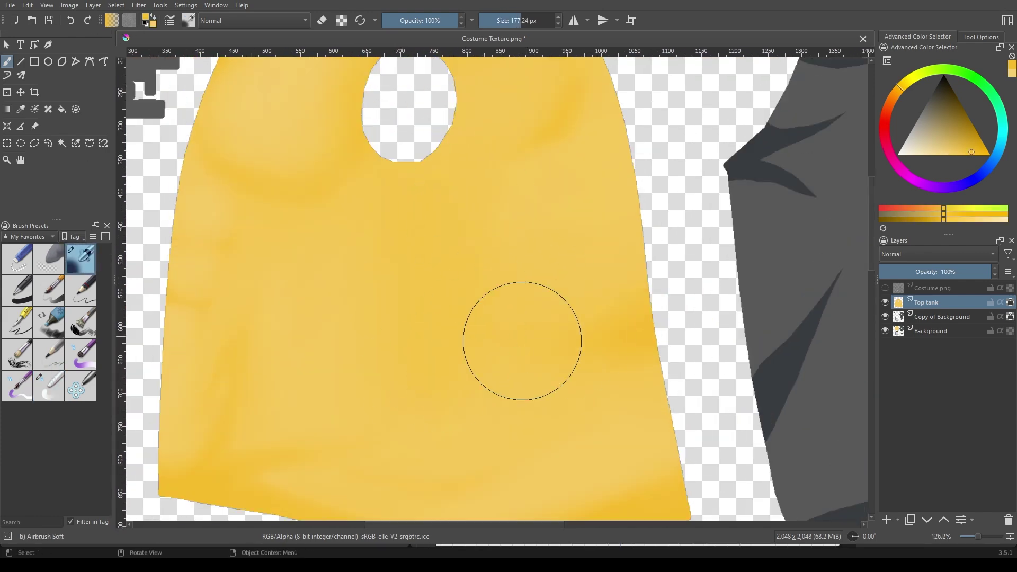
pyautogui.press('/')
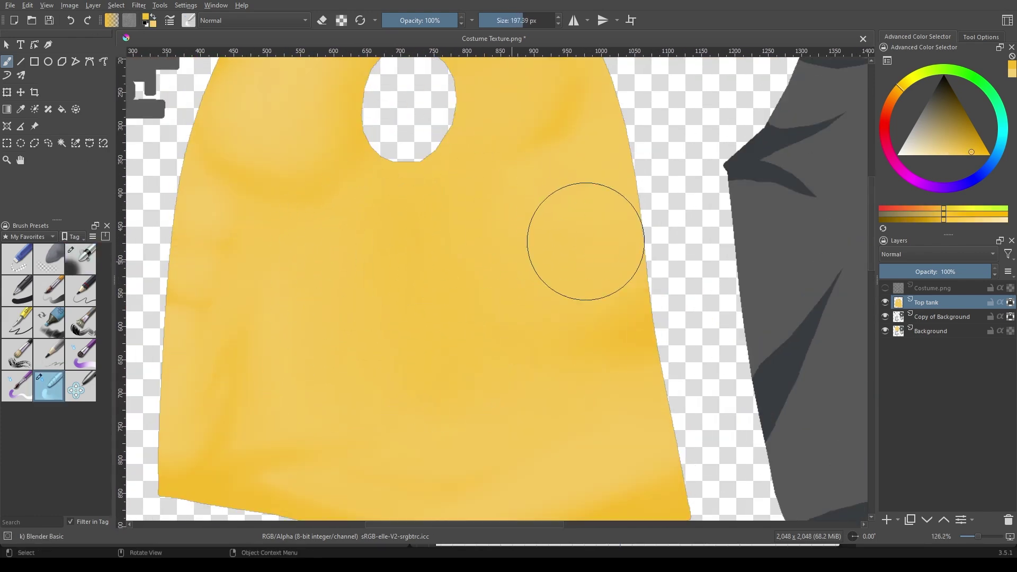
pyautogui.moveTo(494, 372); pyautogui.dragTo(499, 303)
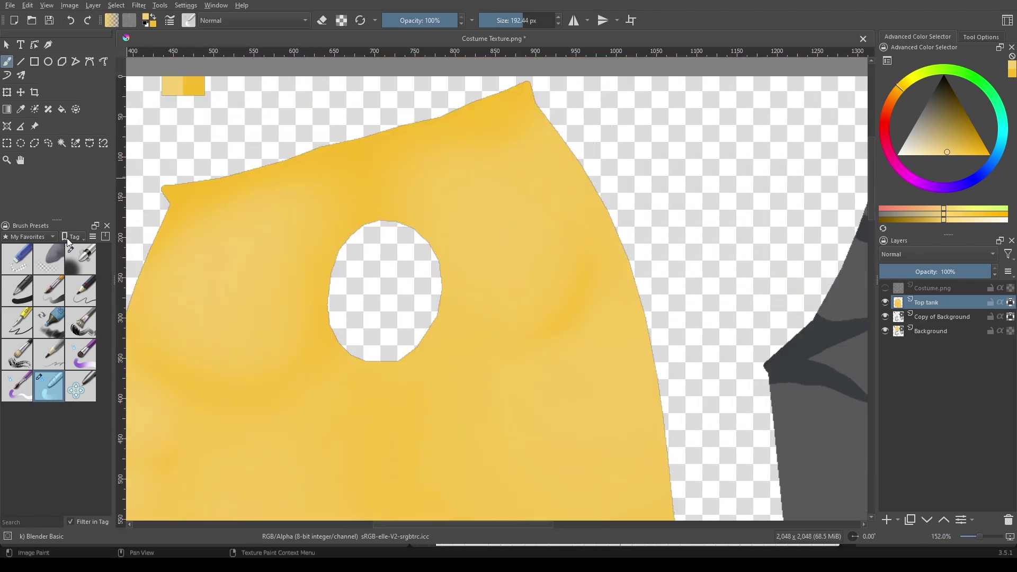
# Paint a darker soft shadow around the tank top's neck hole with Airbrush Soft
pyautogui.click(71, 248)
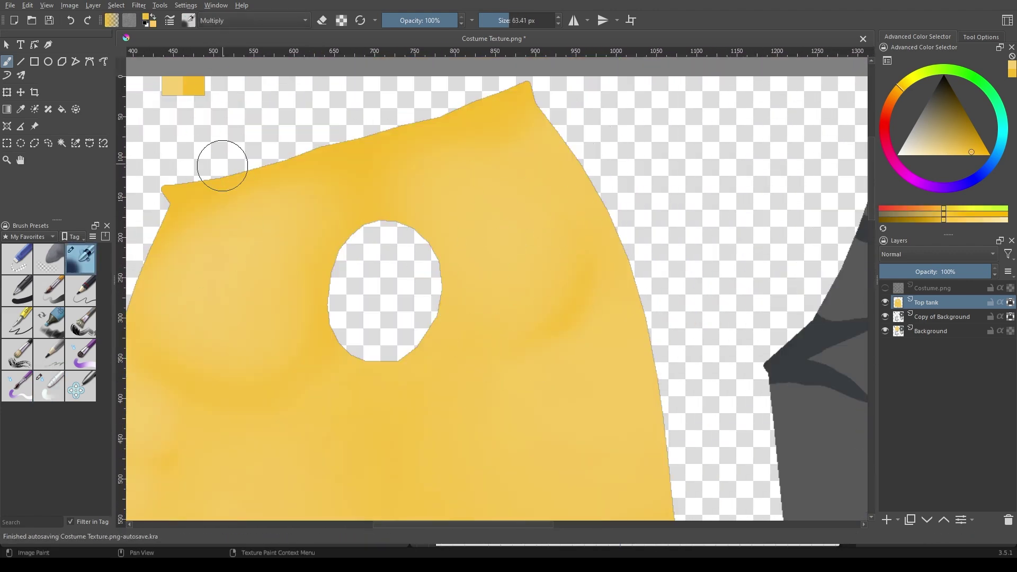
pyautogui.scroll(-3, 432, 273)
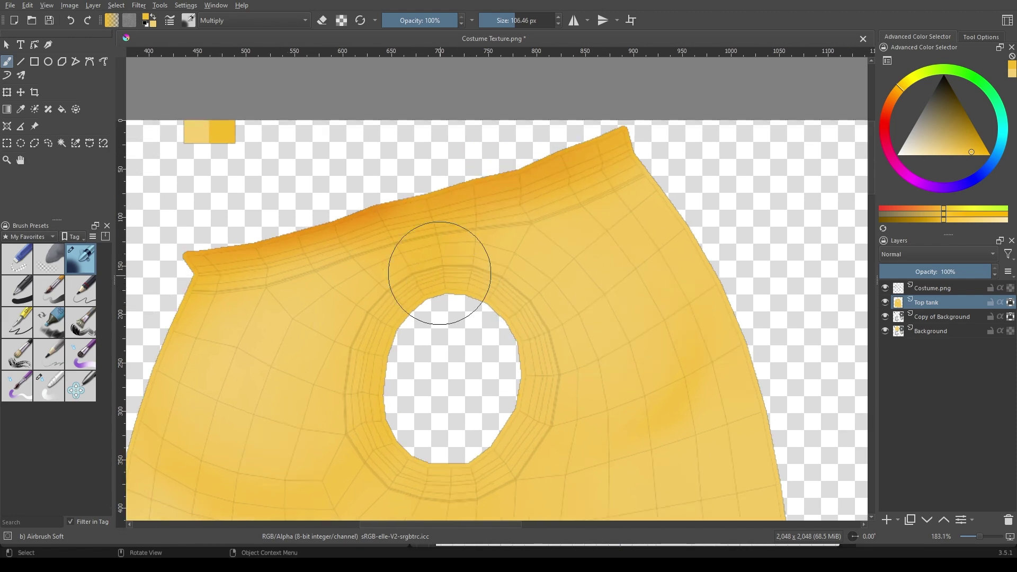
pyautogui.hscroll(-2, 352, 256)
pyautogui.scroll(2, 474, 353)
pyautogui.scroll(2, 474, 353)
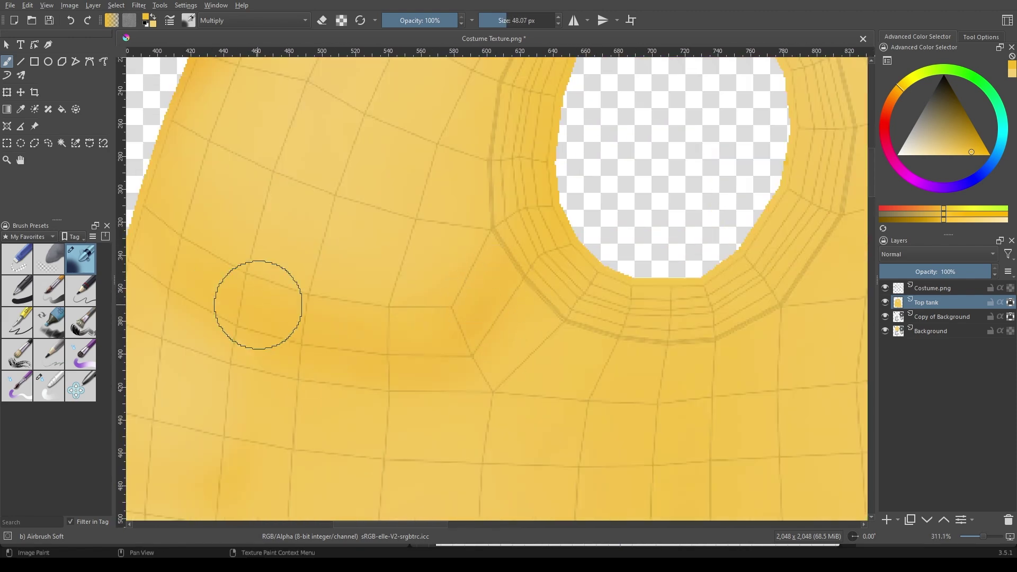
pyautogui.hscroll(-2, 257, 302)
pyautogui.scroll(2, 246, 268)
pyautogui.hscroll(2, 466, 311)
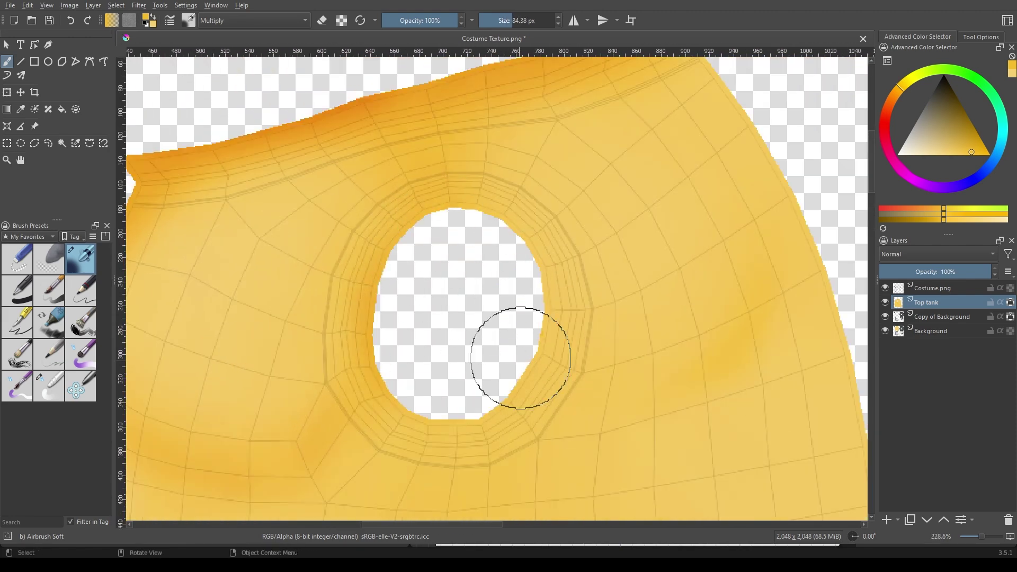
pyautogui.scroll(-1, 477, 275)
pyautogui.hscroll(2, 601, 199)
# Blend the neck-hole shadow, then return to the darkening airbrush
pyautogui.press('/')
pyautogui.scroll(-3, 576, 169)
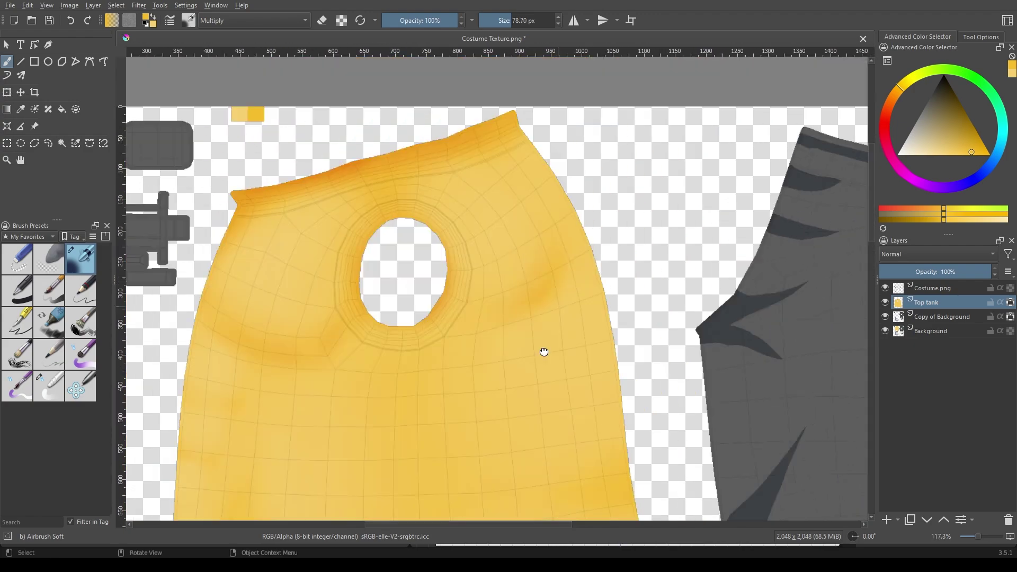
pyautogui.scroll(4, 542, 352)
pyautogui.scroll(-3, 529, 182)
pyautogui.scroll(1, 552, 386)
pyautogui.press('/')
pyautogui.scroll(3, 289, 155)
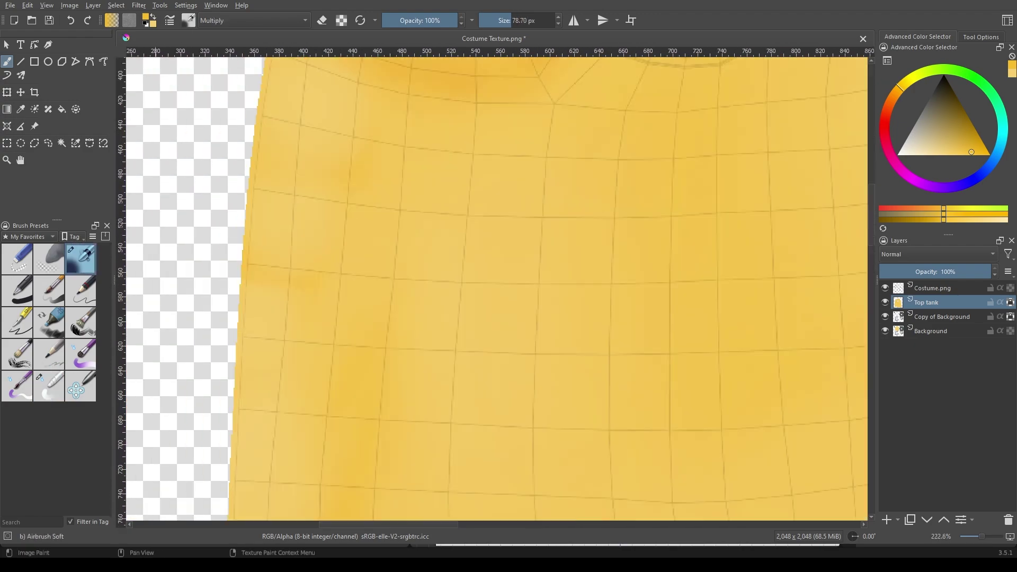
pyautogui.scroll(-1, 289, 155)
pyautogui.scroll(-2, 338, 311)
pyautogui.scroll(-3, 290, 352)
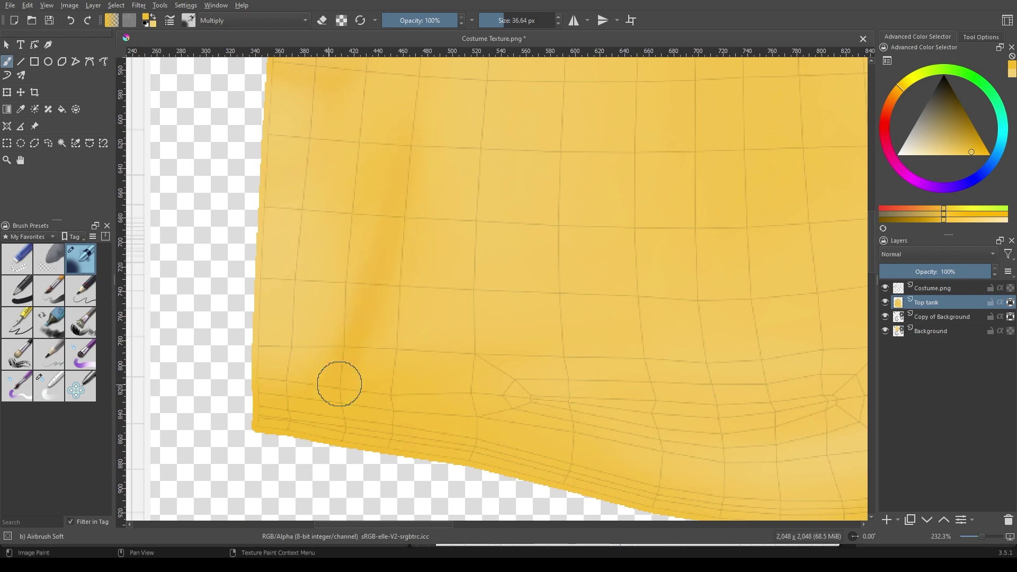
# Paint a darker shadow along the lower hem crease with a smaller brush
pyautogui.press(']')
pyautogui.scroll(-2, 164, 321)
pyautogui.hscroll(3, 225, 303)
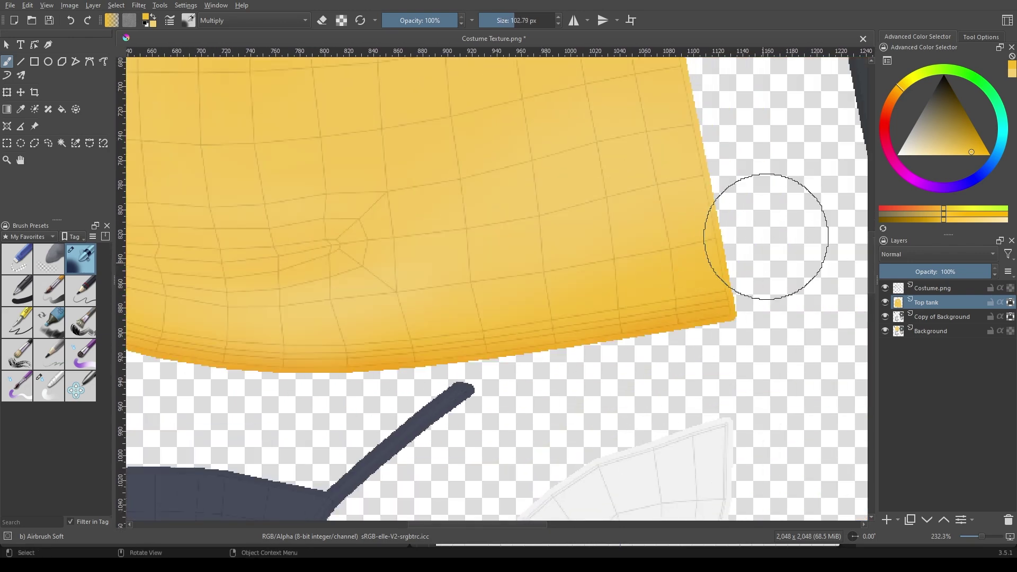
pyautogui.hscroll(-5, 352, 359)
pyautogui.scroll(2, 590, 334)
pyautogui.press('[')
pyautogui.press('[')
pyautogui.press('[')
pyautogui.moveTo(590, 334); pyautogui.dragTo(424, 347)
pyautogui.scroll(3, 402, 243)
pyautogui.hscroll(-4, 402, 244)
pyautogui.press('[')
pyautogui.press('[')
pyautogui.press('[')
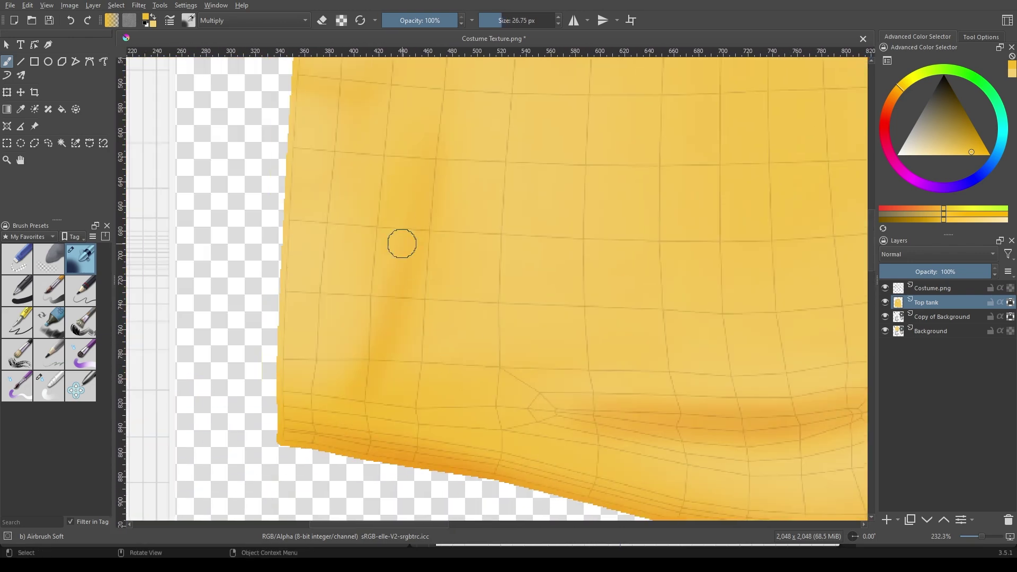
pyautogui.scroll(2, 349, 332)
pyautogui.scroll(-3, 422, 366)
# Add broad soft shading down the tank top's sides, varying brush size
pyautogui.press(']')
pyautogui.press(']')
pyautogui.press(']')
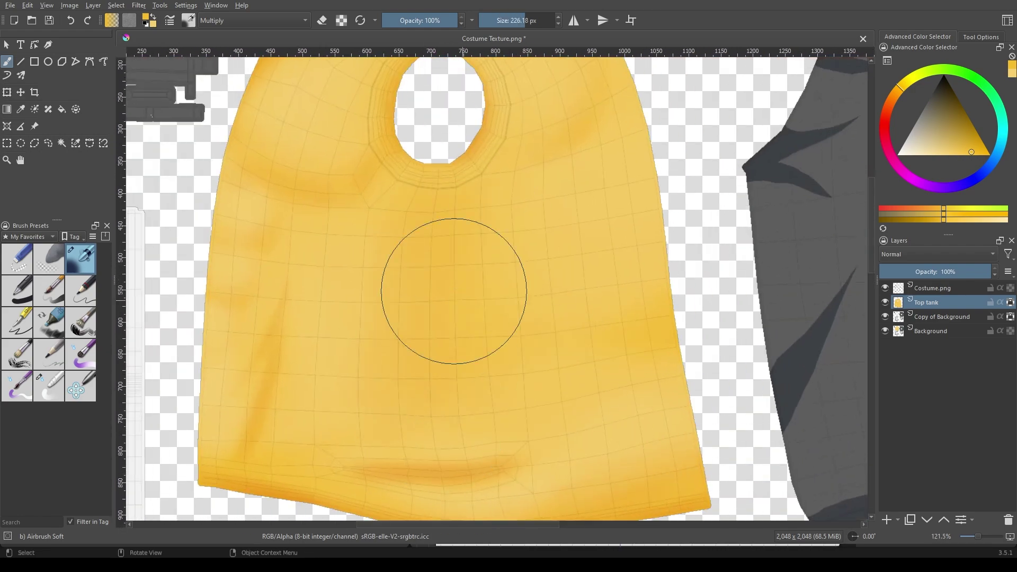
pyautogui.scroll(-2, 590, 397)
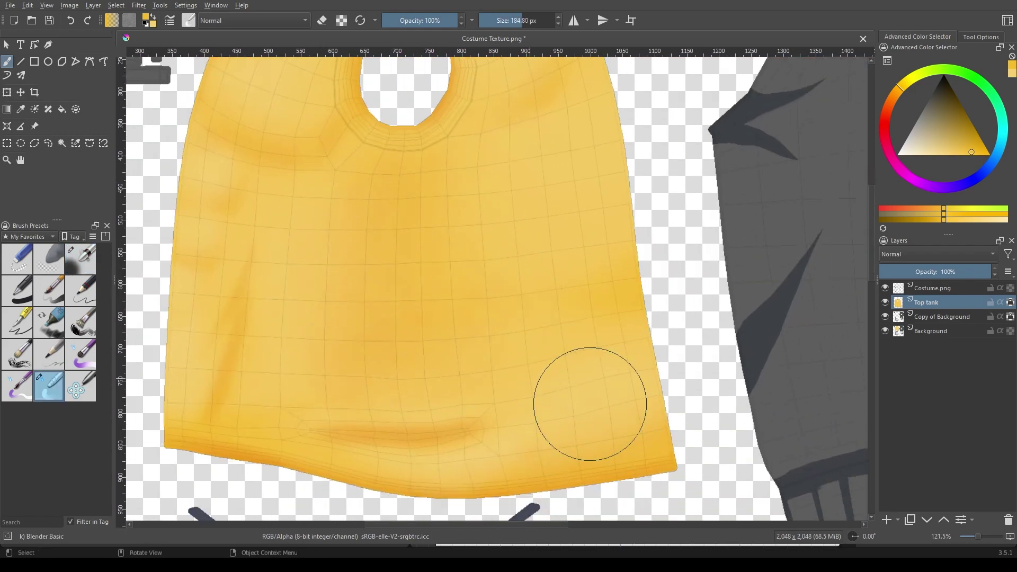
pyautogui.scroll(3, 369, 342)
pyautogui.press('[')
pyautogui.press('[')
pyautogui.press('[')
pyautogui.scroll(-3, 584, 333)
pyautogui.scroll(2, 590, 359)
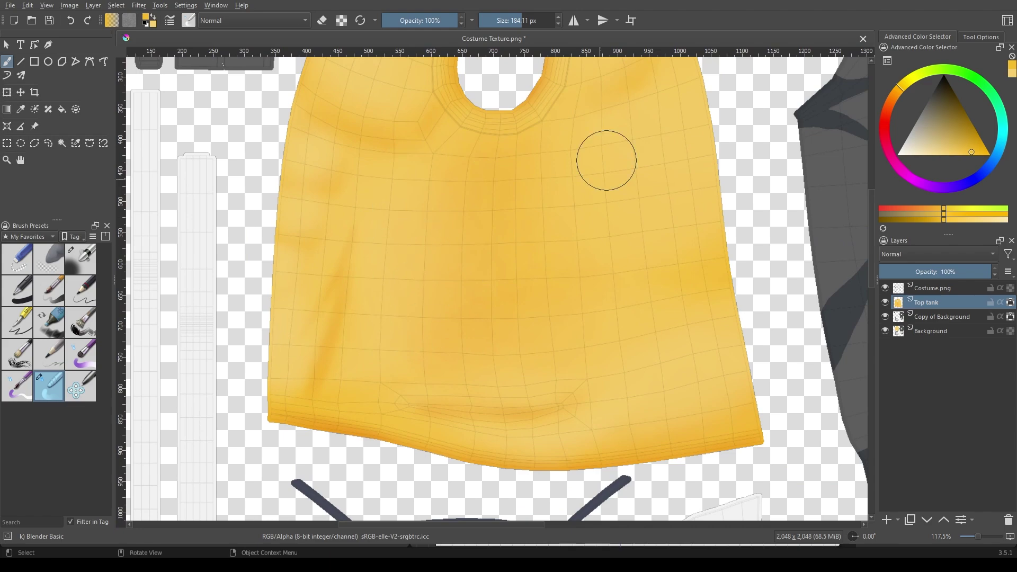
pyautogui.press(']')
pyautogui.press(']')
pyautogui.press(']')
pyautogui.scroll(2, 565, 210)
pyautogui.scroll(2, 329, 329)
# Darken the left-side folds with a larger airbrush, then set Color Dodge for highlights
pyautogui.click(81, 258)
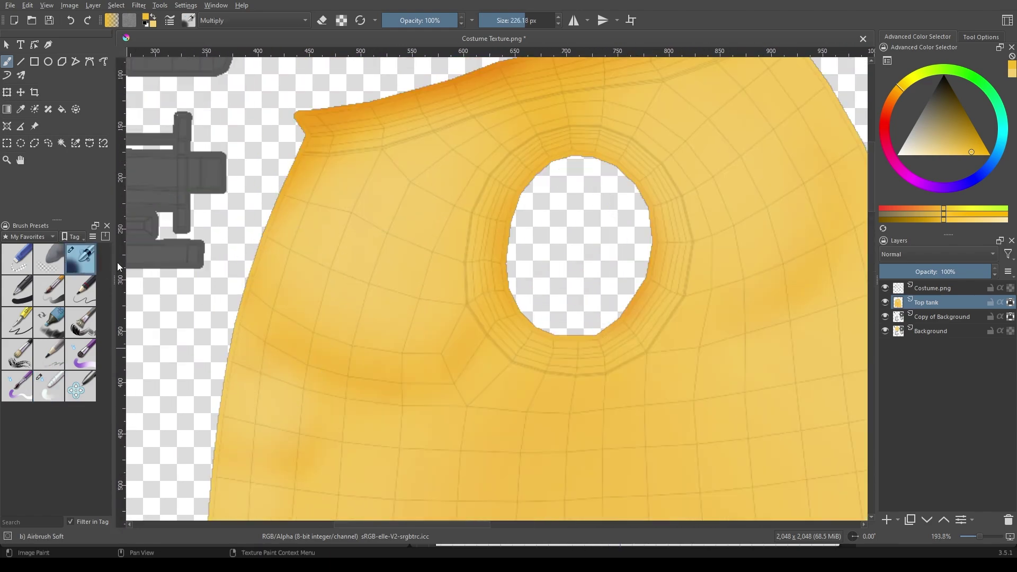
pyautogui.scroll(-1, 461, 227)
pyautogui.scroll(2, 443, 295)
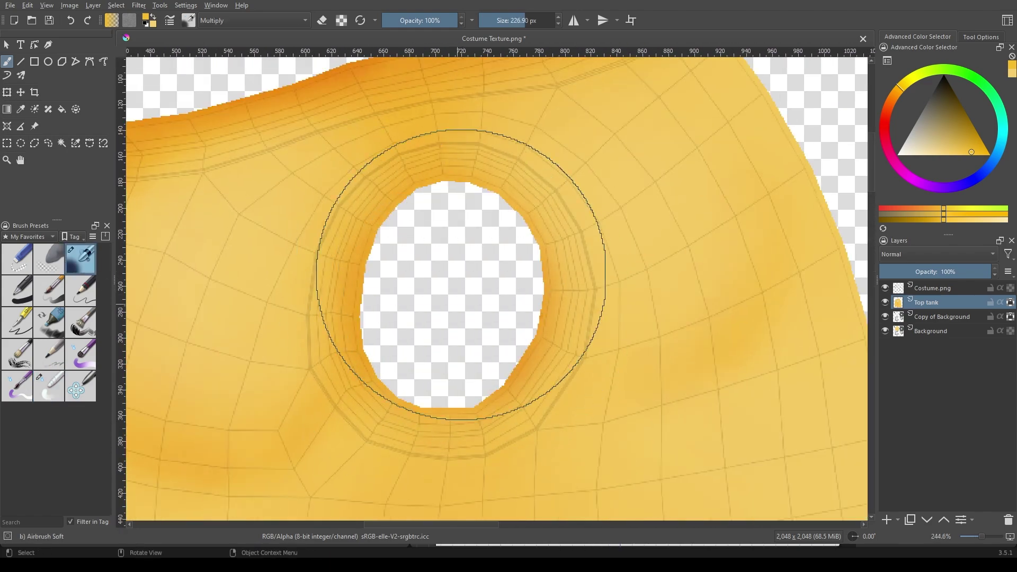
pyautogui.scroll(-2, 634, 182)
pyautogui.press(']')
pyautogui.press(']')
pyautogui.scroll(-2, 561, 225)
pyautogui.press(']')
pyautogui.scroll(-2, 521, 253)
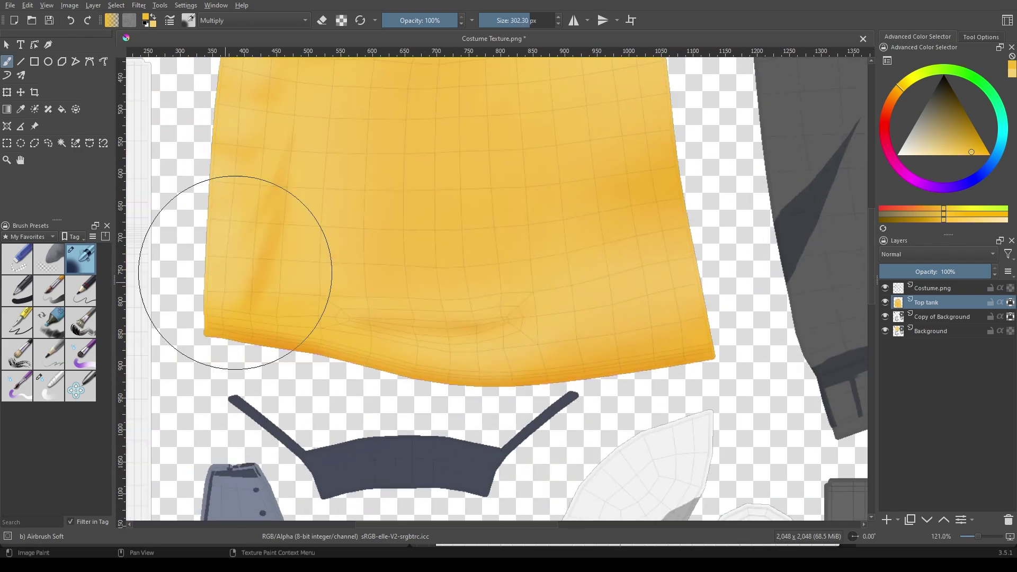
pyautogui.scroll(2, 207, 270)
pyautogui.hotkey('alt', 'shift', 'd')
pyautogui.scroll(3, 318, 265)
pyautogui.scroll(-2, 408, 250)
# Paint soft Color Dodge highlights across the tank top's chest with a resized airbrush
pyautogui.scroll(-1, 296, 306)
pyautogui.press('[')
pyautogui.press('[')
pyautogui.press('[')
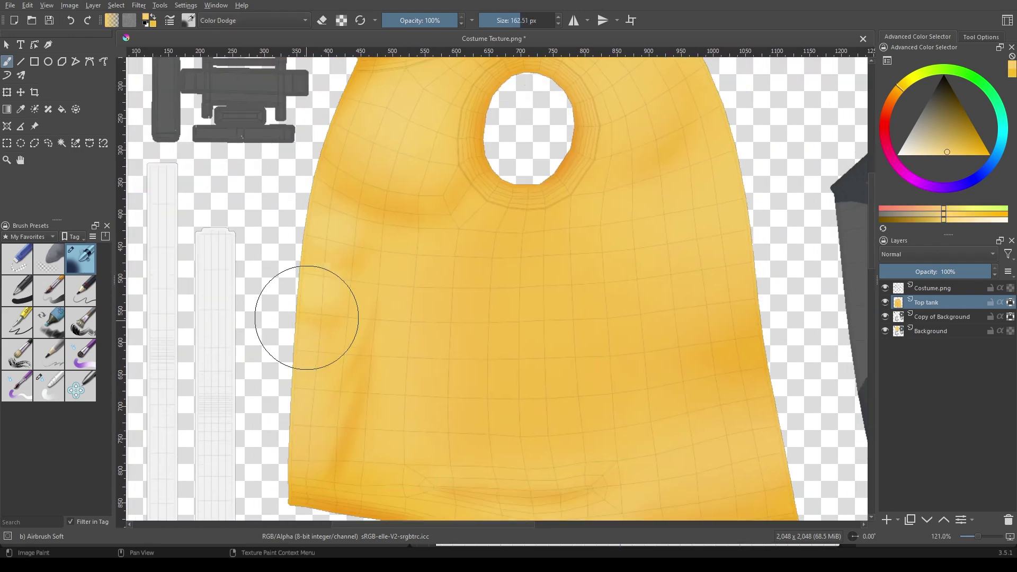
pyautogui.press(']')
pyautogui.press(']')
pyautogui.press(']')
pyautogui.scroll(3, 371, 317)
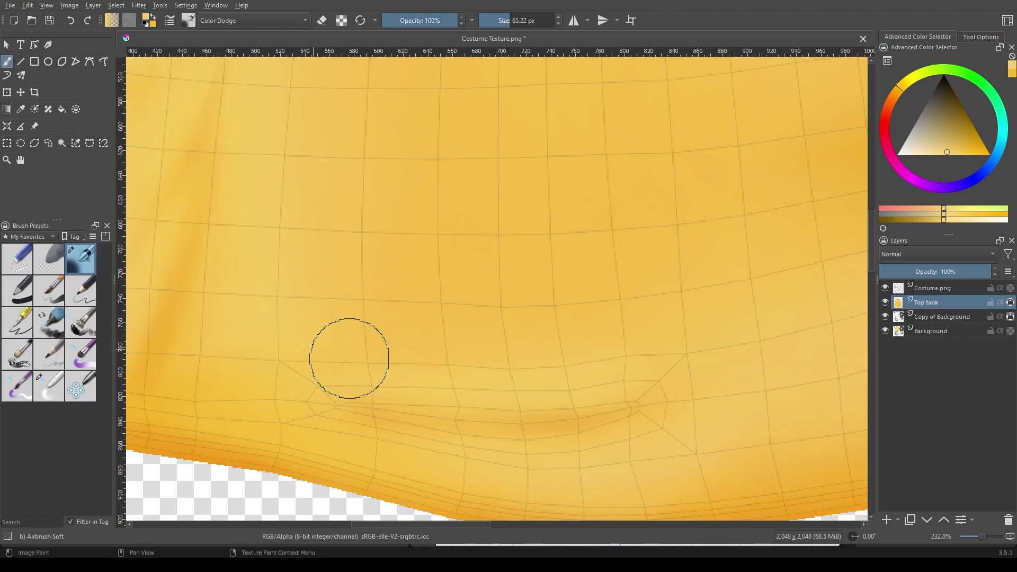
pyautogui.scroll(-2, 349, 358)
pyautogui.press(']')
pyautogui.press(']')
pyautogui.press(']')
pyautogui.scroll(-2, 379, 356)
pyautogui.scroll(2, 674, 279)
pyautogui.scroll(-2, 579, 379)
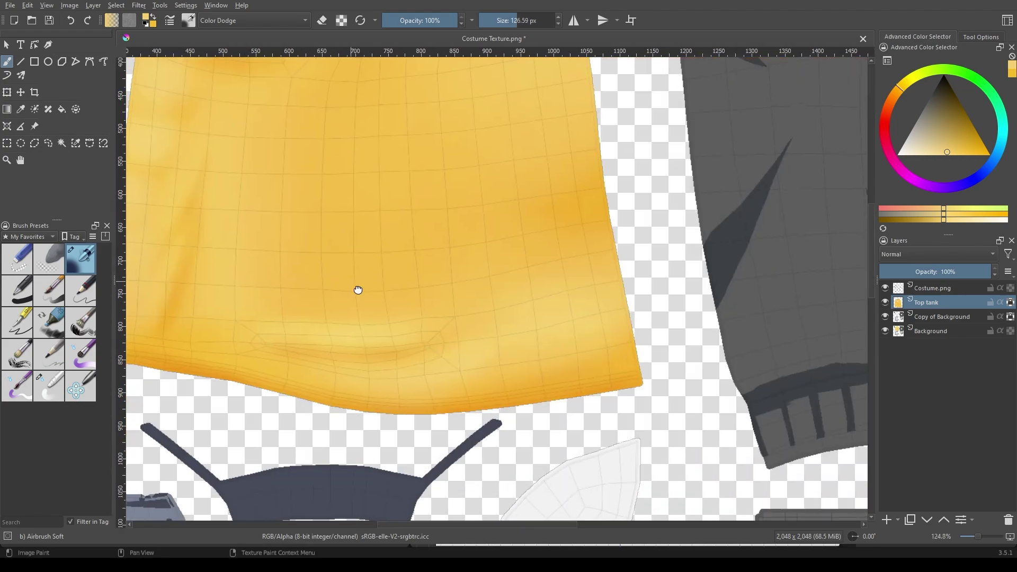
# Blend the chest highlights smoothly with a larger blending brush
pyautogui.press('/')
pyautogui.scroll(2, 358, 289)
pyautogui.scroll(-2, 466, 371)
pyautogui.scroll(-2, 468, 377)
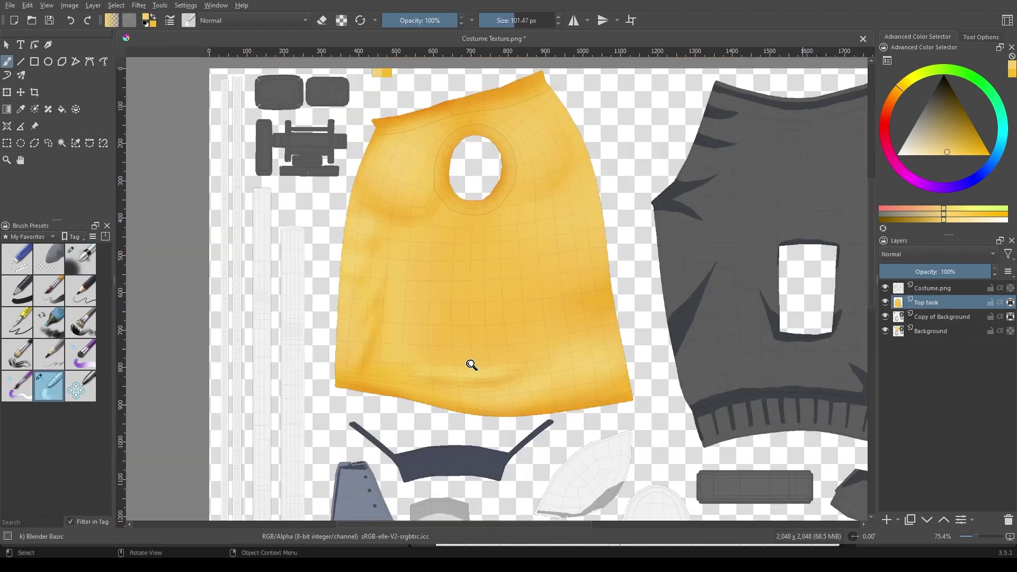
pyautogui.scroll(3, 470, 363)
pyautogui.press(']')
pyautogui.press(']')
pyautogui.press(']')
pyautogui.scroll(3, 302, 371)
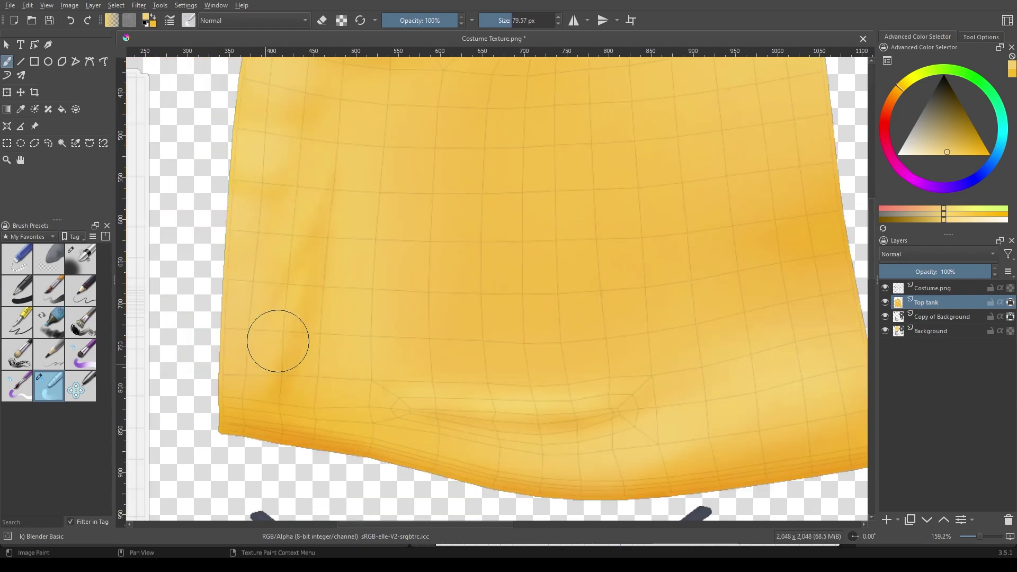
pyautogui.press(']')
pyautogui.press(']')
pyautogui.press(']')
pyautogui.scroll(-2, 442, 255)
# Refine highlights and shading on the hem folds, adjusting brush size
pyautogui.scroll(2, 272, 272)
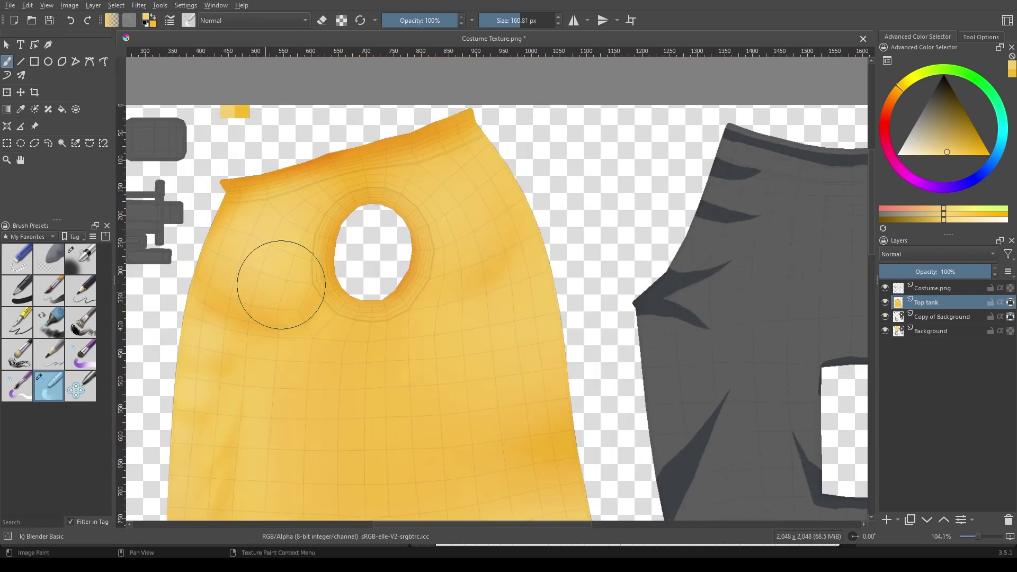
pyautogui.scroll(-2, 522, 306)
pyautogui.scroll(3, 360, 401)
pyautogui.scroll(2, 333, 503)
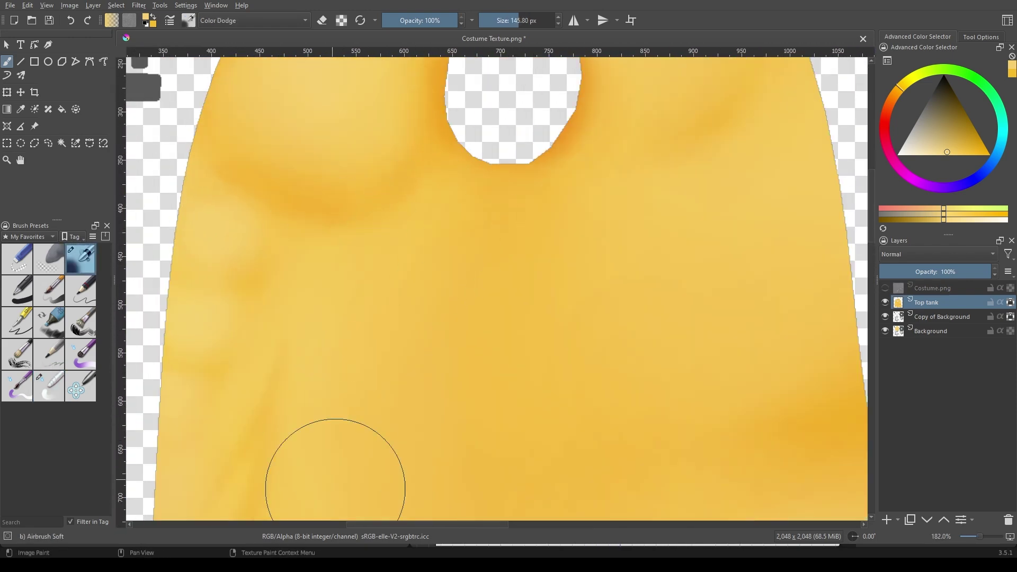
pyautogui.scroll(-1, 442, 380)
pyautogui.press(']')
pyautogui.press(']')
pyautogui.press(']')
pyautogui.scroll(-2, 579, 356)
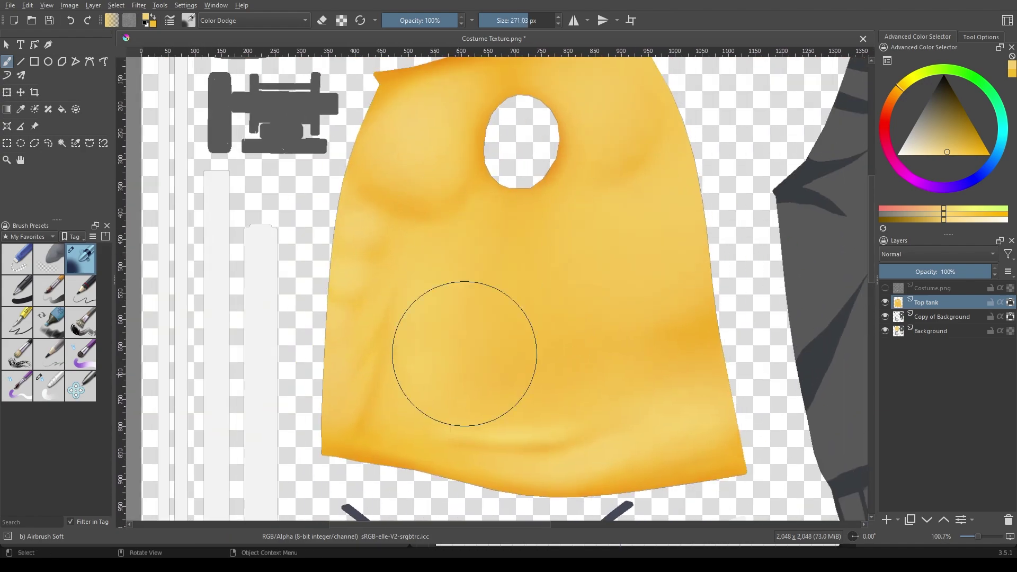
pyautogui.scroll(2, 464, 353)
pyautogui.press('[')
pyautogui.press('[')
pyautogui.scroll(-3, 504, 261)
pyautogui.scroll(1, 279, 302)
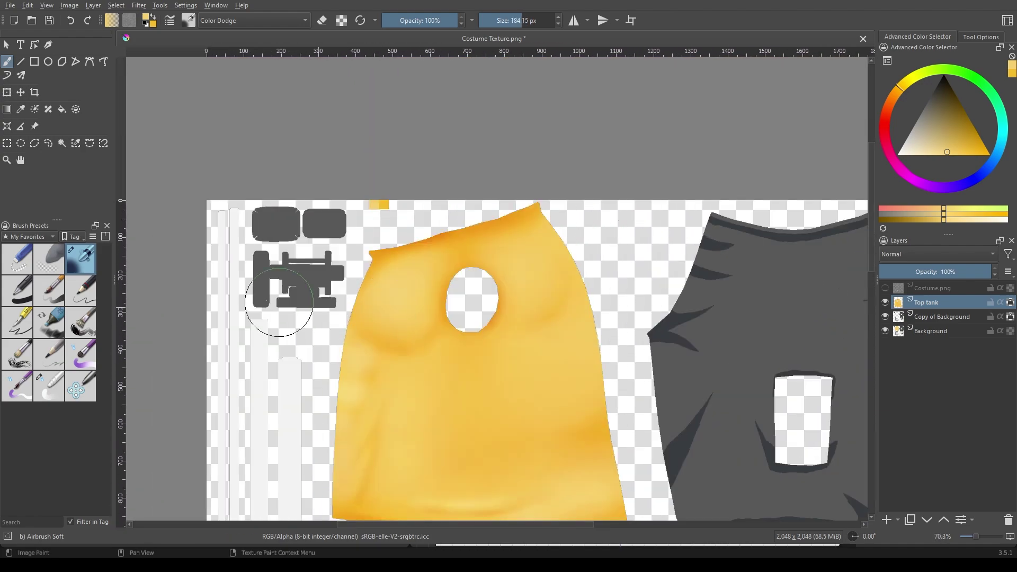
pyautogui.scroll(-1, 533, 376)
# Work on the Copy of Background layer and close the selection around the grey pants
pyautogui.press('pagedown')
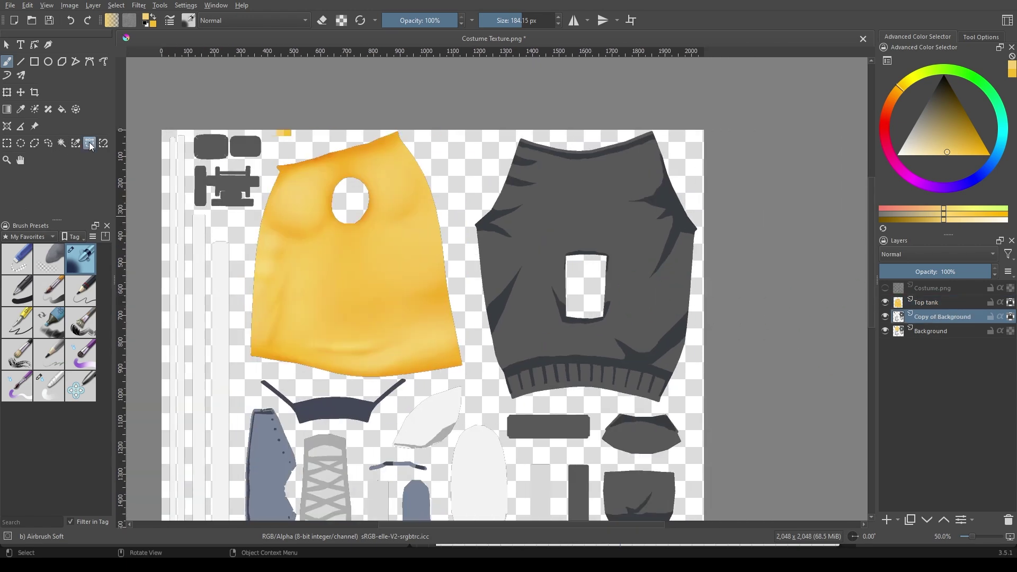
pyautogui.scroll(-1, 460, 248)
pyautogui.keyDown('ctrl'); pyautogui.scroll(2, 476, 162); pyautogui.keyUp('ctrl')
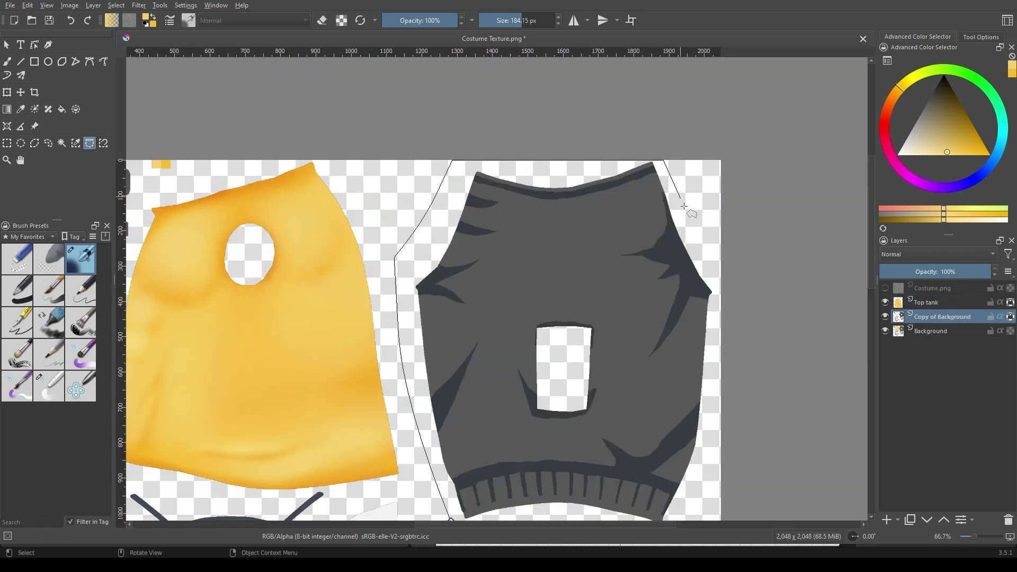
pyautogui.scroll(-2, 705, 296)
pyautogui.keyDown('ctrl'); pyautogui.scroll(1, 710, 402); pyautogui.keyUp('ctrl')
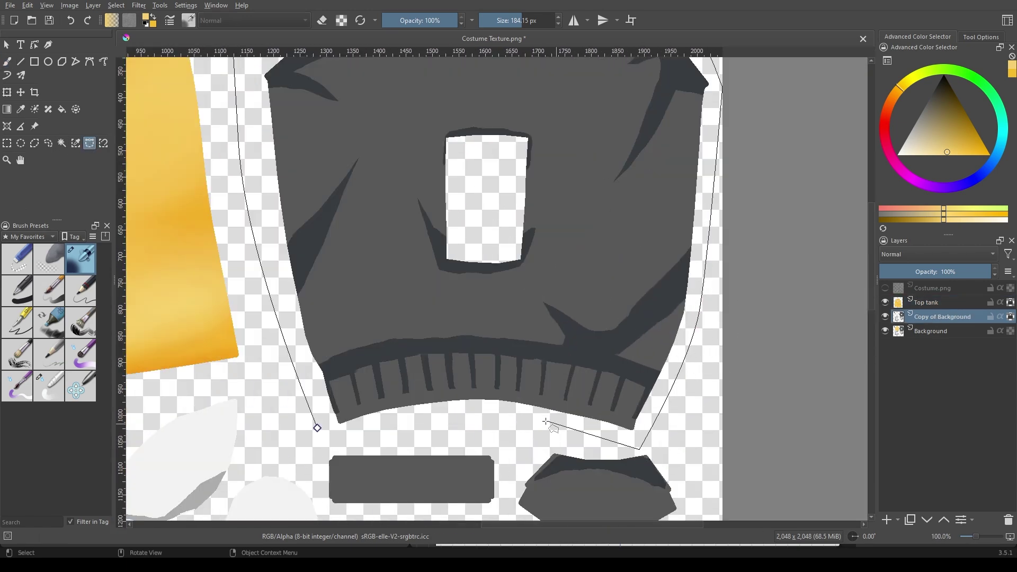
pyautogui.click(316, 428)
pyautogui.keyDown('ctrl'); pyautogui.scroll(-2, 513, 347); pyautogui.keyUp('ctrl')
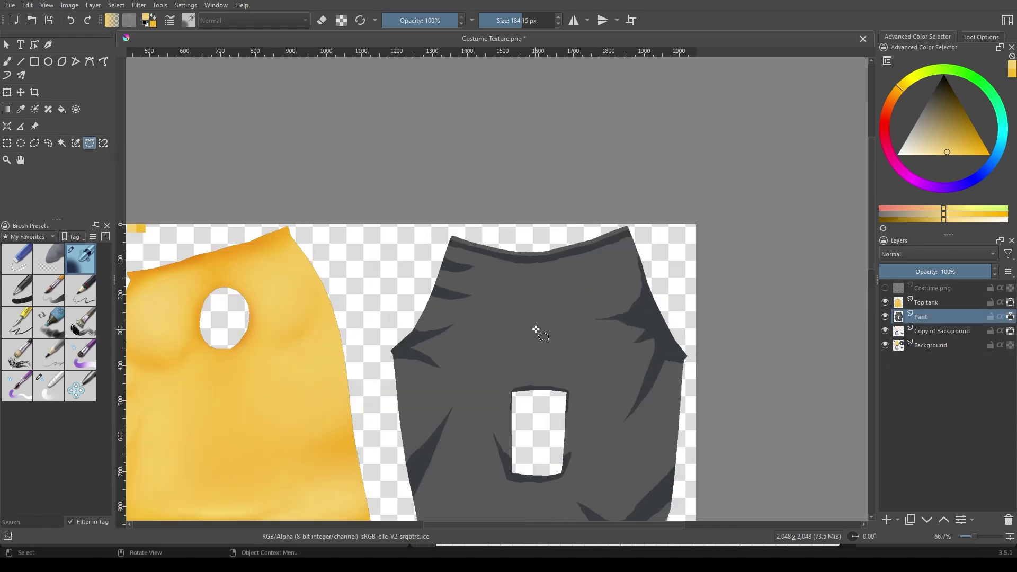
# Confirm the Pant layer, reset colours, and fill two swatch squares with grey and darker grey
pyautogui.press('b')
pyautogui.press('d')
pyautogui.keyDown('ctrl'); pyautogui.scroll(1, 429, 338); pyautogui.keyUp('ctrl')
pyautogui.hotkey('ctrl', 'r')
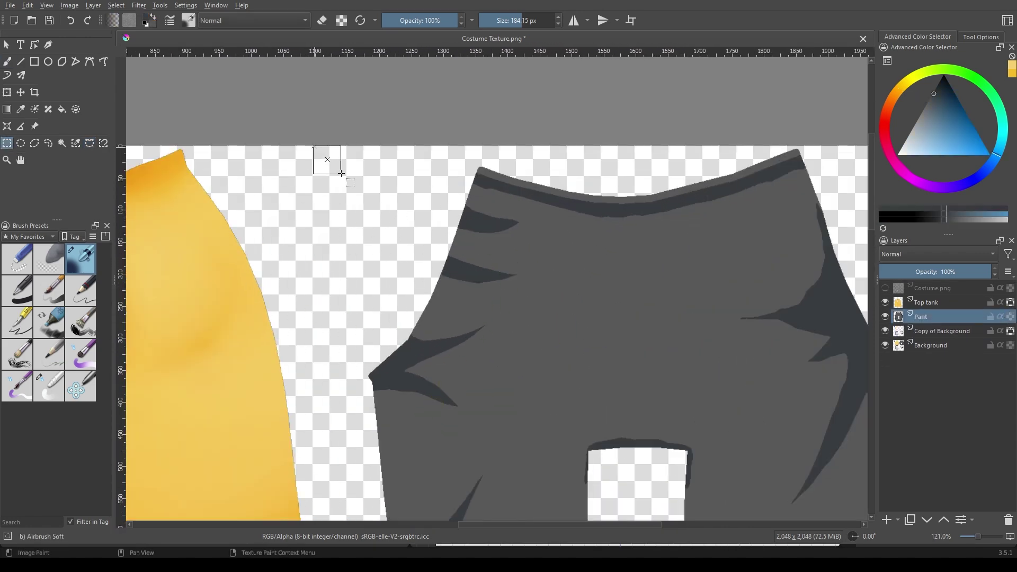
pyautogui.hotkey('shift', 'BackSpace')
pyautogui.moveTo(343, 146); pyautogui.dragTo(370, 174)
pyautogui.hotkey('shift', 'BackSpace')
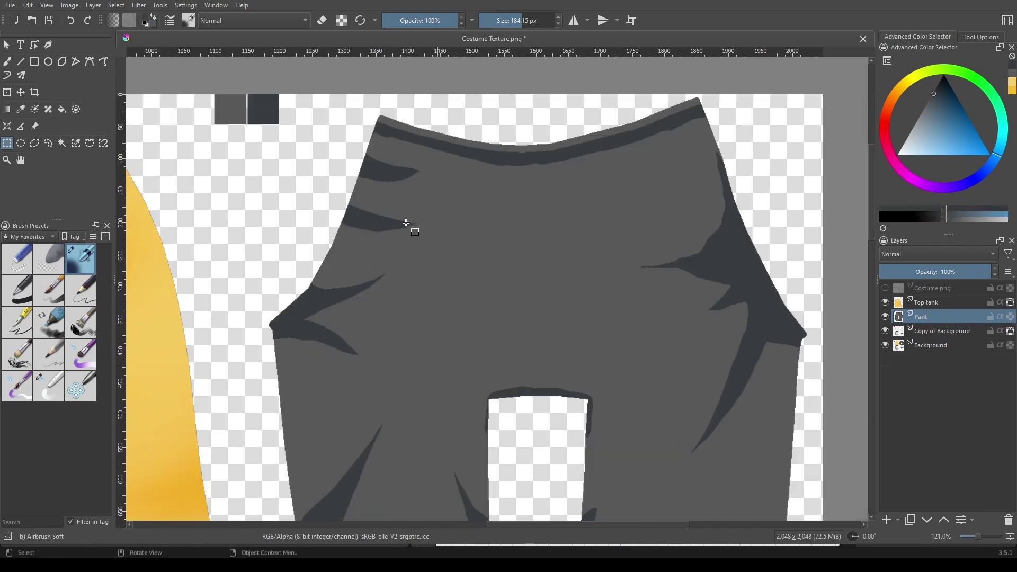
pyautogui.keyDown('ctrl'); pyautogui.scroll(-1, 406, 223); pyautogui.keyUp('ctrl')
# Paint lighter grey bands along the pants' top-right edge and upper-left, sampling greys from the canvas
pyautogui.press('b')
pyautogui.keyDown('ctrl'); pyautogui.scroll(3, 391, 229); pyautogui.keyUp('ctrl')
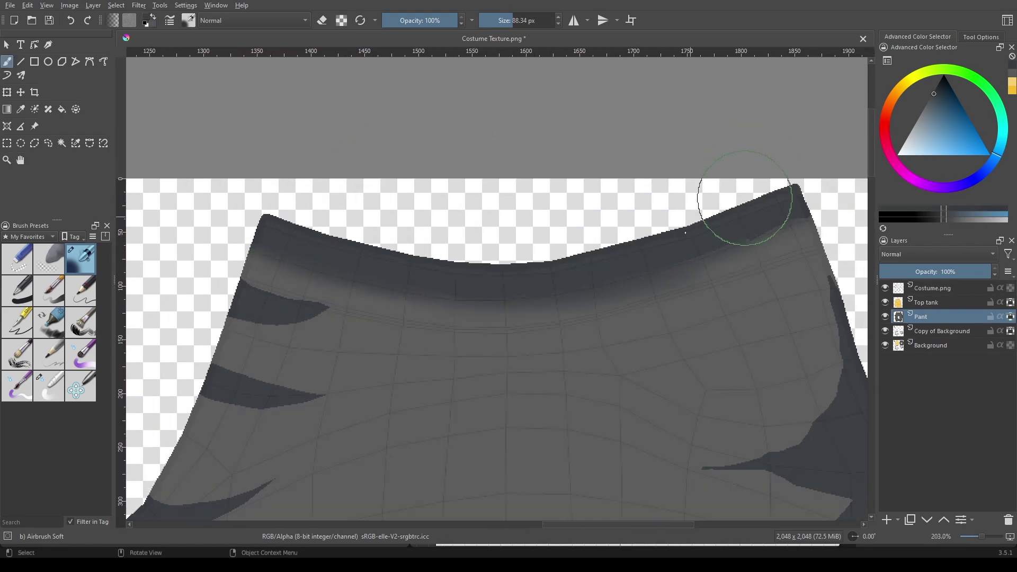
pyautogui.moveTo(744, 198); pyautogui.dragTo(813, 229)
pyautogui.moveTo(235, 262); pyautogui.dragTo(695, 301)
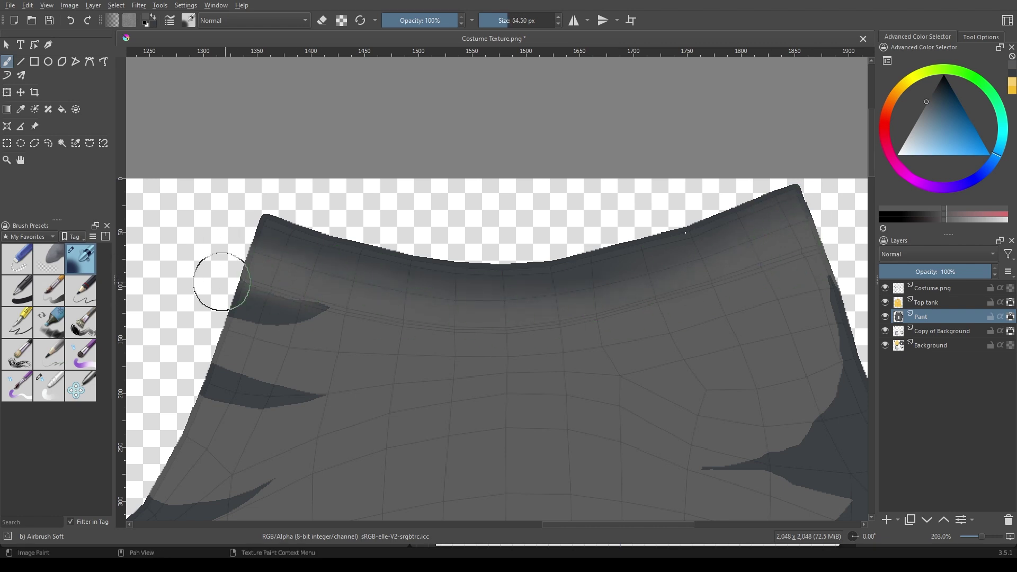
pyautogui.keyDown('ctrl'); pyautogui.click(221, 301); pyautogui.keyUp('ctrl')
pyautogui.press('[')
pyautogui.scroll(-3, 311, 302)
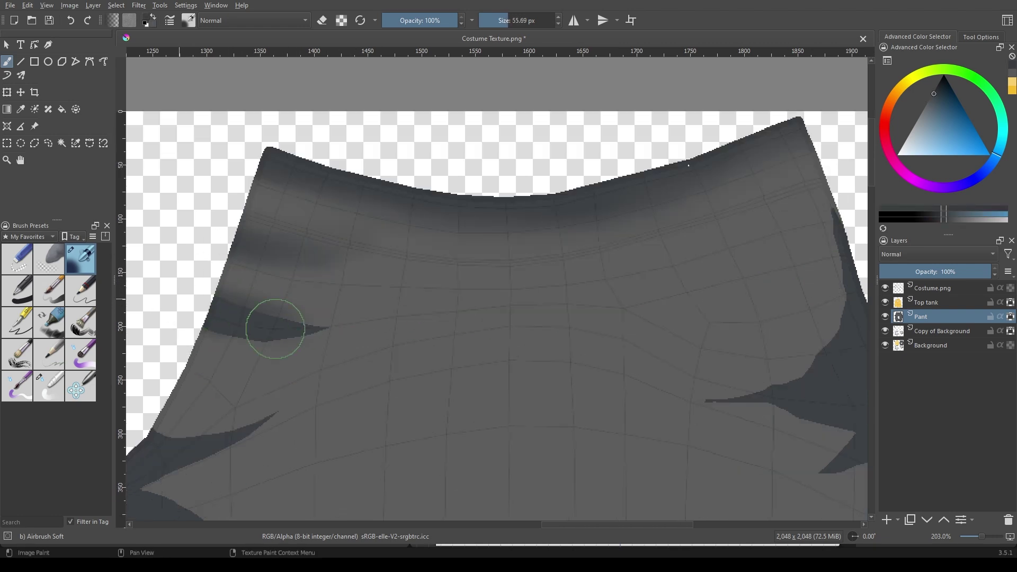
pyautogui.press(']')
pyautogui.moveTo(268, 332); pyautogui.dragTo(316, 298)
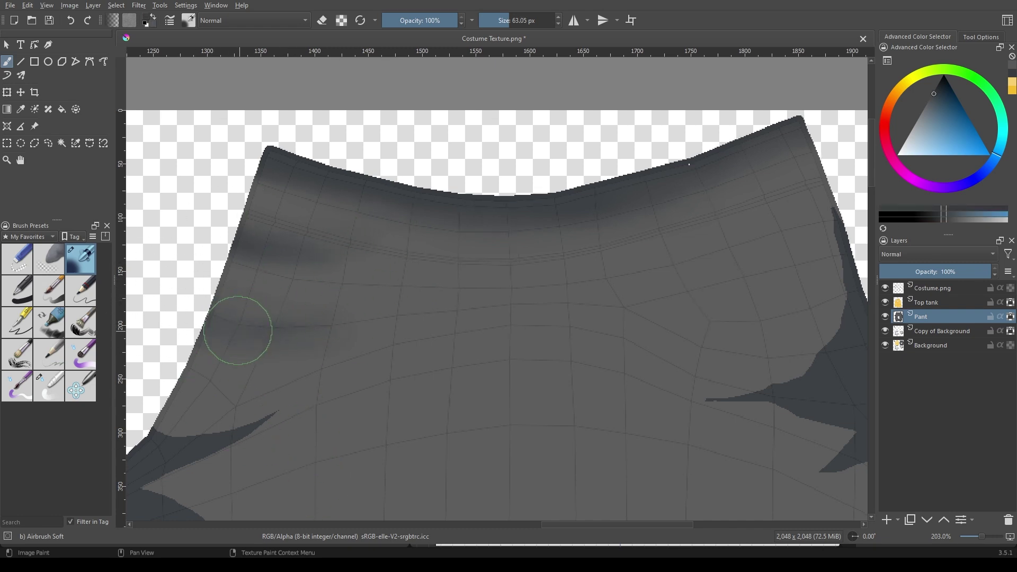
pyautogui.press(']')
pyautogui.keyDown('ctrl'); pyautogui.click(240, 255); pyautogui.keyUp('ctrl')
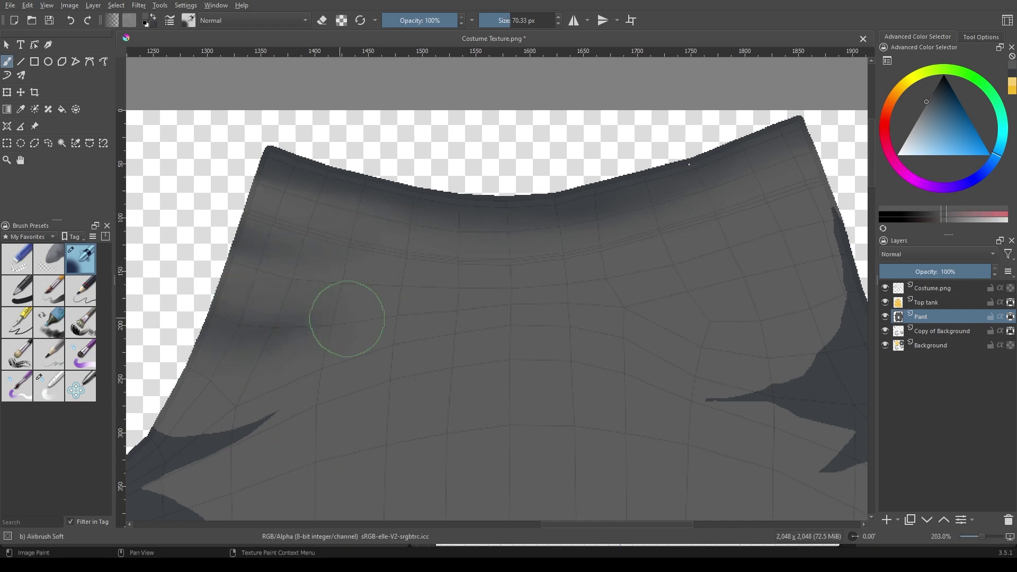
# Soften the dark spike shadow on the pants' right side with Airbrush Soft
pyautogui.press('/')
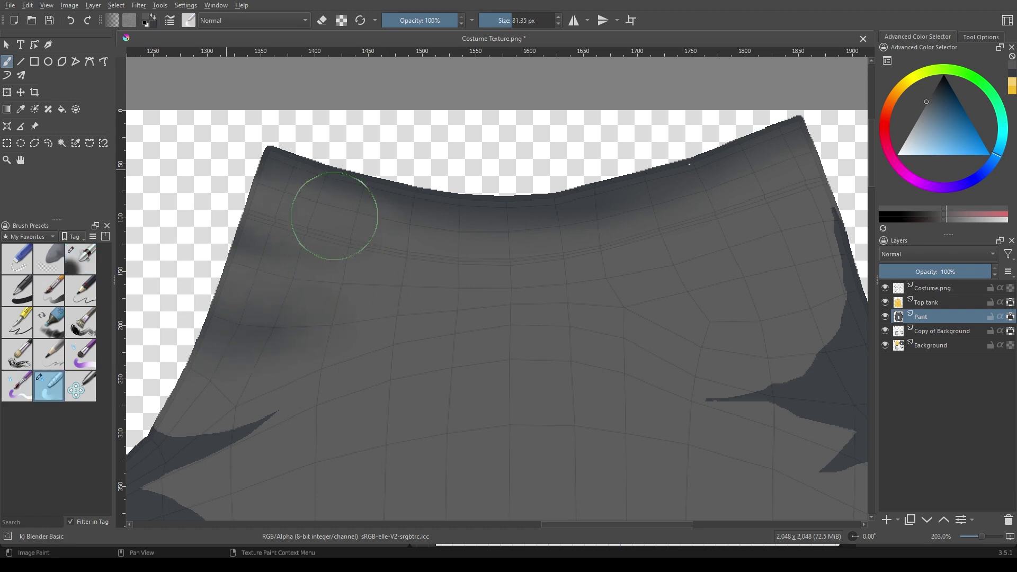
pyautogui.press(']')
pyautogui.press(']')
pyautogui.press(']')
pyautogui.moveTo(420, 205); pyautogui.dragTo(270, 264)
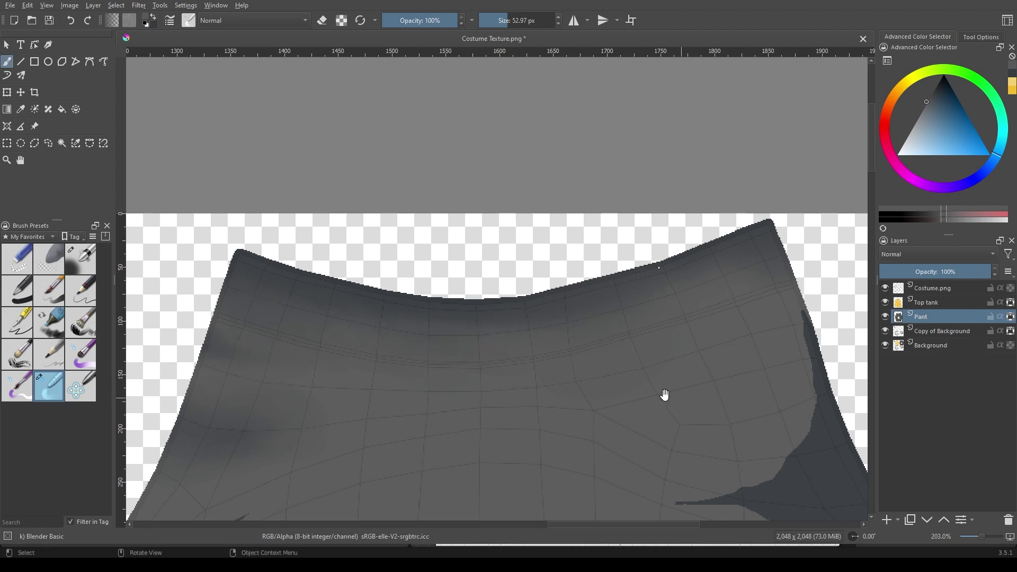
pyautogui.moveTo(664, 395); pyautogui.dragTo(572, 305)
pyautogui.press('/')
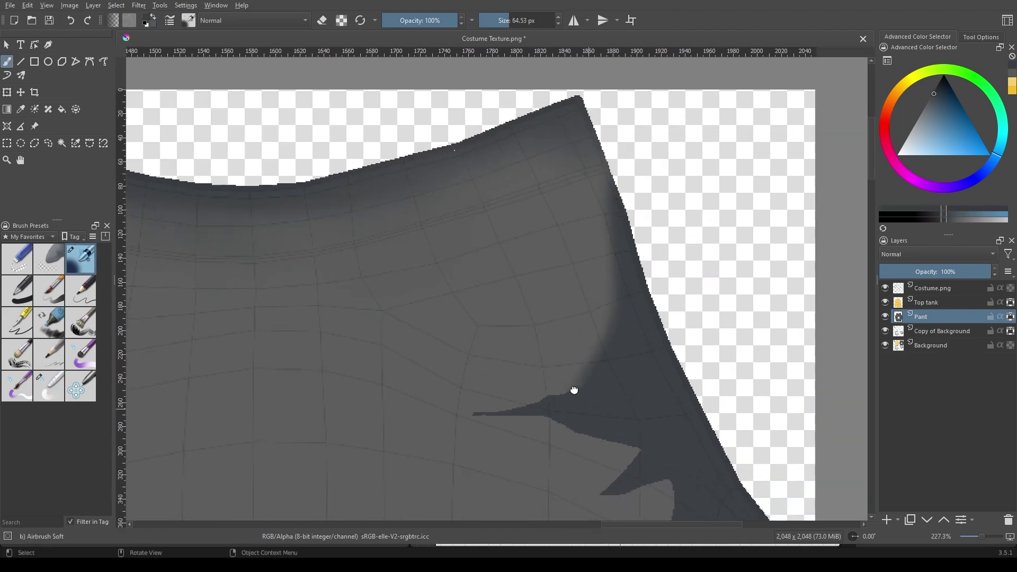
pyautogui.moveTo(599, 352); pyautogui.dragTo(597, 348)
# Paint a soft dark shadow down the spike with a smaller airbrush
pyautogui.scroll(2, 597, 347)
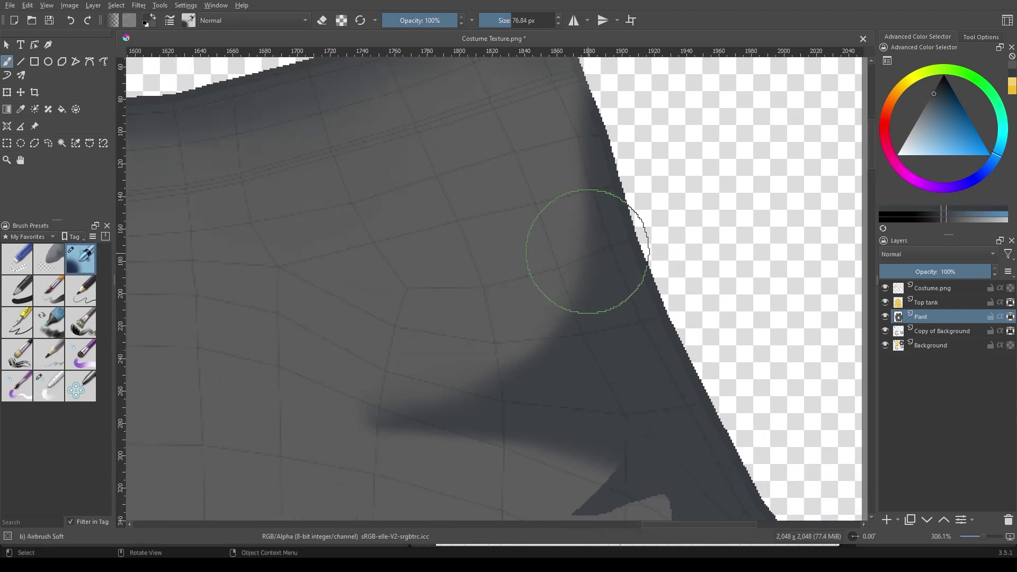
pyautogui.scroll(2, 381, 363)
pyautogui.press('[')
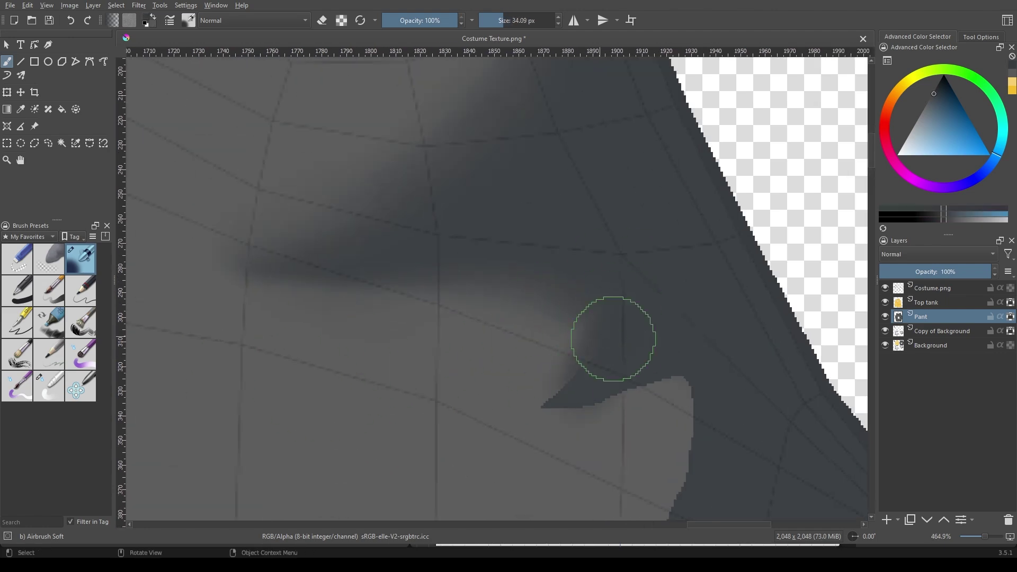
pyautogui.scroll(-1, 613, 339)
pyautogui.scroll(-1, 674, 329)
pyautogui.scroll(-1, 612, 209)
pyautogui.moveTo(599, 191)
pyautogui.mouseDown()
pyautogui.moveTo(567, 324)
pyautogui.moveTo(493, 489)
pyautogui.mouseUp()
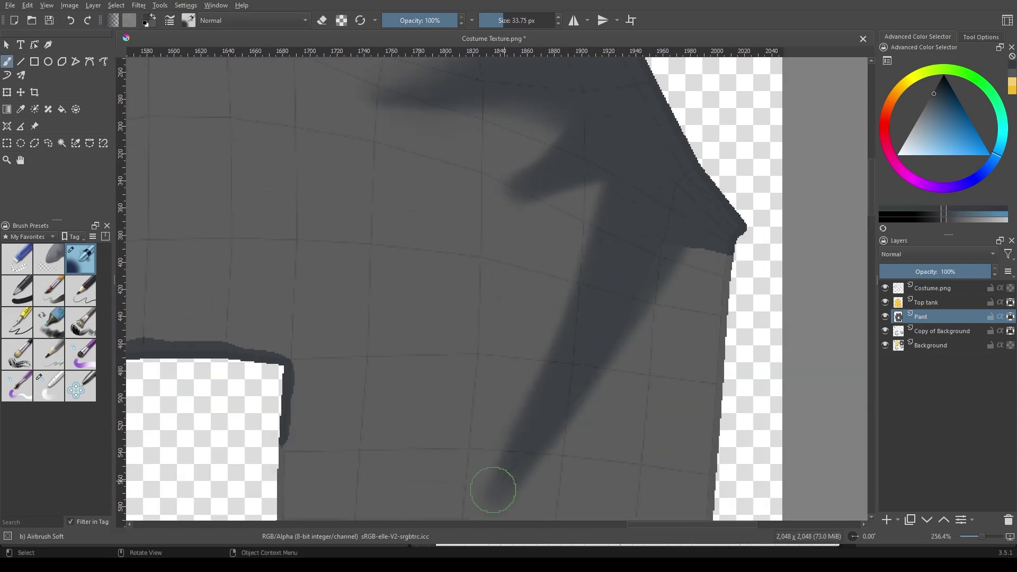
# Soften the dark thorn shadow on the left with a larger airbrush
pyautogui.press(']')
pyautogui.press(']')
pyautogui.press(']')
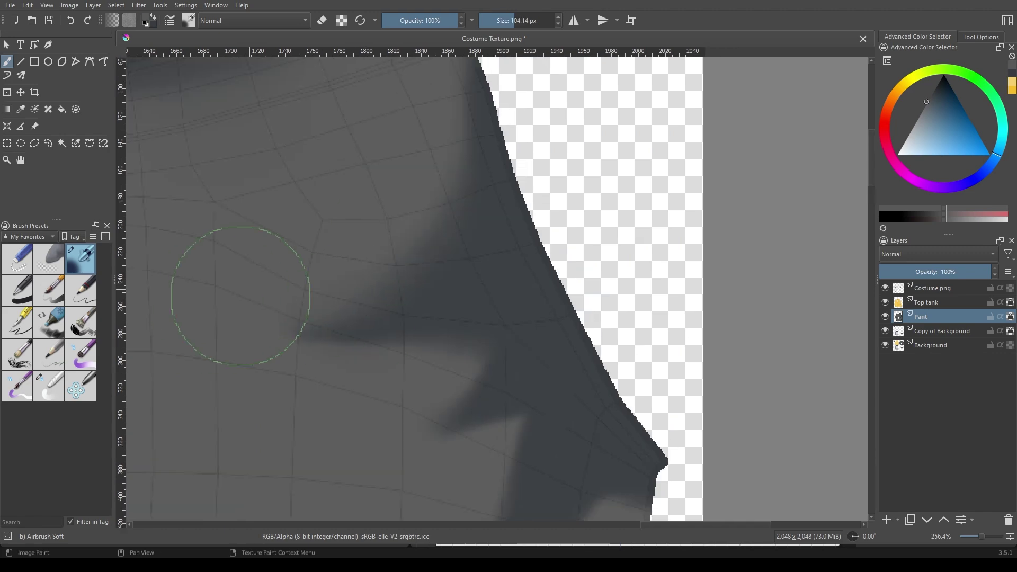
pyautogui.scroll(2, 345, 363)
pyautogui.press('[')
pyautogui.press('[')
pyautogui.press('[')
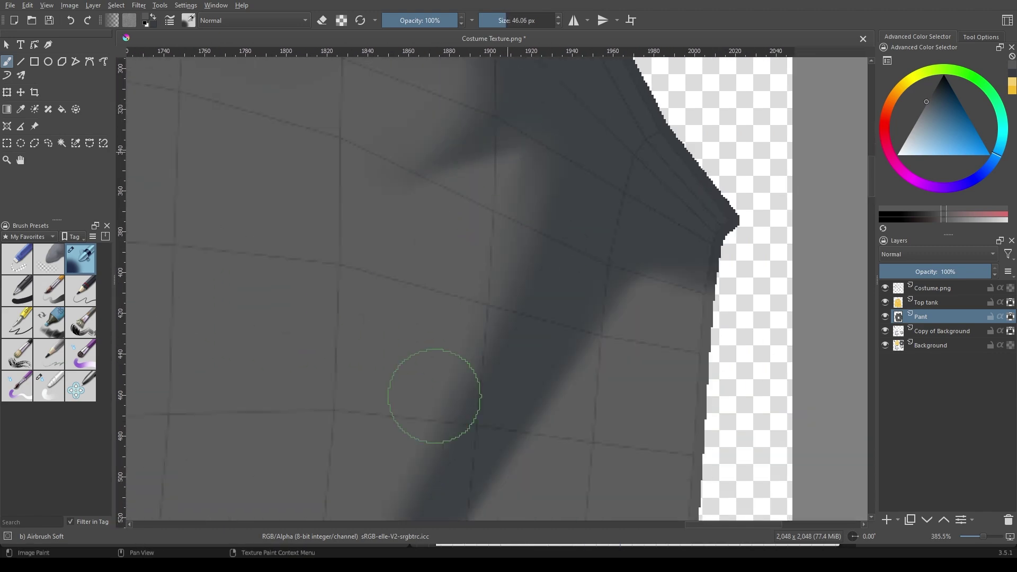
pyautogui.scroll(-2, 434, 395)
pyautogui.scroll(-1, 549, 158)
pyautogui.scroll(2, 409, 220)
pyautogui.scroll(1, 258, 222)
pyautogui.press(']')
pyautogui.press(']')
pyautogui.press(']')
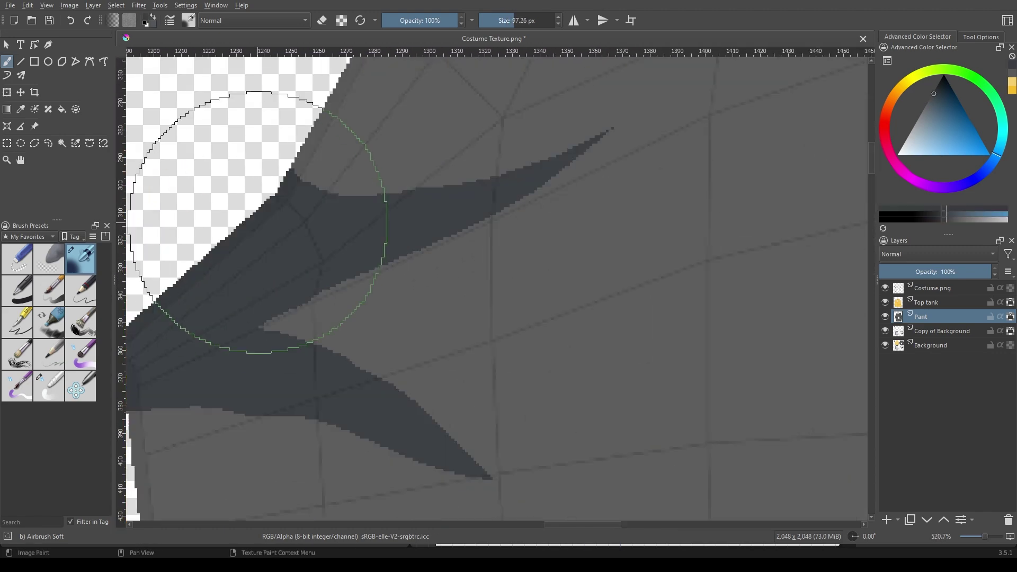
pyautogui.moveTo(258, 223); pyautogui.dragTo(633, 154)
# Repaint soft shading over the thorn shadow and blend it further
pyautogui.press('[')
pyautogui.press('[')
pyautogui.press('[')
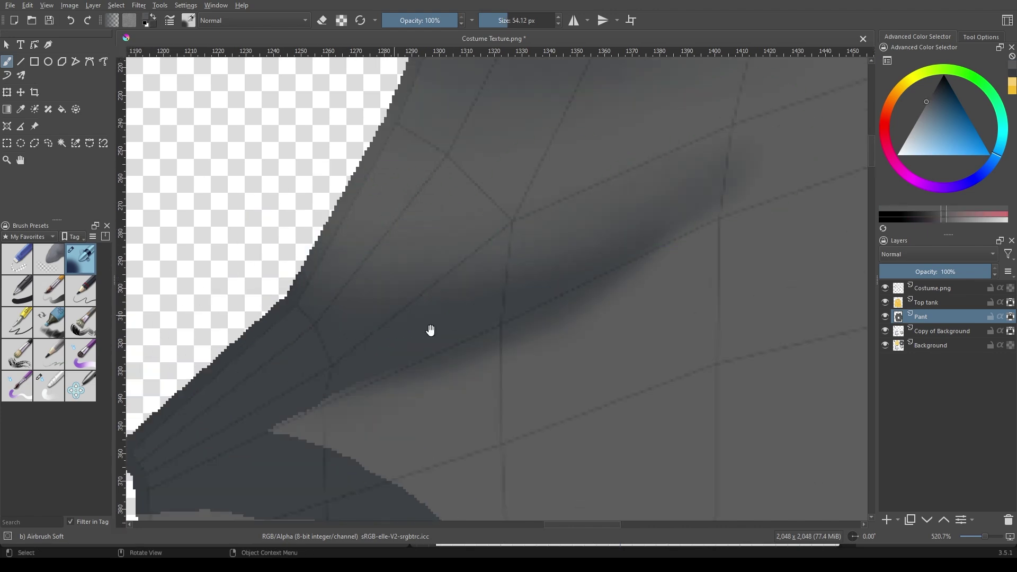
pyautogui.scroll(-1, 430, 330)
pyautogui.press('[')
pyautogui.moveTo(238, 318); pyautogui.dragTo(322, 336)
pyautogui.moveTo(371, 297); pyautogui.dragTo(551, 423)
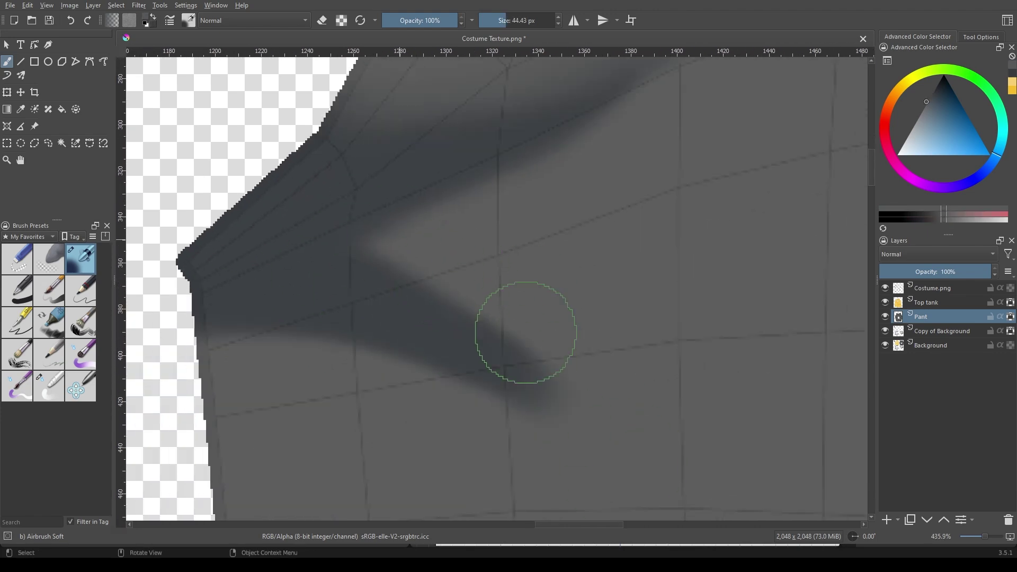
pyautogui.scroll(-2, 526, 332)
pyautogui.scroll(1, 420, 249)
# Blend the shading on the pants' lower left with a small Blender Basic brush
pyautogui.press('/')
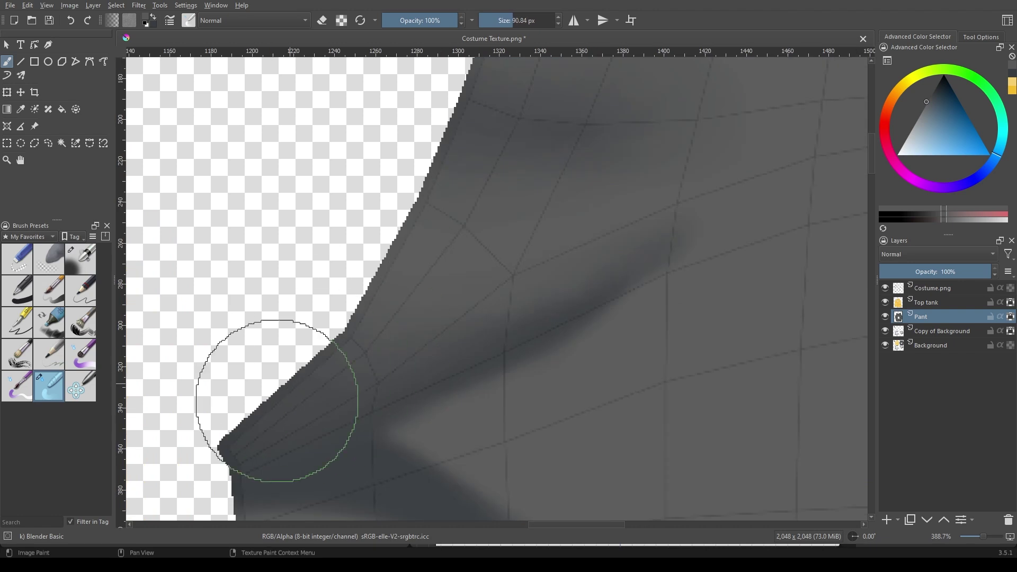
pyautogui.press('[')
pyautogui.press('[')
pyautogui.moveTo(602, 328); pyautogui.dragTo(628, 175)
pyautogui.press('[')
pyautogui.press('[')
pyautogui.press('[')
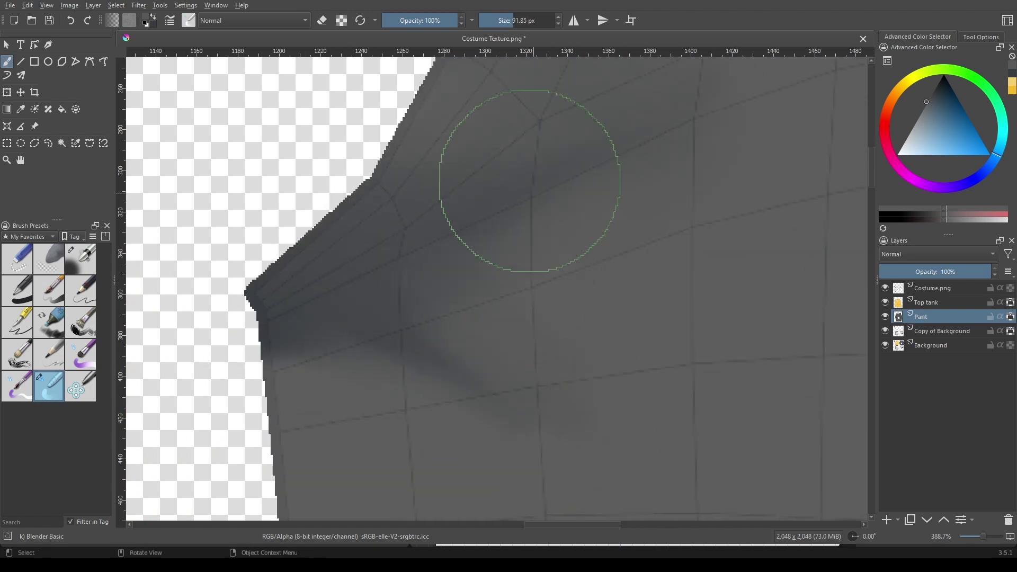
pyautogui.scroll(-2, 530, 180)
pyautogui.press('[')
pyautogui.scroll(-3, 481, 281)
pyautogui.press(']')
pyautogui.press(']')
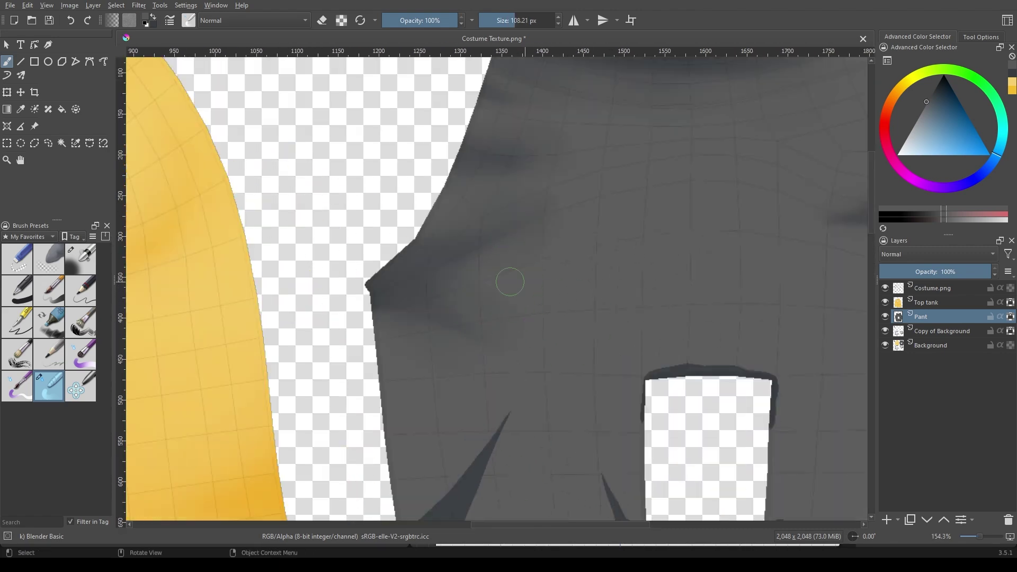
pyautogui.scroll(2, 497, 190)
pyautogui.scroll(-2, 495, 371)
pyautogui.scroll(1, 409, 294)
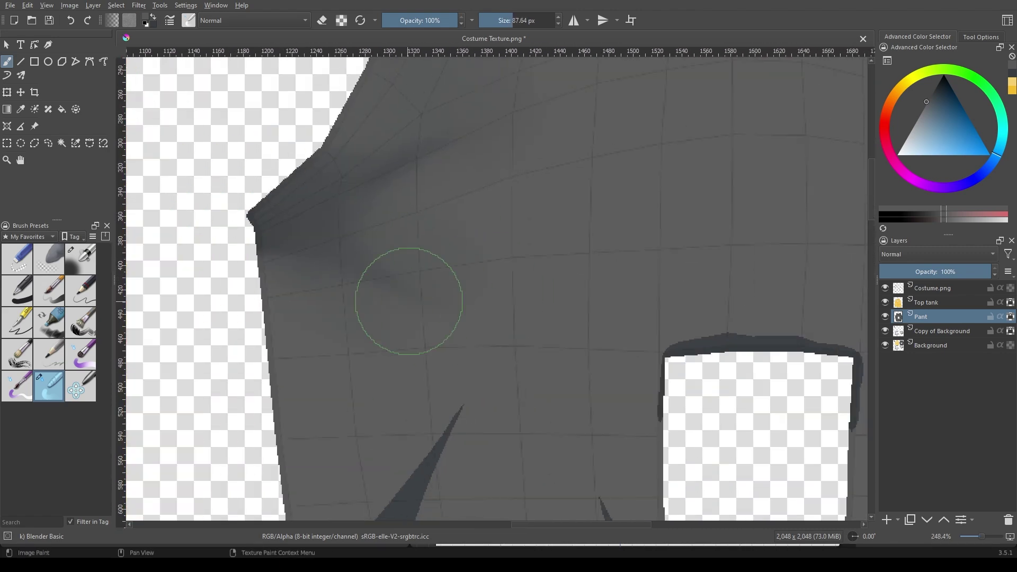
# Touch up the fold shadows with a smaller Airbrush Soft brush
pyautogui.press('/')
pyautogui.scroll(2, 258, 232)
pyautogui.press('[')
pyautogui.press('[')
pyautogui.scroll(2, 237, 316)
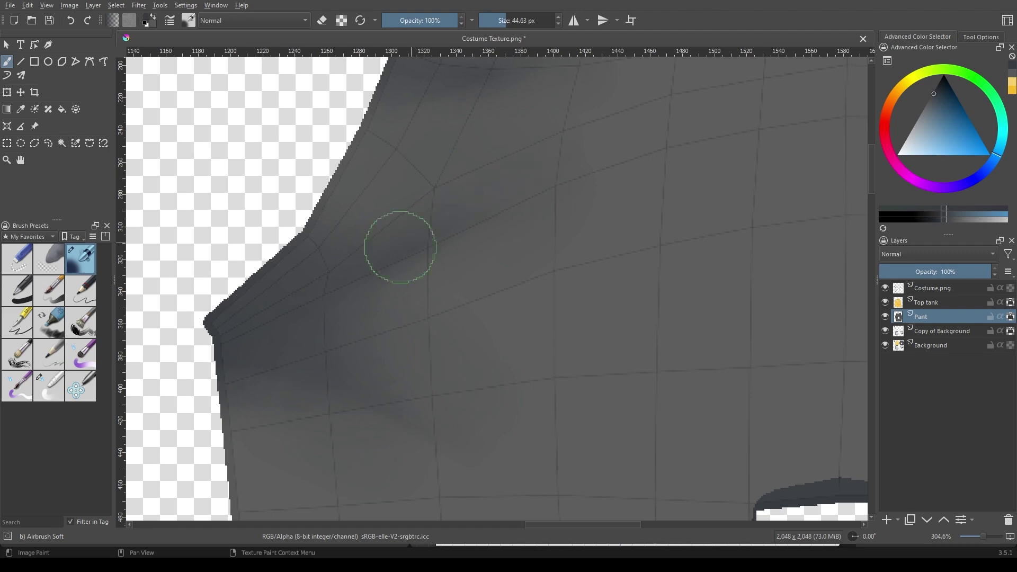
pyautogui.scroll(-2, 401, 248)
pyautogui.scroll(1, 409, 227)
pyautogui.press('[')
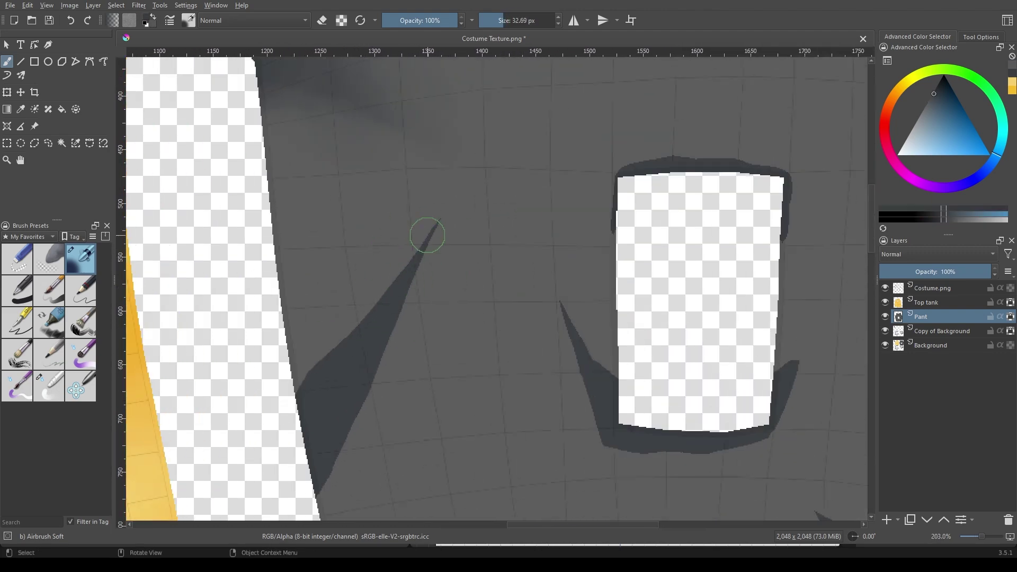
pyautogui.scroll(-2, 370, 318)
pyautogui.press(']')
pyautogui.press(']')
pyautogui.press(']')
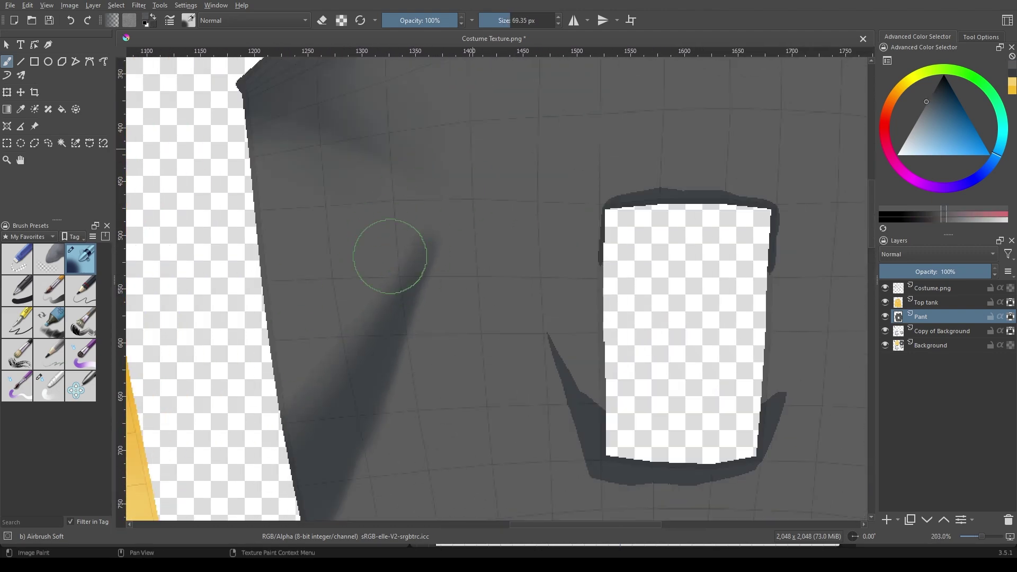
pyautogui.hscroll(1, 413, 177)
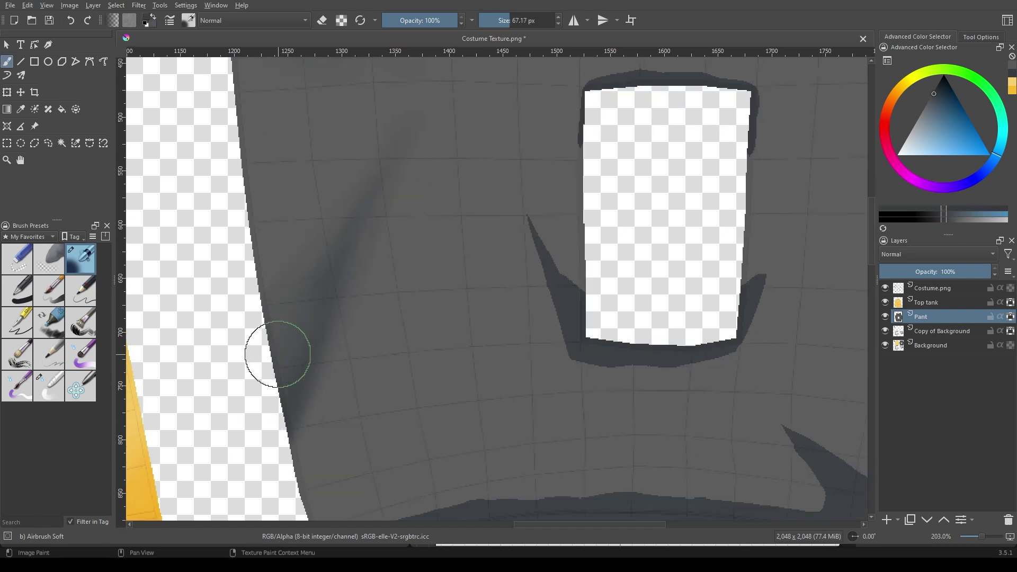
# Blend the fold shadows with a larger Blender Basic brush
pyautogui.press('/')
pyautogui.hscroll(-1, 377, 333)
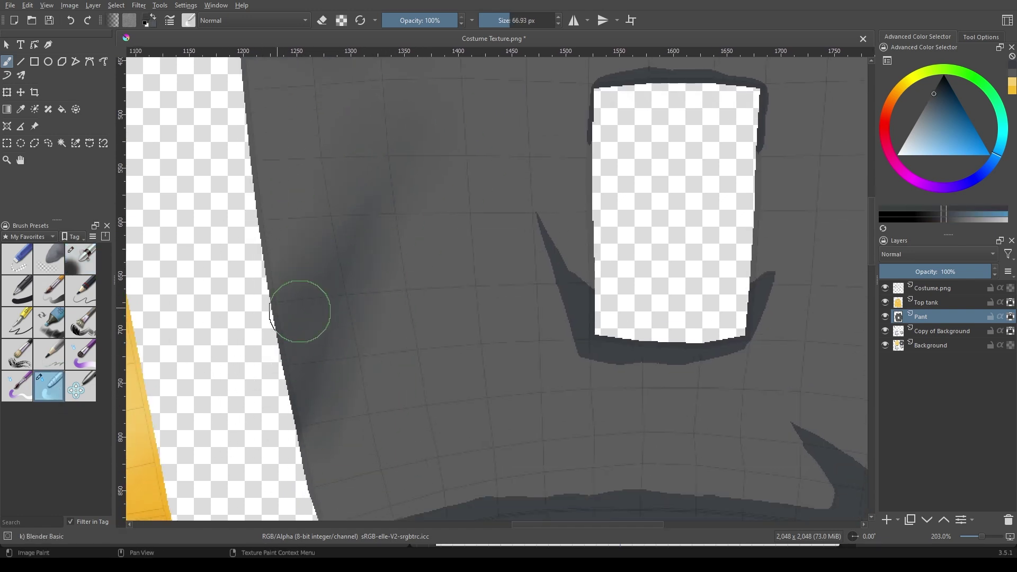
pyautogui.scroll(1, 371, 238)
pyautogui.press(']')
pyautogui.press(']')
pyautogui.press(']')
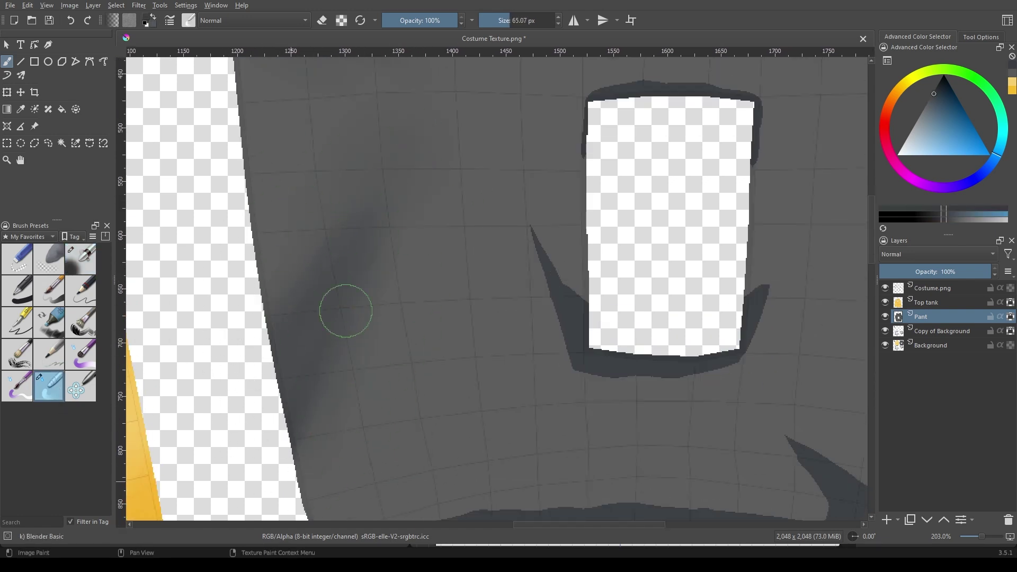
pyautogui.scroll(2, 345, 311)
pyautogui.scroll(-1, 367, 240)
pyautogui.scroll(-1, 379, 301)
pyautogui.scroll(-2, 273, 408)
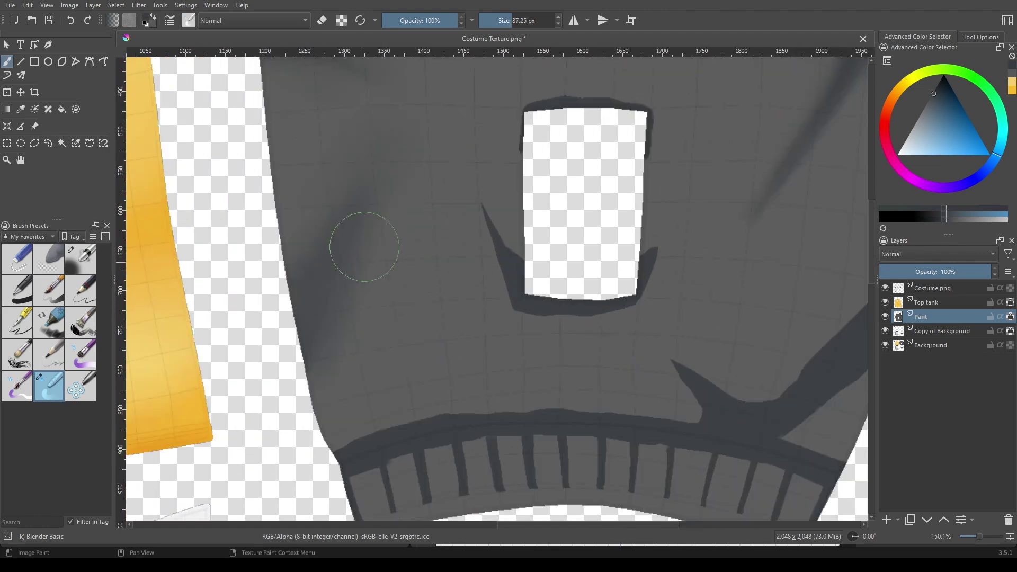
pyautogui.scroll(4, 563, 245)
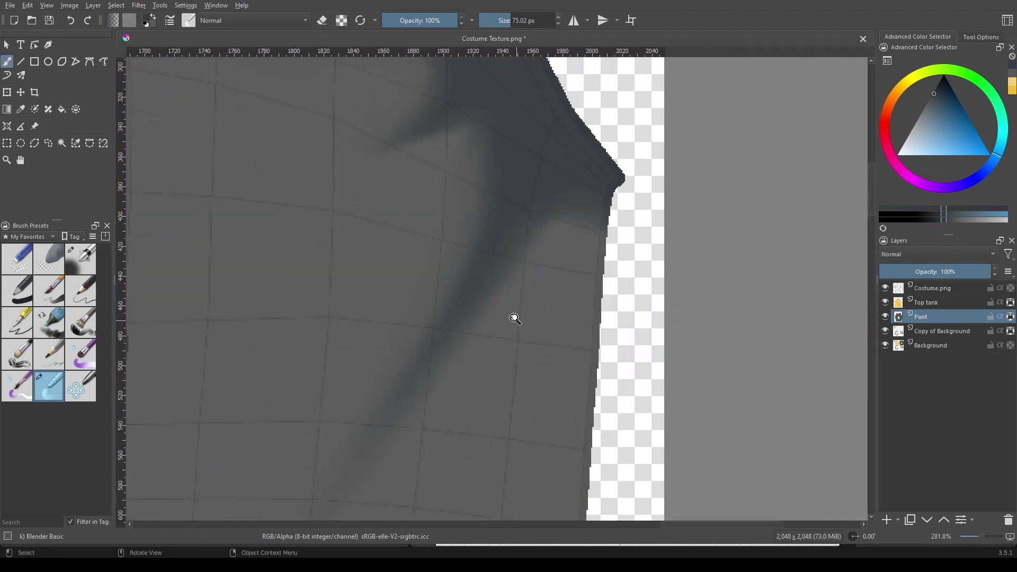
# Blend a vertical fold shadow on the grey pants with an enlarged blending brush
pyautogui.press('/')
pyautogui.scroll(-1, 402, 377)
pyautogui.press(']')
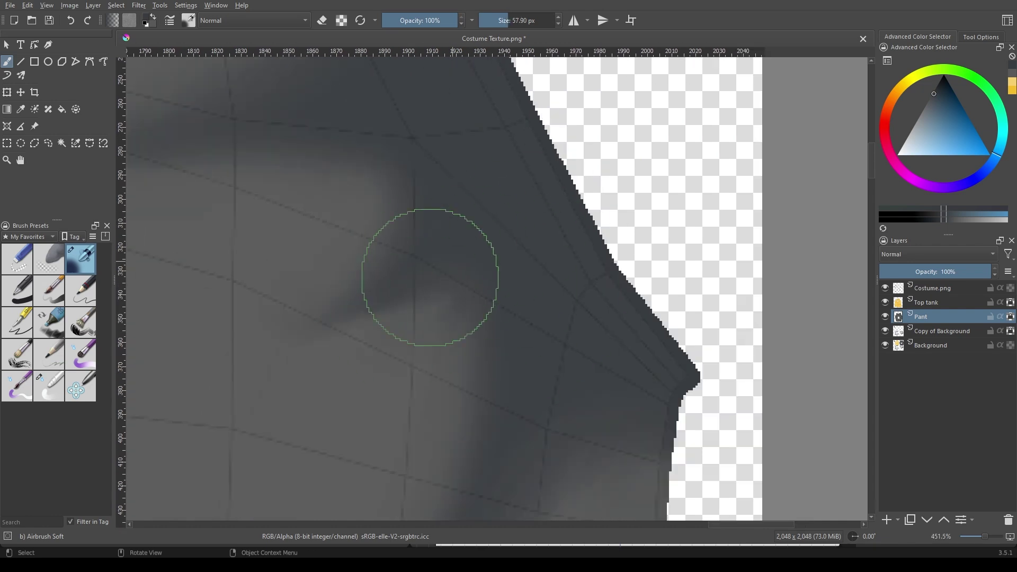
pyautogui.press('/')
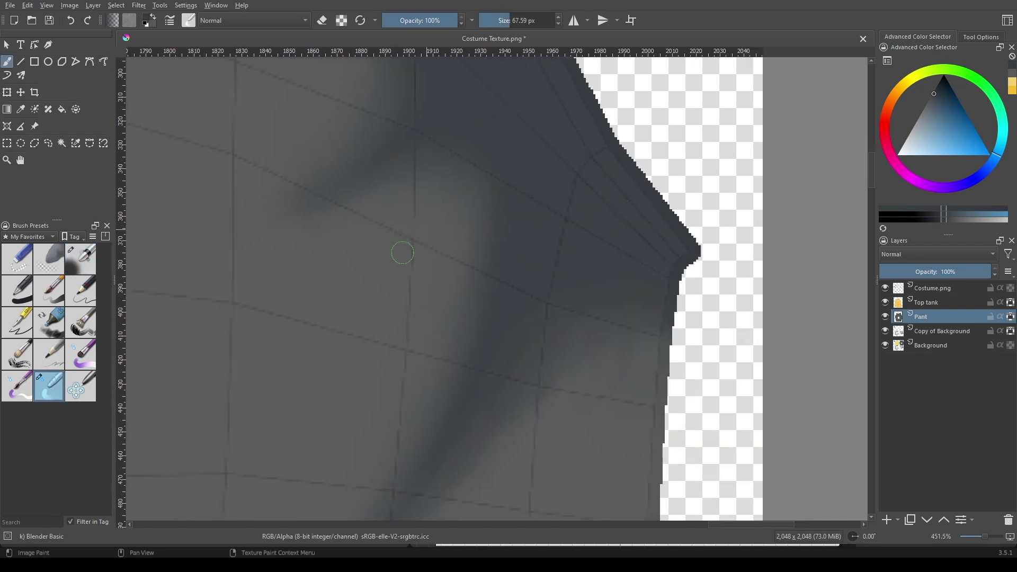
pyautogui.scroll(-3, 370, 255)
pyautogui.scroll(-5, 502, 223)
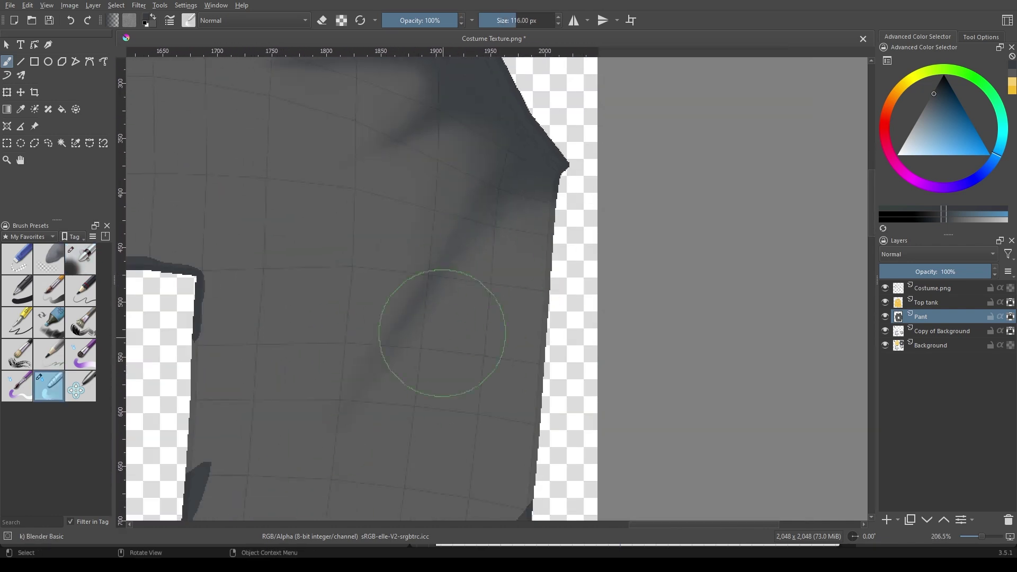
pyautogui.scroll(5, 377, 367)
pyautogui.press(']')
pyautogui.moveTo(427, 429)
pyautogui.mouseDown()
pyautogui.moveTo(317, 268)
pyautogui.moveTo(517, 352)
pyautogui.moveTo(496, 200)
pyautogui.moveTo(581, 267)
pyautogui.moveTo(419, 261)
pyautogui.moveTo(404, 381)
pyautogui.moveTo(533, 182)
pyautogui.moveTo(417, 253)
pyautogui.mouseUp()
pyautogui.scroll(-10, 417, 253)
# Darken the shadow along the neck opening's top edge with Airbrush Soft
pyautogui.scroll(2, 463, 420)
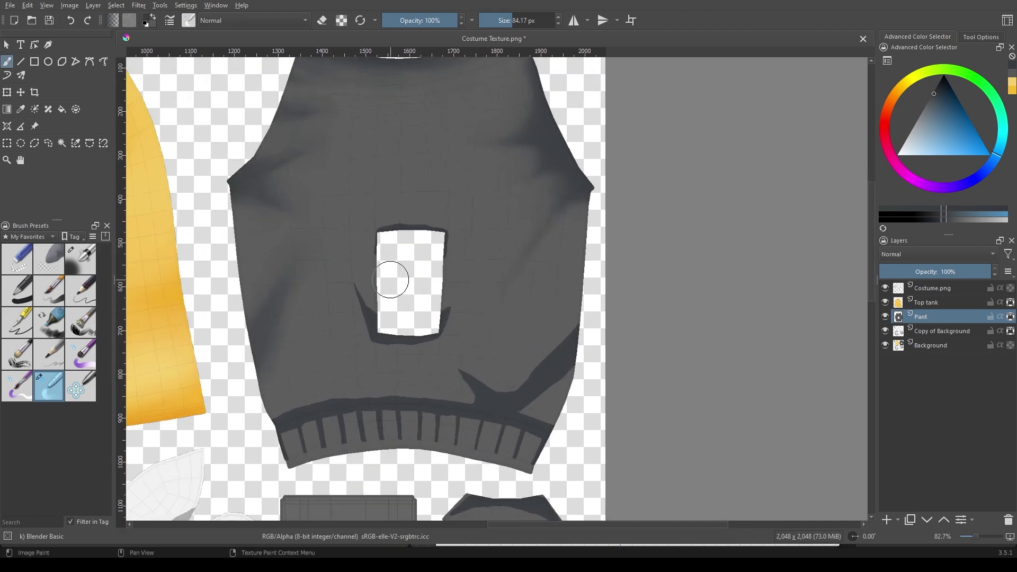
pyautogui.scroll(-2, 391, 277)
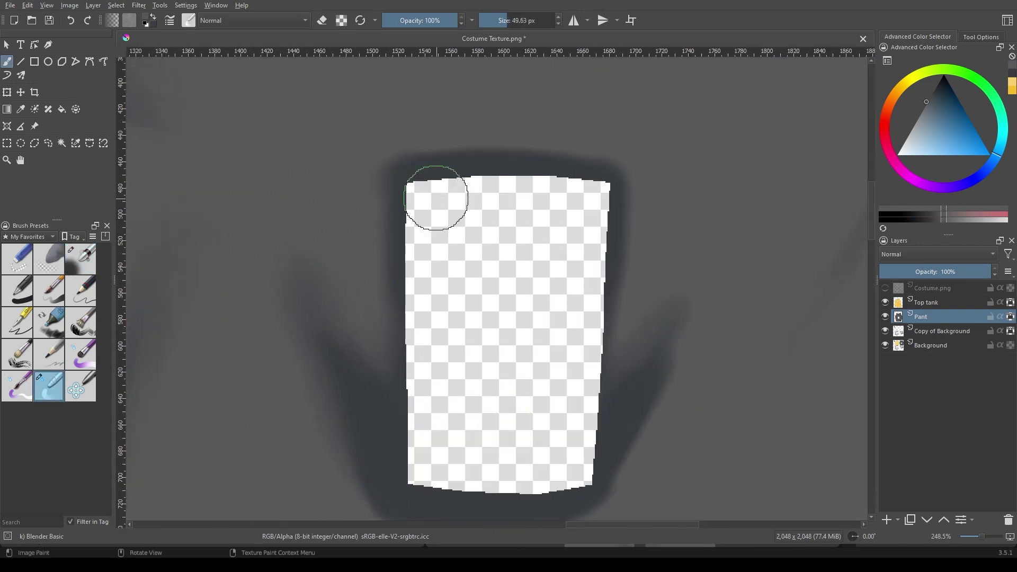
pyautogui.moveTo(549, 183); pyautogui.dragTo(603, 229)
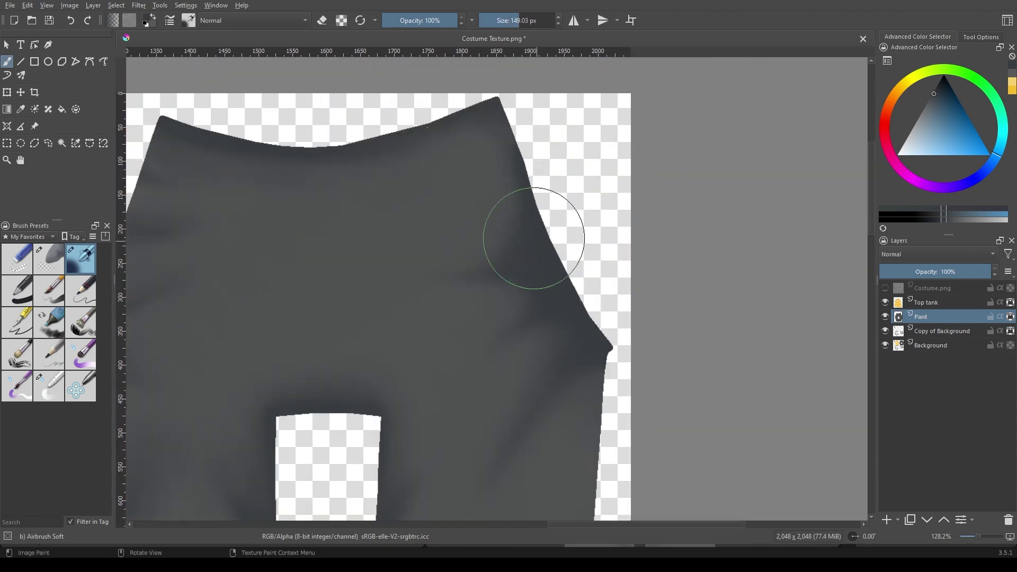
# Select the Blender Basic brush to smudge the hem ribbing
pyautogui.click(48, 385)
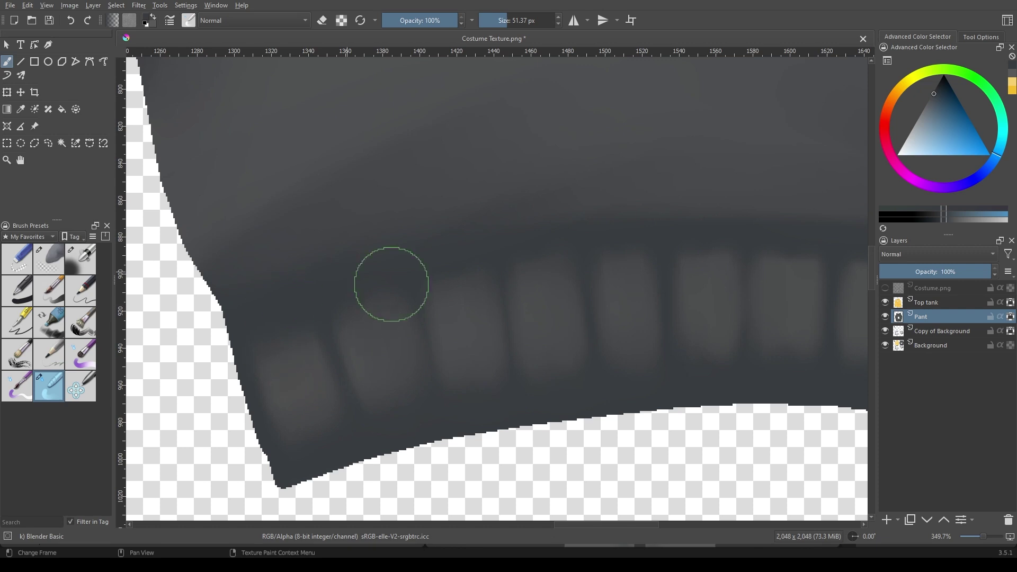
# Move along the grey garment's ribbed hem with Airbrush Soft ready for shading
pyautogui.moveTo(629, 277)
pyautogui.mouseDown()
pyautogui.moveTo(555, 290)
pyautogui.moveTo(592, 371)
pyautogui.mouseUp()
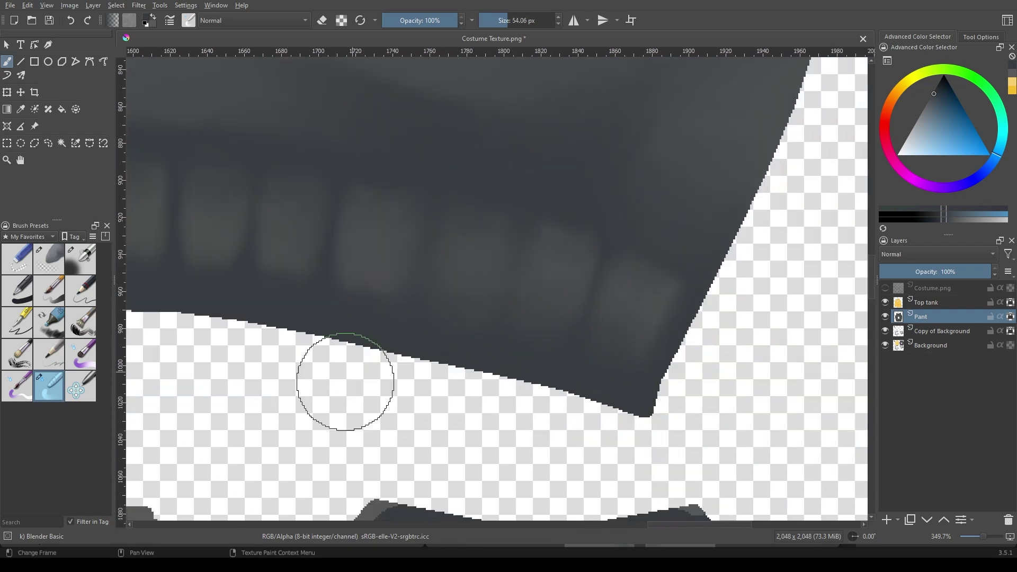
pyautogui.moveTo(346, 382); pyautogui.dragTo(213, 322)
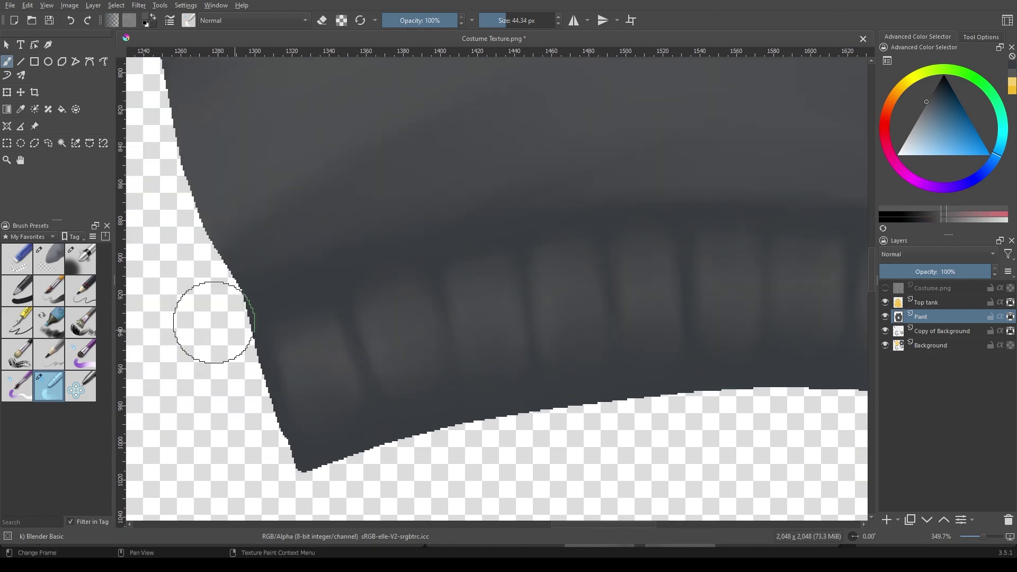
pyautogui.press('/')
pyautogui.moveTo(503, 354); pyautogui.dragTo(490, 313)
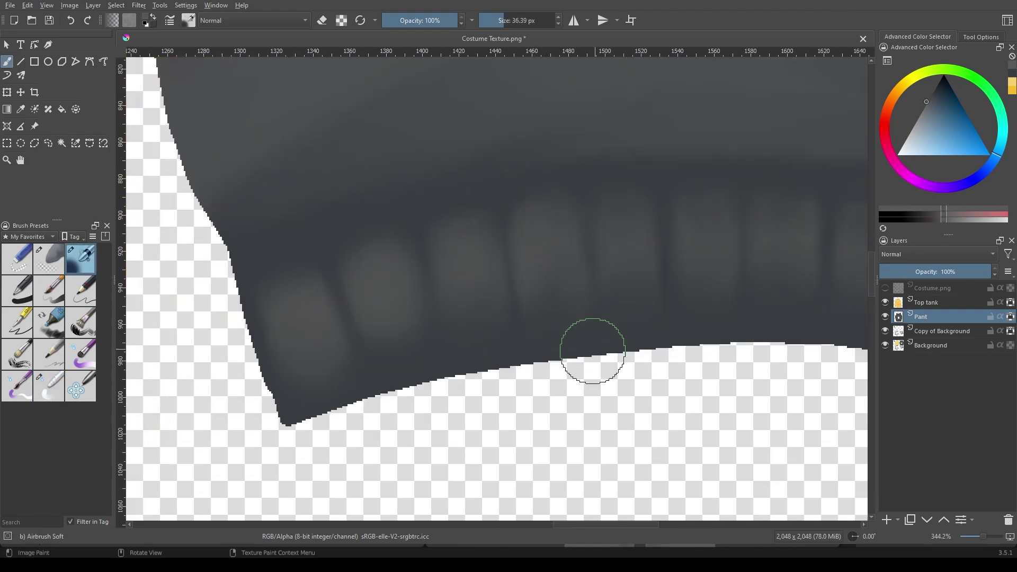
pyautogui.moveTo(592, 351); pyautogui.dragTo(568, 293)
pyautogui.moveTo(718, 335); pyautogui.dragTo(560, 334)
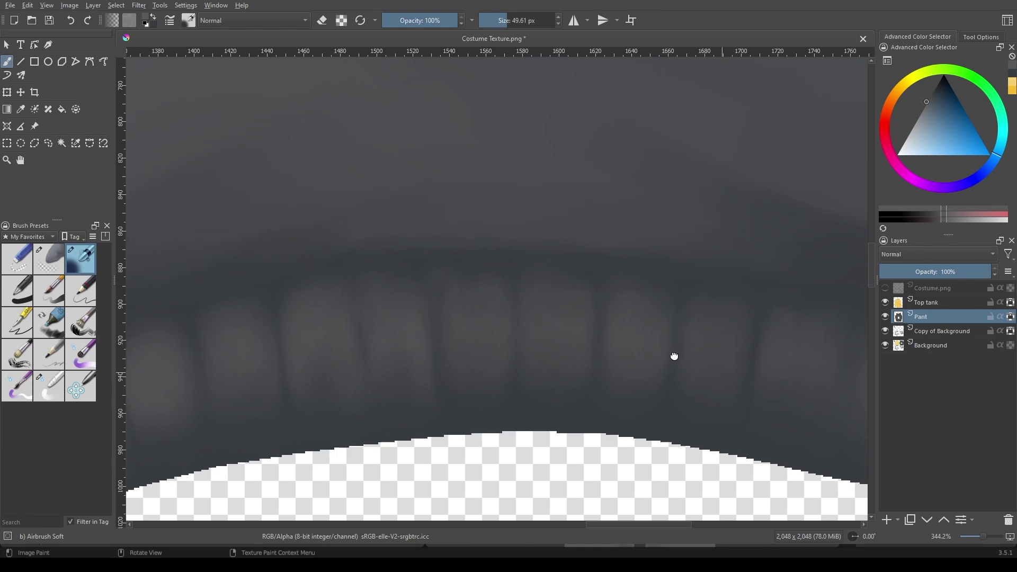
pyautogui.moveTo(675, 356); pyautogui.dragTo(711, 379)
pyautogui.moveTo(661, 309); pyautogui.dragTo(469, 353)
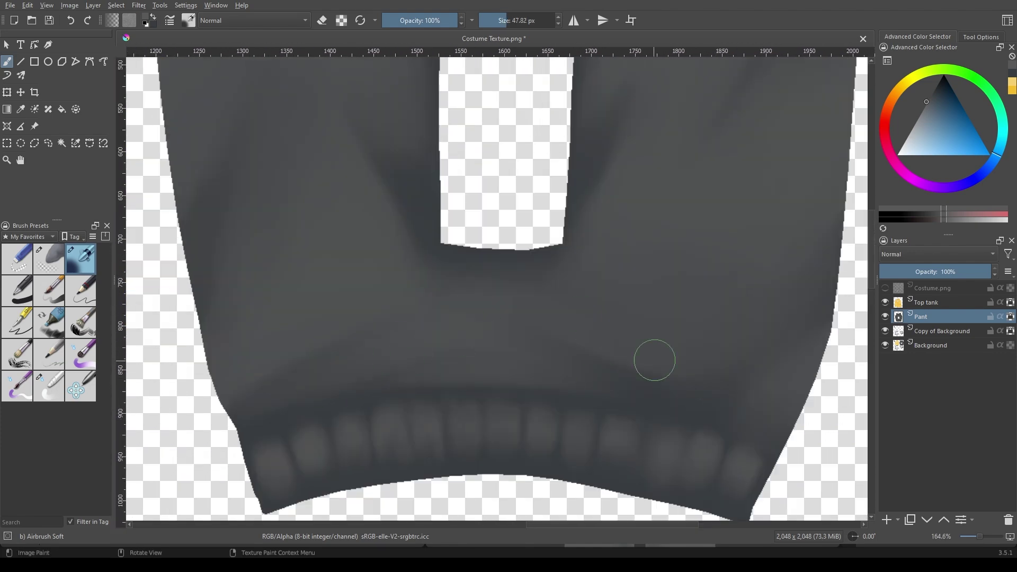
pyautogui.scroll(-2, 636, 360)
pyautogui.scroll(2, 609, 352)
pyautogui.scroll(2, 689, 360)
# Alternate Airbrush Soft and Blender Basic to even out the hem and fold shading
pyautogui.press('/')
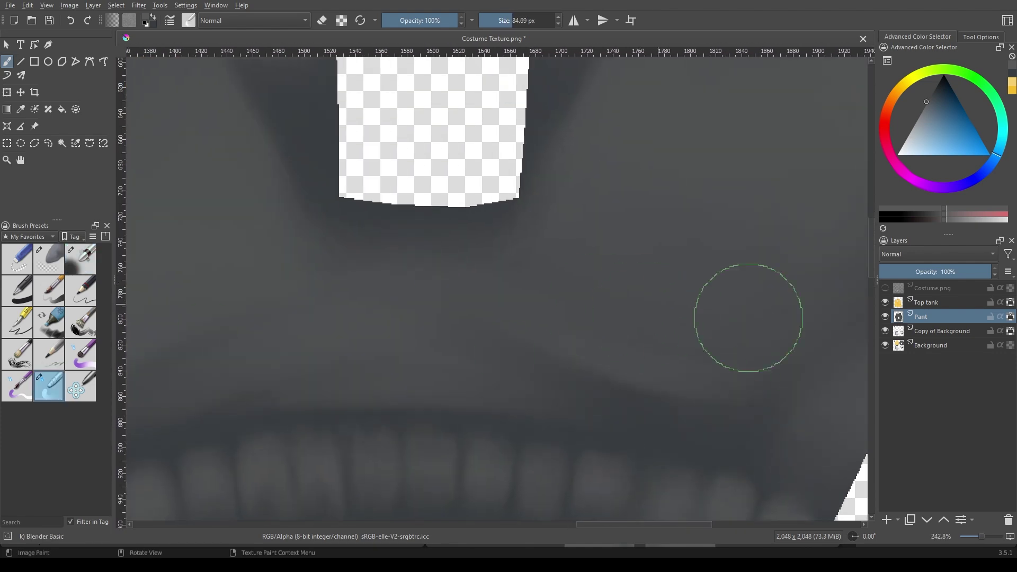
pyautogui.scroll(-1, 688, 265)
pyautogui.press('/')
pyautogui.scroll(-3, 678, 297)
pyautogui.scroll(2, 511, 296)
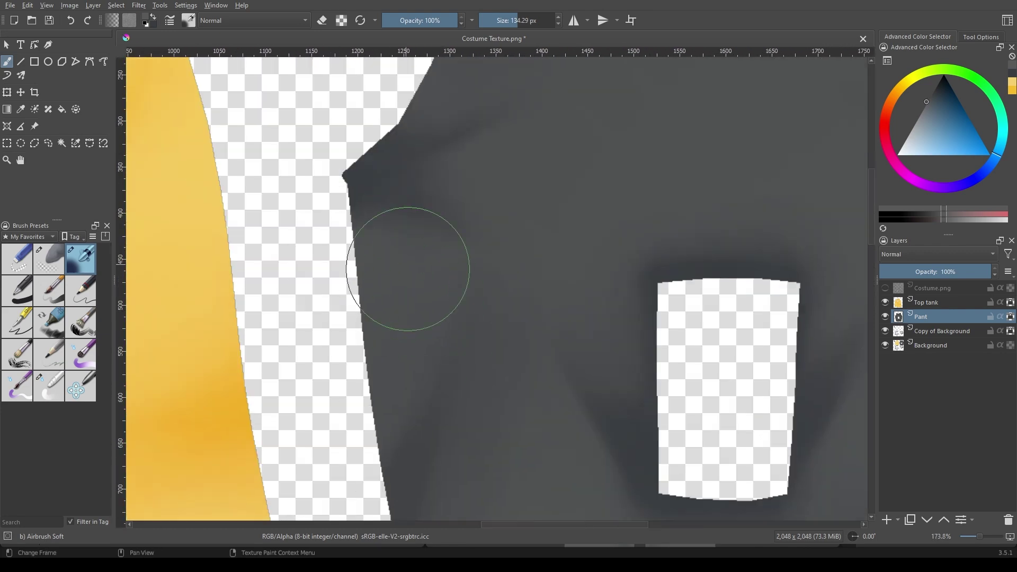
pyautogui.scroll(4, 432, 228)
pyautogui.hscroll(5, 416, 297)
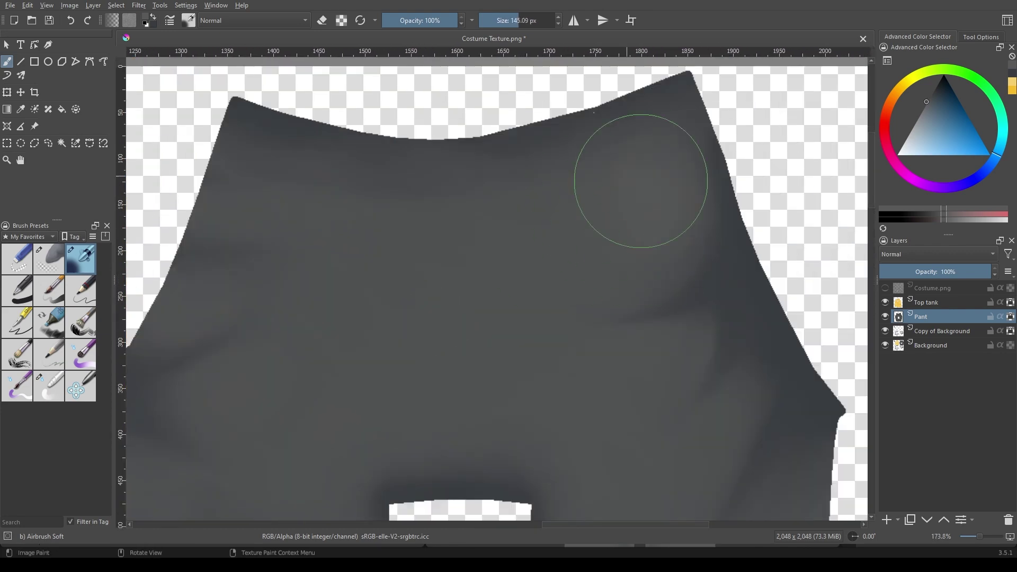
pyautogui.scroll(-3, 640, 181)
pyautogui.scroll(2, 572, 329)
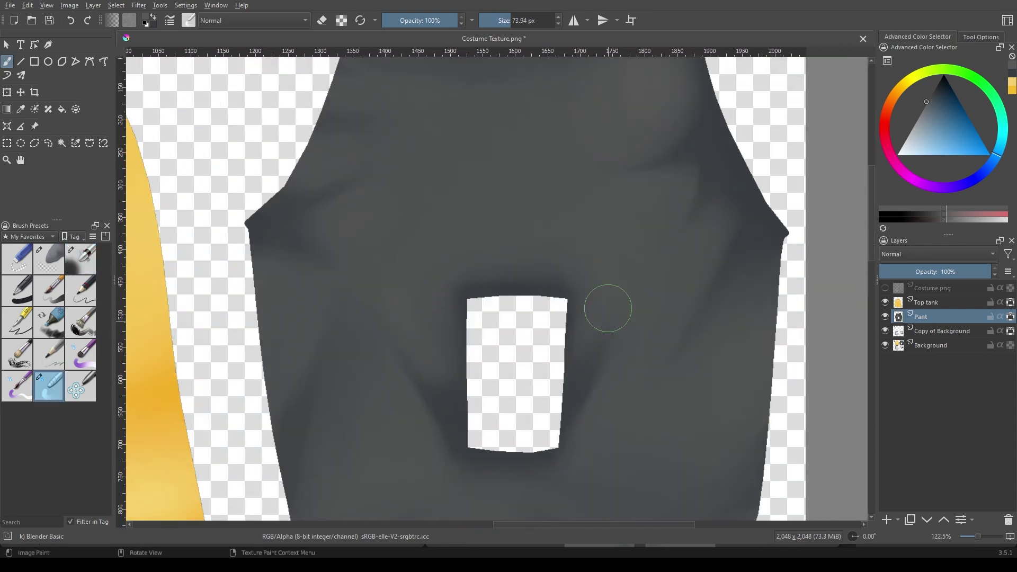
pyautogui.press('/')
pyautogui.scroll(-1, 408, 307)
pyautogui.scroll(1, 476, 254)
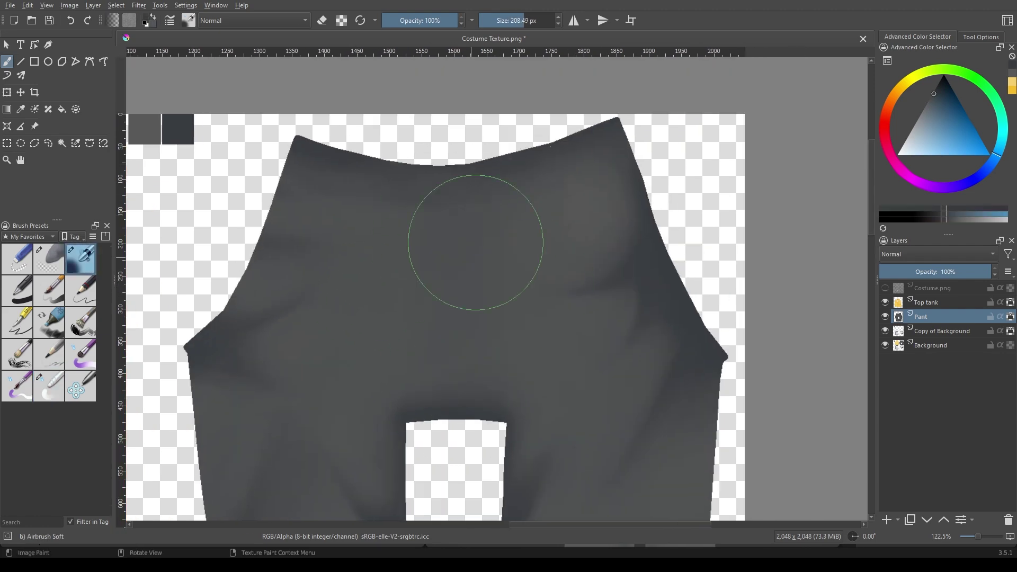
pyautogui.scroll(2, 413, 339)
pyautogui.press('/')
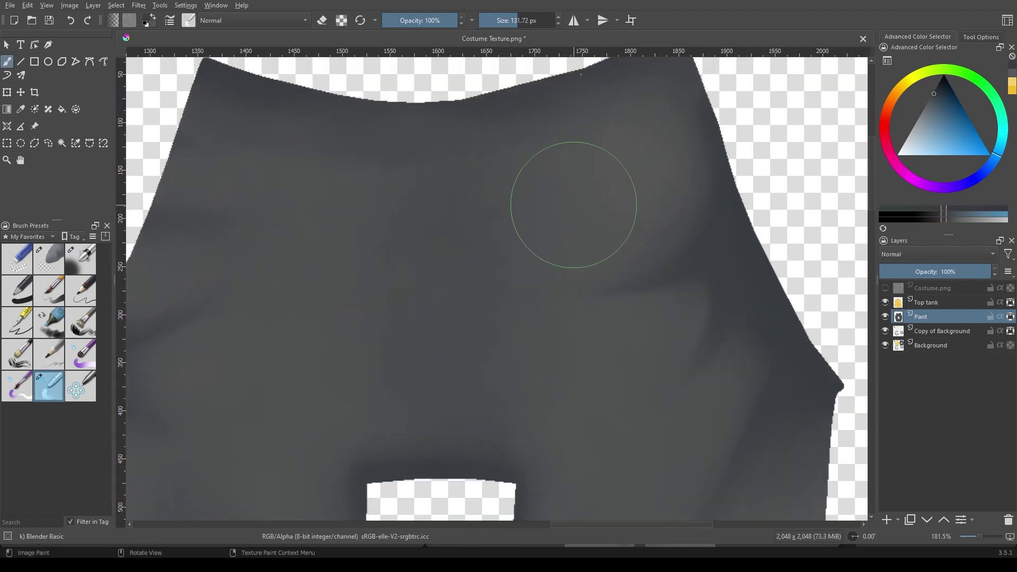
pyautogui.scroll(-3, 530, 318)
pyautogui.scroll(2, 484, 325)
pyautogui.scroll(1, 366, 249)
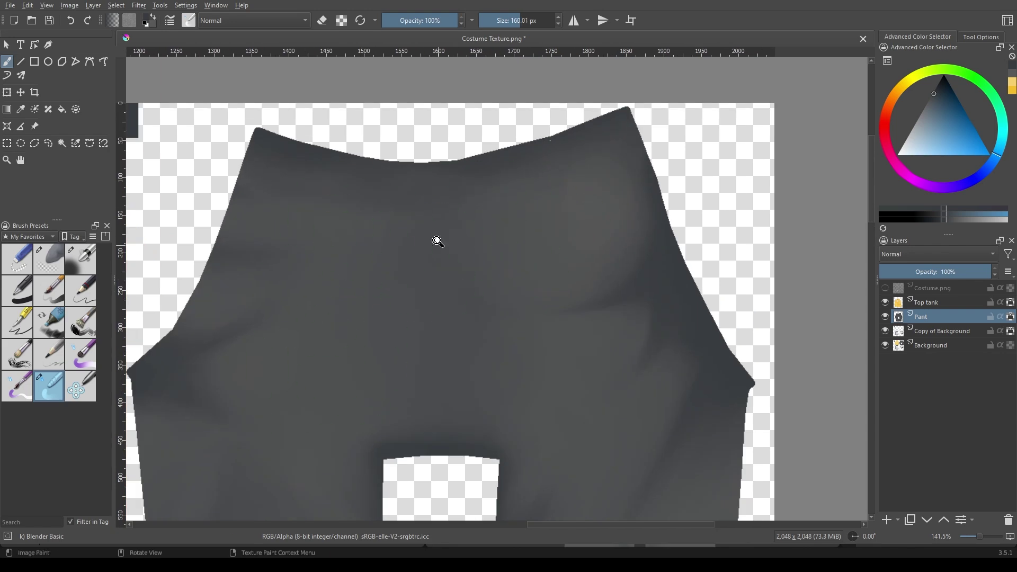
pyautogui.scroll(1, 529, 249)
pyautogui.scroll(-1, 321, 319)
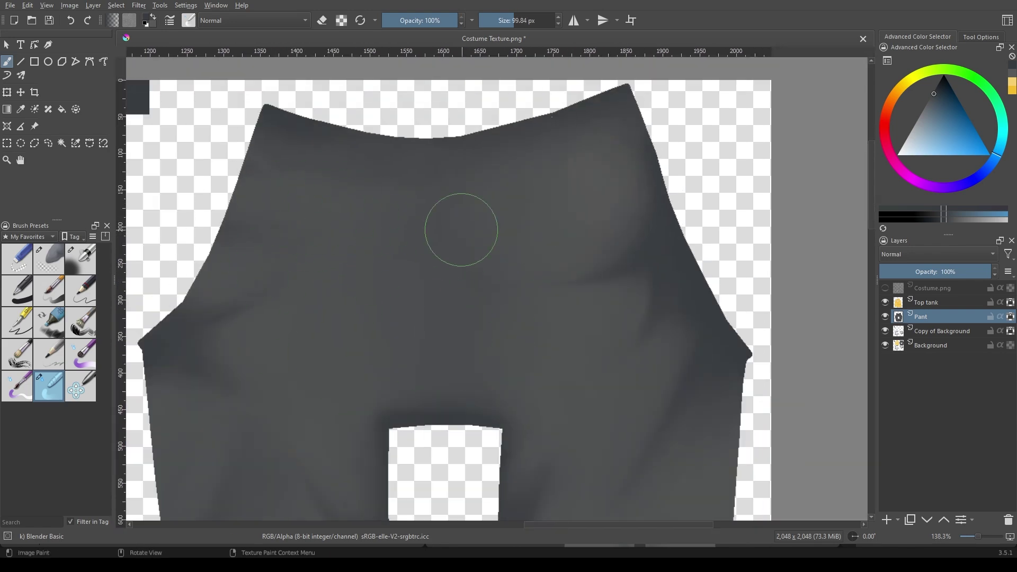
pyautogui.scroll(-1, 286, 341)
pyautogui.scroll(2, 334, 295)
# Keep airbrushing and blending the garment's folds, then zoom out to the full texture
pyautogui.press('/')
pyautogui.scroll(-1, 359, 263)
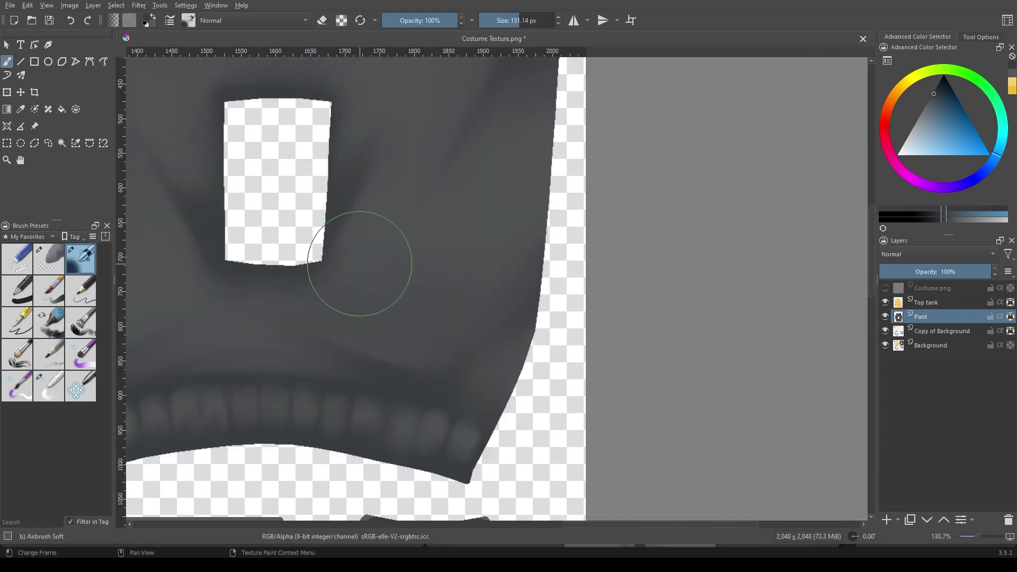
pyautogui.scroll(-3, 360, 263)
pyautogui.scroll(-1, 566, 254)
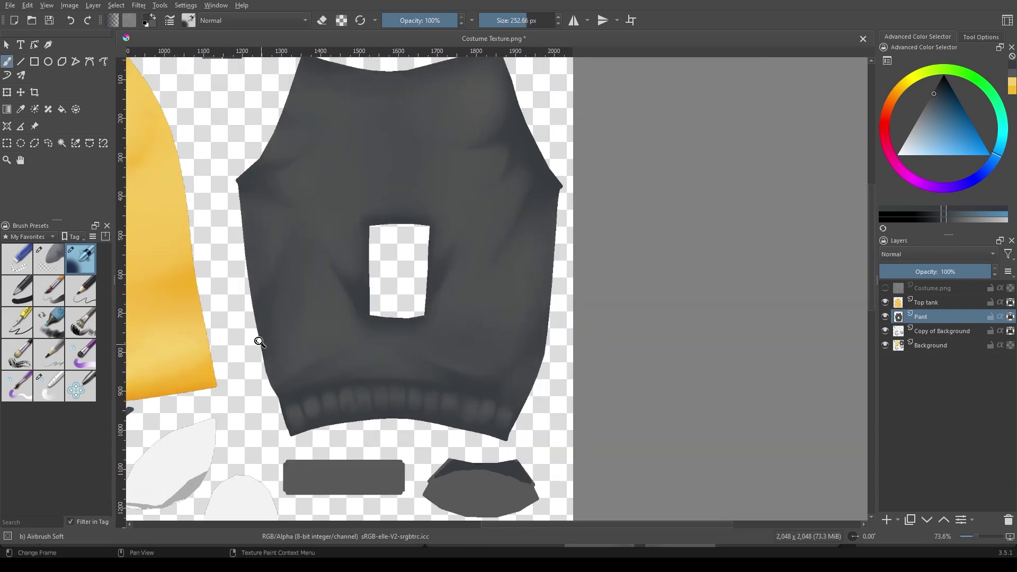
pyautogui.scroll(5, 260, 342)
pyautogui.scroll(-1, 318, 238)
pyautogui.scroll(-1, 563, 261)
pyautogui.scroll(1, 406, 207)
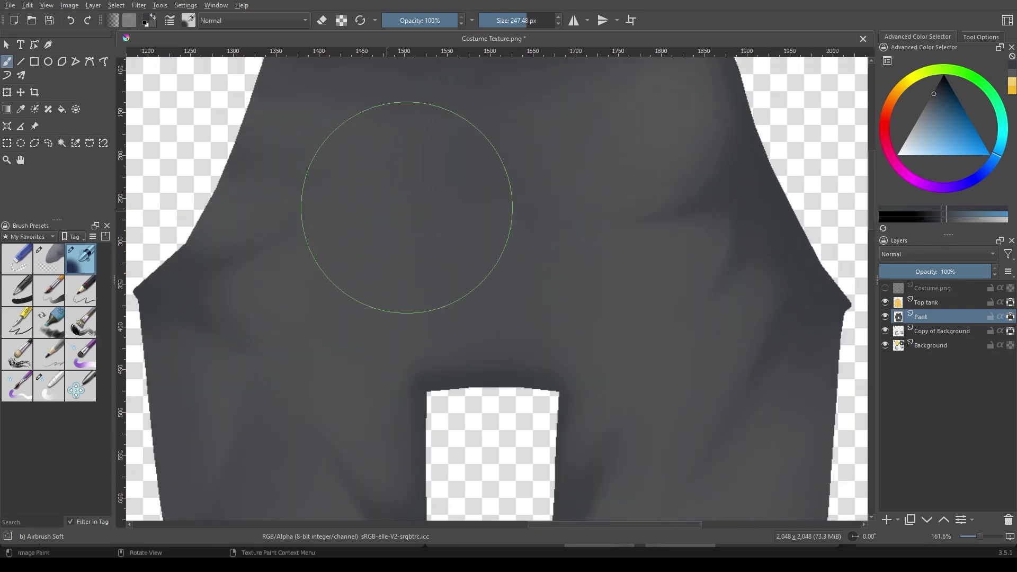
pyautogui.scroll(2, 406, 207)
pyautogui.scroll(-2, 366, 419)
pyautogui.scroll(-1, 447, 216)
pyautogui.scroll(-1, 424, 334)
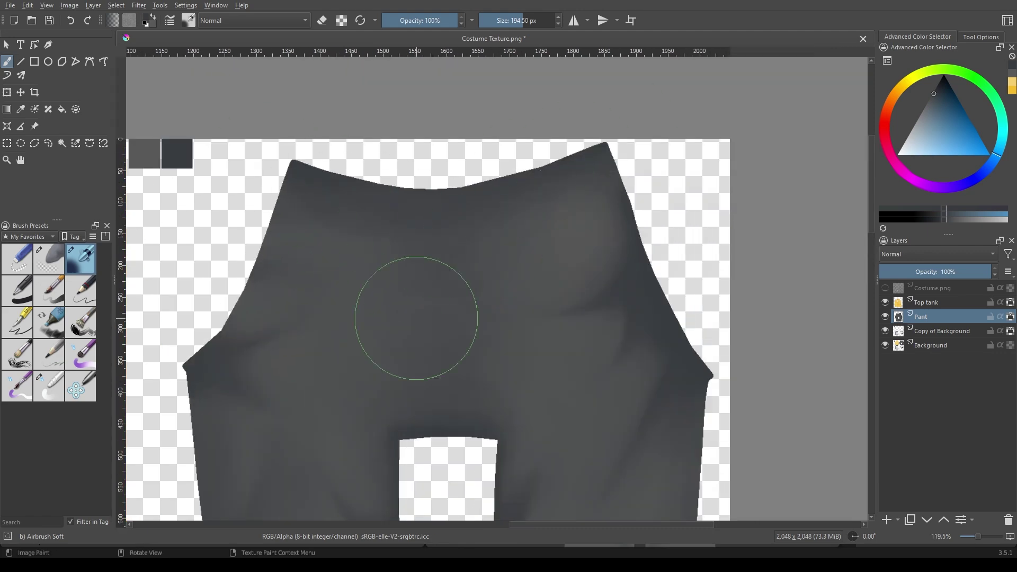
pyautogui.scroll(1, 416, 318)
pyautogui.press('/')
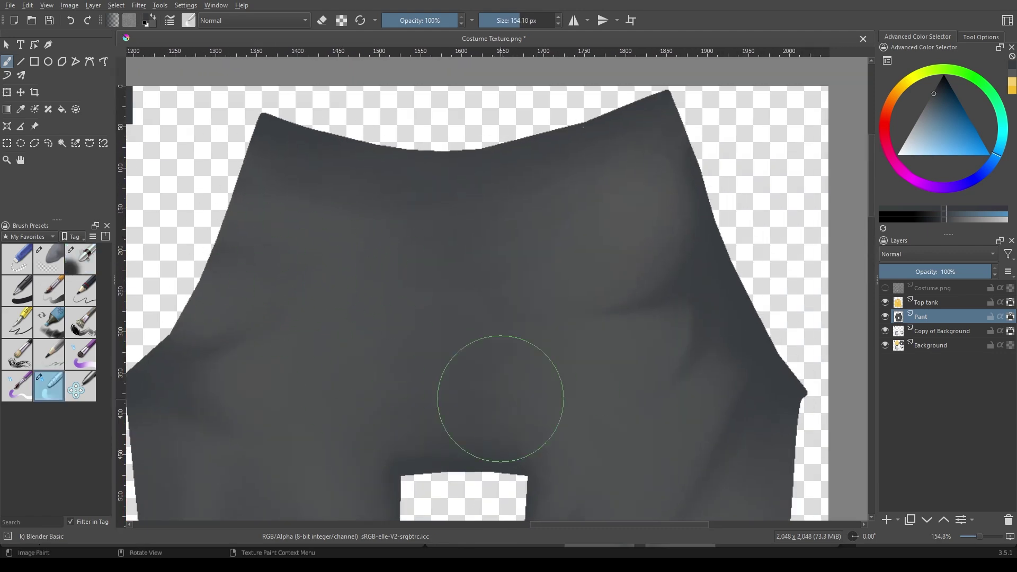
pyautogui.scroll(-1, 349, 262)
pyautogui.scroll(-2, 389, 239)
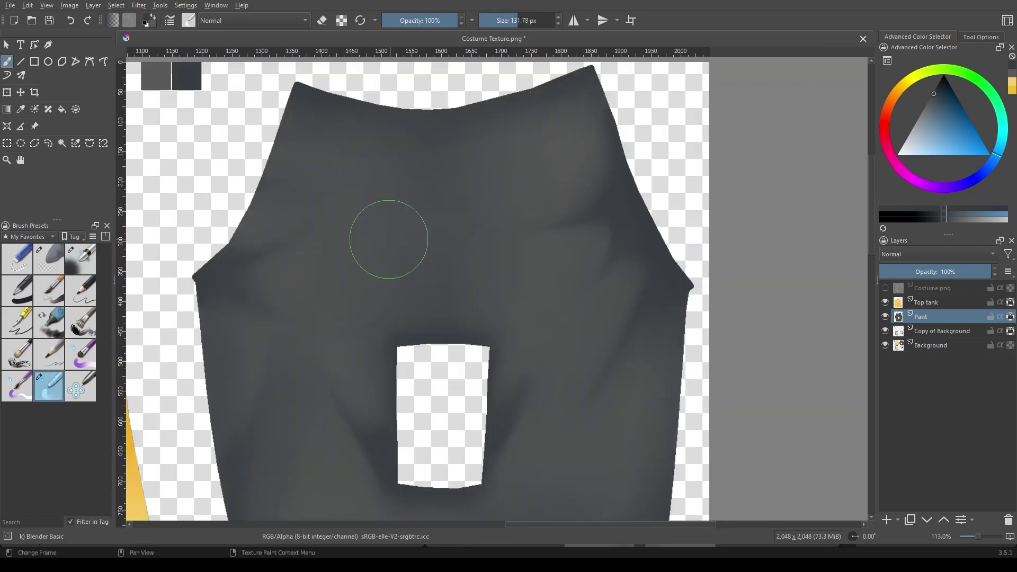
pyautogui.scroll(-3, 554, 178)
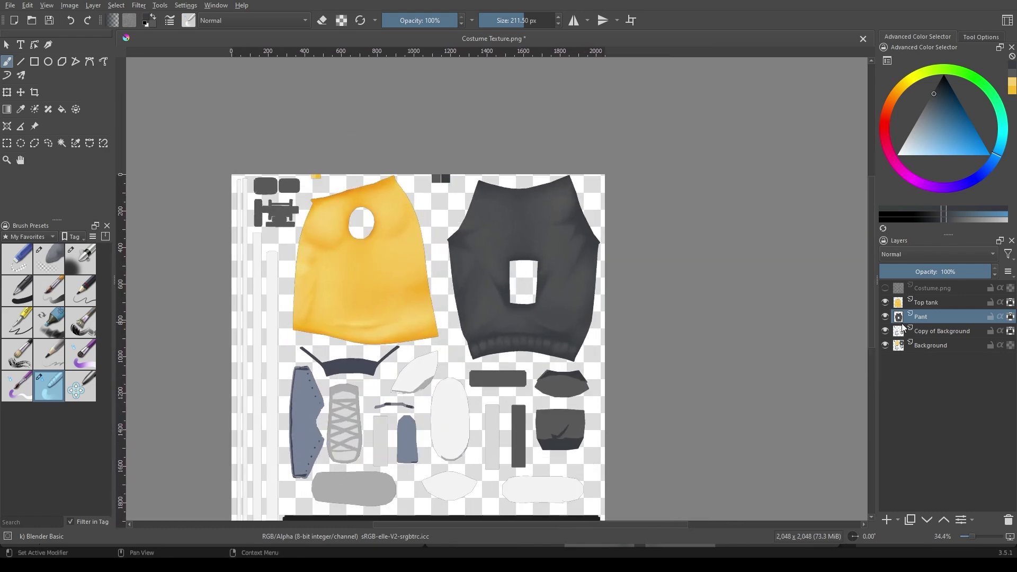
# Zoom around the yellow tank top's left side and hem to inspect its shading
pyautogui.scroll(3, 282, 163)
pyautogui.scroll(2, 291, 190)
pyautogui.scroll(1, 217, 329)
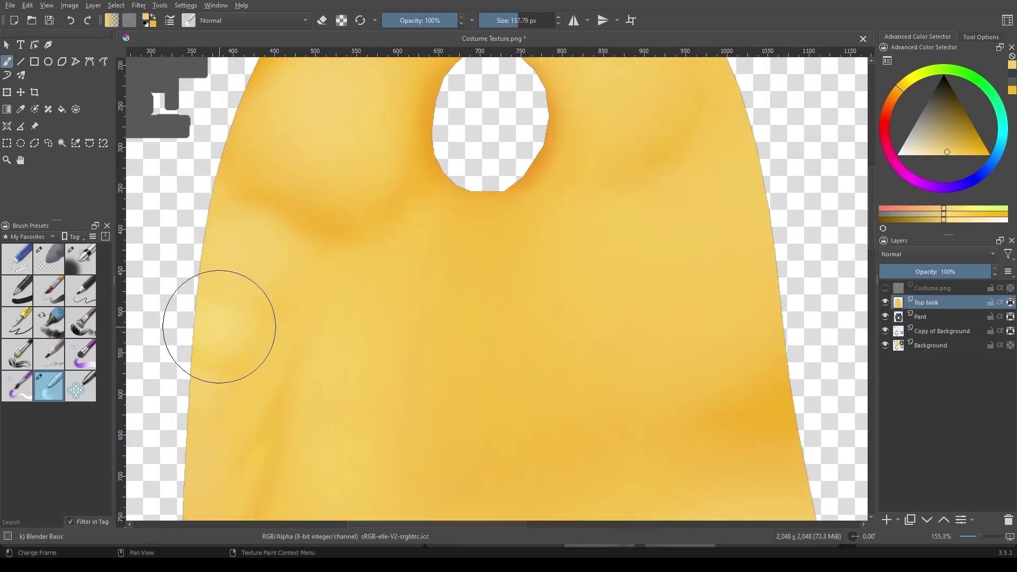
pyautogui.scroll(2, 429, 227)
pyautogui.scroll(-1, 402, 374)
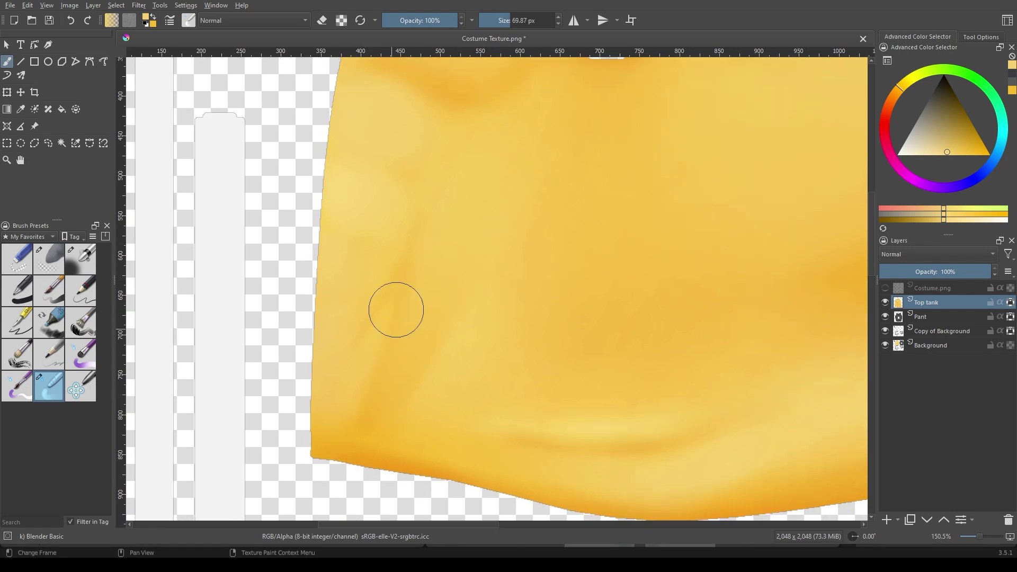
pyautogui.scroll(-2, 430, 249)
pyautogui.scroll(1, 487, 284)
pyautogui.scroll(1, 422, 272)
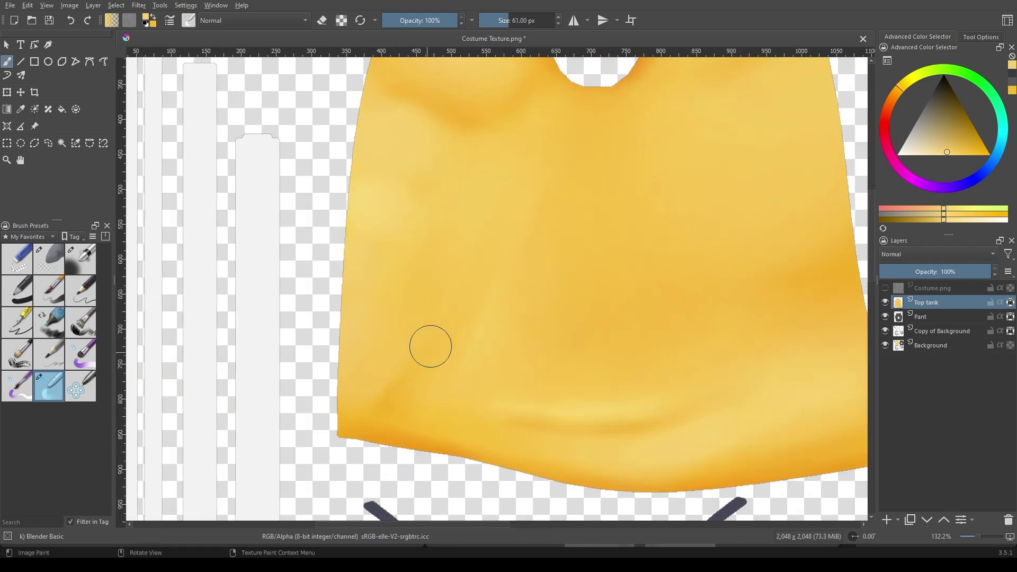
pyautogui.scroll(2, 429, 345)
pyautogui.scroll(4, 538, 338)
pyautogui.scroll(-4, 463, 211)
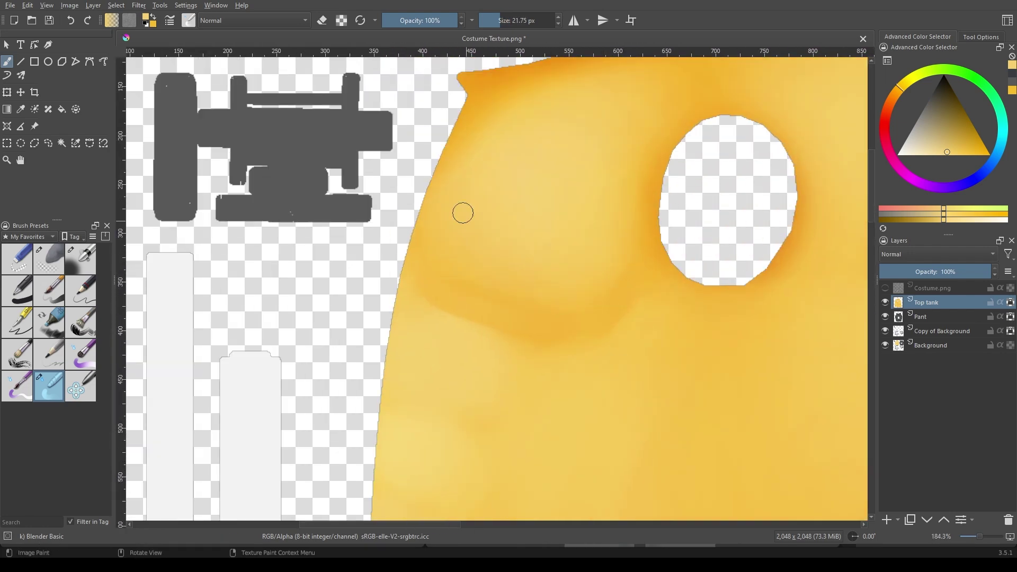
pyautogui.scroll(1, 545, 363)
pyautogui.scroll(2, 704, 351)
pyautogui.scroll(1, 704, 352)
pyautogui.scroll(-4, 537, 378)
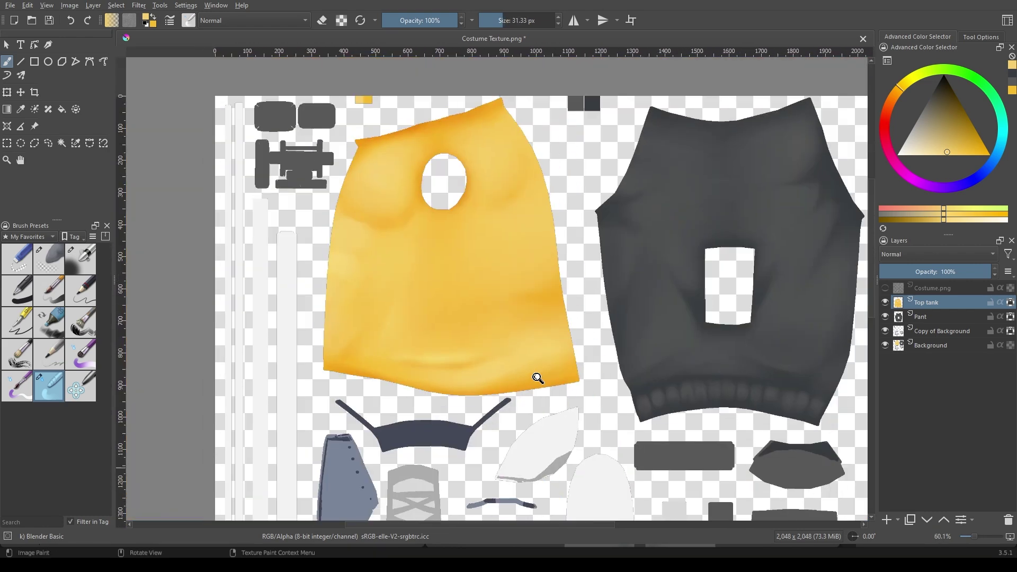
pyautogui.scroll(1, 556, 336)
pyautogui.scroll(-2, 556, 336)
pyautogui.scroll(3, 494, 324)
pyautogui.scroll(6, 494, 325)
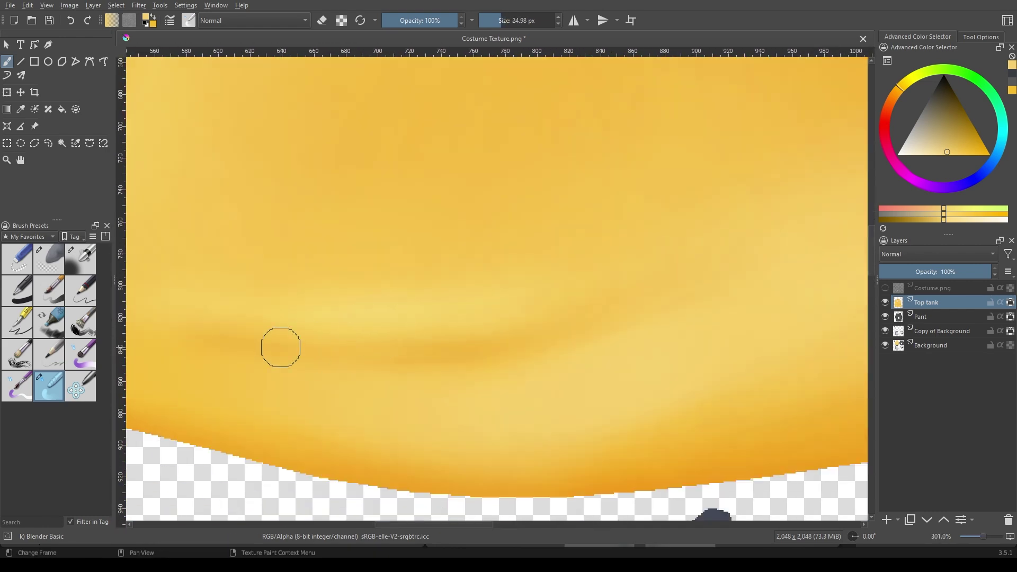
pyautogui.scroll(-3, 609, 299)
pyautogui.scroll(1, 416, 304)
pyautogui.scroll(-4, 404, 257)
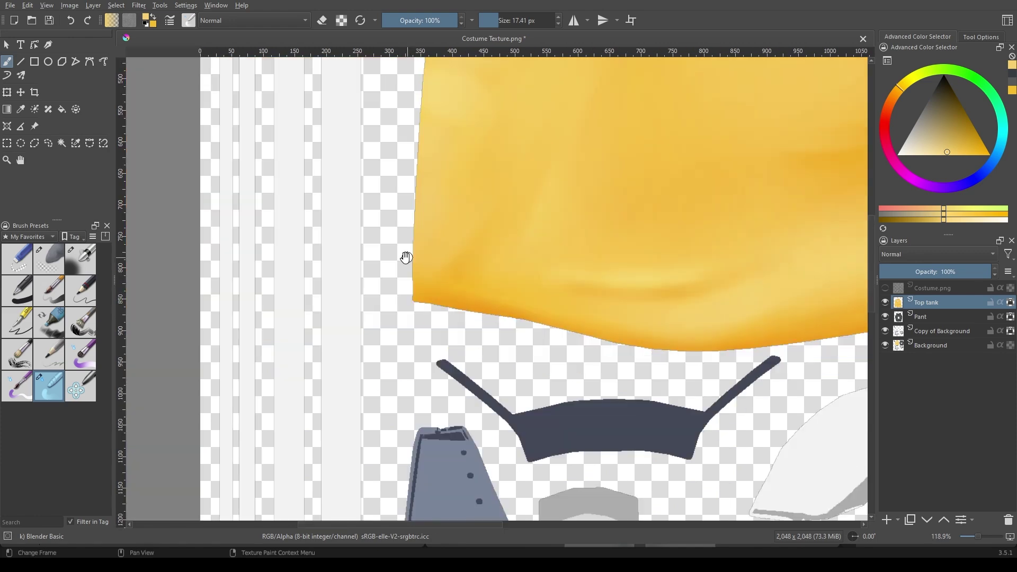
pyautogui.scroll(1, 518, 226)
pyautogui.scroll(1, 535, 209)
# Enlarge the brush in stages and soften the tank top's fold shading along its hem
pyautogui.press(']')
pyautogui.press(']')
pyautogui.press(']')
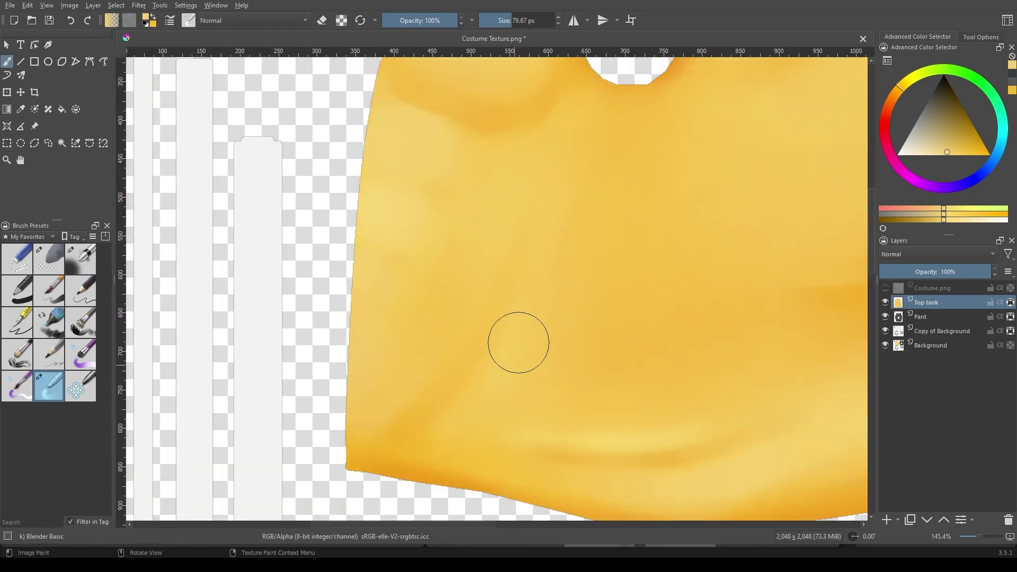
pyautogui.scroll(-3, 518, 342)
pyautogui.scroll(2, 538, 386)
pyautogui.press(']')
pyautogui.press(']')
pyautogui.press(']')
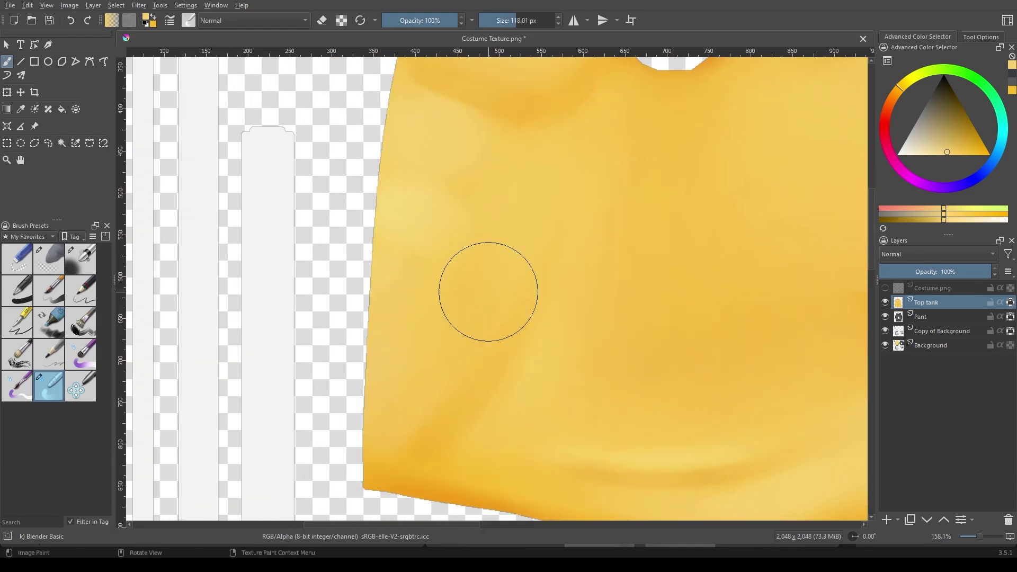
pyautogui.scroll(-4, 519, 327)
pyautogui.scroll(7, 447, 402)
pyautogui.scroll(-2, 375, 450)
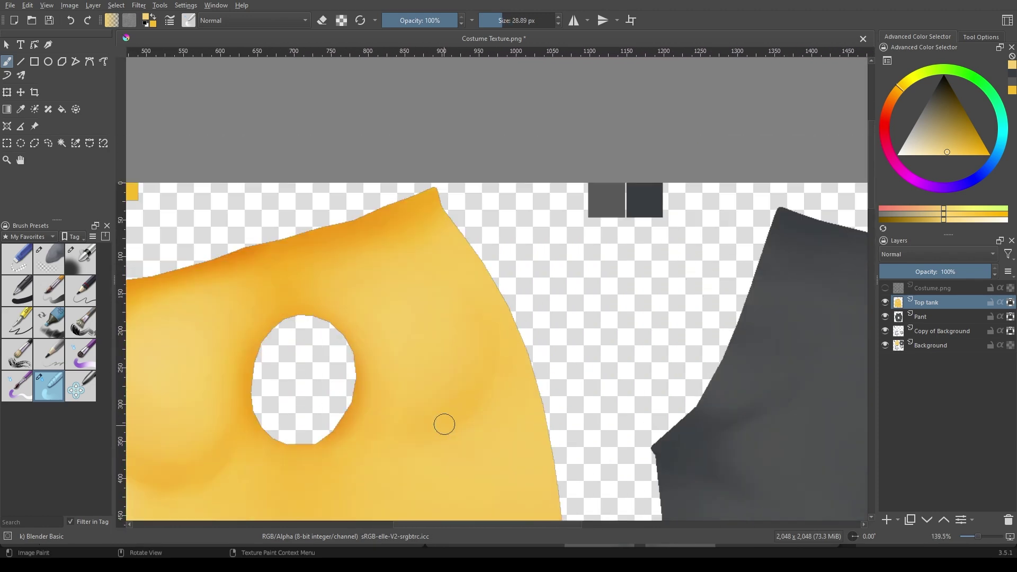
pyautogui.scroll(-2, 443, 424)
pyautogui.scroll(-4, 465, 382)
pyautogui.press(']')
pyautogui.press(']')
pyautogui.press(']')
# Save the texture as Costume Texture.png
pyautogui.scroll(2, 556, 367)
pyautogui.hotkey('ctrl', 's')
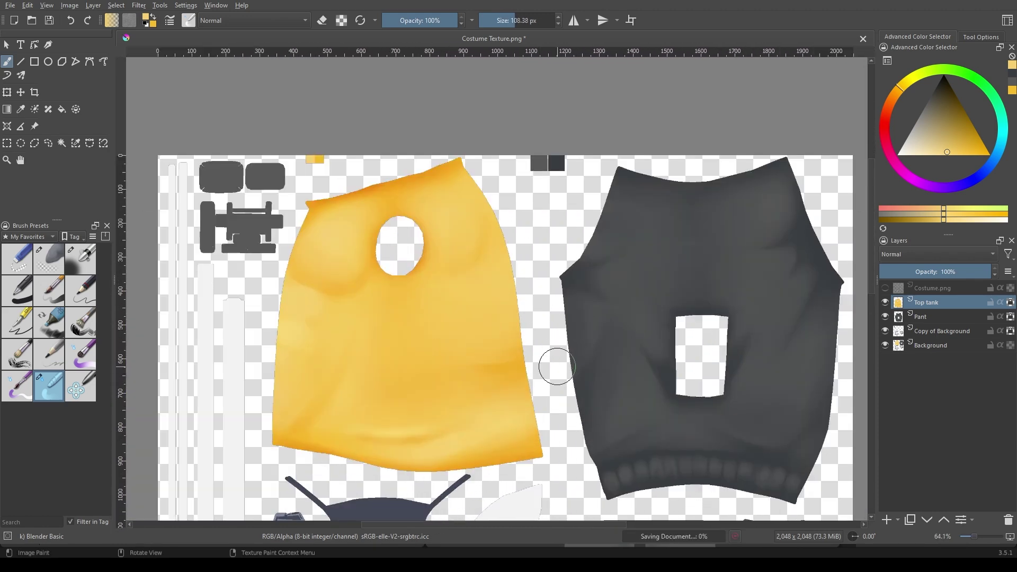
pyautogui.scroll(-1, 624, 415)
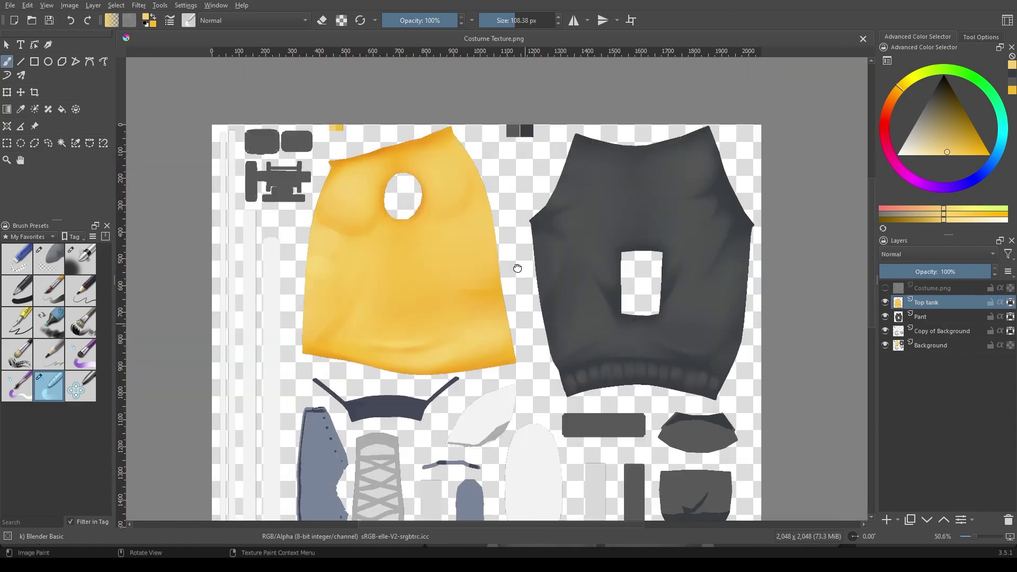
pyautogui.scroll(-2, 622, 450)
pyautogui.scroll(-1, 621, 480)
# Preview the shaded tank top on the Blender character, then return to Krita
pyautogui.hotkey('alt', 'Tab')
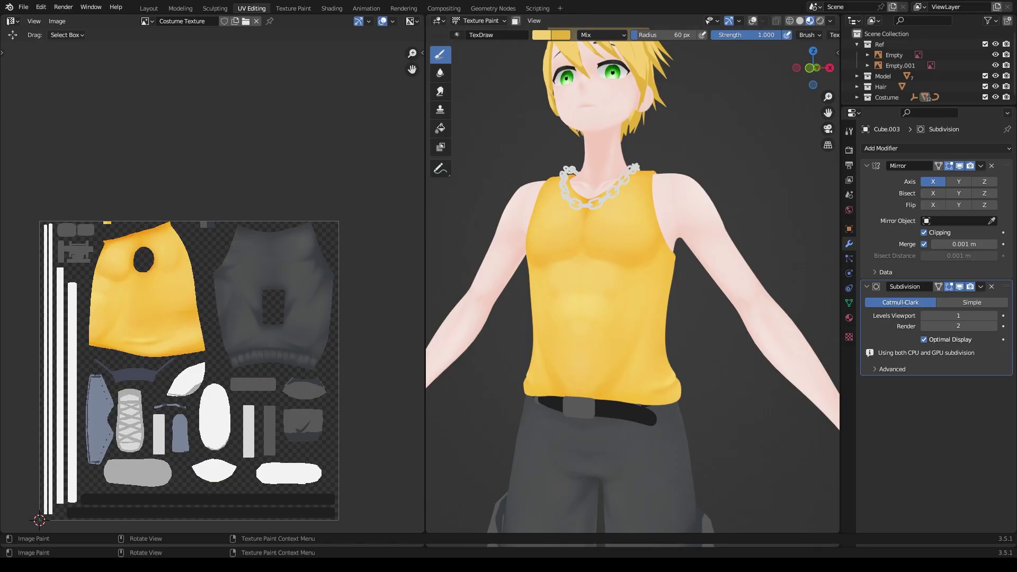
pyautogui.scroll(3, 670, 358)
pyautogui.hotkey('alt', 'Tab')
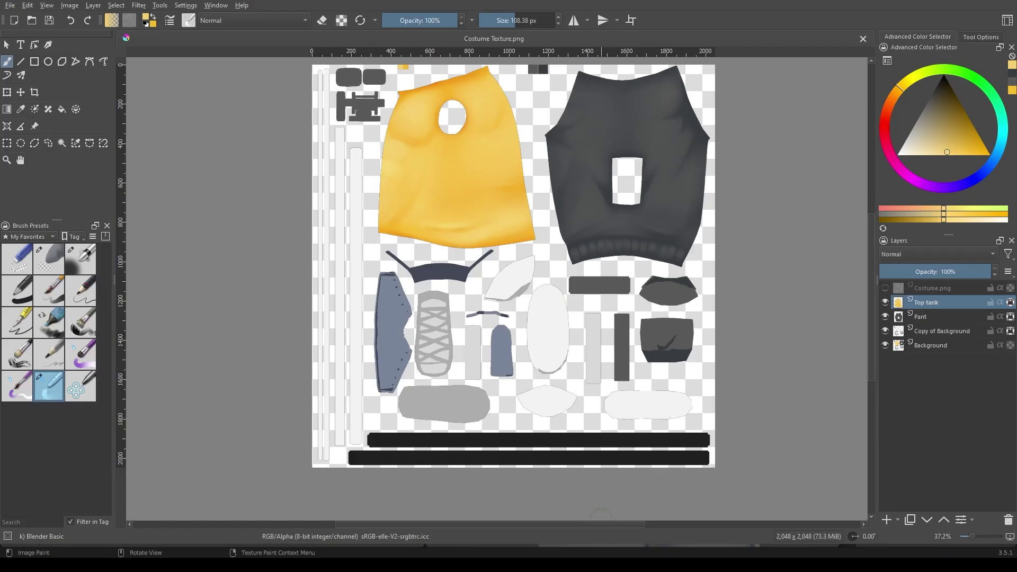
pyautogui.scroll(3, 431, 344)
pyautogui.scroll(-1, 431, 345)
pyautogui.scroll(1, 432, 345)
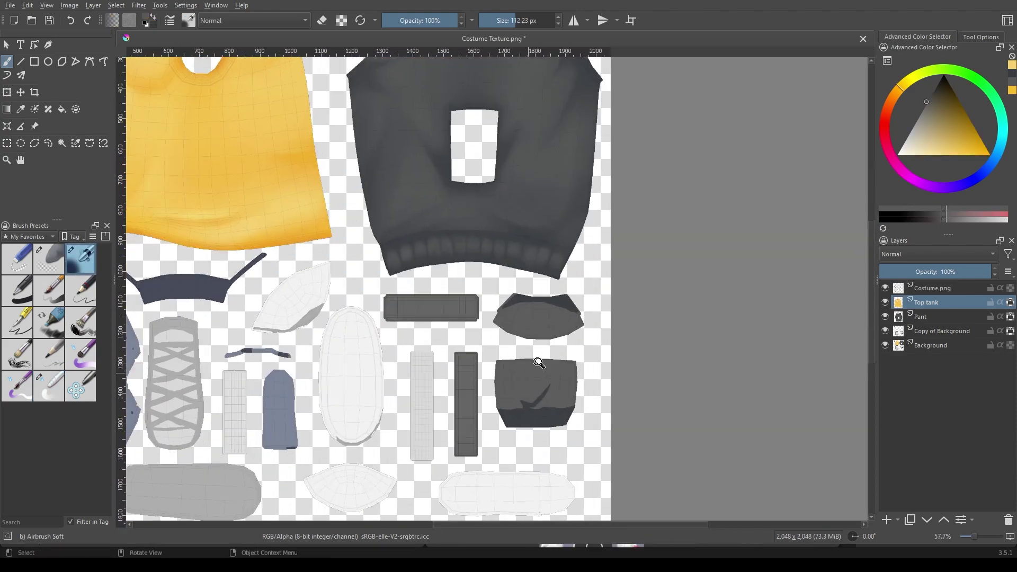
# Make Copy of Background the active visible paint layer, with Background hidden
pyautogui.click(942, 330)
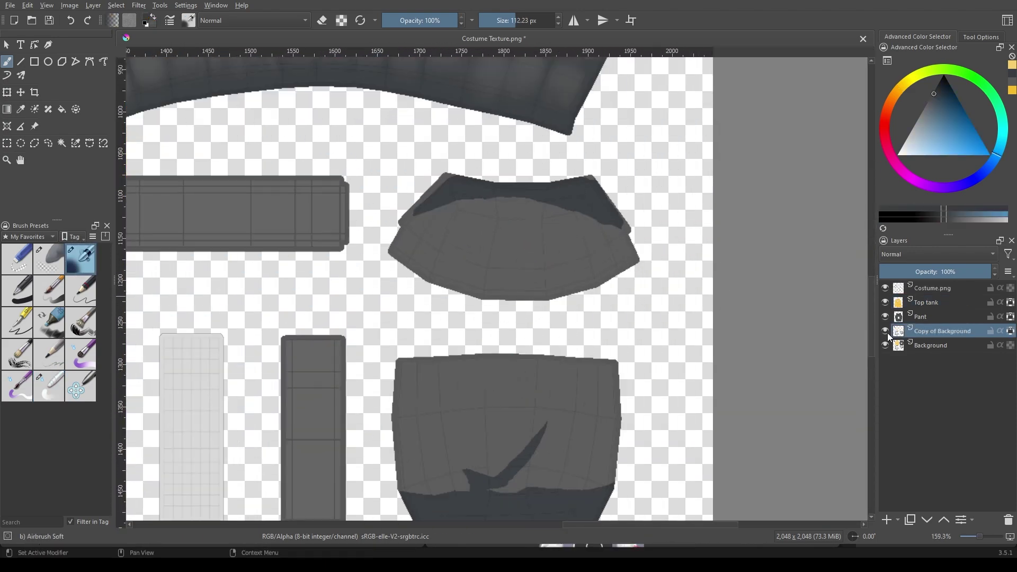
pyautogui.click(884, 330)
pyautogui.click(885, 344)
pyautogui.click(885, 331)
pyautogui.scroll(4, 490, 359)
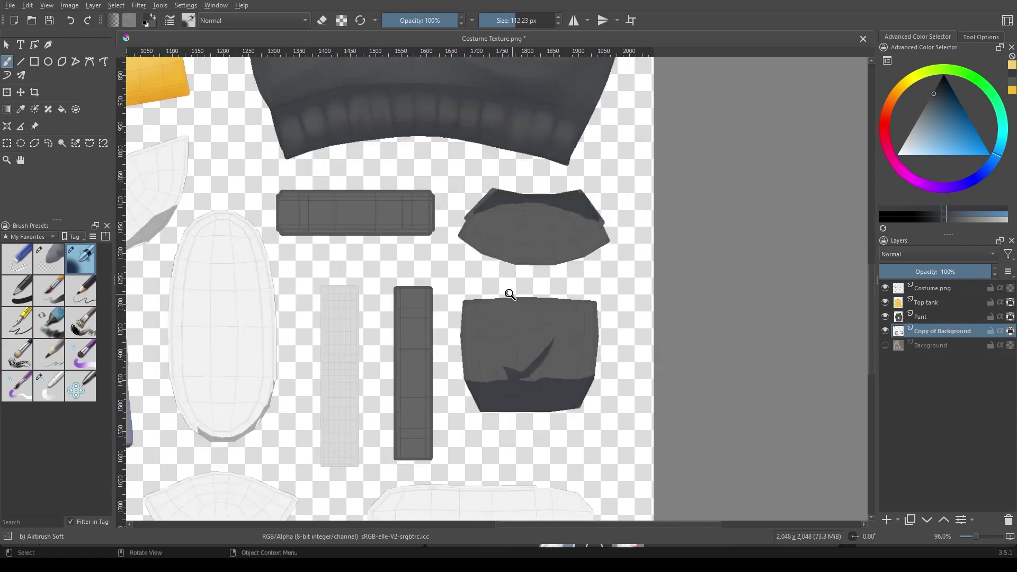
pyautogui.scroll(-2, 490, 359)
pyautogui.scroll(2, 492, 318)
pyautogui.scroll(1, 497, 284)
# Freehand-select the area around the grey accessory pieces for painting
pyautogui.moveTo(497, 285); pyautogui.dragTo(499, 256)
pyautogui.click(48, 143)
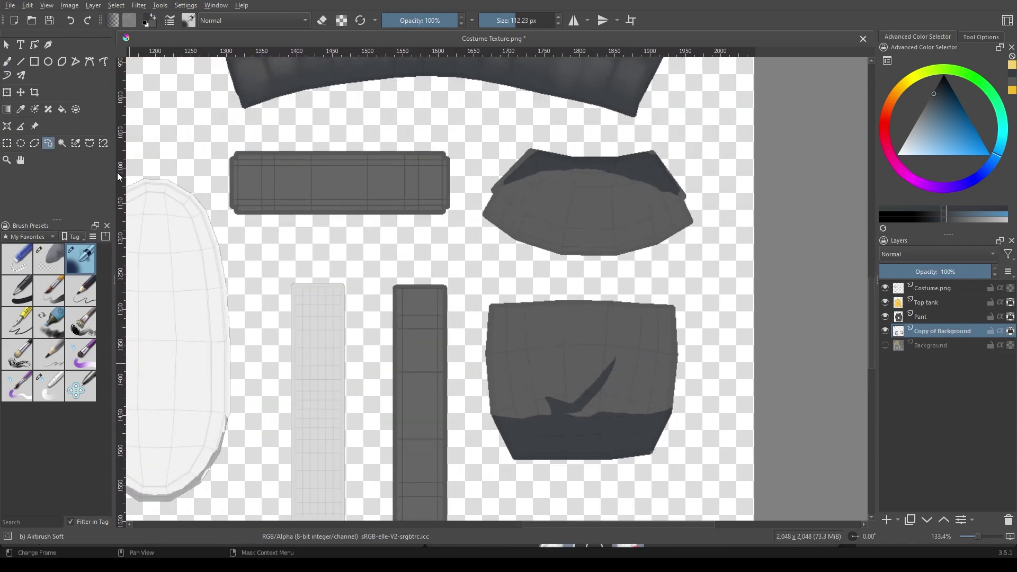
pyautogui.moveTo(593, 488); pyautogui.dragTo(508, 136)
pyautogui.press('b')
# Airbrush darker shading over the grey piece's top and left side
pyautogui.scroll(2, 454, 226)
pyautogui.scroll(1, 454, 223)
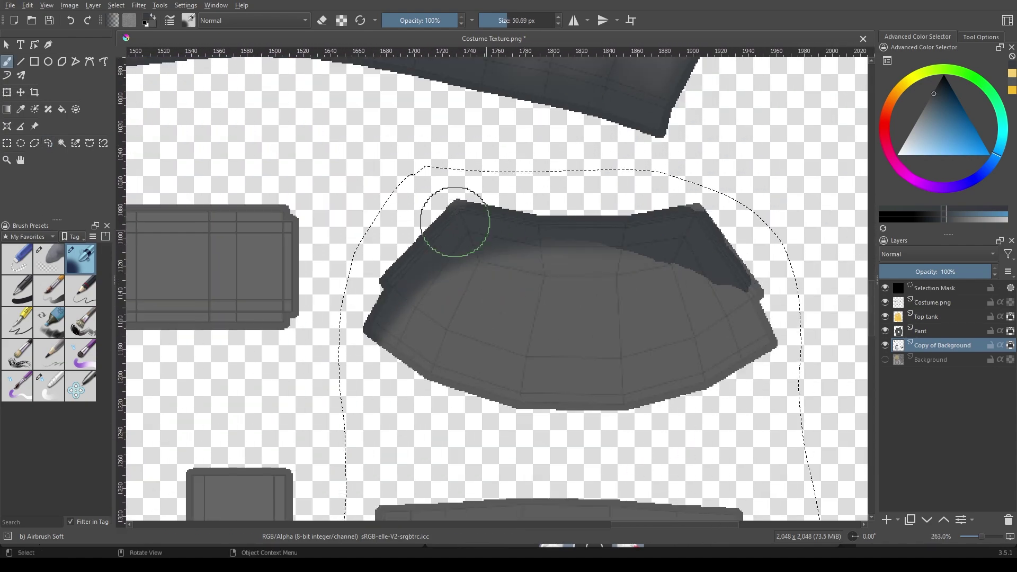
pyautogui.moveTo(484, 287); pyautogui.dragTo(636, 371)
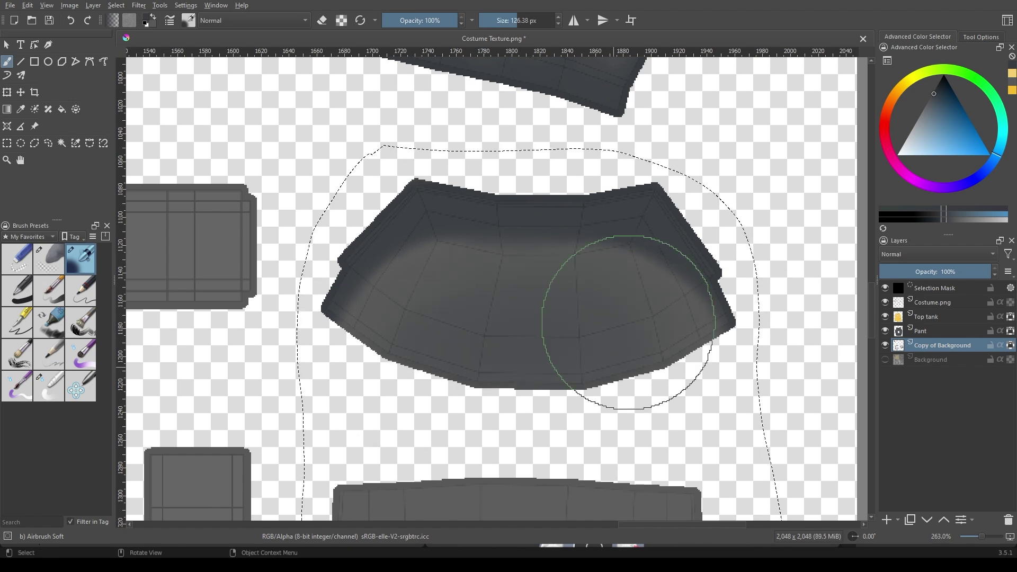
pyautogui.press('/')
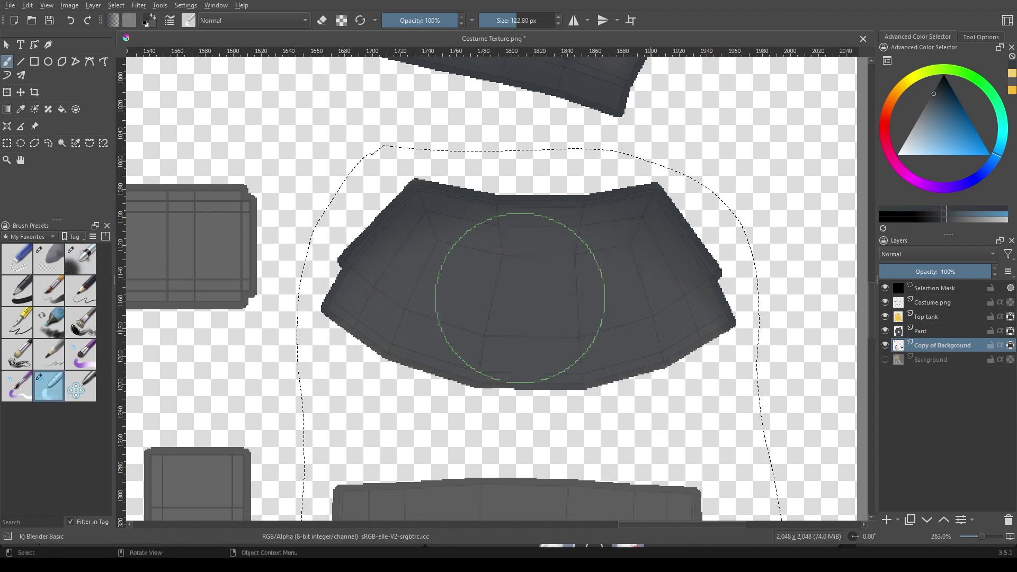
pyautogui.press('/')
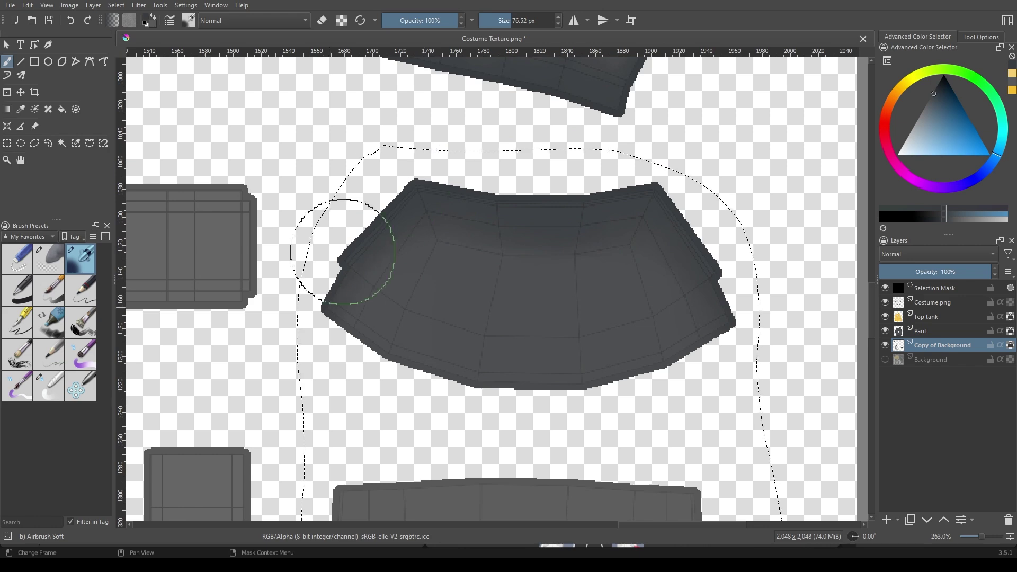
pyautogui.moveTo(597, 405); pyautogui.dragTo(198, 279)
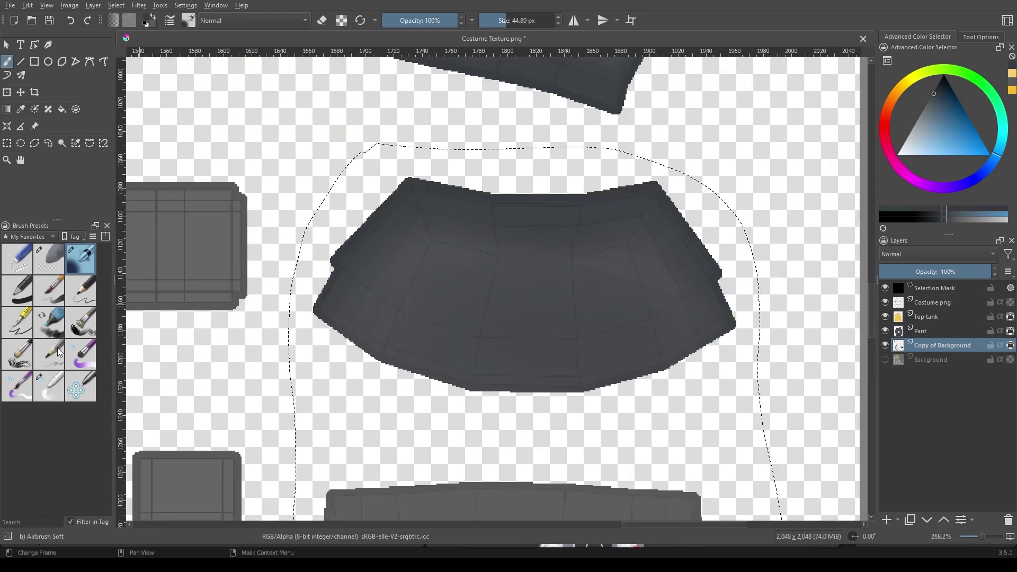
# Hide the Costume.png wireframe layer to judge the shading with Blender Basic selected
pyautogui.click(50, 384)
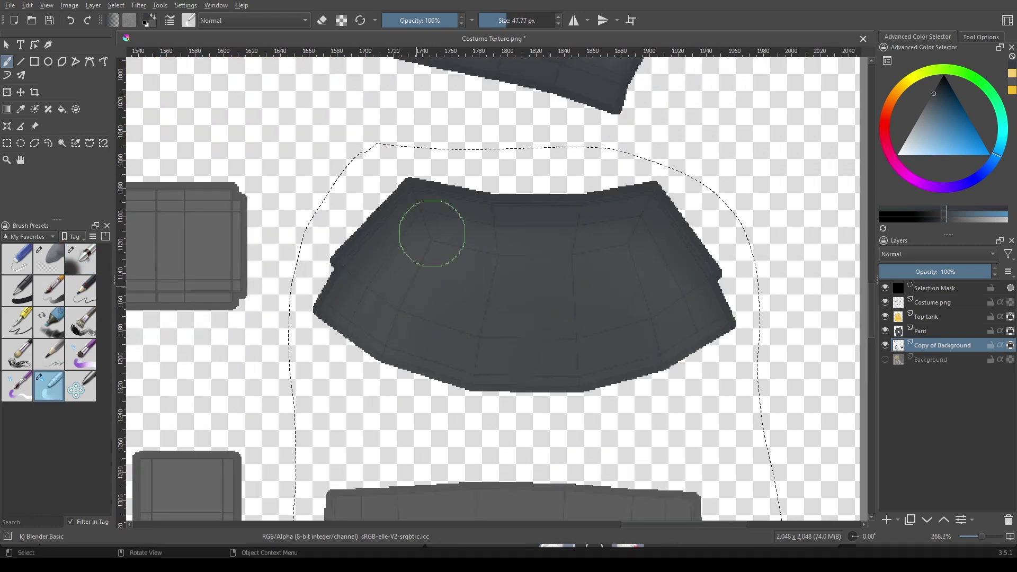
pyautogui.click(884, 302)
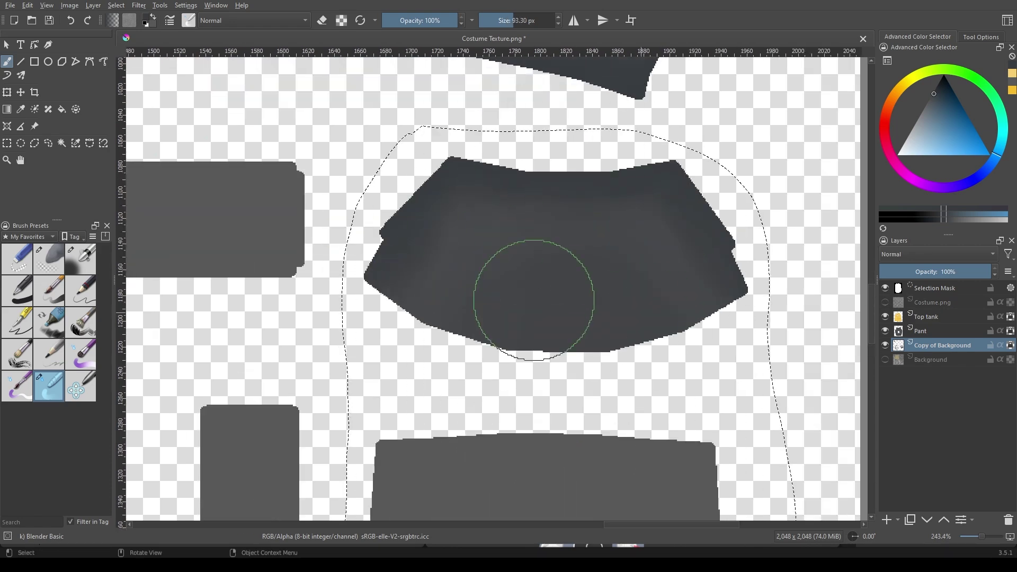
pyautogui.scroll(-1, 534, 300)
pyautogui.scroll(-2, 567, 261)
pyautogui.scroll(1, 443, 246)
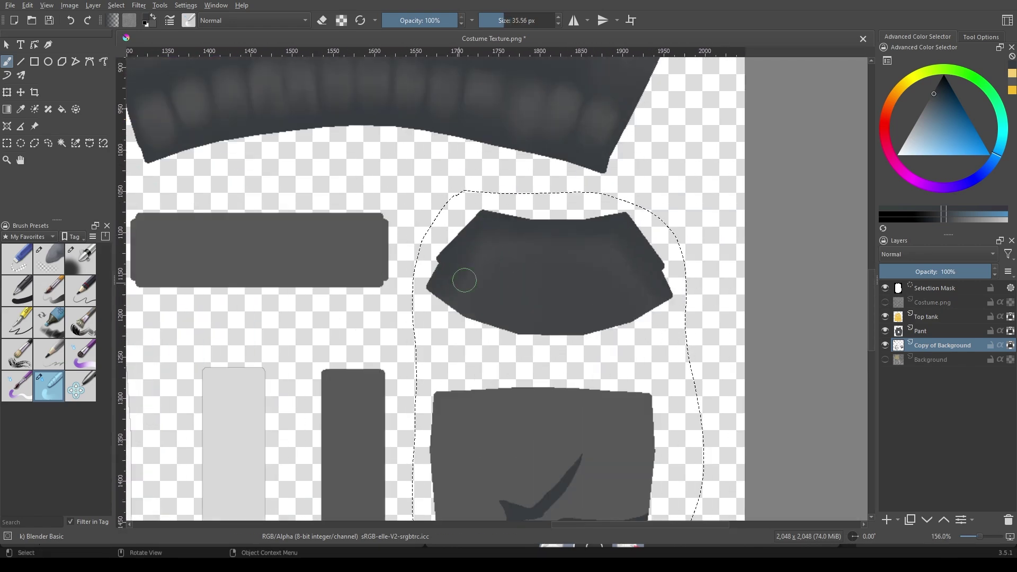
pyautogui.scroll(1, 605, 286)
pyautogui.scroll(-2, 538, 257)
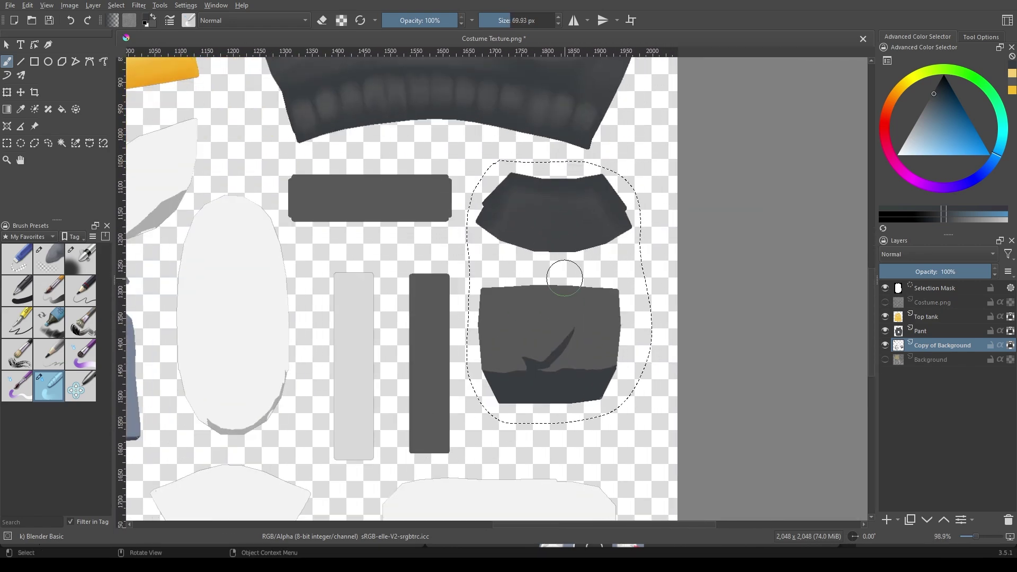
pyautogui.scroll(3, 523, 294)
# Soften and darken the diagonal shape and band edge on the grey piece
pyautogui.press('/')
pyautogui.scroll(1, 425, 358)
pyautogui.moveTo(425, 358)
pyautogui.mouseDown()
pyautogui.moveTo(749, 364)
pyautogui.moveTo(590, 227)
pyautogui.moveTo(640, 209)
pyautogui.moveTo(490, 218)
pyautogui.moveTo(441, 352)
pyautogui.mouseUp()
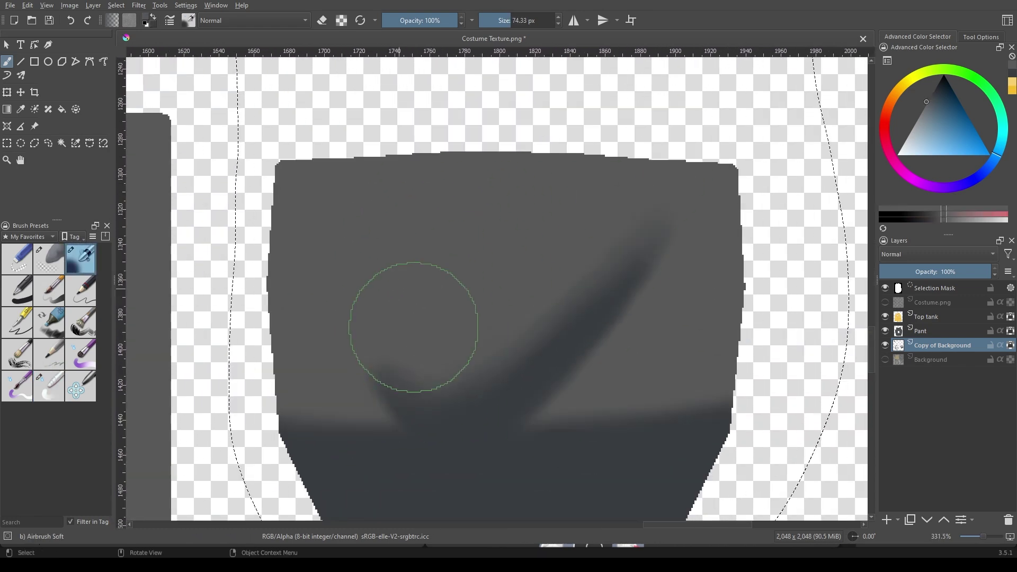
pyautogui.scroll(-1, 533, 333)
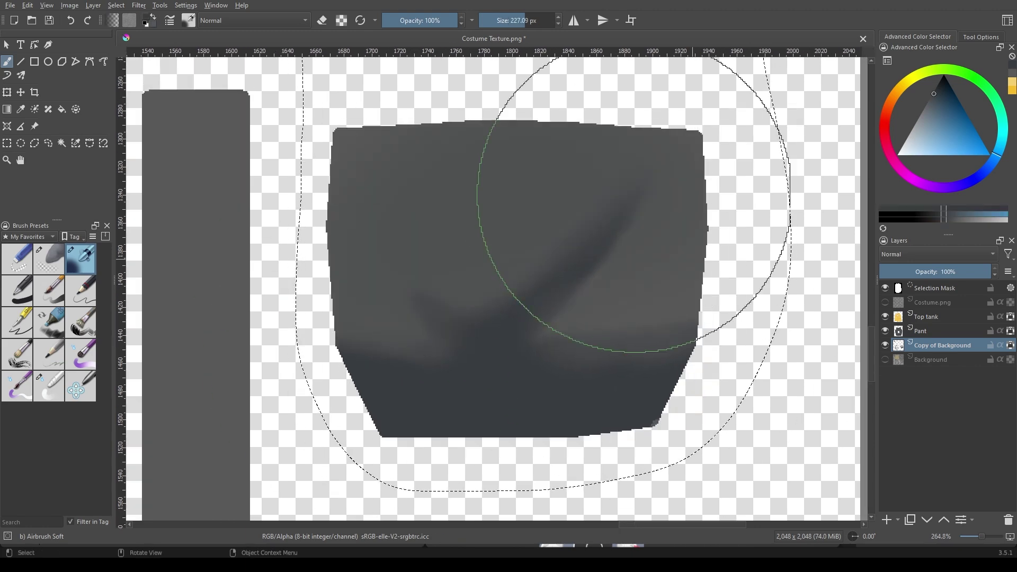
pyautogui.click(48, 375)
pyautogui.scroll(1, 296, 329)
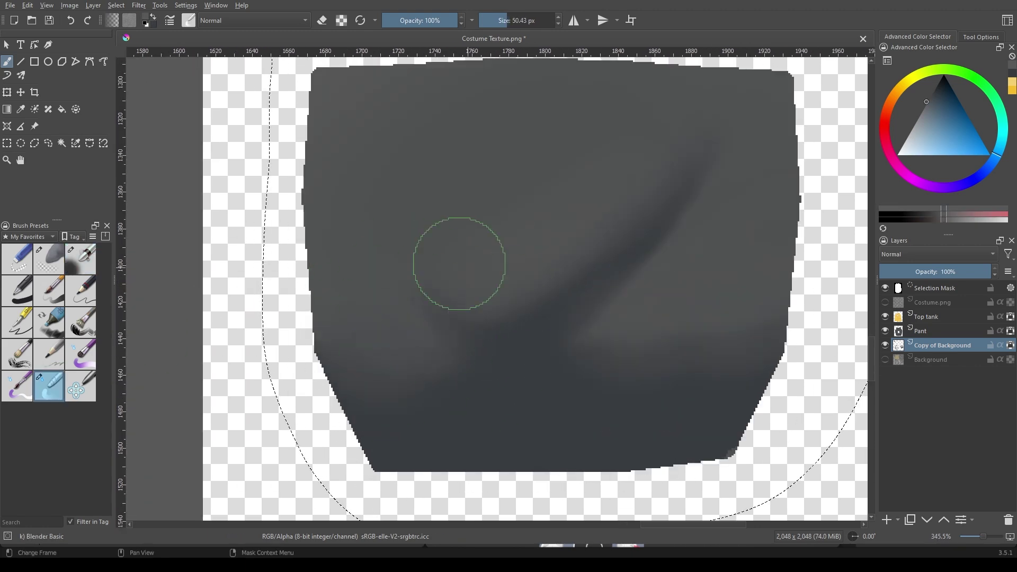
pyautogui.moveTo(458, 263); pyautogui.dragTo(675, 277)
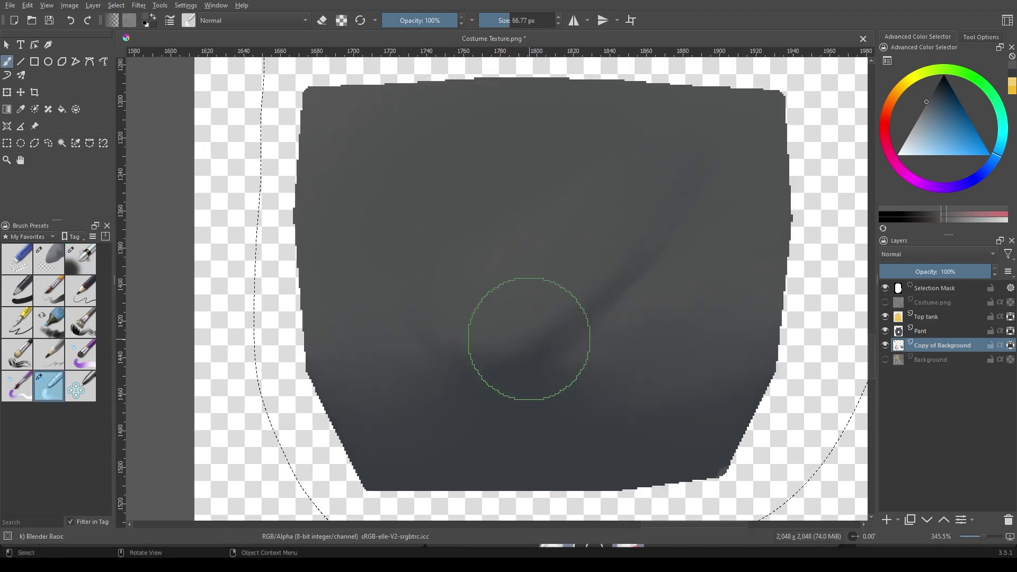
# Pick a new grey and blend the shading smoothly across the dark grey piece
pyautogui.press('/')
pyautogui.scroll(-2, 529, 339)
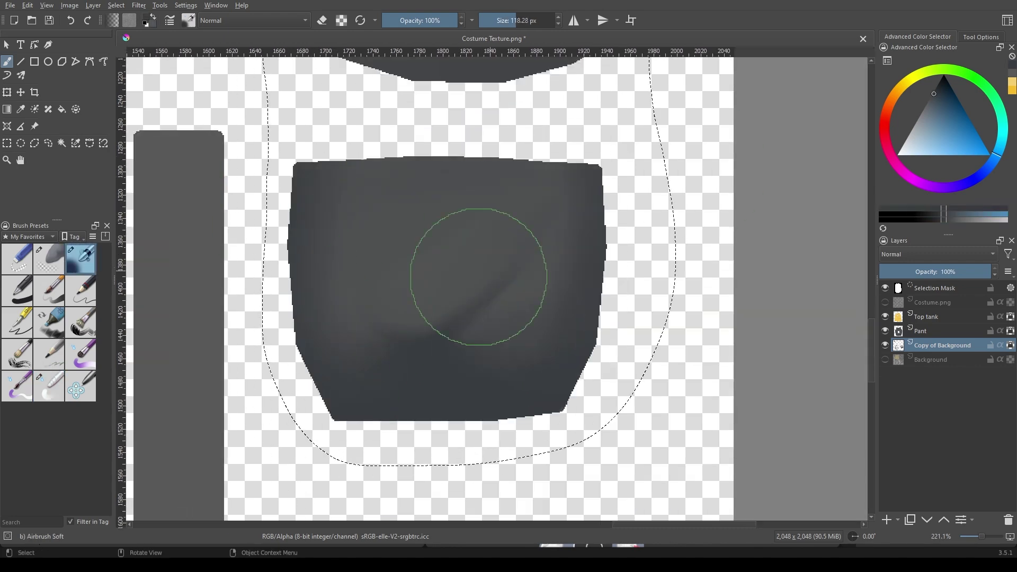
pyautogui.scroll(2, 478, 276)
pyautogui.scroll(-1, 466, 174)
pyautogui.press('/')
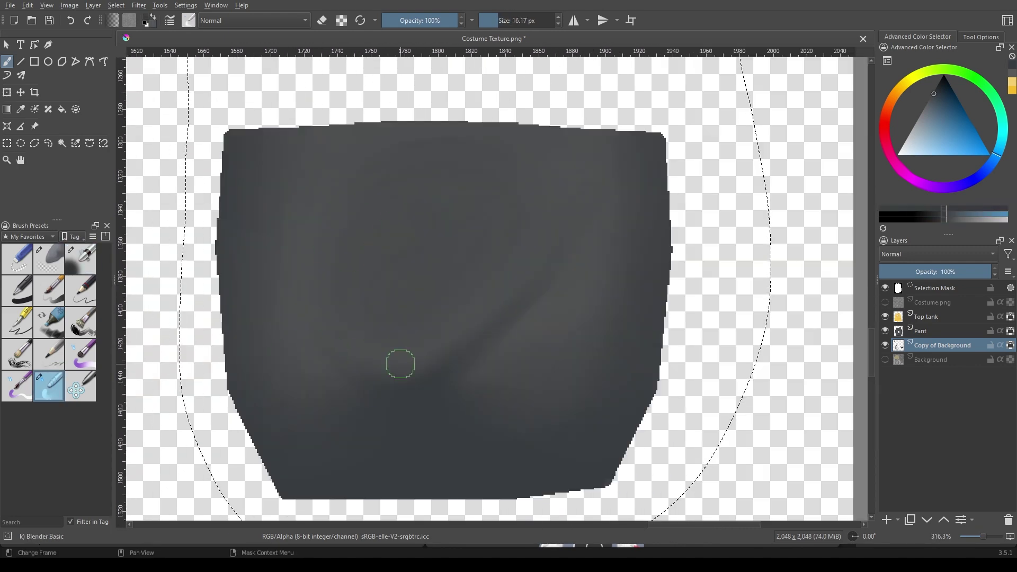
pyautogui.keyDown('ctrl'); pyautogui.click(293, 363); pyautogui.keyUp('ctrl')
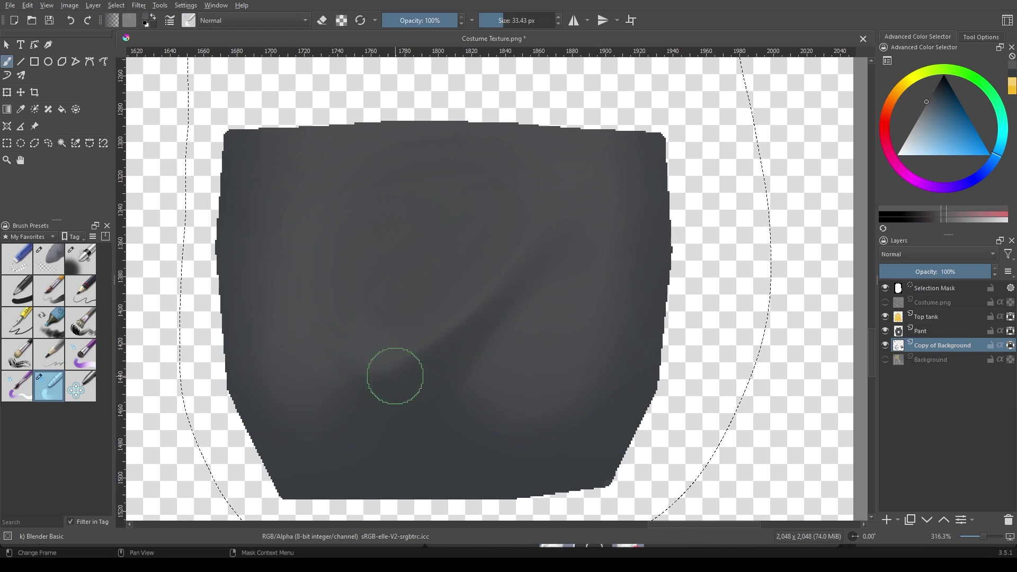
pyautogui.scroll(1, 302, 382)
pyautogui.scroll(1, 316, 311)
pyautogui.moveTo(315, 311); pyautogui.dragTo(497, 246)
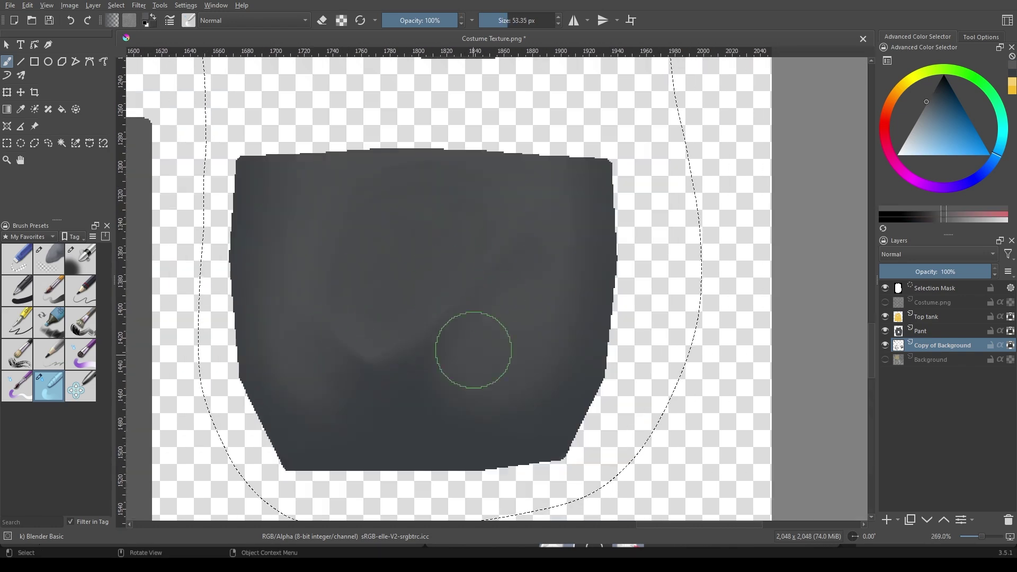
pyautogui.scroll(-4, 409, 335)
pyautogui.scroll(3, 297, 238)
# Switch back to a larger soft airbrush and clear the current selection
pyautogui.scroll(-3, 371, 265)
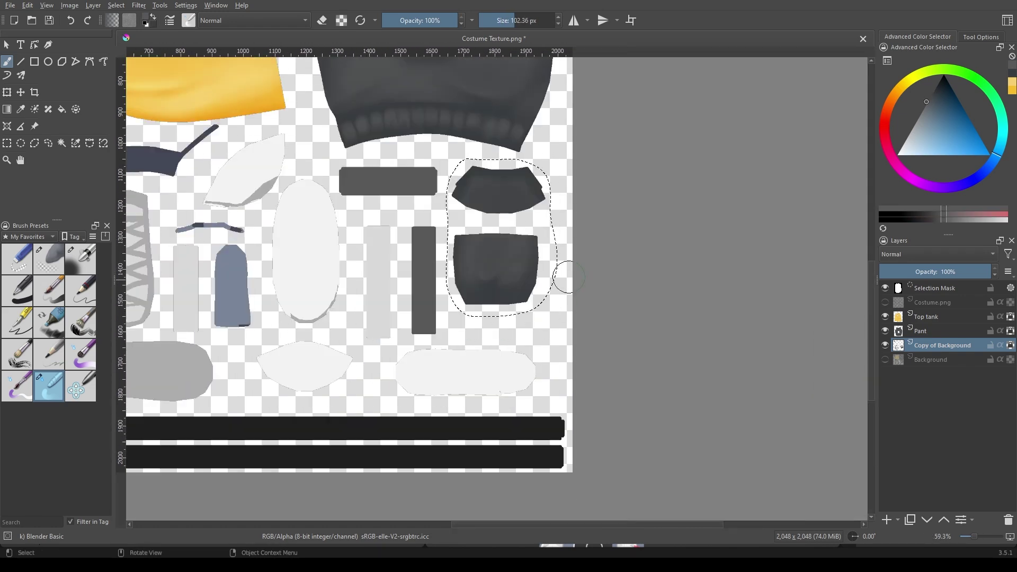
pyautogui.scroll(3, 466, 243)
pyautogui.press('/')
pyautogui.scroll(1, 266, 374)
pyautogui.press(']')
pyautogui.scroll(-2, 334, 314)
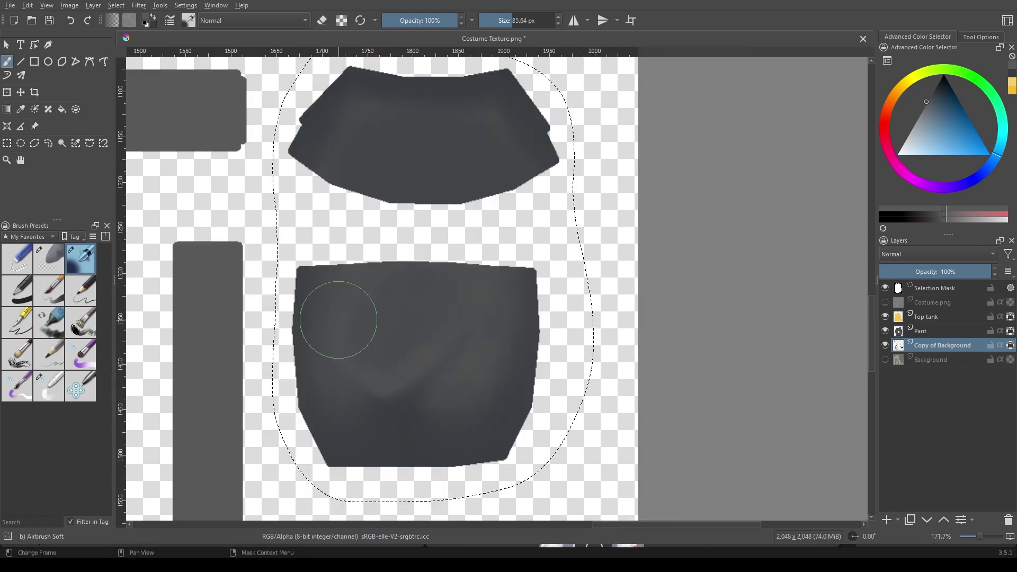
pyautogui.scroll(-3, 452, 404)
pyautogui.hotkey('ctrl', 'shift', 'a')
pyautogui.scroll(-5, 451, 404)
pyautogui.scroll(2, 481, 308)
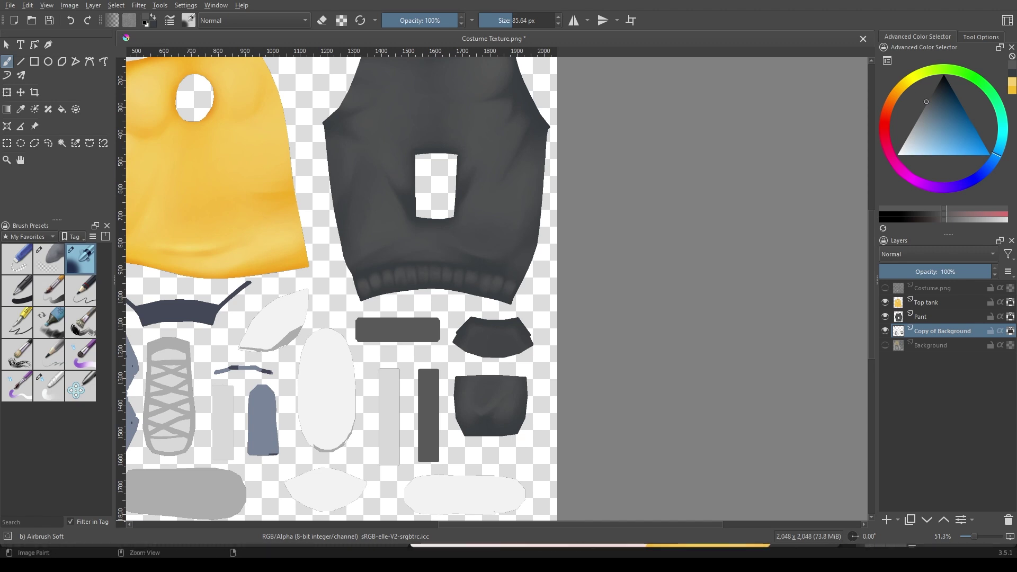
# Show the UV wireframe overlay and airbrush soft shading down the tall dark strip
pyautogui.click(885, 288)
pyautogui.scroll(2, 459, 308)
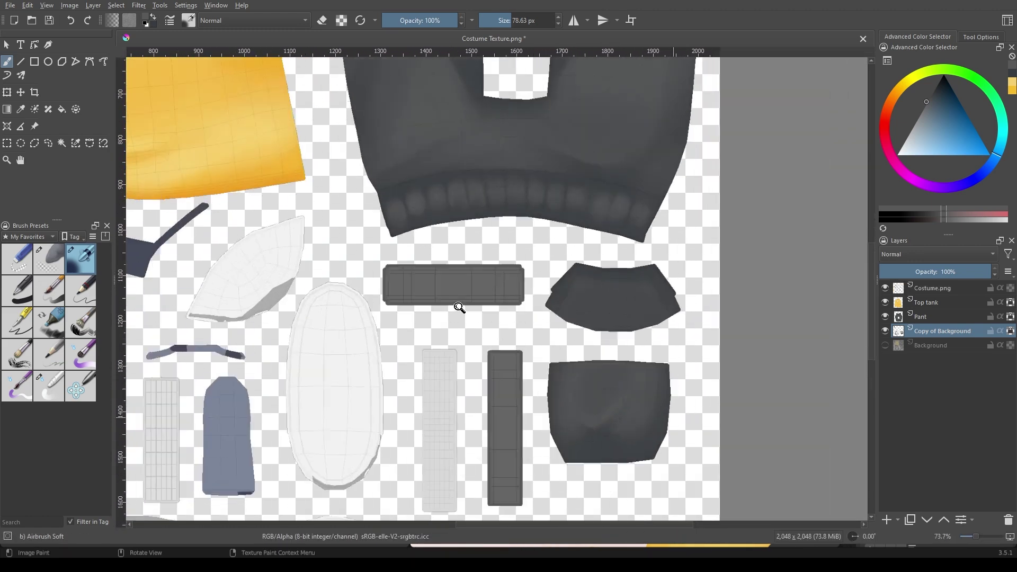
pyautogui.scroll(2, 460, 307)
pyautogui.scroll(1, 487, 351)
pyautogui.scroll(1, 488, 351)
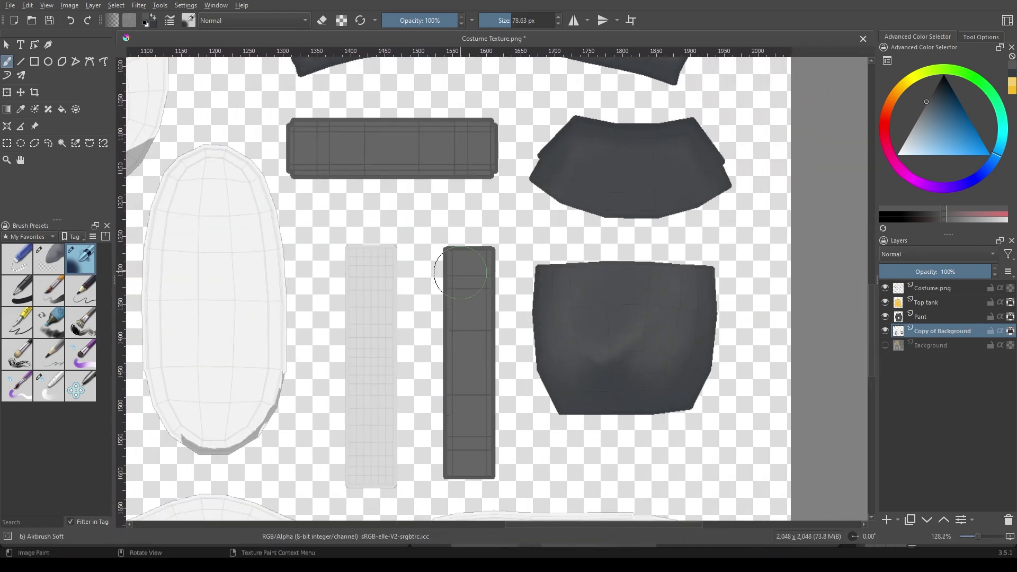
pyautogui.moveTo(466, 254); pyautogui.dragTo(445, 363)
pyautogui.scroll(1, 445, 363)
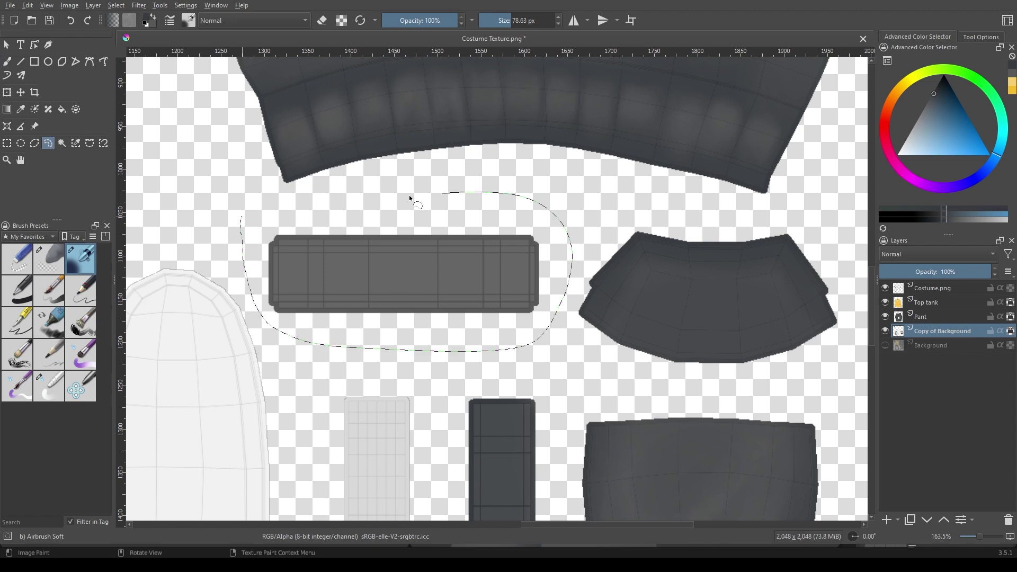
# Freehand-select the long horizontal dark bar, airbrush a soft highlight along it, then deselect
pyautogui.moveTo(409, 198); pyautogui.dragTo(243, 214)
pyautogui.scroll(1, 243, 214)
pyautogui.press('b')
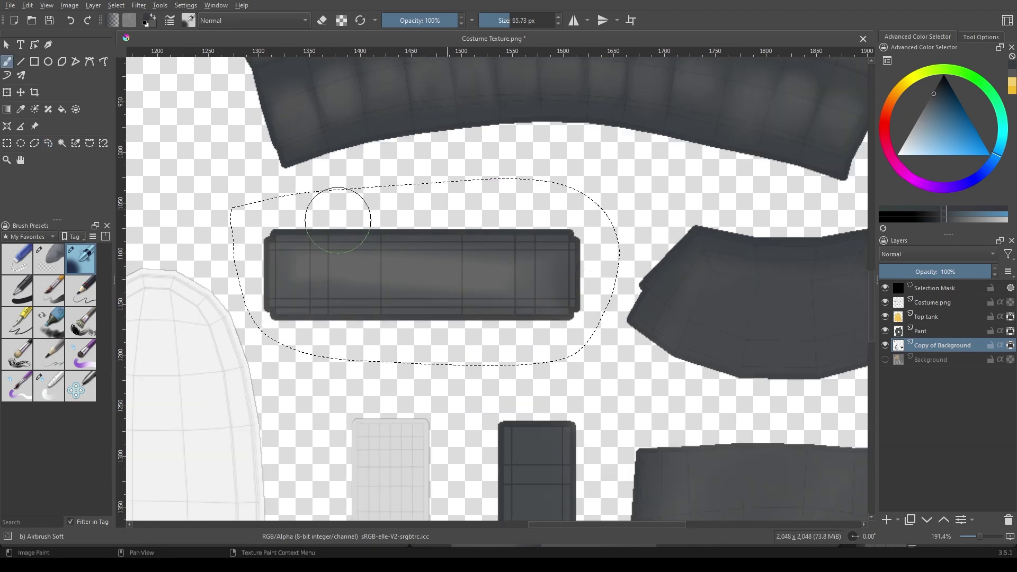
pyautogui.scroll(1, 402, 288)
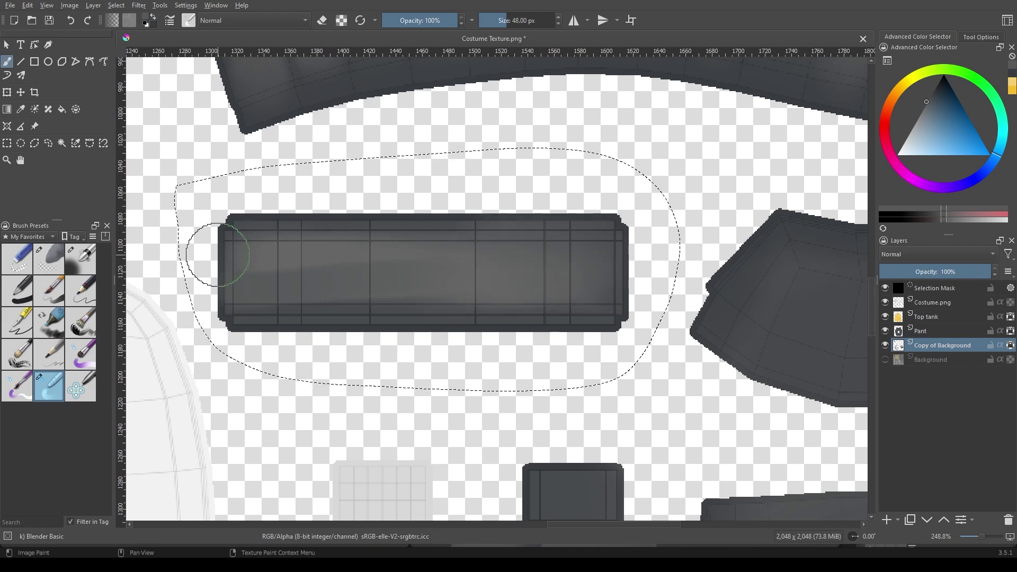
pyautogui.scroll(-1, 496, 259)
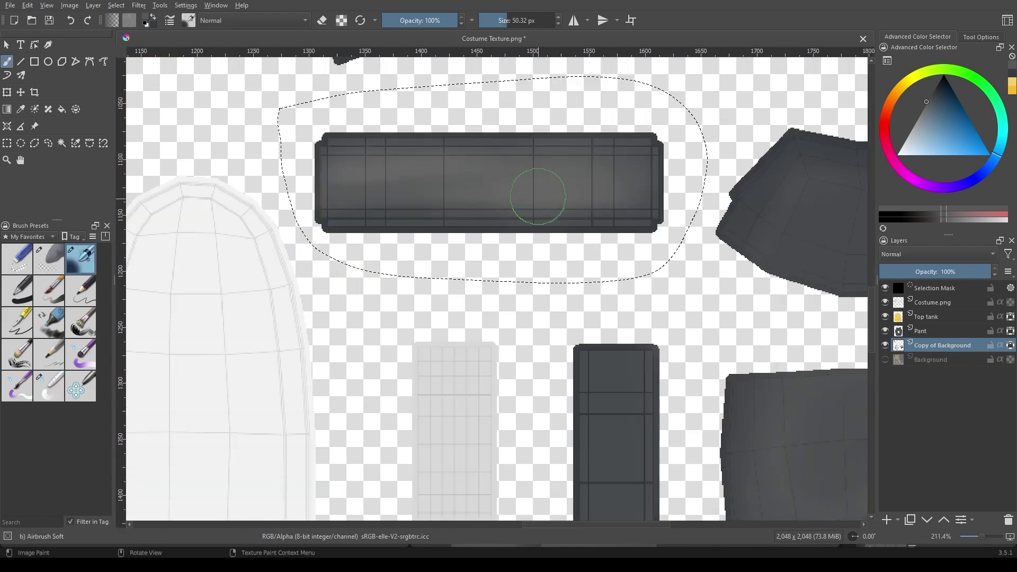
pyautogui.hotkey('ctrl', 'shift', 'a')
pyautogui.scroll(-5, 475, 265)
pyautogui.scroll(1, 475, 264)
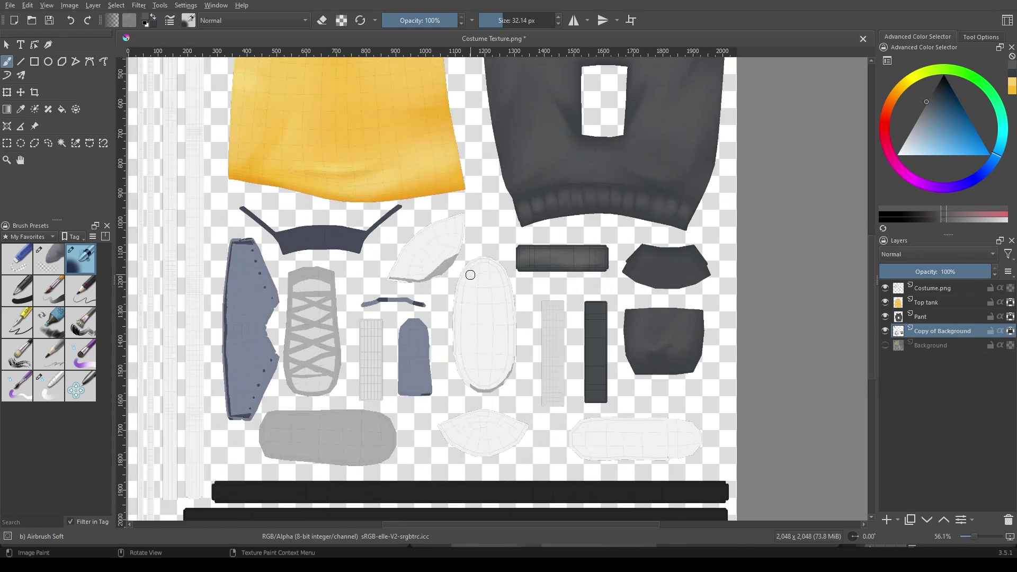
pyautogui.scroll(2, 425, 289)
pyautogui.scroll(2, 386, 323)
# Draw a straight-edged polygonal selection around the white shoe pieces
pyautogui.press('1')
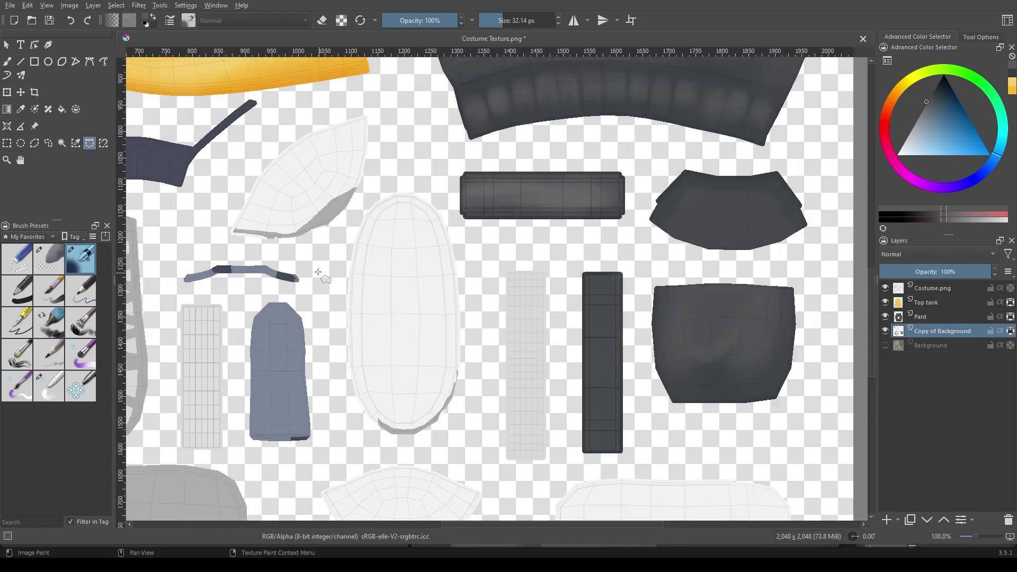
pyautogui.click(386, 479)
pyautogui.scroll(-2, 386, 479)
pyautogui.scroll(3, 477, 432)
pyautogui.click(476, 220)
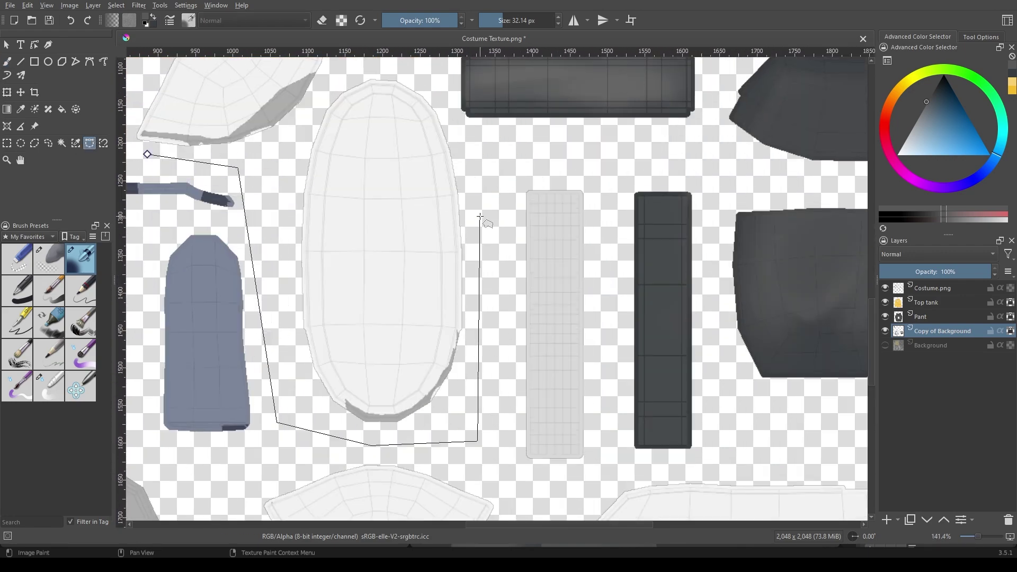
pyautogui.scroll(2, 370, 265)
pyautogui.click(243, 372)
pyautogui.click(347, 374)
pyautogui.scroll(-5, 346, 374)
pyautogui.scroll(3, 430, 314)
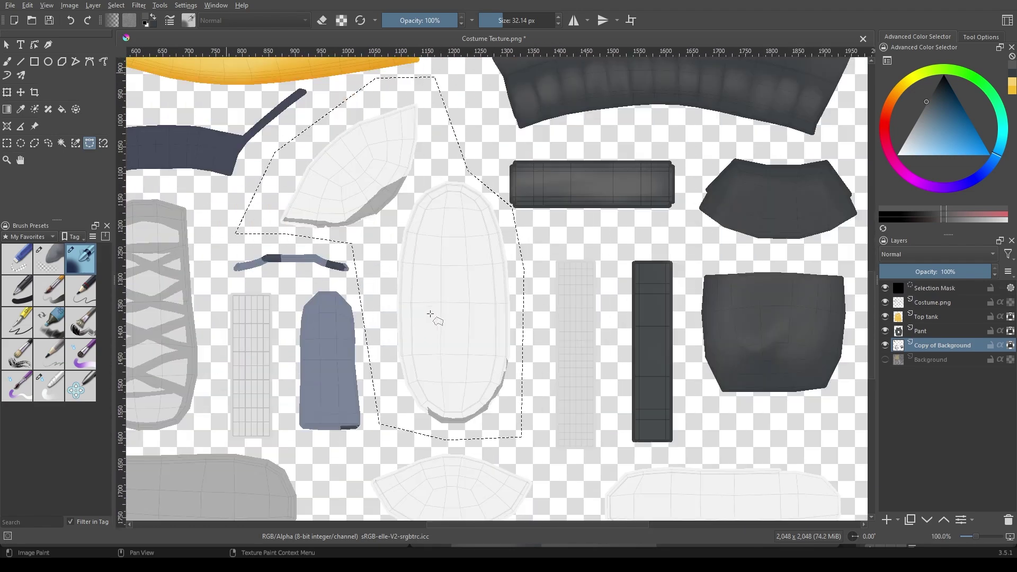
# Fill a small rectangular swatch above the shoe with grey sampled from the shoe shading
pyautogui.hotkey('ctrl', 'shift', 'a')
pyautogui.scroll(-2, 462, 250)
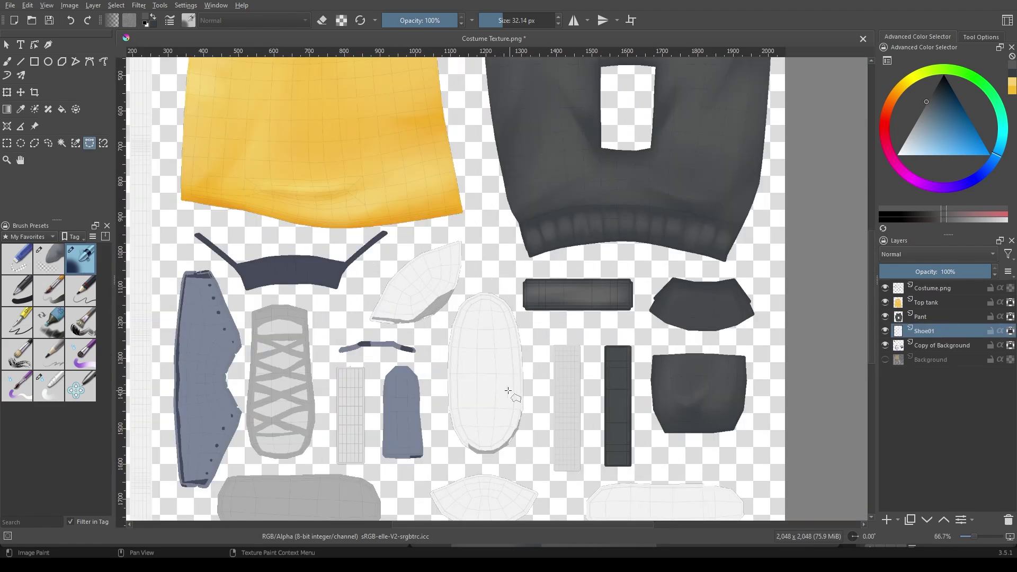
pyautogui.scroll(3, 462, 251)
pyautogui.scroll(1, 461, 250)
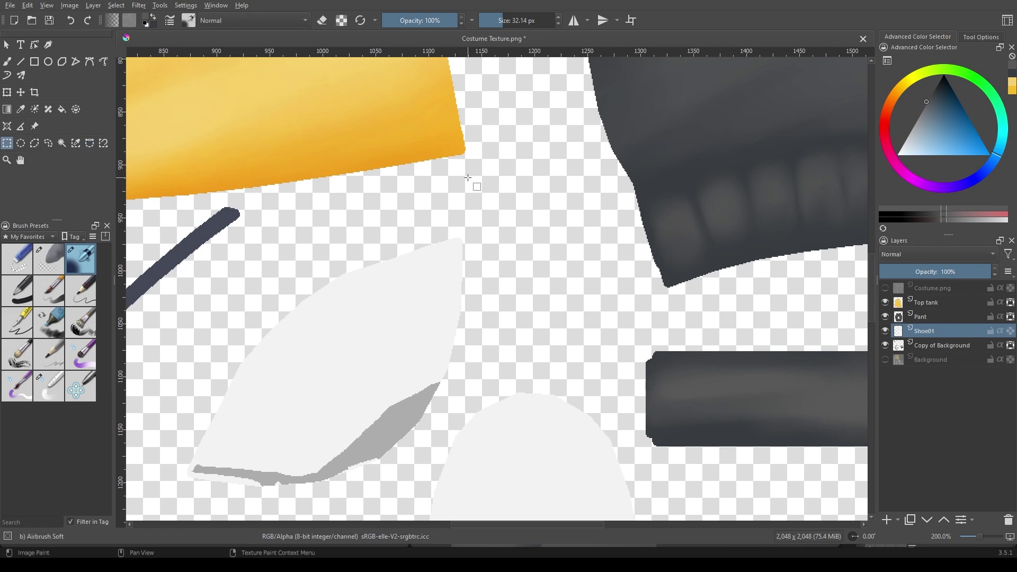
pyautogui.moveTo(468, 178)
pyautogui.mouseDown()
pyautogui.moveTo(498, 209)
pyautogui.moveTo(499, 180)
pyautogui.mouseUp()
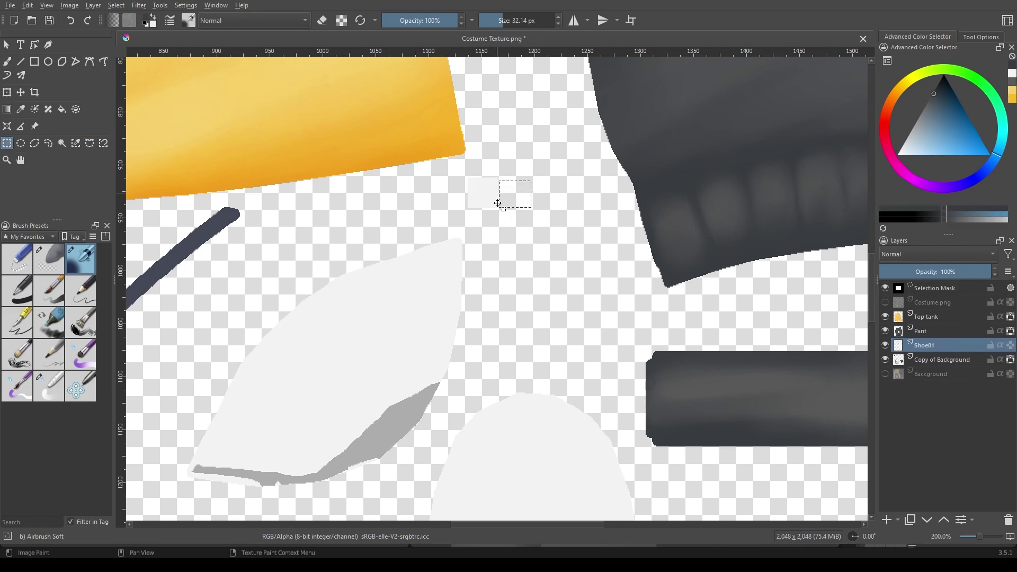
pyautogui.press('b')
pyautogui.keyDown('ctrl'); pyautogui.click(435, 411); pyautogui.keyUp('ctrl')
pyautogui.hotkey('shift', 'BackSpace')
pyautogui.hotkey('ctrl', 'shift', 'a')
pyautogui.scroll(-3, 552, 205)
pyautogui.scroll(2, 552, 205)
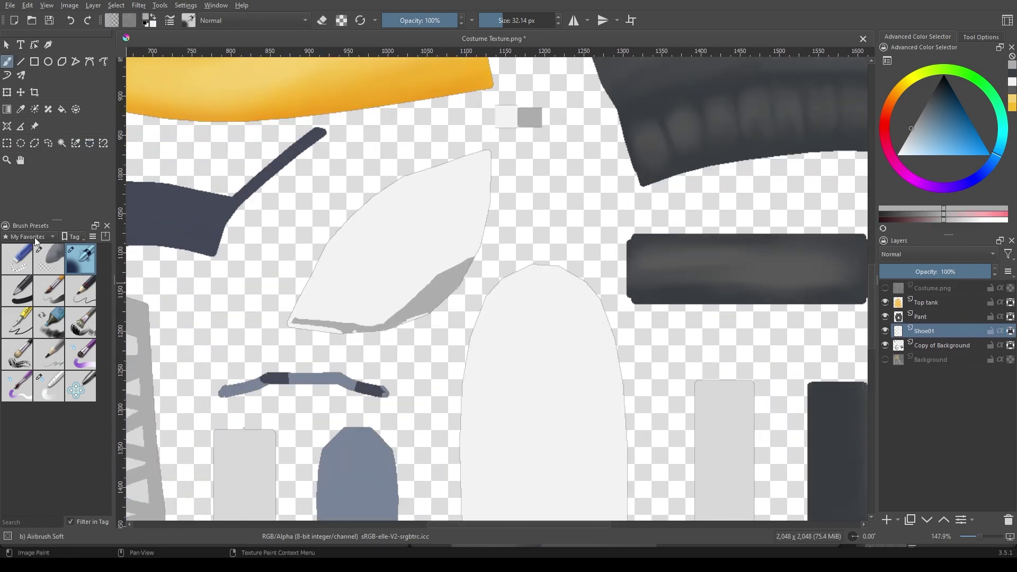
# Lasso-select the pointed upper shoe piece and airbrush grey shading onto it
pyautogui.moveTo(285, 349); pyautogui.dragTo(470, 159)
pyautogui.press('b')
pyautogui.scroll(2, 449, 265)
pyautogui.scroll(1, 450, 265)
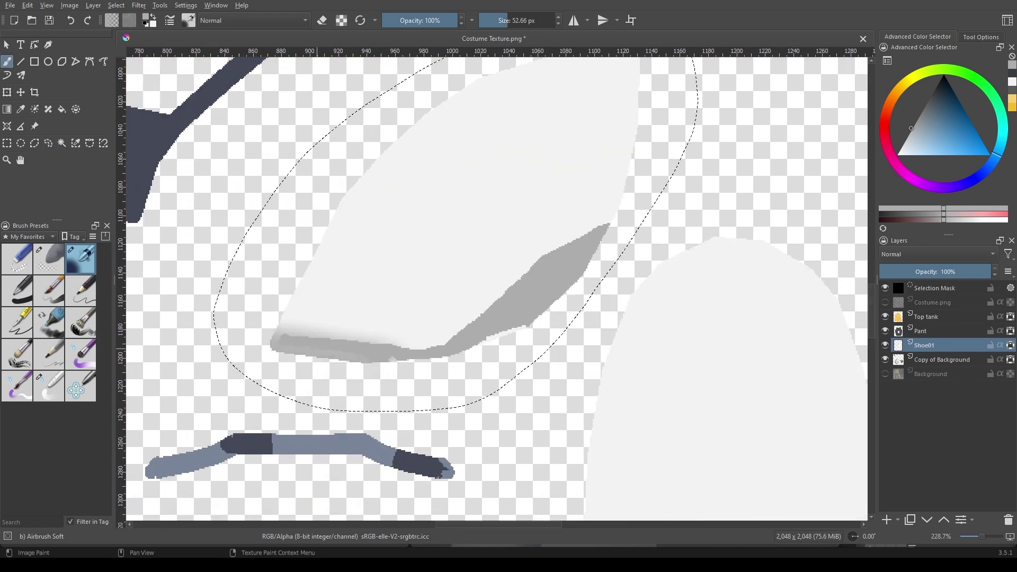
pyautogui.moveTo(381, 356)
pyautogui.mouseDown()
pyautogui.moveTo(291, 322)
pyautogui.moveTo(482, 288)
pyautogui.mouseUp()
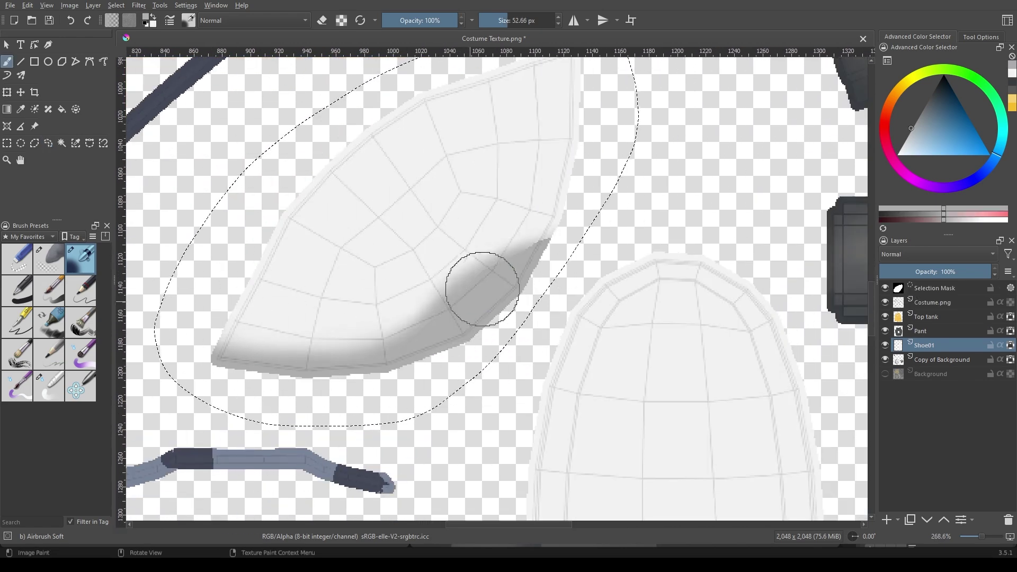
# Pick near-white and darker grey, and darken the shading along the piece's edge
pyautogui.keyDown('ctrl'); pyautogui.click(375, 221); pyautogui.keyUp('ctrl')
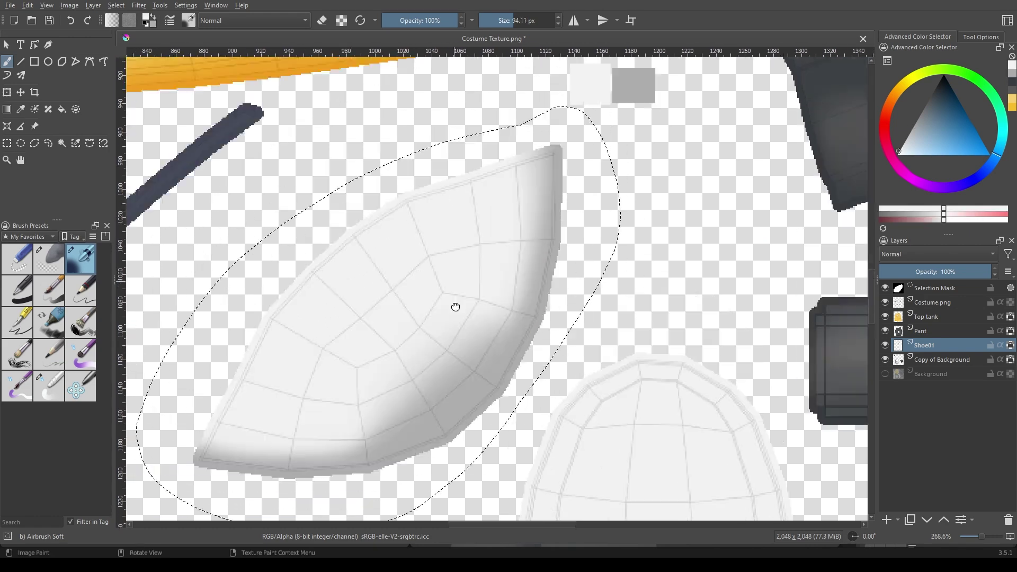
pyautogui.moveTo(223, 379); pyautogui.dragTo(257, 377)
pyautogui.keyDown('ctrl'); pyautogui.click(258, 377); pyautogui.keyUp('ctrl')
pyautogui.moveTo(205, 443); pyautogui.dragTo(227, 199)
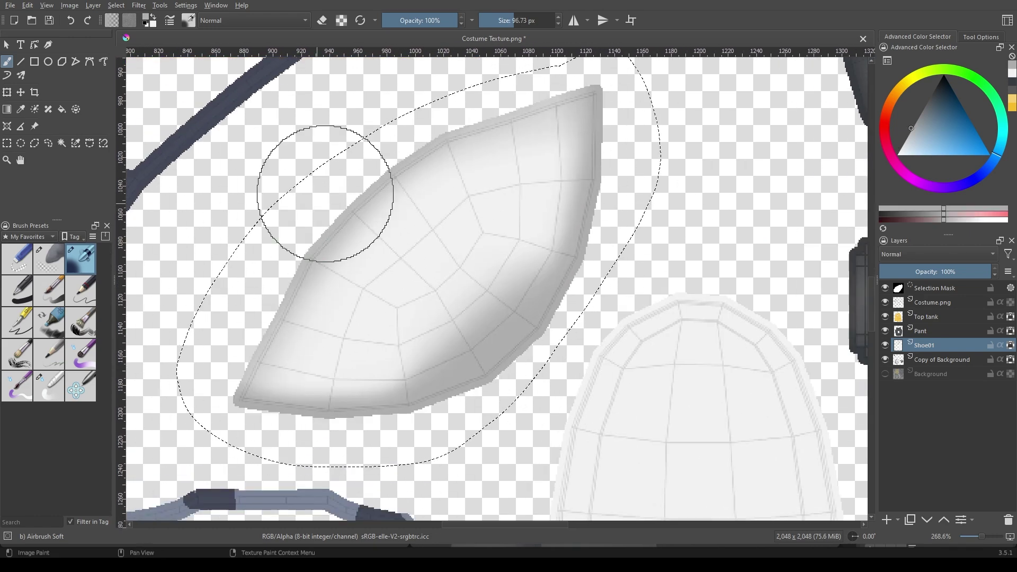
pyautogui.moveTo(396, 194); pyautogui.dragTo(549, 234)
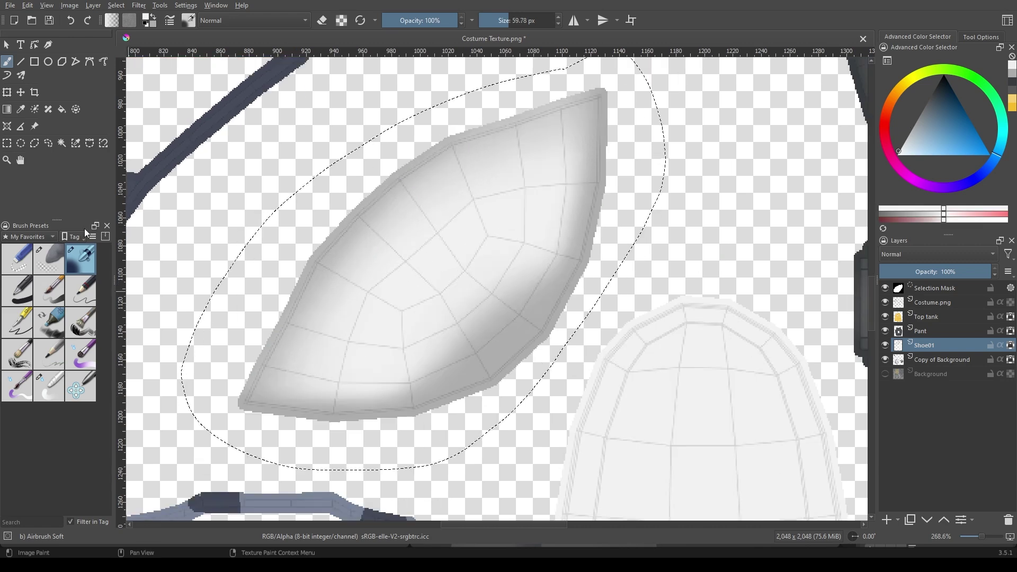
# Smooth the shading with a smaller blending brush and set paint blending to Color mode
pyautogui.click(49, 386)
pyautogui.press('[')
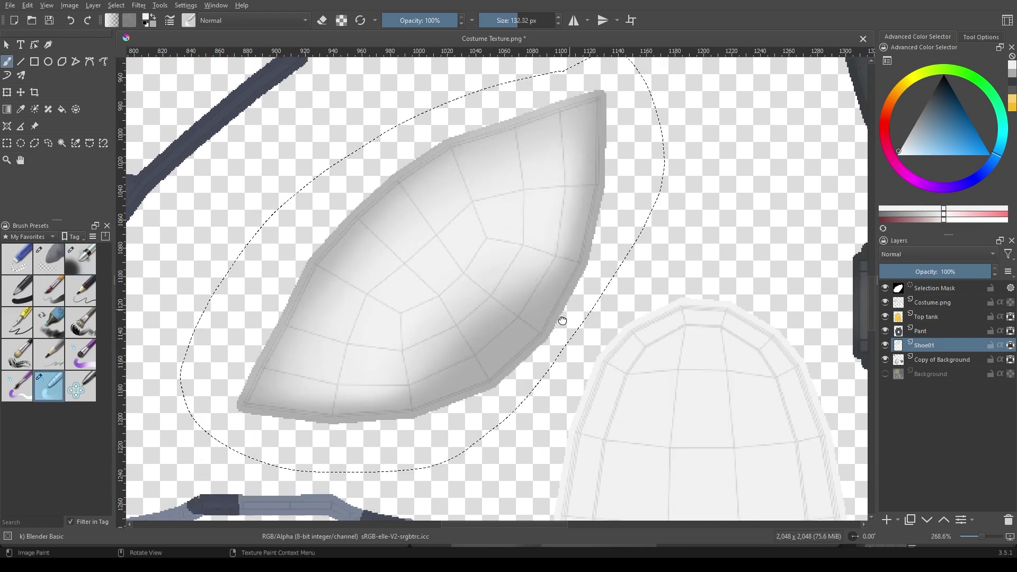
pyautogui.moveTo(457, 414); pyautogui.dragTo(419, 394)
pyautogui.press('[')
pyautogui.press('[')
pyautogui.press('[')
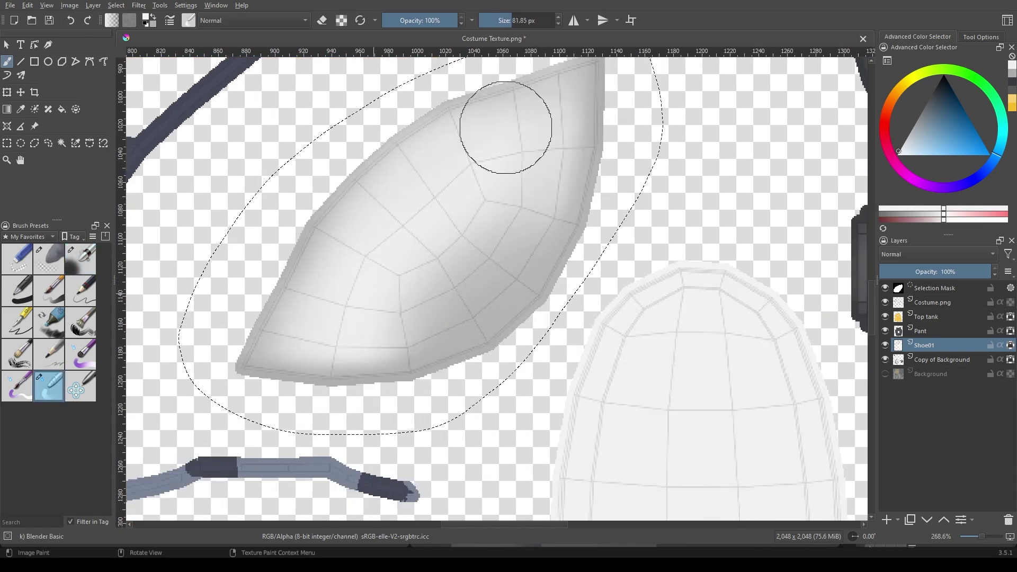
pyautogui.scroll(-3, 477, 216)
pyautogui.scroll(1, 415, 391)
pyautogui.moveTo(415, 390); pyautogui.dragTo(389, 416)
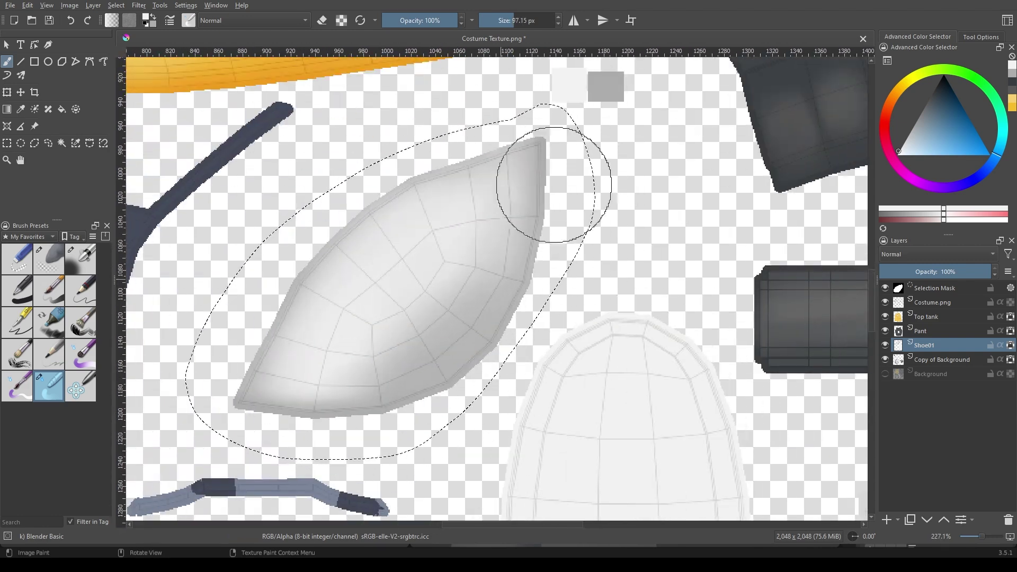
pyautogui.scroll(-1, 464, 274)
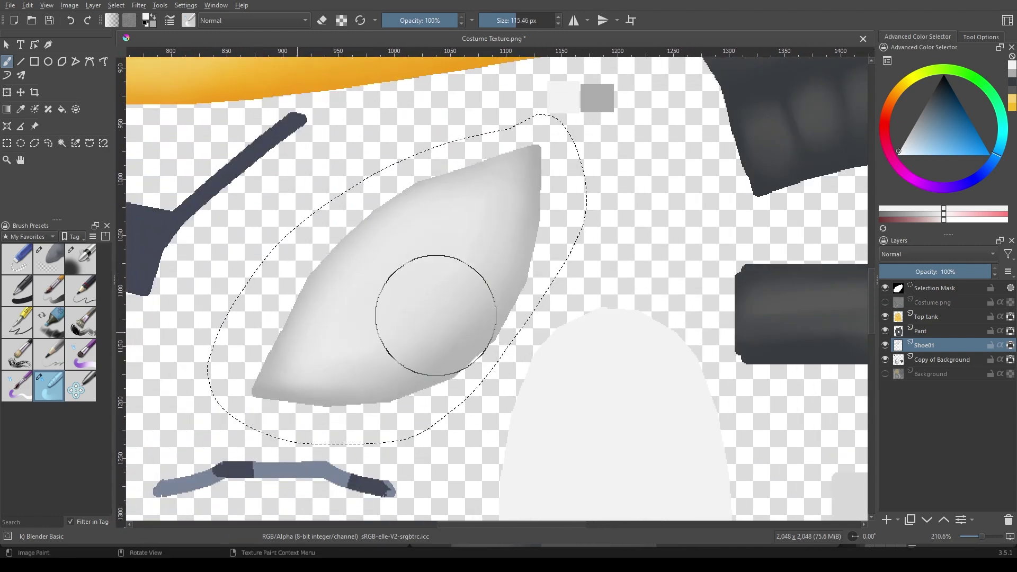
pyautogui.keyDown('shift'); pyautogui.moveTo(454, 283); pyautogui.dragTo(384, 305); pyautogui.keyUp('shift')
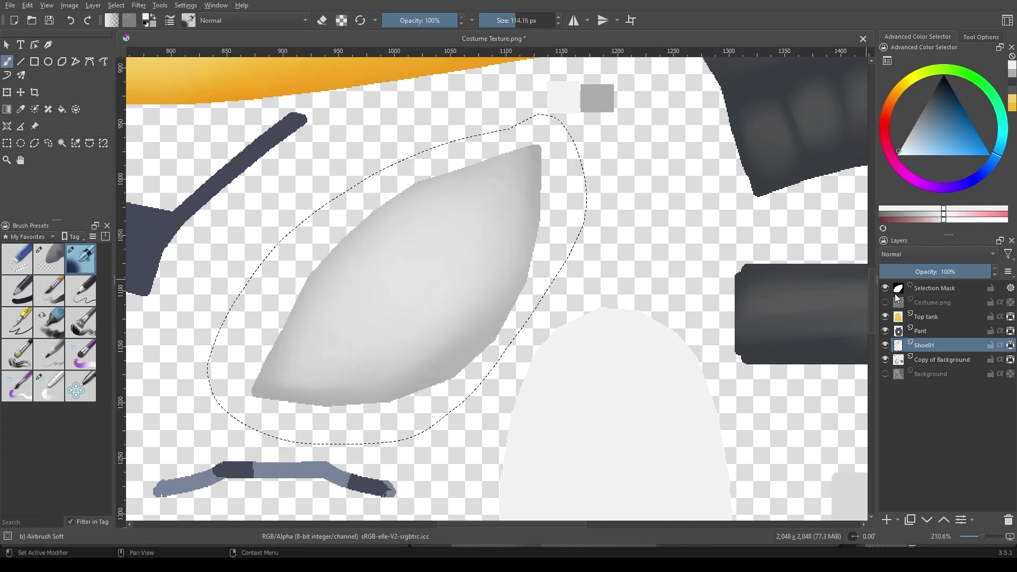
pyautogui.scroll(-2, 495, 239)
pyautogui.hotkey('alt', 'shift', 'c')
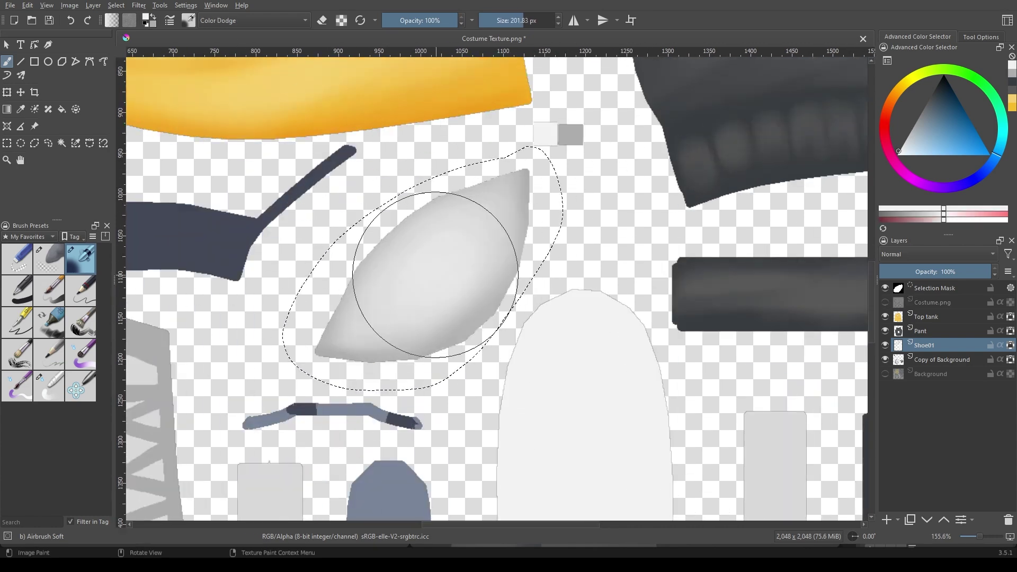
pyautogui.scroll(-5, 477, 193)
# Drop the pointed-piece selection, restore Normal blending, and lasso-select the long oval shoe piece
pyautogui.hotkey('ctrl', 'shift', 'a')
pyautogui.scroll(3, 308, 146)
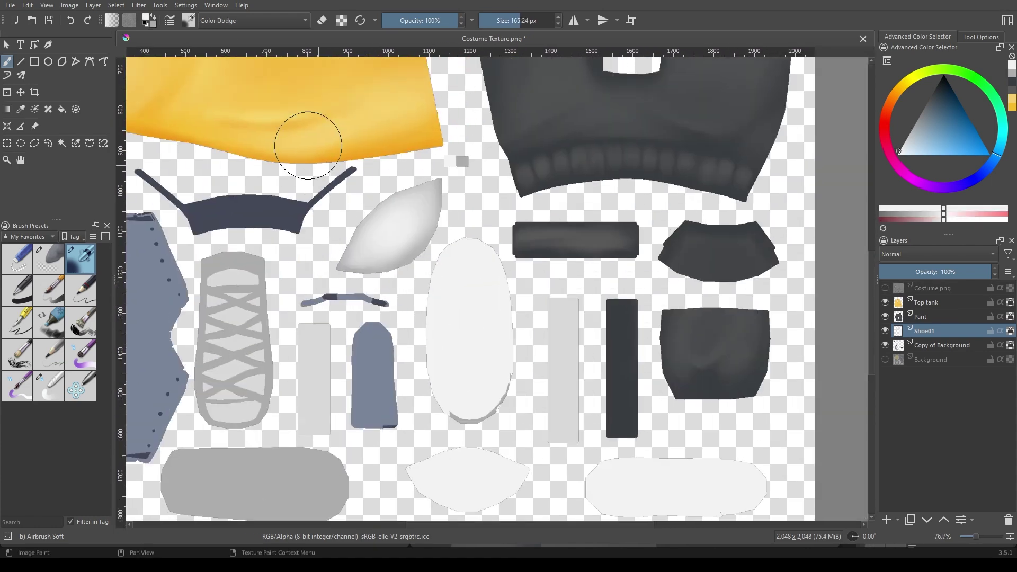
pyautogui.hotkey('alt', 'shift', 'n')
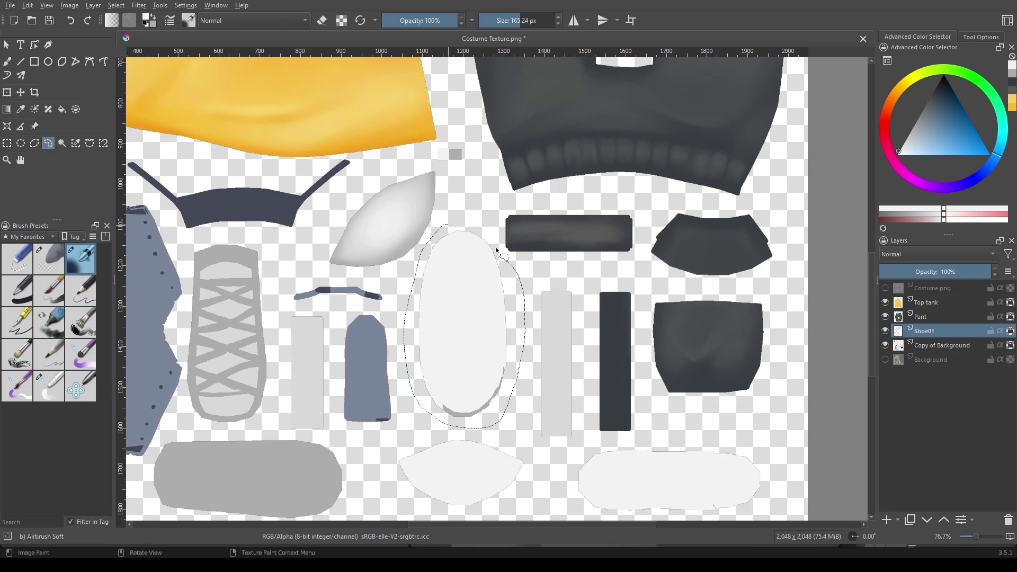
pyautogui.moveTo(496, 249); pyautogui.dragTo(501, 253)
pyautogui.press('b')
pyautogui.scroll(3, 453, 277)
pyautogui.scroll(4, 431, 284)
pyautogui.scroll(3, 304, 300)
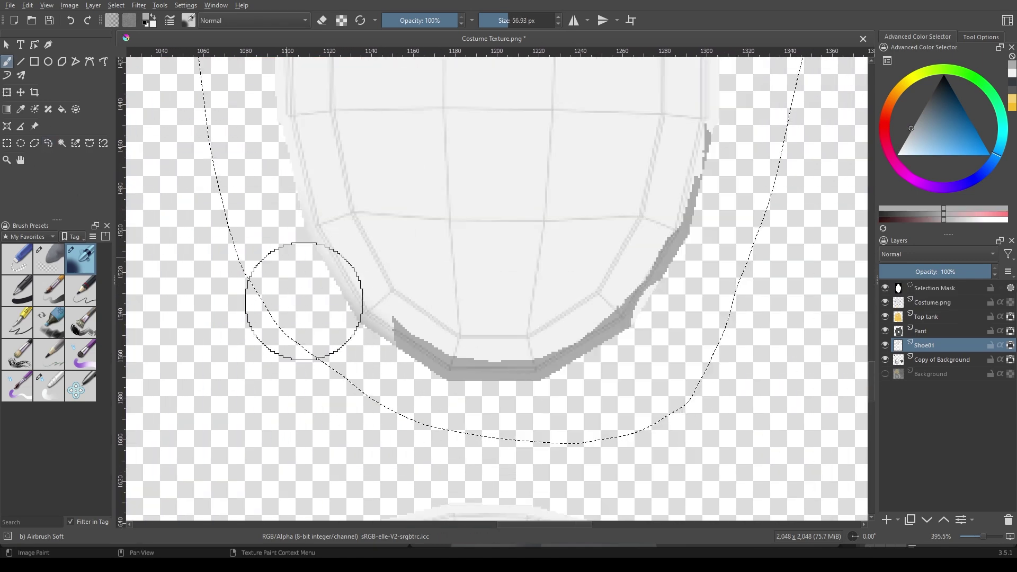
pyautogui.scroll(-1, 534, 398)
pyautogui.scroll(5, 368, 199)
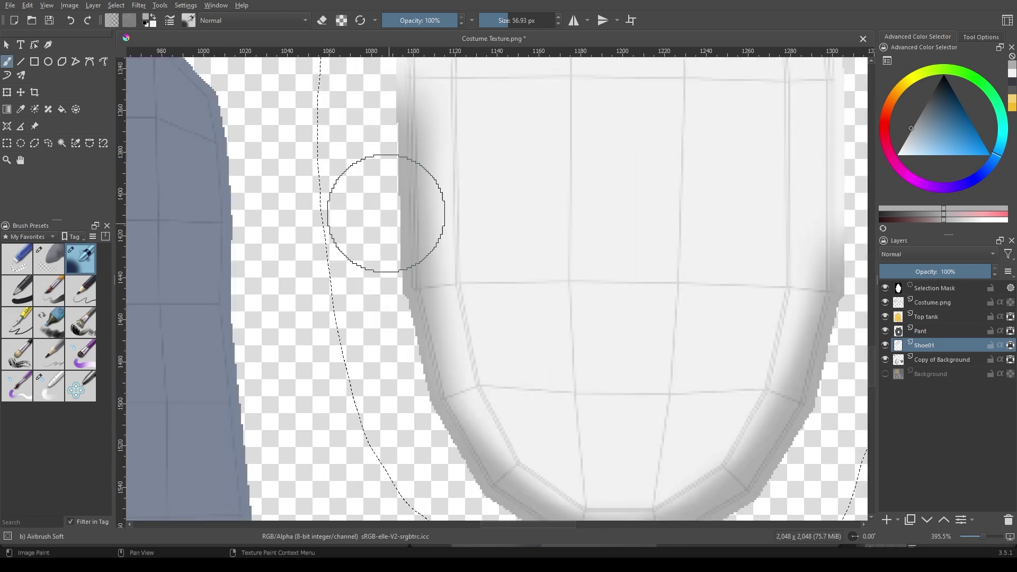
pyautogui.scroll(3, 386, 170)
pyautogui.scroll(3, 320, 346)
pyautogui.scroll(-3, 488, 302)
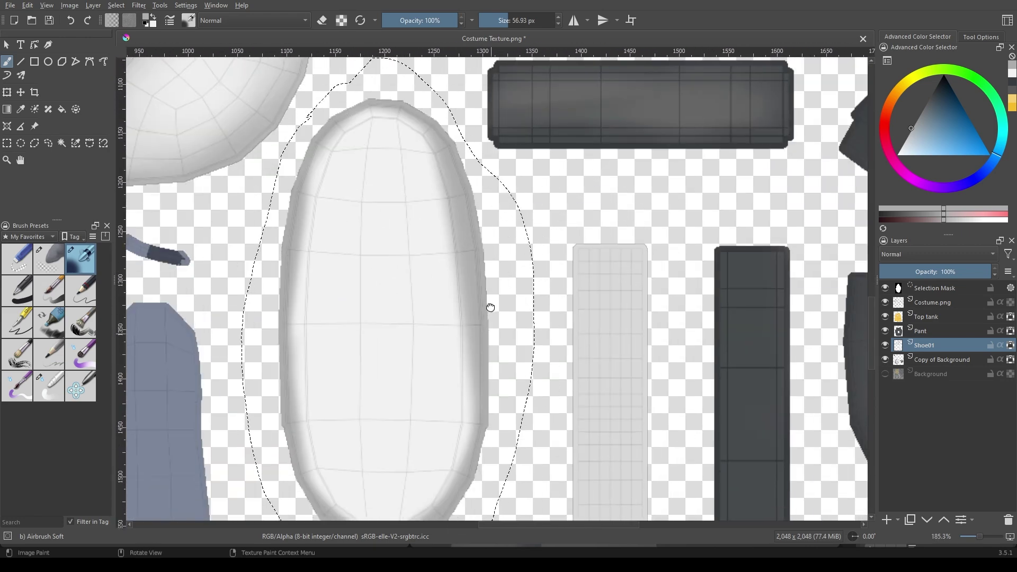
pyautogui.scroll(2, 432, 215)
pyautogui.scroll(2, 325, 364)
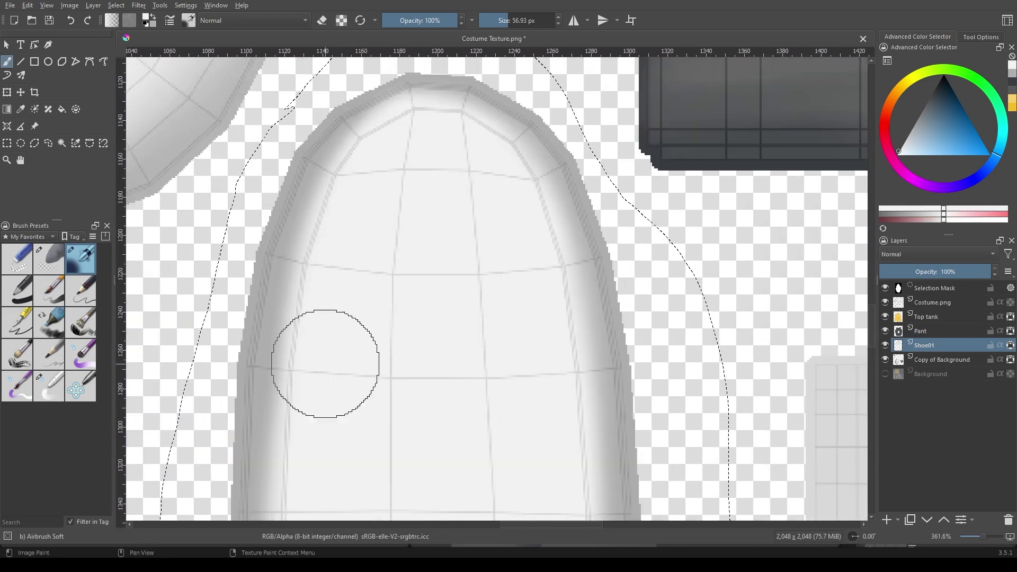
pyautogui.scroll(-1, 416, 178)
# Airbrush a darker grey rim and soft shading over the oval piece, including its top end
pyautogui.moveTo(492, 374)
pyautogui.mouseDown()
pyautogui.moveTo(493, 268)
pyautogui.moveTo(530, 184)
pyautogui.mouseUp()
pyautogui.scroll(-2, 492, 268)
pyautogui.scroll(1, 530, 184)
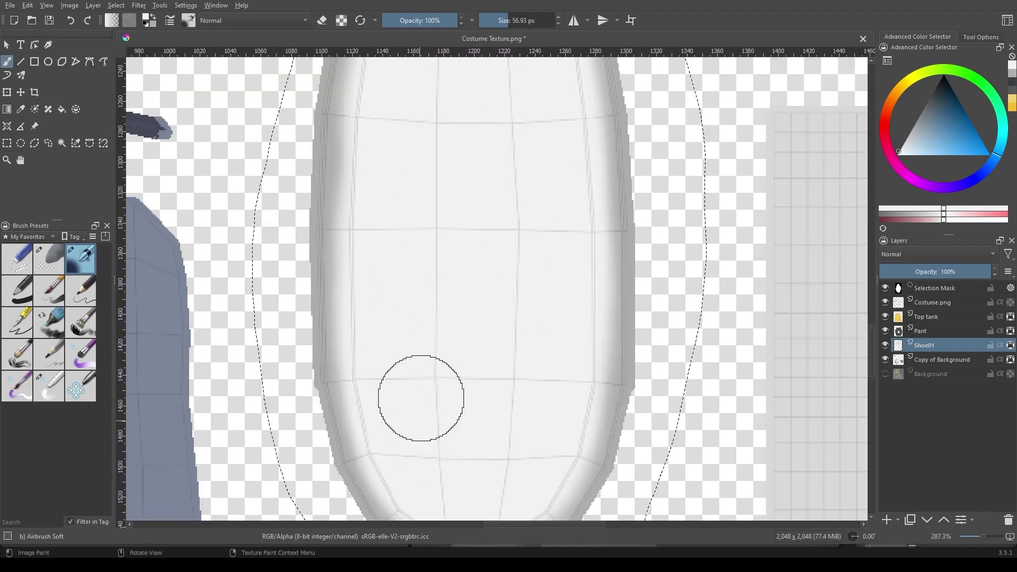
pyautogui.moveTo(420, 397); pyautogui.dragTo(452, 181)
pyautogui.scroll(-4, 451, 181)
pyautogui.moveTo(442, 217); pyautogui.dragTo(444, 260)
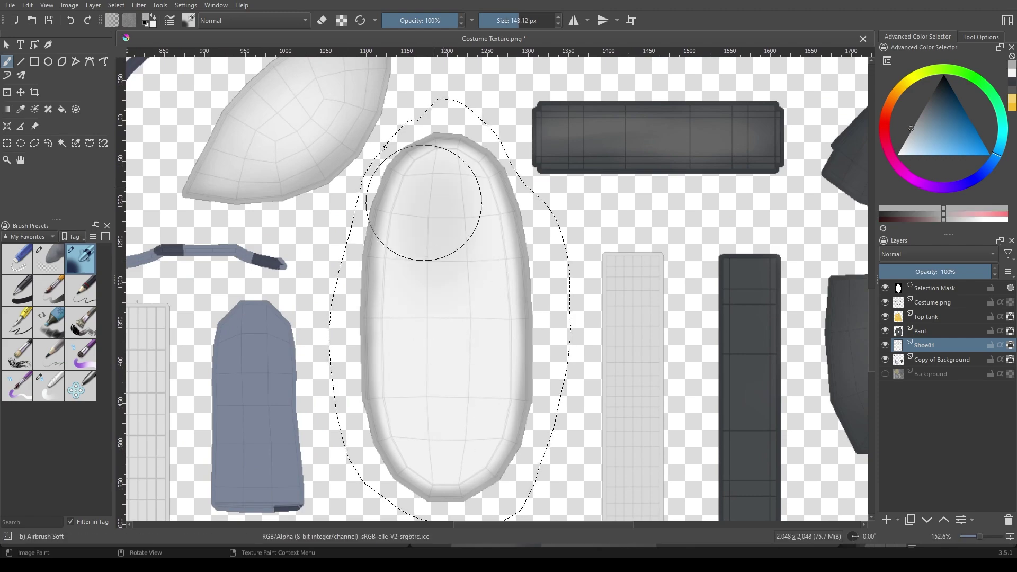
pyautogui.scroll(1, 452, 393)
pyautogui.scroll(-2, 426, 169)
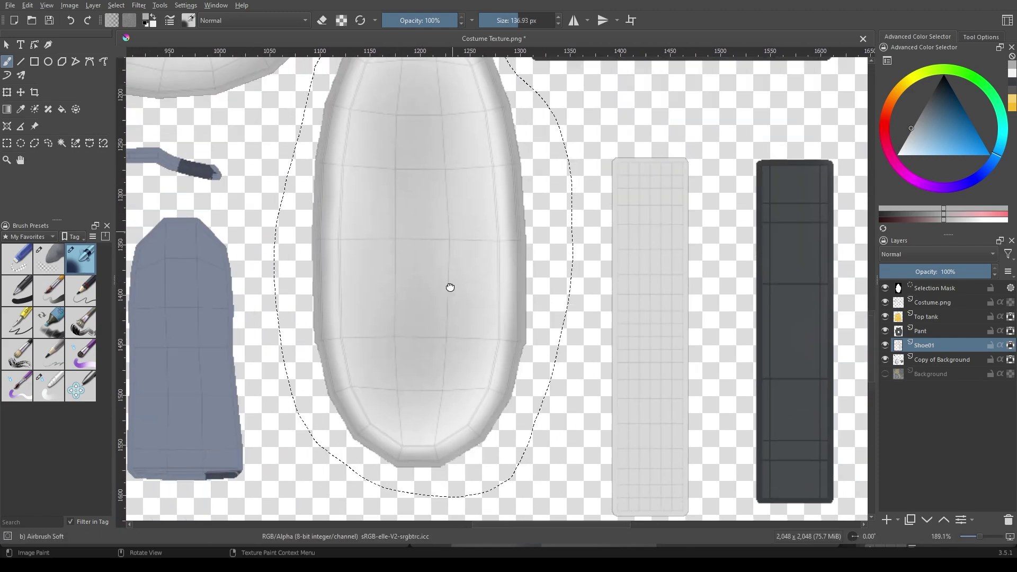
pyautogui.scroll(2, 447, 284)
pyautogui.scroll(-5, 397, 284)
pyautogui.scroll(3, 443, 330)
pyautogui.scroll(3, 432, 265)
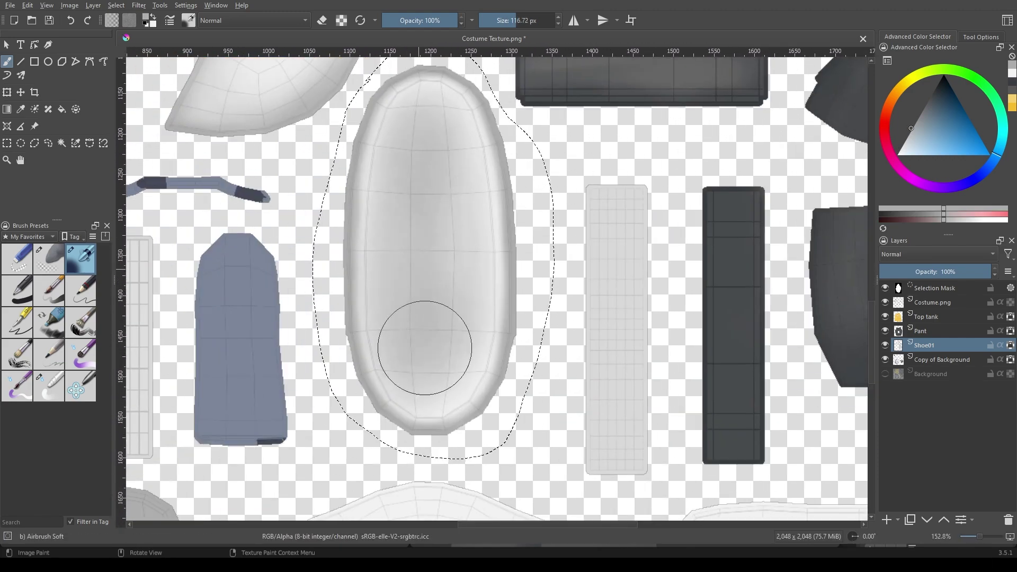
# Reselect the soft airbrush and drop the selection around the oval shoe piece
pyautogui.press('/')
pyautogui.scroll(-2, 455, 218)
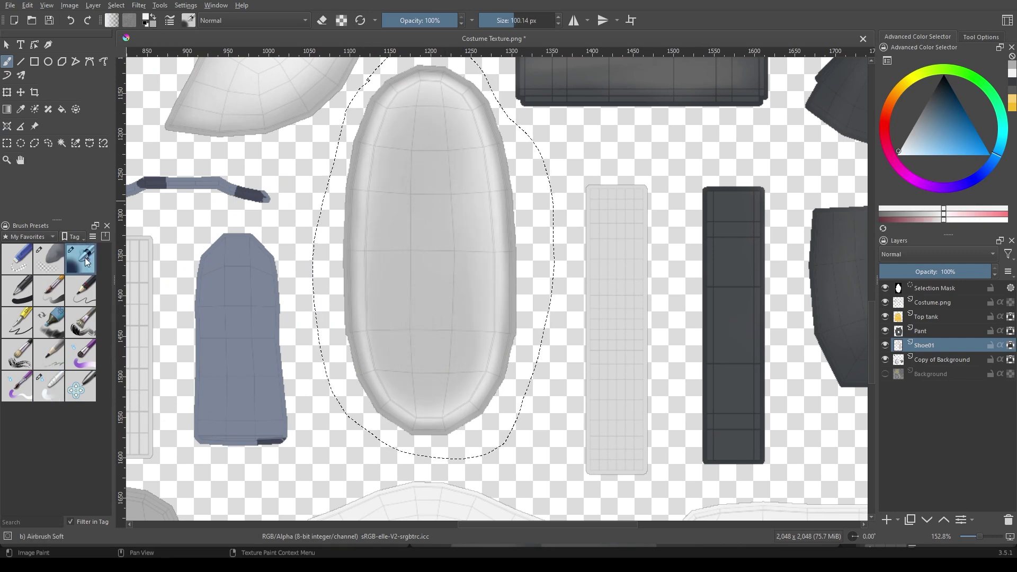
pyautogui.scroll(4, 403, 191)
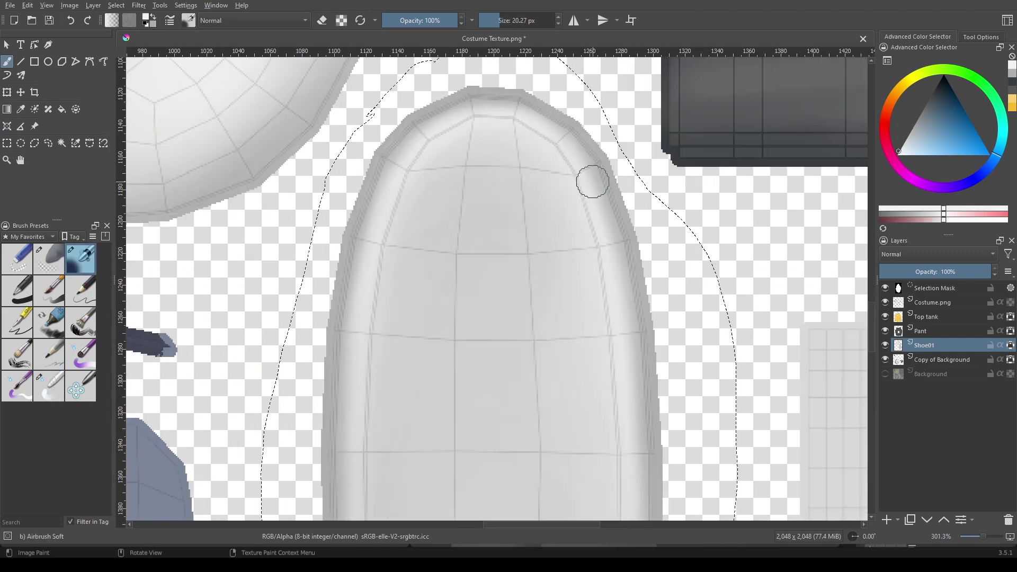
pyautogui.scroll(-5, 592, 181)
pyautogui.scroll(3, 318, 265)
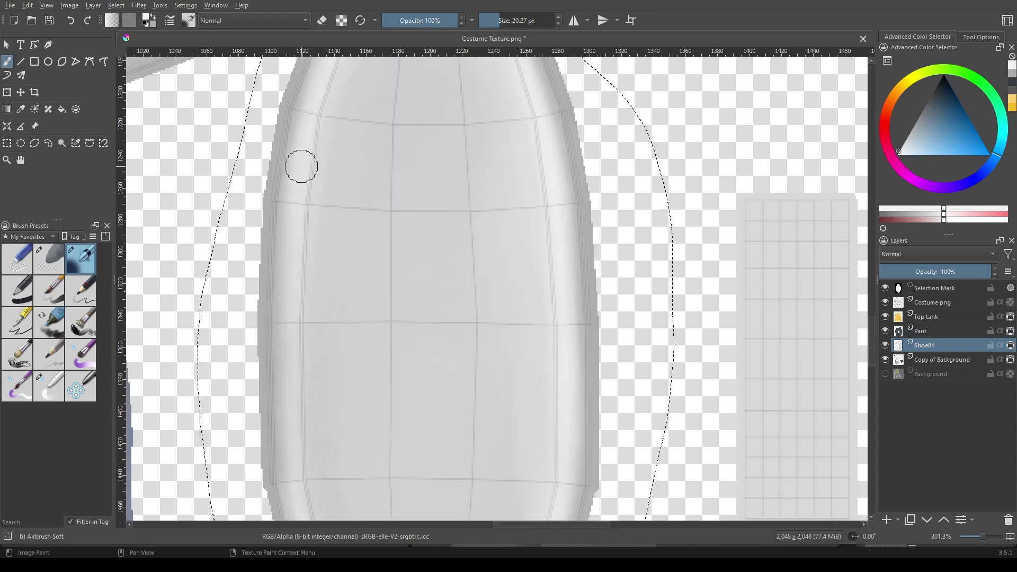
pyautogui.scroll(-3, 288, 327)
pyautogui.scroll(-3, 356, 243)
pyautogui.hotkey('ctrl', 'shift', 'a')
# Hide the wireframe guide layer and switch to the basic hard-edged brush
pyautogui.click(884, 288)
pyautogui.scroll(3, 269, 187)
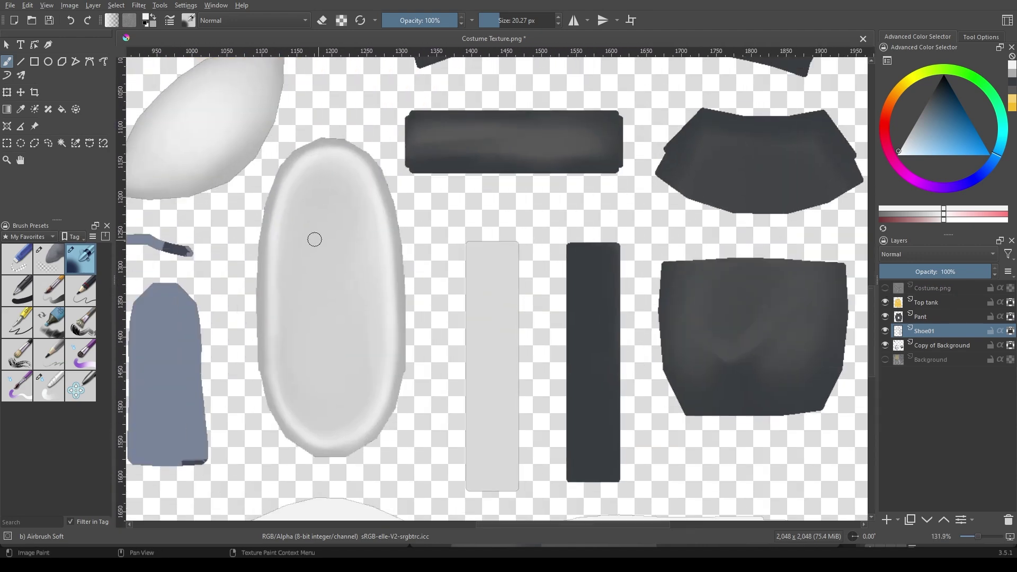
pyautogui.scroll(-2, 320, 439)
pyautogui.click(49, 386)
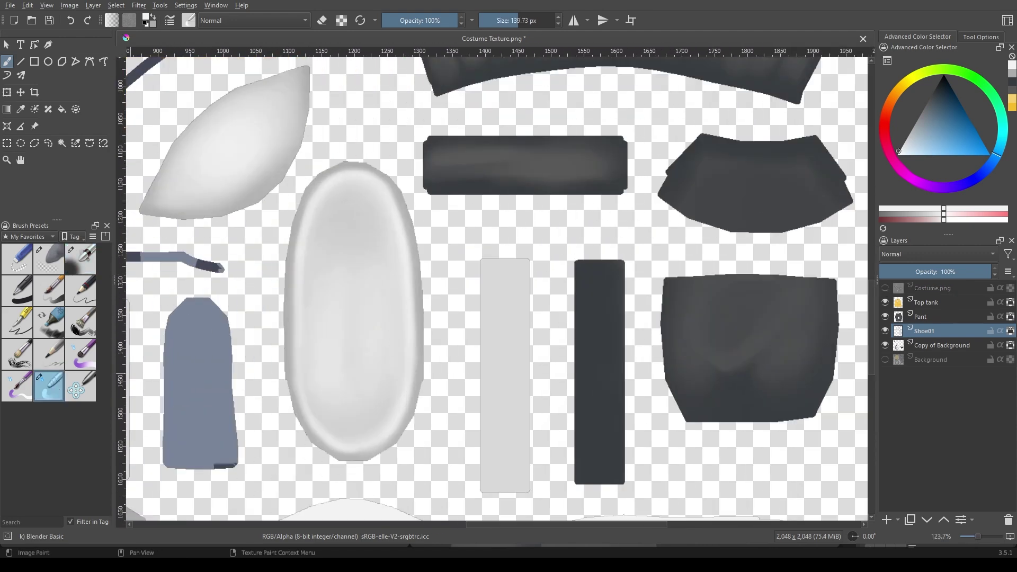
pyautogui.scroll(-5, 336, 250)
pyautogui.scroll(3, 193, 352)
pyautogui.scroll(-1, 488, 345)
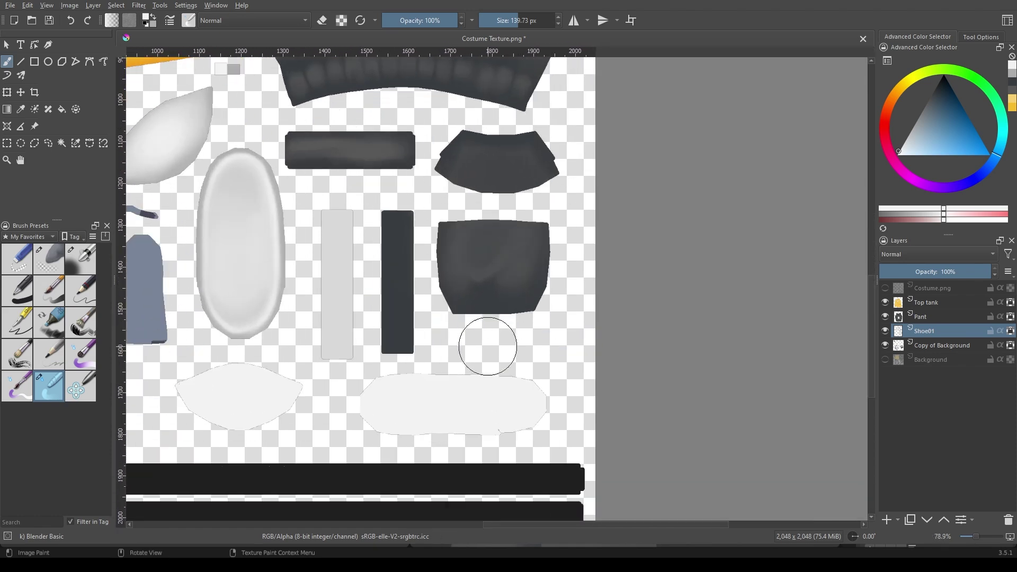
pyautogui.scroll(-2, 496, 279)
# Airbrush grey over the pointed and long lower shoe pieces
pyautogui.moveTo(497, 279); pyautogui.dragTo(629, 326)
pyautogui.press('/')
pyautogui.scroll(2, 469, 362)
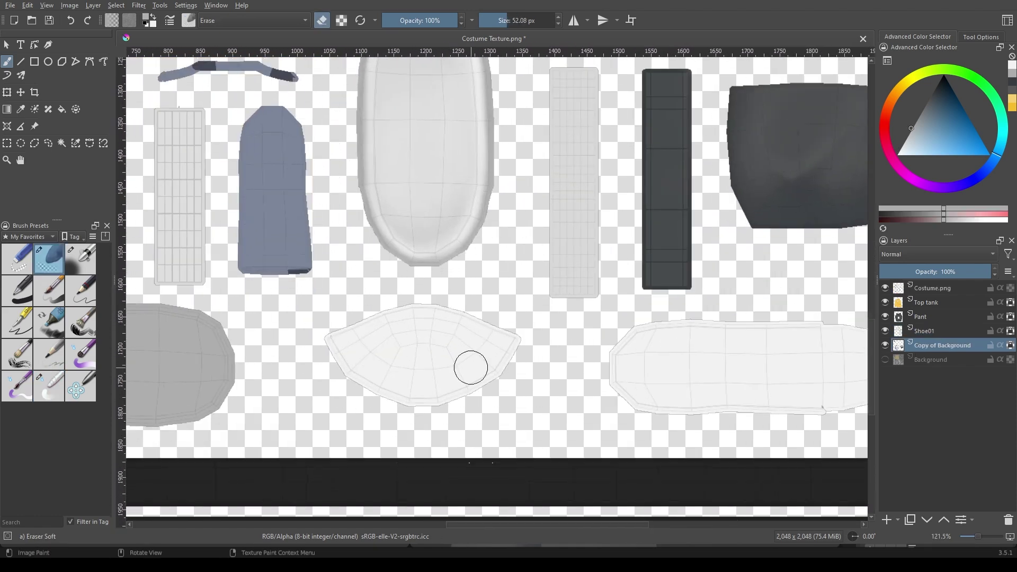
pyautogui.moveTo(354, 348); pyautogui.dragTo(495, 335)
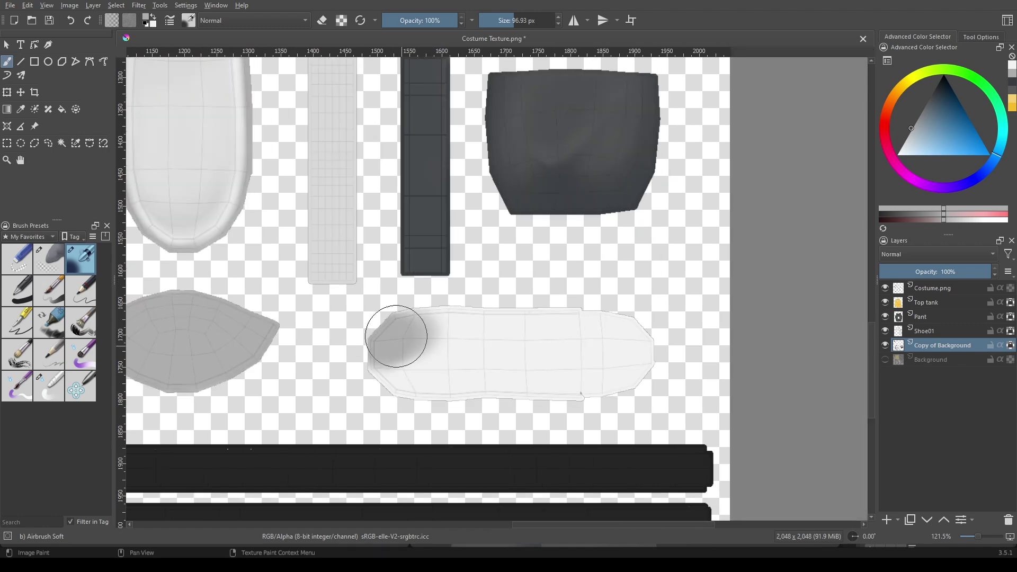
pyautogui.moveTo(395, 336); pyautogui.dragTo(367, 362)
pyautogui.scroll(-8, 538, 315)
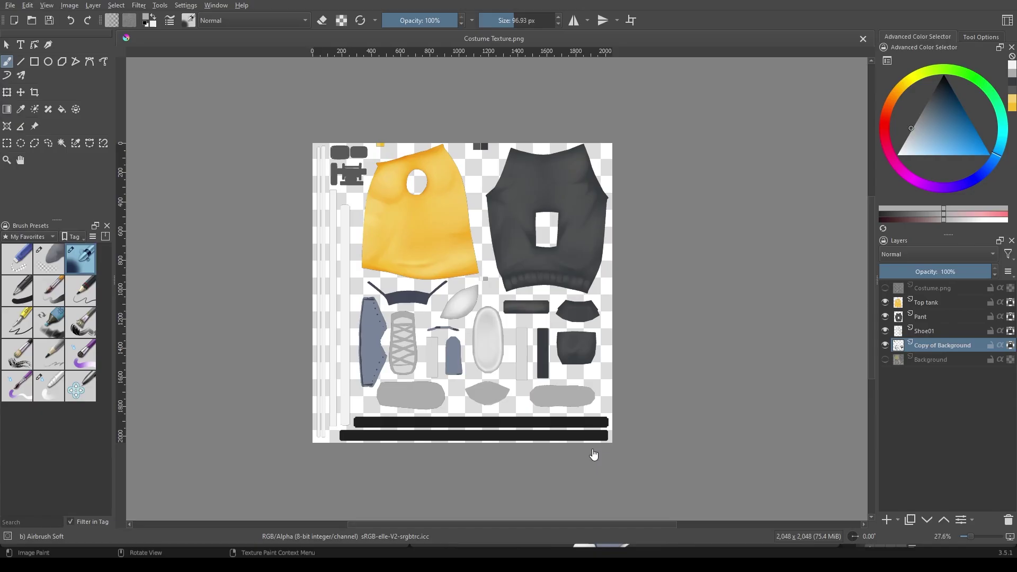
pyautogui.scroll(2, 530, 370)
pyautogui.scroll(2, 476, 317)
pyautogui.scroll(2, 513, 261)
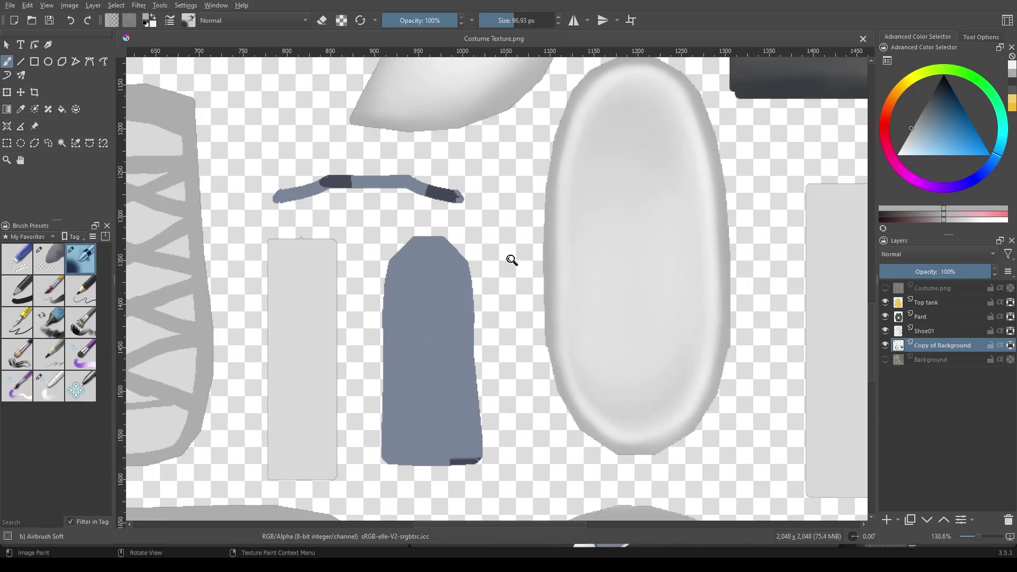
pyautogui.scroll(2, 508, 308)
pyautogui.scroll(-1, 507, 308)
pyautogui.scroll(2, 363, 295)
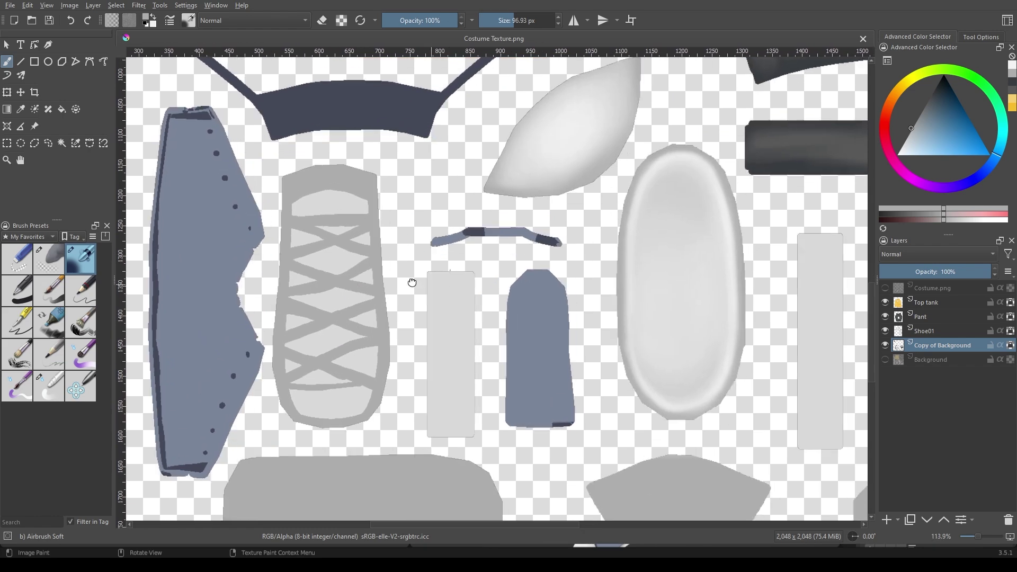
pyautogui.scroll(2, 411, 283)
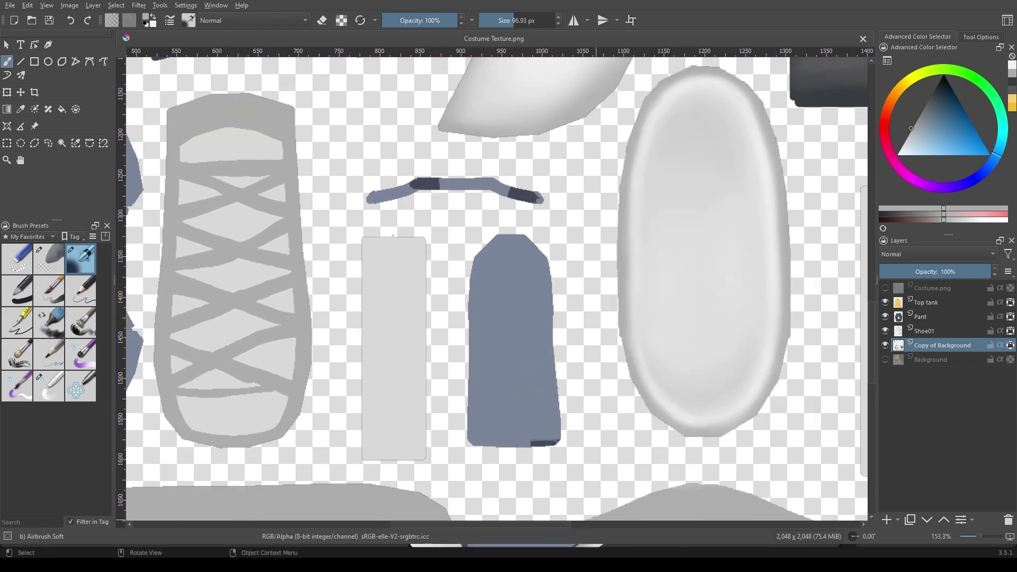
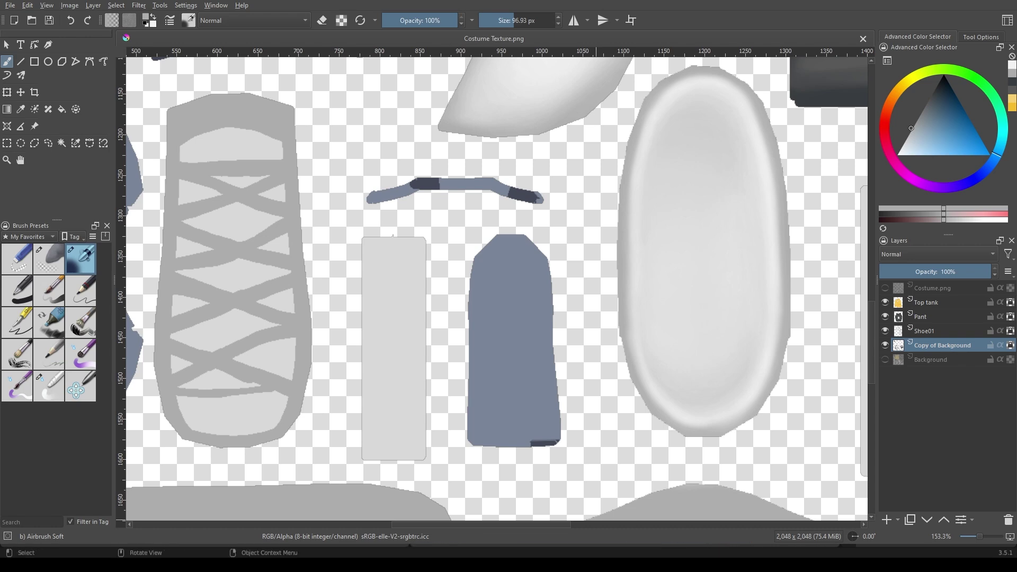
# Enclose the laced grey shoe piece in a polygon selection
pyautogui.scroll(-2, 508, 340)
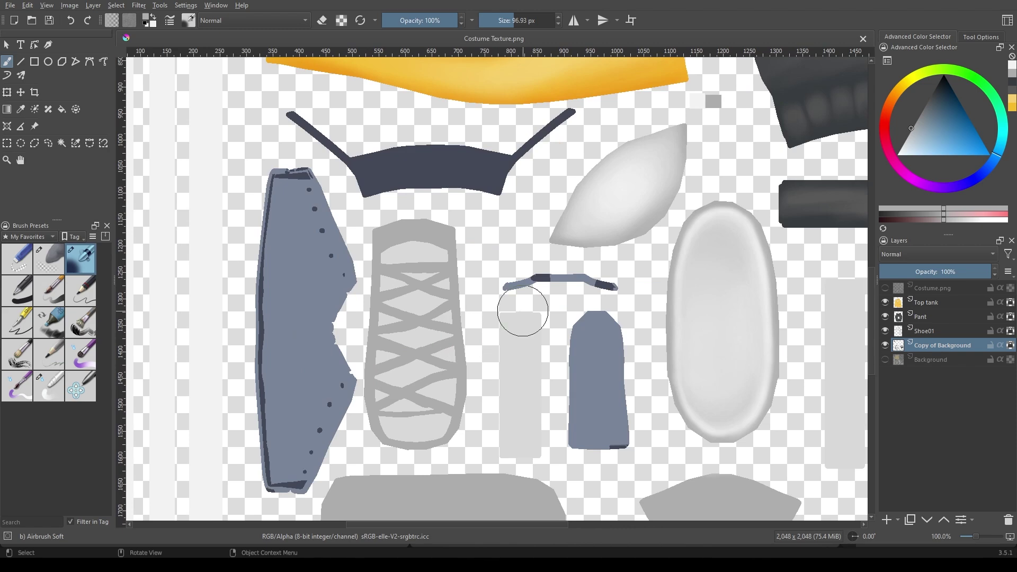
pyautogui.moveTo(522, 306); pyautogui.dragTo(472, 258)
pyautogui.scroll(1, 472, 258)
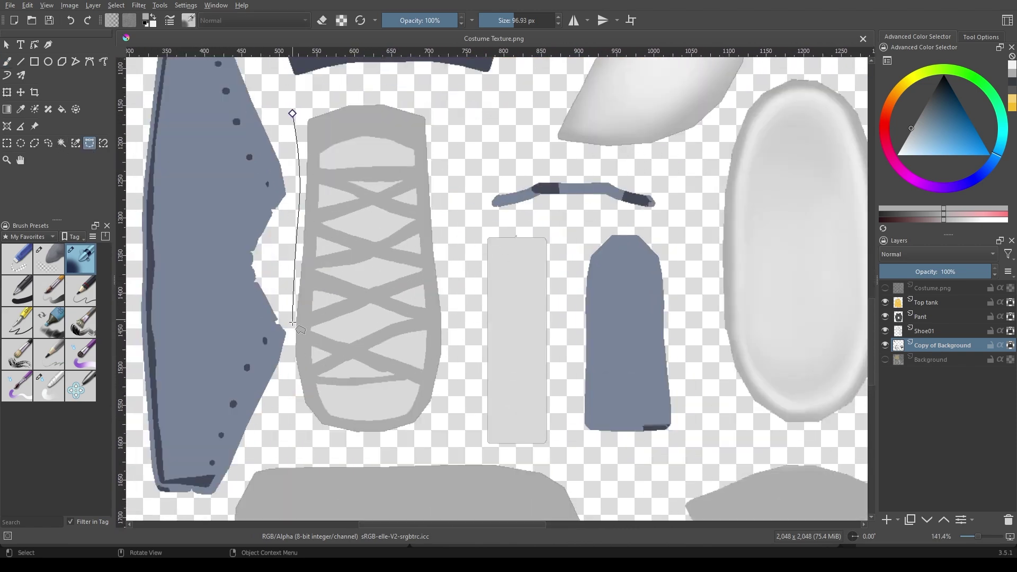
pyautogui.click(293, 113)
pyautogui.scroll(-1, 292, 113)
pyautogui.scroll(-1, 371, 265)
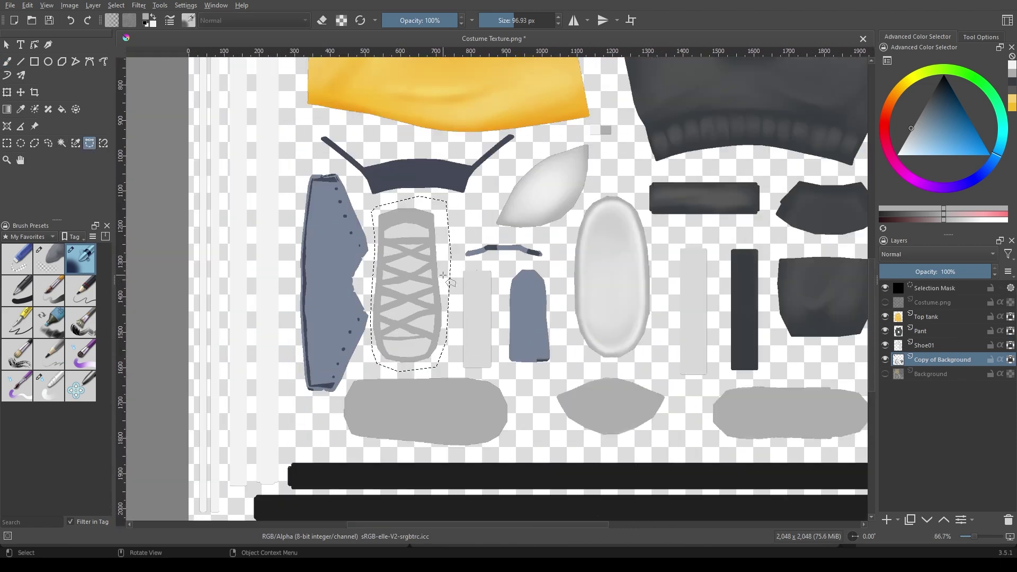
pyautogui.scroll(1, 371, 265)
# Airbrush grey shading along both edges of the top light band with a smaller brush
pyautogui.press('b')
pyautogui.scroll(3, 398, 284)
pyautogui.scroll(2, 335, 263)
pyautogui.press('[')
pyautogui.press('[')
pyautogui.press('[')
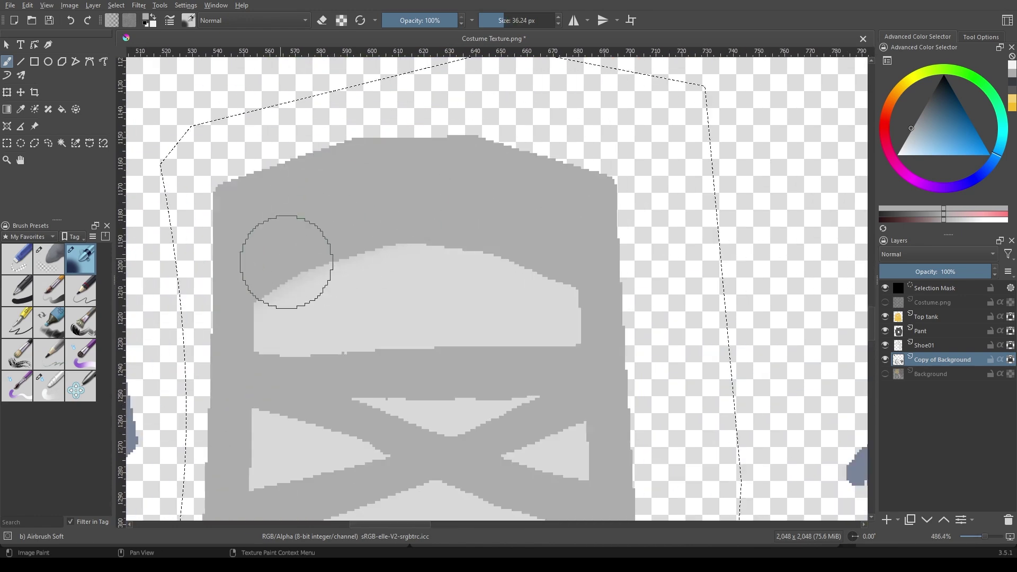
pyautogui.scroll(1, 286, 258)
pyautogui.moveTo(408, 200); pyautogui.dragTo(285, 249)
pyautogui.scroll(-1, 285, 249)
pyautogui.moveTo(758, 272)
pyautogui.mouseDown()
pyautogui.moveTo(279, 369)
pyautogui.moveTo(322, 309)
pyautogui.mouseUp()
# Shade the edges of the bottom light band with a reduced airbrush
pyautogui.press('[')
pyautogui.scroll(-2, 322, 309)
pyautogui.scroll(-2, 261, 420)
pyautogui.press('[')
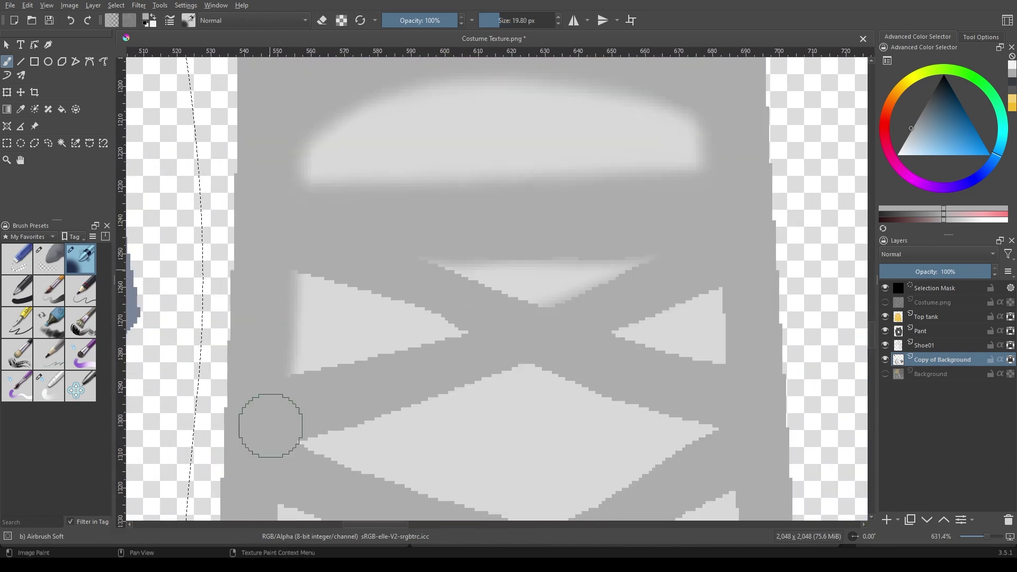
pyautogui.scroll(-3, 631, 217)
pyautogui.scroll(-2, 358, 411)
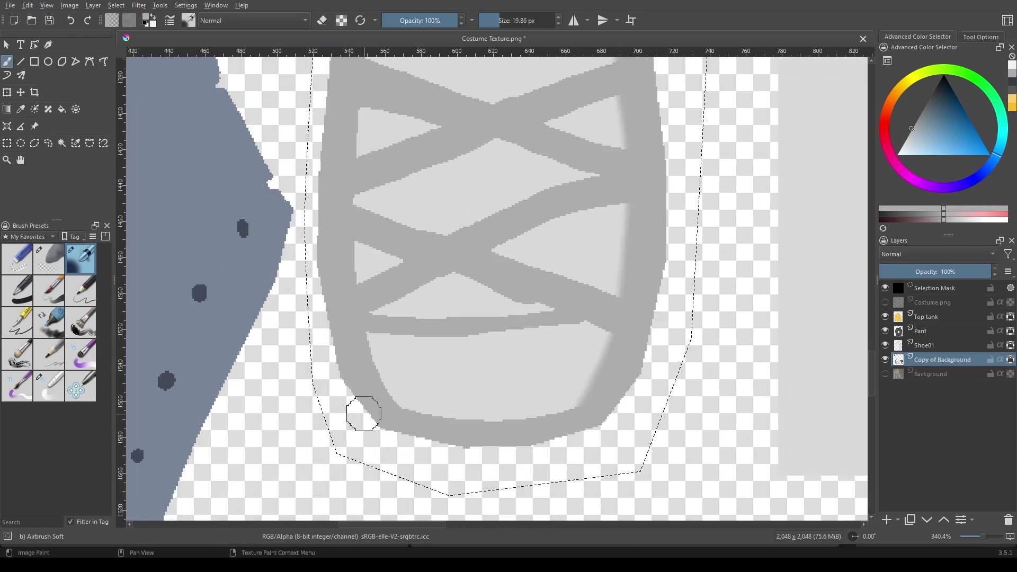
pyautogui.press(']')
pyautogui.scroll(2, 379, 402)
pyautogui.moveTo(358, 411)
pyautogui.mouseDown()
pyautogui.moveTo(577, 408)
pyautogui.moveTo(572, 468)
pyautogui.mouseUp()
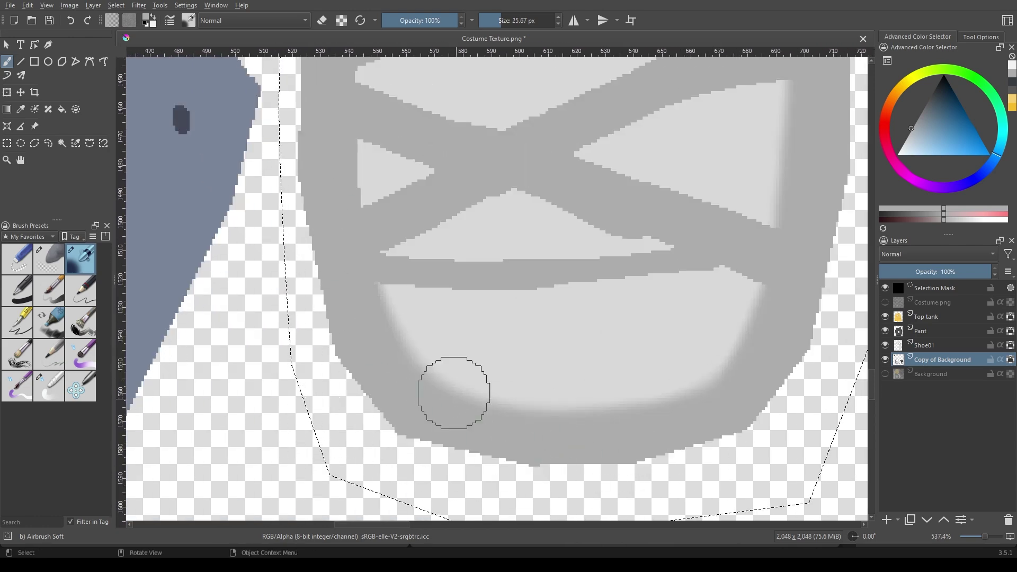
# Soften the edges of the crossed lace bands with an even smaller airbrush
pyautogui.scroll(-2, 454, 392)
pyautogui.scroll(3, 371, 152)
pyautogui.scroll(3, 382, 317)
pyautogui.scroll(2, 353, 306)
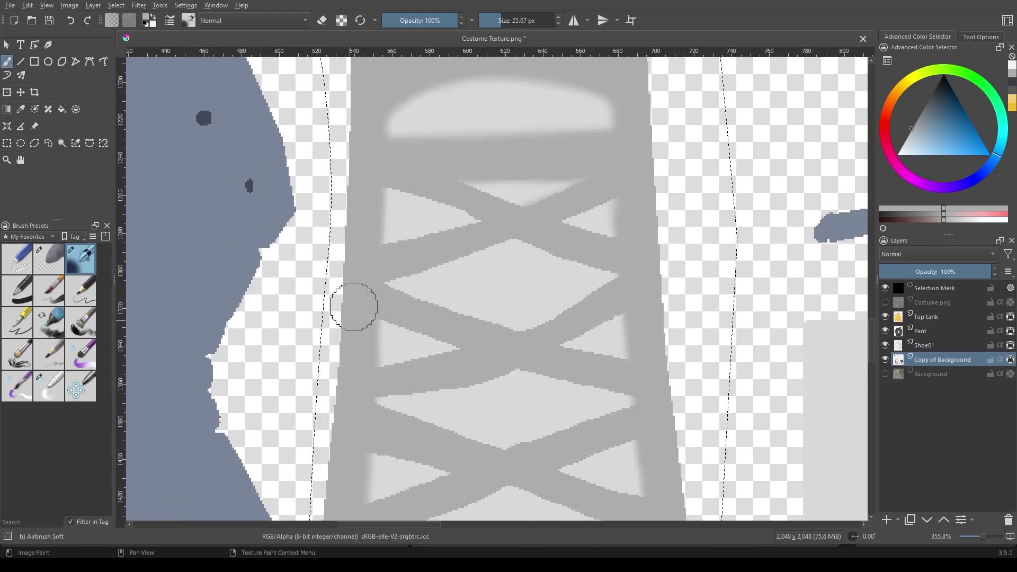
pyautogui.scroll(2, 363, 288)
pyautogui.press('[')
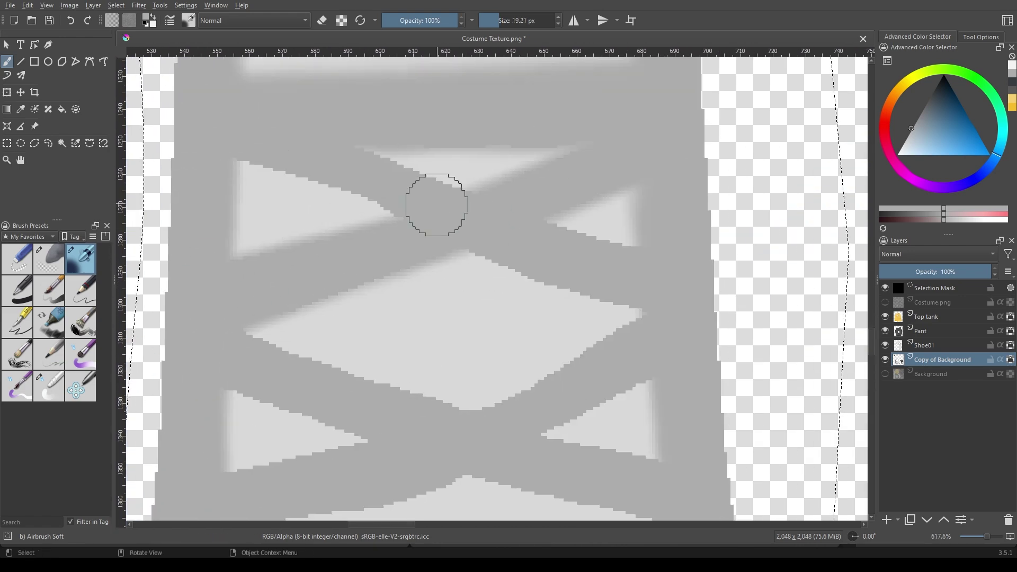
pyautogui.scroll(-2, 653, 318)
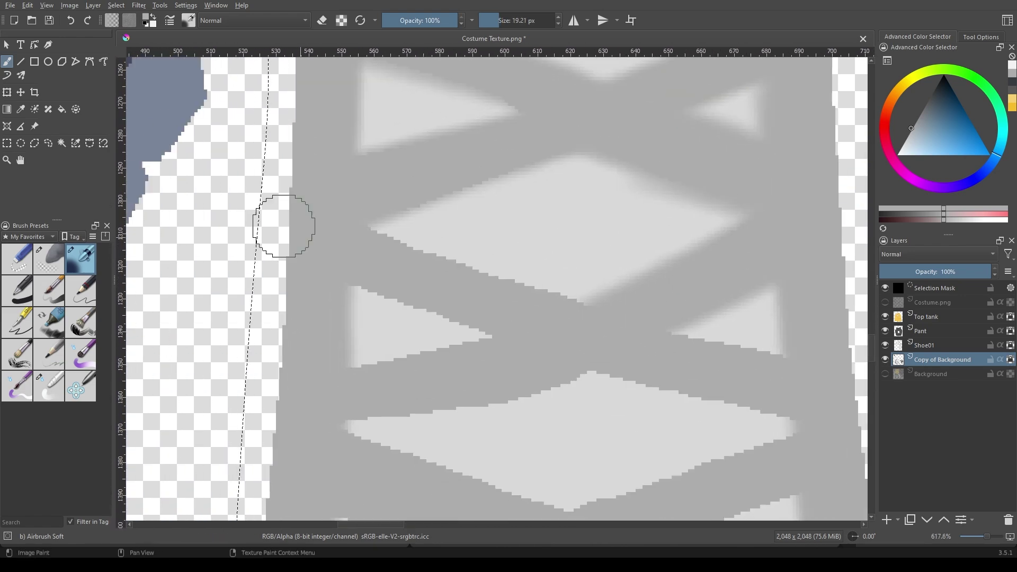
pyautogui.hscroll(-2, 282, 223)
pyautogui.scroll(-1, 494, 306)
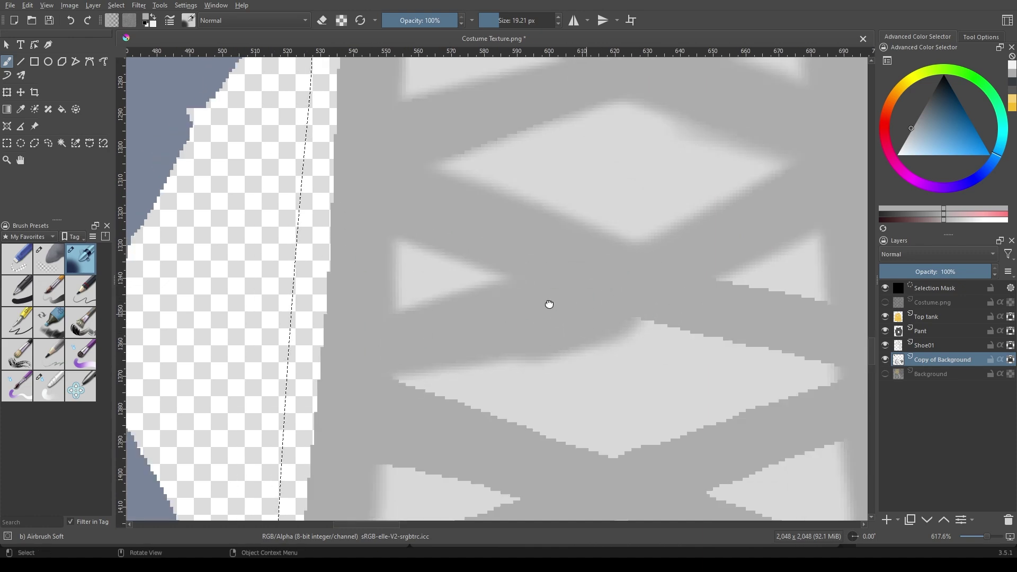
pyautogui.hscroll(2, 549, 304)
pyautogui.scroll(-2, 465, 238)
pyautogui.hscroll(2, 290, 282)
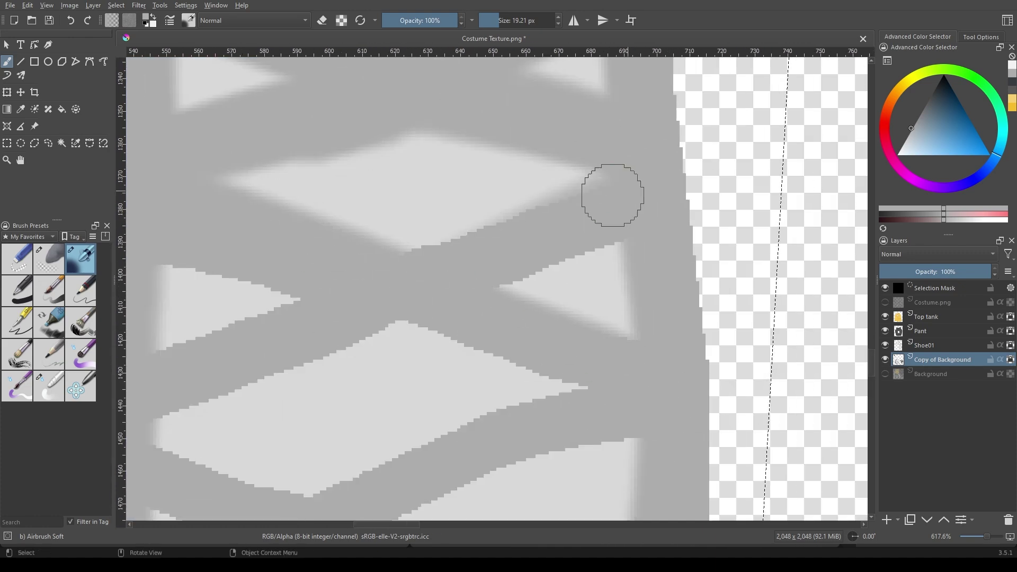
pyautogui.hscroll(-3, 522, 254)
pyautogui.scroll(-3, 773, 212)
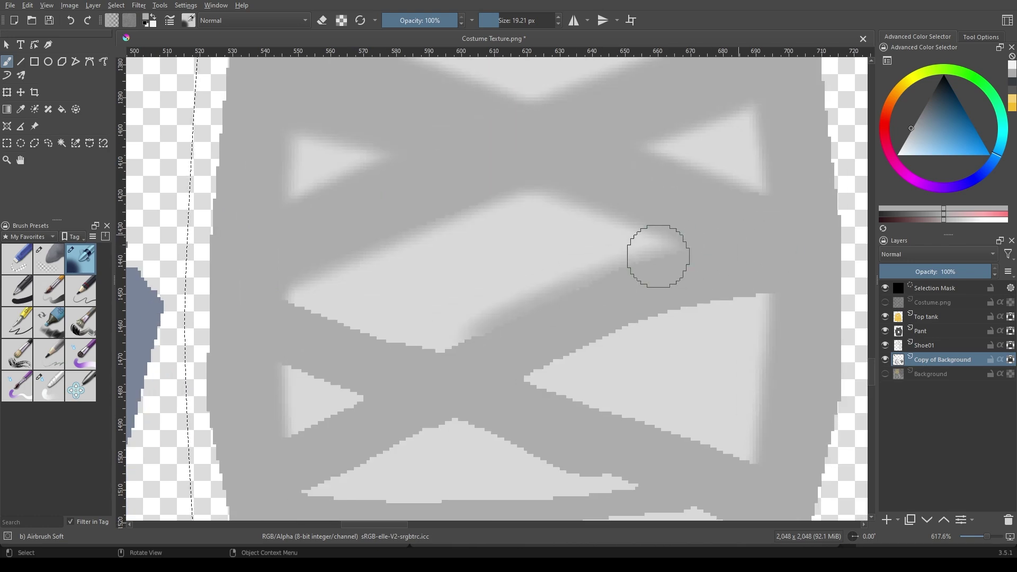
pyautogui.hscroll(-2, 471, 325)
pyautogui.scroll(-3, 651, 343)
pyautogui.hscroll(3, 652, 343)
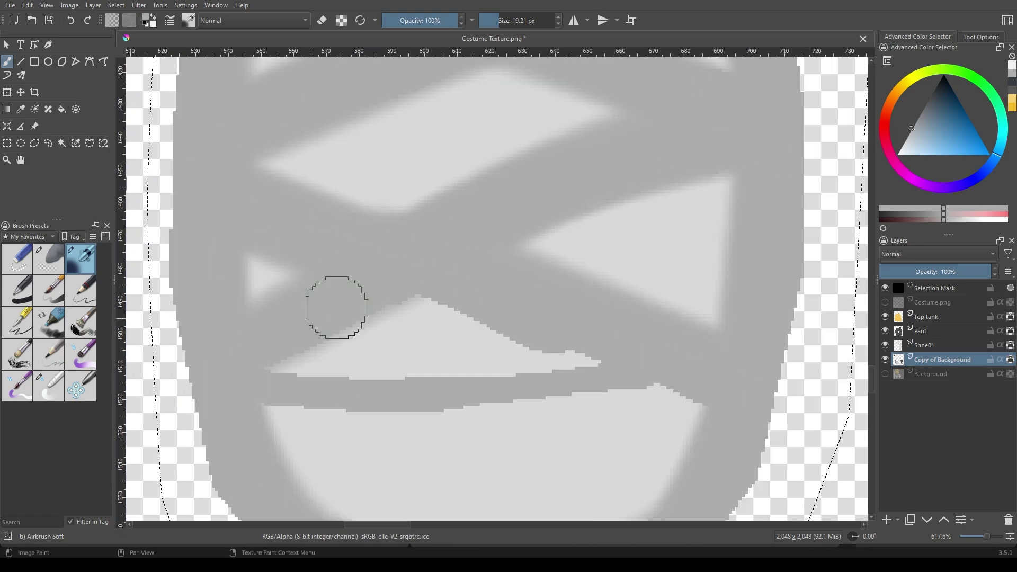
pyautogui.moveTo(336, 307)
pyautogui.mouseDown()
pyautogui.moveTo(642, 368)
pyautogui.moveTo(585, 385)
pyautogui.moveTo(515, 340)
pyautogui.mouseUp()
# Blend the airbrushed shading with a smaller Blender Basic brush
pyautogui.scroll(-6, 515, 340)
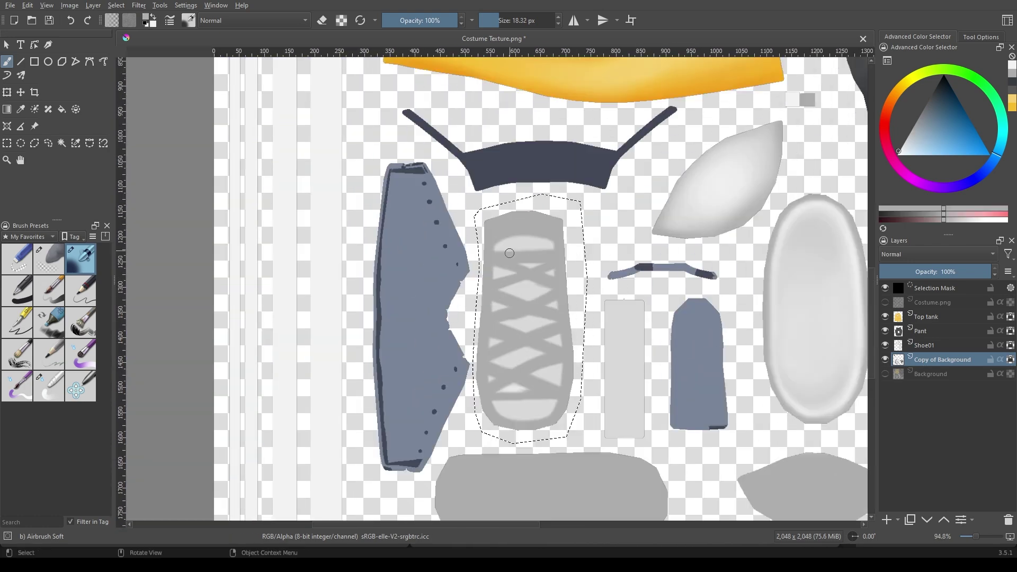
pyautogui.scroll(3, 509, 252)
pyautogui.press('/')
pyautogui.scroll(2, 386, 262)
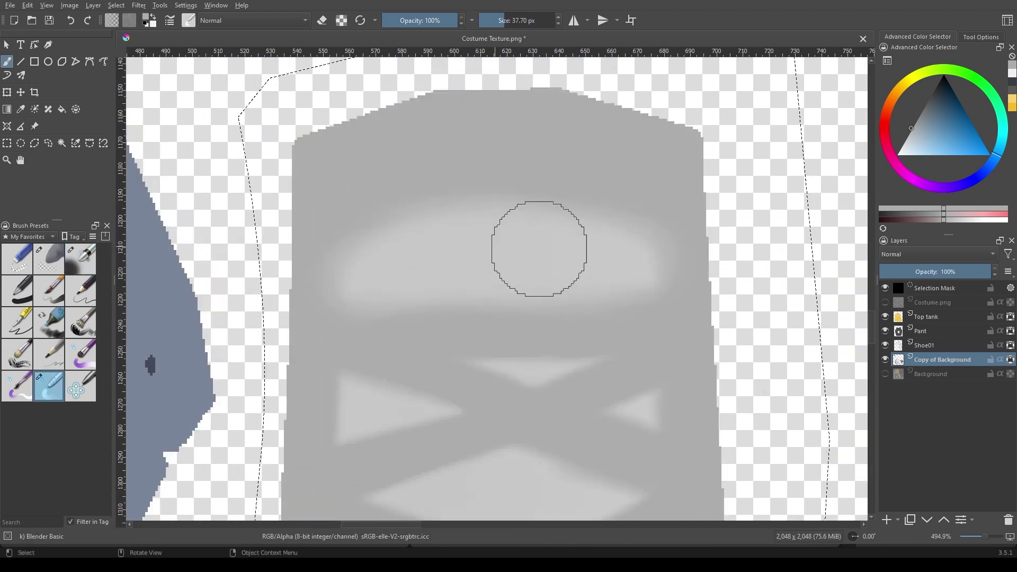
pyautogui.press('[')
pyautogui.press('[')
pyautogui.press('[')
pyautogui.scroll(-3, 387, 254)
pyautogui.scroll(-2, 413, 287)
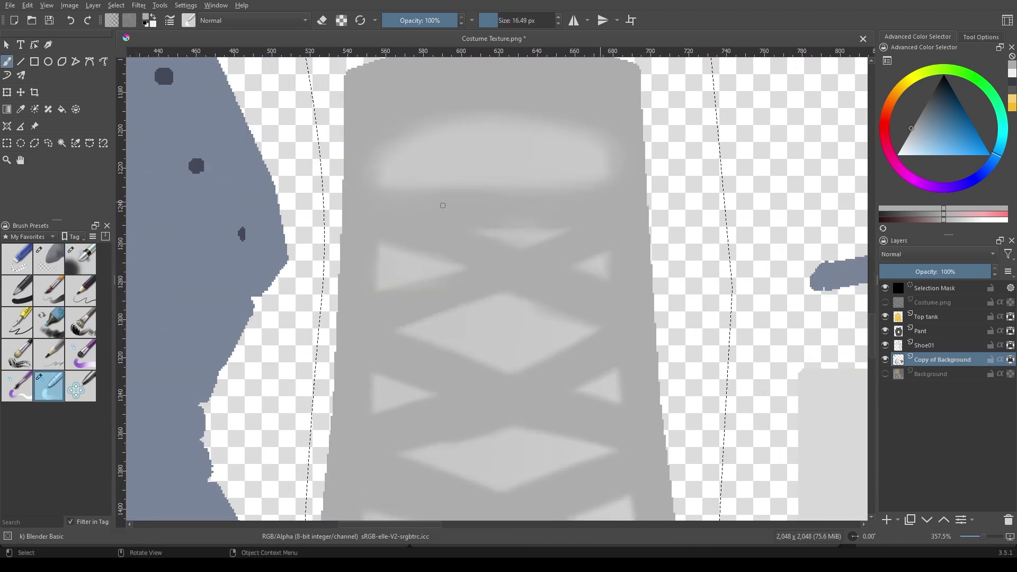
# Return to Airbrush Soft at a larger size to add more shading
pyautogui.press('/')
pyautogui.scroll(1, 487, 231)
pyautogui.press('[')
pyautogui.press('[')
pyautogui.press('[')
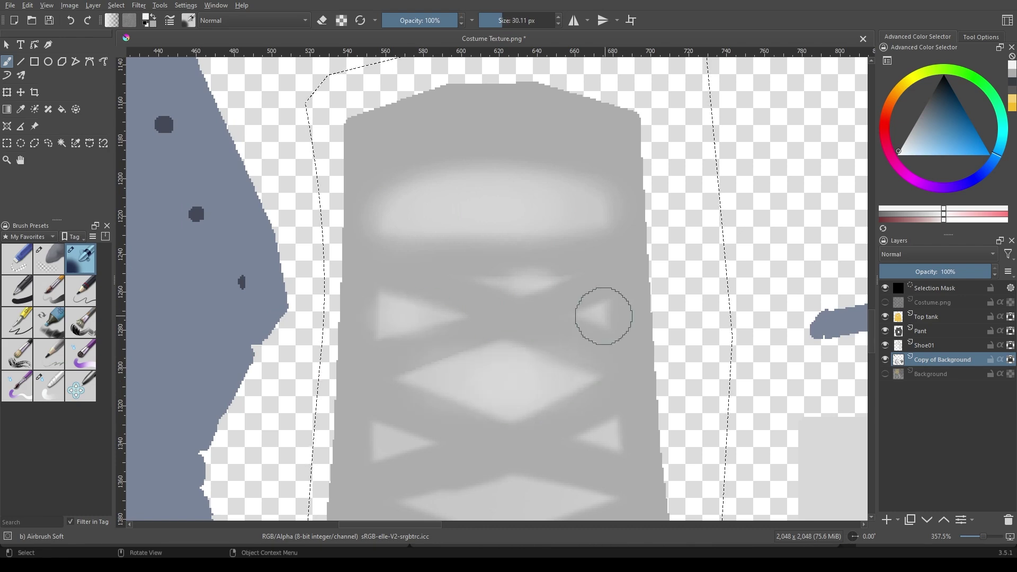
pyautogui.scroll(-7, 473, 381)
pyautogui.press(']')
pyautogui.press(']')
pyautogui.scroll(-3, 587, 407)
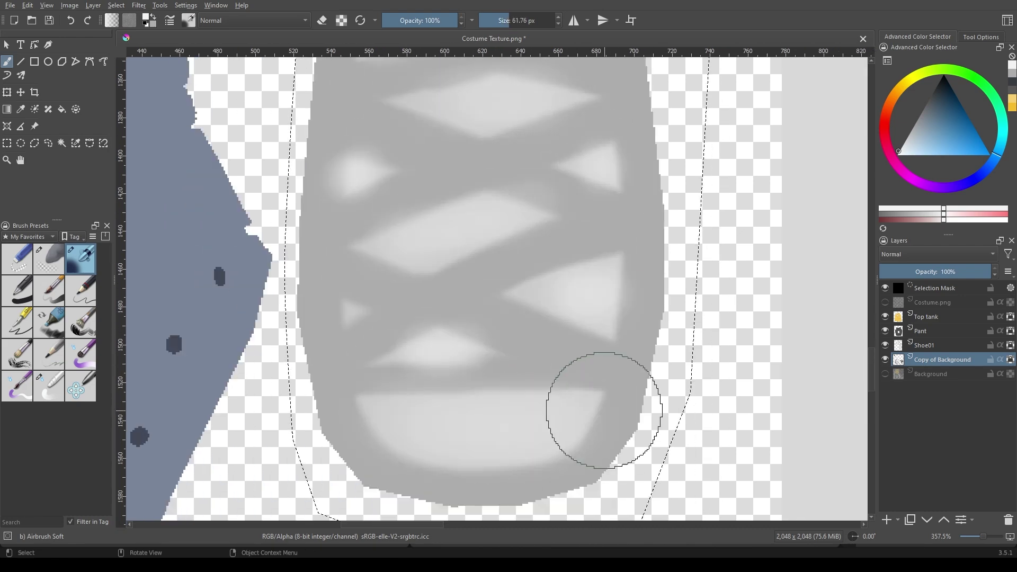
pyautogui.scroll(-4, 386, 306)
# Blend the shading again with an enlarged Blender Basic brush
pyautogui.press('/')
pyautogui.scroll(2, 306, 215)
pyautogui.scroll(1, 362, 278)
pyautogui.scroll(2, 519, 177)
pyautogui.press(']')
pyautogui.press(']')
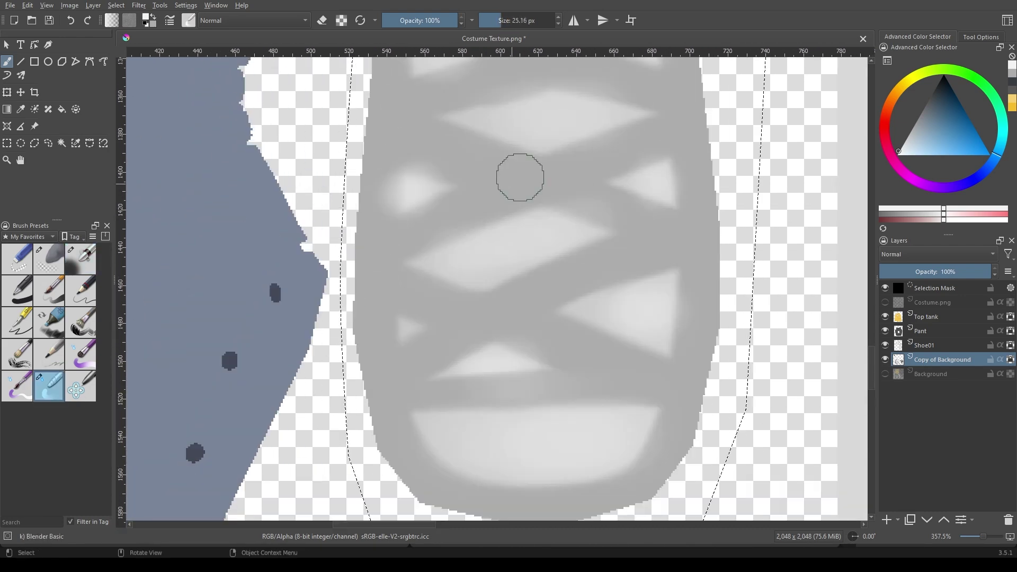
pyautogui.scroll(3, 555, 173)
pyautogui.scroll(4, 472, 181)
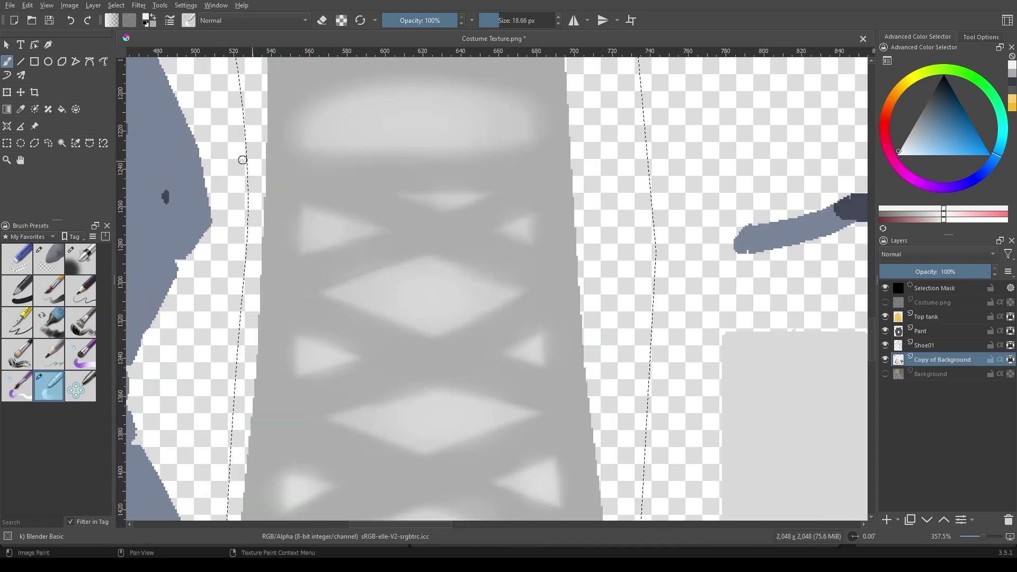
# Deselect the laced shoe piece with Ctrl+Shift+A
pyautogui.hotkey('ctrl', 'shift', 'a')
pyautogui.scroll(-8, 242, 160)
pyautogui.scroll(2, 324, 269)
# Sample the bluish-grey of the blue shoe pieces as the current colour
pyautogui.keyDown('ctrl'); pyautogui.click(324, 268); pyautogui.keyUp('ctrl')
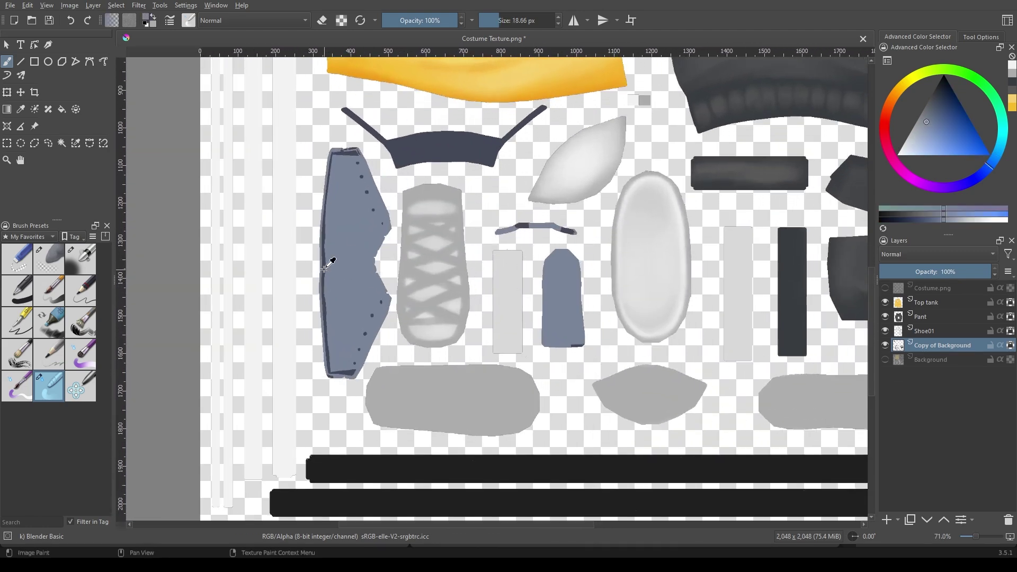
pyautogui.scroll(2, 324, 268)
pyautogui.scroll(3, 318, 256)
pyautogui.keyDown('ctrl'); pyautogui.click(318, 255); pyautogui.keyUp('ctrl')
pyautogui.scroll(-4, 372, 264)
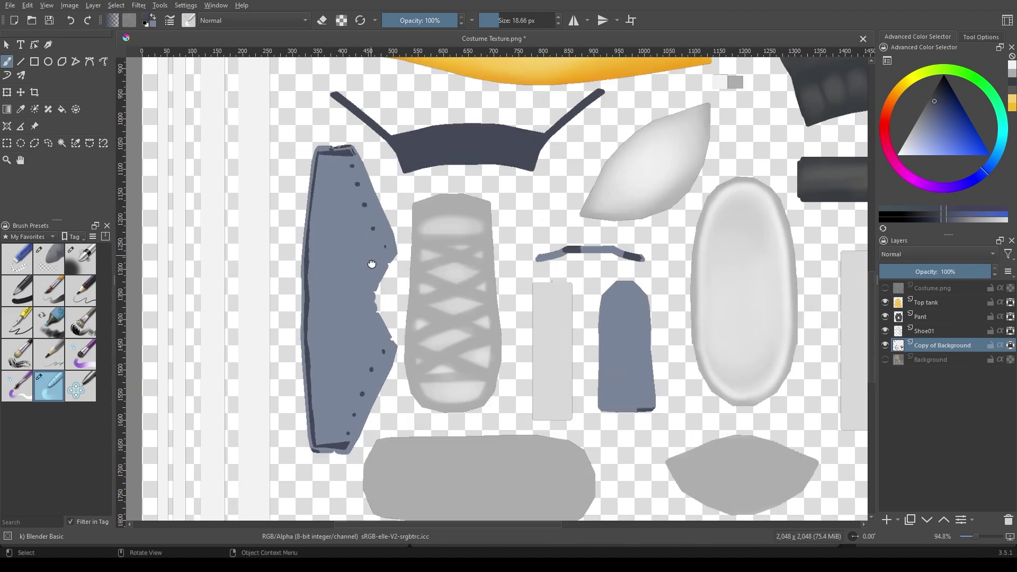
# Draw a Bezier selection around the blue shoe pieces
pyautogui.click(90, 143)
pyautogui.click(296, 198)
pyautogui.click(301, 502)
pyautogui.click(352, 482)
pyautogui.click(399, 395)
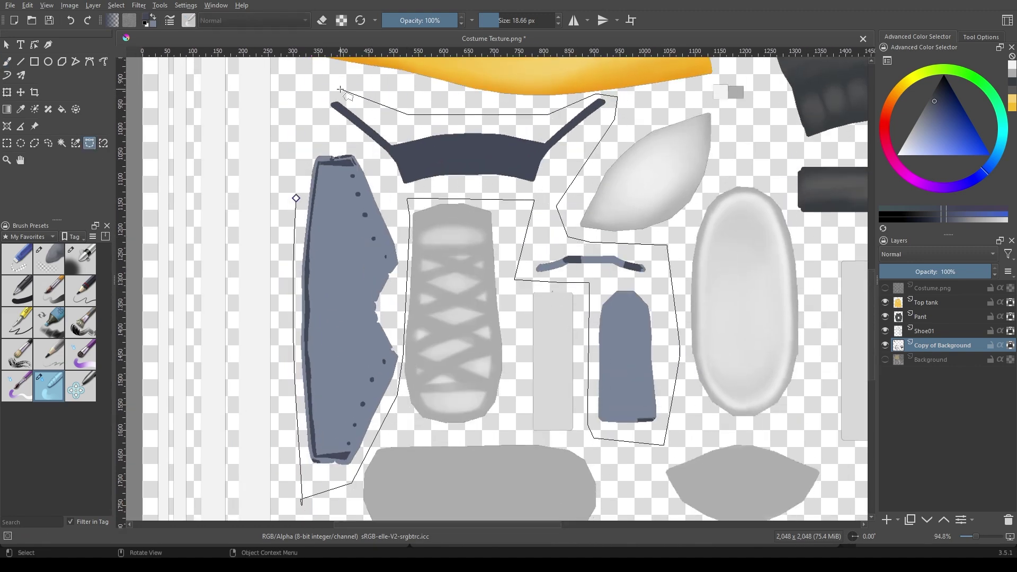
pyautogui.click(340, 90)
pyautogui.click(310, 91)
pyautogui.click(296, 198)
# Cut the blue pieces to a new Shoe02 layer, then lasso the long side piece
pyautogui.press('1')
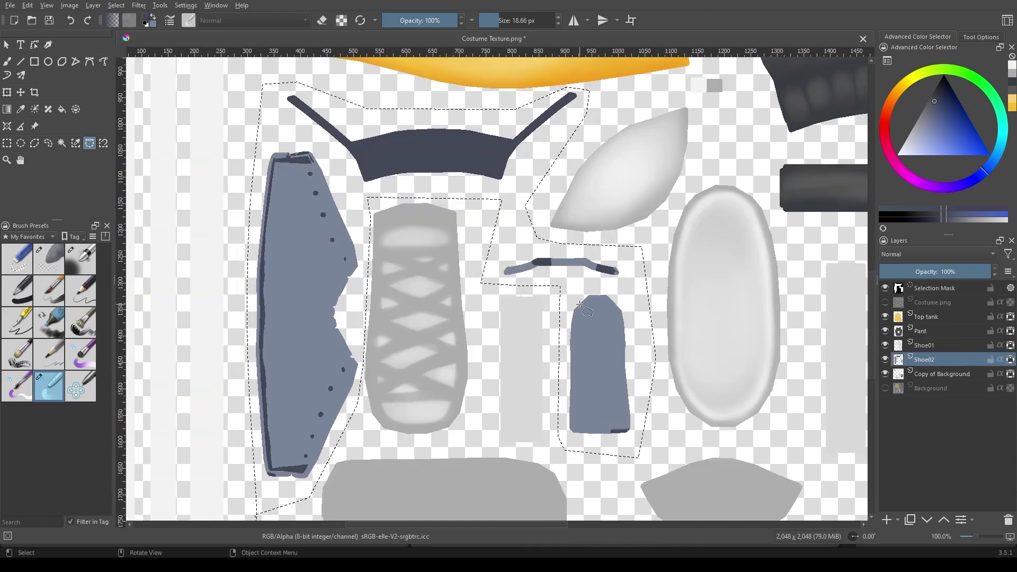
pyautogui.hotkey('ctrl', 'shift', 'a')
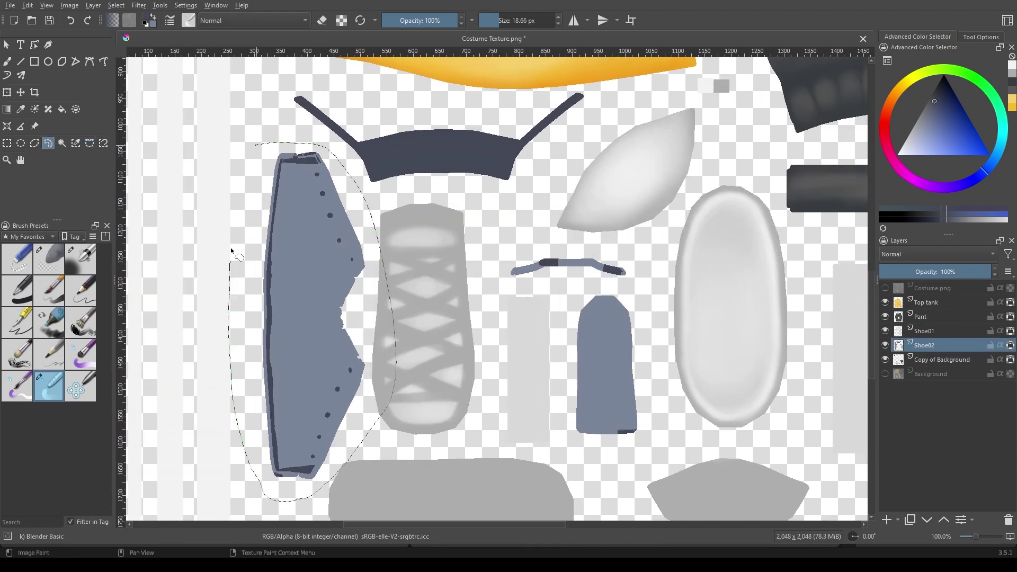
pyautogui.moveTo(231, 251); pyautogui.dragTo(241, 153)
pyautogui.scroll(2, 316, 215)
# Rotate the view so the blue side piece lies horizontal and survey it
pyautogui.press('6')
pyautogui.press('6')
pyautogui.press('6')
pyautogui.press('b')
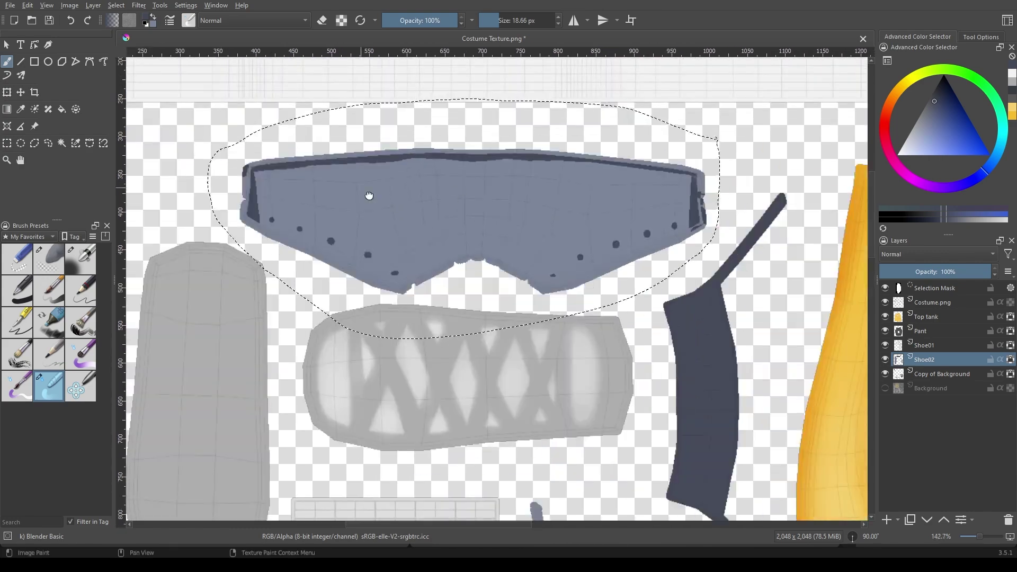
pyautogui.scroll(7, 260, 197)
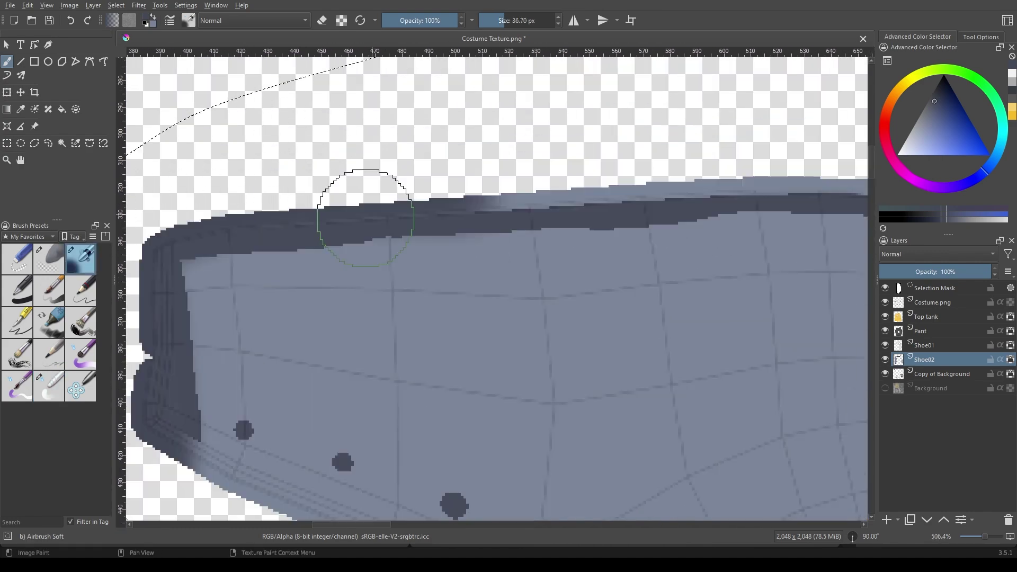
pyautogui.hscroll(10, 363, 215)
pyautogui.scroll(-1, 649, 189)
pyautogui.hscroll(5, 649, 189)
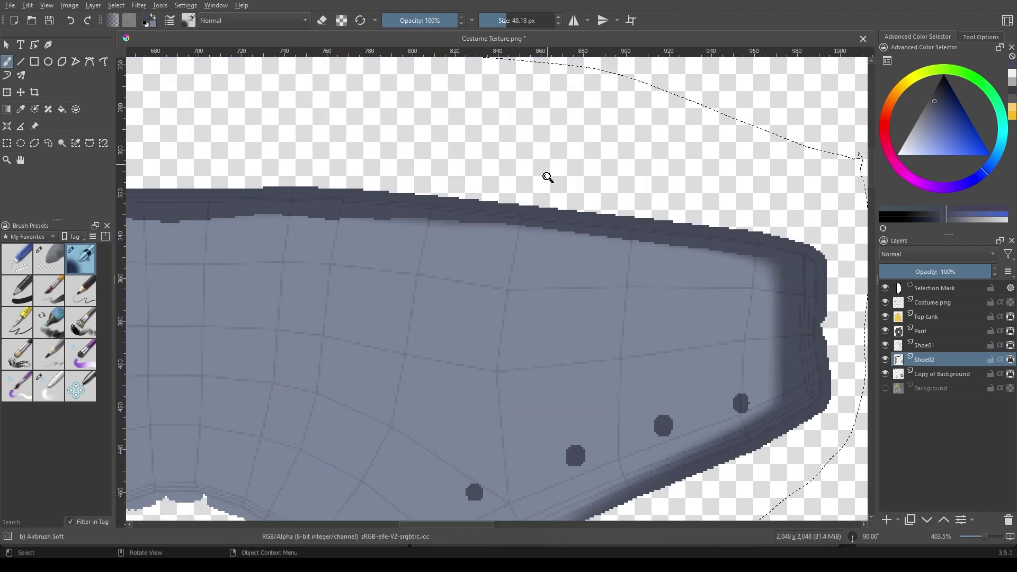
pyautogui.hscroll(-8, 545, 177)
pyautogui.scroll(1, 522, 174)
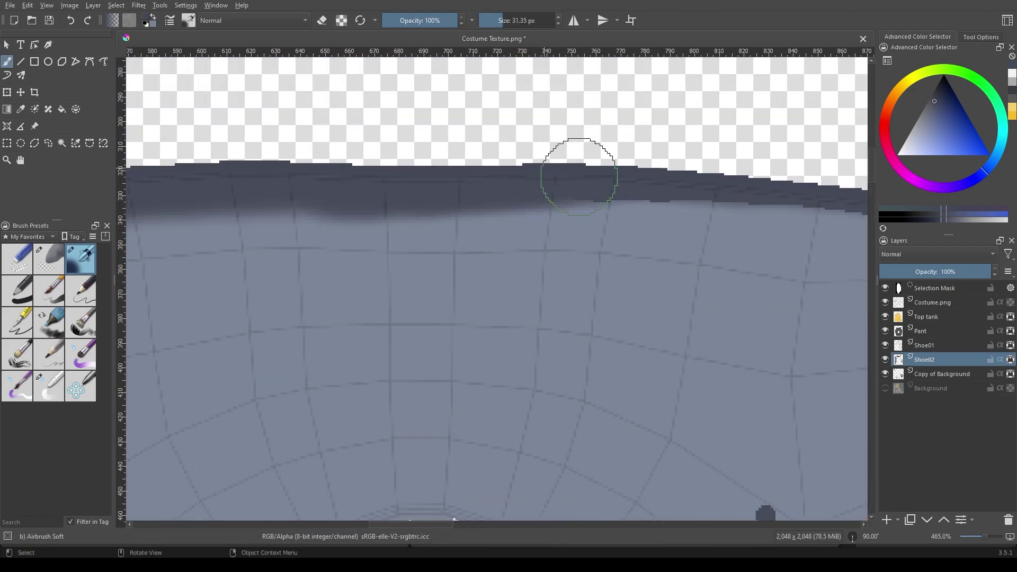
pyautogui.hscroll(-8, 574, 170)
pyautogui.scroll(-3, 283, 125)
pyautogui.scroll(4, 370, 403)
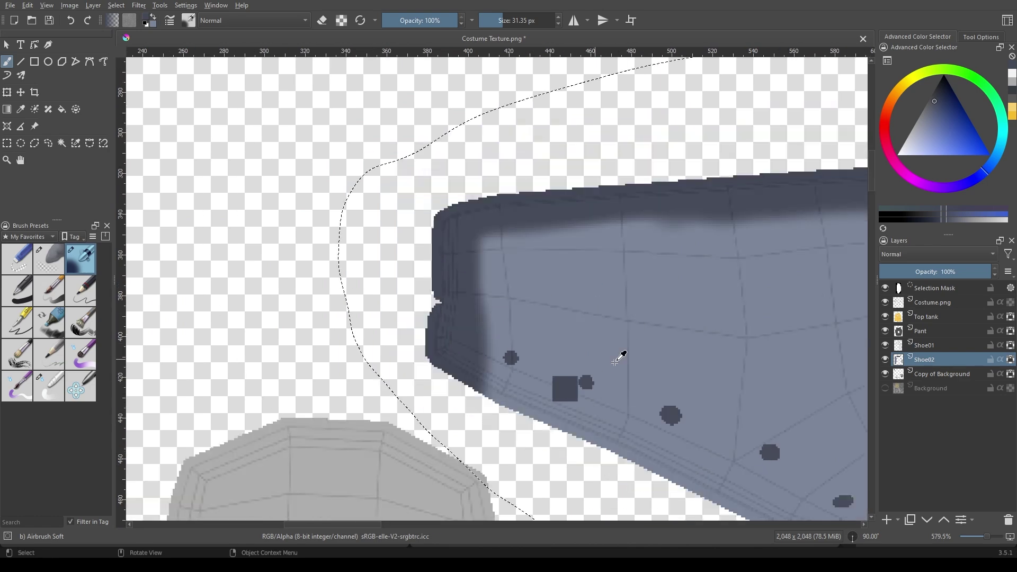
pyautogui.scroll(-6, 623, 355)
pyautogui.scroll(3, 485, 298)
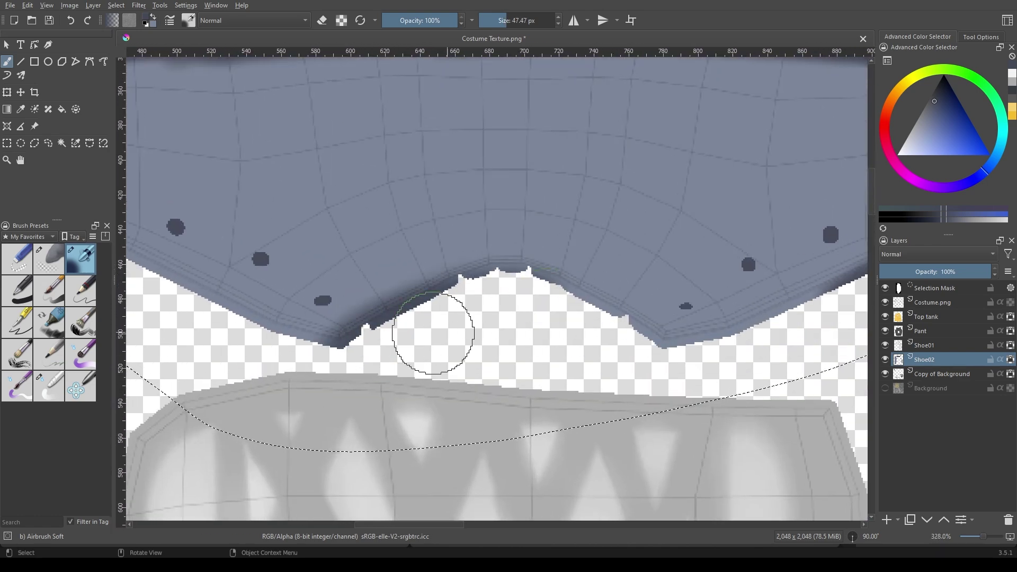
pyautogui.scroll(3, 431, 307)
pyautogui.scroll(2, 526, 277)
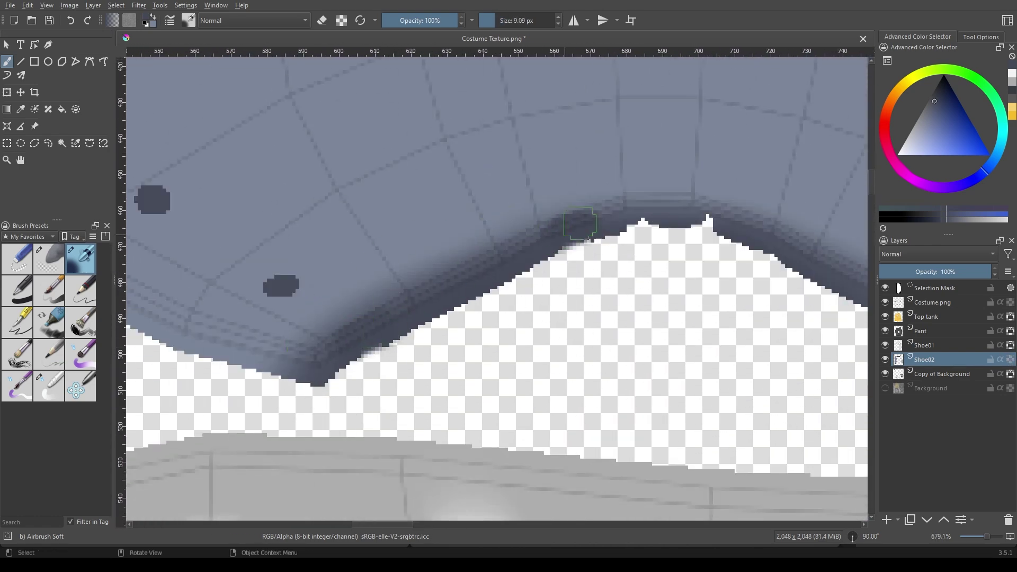
pyautogui.hscroll(5, 503, 212)
pyautogui.scroll(-2, 319, 311)
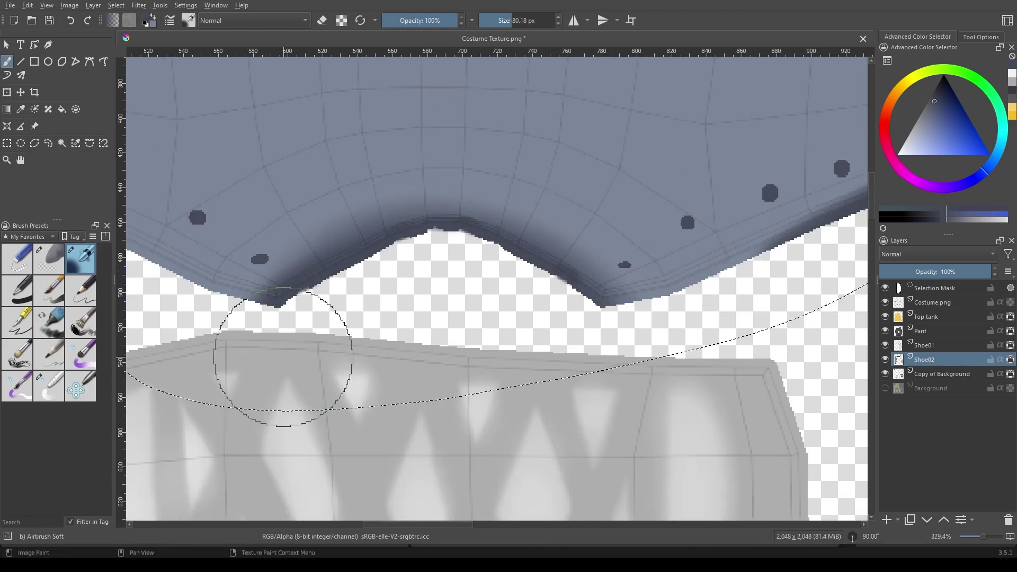
pyautogui.scroll(-4, 283, 357)
pyautogui.scroll(1, 381, 243)
pyautogui.scroll(2, 439, 290)
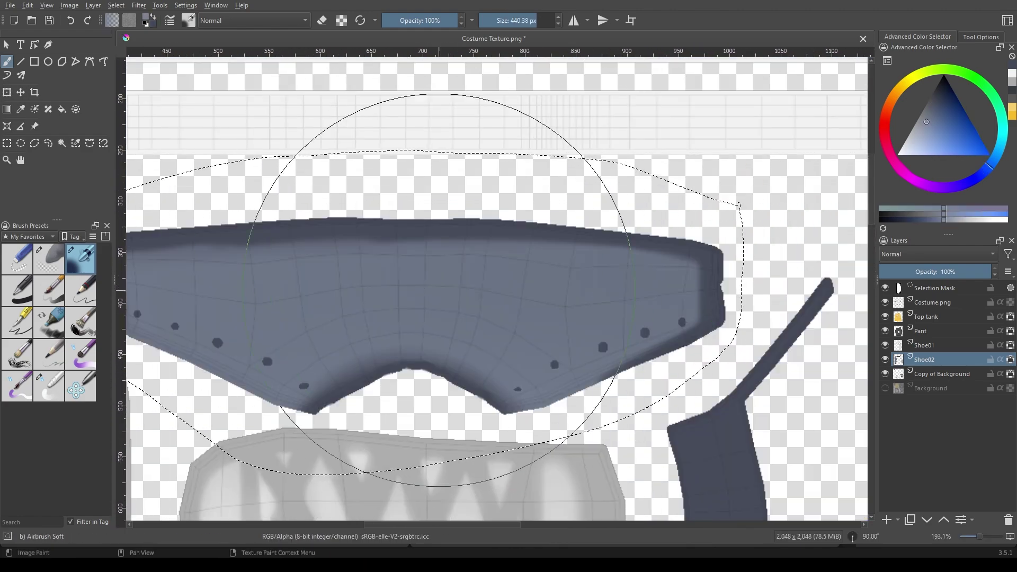
pyautogui.scroll(-1, 370, 315)
pyautogui.scroll(1, 465, 256)
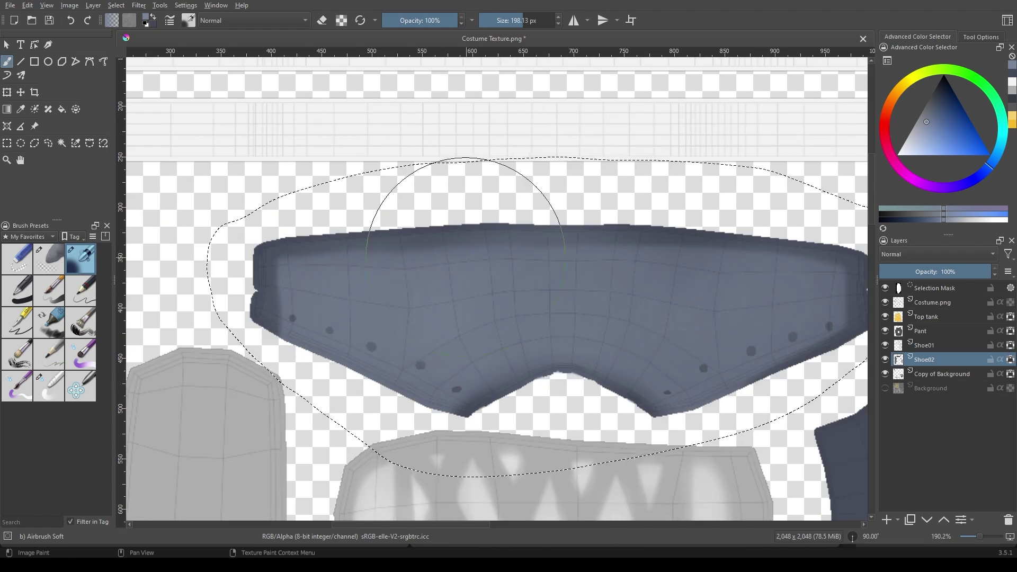
pyautogui.scroll(7, 470, 256)
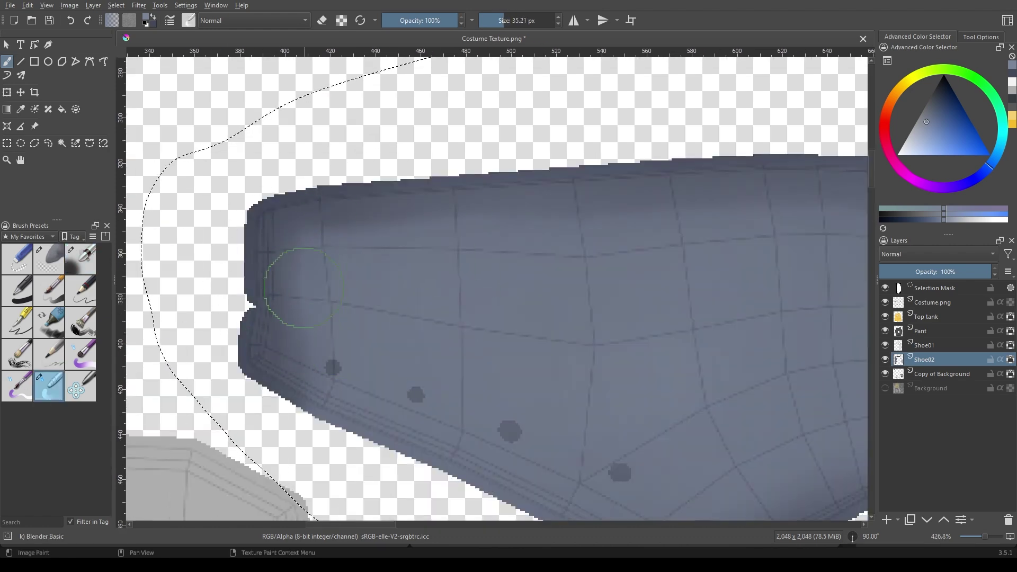
pyautogui.scroll(-5, 221, 238)
pyautogui.scroll(2, 530, 233)
pyautogui.scroll(2, 609, 235)
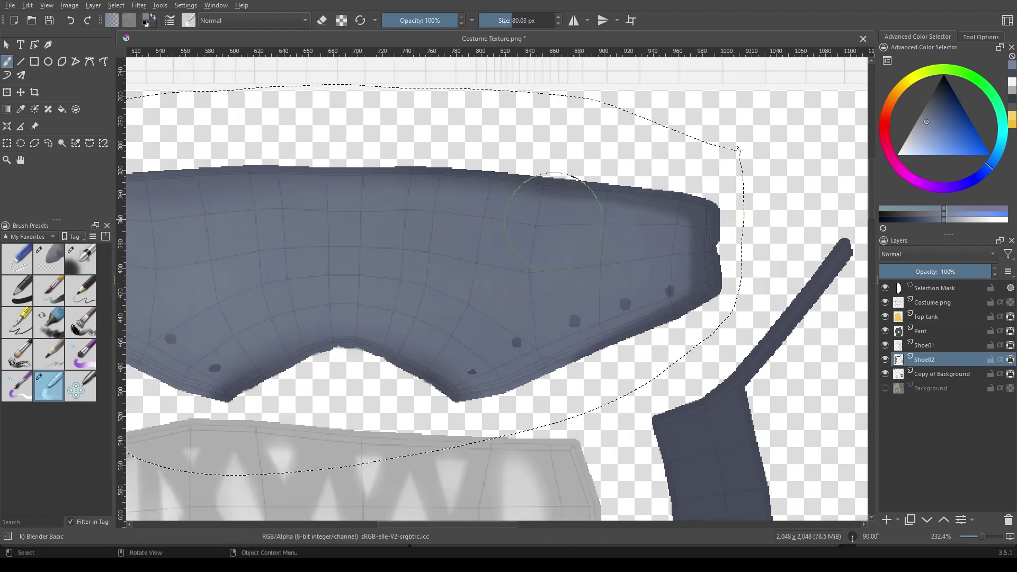
pyautogui.scroll(2, 634, 235)
pyautogui.scroll(2, 609, 265)
pyautogui.scroll(-4, 530, 212)
pyautogui.scroll(3, 419, 265)
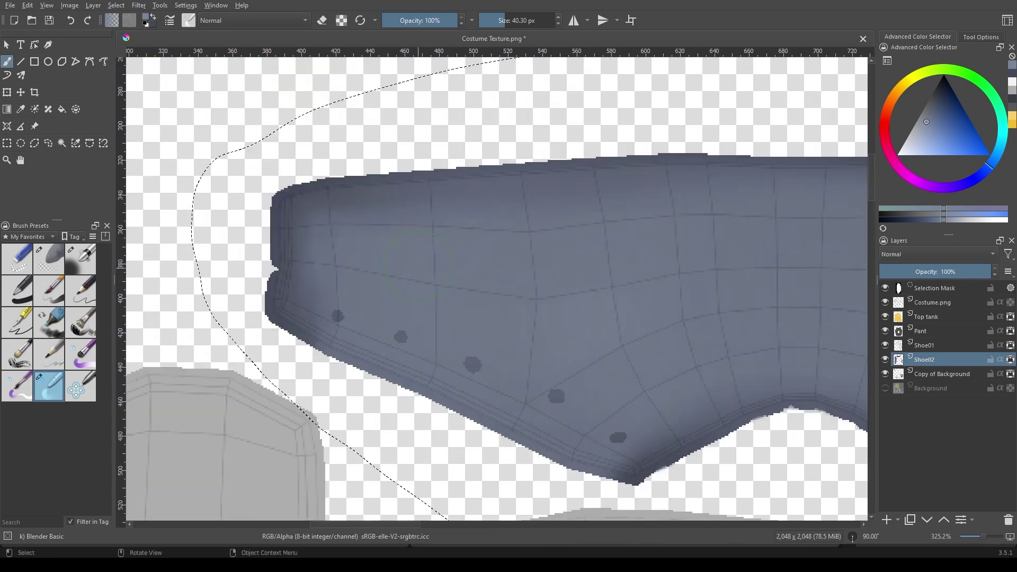
pyautogui.scroll(-2, 309, 357)
# Airbrush soft grey-blue shading over the goggle piece with a smaller Airbrush Soft
pyautogui.press('/')
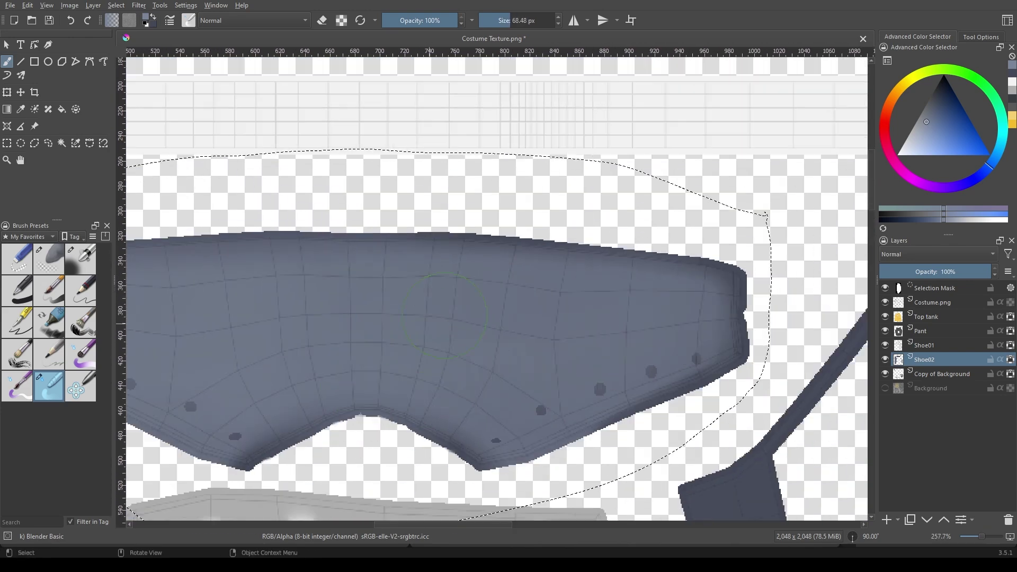
pyautogui.keyDown('ctrl'); pyautogui.click(466, 356); pyautogui.keyUp('ctrl')
pyautogui.moveTo(466, 356); pyautogui.dragTo(615, 335)
pyautogui.scroll(1, 538, 360)
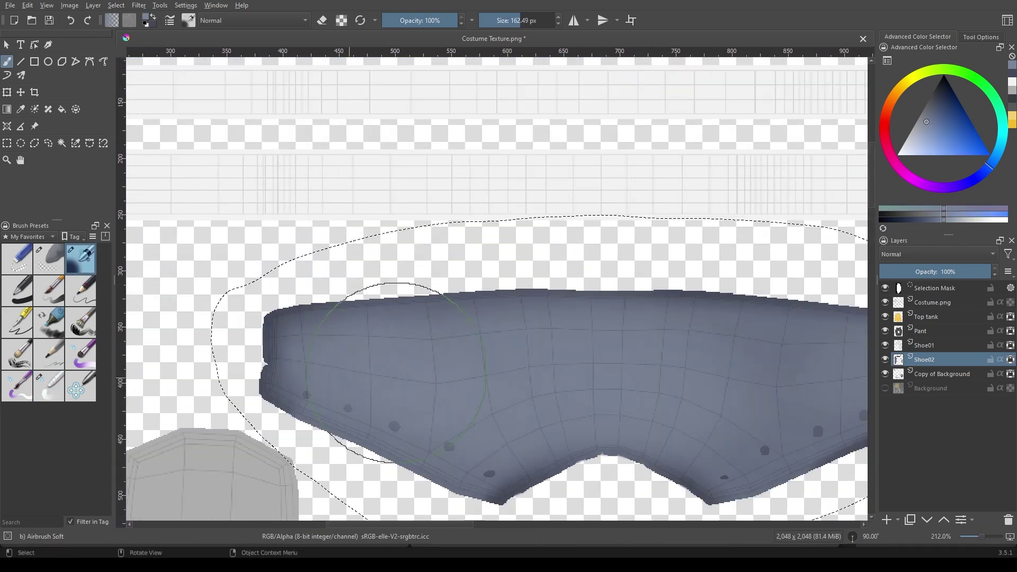
pyautogui.scroll(-1, 503, 268)
pyautogui.moveTo(503, 268); pyautogui.dragTo(603, 325)
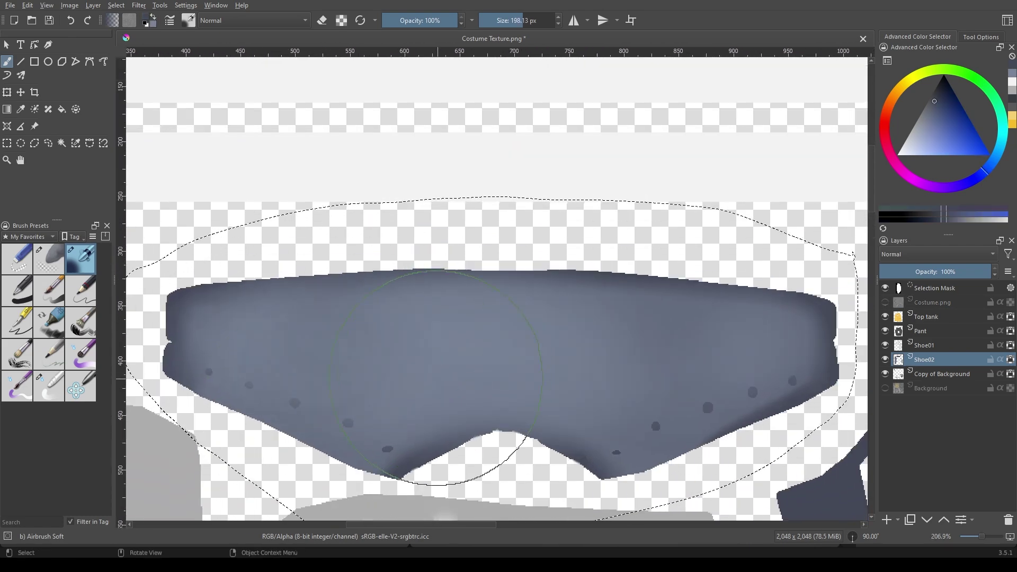
# Smooth the goggle piece's shading into a gradient with Blender Basic
pyautogui.keyDown('ctrl'); pyautogui.click(435, 377); pyautogui.keyUp('ctrl')
pyautogui.click(49, 386)
pyautogui.scroll(-3, 403, 328)
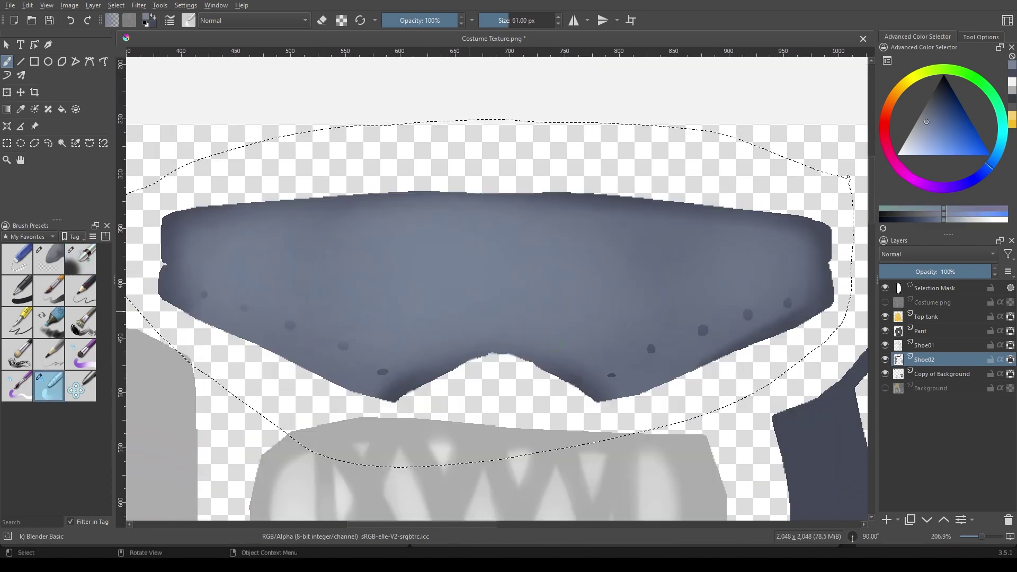
pyautogui.moveTo(715, 252); pyautogui.dragTo(658, 318)
pyautogui.moveTo(226, 318); pyautogui.dragTo(326, 344)
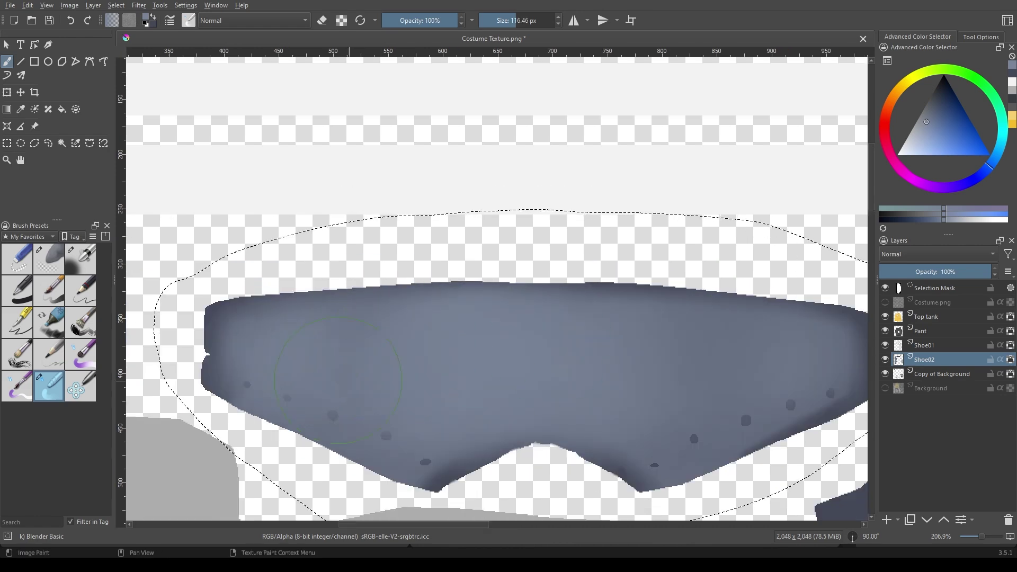
pyautogui.scroll(-2, 551, 349)
pyautogui.scroll(5, 484, 304)
# Redot the dark eyelet studs with the hard Basic-1 brush
pyautogui.click(80, 259)
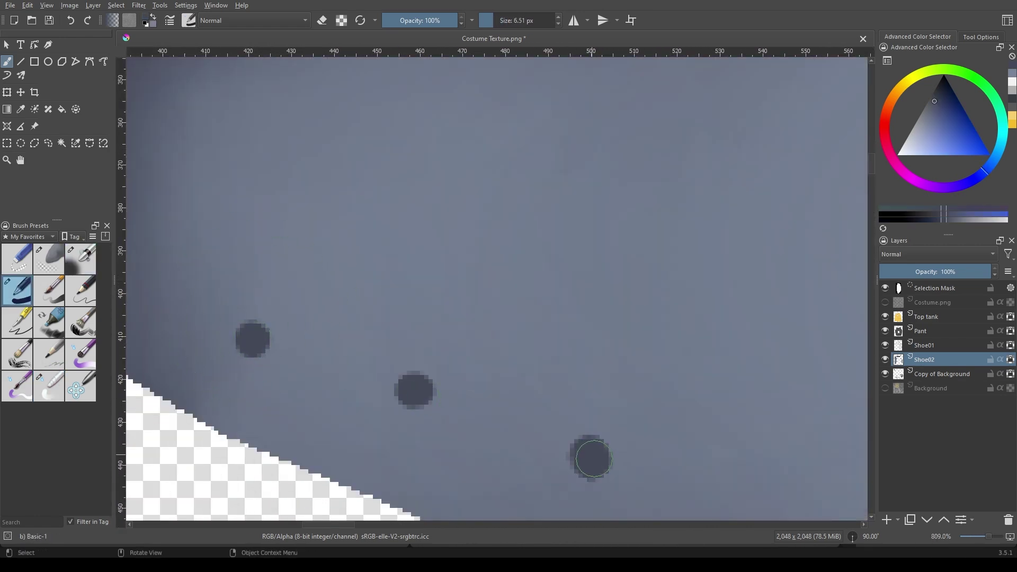
pyautogui.moveTo(593, 458); pyautogui.dragTo(336, 247)
pyautogui.click(544, 331)
pyautogui.click(690, 435)
pyautogui.scroll(-5, 690, 435)
pyautogui.scroll(6, 508, 317)
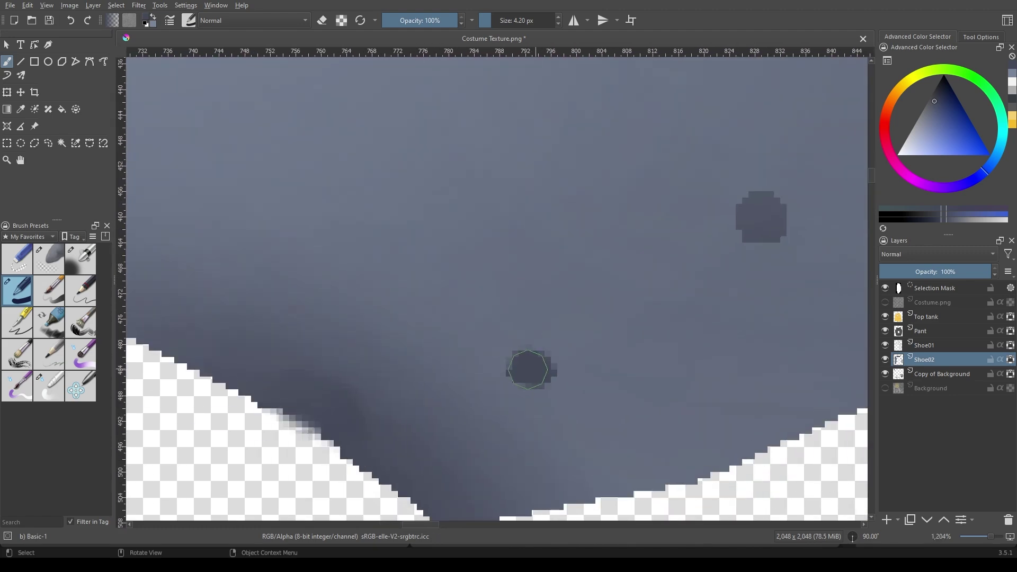
pyautogui.click(511, 325)
pyautogui.click(608, 303)
# Save the texture and check it on the sneaker model in Blender
pyautogui.scroll(-2, 629, 312)
pyautogui.scroll(-3, 582, 325)
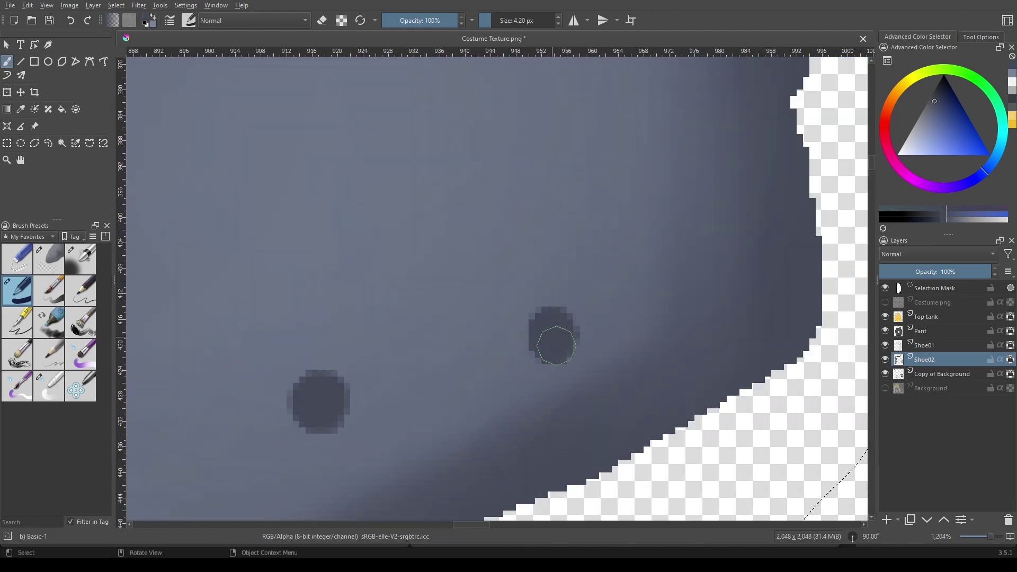
pyautogui.scroll(-4, 550, 338)
pyautogui.hotkey('ctrl', 's')
pyautogui.hotkey('alt', 'Tab')
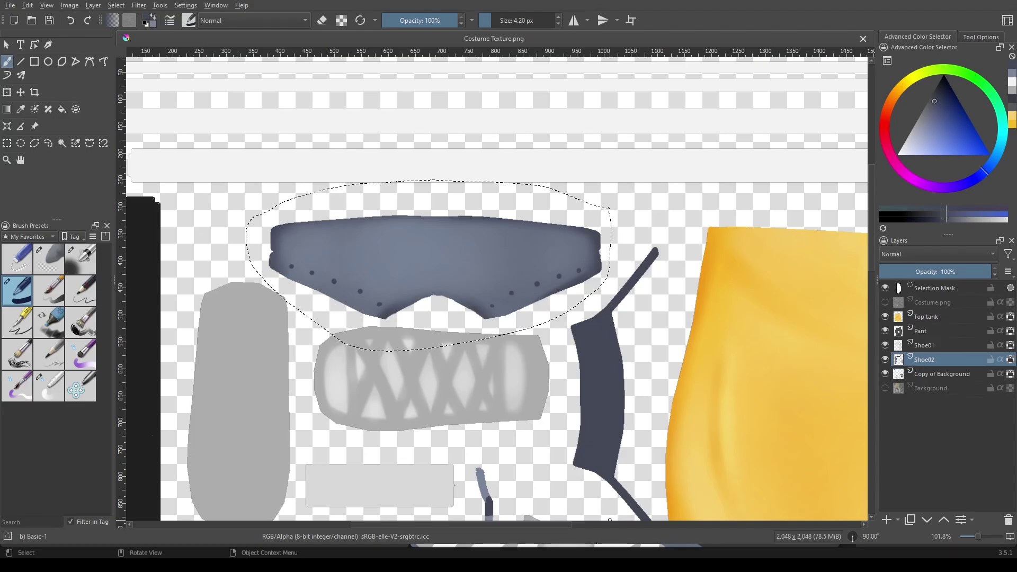
# Deselect the finished goggle-shaped piece
pyautogui.scroll(3, 438, 344)
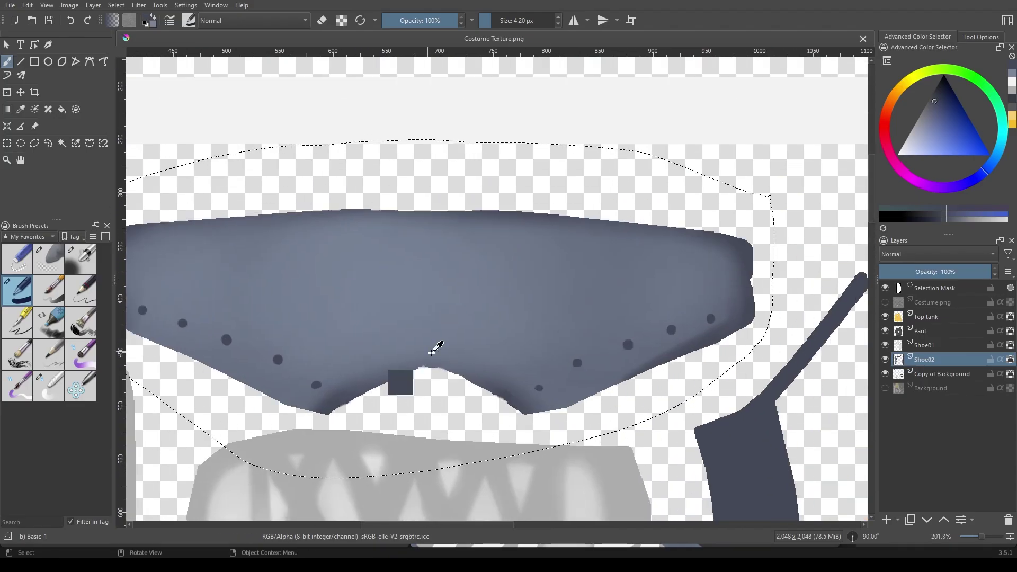
pyautogui.scroll(2, 438, 345)
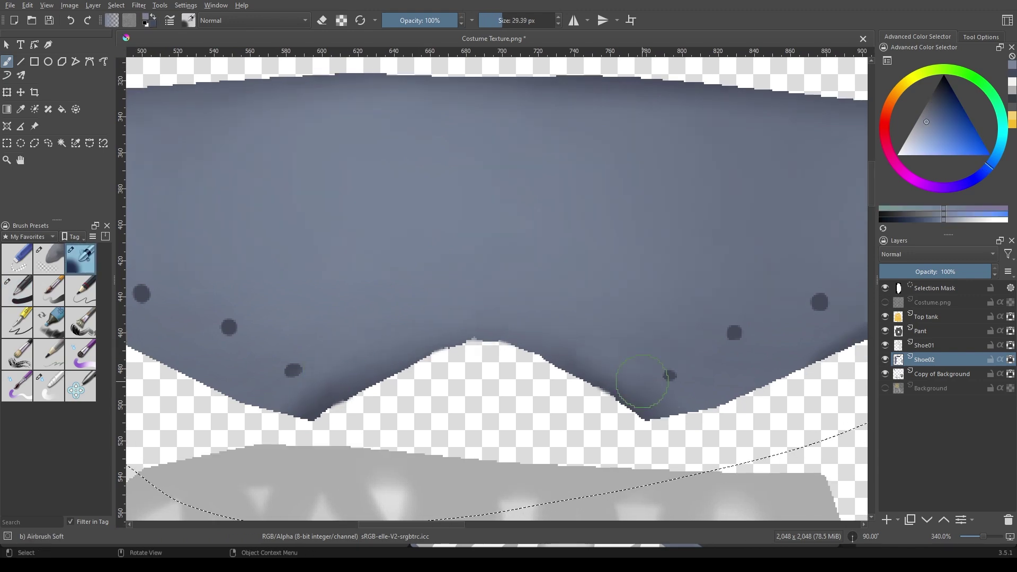
pyautogui.scroll(-2, 573, 392)
pyautogui.scroll(-1, 456, 227)
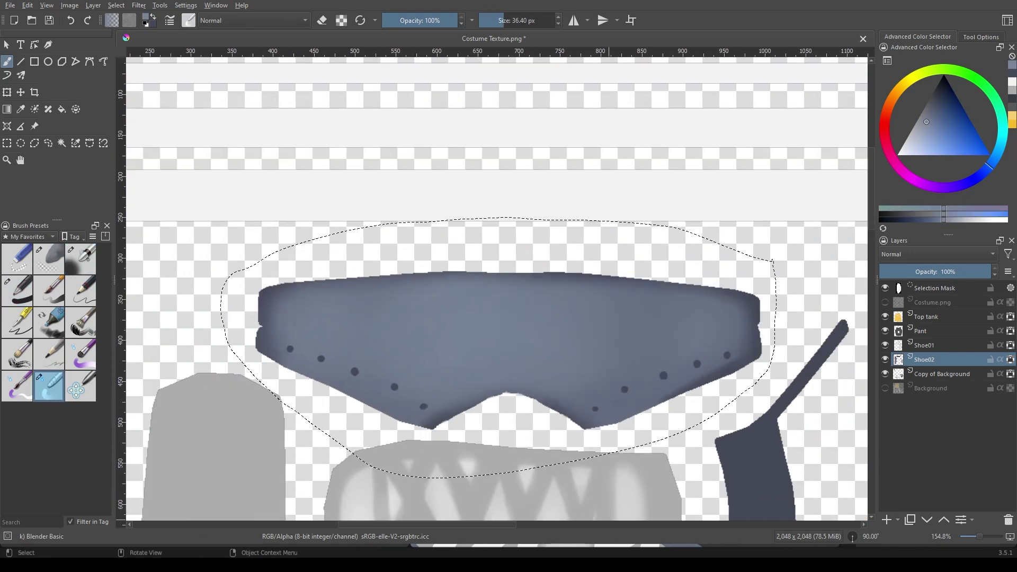
pyautogui.hotkey('ctrl', 'shift', 'a')
pyautogui.scroll(-3, 499, 291)
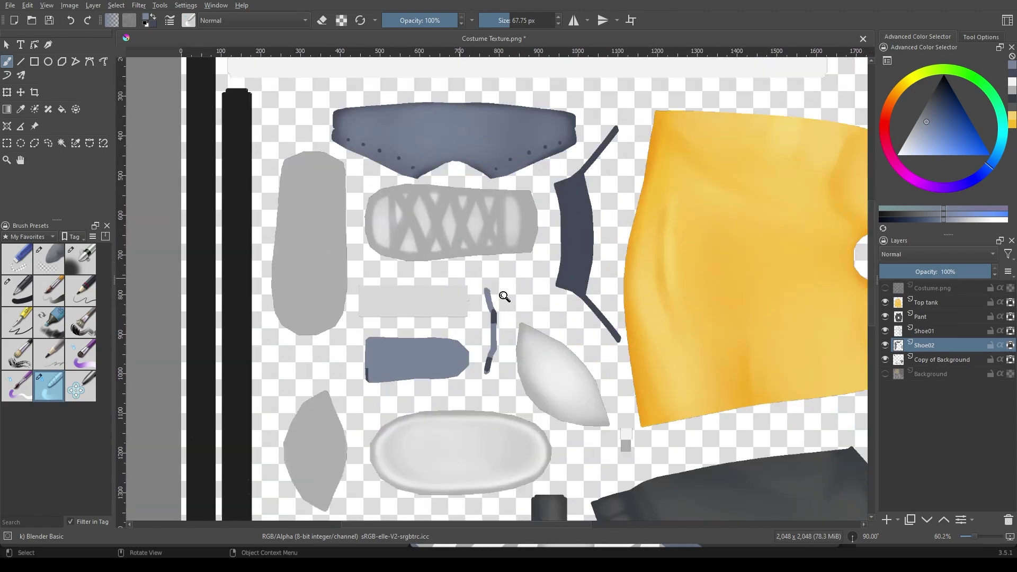
# Switch to a different brush and reset the canvas rotation to upright
pyautogui.press('/')
pyautogui.scroll(2, 371, 328)
pyautogui.scroll(1, 284, 352)
pyautogui.scroll(-2, 428, 363)
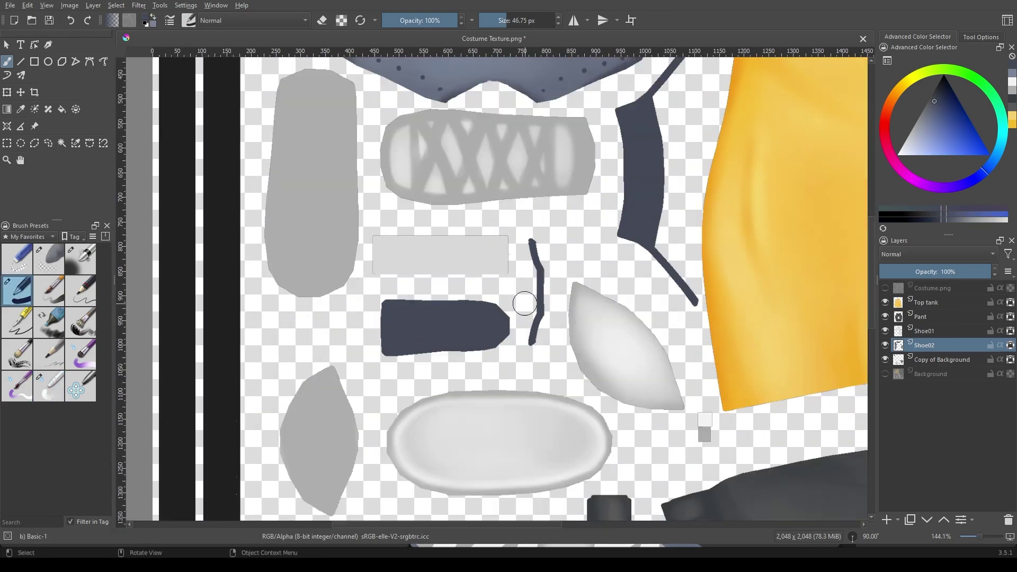
pyautogui.scroll(-2, 428, 364)
pyautogui.press('5')
# Zoom to the remaining shoe pieces and sample the dark blue shoe colour
pyautogui.scroll(2, 498, 285)
pyautogui.scroll(-1, 482, 272)
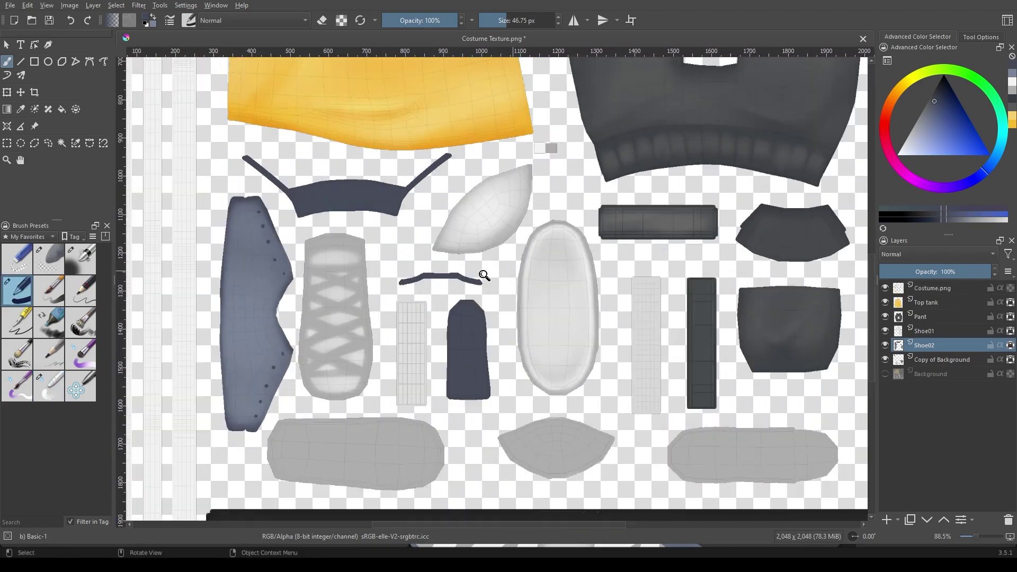
pyautogui.scroll(-2, 455, 281)
pyautogui.scroll(1, 448, 282)
pyautogui.scroll(3, 444, 283)
pyautogui.scroll(-3, 444, 282)
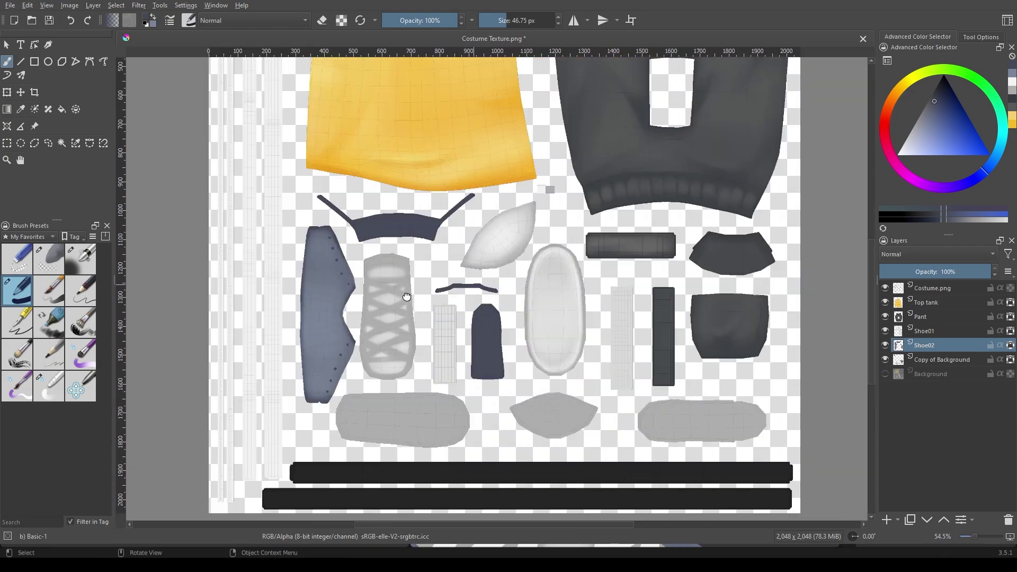
pyautogui.scroll(3, 404, 294)
pyautogui.scroll(2, 368, 245)
pyautogui.scroll(-1, 420, 291)
pyautogui.keyDown('ctrl'); pyautogui.click(467, 401); pyautogui.keyUp('ctrl')
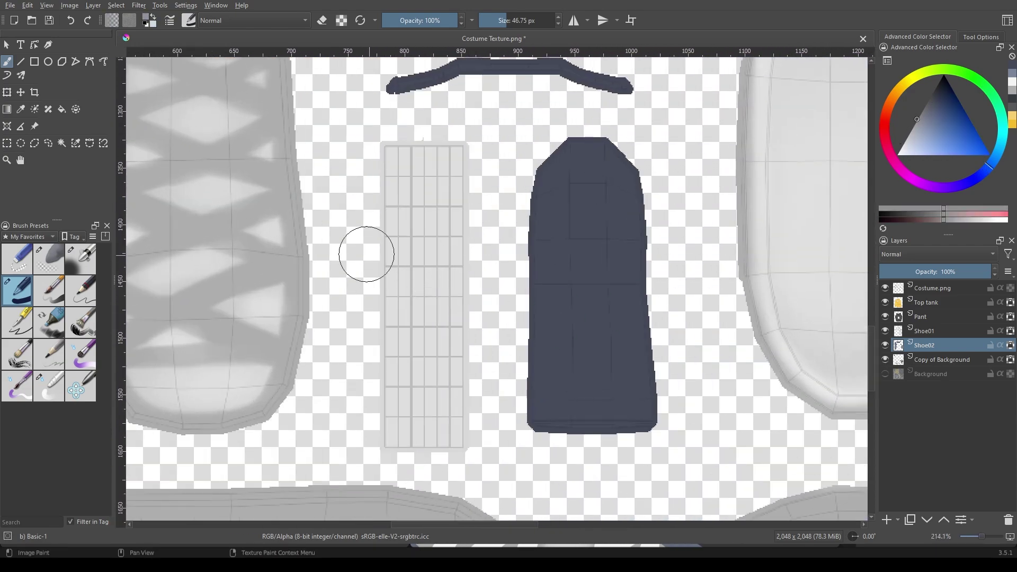
# On Copy of Background, shade inside the selected rectangle piece with a smaller brush
pyautogui.press('[')
pyautogui.press('pagedown')
pyautogui.moveTo(472, 454); pyautogui.dragTo(472, 454)
pyautogui.scroll(1, 471, 453)
pyautogui.press('b')
pyautogui.moveTo(381, 193)
pyautogui.mouseDown()
pyautogui.moveTo(477, 273)
pyautogui.moveTo(467, 439)
pyautogui.mouseUp()
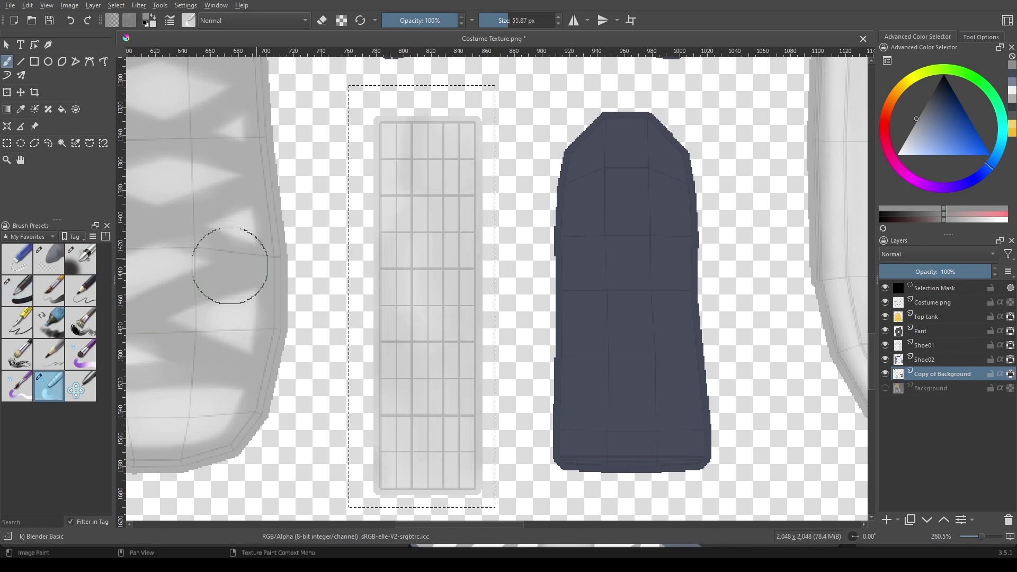
# Airbrush soft shading over the pale vertical strip with the wireframe overlay hidden
pyautogui.press('/')
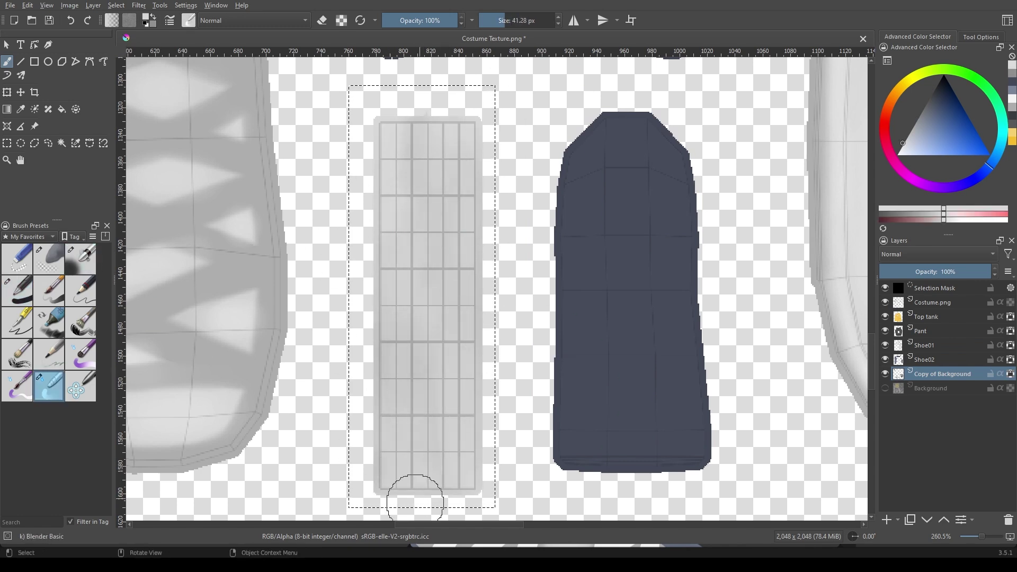
pyautogui.press('[')
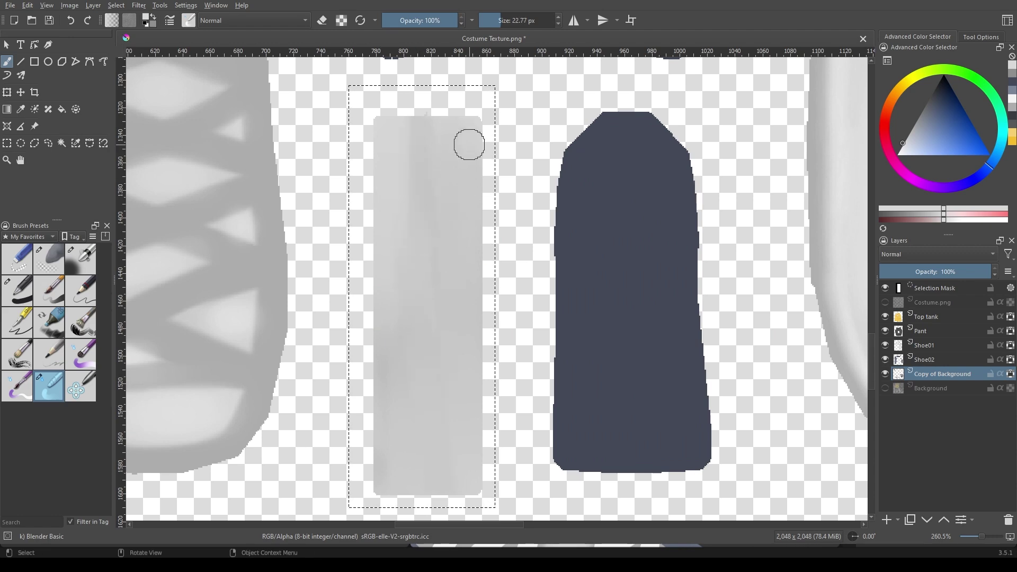
pyautogui.scroll(-4, 450, 322)
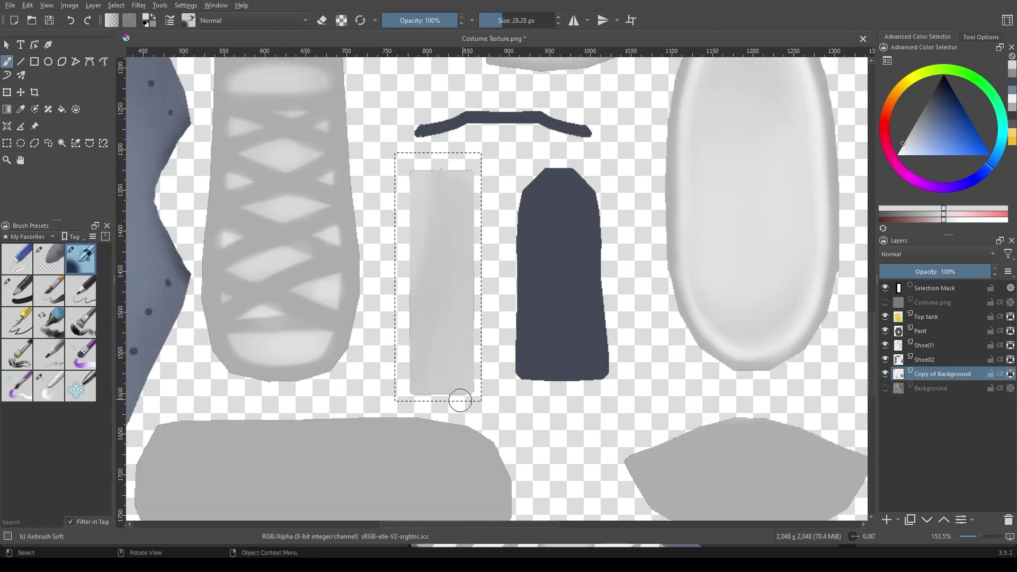
pyautogui.scroll(1, 459, 323)
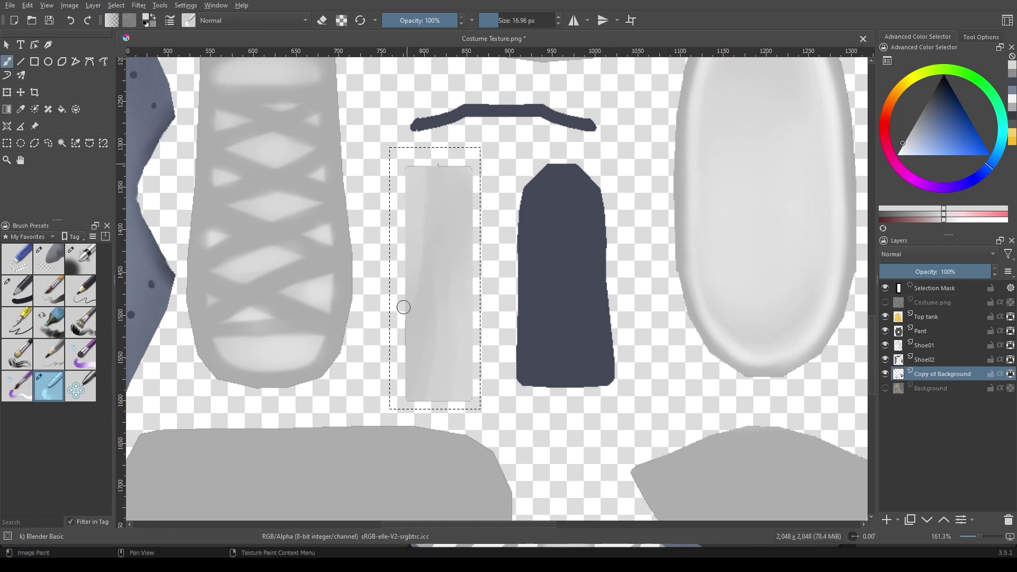
pyautogui.scroll(-1, 441, 366)
pyautogui.scroll(2, 449, 243)
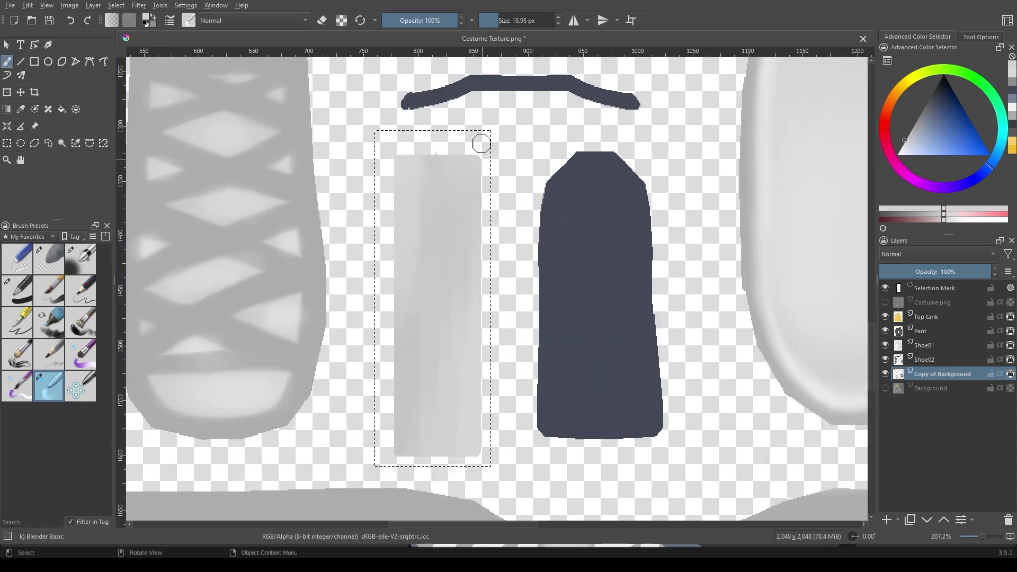
pyautogui.scroll(-5, 416, 195)
pyautogui.scroll(-2, 476, 272)
pyautogui.scroll(1, 386, 272)
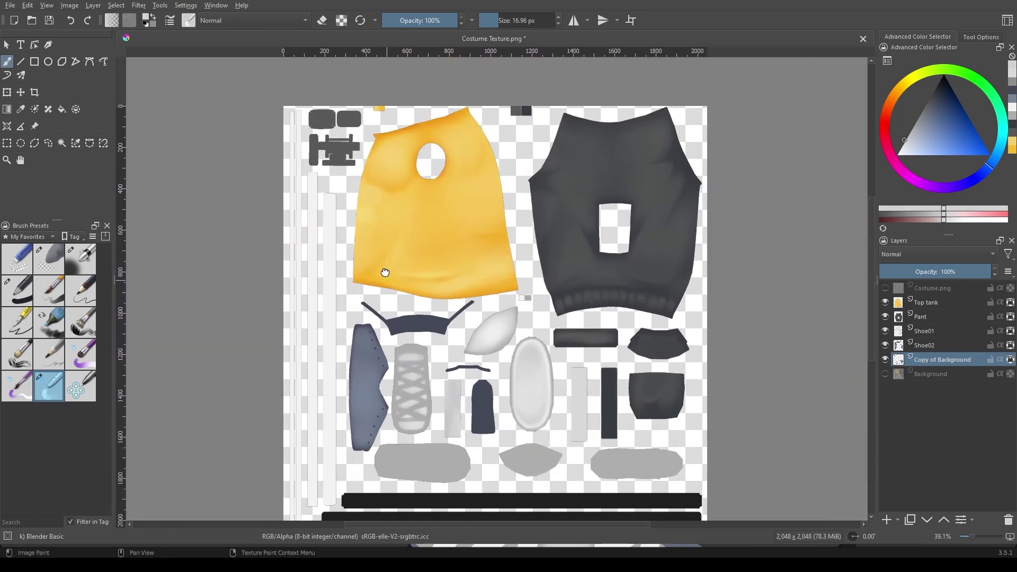
pyautogui.scroll(2, 477, 370)
# Deselect and rotate the canvas 90° so the long pale strip lies horizontal
pyautogui.hotkey('ctrl', 'shift', 'a')
pyautogui.press('6')
pyautogui.press('6')
pyautogui.press('6')
pyautogui.scroll(-3, 437, 247)
pyautogui.press('6')
pyautogui.scroll(2, 436, 247)
pyautogui.scroll(-1, 436, 247)
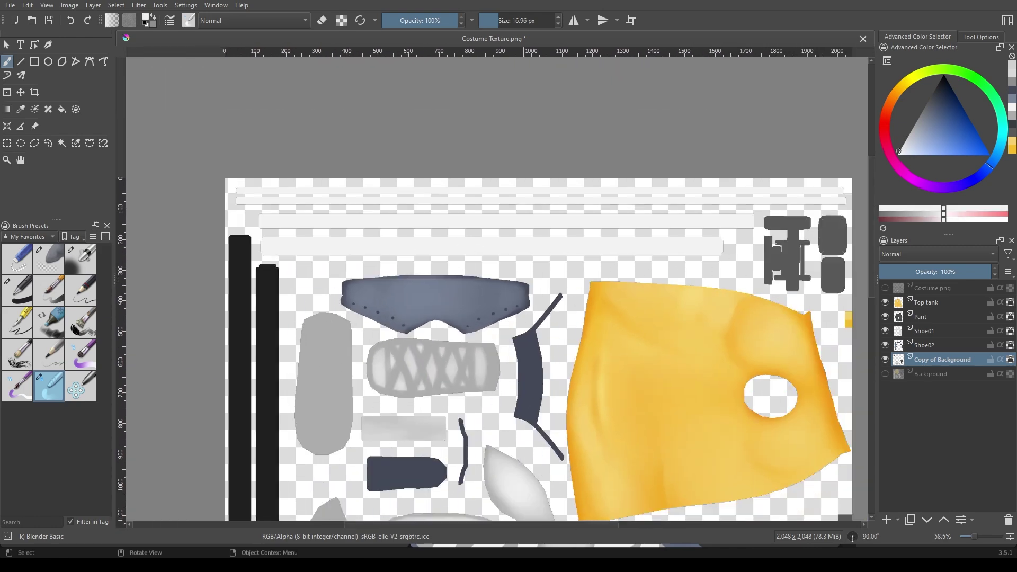
pyautogui.scroll(1, 436, 247)
pyautogui.scroll(1, 572, 250)
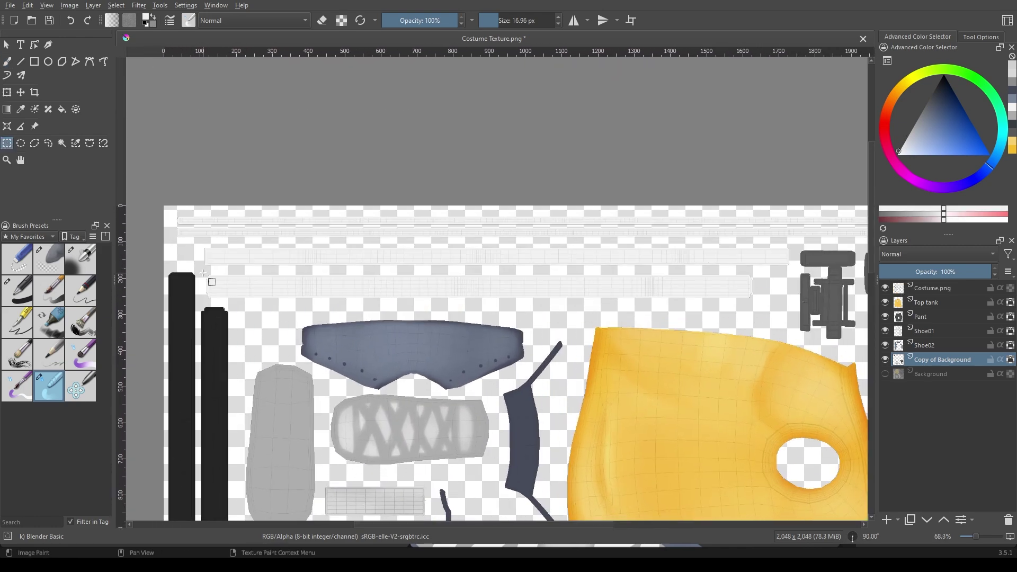
# Rectangle-select the long pale strip above the darker grey bar
pyautogui.moveTo(202, 273); pyautogui.dragTo(757, 300)
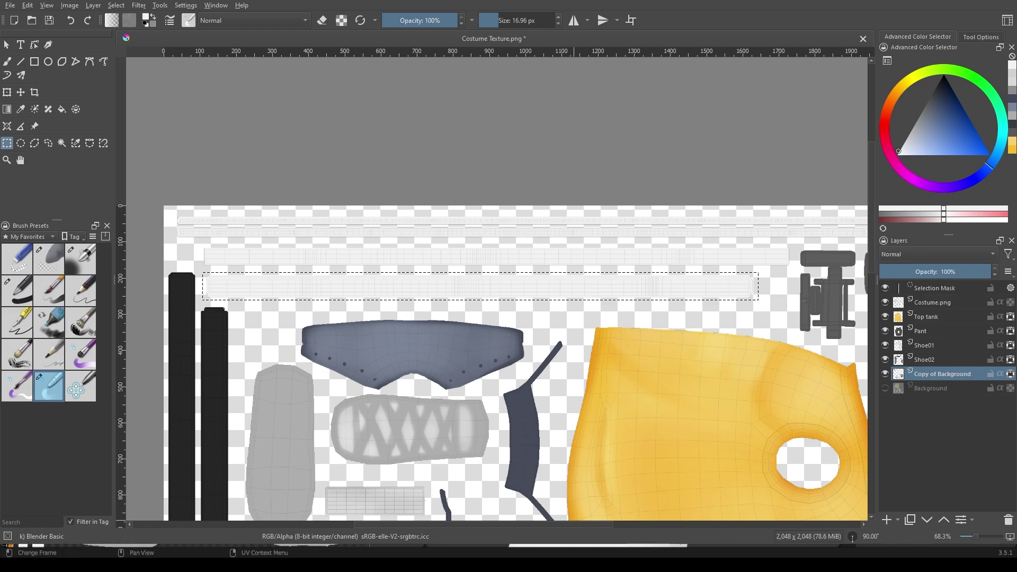
pyautogui.scroll(1, 346, 288)
pyautogui.scroll(-3, 212, 299)
pyautogui.scroll(-1, 201, 302)
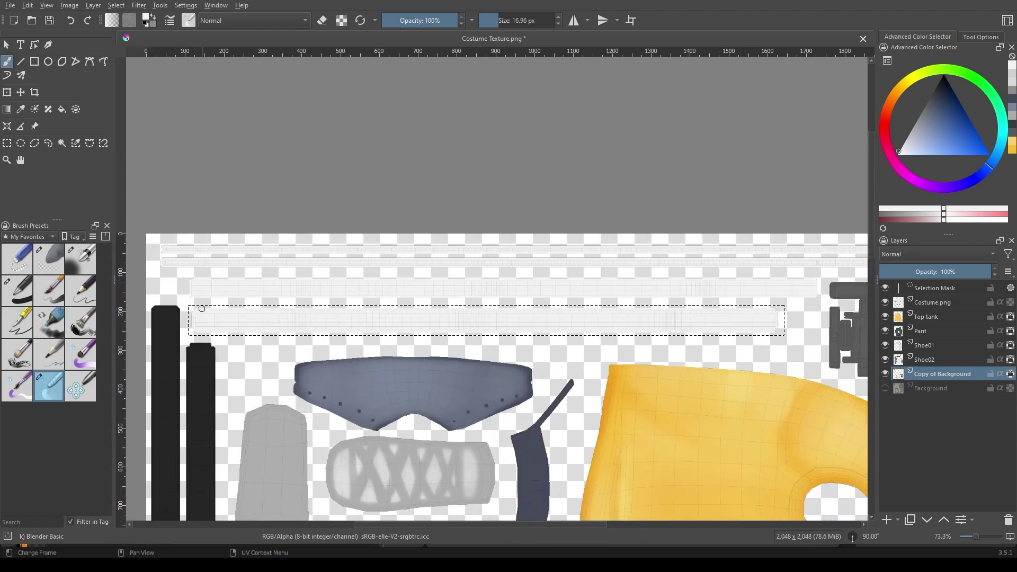
# Airbrush soft grey gradients along the strip with Airbrush Soft
pyautogui.press('/')
pyautogui.scroll(2, 349, 299)
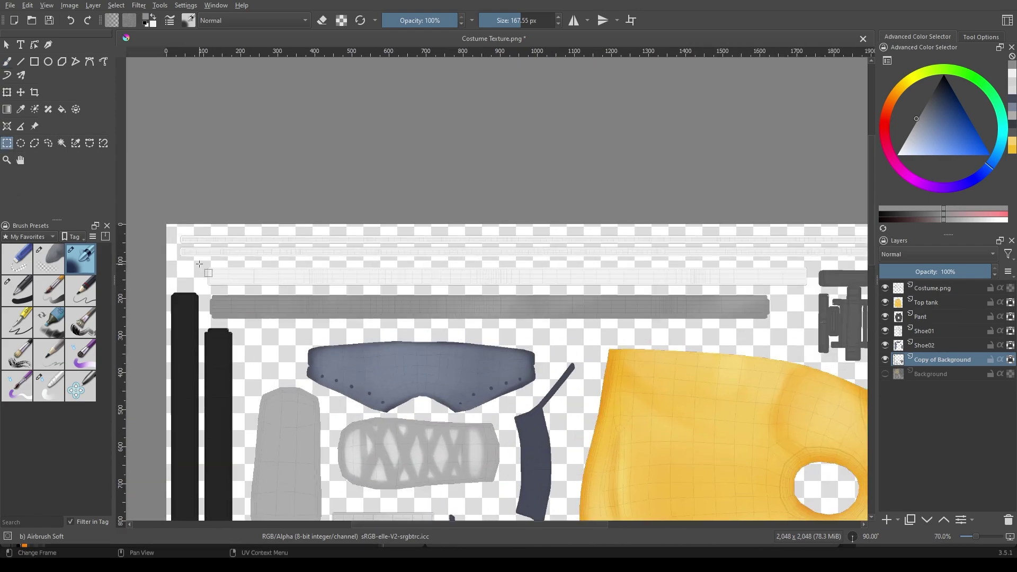
pyautogui.scroll(2, 218, 273)
pyautogui.scroll(3, 420, 262)
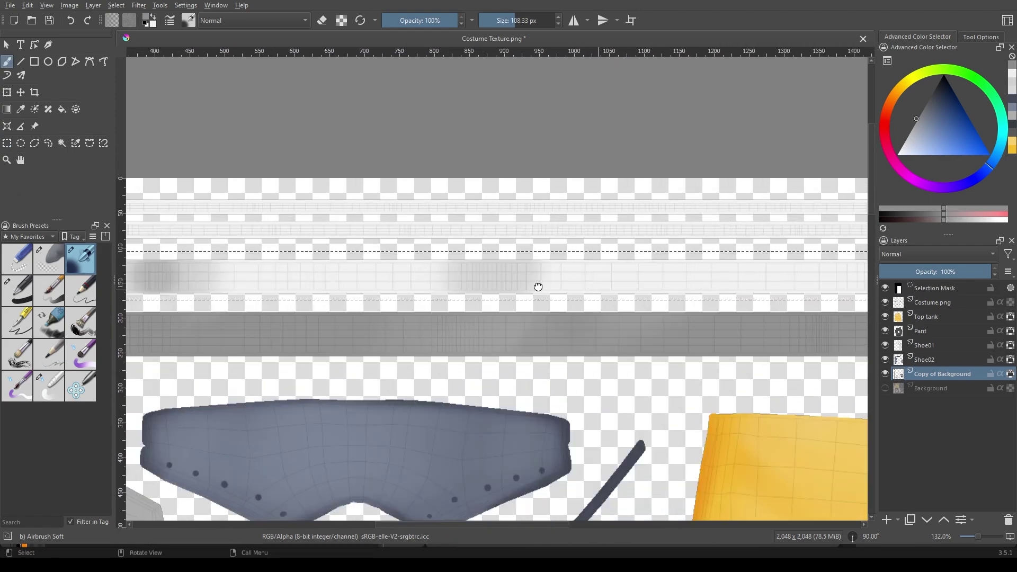
pyautogui.scroll(-2, 536, 286)
pyautogui.scroll(1, 324, 311)
pyautogui.scroll(-2, 800, 304)
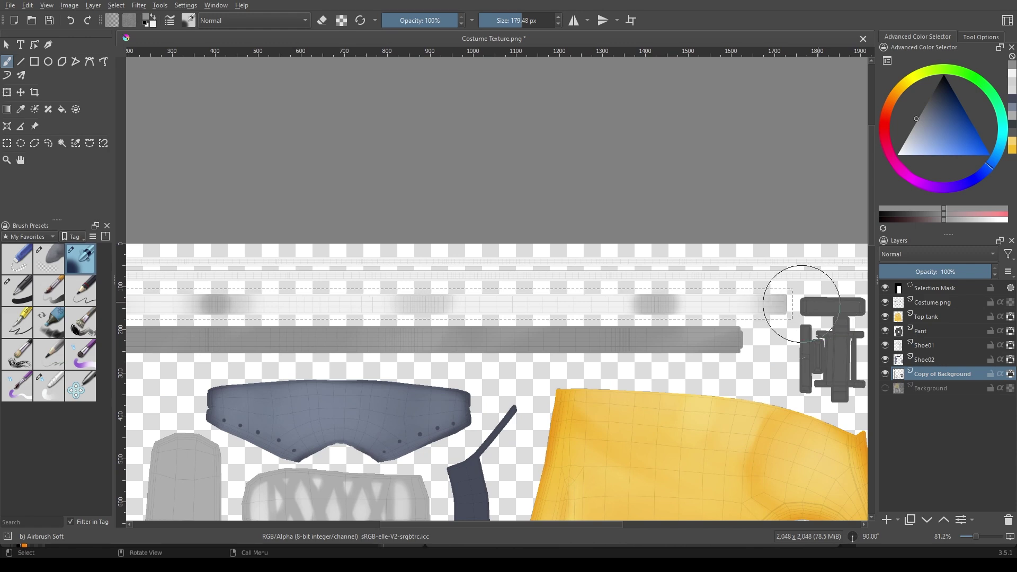
pyautogui.hscroll(-5, 339, 308)
pyautogui.hscroll(4, 413, 318)
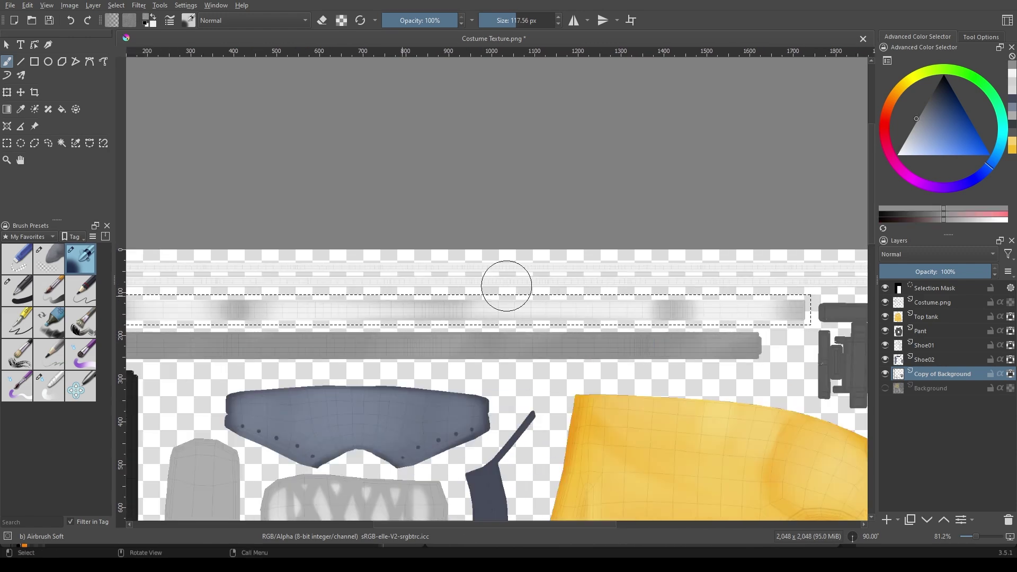
pyautogui.hscroll(2, 509, 290)
pyautogui.scroll(-1, 476, 281)
pyautogui.scroll(-1, 319, 338)
pyautogui.scroll(2, 318, 337)
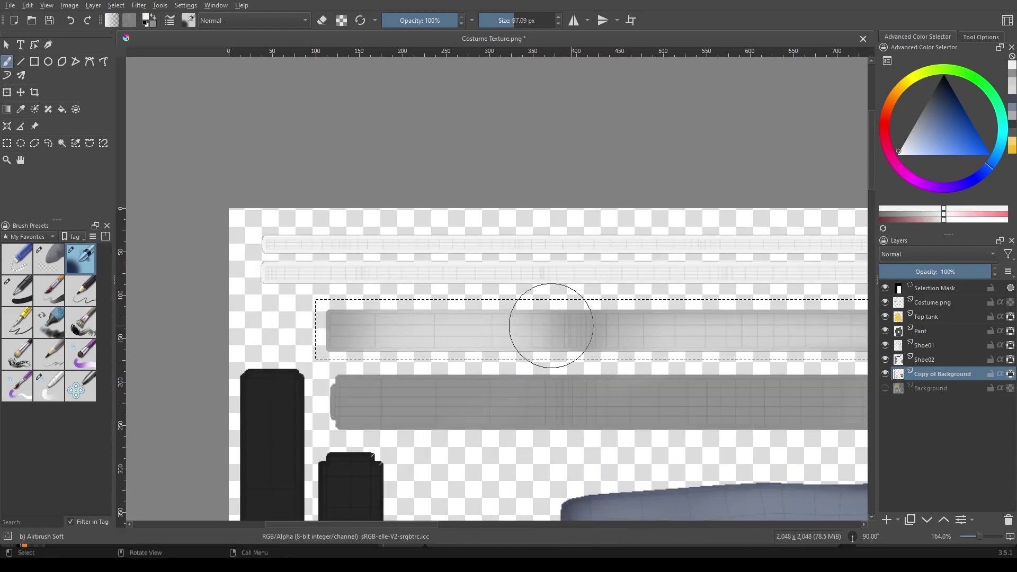
pyautogui.scroll(1, 550, 324)
pyautogui.scroll(-1, 460, 333)
# Smooth the grey shading with the Blender Basic preset
pyautogui.press('/')
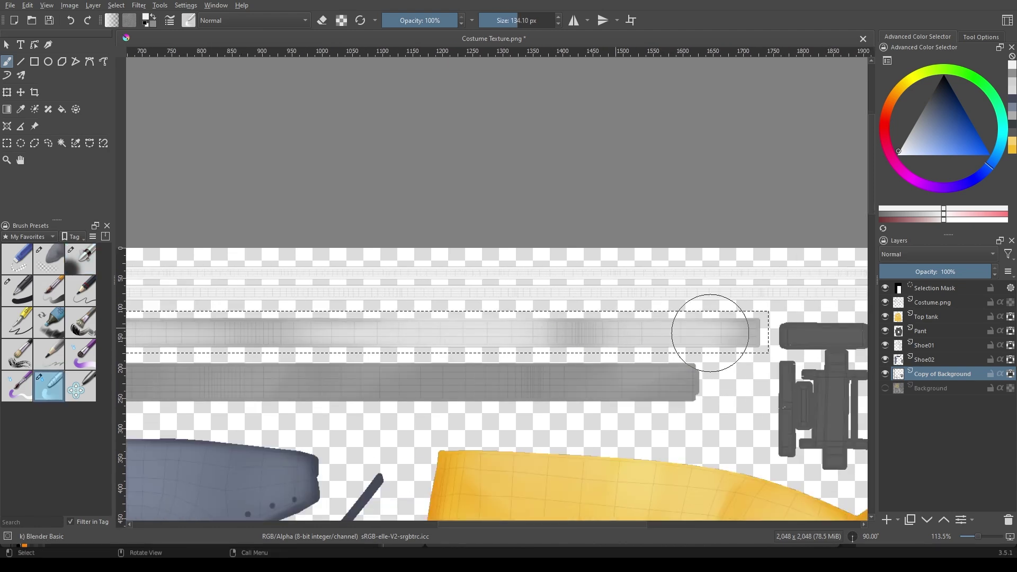
pyautogui.hscroll(-6, 710, 333)
pyautogui.hscroll(-9, 415, 336)
pyautogui.scroll(-2, 501, 358)
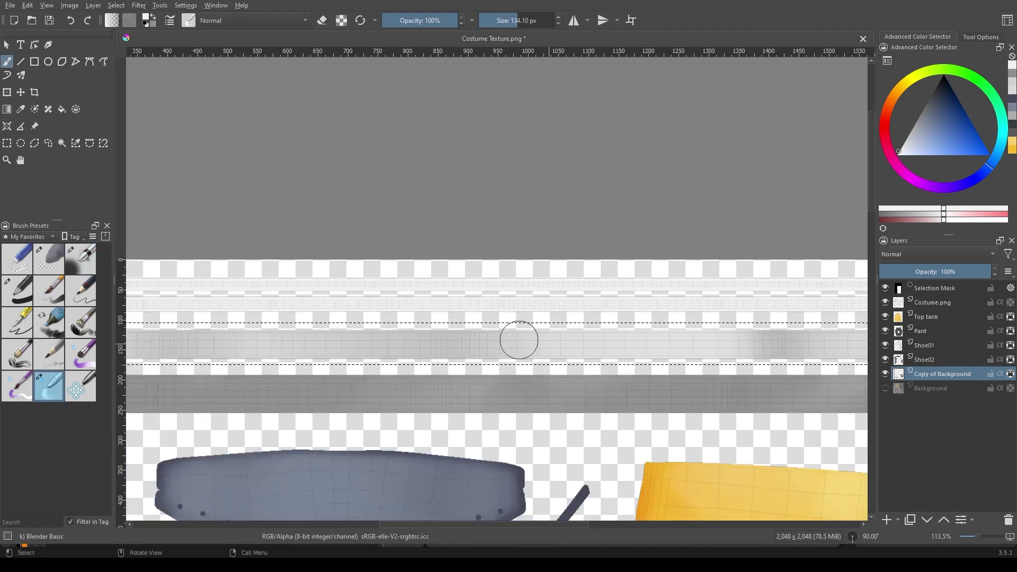
pyautogui.hscroll(3, 517, 335)
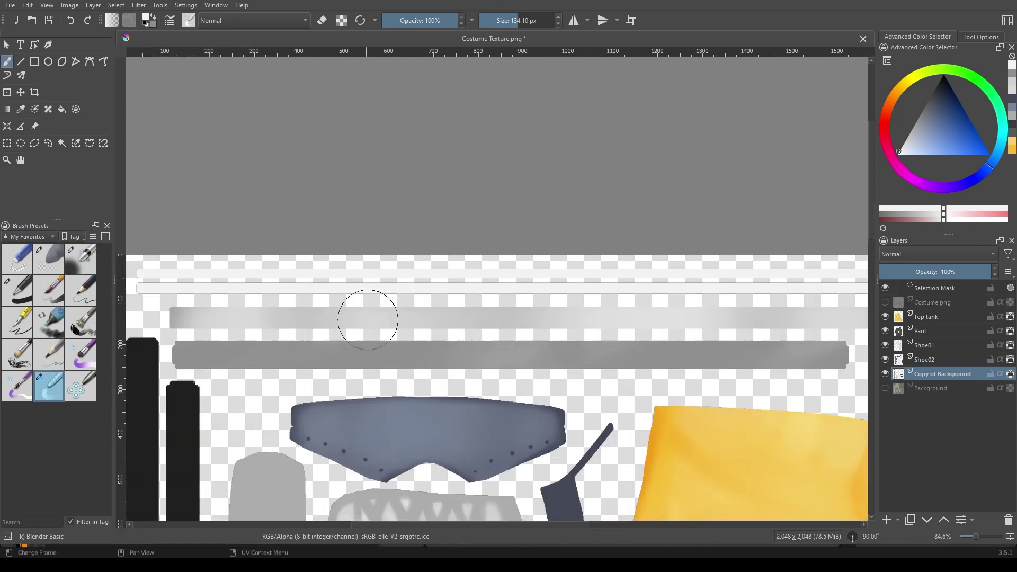
pyautogui.hotkey('ctrl', 'r')
# Rectangle-select the thin topmost strip
pyautogui.moveTo(160, 306); pyautogui.dragTo(821, 319)
pyautogui.press('b')
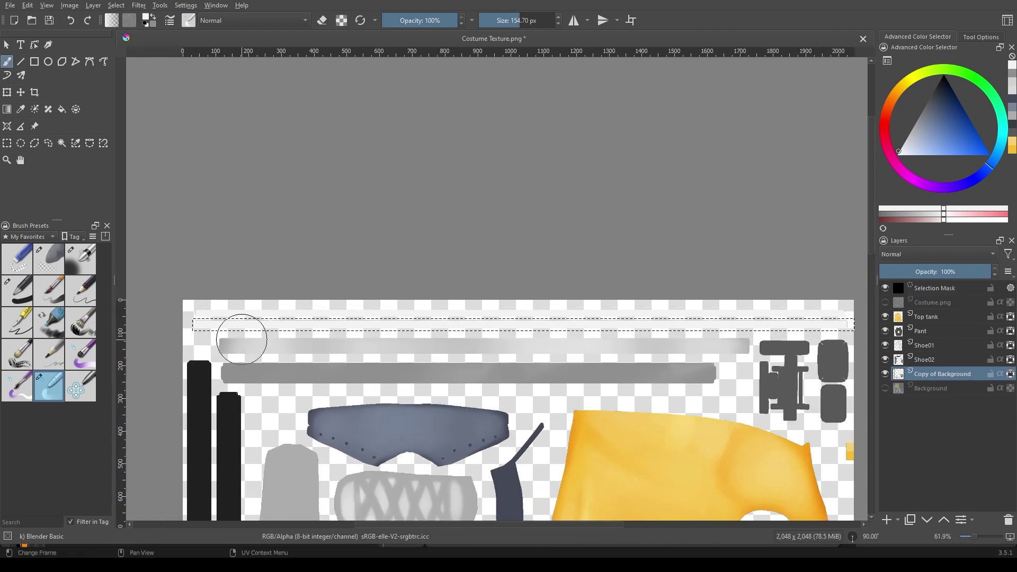
pyautogui.hotkey('ctrl', 'shift', 'a')
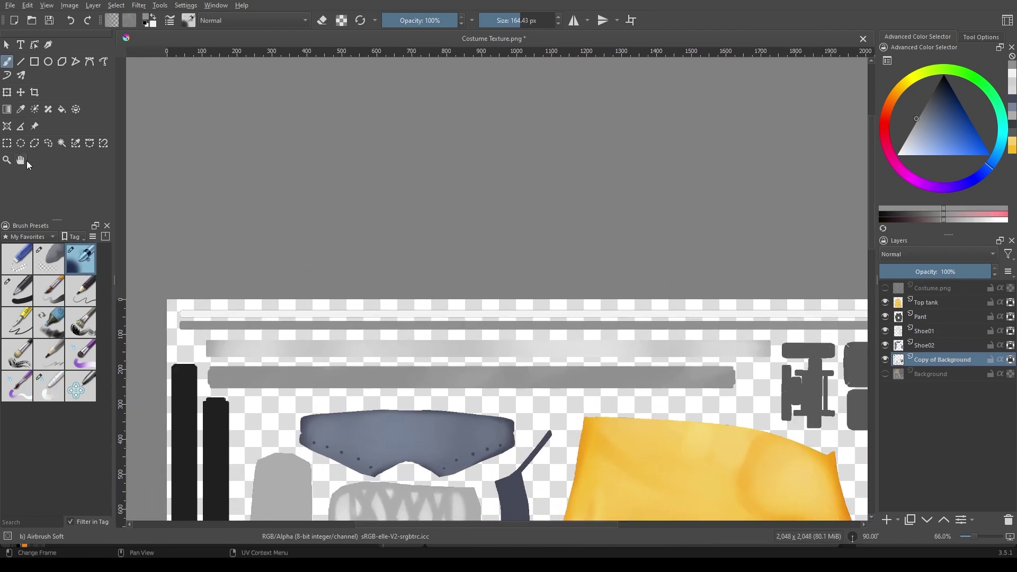
pyautogui.moveTo(529, 313); pyautogui.dragTo(493, 303)
pyautogui.press('b')
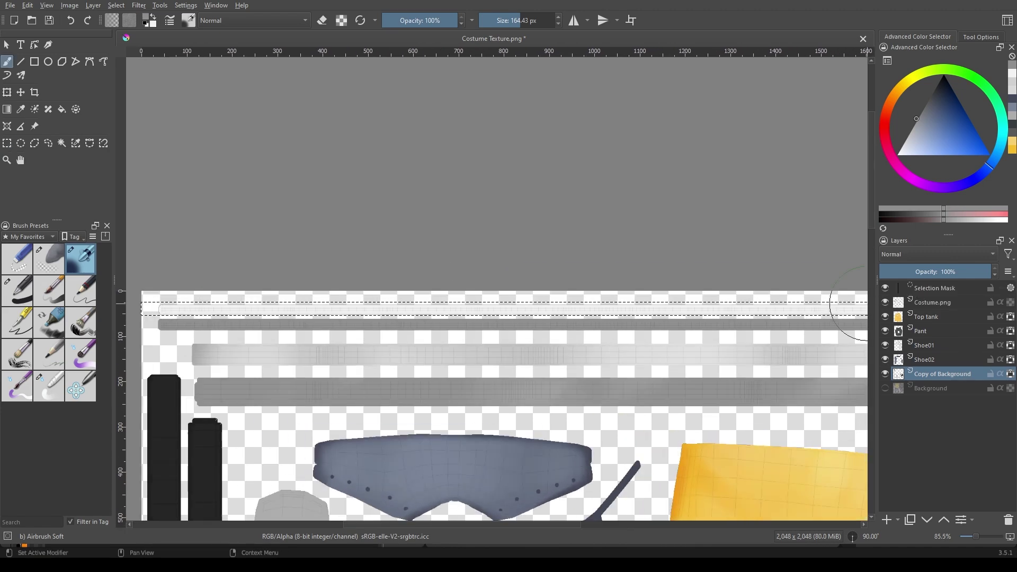
pyautogui.scroll(3, 388, 290)
# Dab and stroke grey airbrush shading along the thin strip
pyautogui.click(246, 303)
pyautogui.click(416, 303)
pyautogui.click(483, 303)
pyautogui.click(615, 303)
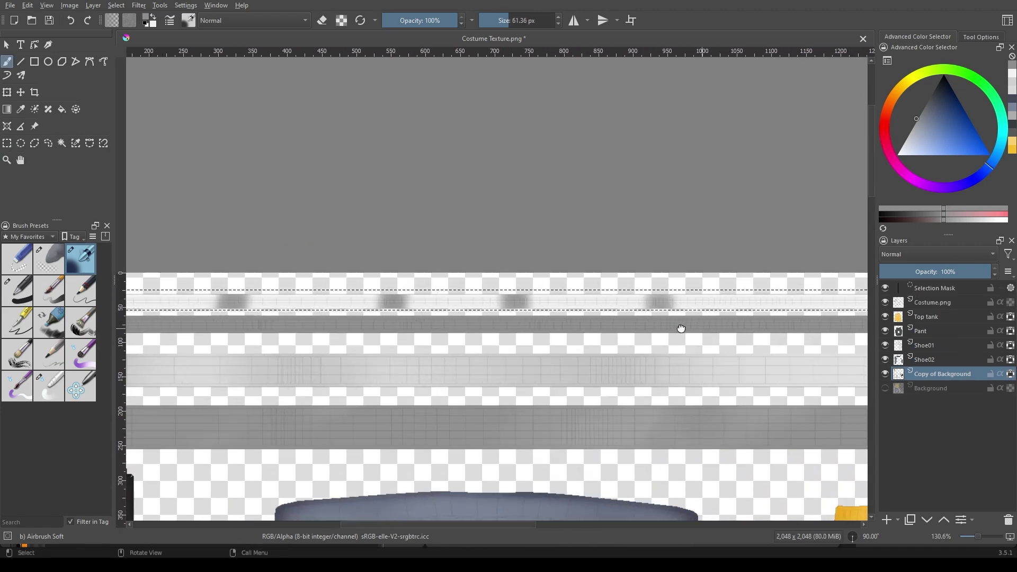
pyautogui.moveTo(635, 328); pyautogui.dragTo(415, 333)
pyautogui.click(233, 297)
pyautogui.click(379, 296)
pyautogui.click(511, 297)
# Make the brush smaller while reviewing the shaded strip
pyautogui.scroll(-2, 625, 274)
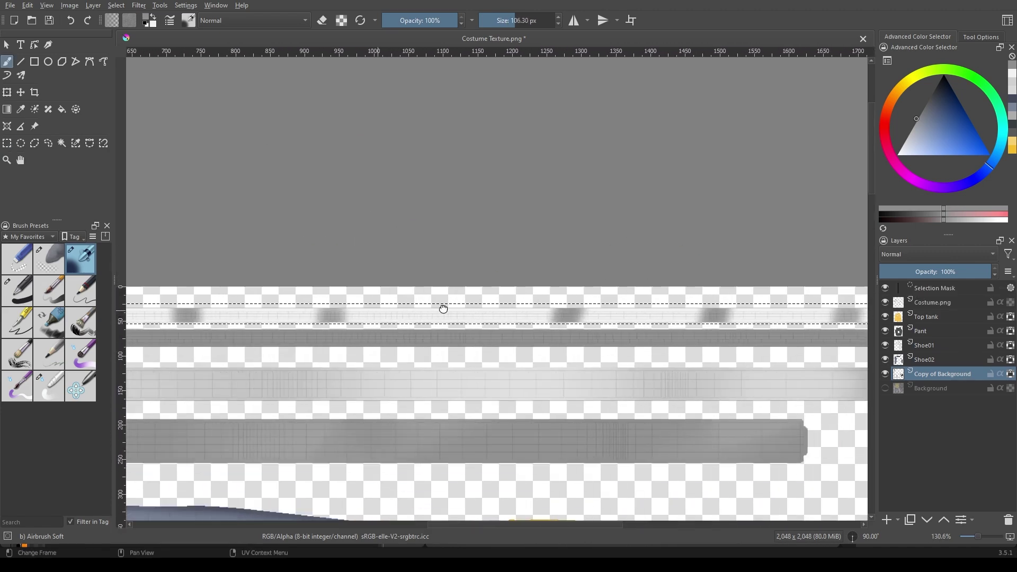
pyautogui.hscroll(10, 582, 339)
pyautogui.press('[')
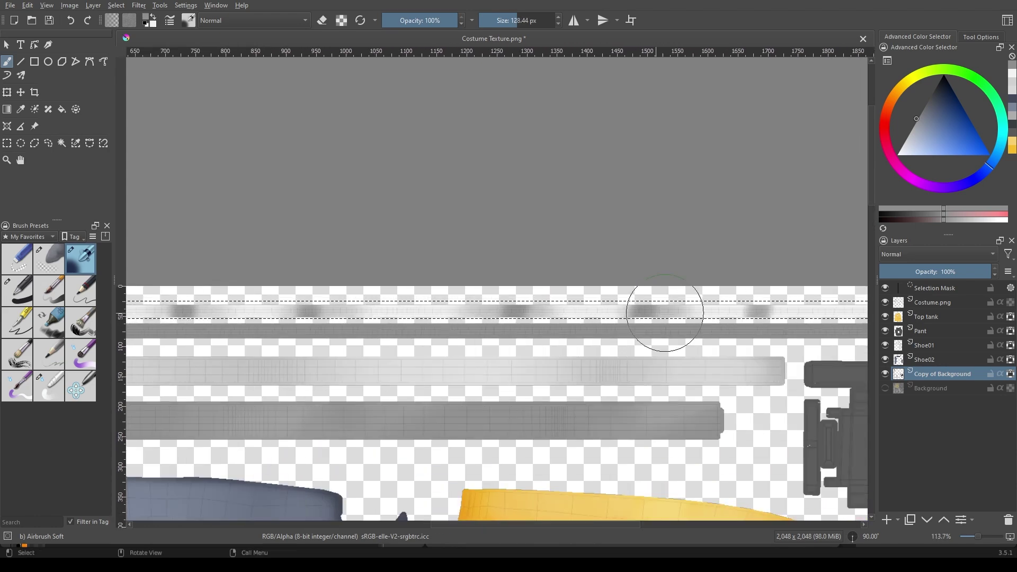
pyautogui.hscroll(-10, 529, 307)
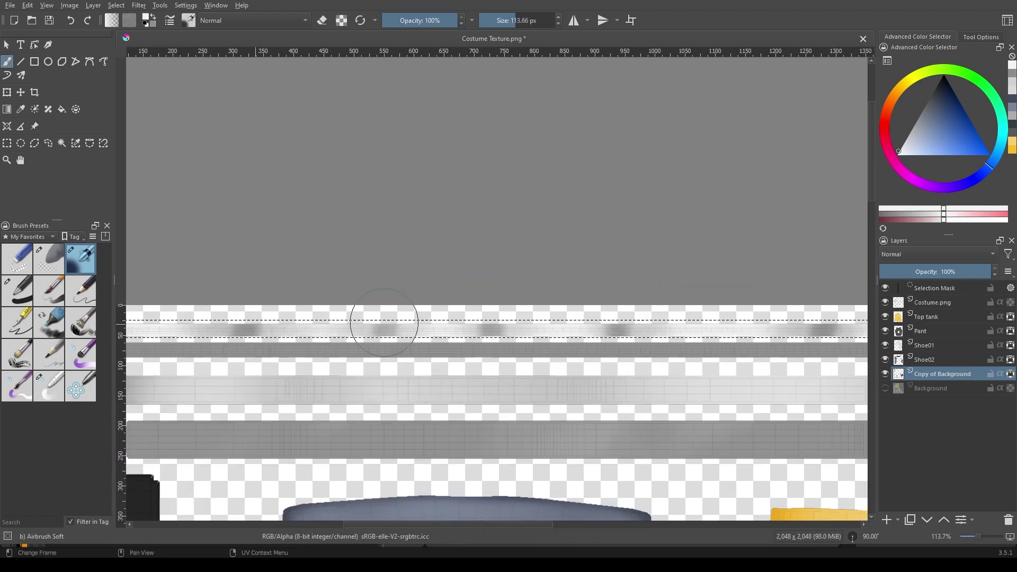
pyautogui.scroll(-4, 501, 303)
pyautogui.scroll(4, 230, 322)
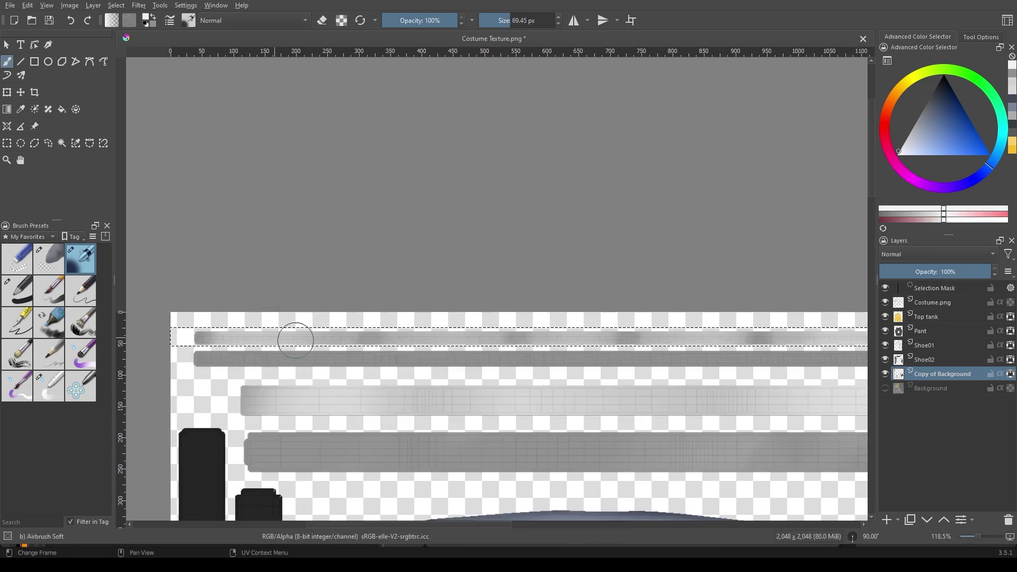
# Blend the grey patches with Blender Basic, hide Costume.png and clear the selection
pyautogui.press('/')
pyautogui.scroll(-2, 238, 268)
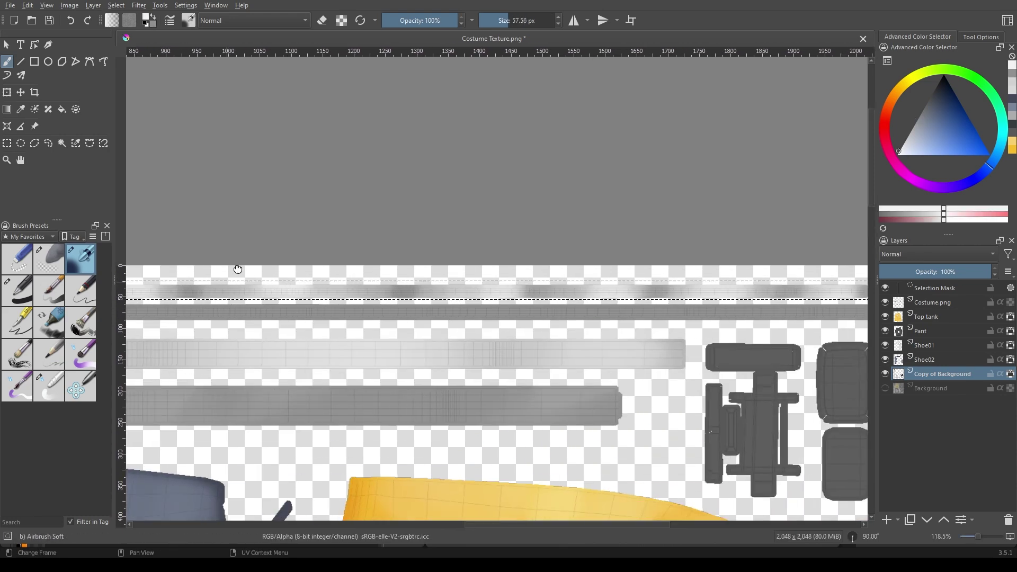
pyautogui.scroll(4, 513, 302)
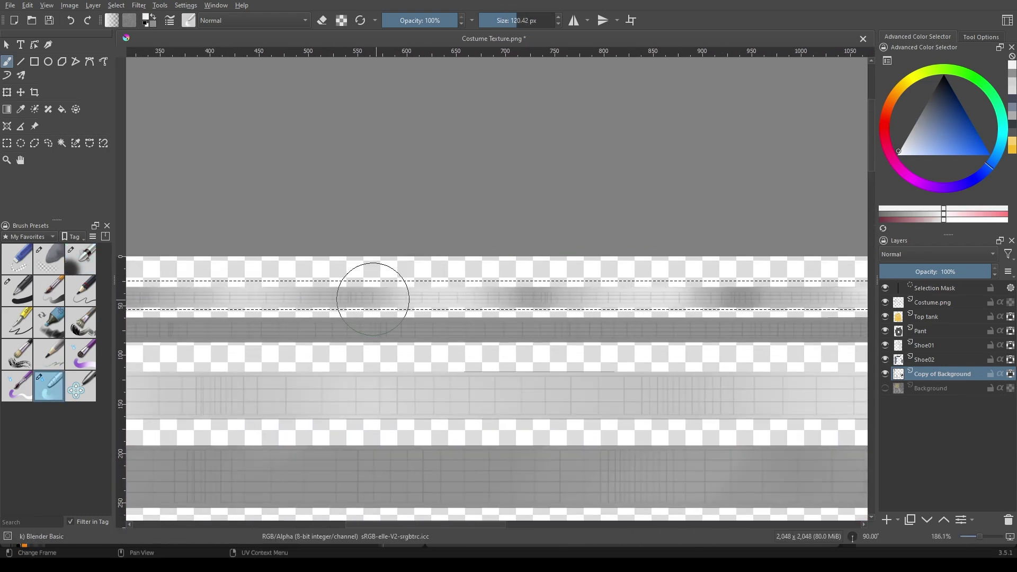
pyautogui.hscroll(2, 374, 315)
pyautogui.hscroll(4, 450, 329)
pyautogui.hscroll(2, 556, 328)
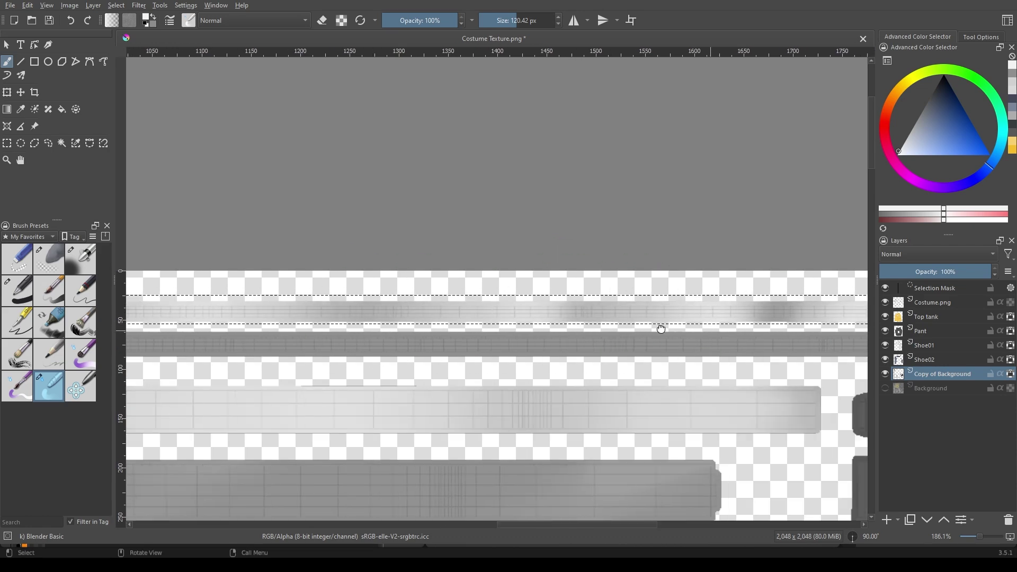
pyautogui.hscroll(2, 662, 334)
pyautogui.scroll(-5, 662, 333)
pyautogui.click(885, 302)
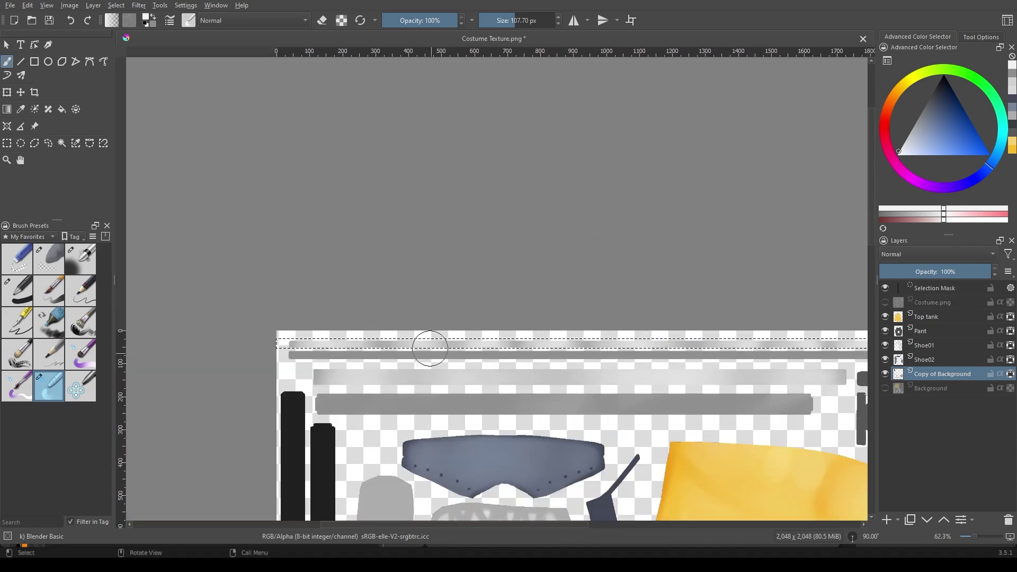
pyautogui.hotkey('ctrl', 'shift', 'a')
# Reset the canvas rotation upright and switch back to Airbrush Soft
pyautogui.press('5')
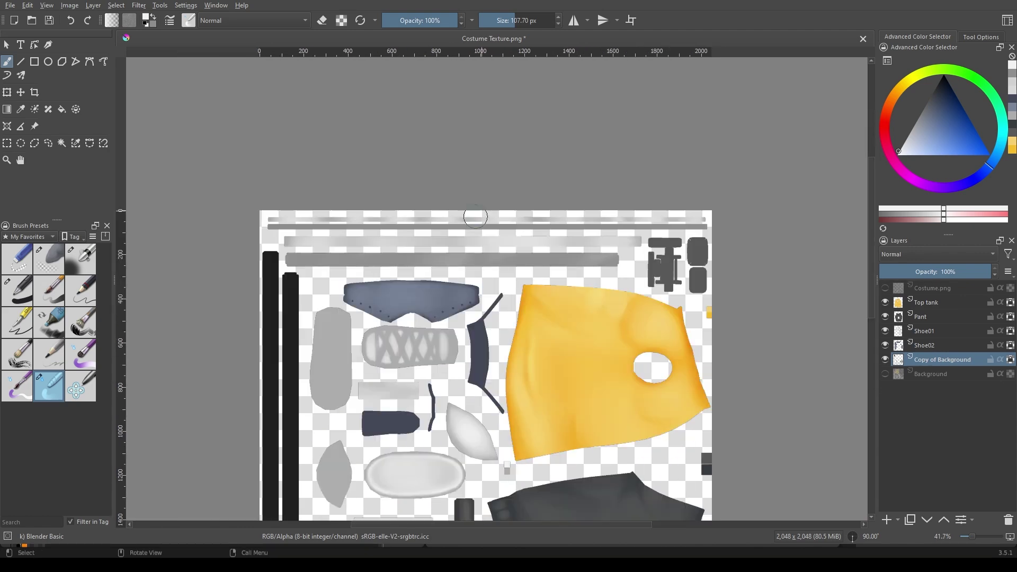
pyautogui.scroll(-4, 530, 435)
pyautogui.scroll(6, 530, 435)
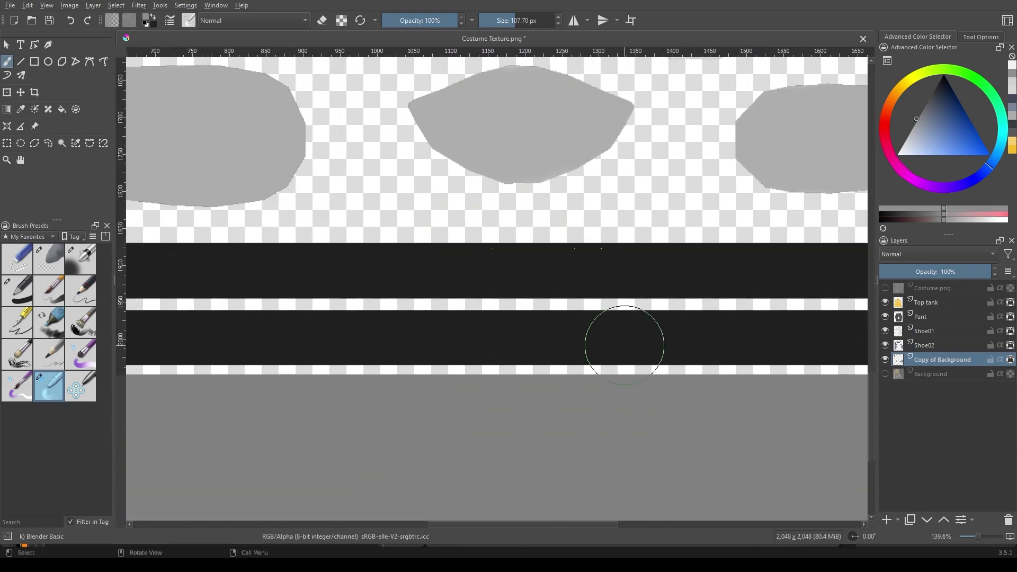
pyautogui.scroll(-2, 365, 275)
pyautogui.scroll(-1, 365, 275)
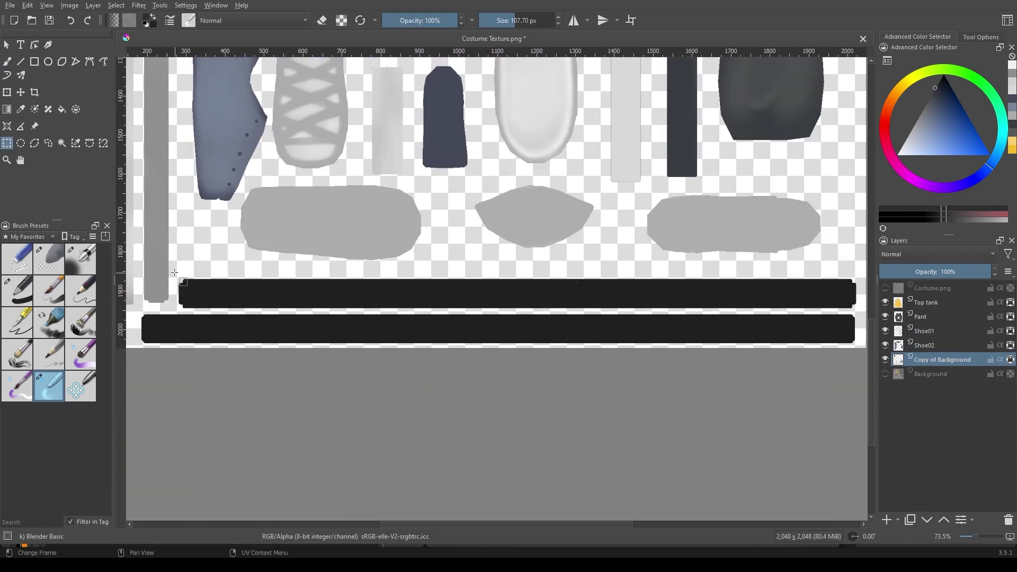
pyautogui.hotkey('ctrl', 'shift', 'd')
pyautogui.press('/')
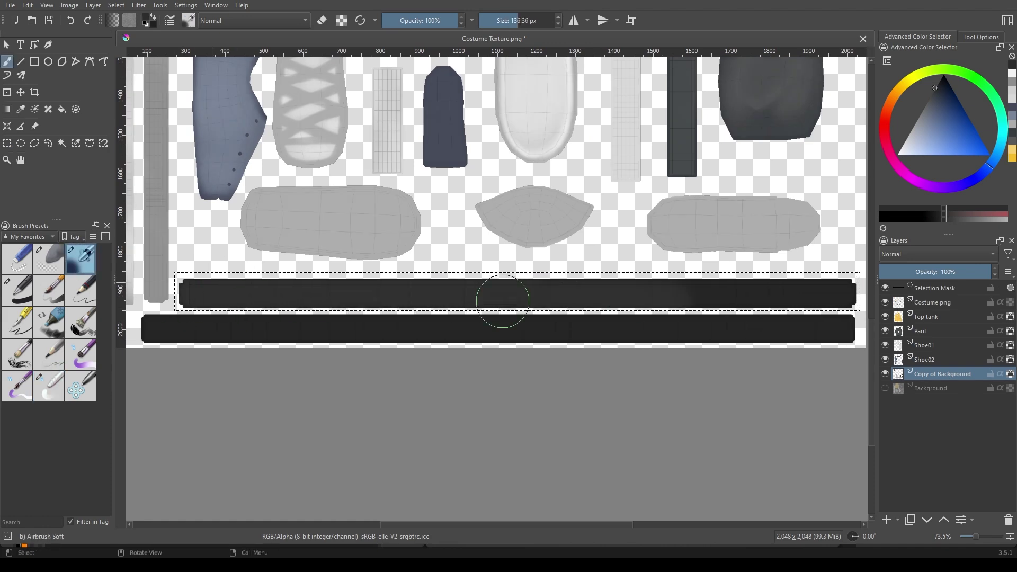
pyautogui.scroll(2, 371, 291)
pyautogui.scroll(2, 590, 284)
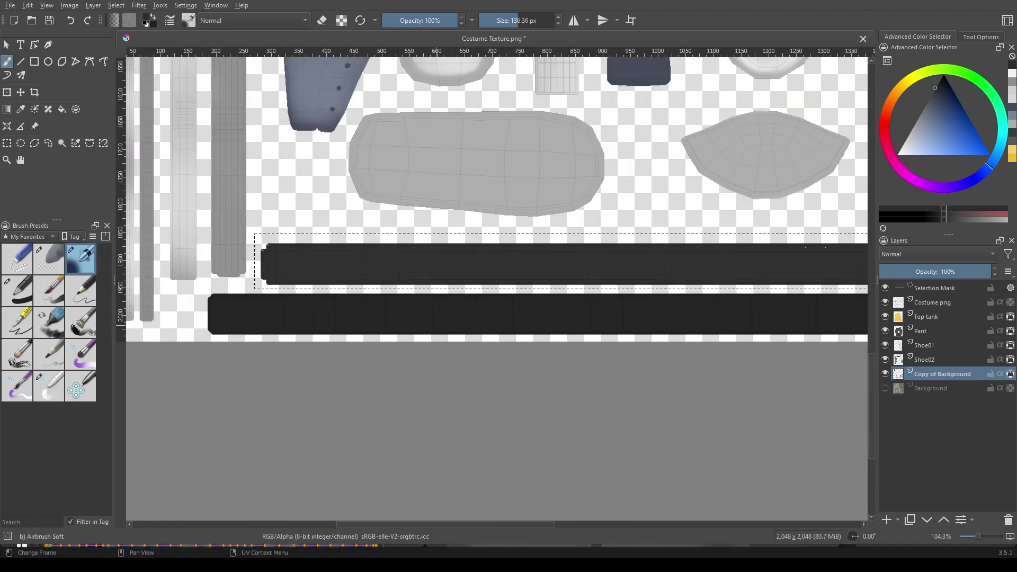
pyautogui.scroll(-2, 498, 286)
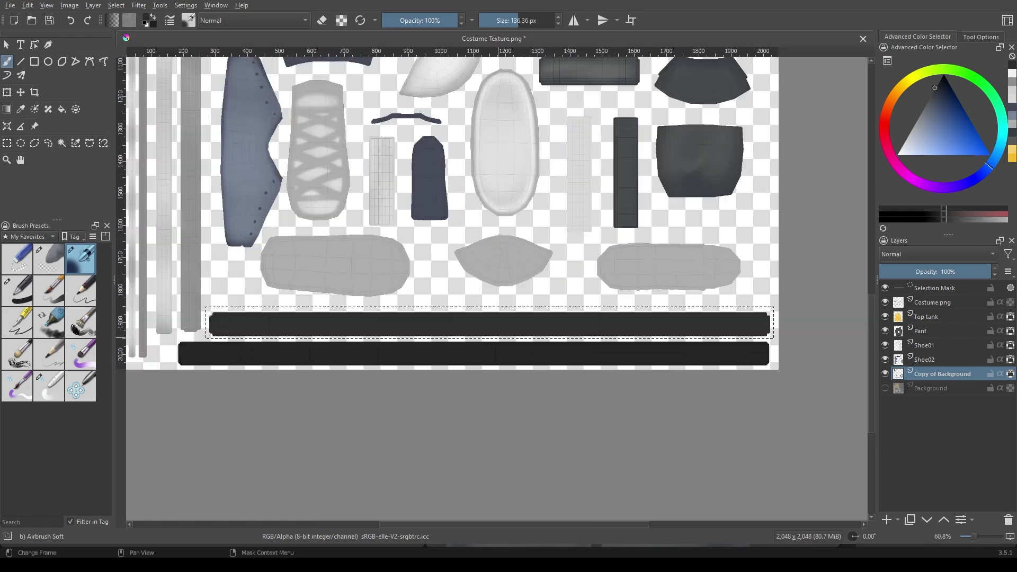
# Rectangle-select the lowest dark strip and airbrush it
pyautogui.hotkey('ctrl', 'shift', 'a')
pyautogui.hotkey('ctrl', 'r')
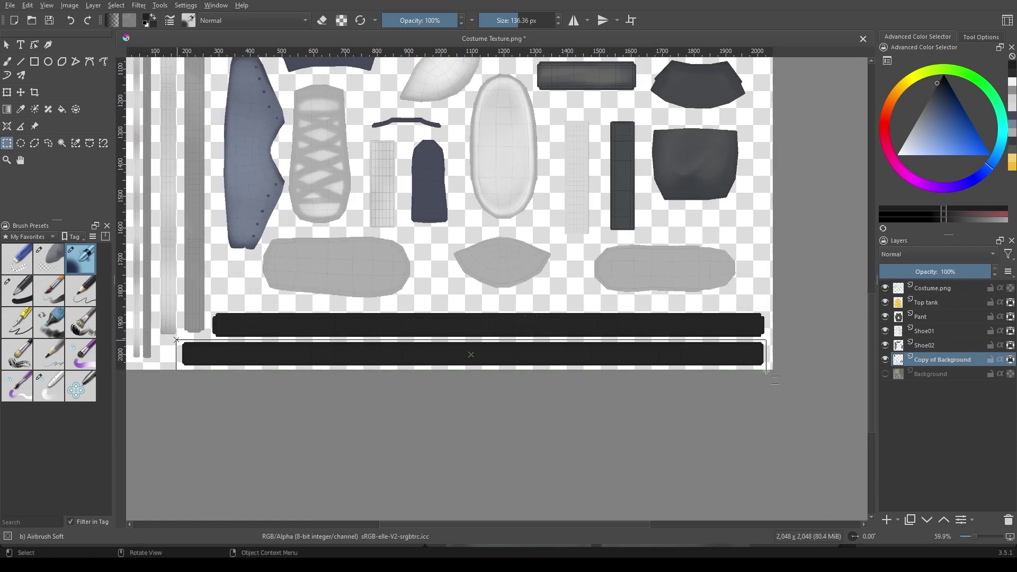
pyautogui.moveTo(765, 371); pyautogui.dragTo(766, 370)
pyautogui.press('b')
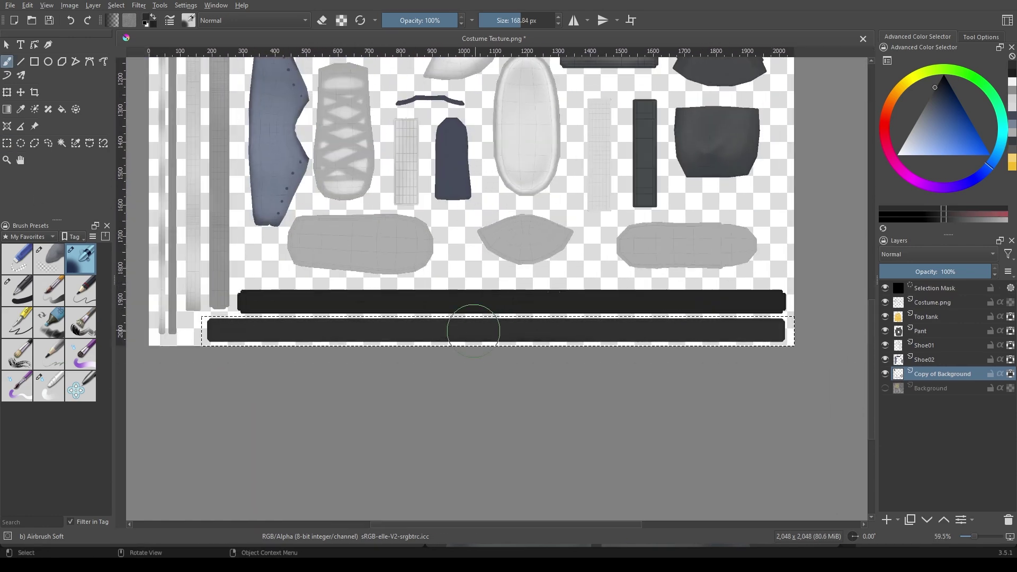
pyautogui.scroll(2, 265, 329)
# Blend it with Blender Basic, hide the wireframe layer and clear the selection
pyautogui.press('/')
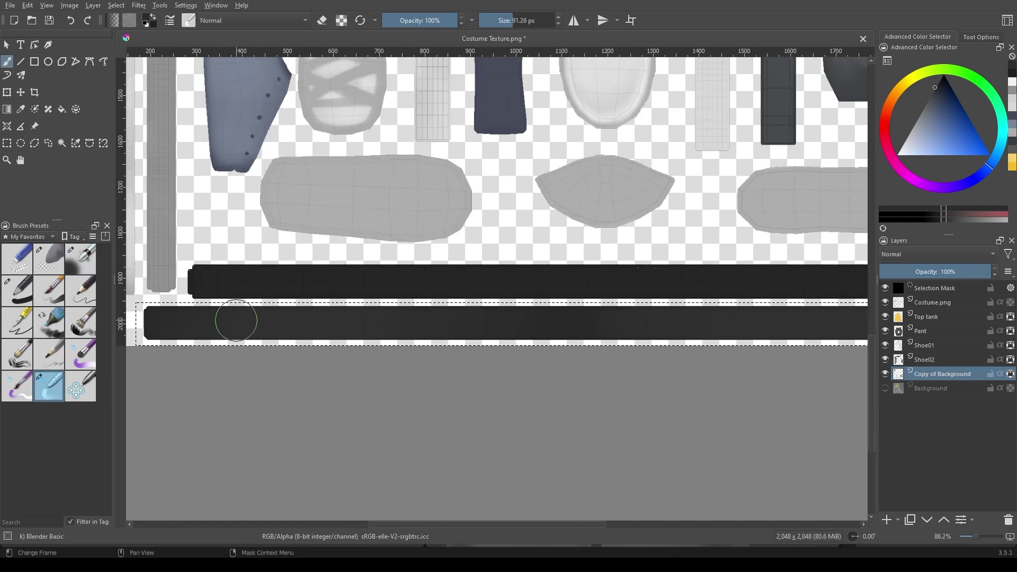
pyautogui.click(885, 302)
pyautogui.press('[')
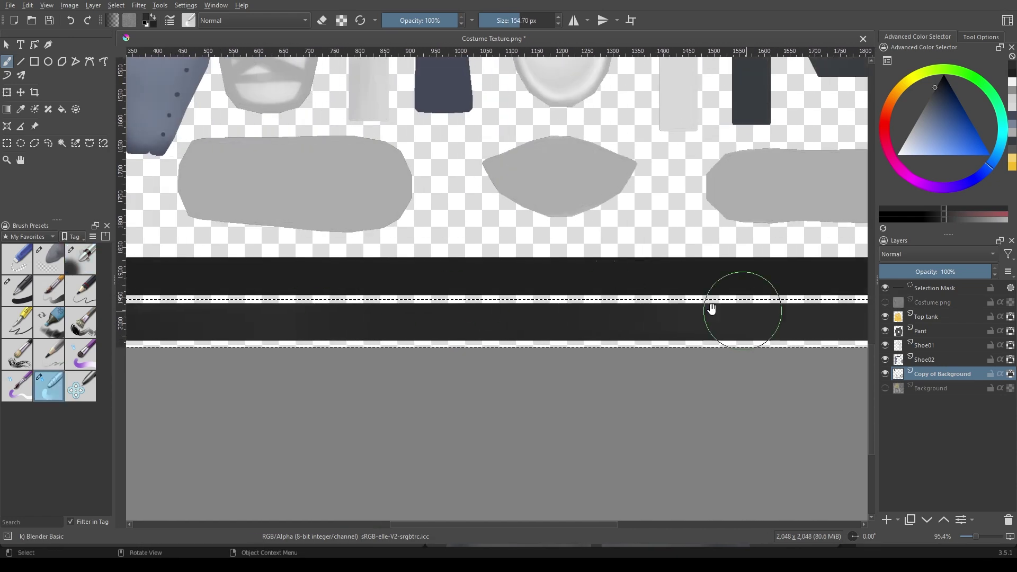
pyautogui.scroll(1, 530, 318)
pyautogui.hotkey('ctrl', 'shift', 'a')
pyautogui.scroll(-5, 449, 342)
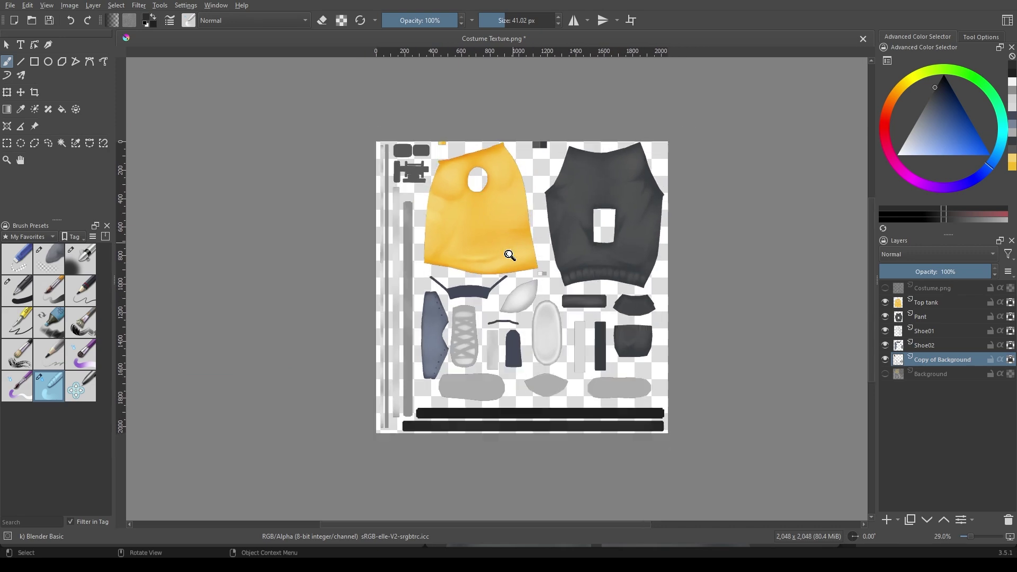
# Paint the small grey top-left pieces a deeper charcoal with a smaller brush
pyautogui.scroll(5, 511, 254)
pyautogui.scroll(2, 424, 289)
pyautogui.scroll(1, 424, 290)
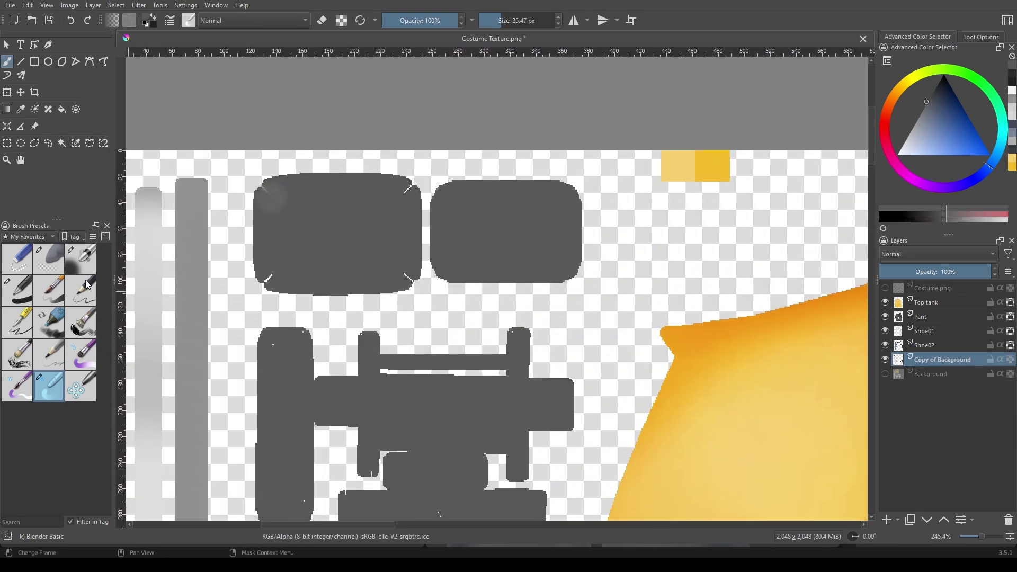
pyautogui.click(81, 259)
pyautogui.press('[')
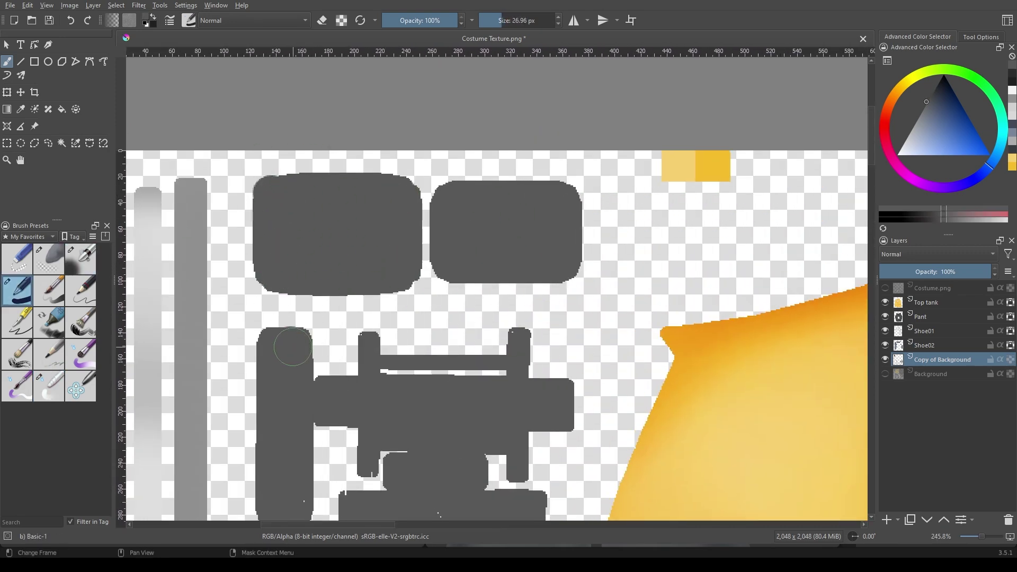
pyautogui.scroll(-3, 371, 398)
pyautogui.scroll(-1, 401, 239)
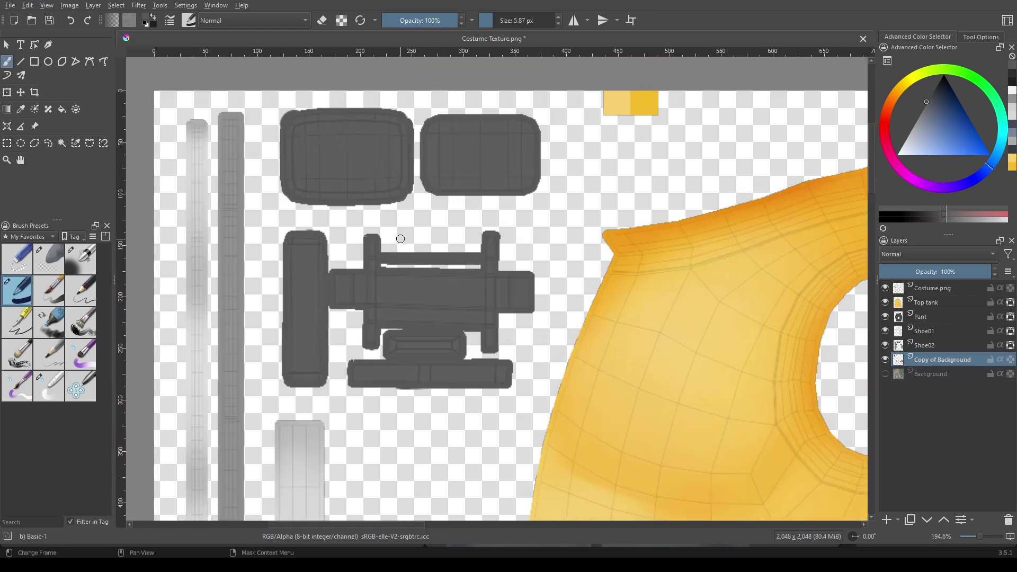
pyautogui.scroll(1, 434, 384)
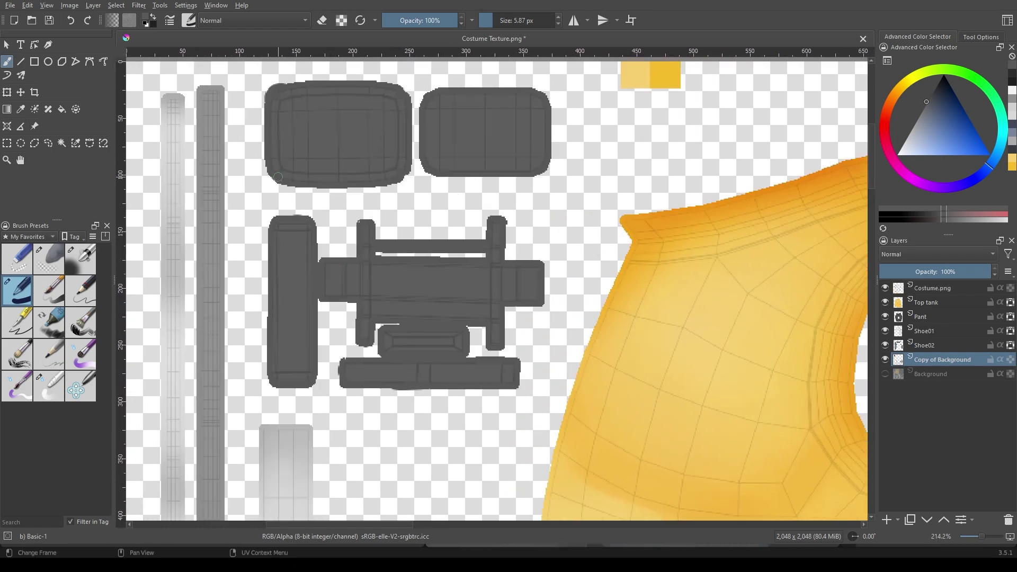
pyautogui.moveTo(288, 222)
pyautogui.mouseDown()
pyautogui.moveTo(273, 290)
pyautogui.moveTo(517, 385)
pyautogui.moveTo(351, 306)
pyautogui.moveTo(291, 104)
pyautogui.moveTo(374, 159)
pyautogui.mouseUp()
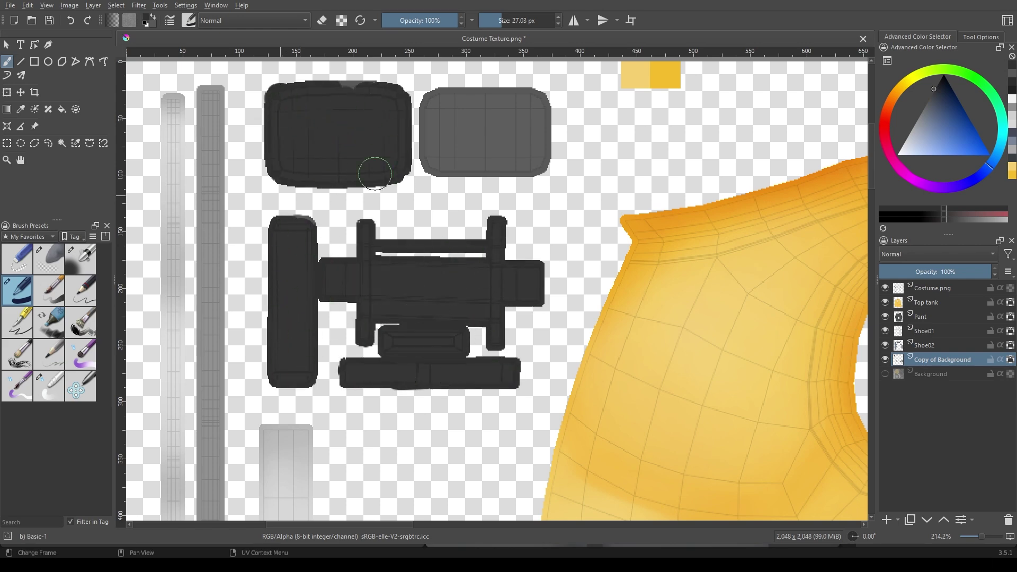
# Airbrush lighter grey shading onto the rounded block and blend it smooth
pyautogui.scroll(5, 374, 204)
pyautogui.press('/')
pyautogui.keyDown('ctrl'); pyautogui.click(520, 250); pyautogui.keyUp('ctrl')
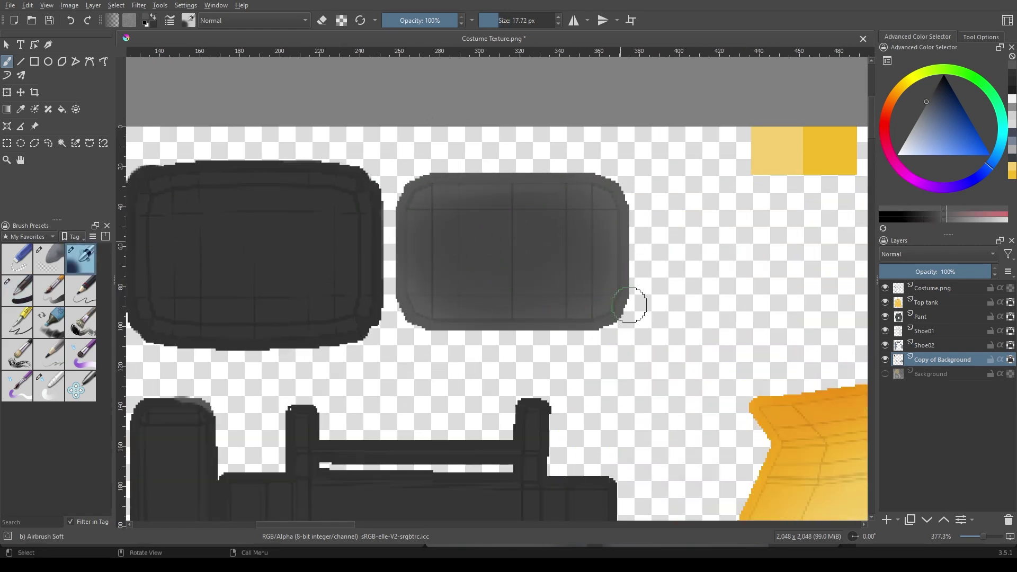
pyautogui.moveTo(496, 327); pyautogui.dragTo(529, 239)
pyautogui.press('/')
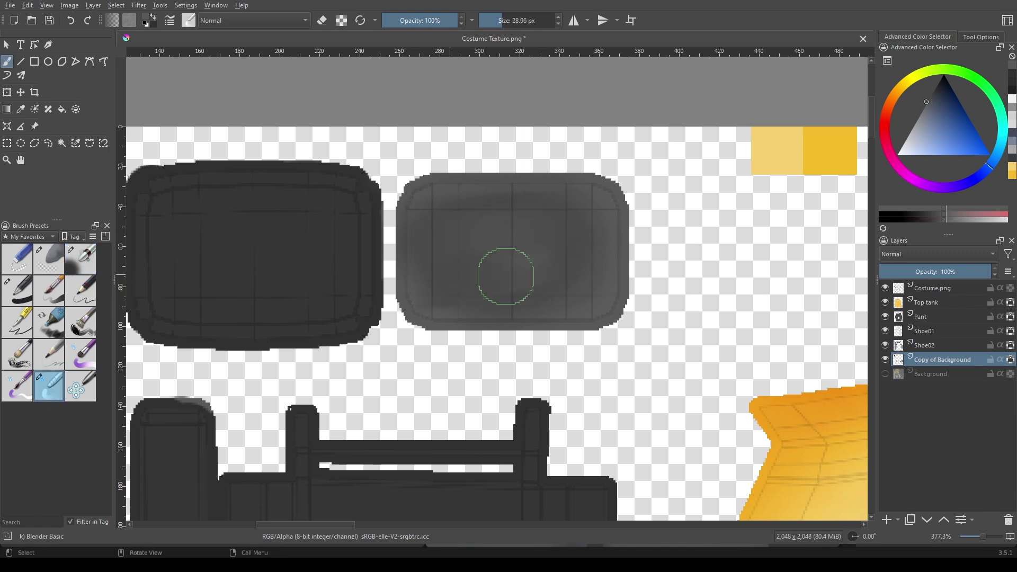
pyautogui.moveTo(506, 276); pyautogui.dragTo(481, 256)
# Save the costume texture
pyautogui.scroll(-1, 482, 257)
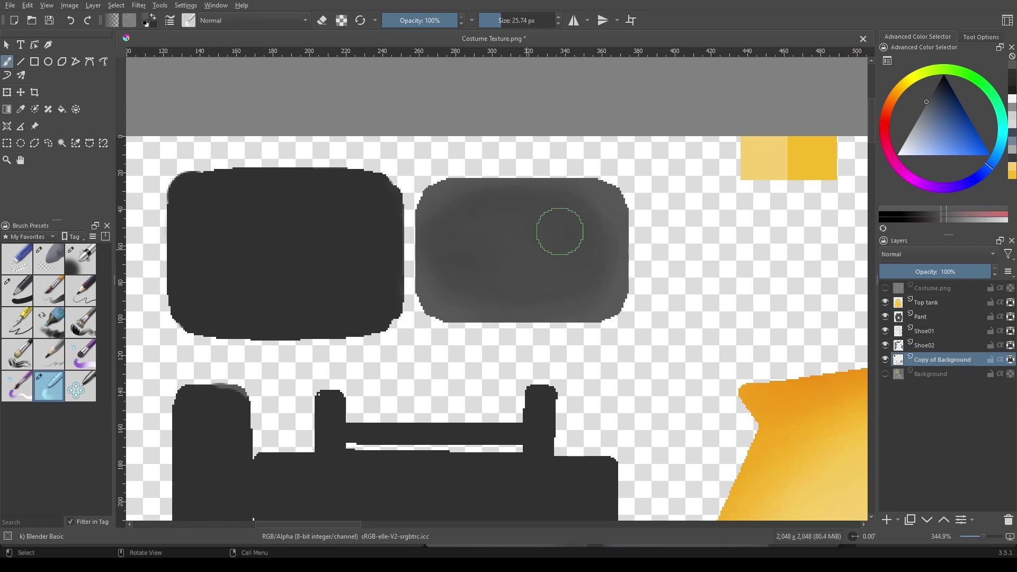
pyautogui.scroll(-8, 553, 374)
pyautogui.hotkey('ctrl', 's')
pyautogui.scroll(3, 626, 415)
# Select the light grey strip, show the wireframe overlay and rotate the strip horizontal
pyautogui.scroll(4, 586, 354)
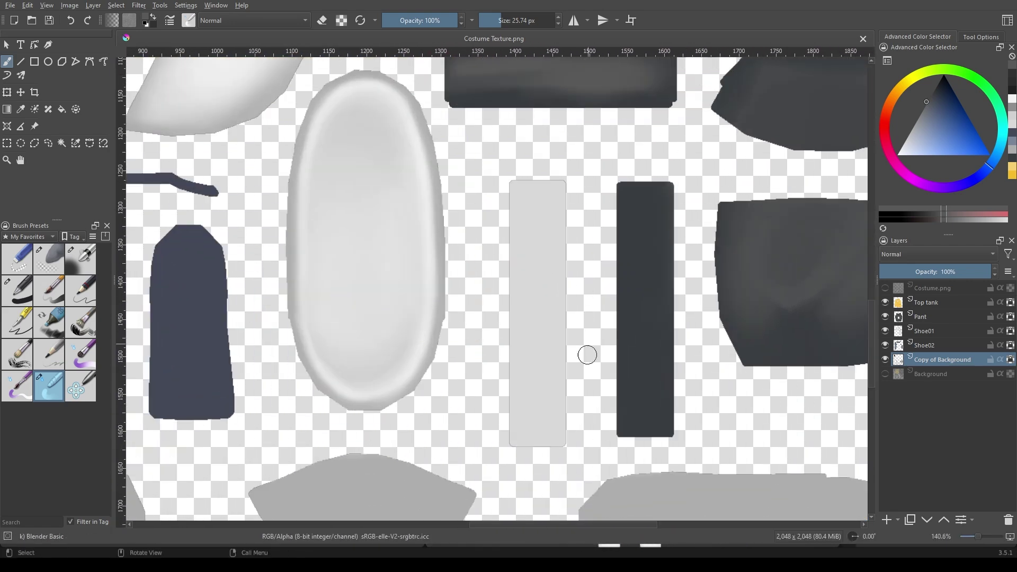
pyautogui.moveTo(495, 135); pyautogui.dragTo(576, 422)
pyautogui.click(885, 302)
pyautogui.moveTo(586, 344); pyautogui.dragTo(529, 297)
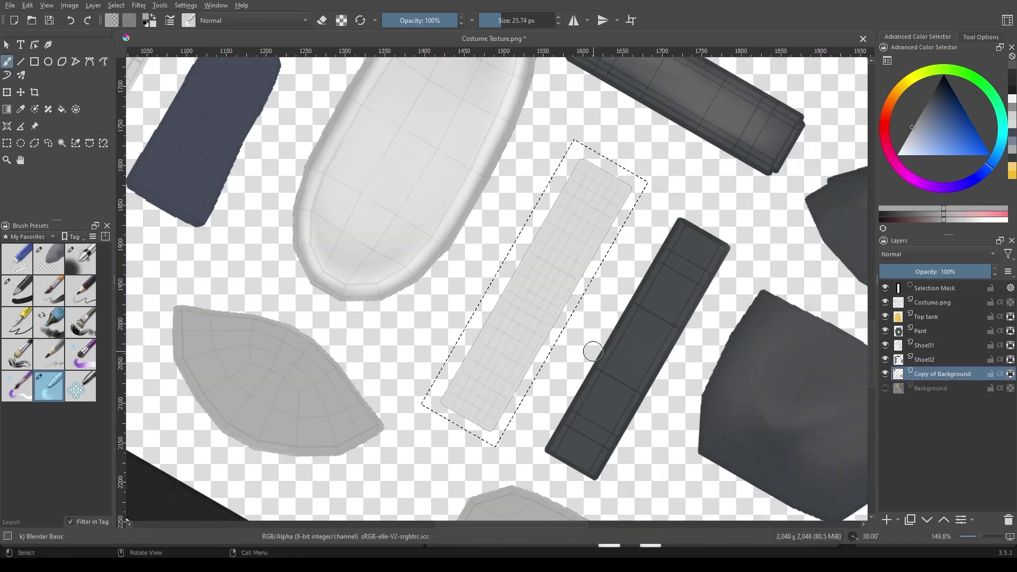
pyautogui.scroll(-4, 529, 296)
pyautogui.scroll(6, 370, 328)
pyautogui.scroll(1, 367, 383)
# Airbrush soft grey streaks along the strip and darken its right end
pyautogui.press('/')
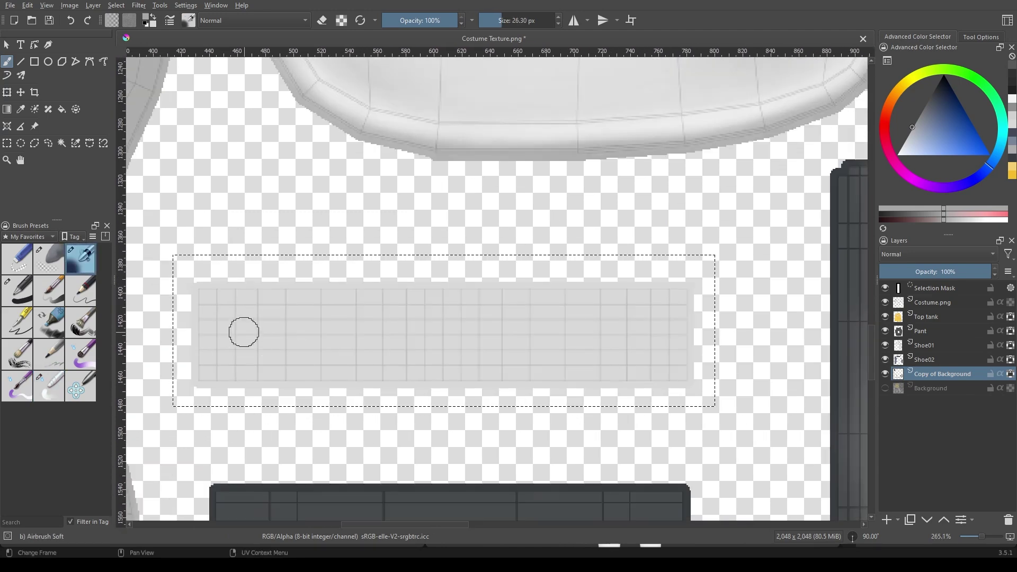
pyautogui.moveTo(243, 331); pyautogui.dragTo(467, 323)
pyautogui.moveTo(613, 341); pyautogui.dragTo(376, 347)
pyautogui.moveTo(322, 299); pyautogui.dragTo(724, 303)
pyautogui.moveTo(470, 344); pyautogui.dragTo(179, 374)
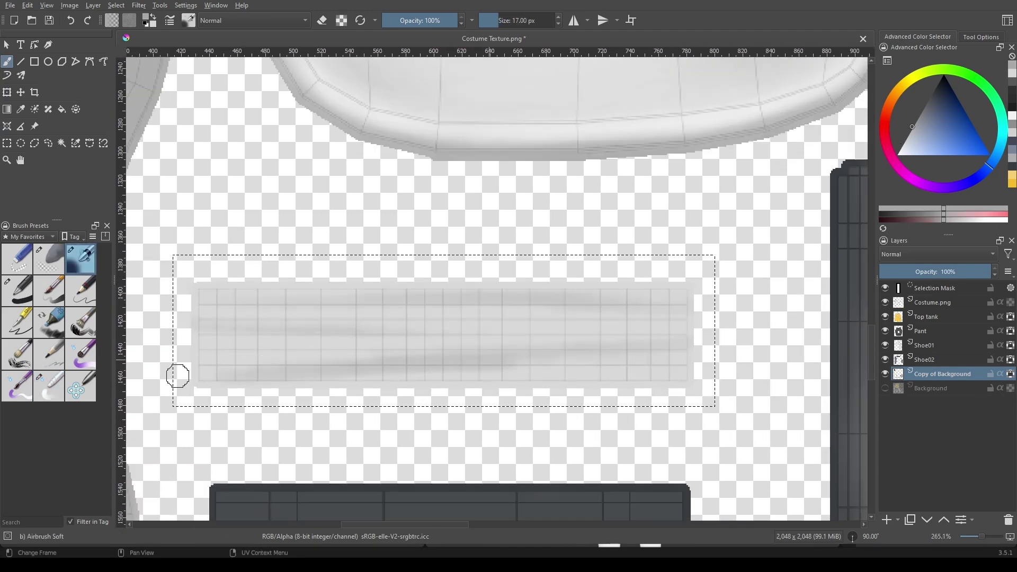
pyautogui.scroll(-2, 638, 359)
pyautogui.scroll(1, 244, 314)
pyautogui.click(762, 312)
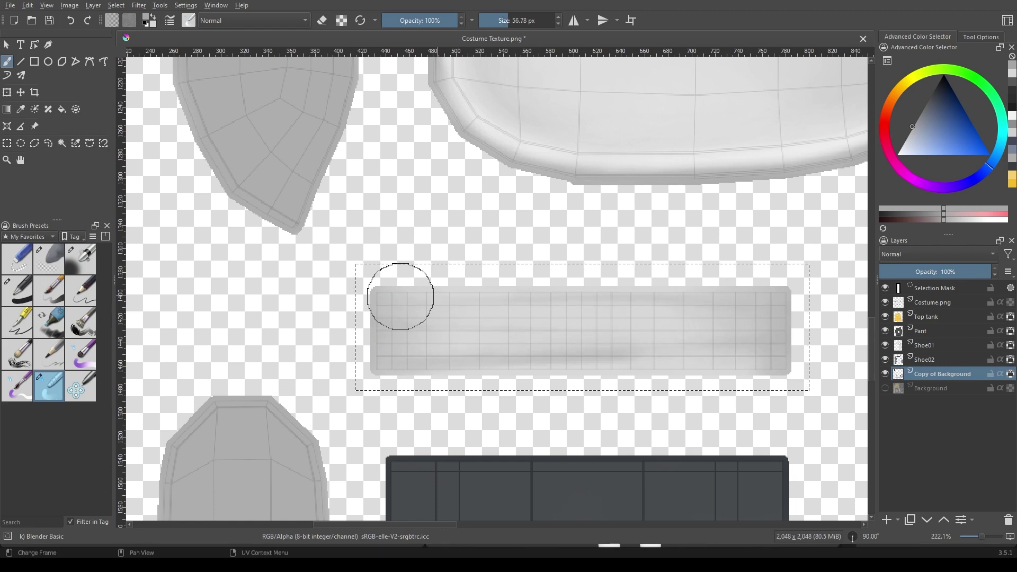
# Blend the grey streaks on the strip smooth with Blender Basic
pyautogui.press('/')
pyautogui.scroll(3, 401, 296)
pyautogui.scroll(-2, 479, 329)
pyautogui.scroll(-2, 456, 265)
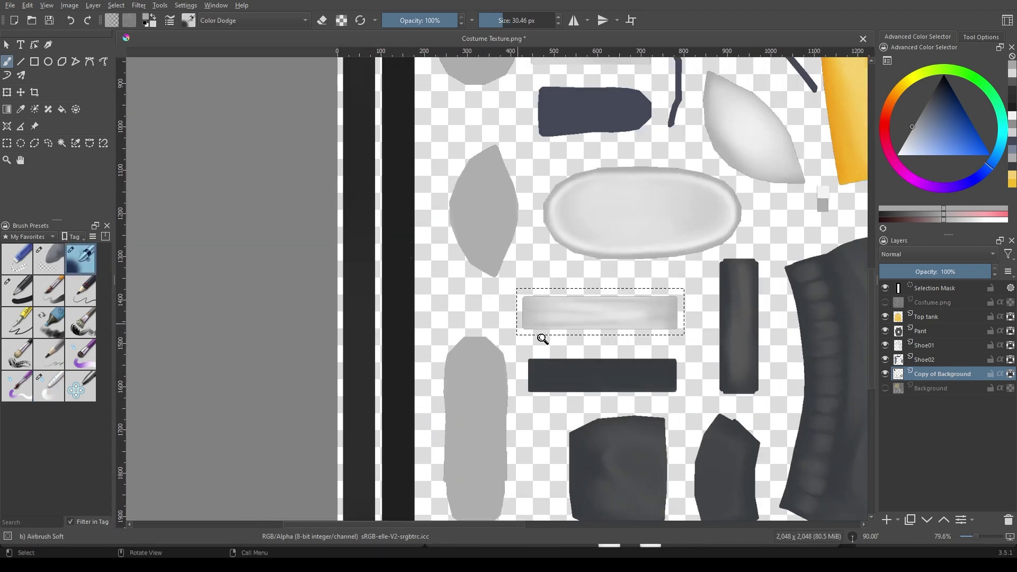
pyautogui.scroll(2, 540, 336)
pyautogui.press('/')
pyautogui.scroll(2, 361, 286)
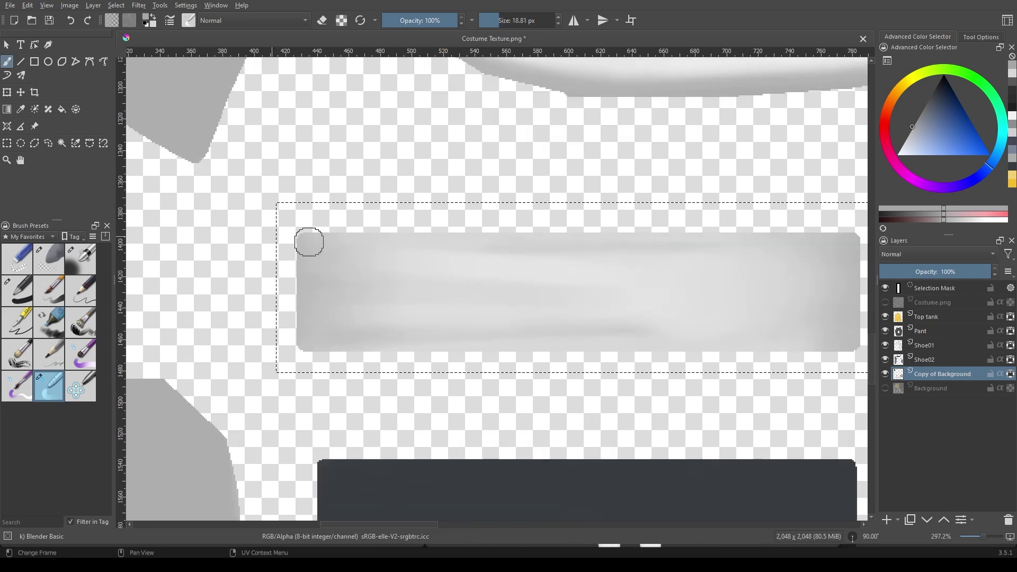
pyautogui.scroll(-2, 642, 256)
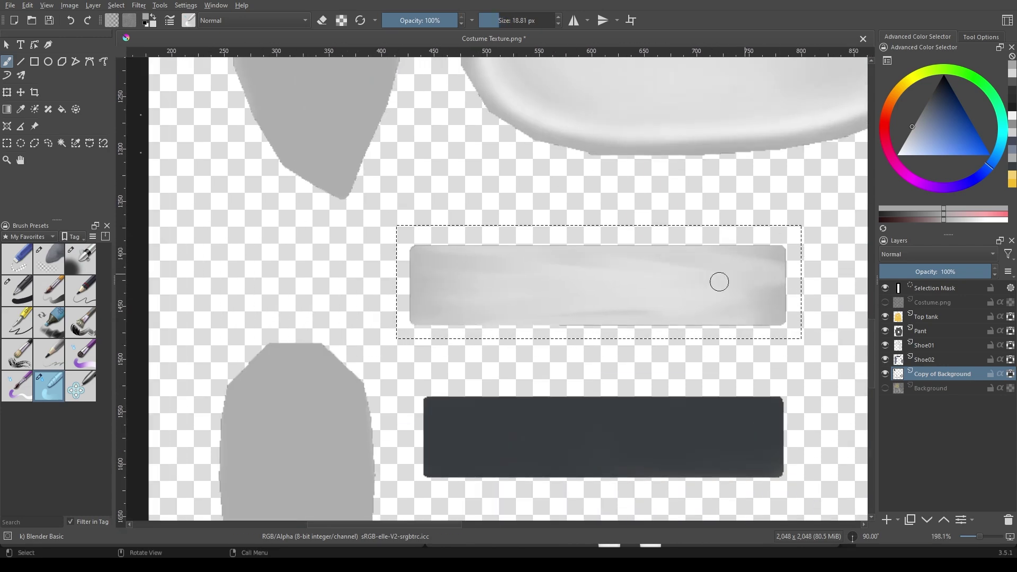
pyautogui.scroll(1, 633, 291)
pyautogui.scroll(-1, 662, 318)
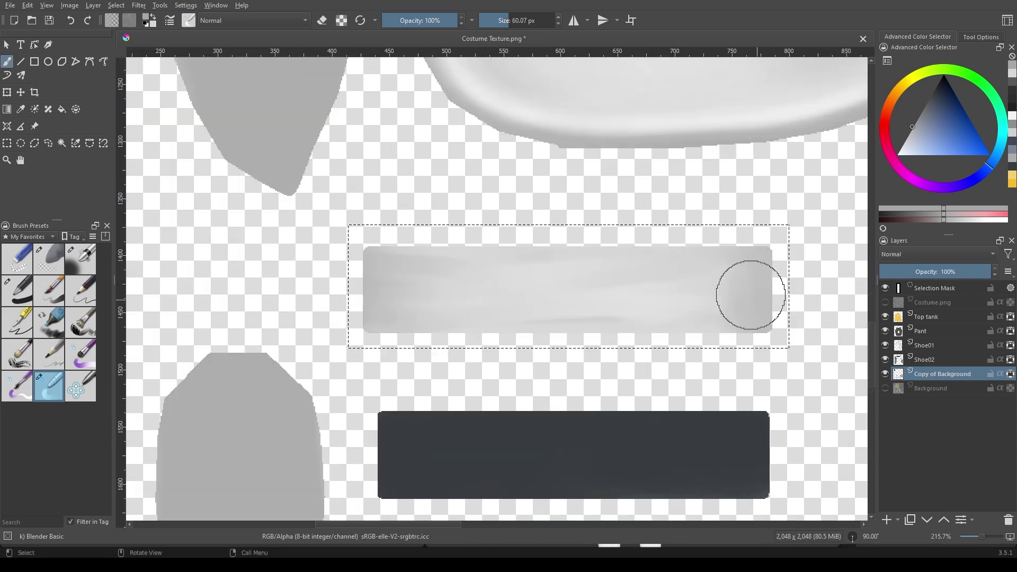
pyautogui.scroll(-5, 779, 279)
# Deselect the strip, reset the canvas rotation and save the costume texture
pyautogui.press('5')
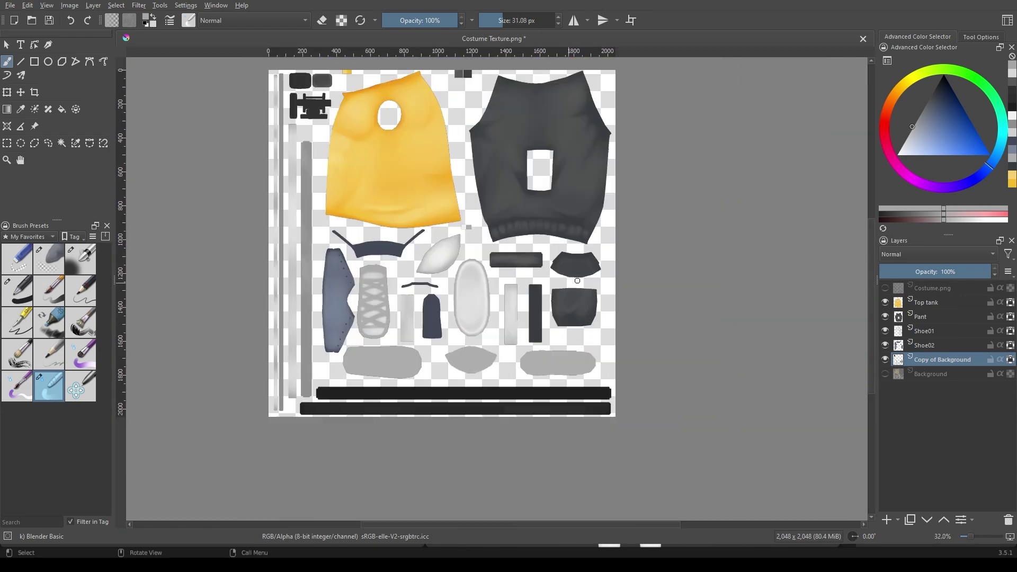
pyautogui.hotkey('ctrl', 'shift', 'a')
pyautogui.hotkey('ctrl', 's')
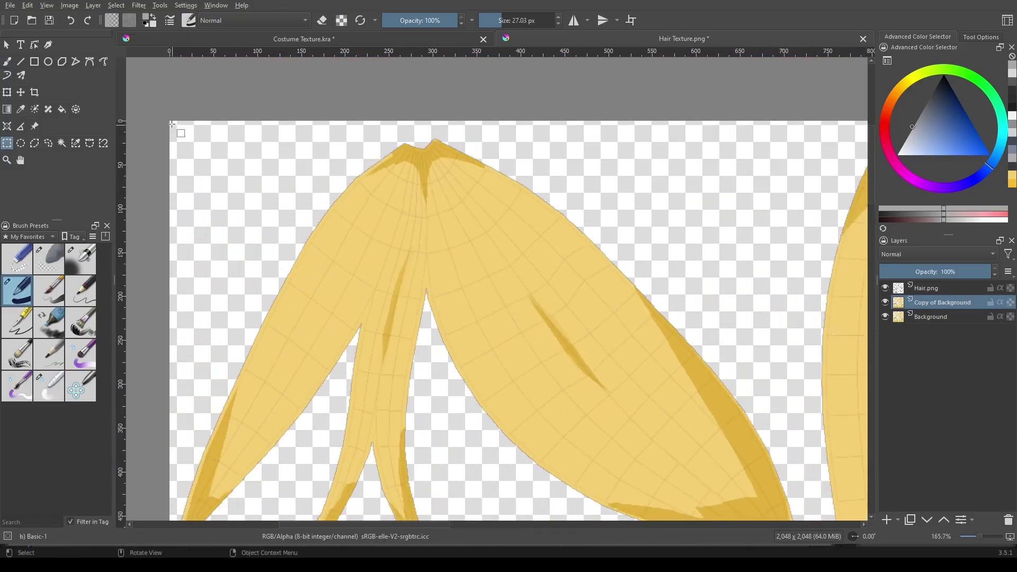
# Fill corner swatch squares with the hair's base yellow and a darker yellow
pyautogui.moveTo(171, 124); pyautogui.dragTo(209, 158)
pyautogui.keyDown('ctrl'); pyautogui.click(491, 262); pyautogui.keyUp('ctrl')
pyautogui.hotkey('shift', 'BackSpace')
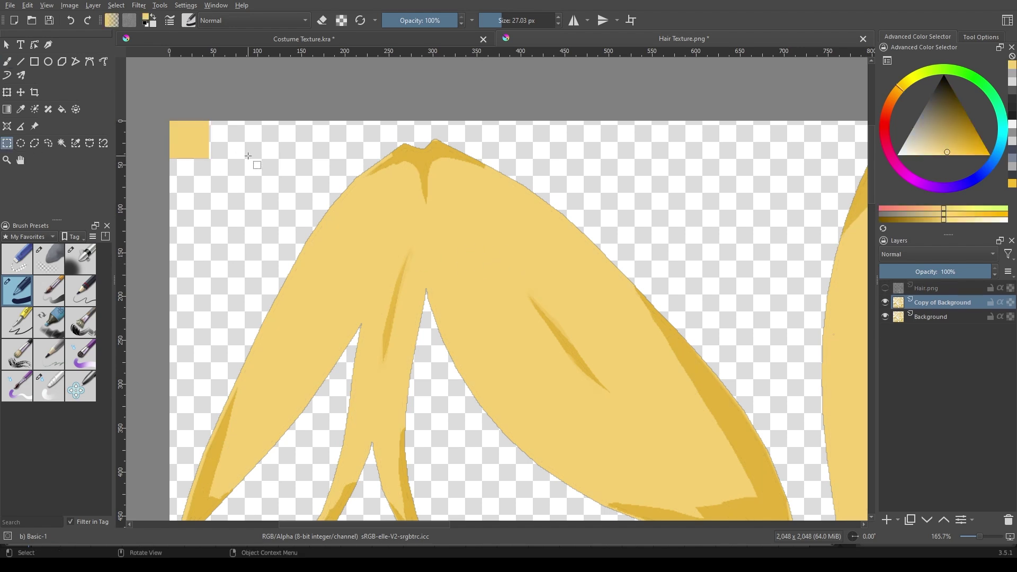
pyautogui.press('BackSpace')
# Lasso-select the left hair clumps with a freehand outline
pyautogui.hotkey('ctrl', 'shift', 'a')
pyautogui.scroll(-1, 433, 310)
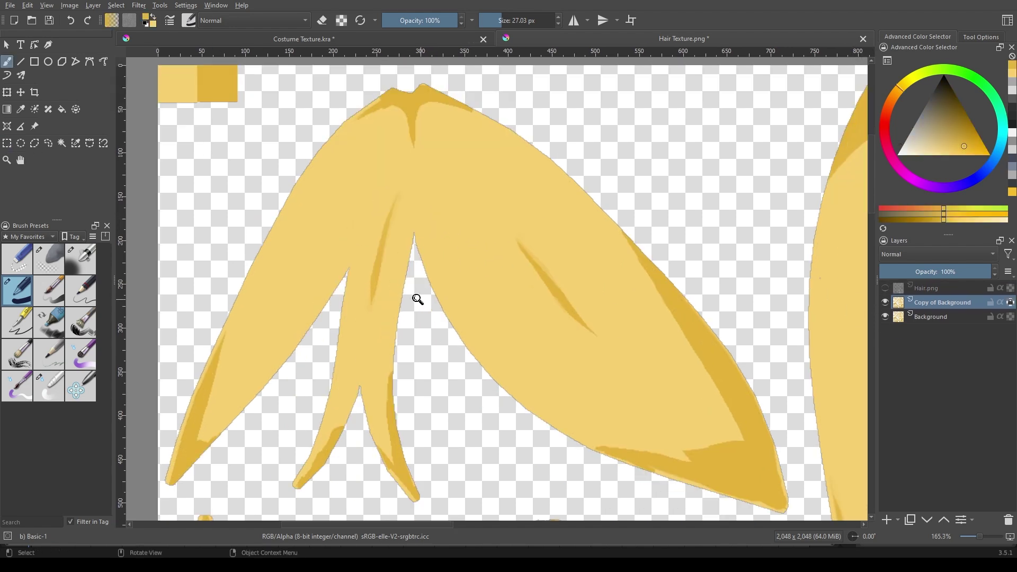
pyautogui.moveTo(377, 99); pyautogui.dragTo(219, 364)
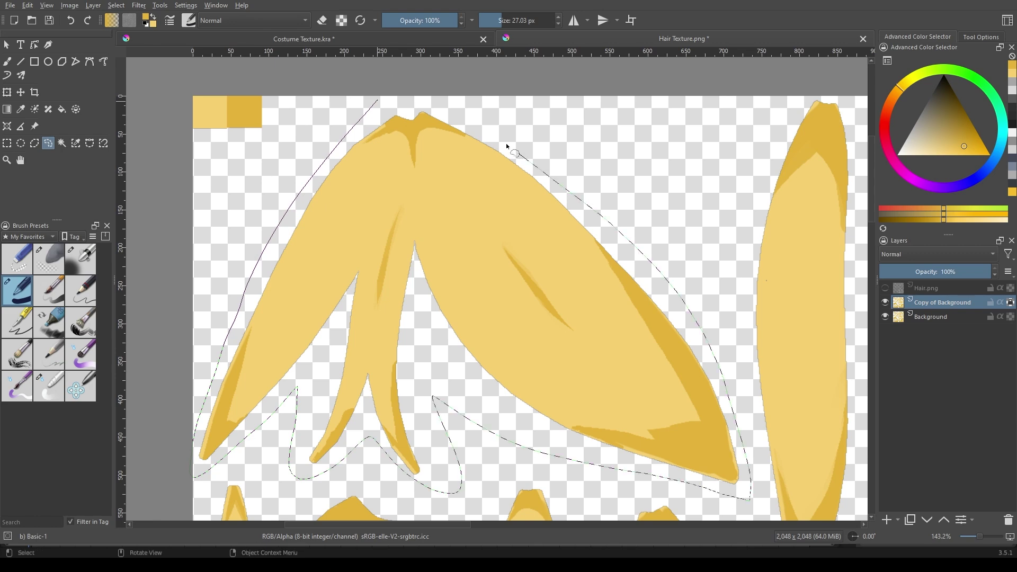
pyautogui.moveTo(507, 147); pyautogui.dragTo(512, 152)
pyautogui.scroll(1, 390, 261)
# Return to the Basic brush at a smaller size, bringing the hair's right side and top into view
pyautogui.press('b')
pyautogui.scroll(1, 201, 370)
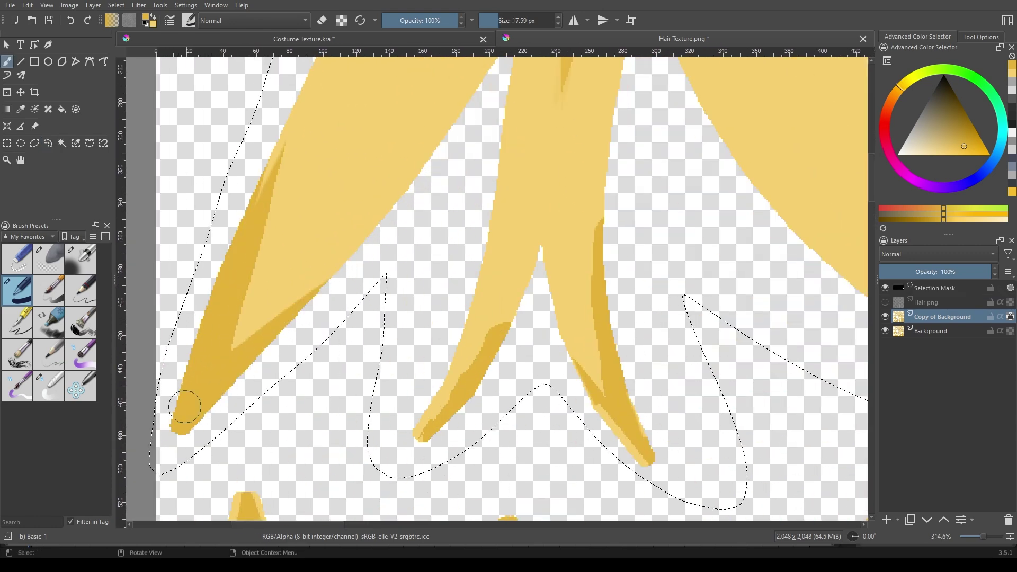
pyautogui.scroll(1, 386, 268)
pyautogui.press('[')
pyautogui.press('[')
pyautogui.press('[')
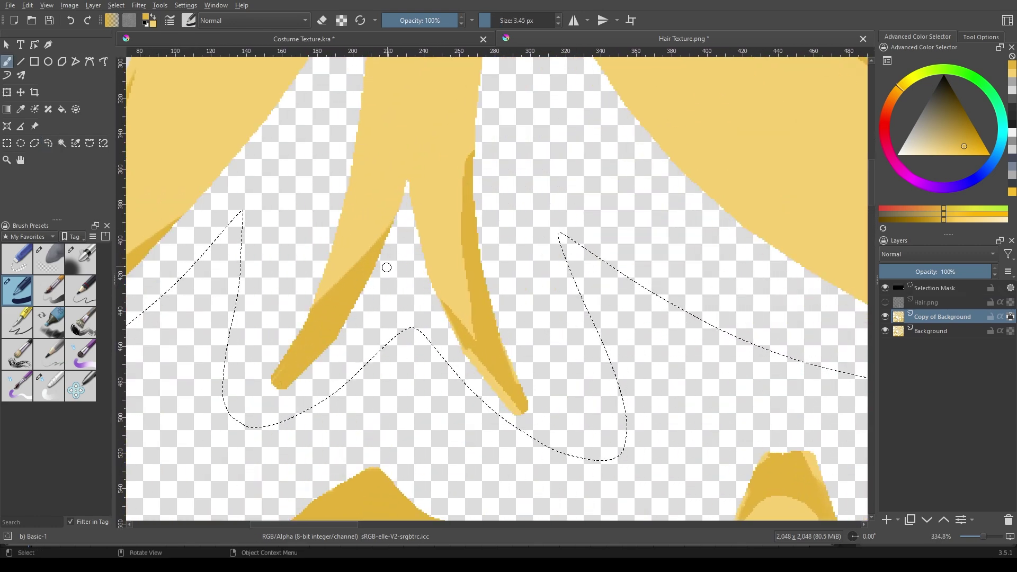
pyautogui.press(']')
pyautogui.press(']')
pyautogui.press(']')
pyautogui.scroll(-1, 487, 245)
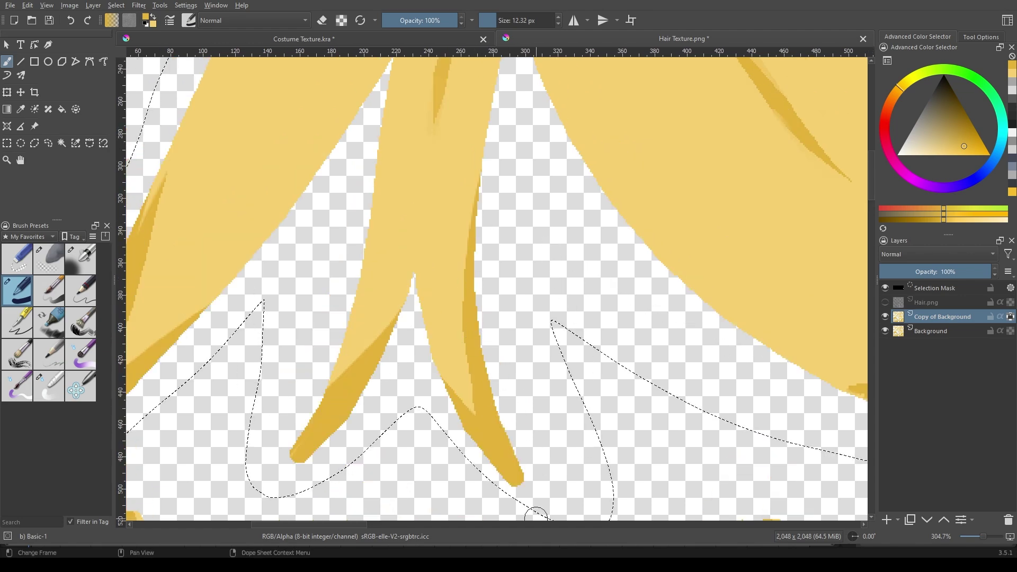
pyautogui.moveTo(535, 514); pyautogui.dragTo(367, 351)
pyautogui.moveTo(692, 375); pyautogui.dragTo(582, 476)
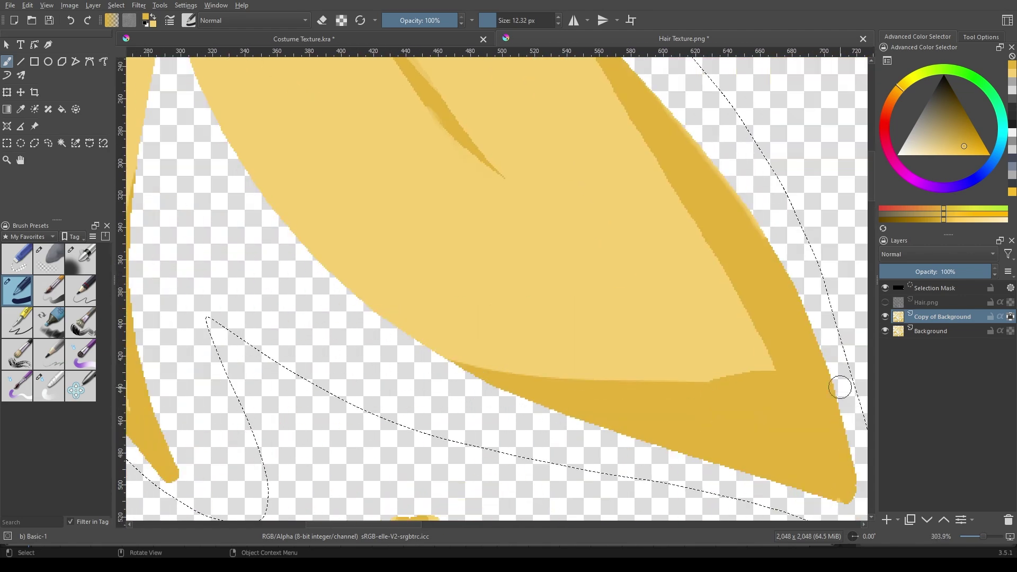
pyautogui.scroll(-3, 579, 352)
pyautogui.scroll(3, 480, 121)
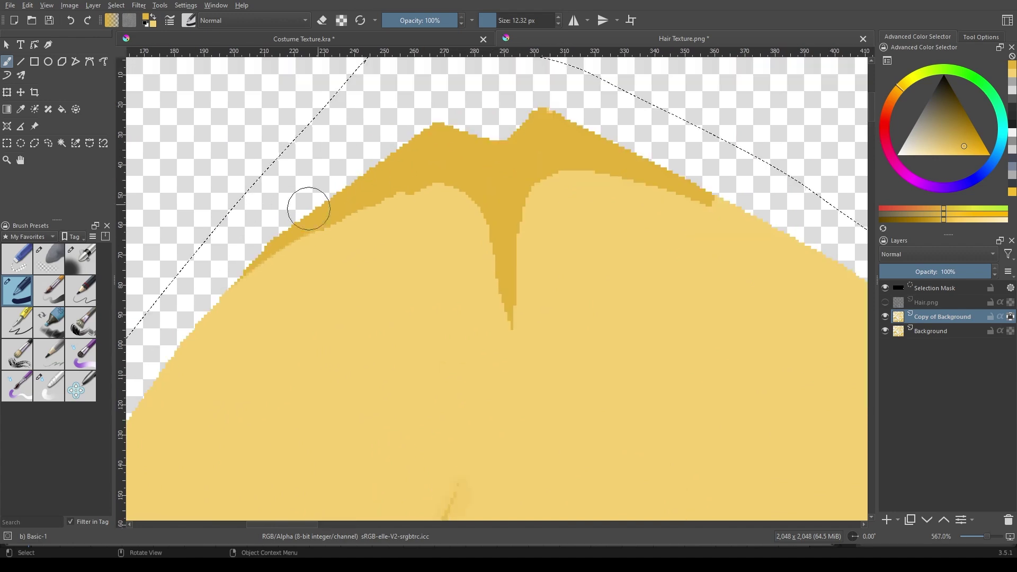
# Paint thin darker shade strokes along the hair inside the selection
pyautogui.moveTo(568, 148); pyautogui.dragTo(531, 186)
pyautogui.press('[')
pyautogui.moveTo(474, 447); pyautogui.dragTo(534, 143)
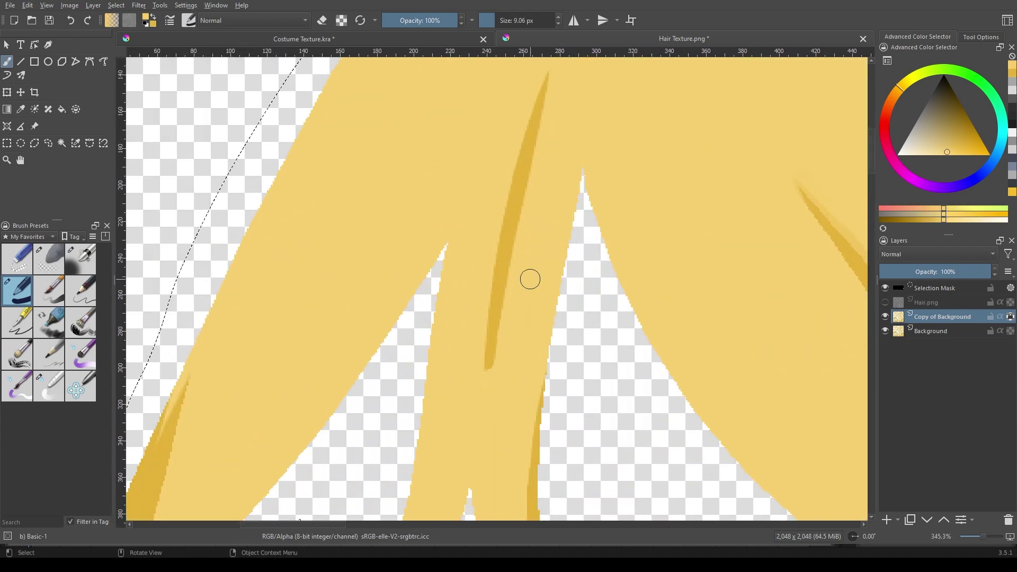
pyautogui.scroll(-5, 529, 277)
pyautogui.scroll(5, 618, 313)
pyautogui.press('/')
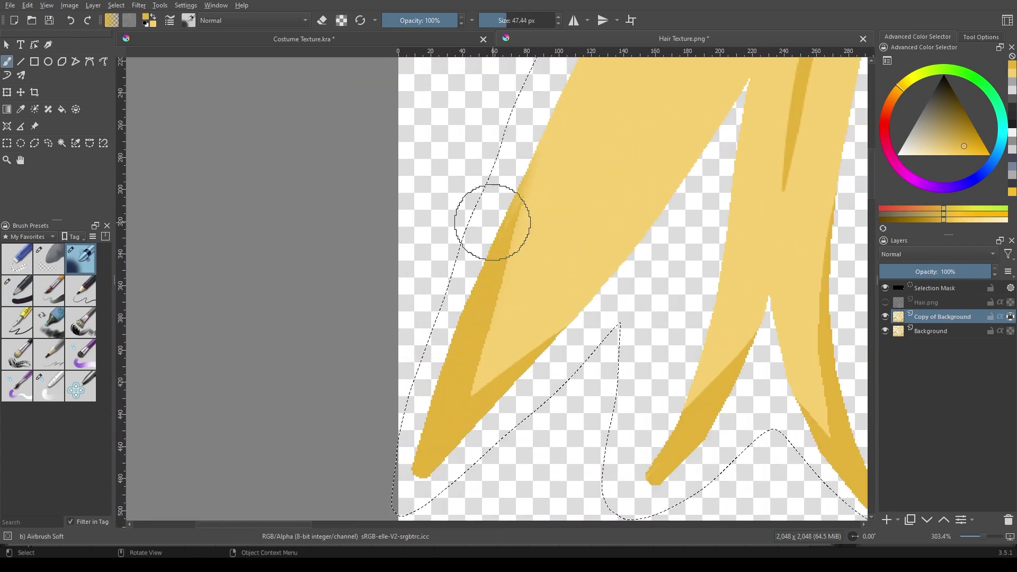
# Airbrush over the clump's hard dark edges to soften them, then pick a slightly different shading colour
pyautogui.moveTo(492, 221); pyautogui.dragTo(477, 254)
pyautogui.moveTo(659, 277); pyautogui.dragTo(580, 387)
pyautogui.press('[')
pyautogui.keyDown('ctrl'); pyautogui.click(455, 319); pyautogui.keyUp('ctrl')
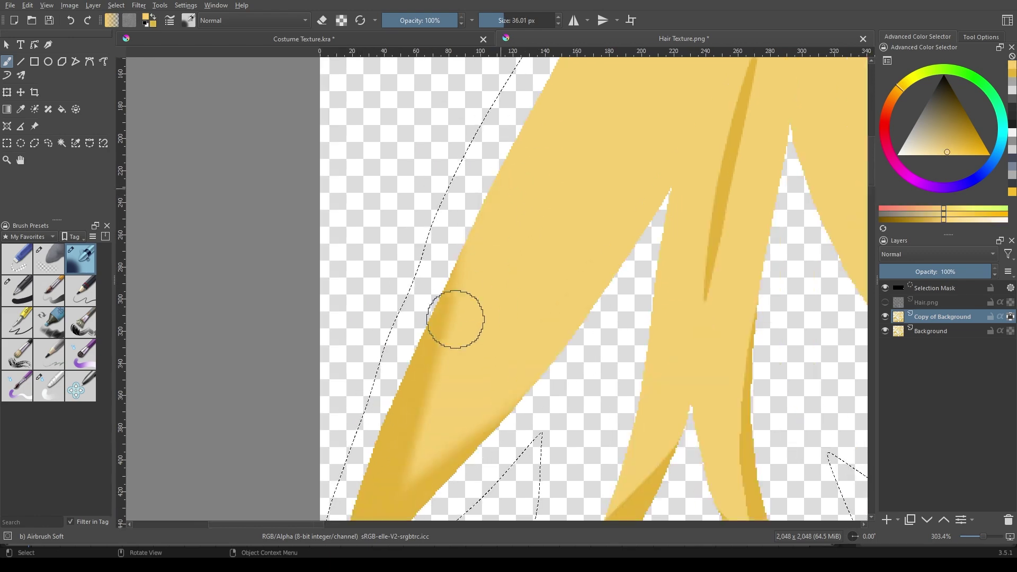
# Shrink the airbrush and zoom in to work on the hair tips
pyautogui.scroll(-5, 484, 263)
pyautogui.scroll(5, 456, 241)
pyautogui.scroll(-3, 438, 277)
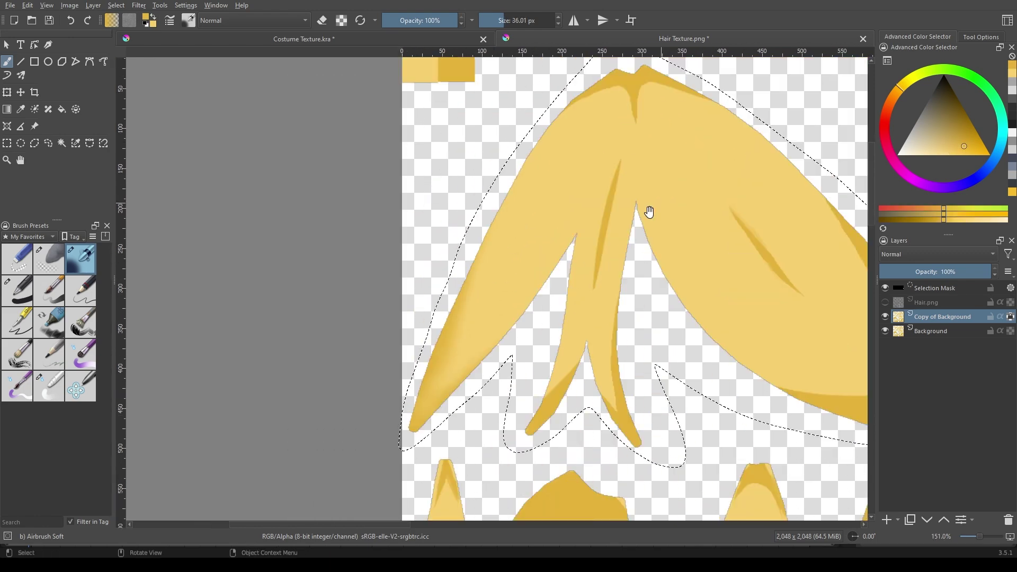
pyautogui.scroll(4, 649, 212)
pyautogui.scroll(2, 582, 344)
pyautogui.press('[')
pyautogui.press('[')
pyautogui.press('[')
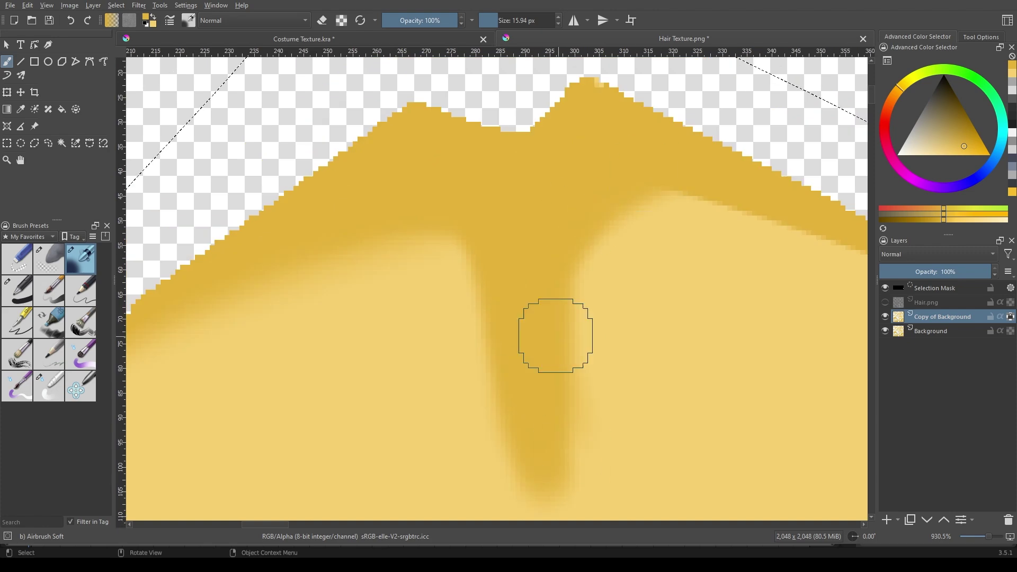
pyautogui.scroll(-3, 476, 257)
pyautogui.scroll(2, 492, 240)
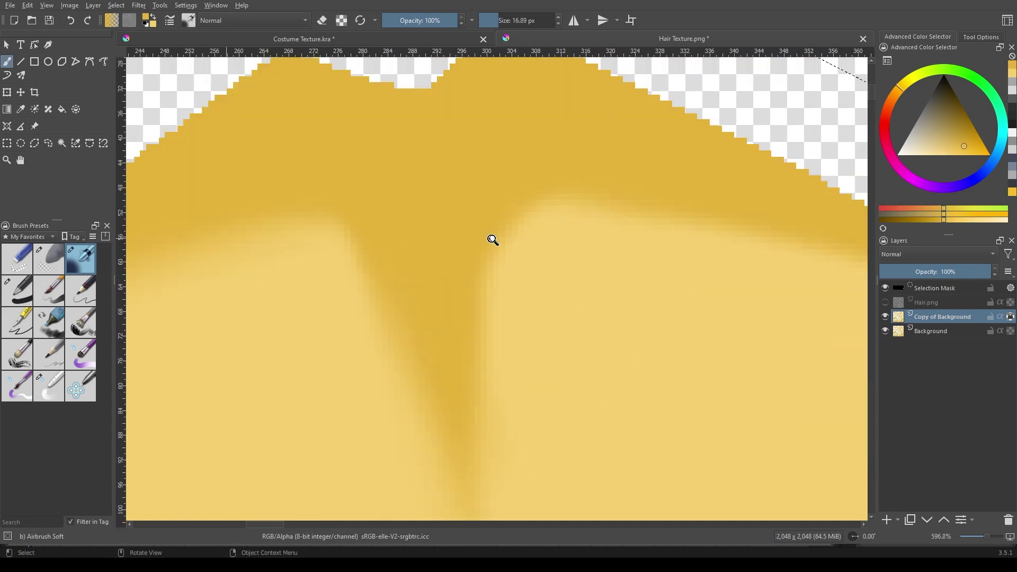
pyautogui.scroll(-2, 493, 240)
# Rotate the view to follow the clump's angle, then reset it upright
pyautogui.moveTo(718, 211); pyautogui.dragTo(359, 166)
pyautogui.scroll(-3, 701, 386)
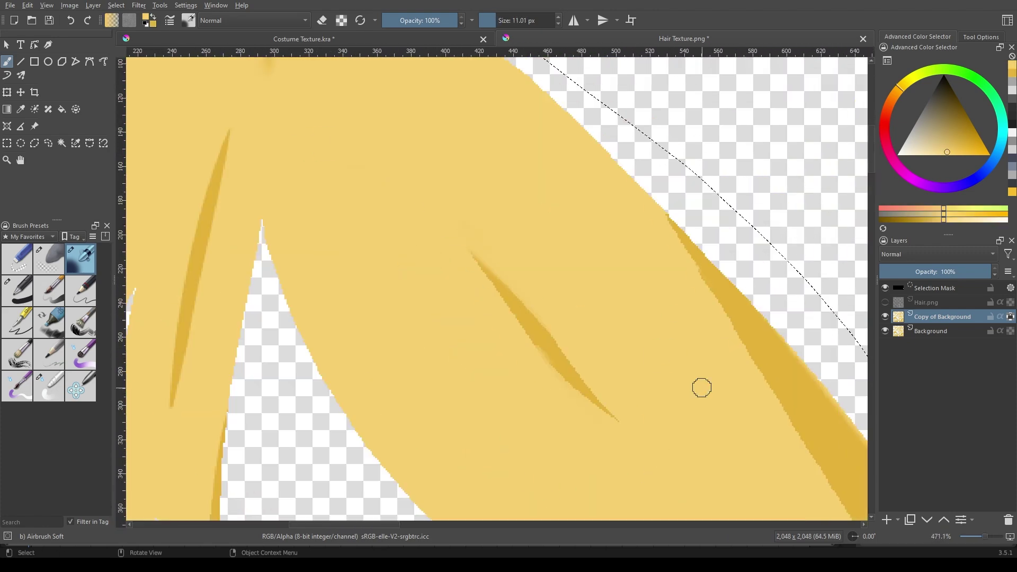
pyautogui.moveTo(499, 284); pyautogui.dragTo(358, 259)
pyautogui.scroll(1, 358, 259)
pyautogui.scroll(-1, 744, 270)
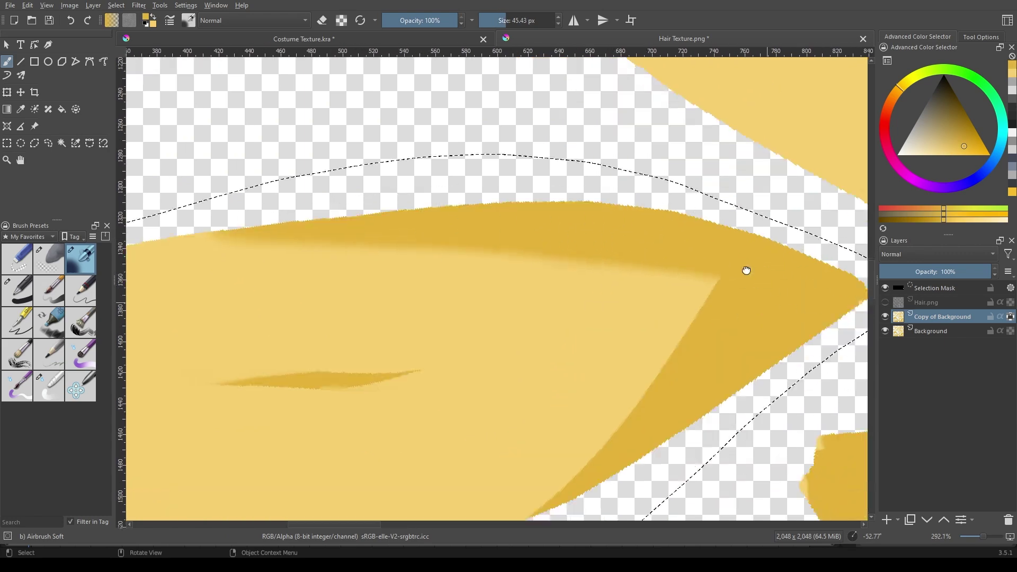
pyautogui.scroll(-2, 557, 329)
pyautogui.scroll(-1, 528, 383)
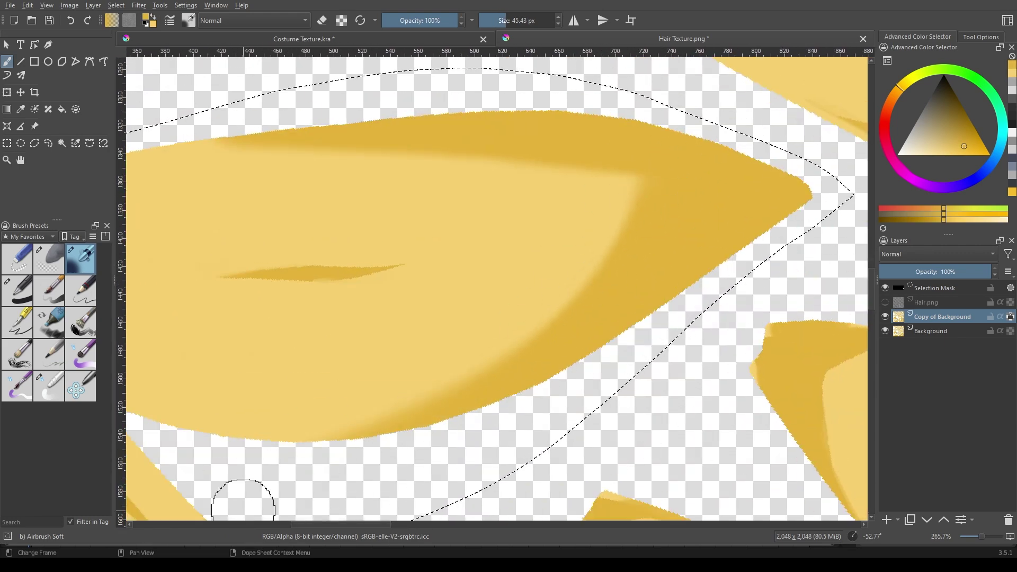
pyautogui.scroll(1, 551, 216)
pyautogui.scroll(-2, 585, 329)
pyautogui.press('5')
# Pick a lighter yellow and pan between the top crease and lower hair strands
pyautogui.scroll(2, 477, 265)
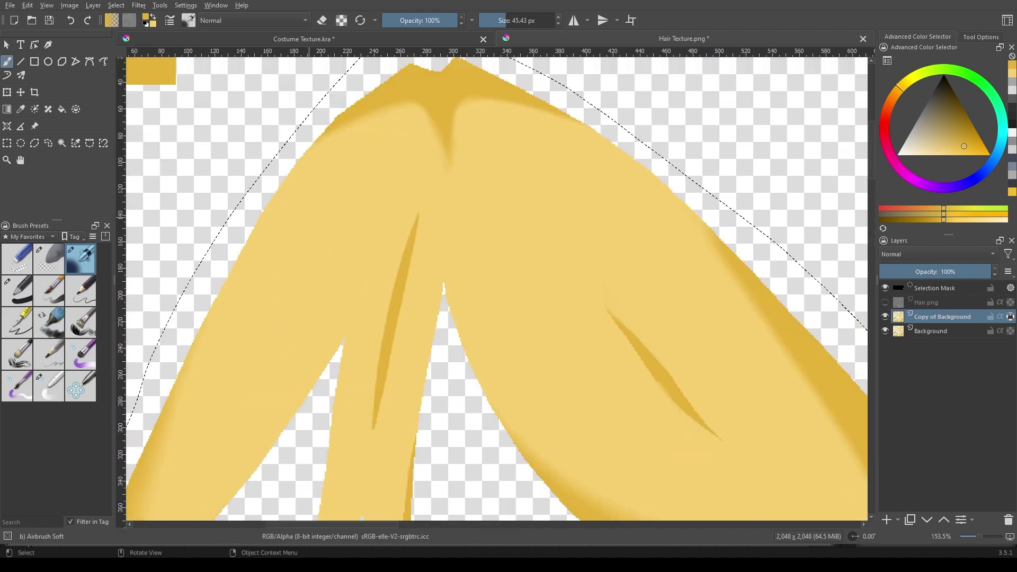
pyautogui.scroll(1, 430, 158)
pyautogui.scroll(-1, 366, 427)
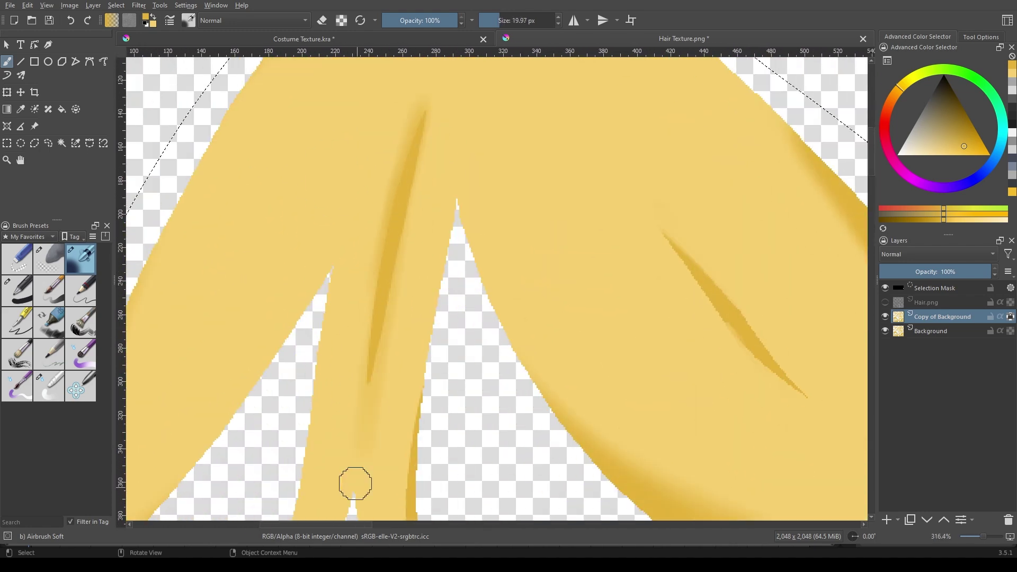
pyautogui.keyDown('ctrl'); pyautogui.click(394, 272); pyautogui.keyUp('ctrl')
pyautogui.moveTo(369, 208); pyautogui.dragTo(354, 356)
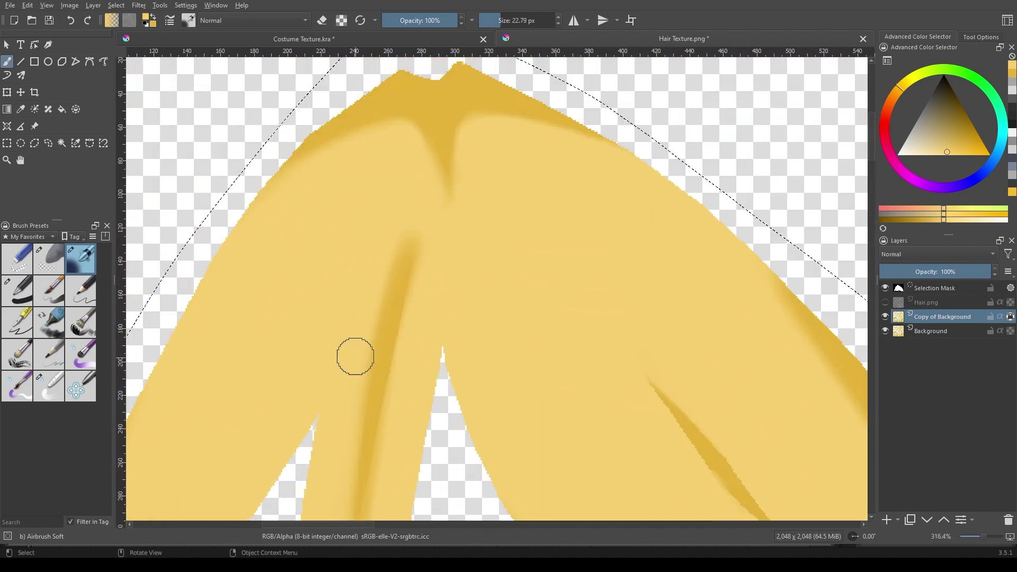
pyautogui.moveTo(396, 407); pyautogui.dragTo(397, 250)
pyautogui.scroll(1, 539, 125)
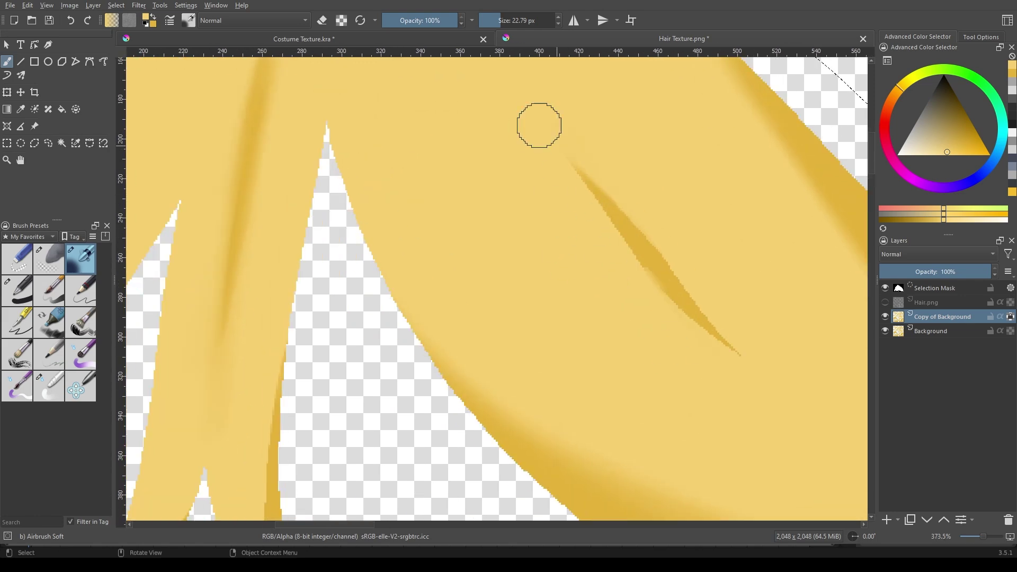
pyautogui.scroll(-5, 593, 220)
pyautogui.scroll(2, 545, 370)
# Switch to the Blender Basic brush and fine-tune its size for the clump's streaks
pyautogui.scroll(1, 655, 356)
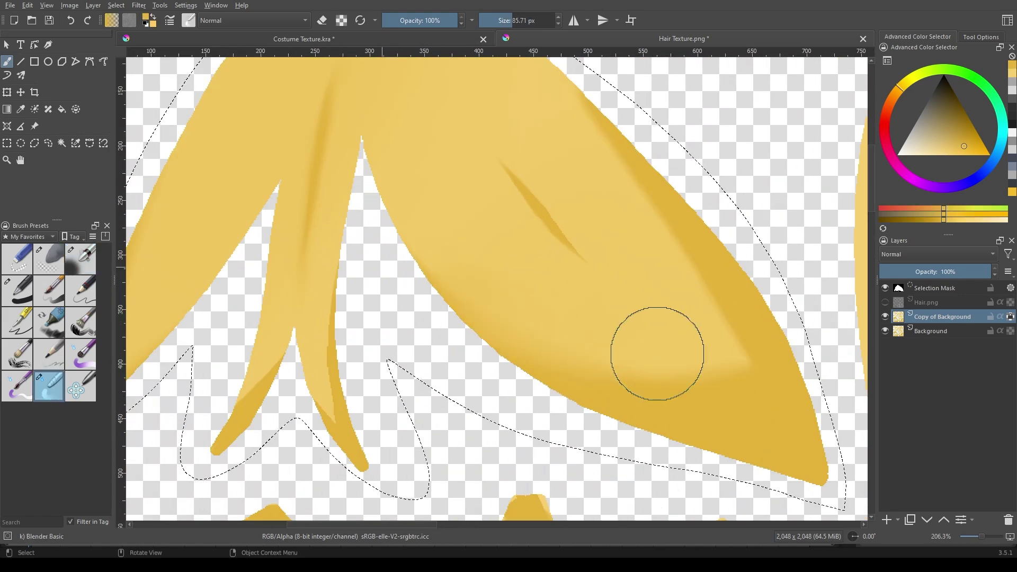
pyautogui.click(49, 387)
pyautogui.scroll(-3, 522, 340)
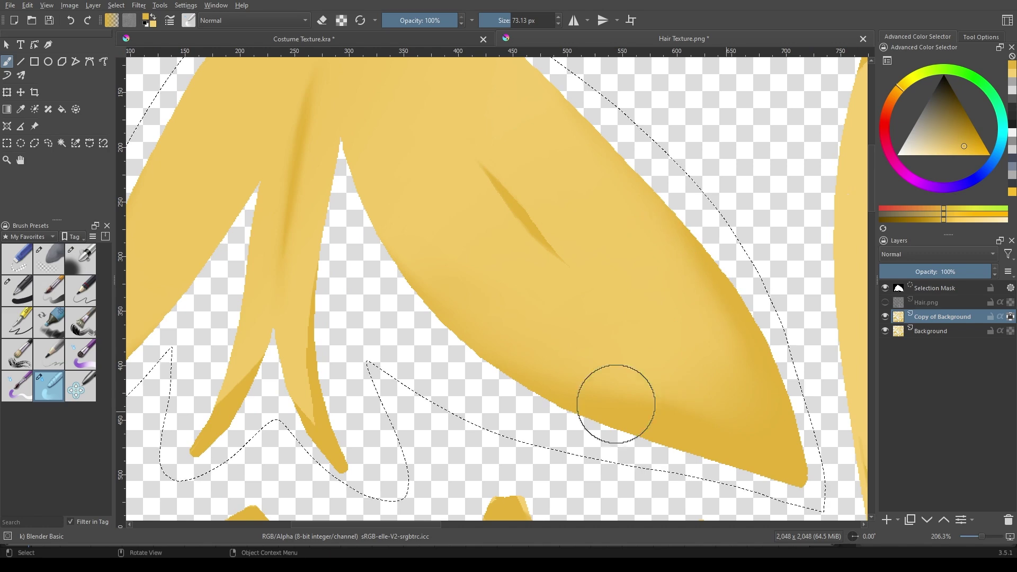
pyautogui.scroll(2, 641, 279)
pyautogui.press('[')
pyautogui.press('[')
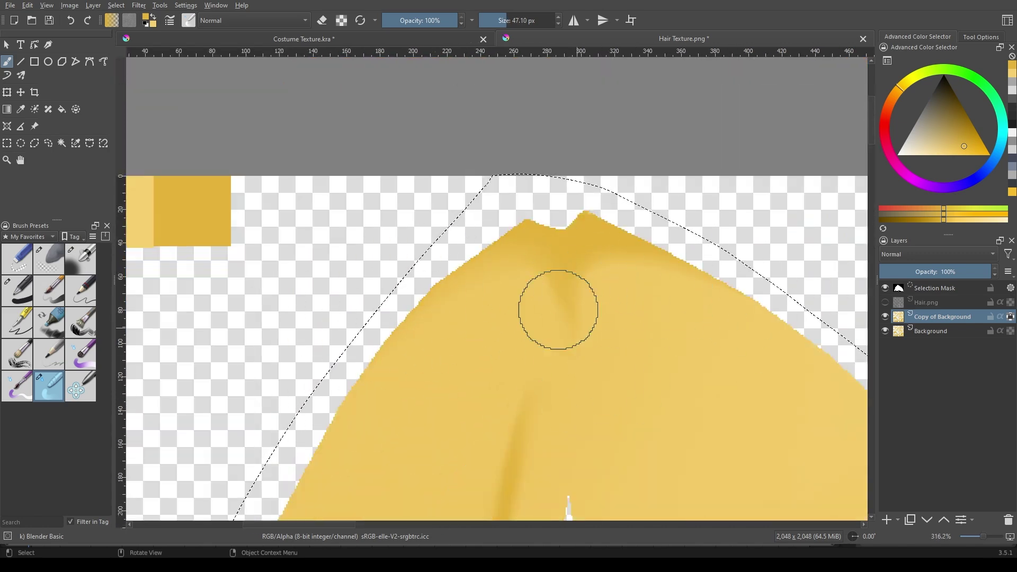
pyautogui.scroll(-5, 558, 310)
pyautogui.scroll(3, 619, 351)
pyautogui.press(']')
pyautogui.press(']')
pyautogui.press(']')
pyautogui.scroll(-2, 411, 238)
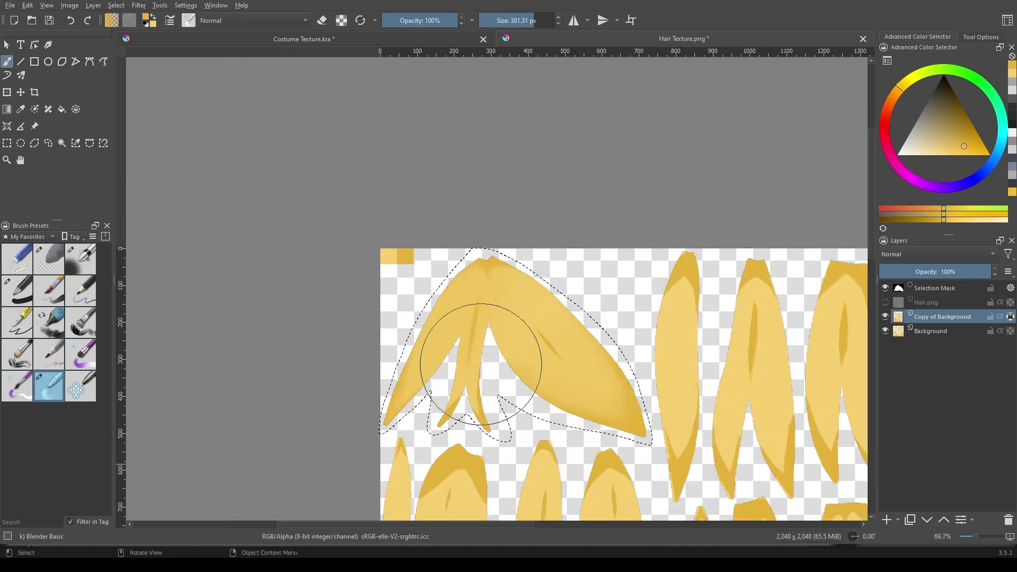
pyautogui.scroll(3, 481, 365)
pyautogui.press('[')
pyautogui.press('[')
pyautogui.press('[')
pyautogui.scroll(2, 579, 265)
pyautogui.scroll(2, 530, 239)
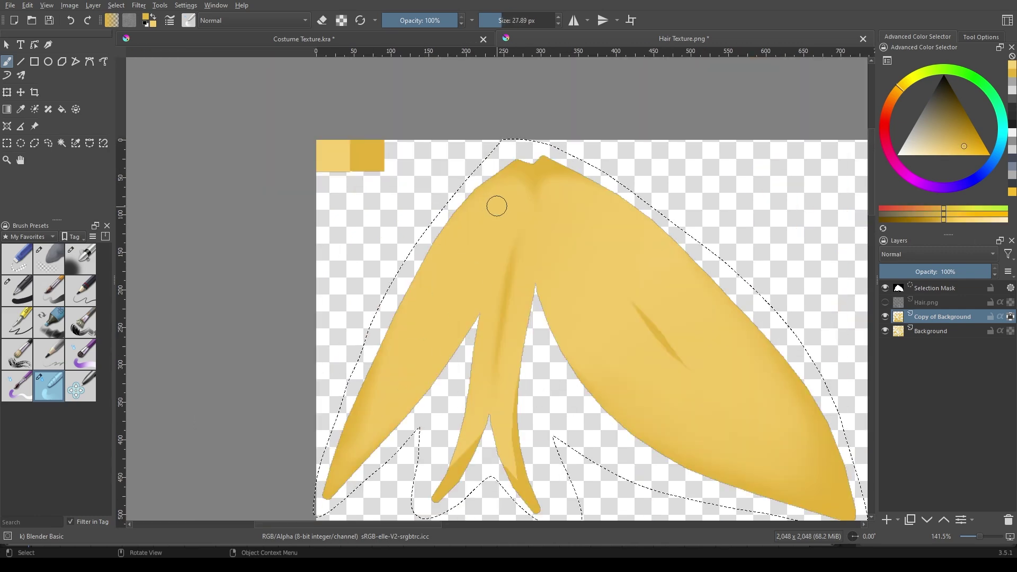
pyautogui.scroll(2, 466, 239)
# Alternate between Airbrush Soft and Blender Basic, shrinking each brush to fit the shadows
pyautogui.press('/')
pyautogui.scroll(-3, 530, 276)
pyautogui.scroll(1, 371, 360)
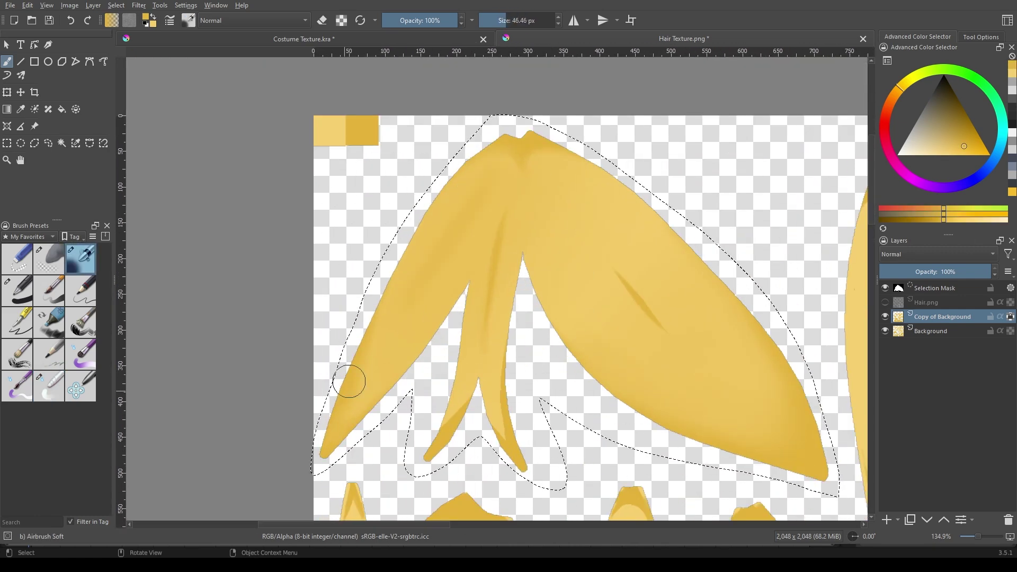
pyautogui.scroll(2, 469, 218)
pyautogui.press('[')
pyautogui.press('[')
pyautogui.scroll(1, 497, 170)
pyautogui.scroll(-1, 454, 279)
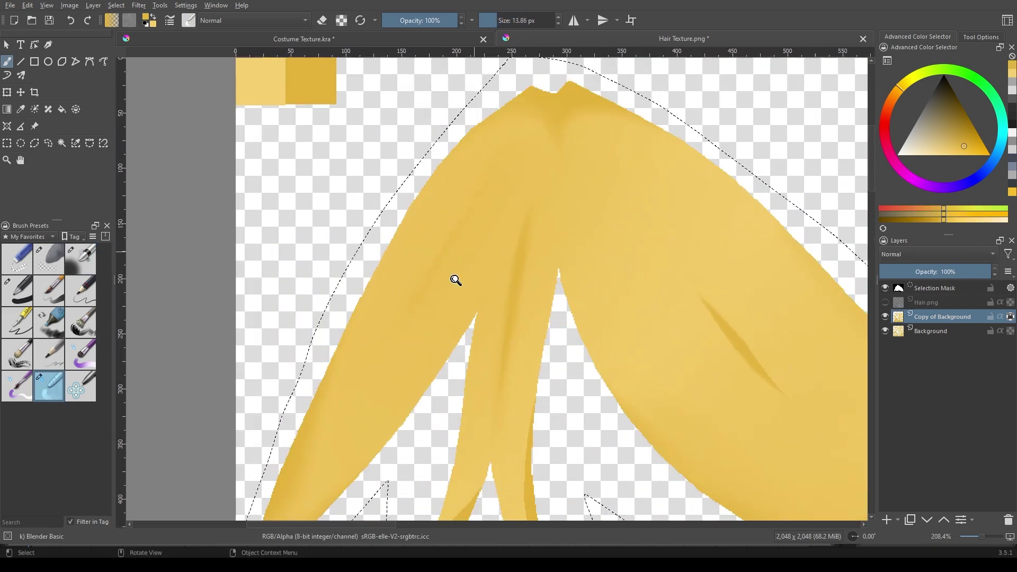
pyautogui.scroll(-1, 454, 279)
pyautogui.press('/')
pyautogui.scroll(-1, 646, 300)
pyautogui.scroll(4, 476, 212)
pyautogui.press('/')
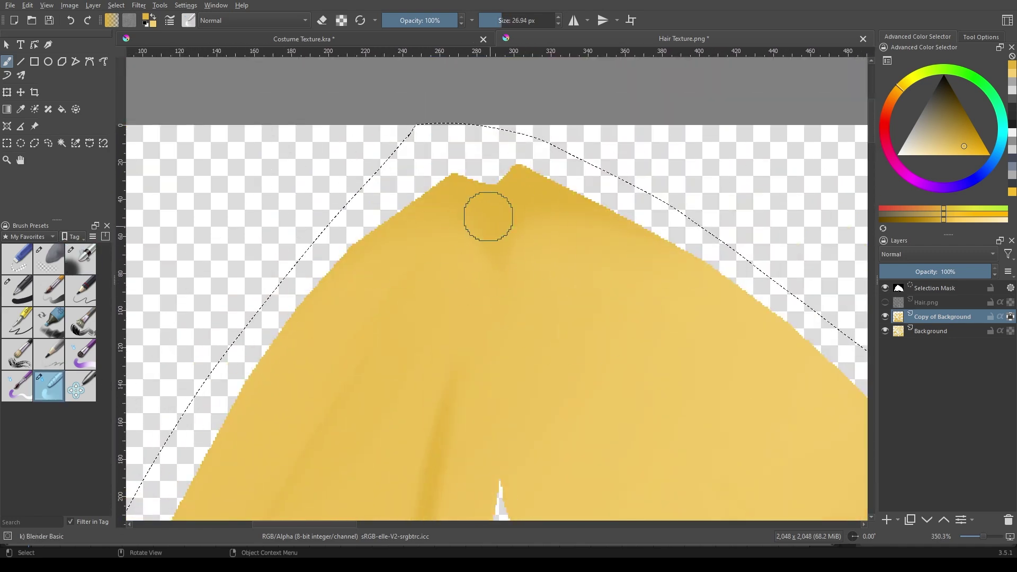
pyautogui.scroll(-4, 535, 218)
pyautogui.scroll(2, 547, 270)
pyautogui.press('[')
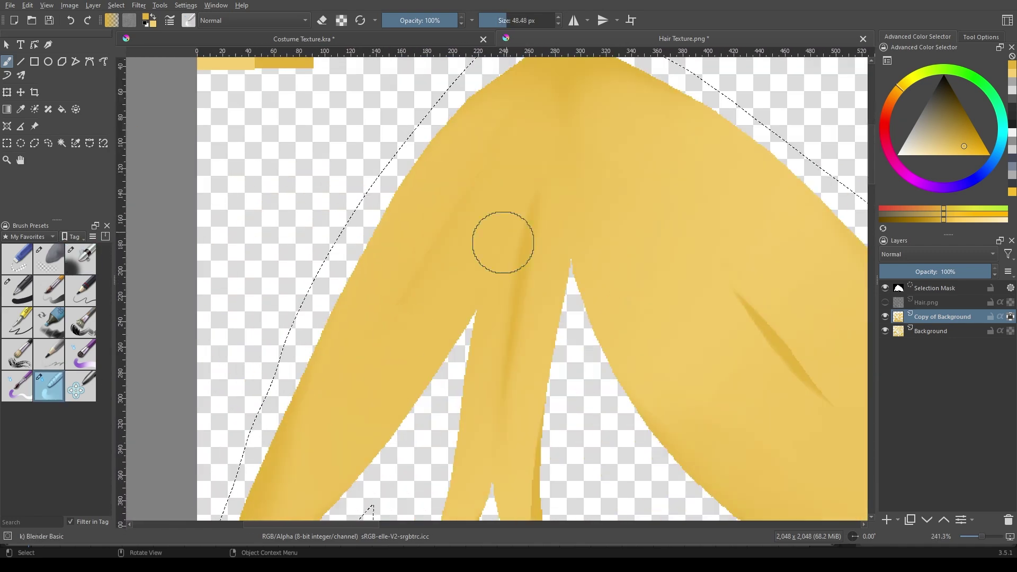
pyautogui.press('/')
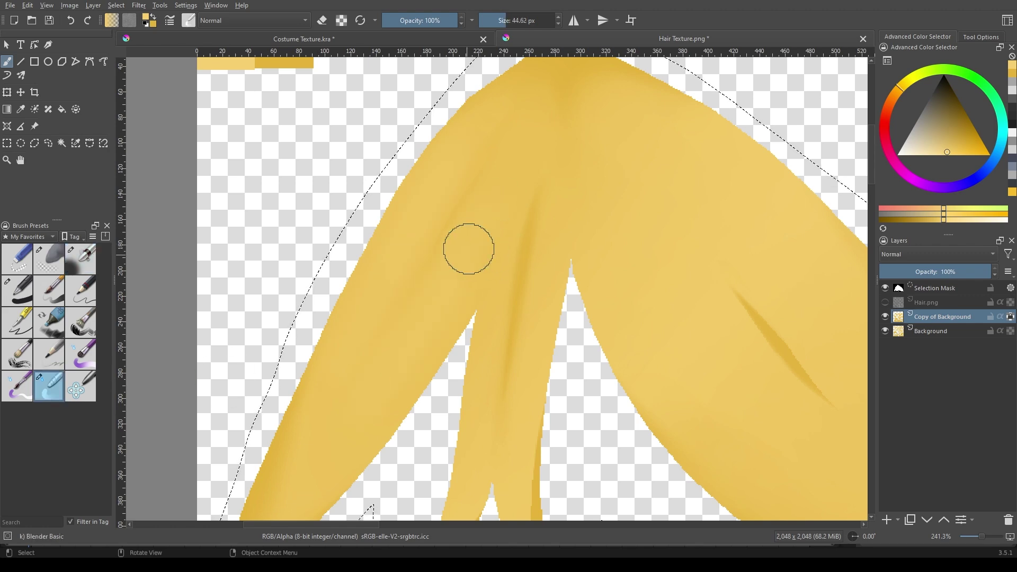
pyautogui.scroll(-3, 468, 247)
pyautogui.scroll(4, 563, 297)
pyautogui.press('/')
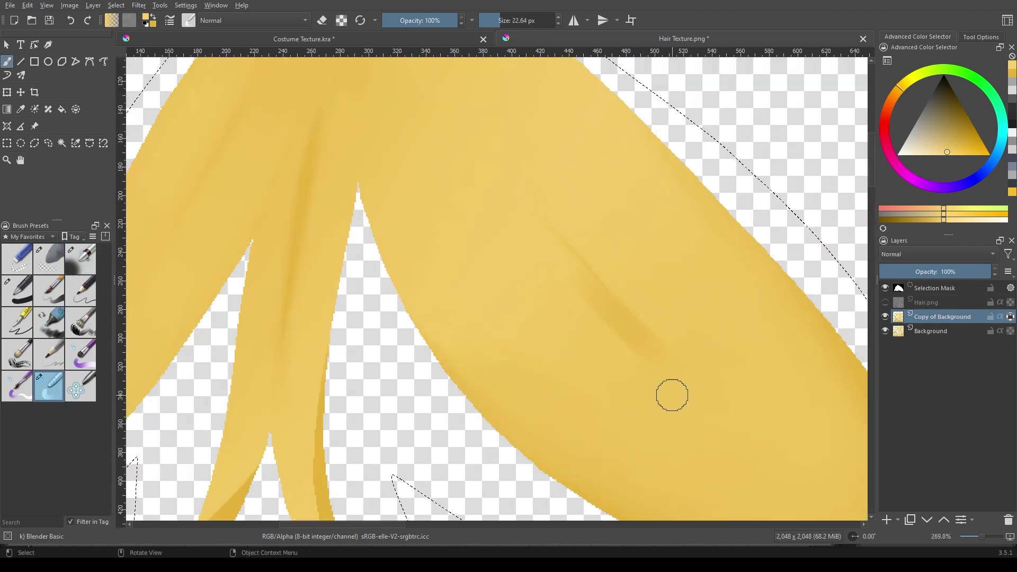
pyautogui.scroll(-3, 752, 459)
pyautogui.press('/')
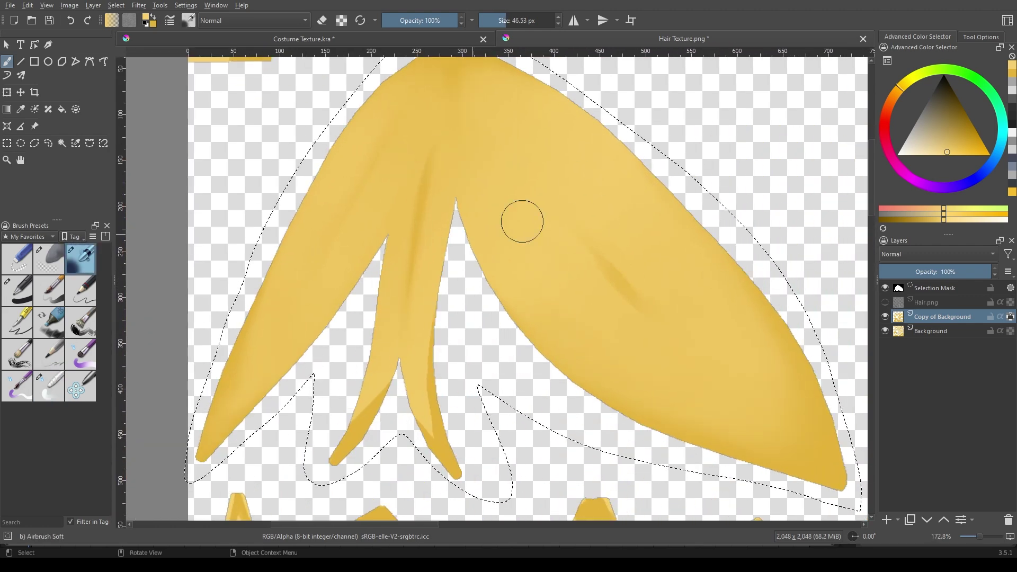
pyautogui.scroll(2, 523, 220)
# Airbrush darker shading onto the clump and go back to blending it smooth
pyautogui.moveTo(552, 129); pyautogui.dragTo(587, 177)
pyautogui.press('/')
pyautogui.scroll(-1, 588, 198)
pyautogui.scroll(-2, 522, 238)
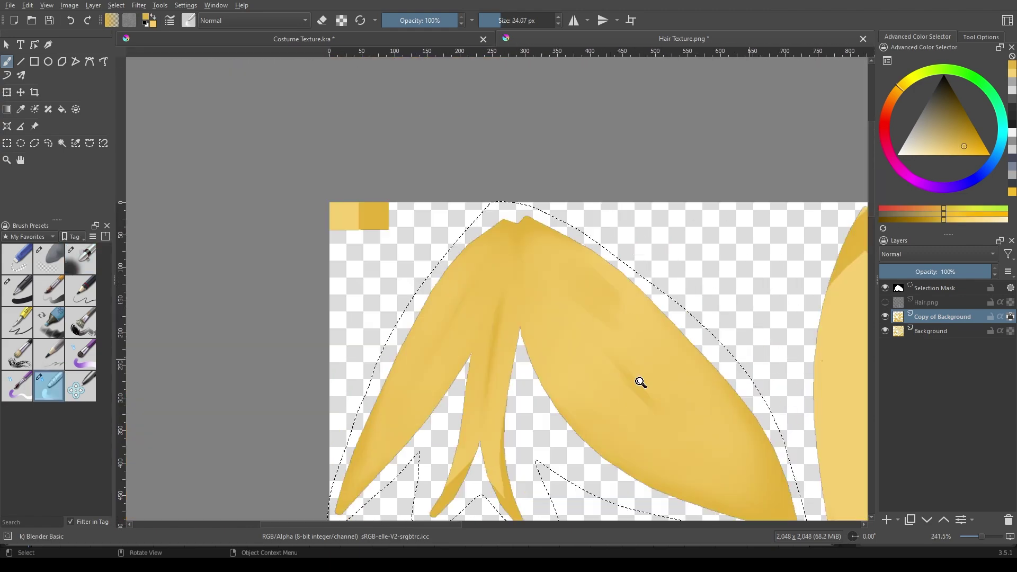
pyautogui.scroll(2, 640, 381)
pyautogui.moveTo(698, 312); pyautogui.dragTo(563, 286)
pyautogui.scroll(-3, 563, 286)
# Start shading the large branching clump, alternating Airbrush Soft and Blender Basic
pyautogui.scroll(3, 586, 186)
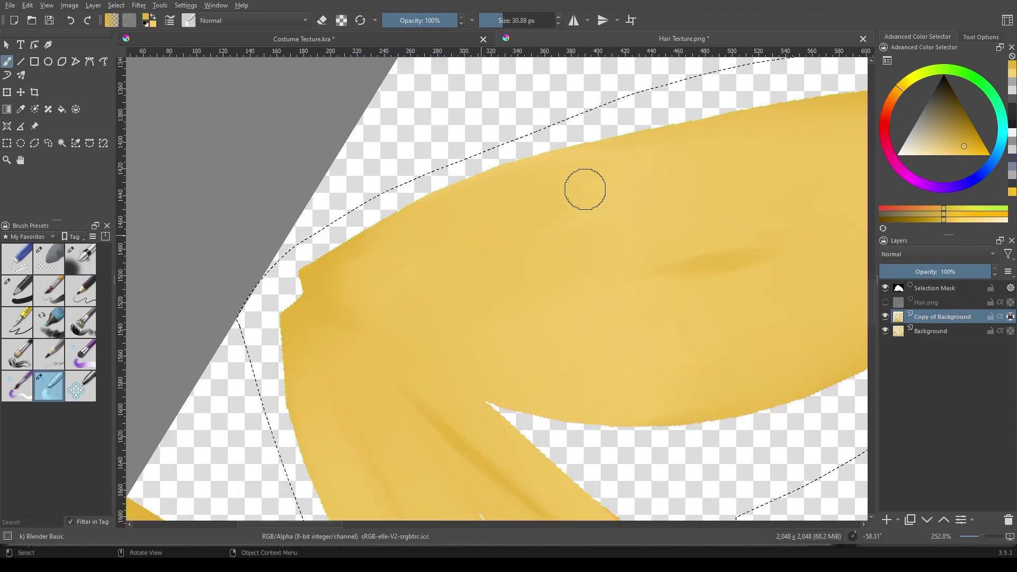
pyautogui.scroll(-3, 737, 273)
pyautogui.scroll(2, 436, 280)
pyautogui.press('/')
pyautogui.scroll(3, 436, 281)
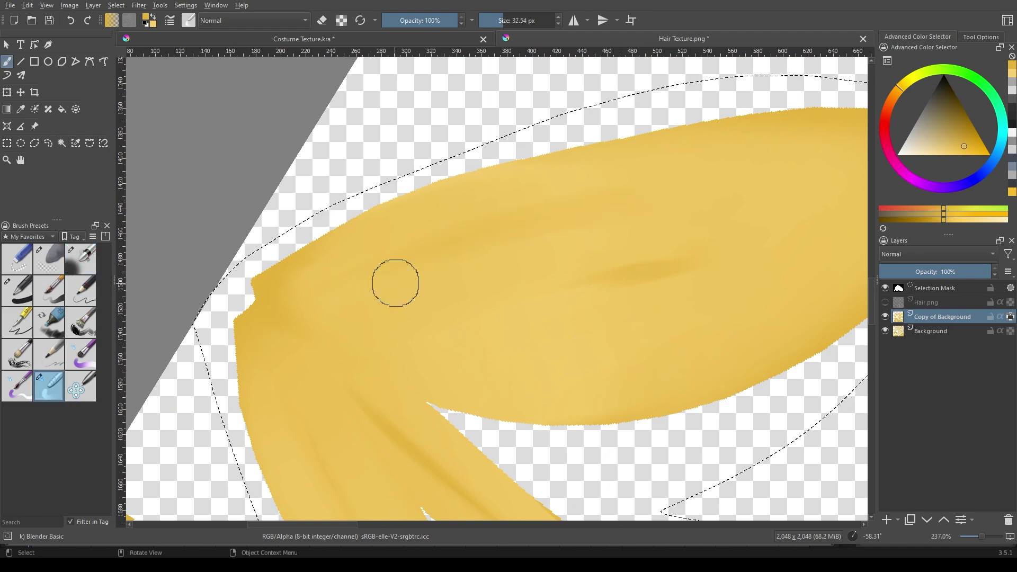
pyautogui.scroll(-3, 556, 302)
pyautogui.scroll(3, 676, 232)
pyautogui.press('/')
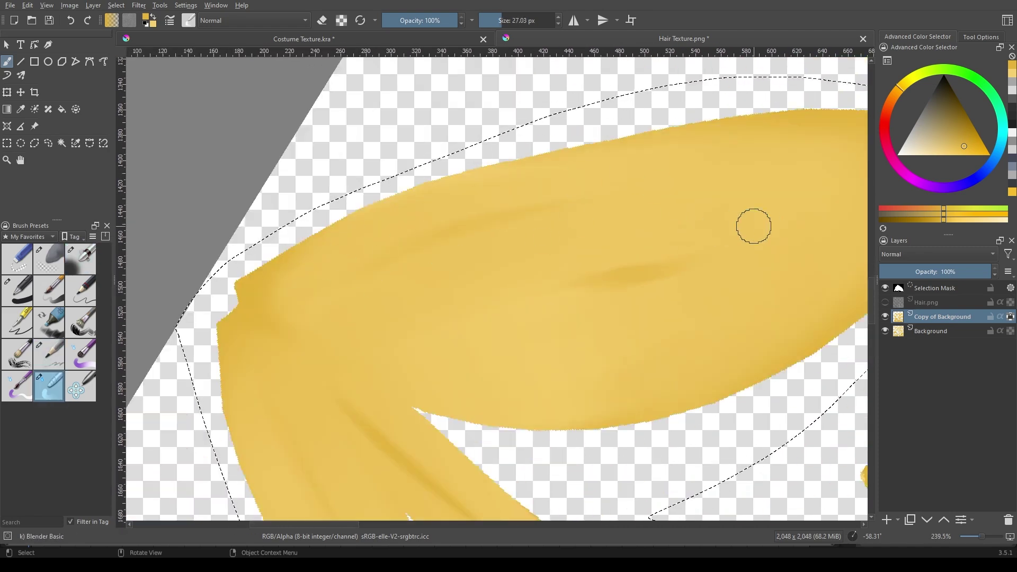
pyautogui.scroll(-4, 555, 232)
pyautogui.scroll(3, 581, 331)
pyautogui.scroll(1, 592, 301)
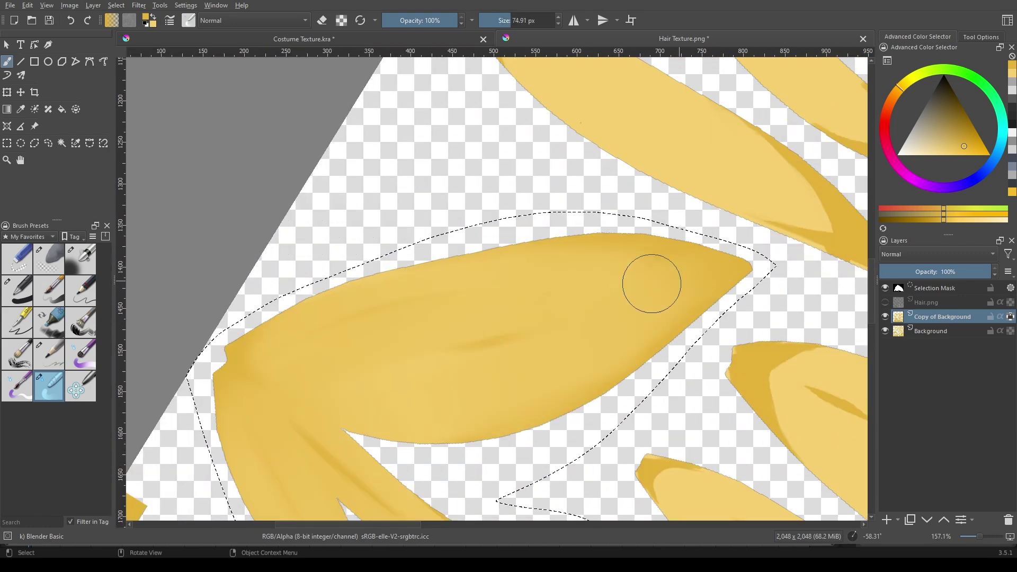
pyautogui.press('/')
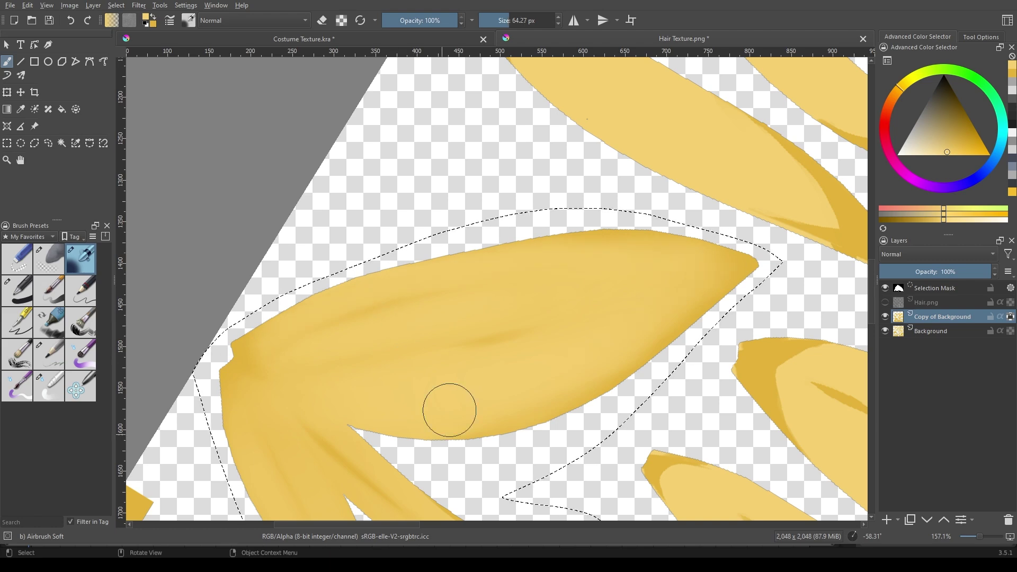
pyautogui.press('/')
pyautogui.scroll(1, 141, 360)
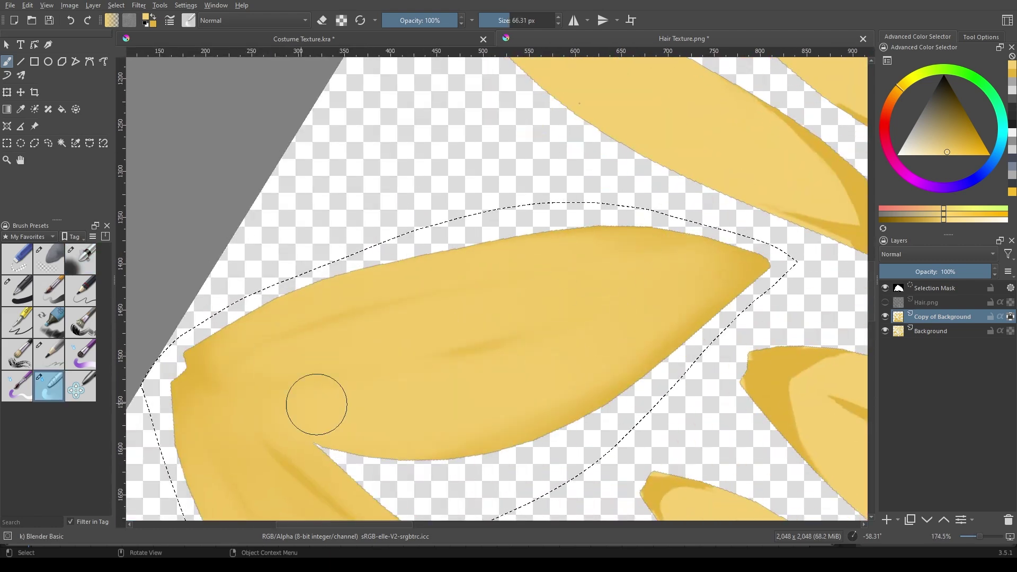
# Reset the canvas rotation and move the view along the clump's top and thin strand tips
pyautogui.press('5')
pyautogui.scroll(-5, 557, 292)
pyautogui.scroll(3, 435, 318)
pyautogui.scroll(2, 464, 314)
pyautogui.moveTo(464, 313); pyautogui.dragTo(317, 136)
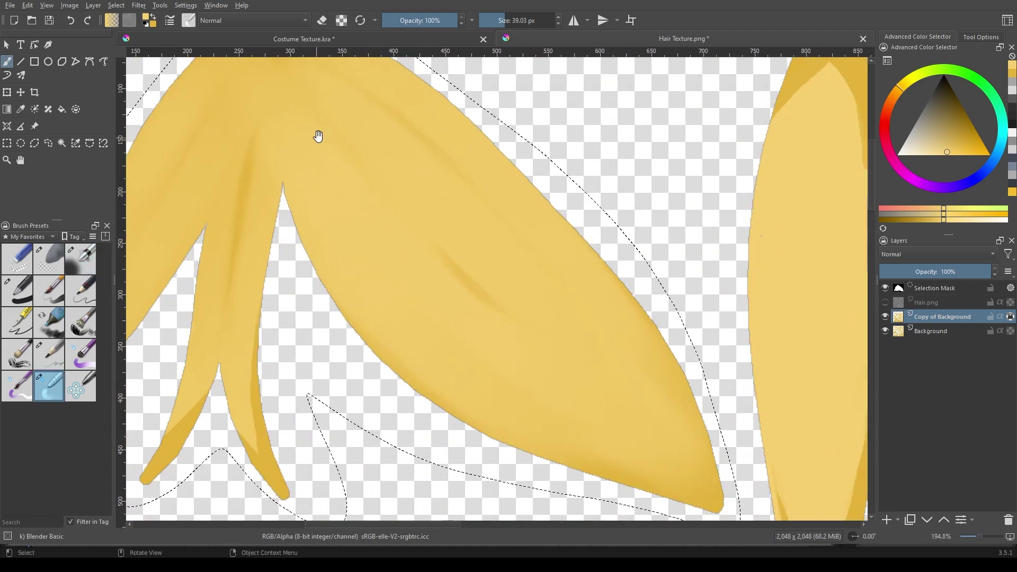
pyautogui.scroll(4, 567, 290)
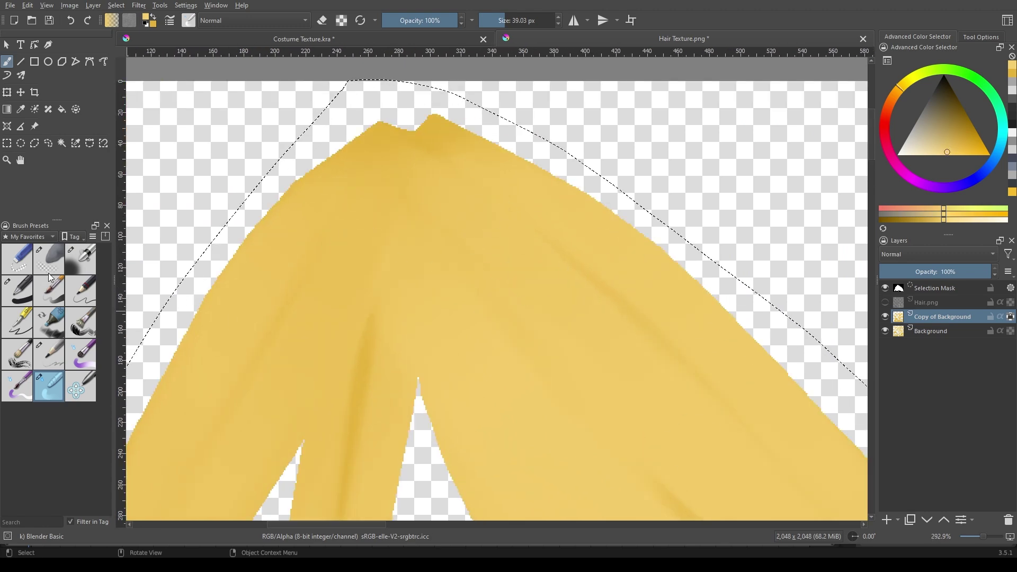
pyautogui.press('/')
pyautogui.scroll(-2, 492, 130)
pyautogui.scroll(-3, 492, 130)
pyautogui.scroll(3, 493, 130)
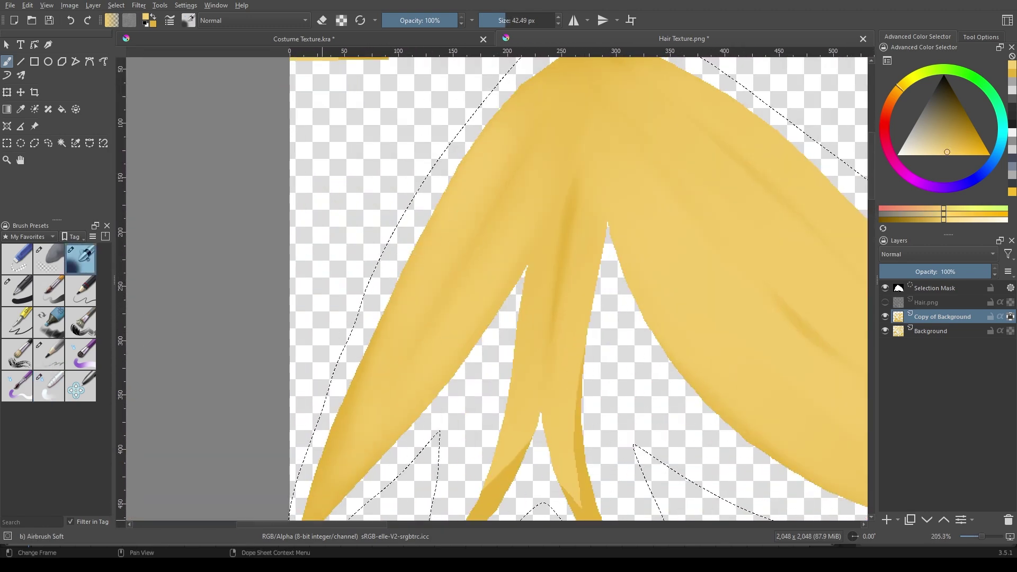
pyautogui.moveTo(492, 317); pyautogui.dragTo(493, 212)
pyautogui.scroll(3, 518, 281)
pyautogui.moveTo(471, 351); pyautogui.dragTo(413, 192)
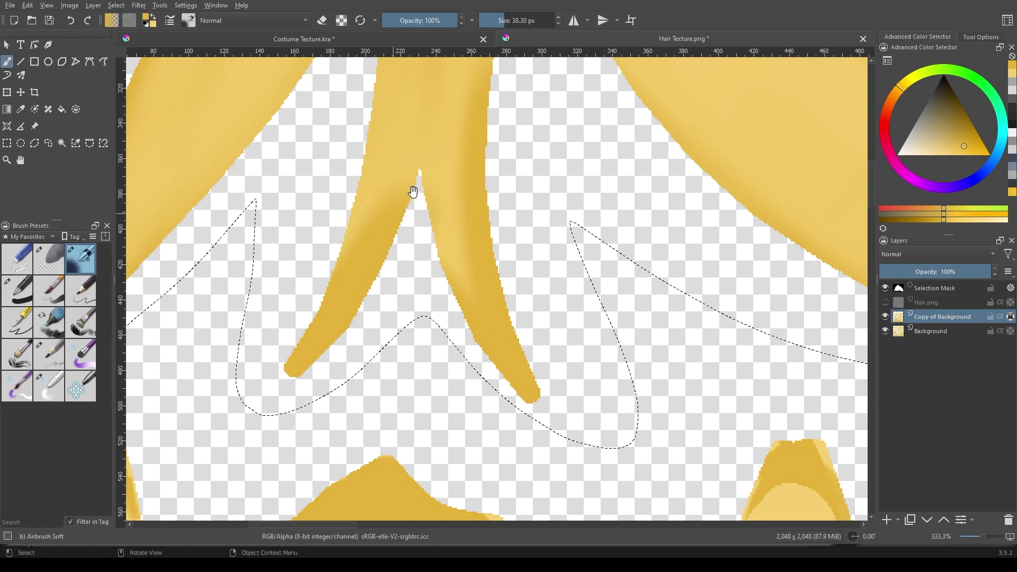
pyautogui.scroll(-2, 413, 192)
pyautogui.scroll(-2, 483, 227)
pyautogui.scroll(2, 483, 317)
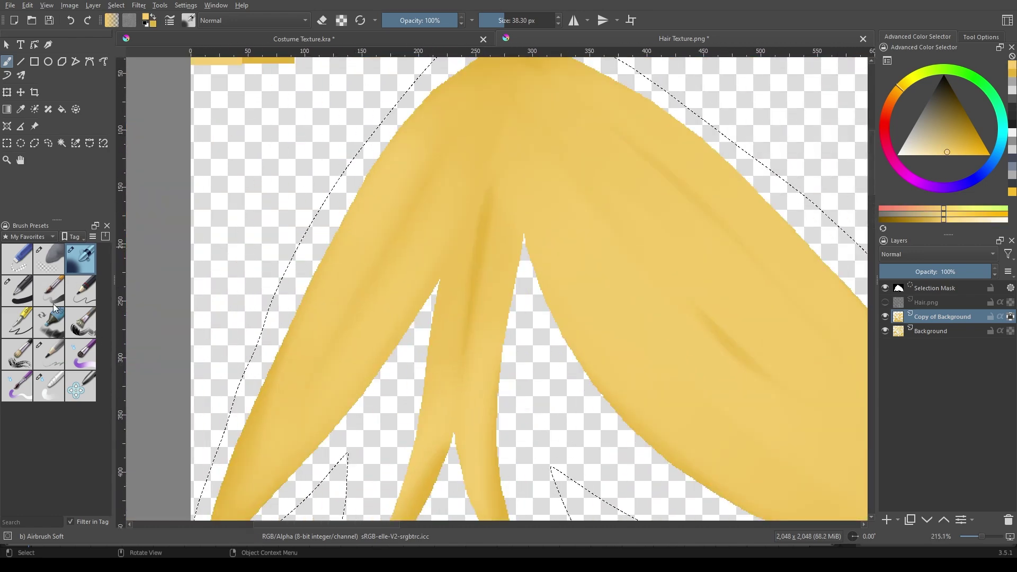
pyautogui.moveTo(416, 499); pyautogui.dragTo(419, 369)
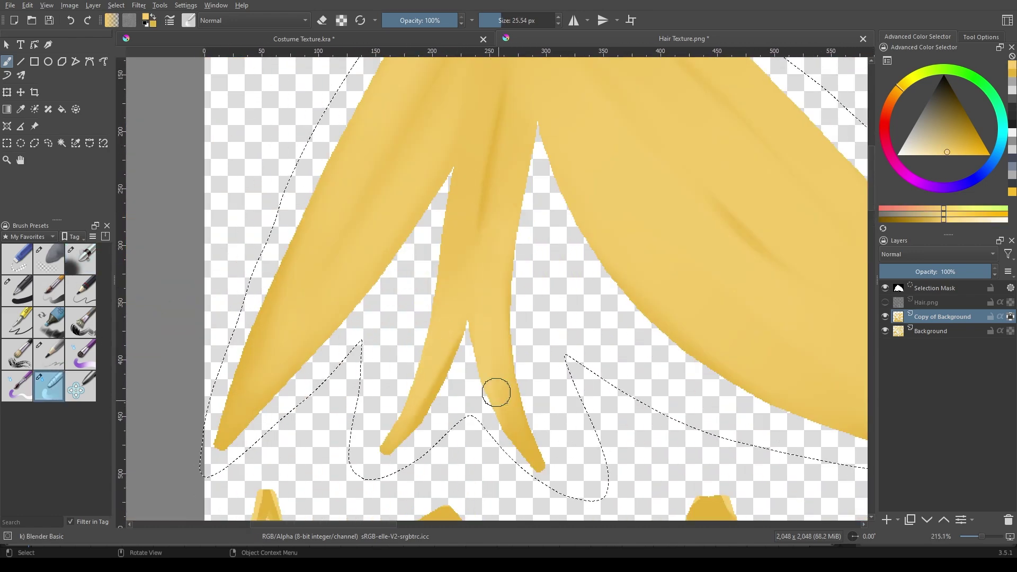
pyautogui.scroll(-3, 476, 222)
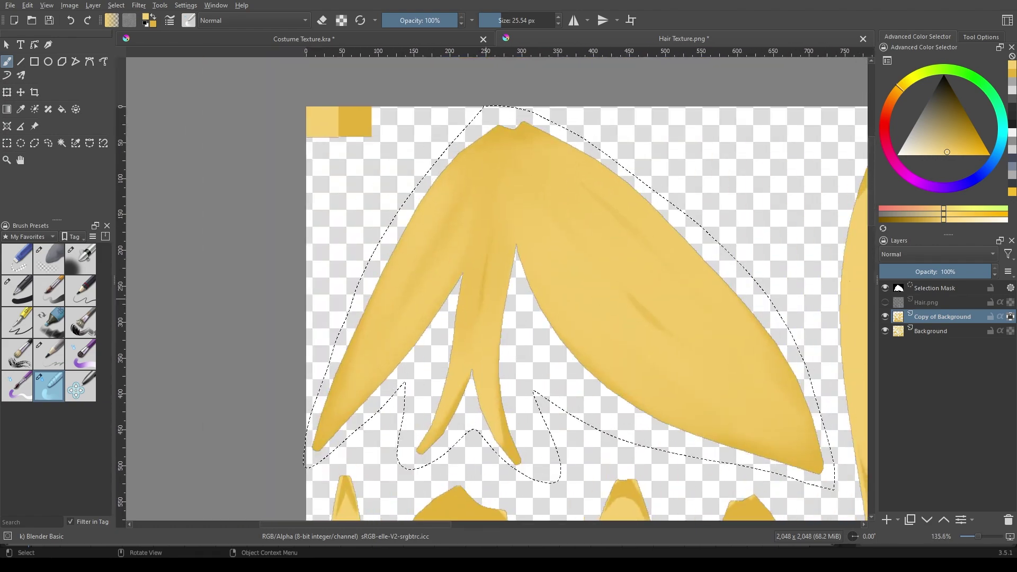
# Resize the soft airbrush and shade the clump's strands with finer strokes
pyautogui.press('/')
pyautogui.scroll(2, 566, 159)
pyautogui.moveTo(509, 338); pyautogui.dragTo(450, 347)
pyautogui.scroll(-2, 318, 390)
pyautogui.press('[')
pyautogui.press('[')
pyautogui.press('[')
pyautogui.scroll(2, 306, 408)
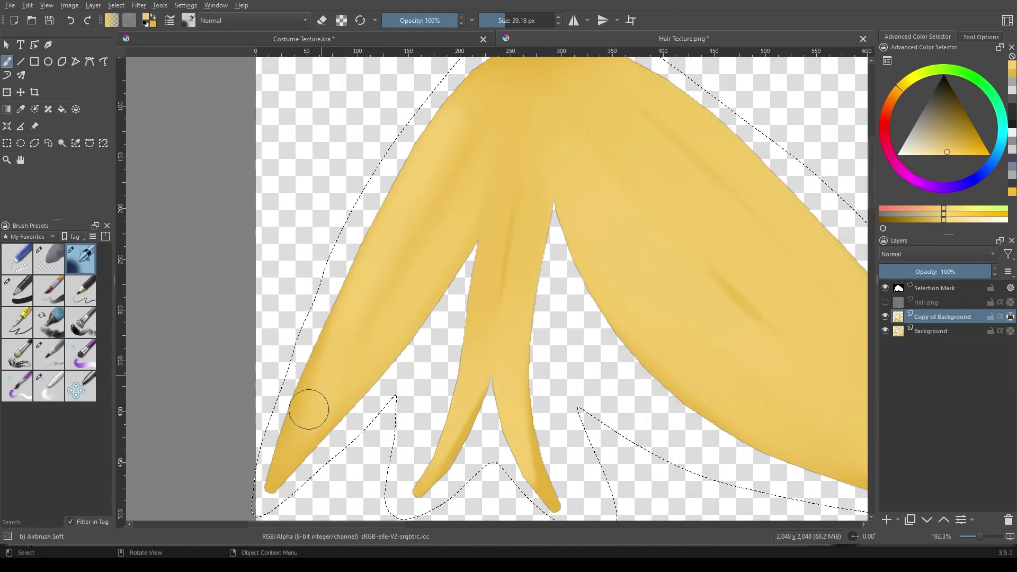
pyautogui.scroll(-1, 286, 486)
pyautogui.scroll(1, 238, 290)
pyautogui.press('/')
pyautogui.scroll(2, 370, 372)
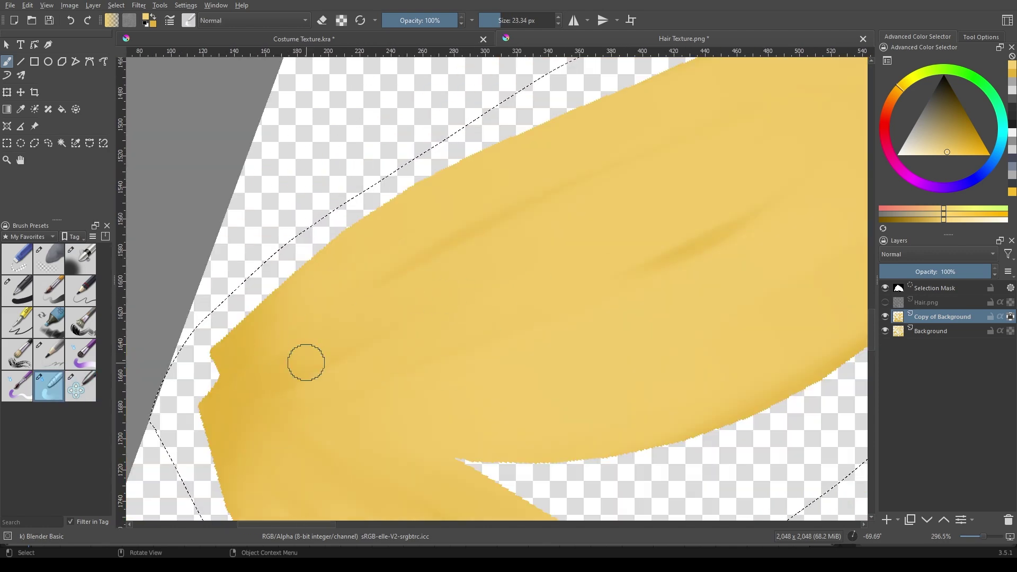
# Blend the streaks along the long strand with an enlarged Blender Basic brush
pyautogui.moveTo(349, 372); pyautogui.dragTo(485, 237)
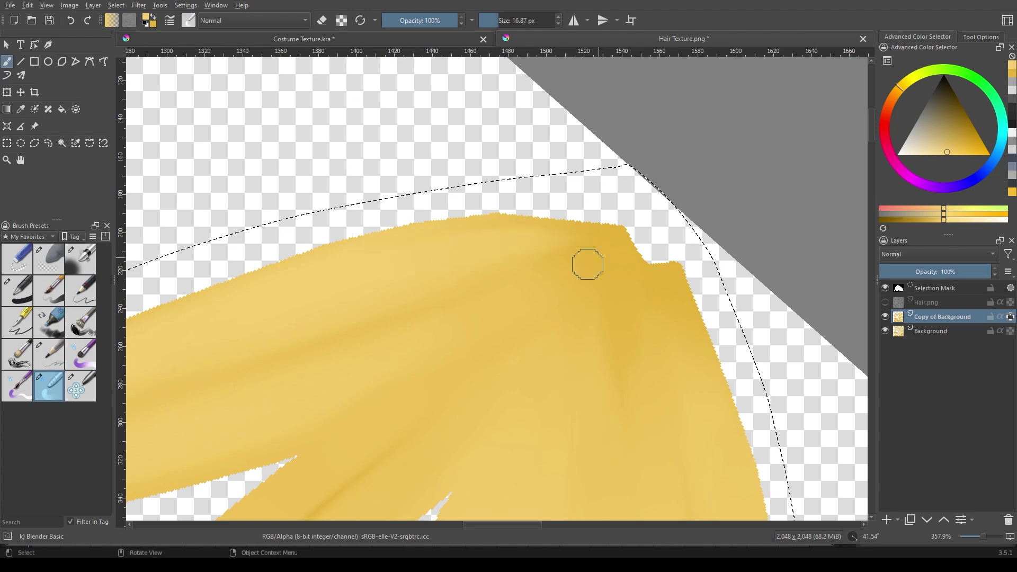
pyautogui.moveTo(309, 391); pyautogui.dragTo(471, 268)
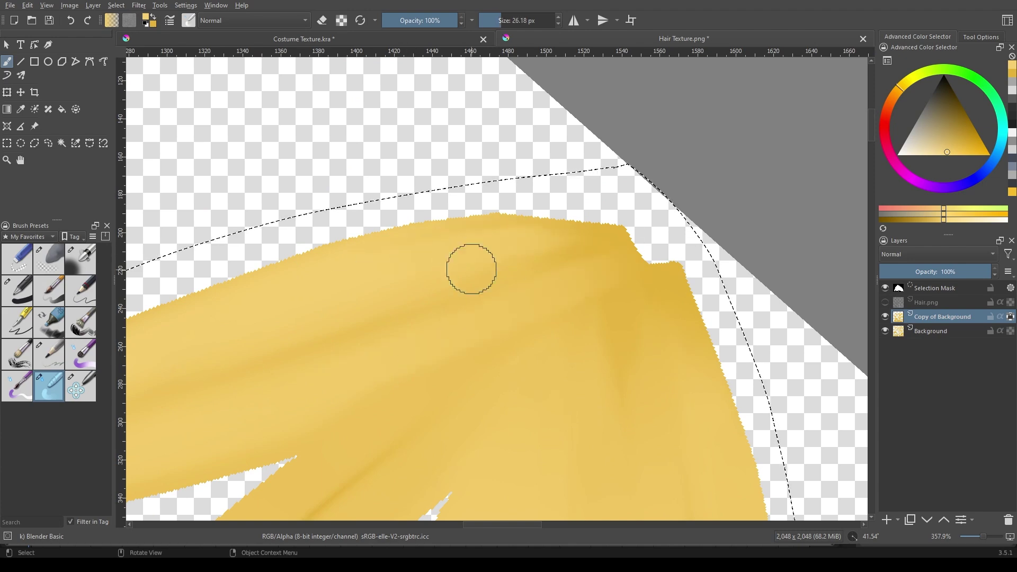
pyautogui.moveTo(325, 268); pyautogui.dragTo(541, 131)
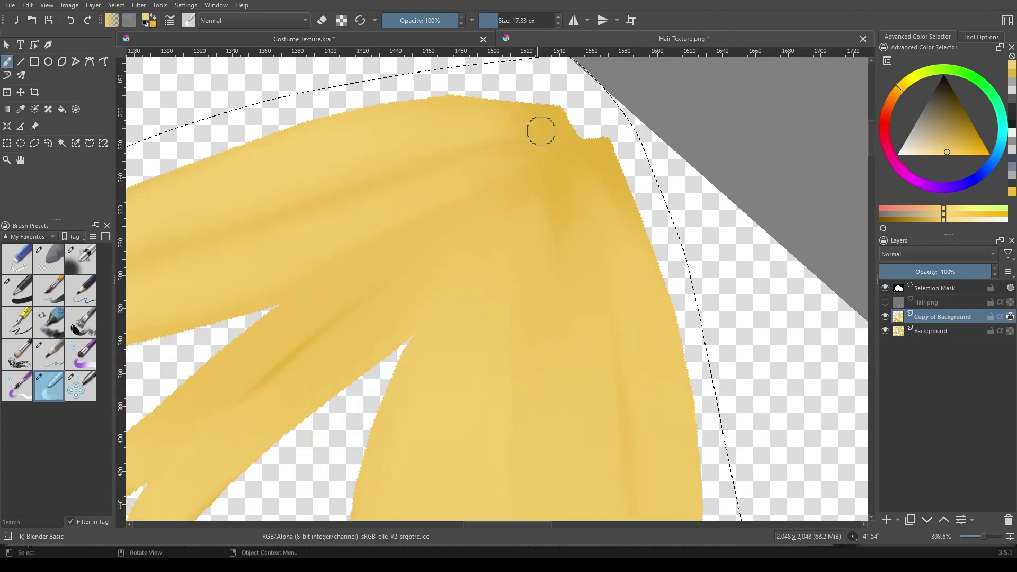
pyautogui.moveTo(530, 202)
pyautogui.keyDown('shift'); pyautogui.mouseDown()
pyautogui.moveTo(524, 195)
pyautogui.moveTo(452, 297)
pyautogui.mouseUp(); pyautogui.keyUp('shift')
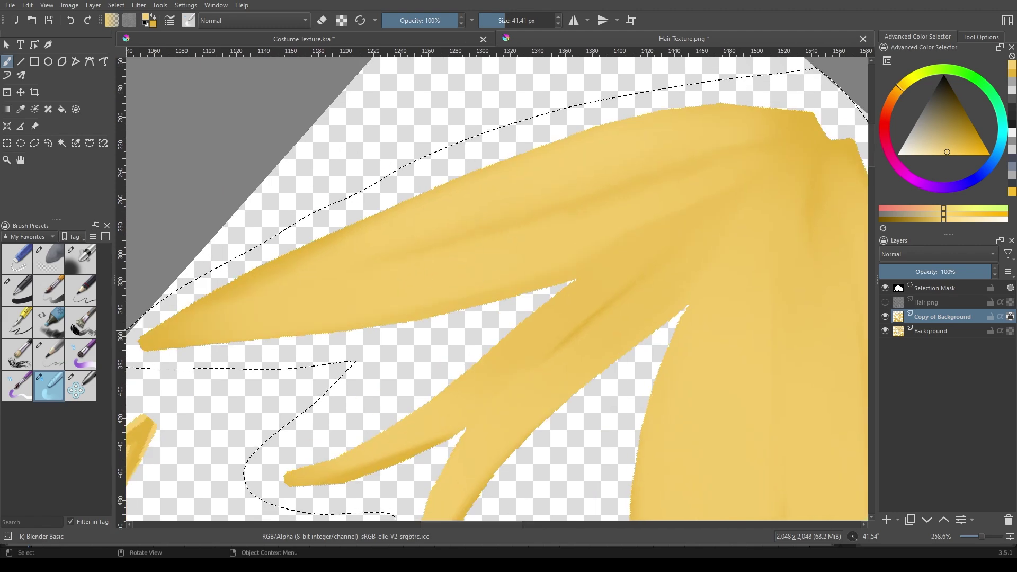
pyautogui.moveTo(562, 315); pyautogui.dragTo(343, 431)
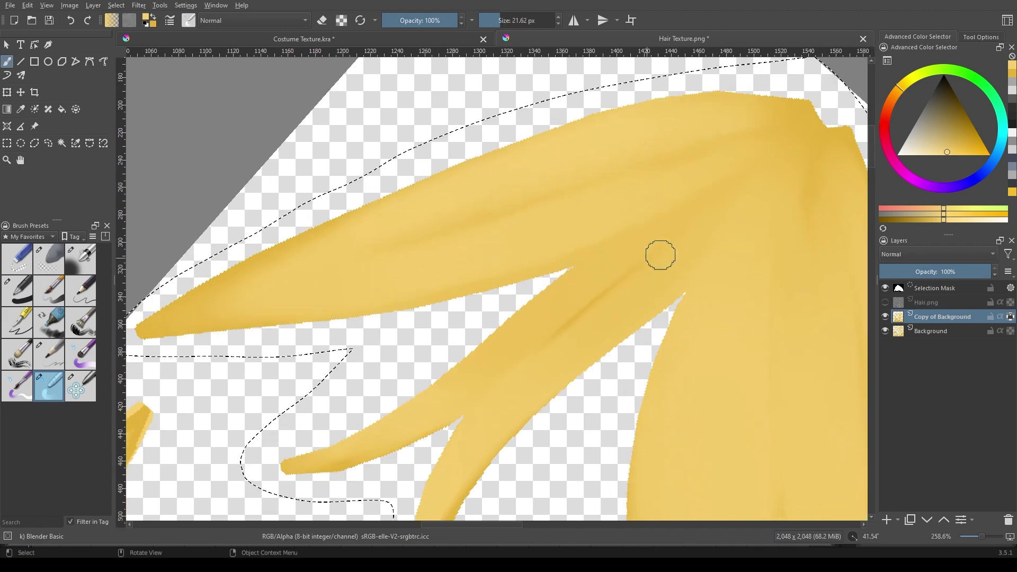
# Add a broad soft airbrush highlight across the clump's right lobe
pyautogui.press('5')
pyautogui.press('/')
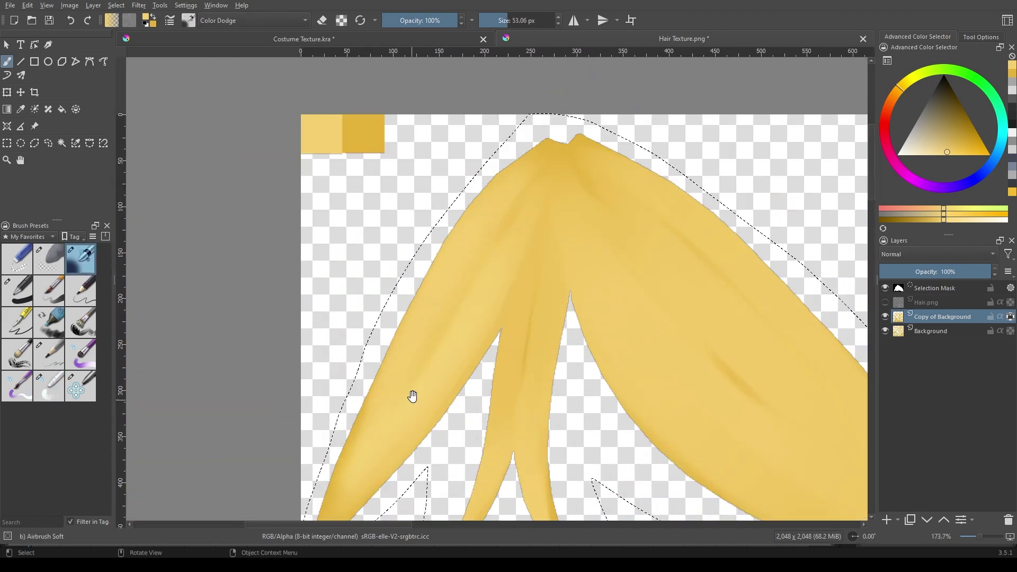
pyautogui.moveTo(412, 397); pyautogui.dragTo(415, 343)
pyautogui.keyDown('shift'); pyautogui.moveTo(574, 109); pyautogui.dragTo(588, 316); pyautogui.keyUp('shift')
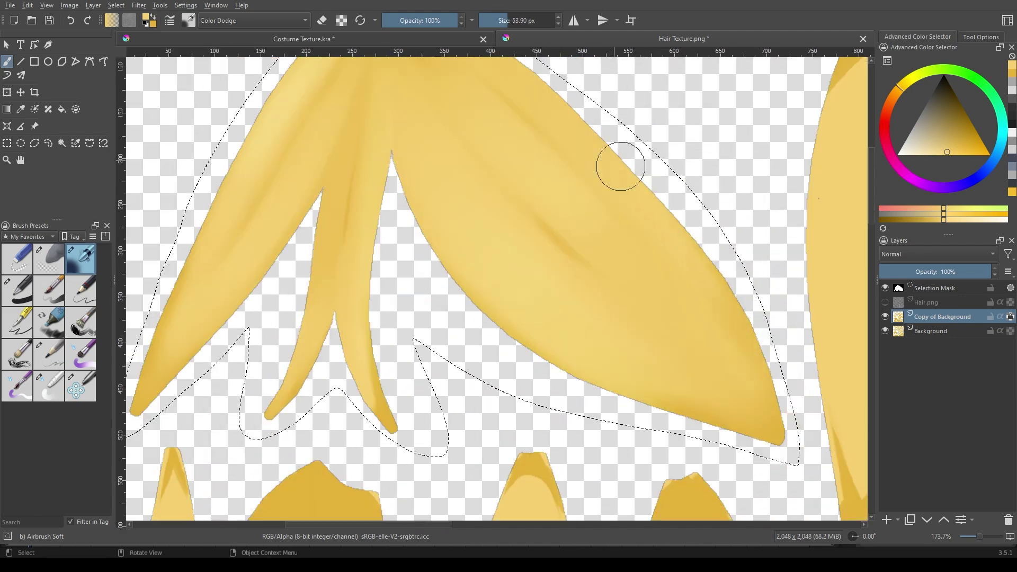
pyautogui.moveTo(618, 164)
pyautogui.mouseDown()
pyautogui.moveTo(527, 348)
pyautogui.moveTo(428, 342)
pyautogui.moveTo(673, 325)
pyautogui.moveTo(357, 301)
pyautogui.moveTo(467, 210)
pyautogui.moveTo(386, 381)
pyautogui.moveTo(339, 423)
pyautogui.mouseUp()
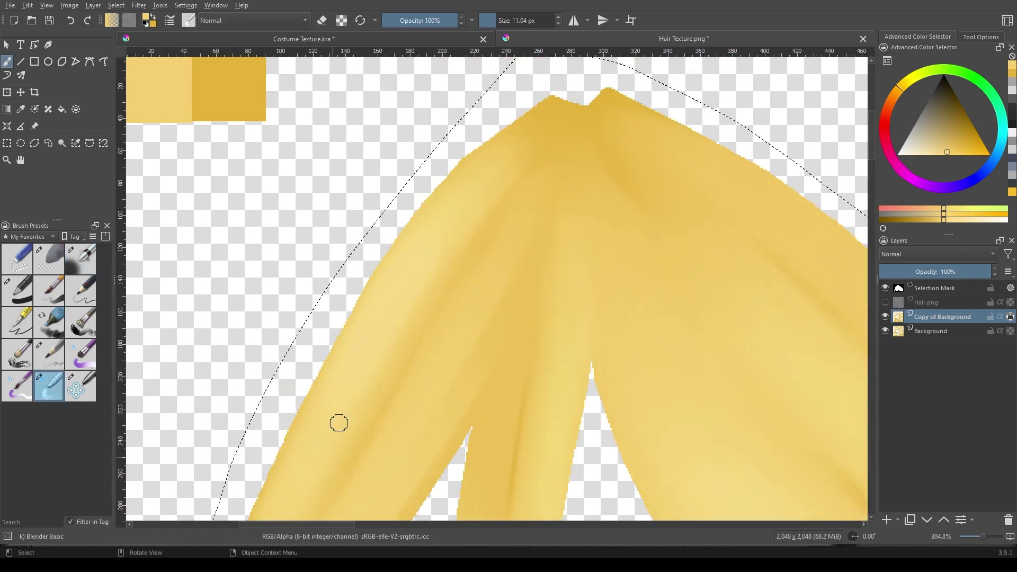
pyautogui.moveTo(491, 151)
pyautogui.keyDown('ctrl'); pyautogui.mouseDown()
pyautogui.moveTo(564, 347)
pyautogui.moveTo(704, 236)
pyautogui.moveTo(414, 159)
pyautogui.moveTo(601, 256)
pyautogui.mouseUp(); pyautogui.keyUp('ctrl')
pyautogui.moveTo(331, 267)
pyautogui.keyDown('shift'); pyautogui.mouseDown()
pyautogui.moveTo(540, 311)
pyautogui.moveTo(325, 187)
pyautogui.moveTo(504, 316)
pyautogui.moveTo(478, 220)
pyautogui.moveTo(481, 343)
pyautogui.moveTo(511, 351)
pyautogui.moveTo(637, 312)
pyautogui.moveTo(478, 200)
pyautogui.moveTo(446, 210)
pyautogui.mouseUp(); pyautogui.keyUp('shift')
# Review the finished clump at different zooms and release its selection with Ctrl+Shift+A
pyautogui.moveTo(364, 195)
pyautogui.keyDown('shift'); pyautogui.mouseDown()
pyautogui.moveTo(433, 104)
pyautogui.moveTo(613, 261)
pyautogui.moveTo(651, 417)
pyautogui.mouseUp(); pyautogui.keyUp('shift')
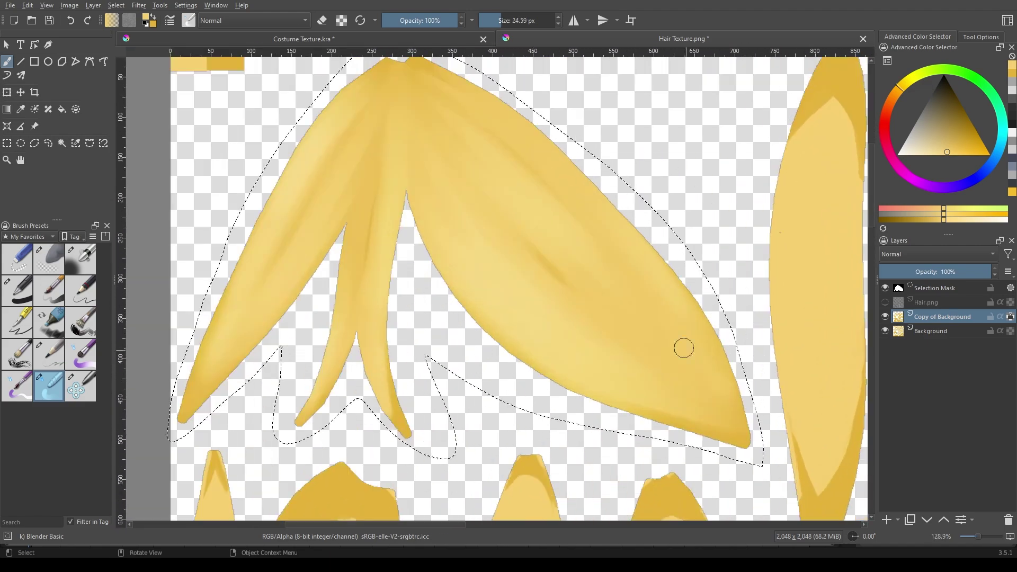
pyautogui.moveTo(683, 347)
pyautogui.keyDown('ctrl'); pyautogui.mouseDown()
pyautogui.moveTo(613, 293)
pyautogui.moveTo(574, 358)
pyautogui.mouseUp(); pyautogui.keyUp('ctrl')
pyautogui.keyDown('ctrl'); pyautogui.moveTo(482, 202); pyautogui.dragTo(349, 297); pyautogui.keyUp('ctrl')
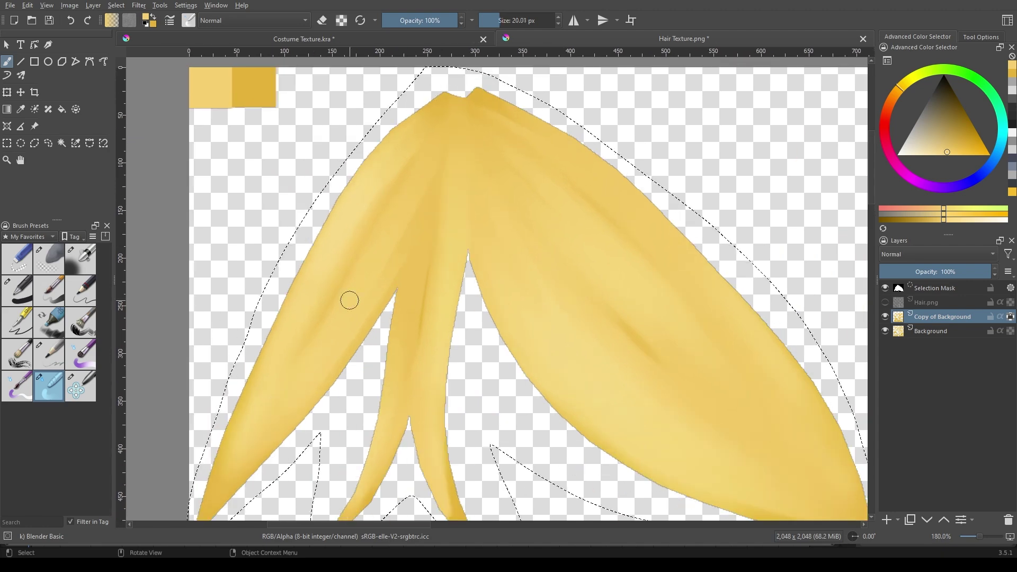
pyautogui.keyDown('ctrl'); pyautogui.moveTo(363, 207); pyautogui.dragTo(375, 147); pyautogui.keyUp('ctrl')
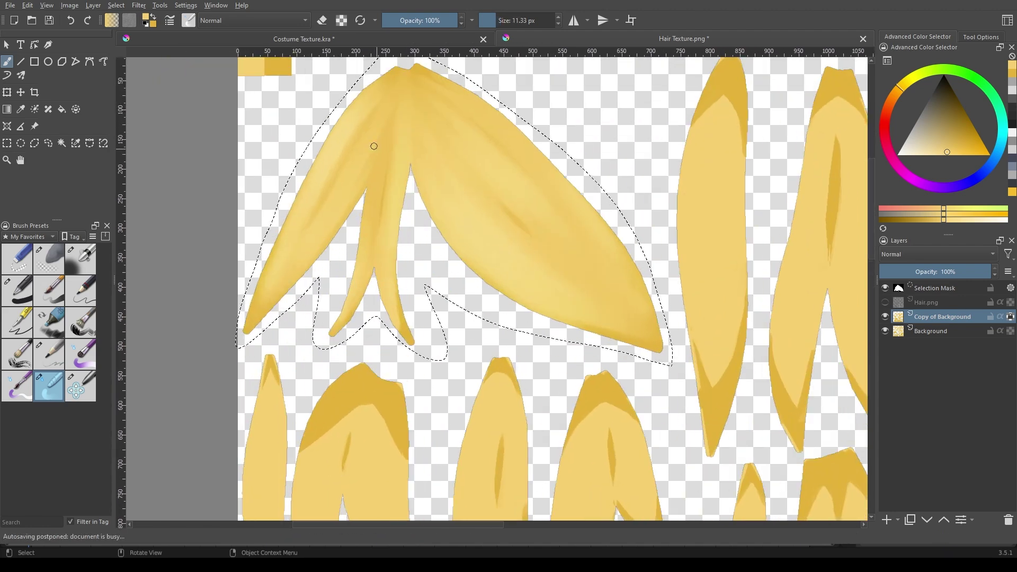
pyautogui.hotkey('ctrl', 'shift', 'a')
pyautogui.moveTo(676, 322)
pyautogui.mouseDown()
pyautogui.moveTo(471, 268)
pyautogui.moveTo(305, 312)
pyautogui.mouseUp()
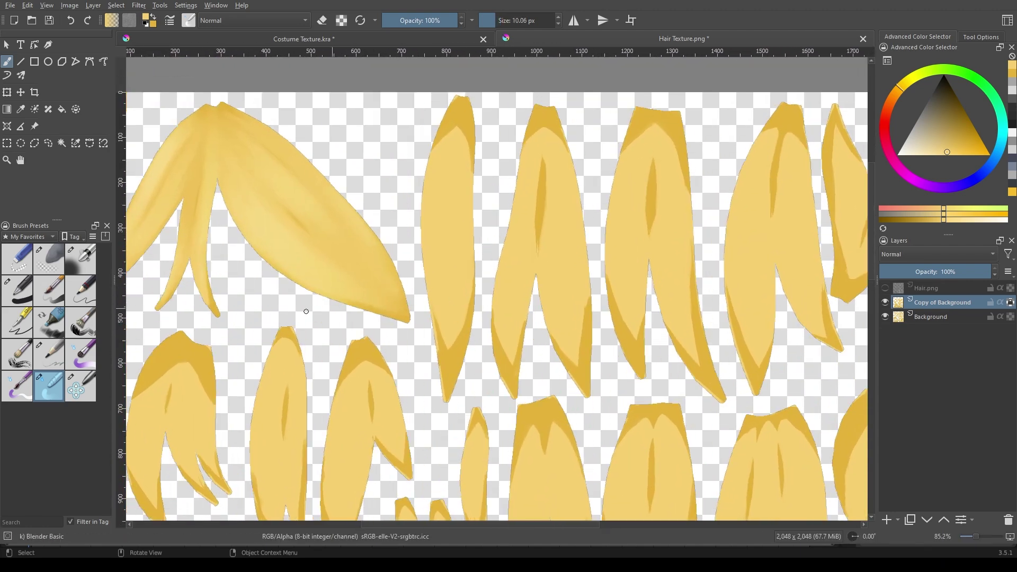
# Lasso-select the tall narrow hair strand beside the clump
pyautogui.click(48, 143)
pyautogui.moveTo(486, 119); pyautogui.dragTo(486, 123)
pyautogui.keyDown('ctrl'); pyautogui.moveTo(486, 123); pyautogui.dragTo(481, 136); pyautogui.keyUp('ctrl')
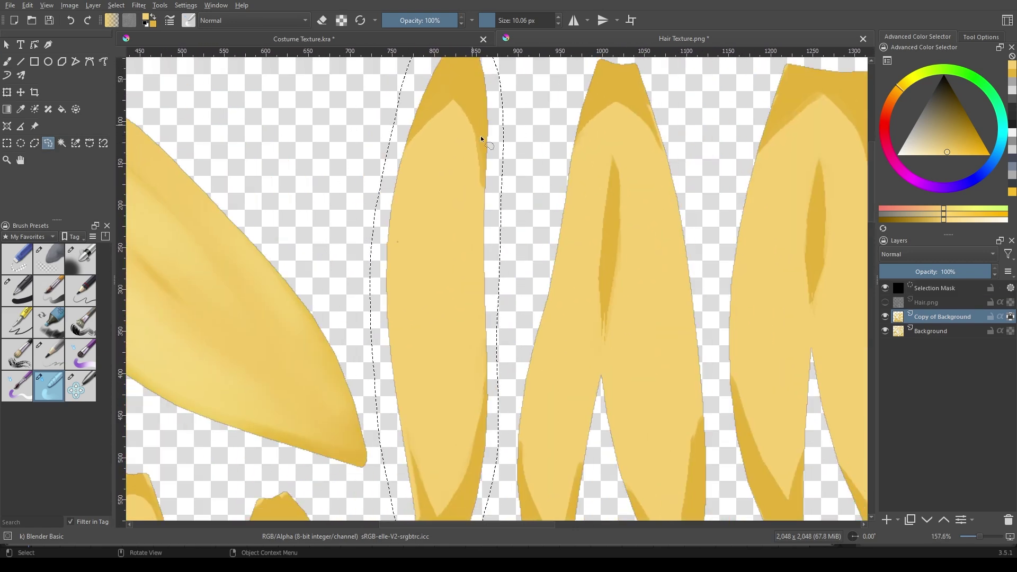
# Airbrush soft shading down the strand's left edge, across its top and onto its tip
pyautogui.press('/')
pyautogui.scroll(-3, 391, 290)
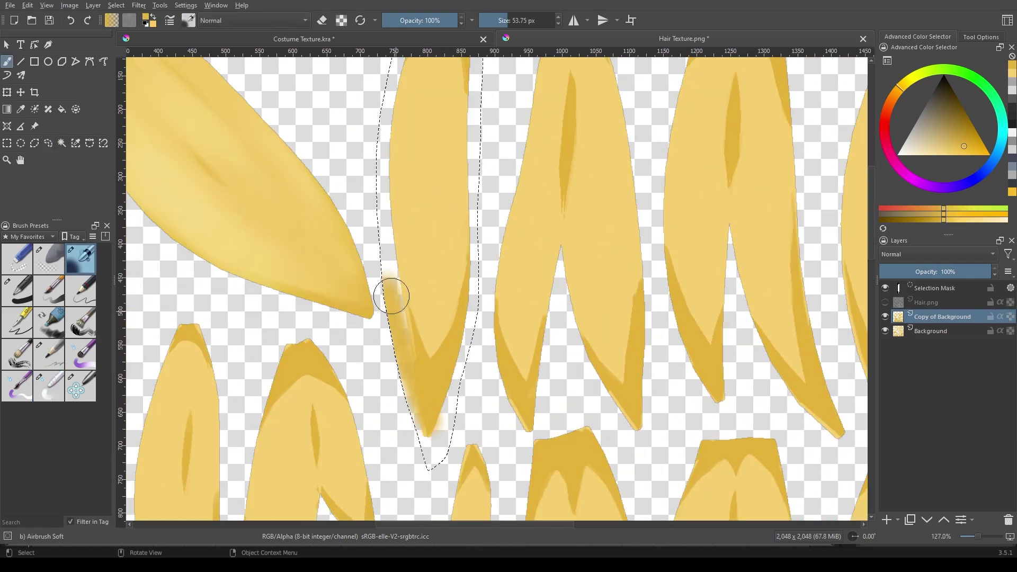
pyautogui.moveTo(390, 291); pyautogui.dragTo(418, 366)
pyautogui.scroll(1, 377, 193)
pyautogui.scroll(2, 519, 179)
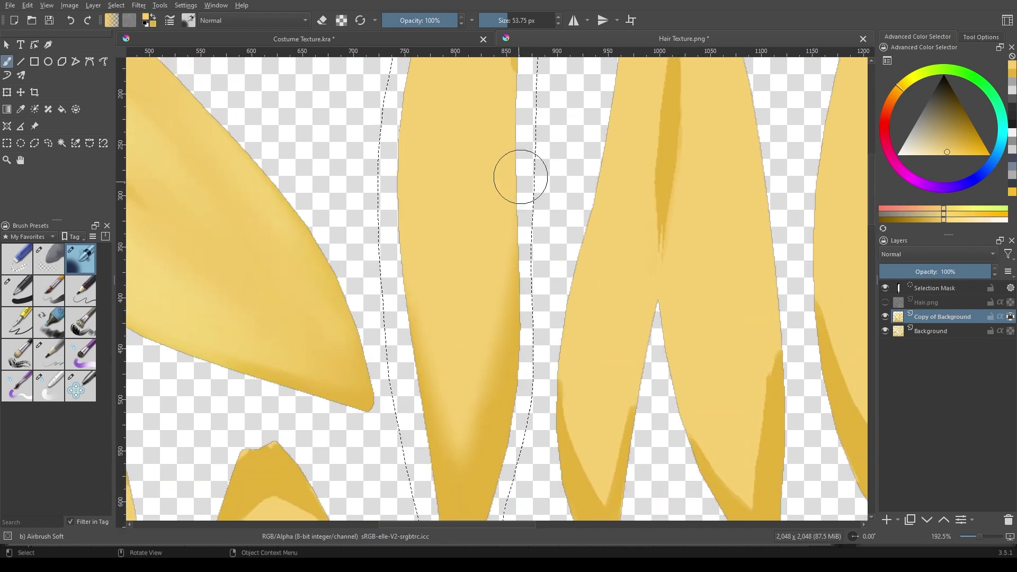
pyautogui.scroll(-3, 508, 234)
pyautogui.scroll(3, 494, 320)
pyautogui.scroll(2, 467, 230)
pyautogui.scroll(3, 467, 230)
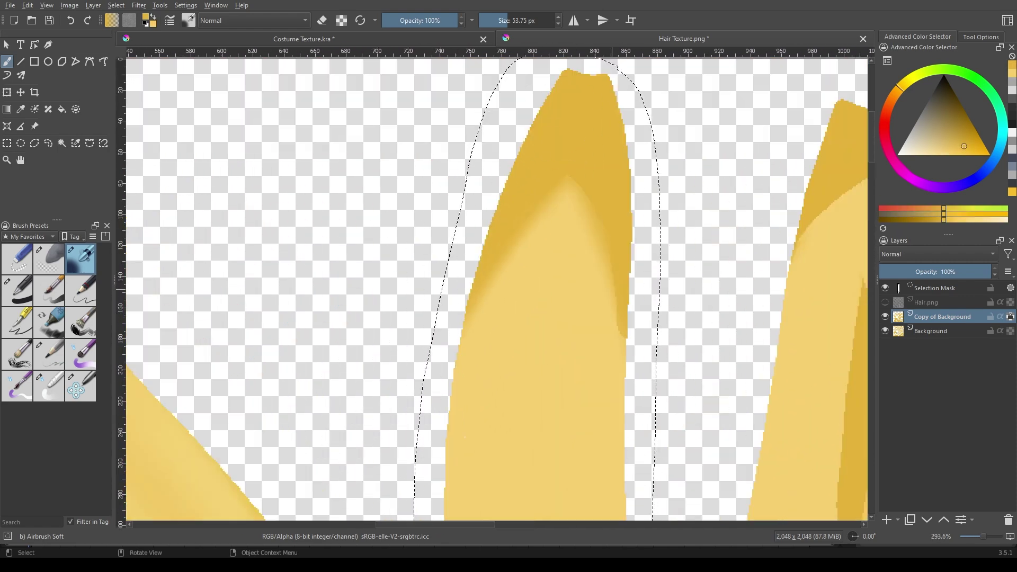
pyautogui.moveTo(588, 149); pyautogui.dragTo(647, 359)
pyautogui.scroll(-2, 563, 177)
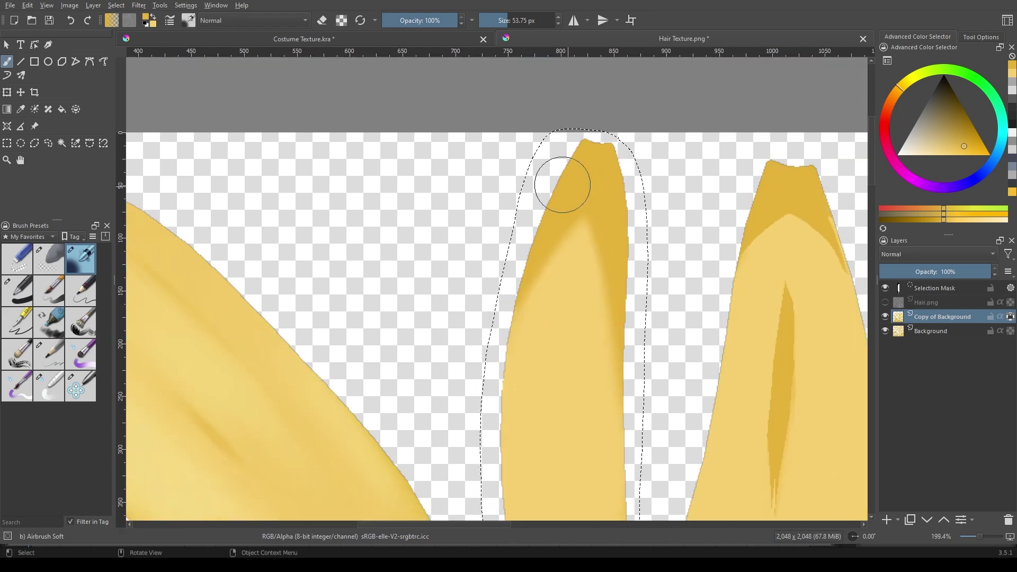
pyautogui.keyDown('ctrl'); pyautogui.click(581, 305); pyautogui.keyUp('ctrl')
pyautogui.scroll(3, 520, 354)
pyautogui.scroll(-5, 521, 355)
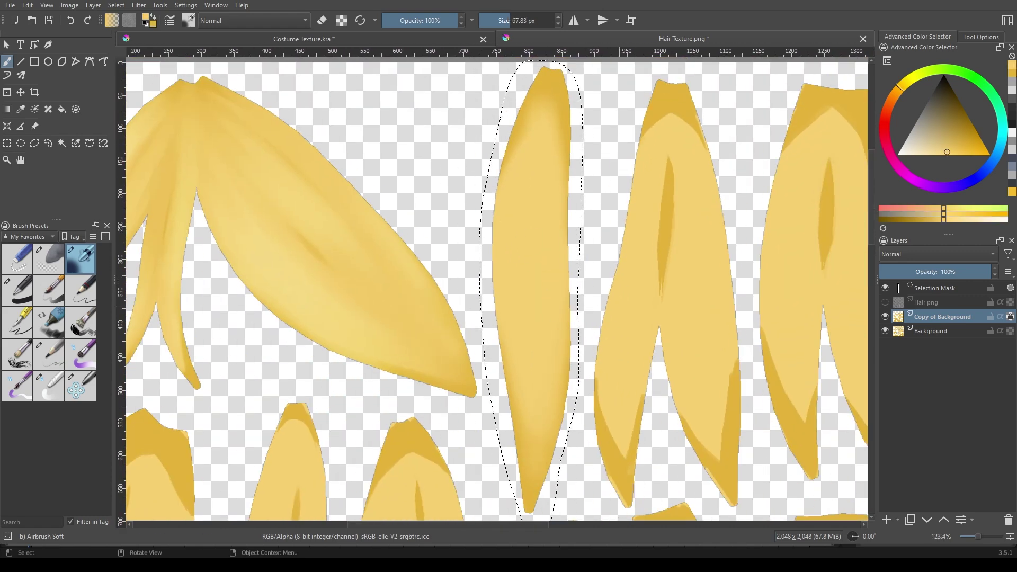
# Smooth the strand's shading, alternating Blender Basic and Airbrush Soft at adjusted sizes
pyautogui.press('/')
pyautogui.scroll(3, 472, 239)
pyautogui.moveTo(472, 239); pyautogui.dragTo(513, 286)
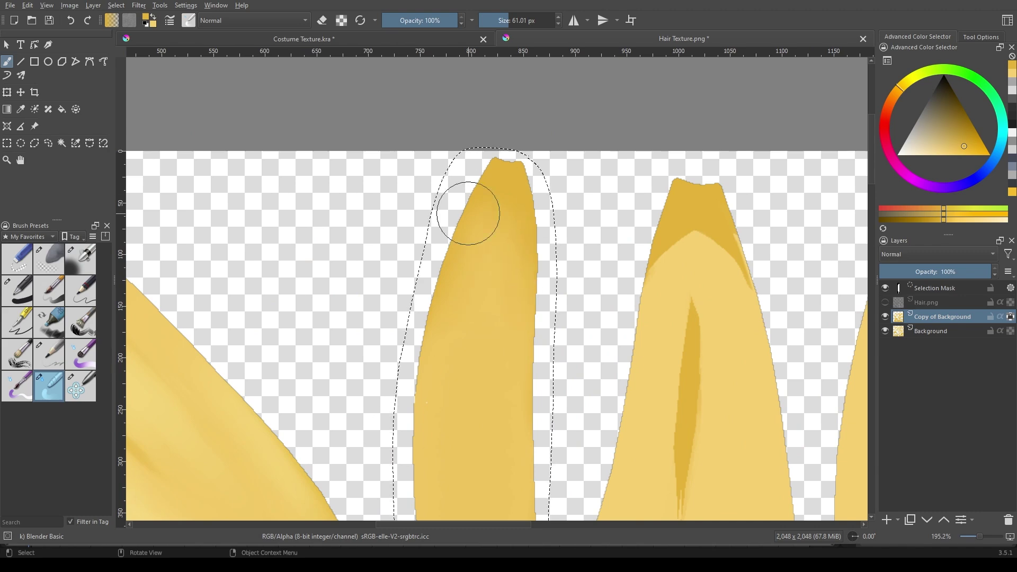
pyautogui.scroll(-2, 469, 213)
pyautogui.press('/')
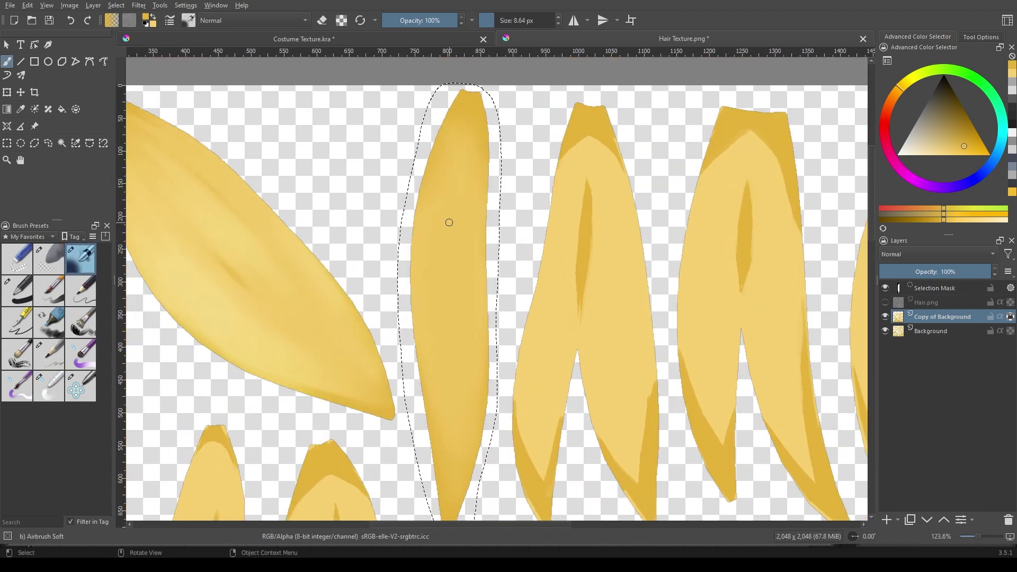
pyautogui.press('/')
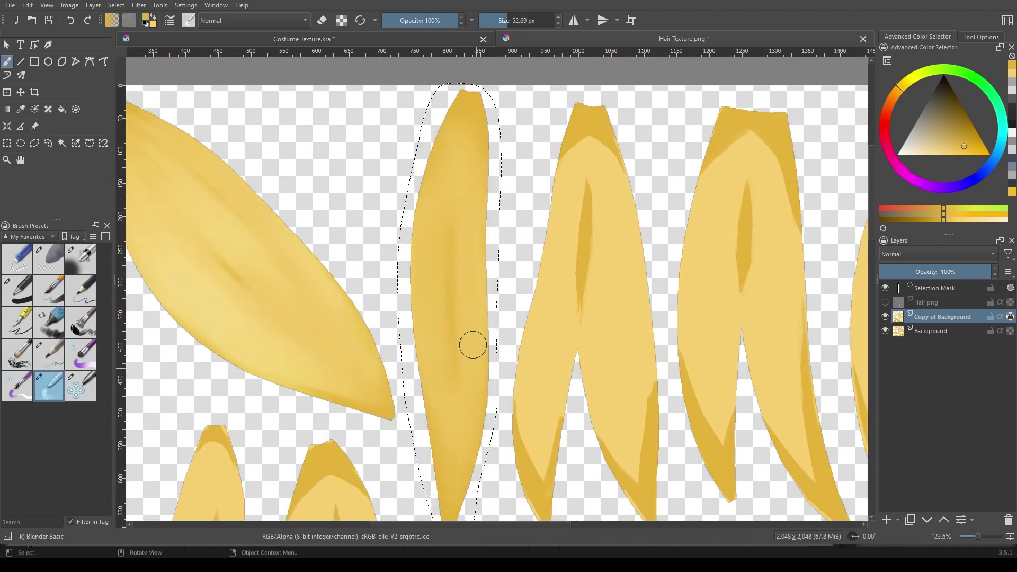
pyautogui.moveTo(474, 328)
pyautogui.mouseDown()
pyautogui.moveTo(431, 177)
pyautogui.moveTo(428, 275)
pyautogui.mouseUp()
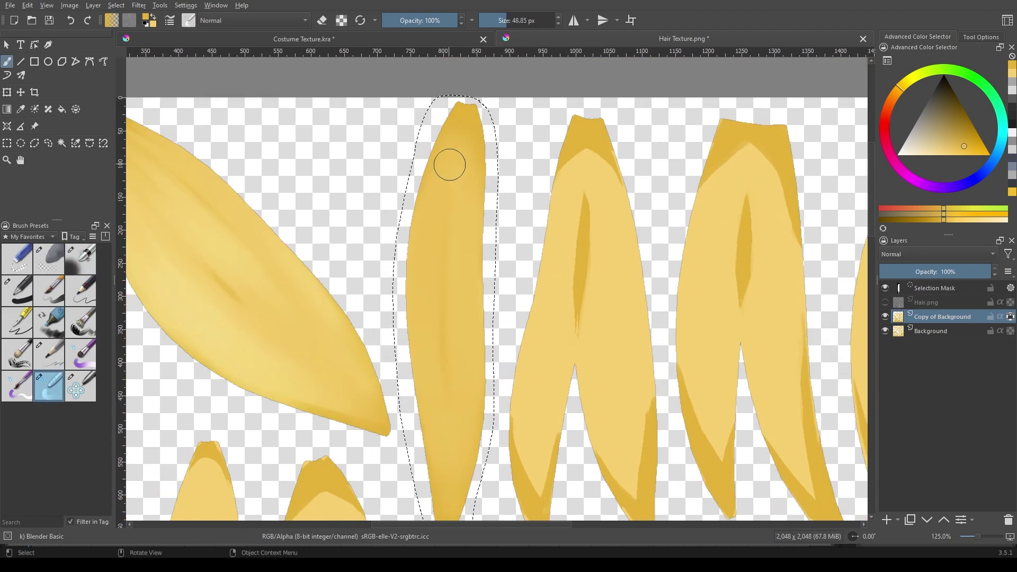
# Rotate the view and smooth the diagonal strand's shading with the Blender Basic brush
pyautogui.moveTo(483, 295); pyautogui.dragTo(466, 250)
pyautogui.press('/')
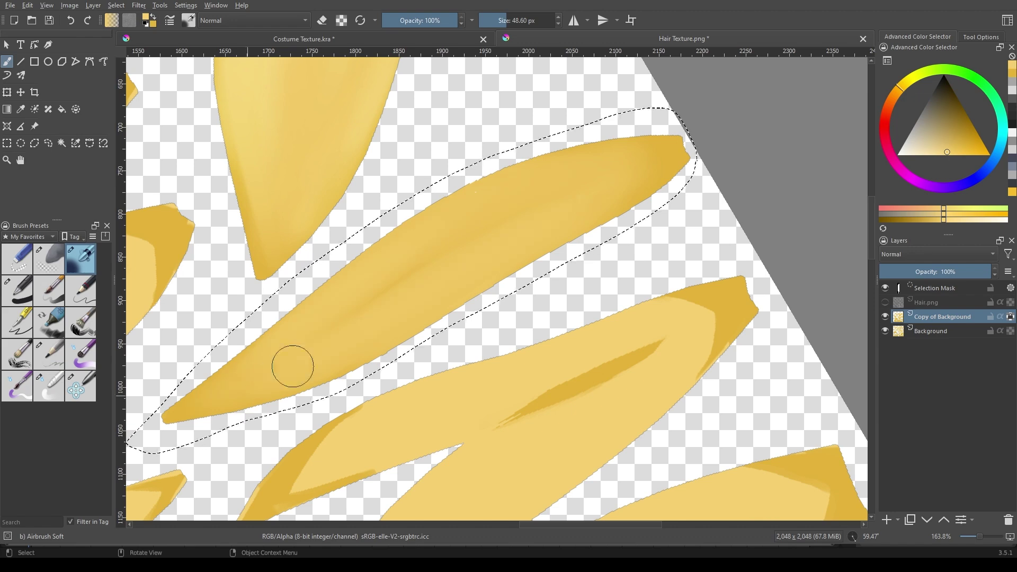
pyautogui.moveTo(292, 366)
pyautogui.mouseDown()
pyautogui.moveTo(511, 261)
pyautogui.moveTo(485, 202)
pyautogui.mouseUp()
pyautogui.press('/')
pyautogui.moveTo(664, 159); pyautogui.dragTo(447, 235)
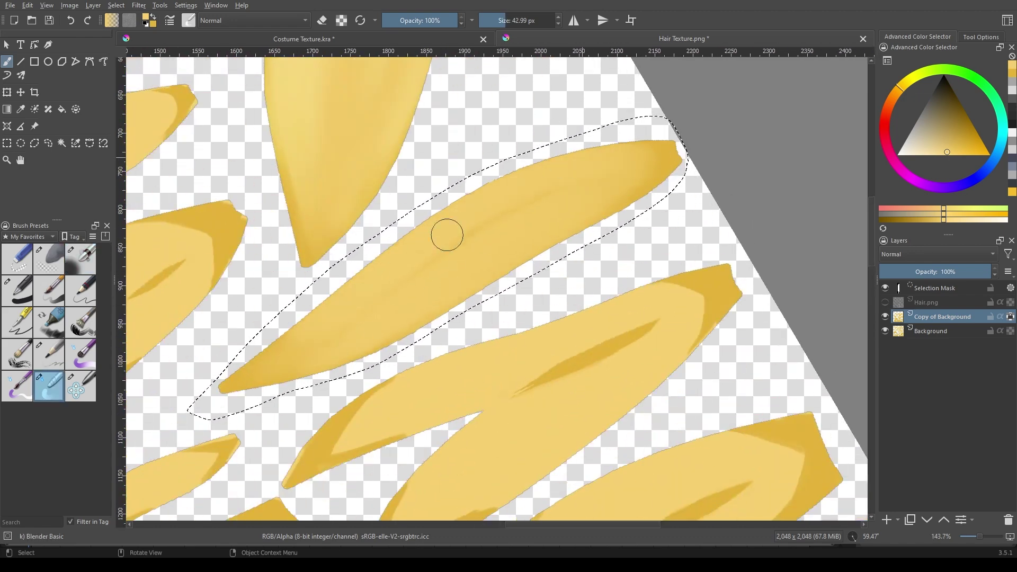
pyautogui.scroll(-10, 551, 320)
pyautogui.scroll(10, 551, 320)
# Airbrush the tall strand's tip in Multiply, then Color Dodge, with the view reset upright
pyautogui.press('/')
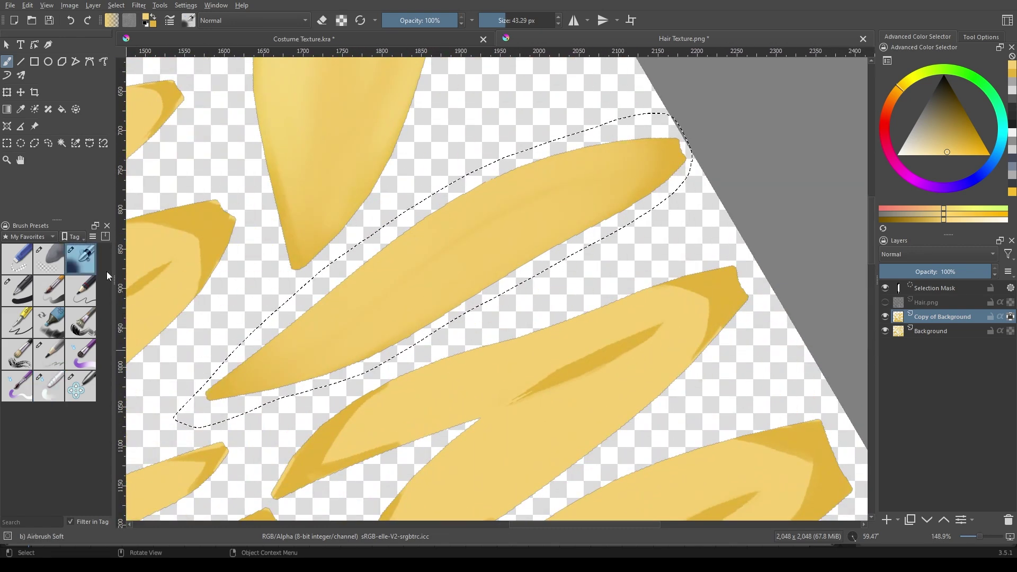
pyautogui.hotkey('alt', 'shift', 'm')
pyautogui.press(']')
pyautogui.press(']')
pyautogui.press(']')
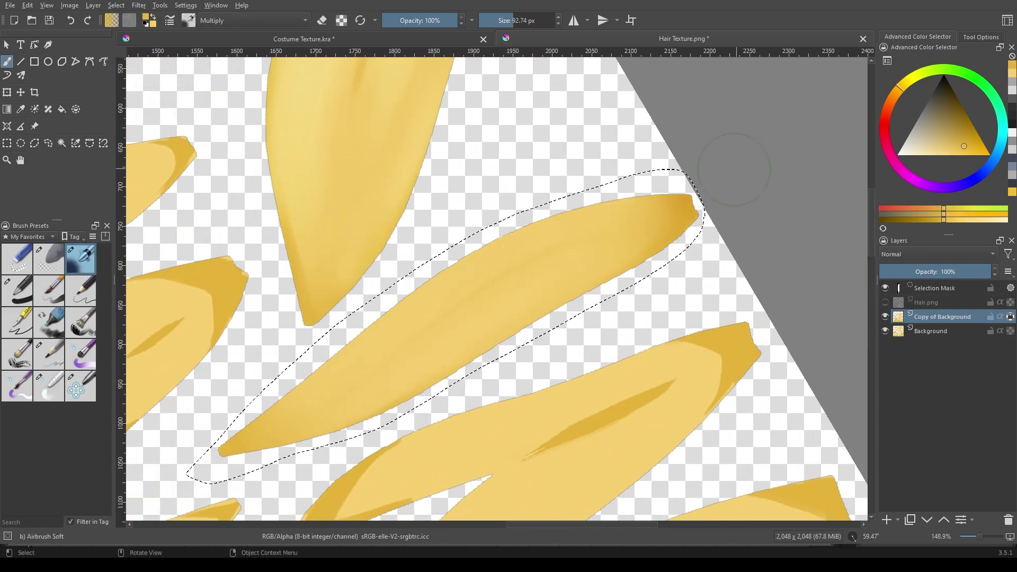
pyautogui.scroll(-5, 672, 302)
pyautogui.press('5')
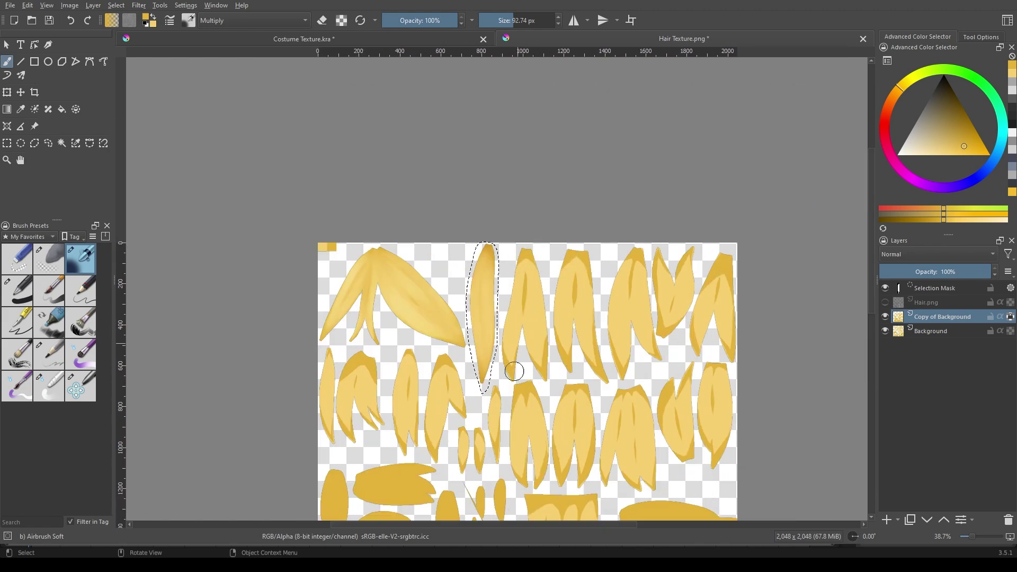
pyautogui.scroll(4, 457, 365)
pyautogui.hotkey('alt', 'shift', 'd')
pyautogui.press('[')
pyautogui.press('[')
pyautogui.press('[')
pyautogui.scroll(2, 486, 248)
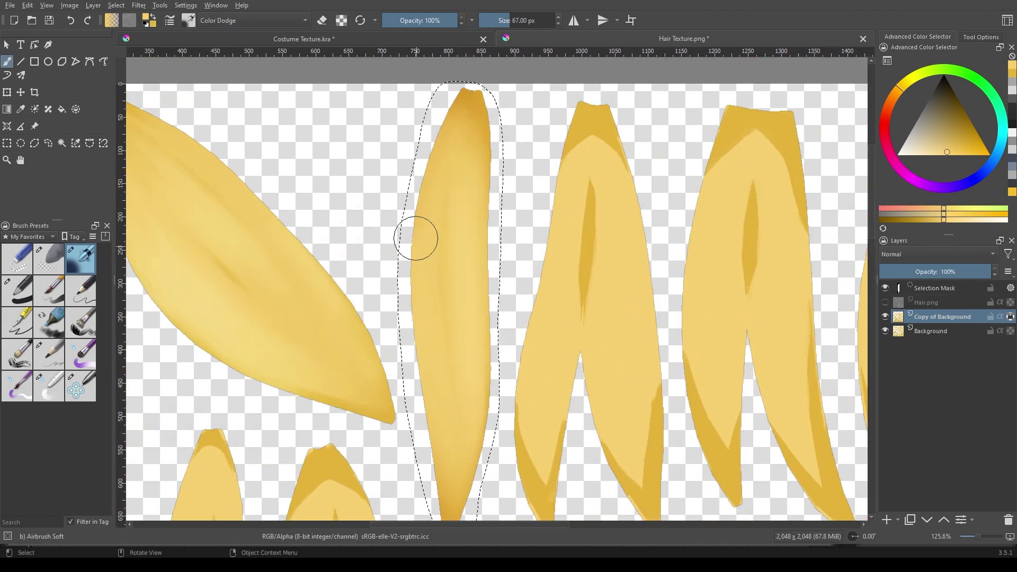
# Blend the tall strand's tip into a smooth gold gradient with a smaller blending brush
pyautogui.press('/')
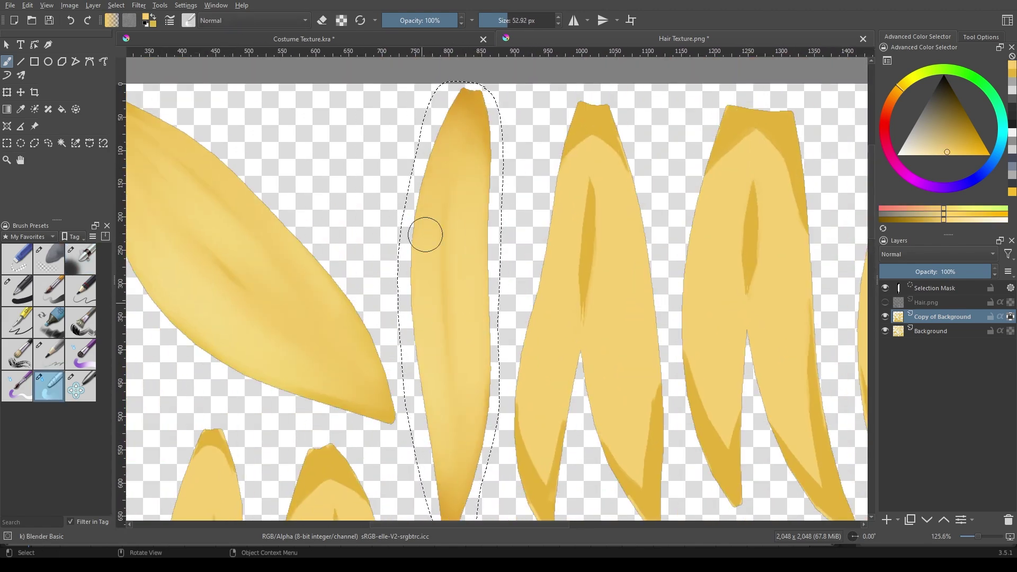
pyautogui.scroll(-5, 425, 235)
pyautogui.scroll(6, 493, 295)
pyautogui.press('[')
pyautogui.press('[')
pyautogui.scroll(-1, 415, 330)
pyautogui.scroll(3, 381, 263)
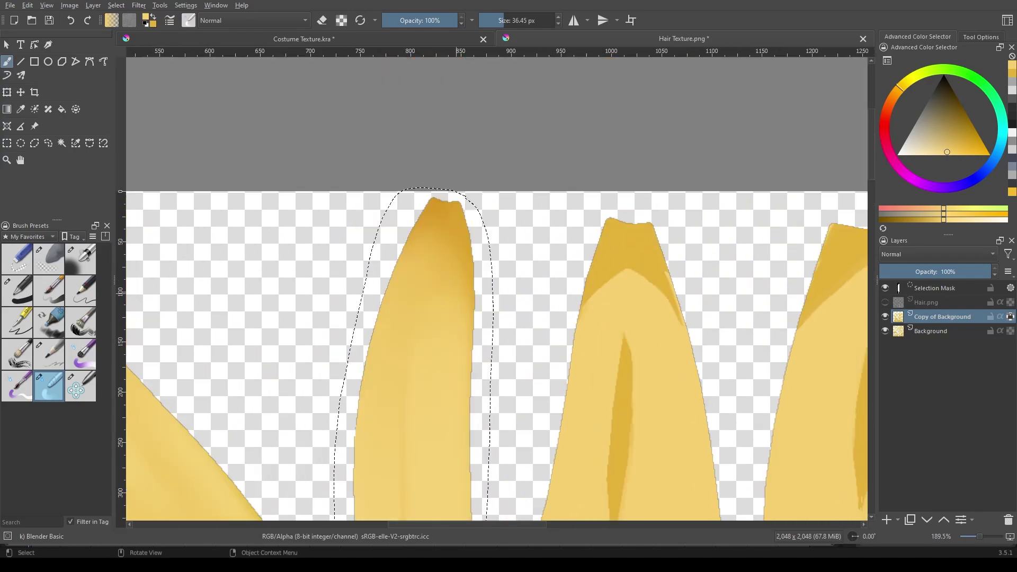
pyautogui.scroll(-1, 445, 240)
pyautogui.scroll(-2, 452, 343)
pyautogui.scroll(-2, 483, 318)
# Release the selection around the finished tall strand
pyautogui.press(']')
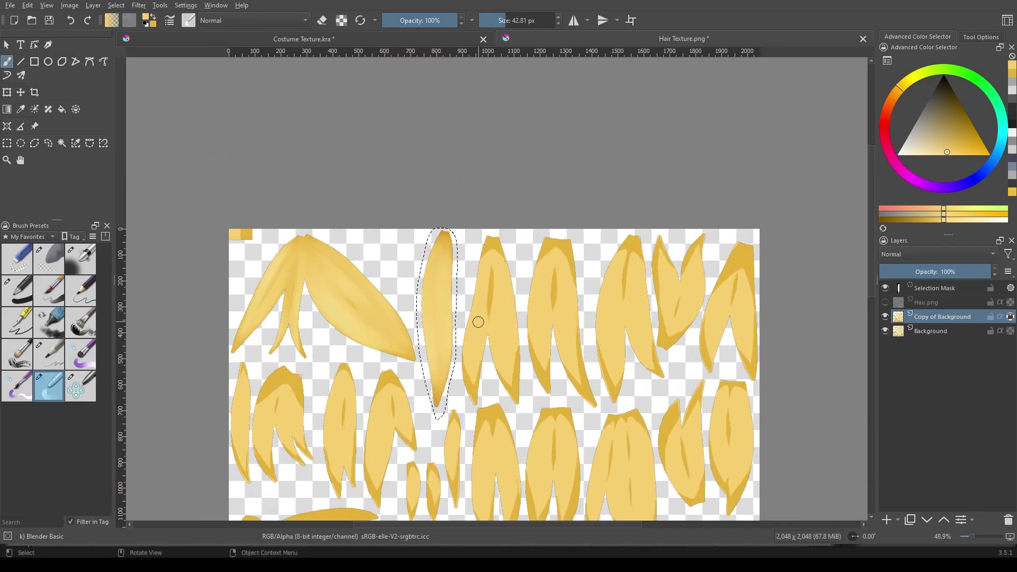
pyautogui.hotkey('ctrl', 'shift', 'a')
pyautogui.scroll(4, 478, 321)
# Darken the large clump's lower edge and middle strand with the Multiply airbrush
pyautogui.press('/')
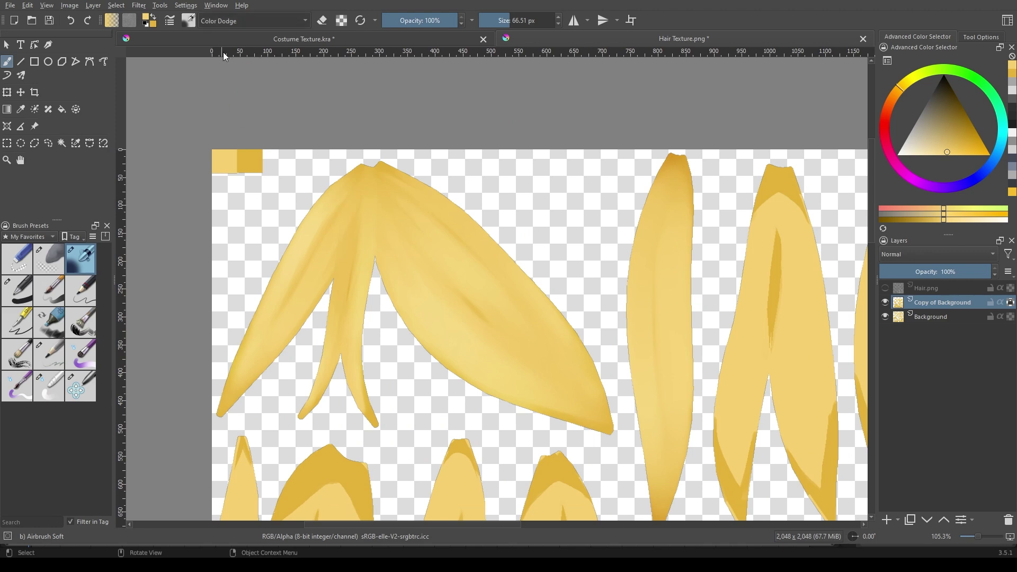
pyautogui.hotkey('alt', 'shift', 'm')
pyautogui.press(']')
pyautogui.press(']')
pyautogui.scroll(2, 363, 108)
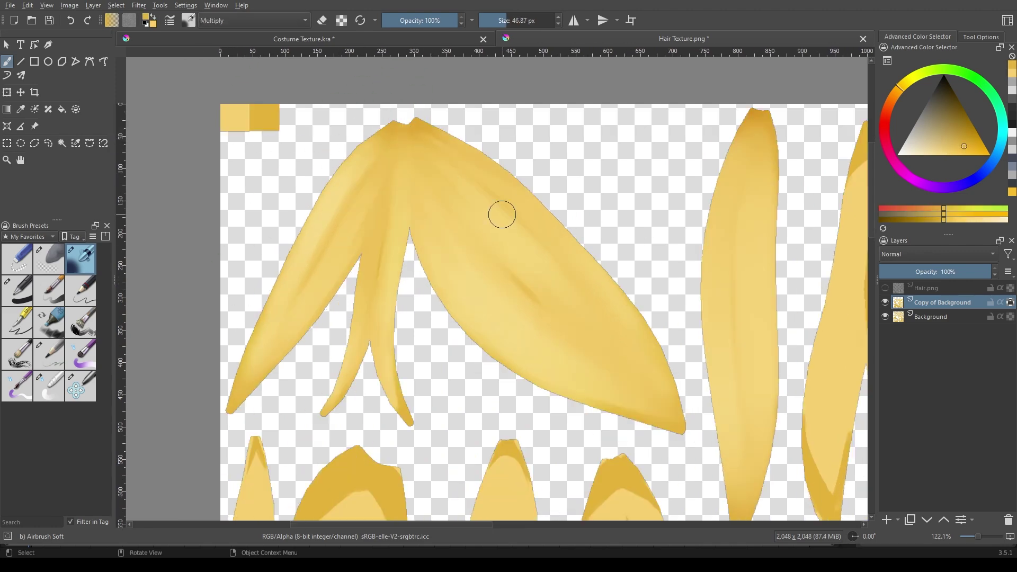
pyautogui.moveTo(668, 398); pyautogui.dragTo(620, 353)
pyautogui.press('[')
pyautogui.press('[')
pyautogui.moveTo(630, 384); pyautogui.dragTo(550, 368)
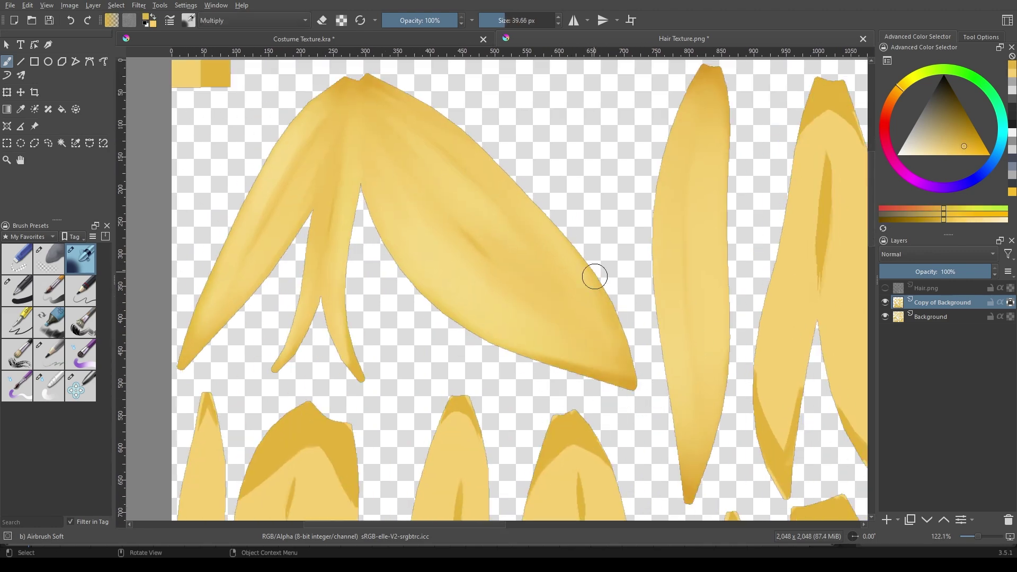
pyautogui.press('[')
pyautogui.moveTo(377, 373); pyautogui.dragTo(381, 245)
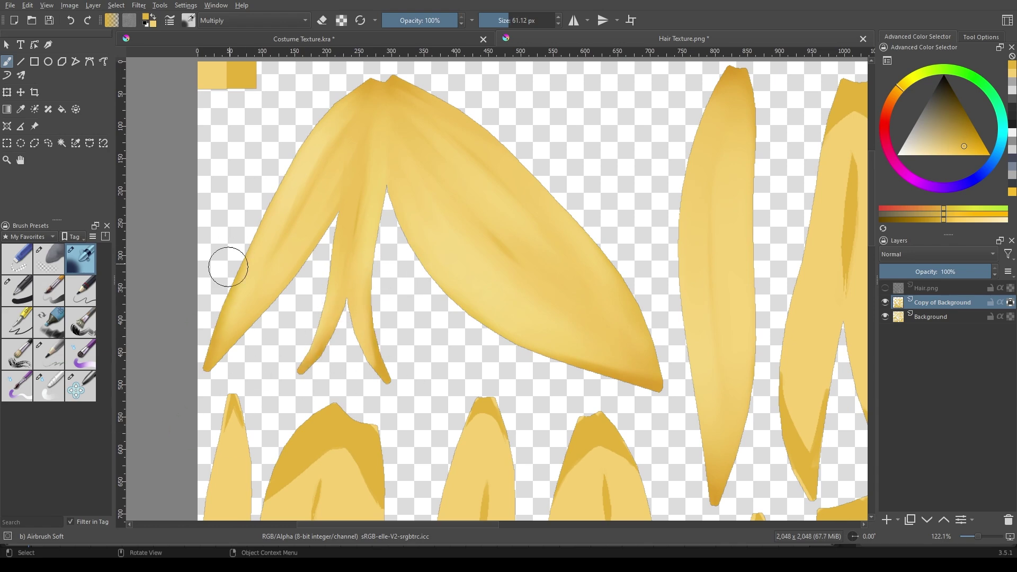
# Smooth the clump's darkened shading with a smaller blending brush
pyautogui.press('/')
pyautogui.scroll(2, 351, 202)
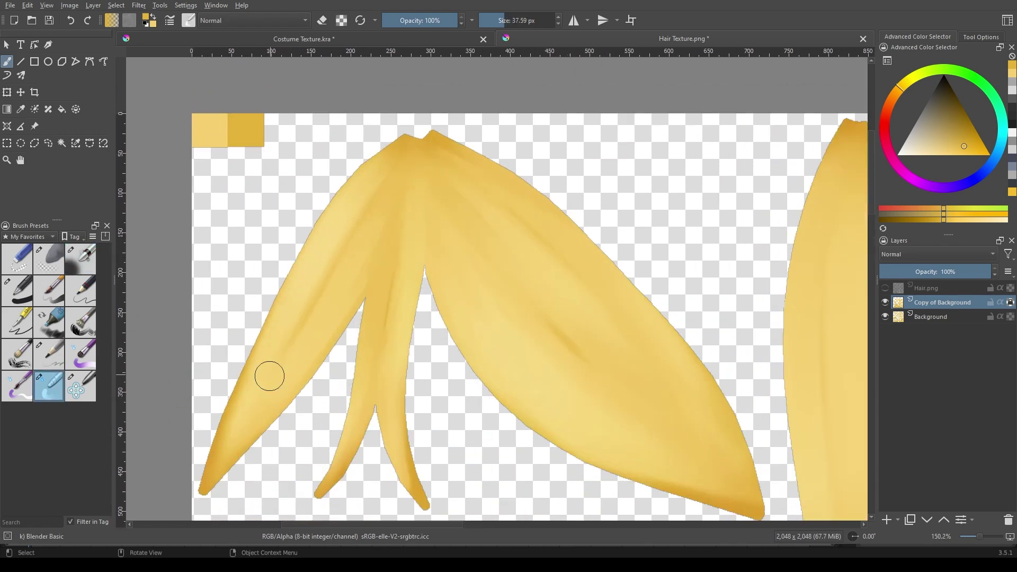
pyautogui.scroll(1, 383, 279)
pyautogui.press('[')
pyautogui.scroll(-3, 444, 220)
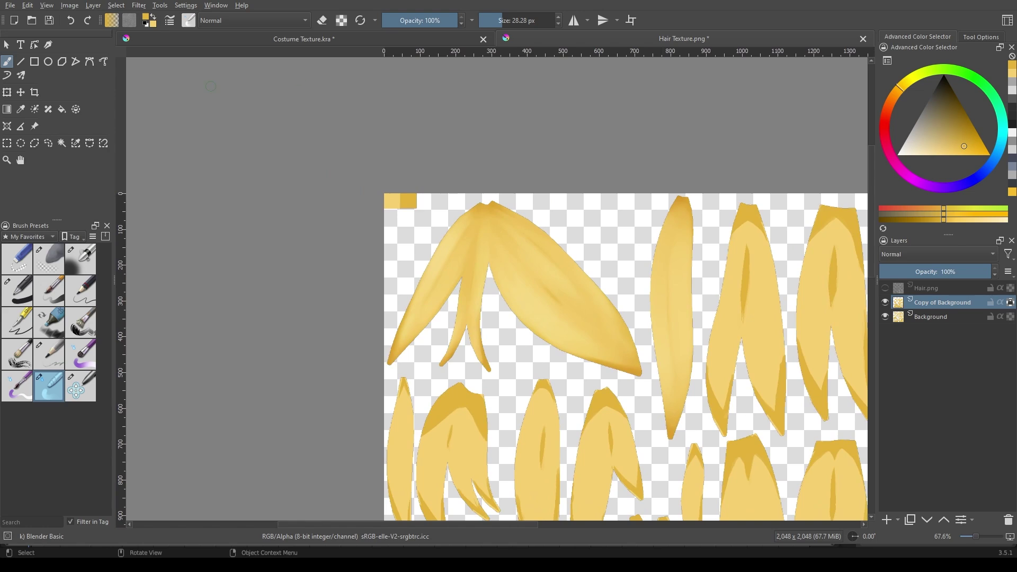
# Lasso-select the forked two-pronged strand
pyautogui.press('/')
pyautogui.scroll(2, 665, 350)
pyautogui.click(48, 143)
pyautogui.moveTo(498, 87); pyautogui.dragTo(469, 212)
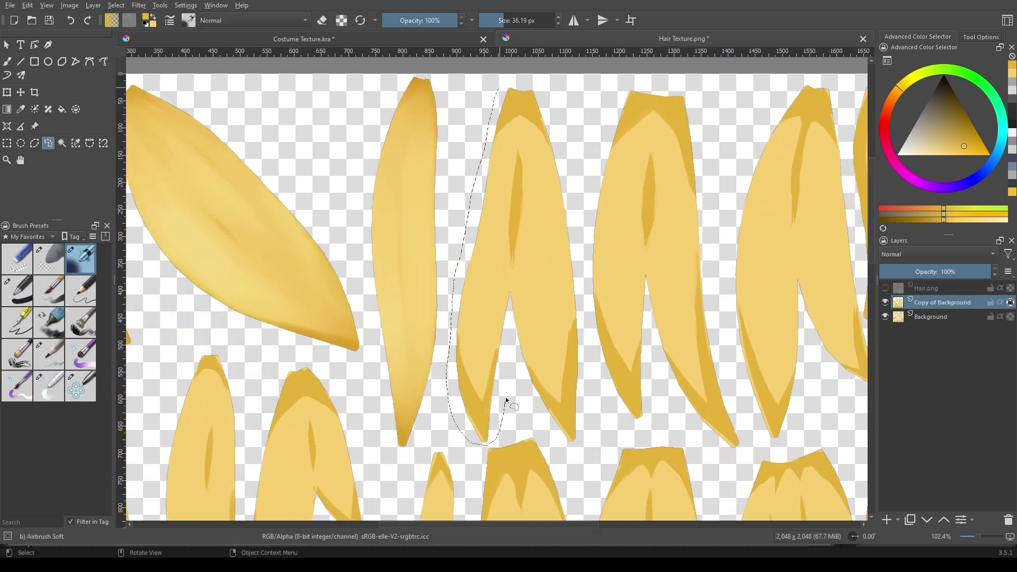
pyautogui.moveTo(578, 188); pyautogui.dragTo(498, 88)
pyautogui.scroll(6, 477, 217)
# Paint a dark streak down the forked strand's middle and blend it in
pyautogui.press('b')
pyautogui.press(']')
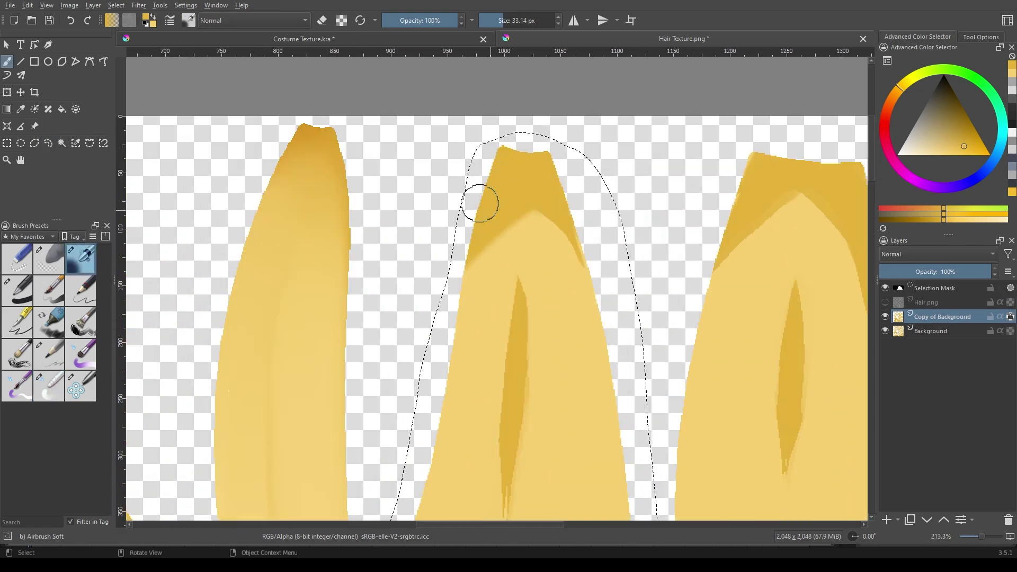
pyautogui.scroll(-2, 490, 220)
pyautogui.scroll(3, 460, 420)
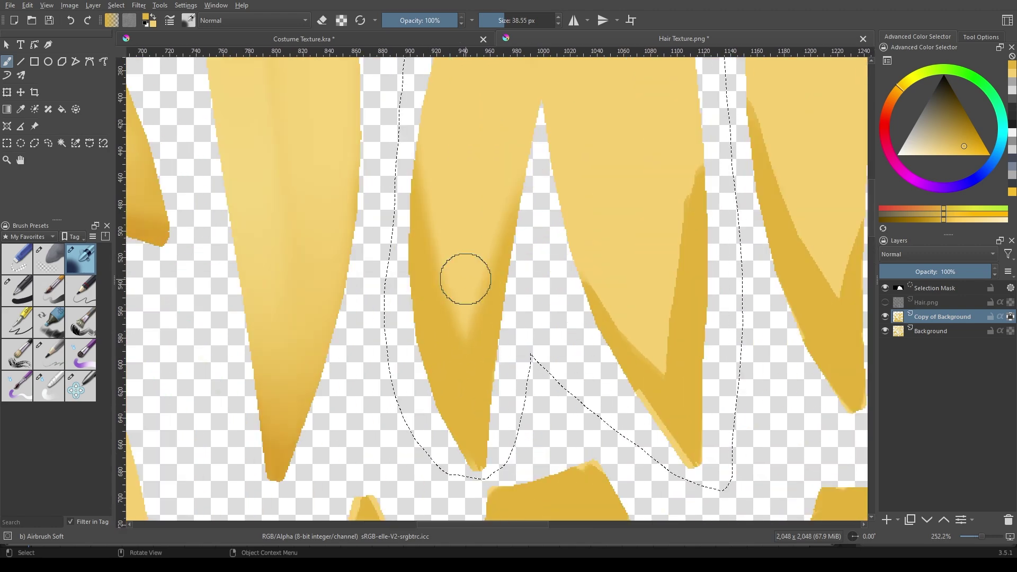
pyautogui.scroll(1, 465, 277)
pyautogui.press('[')
pyautogui.press('[')
pyautogui.scroll(-2, 527, 252)
pyautogui.scroll(3, 519, 336)
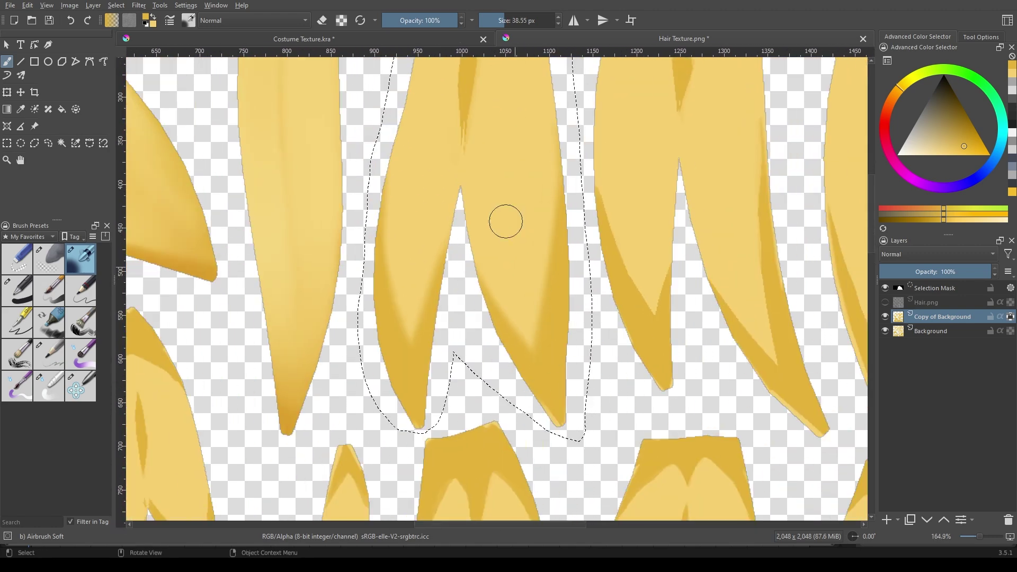
pyautogui.scroll(3, 504, 220)
pyautogui.press('[')
pyautogui.press('[')
pyautogui.moveTo(491, 251); pyautogui.dragTo(490, 297)
pyautogui.keyDown('ctrl'); pyautogui.click(484, 234); pyautogui.keyUp('ctrl')
pyautogui.moveTo(483, 233); pyautogui.dragTo(499, 236)
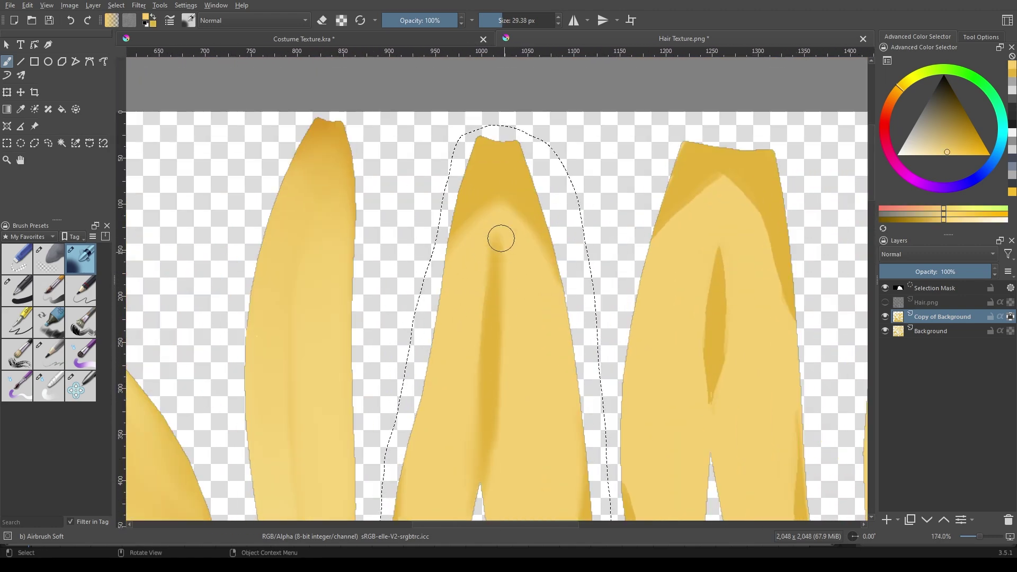
# Enlarge the brush and blend the forked strand's shading
pyautogui.scroll(-1, 499, 237)
pyautogui.scroll(2, 488, 302)
pyautogui.press(']')
pyautogui.press(']')
pyautogui.press(']')
pyautogui.scroll(-5, 485, 322)
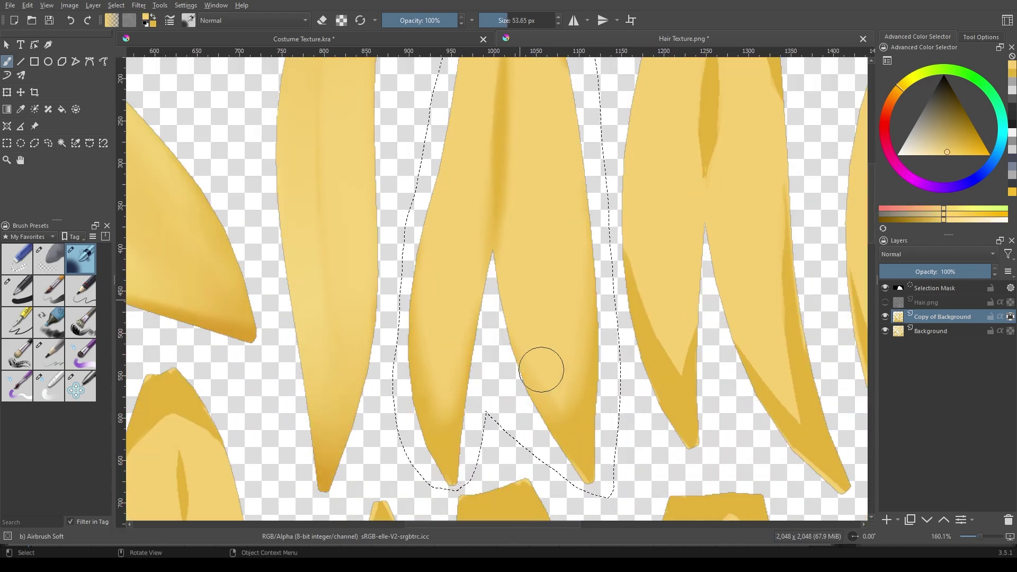
pyautogui.press(']')
pyautogui.press(']')
pyautogui.press(']')
pyautogui.press(']')
pyautogui.press(']')
pyautogui.press(']')
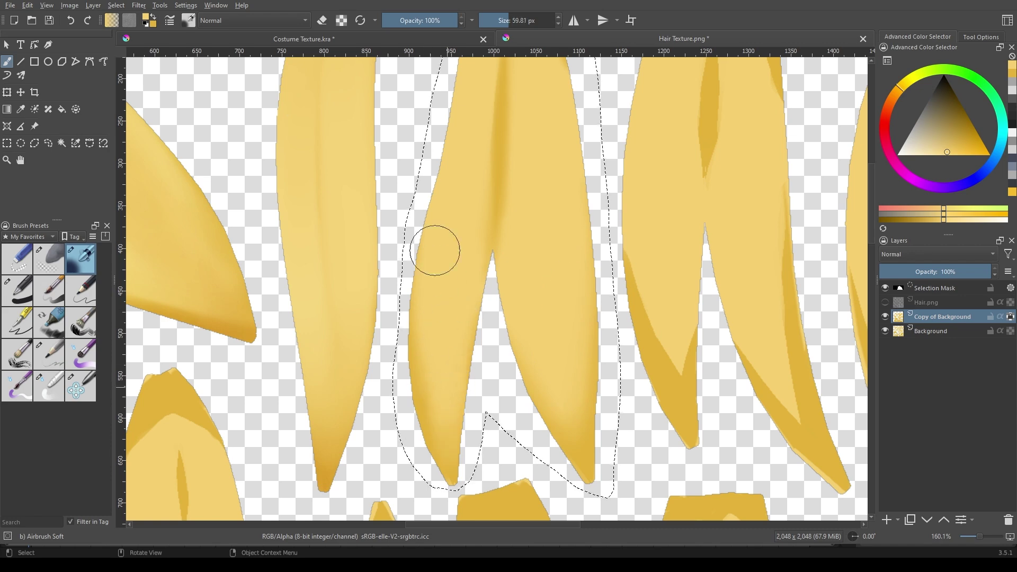
pyautogui.scroll(-4, 472, 367)
pyautogui.press(']')
pyautogui.press(']')
pyautogui.press(']')
pyautogui.scroll(3, 590, 363)
pyautogui.press('/')
pyautogui.scroll(3, 442, 339)
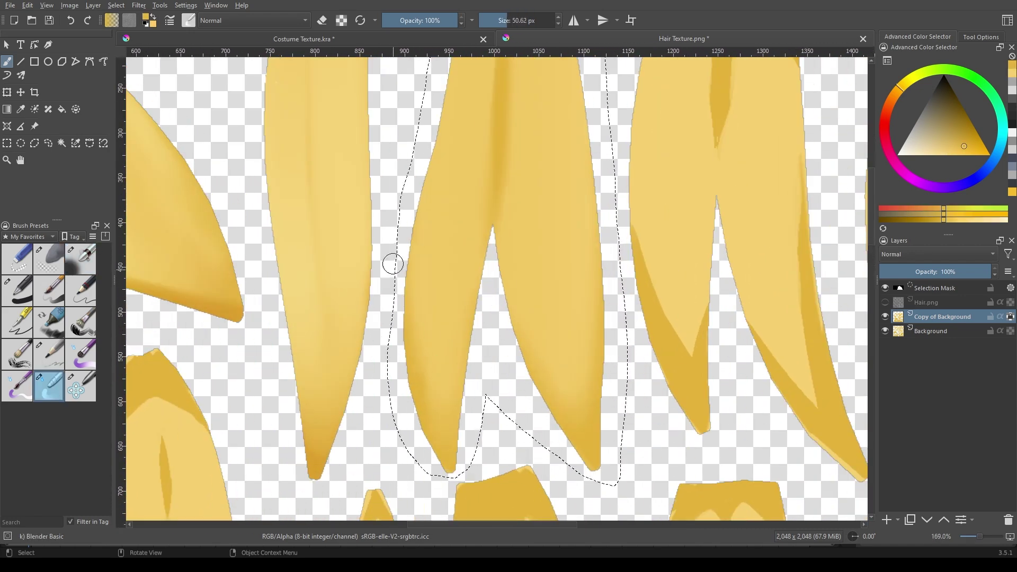
# Pan the view to frame the whole selected strand, including its tips
pyautogui.moveTo(616, 336); pyautogui.dragTo(618, 440)
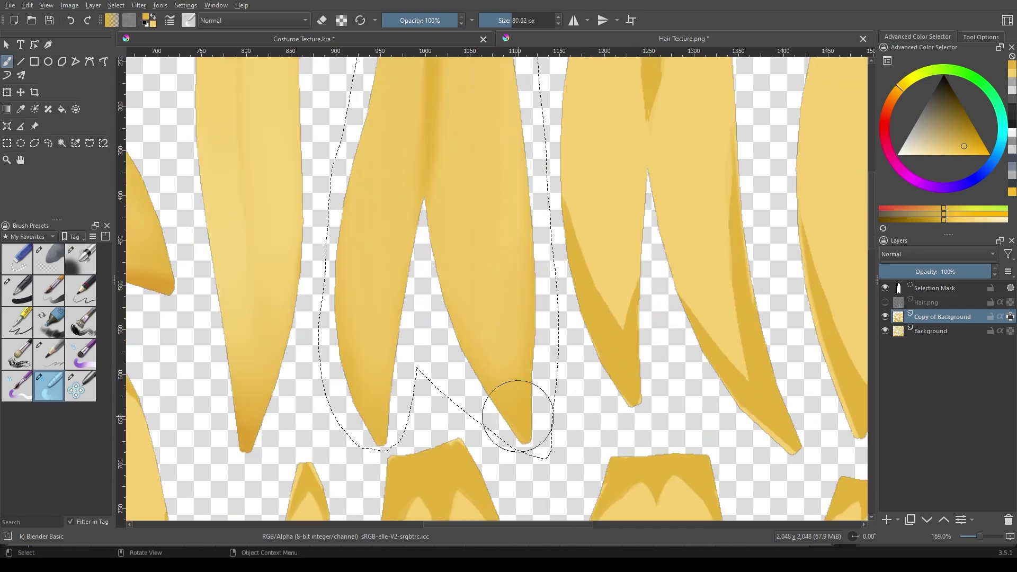
pyautogui.moveTo(477, 227); pyautogui.dragTo(403, 297)
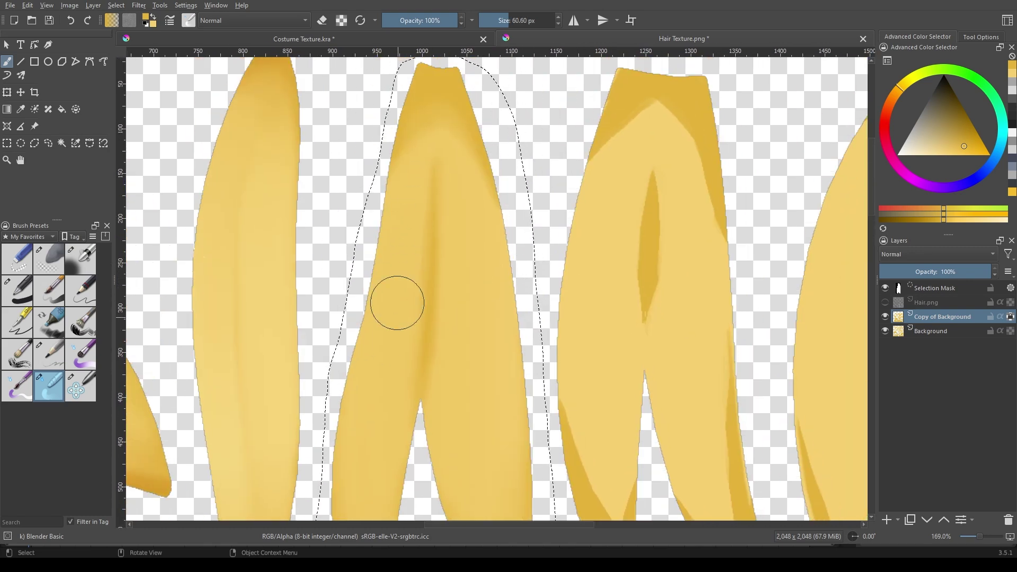
pyautogui.scroll(3, 397, 303)
pyautogui.scroll(-5, 419, 305)
pyautogui.scroll(3, 404, 159)
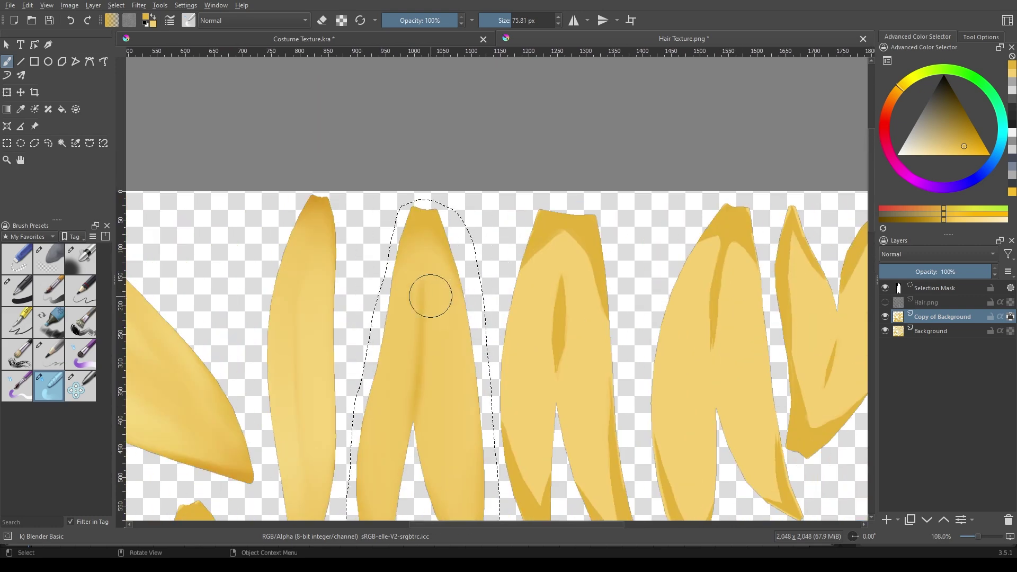
pyautogui.moveTo(431, 291); pyautogui.dragTo(394, 244)
pyautogui.click(77, 253)
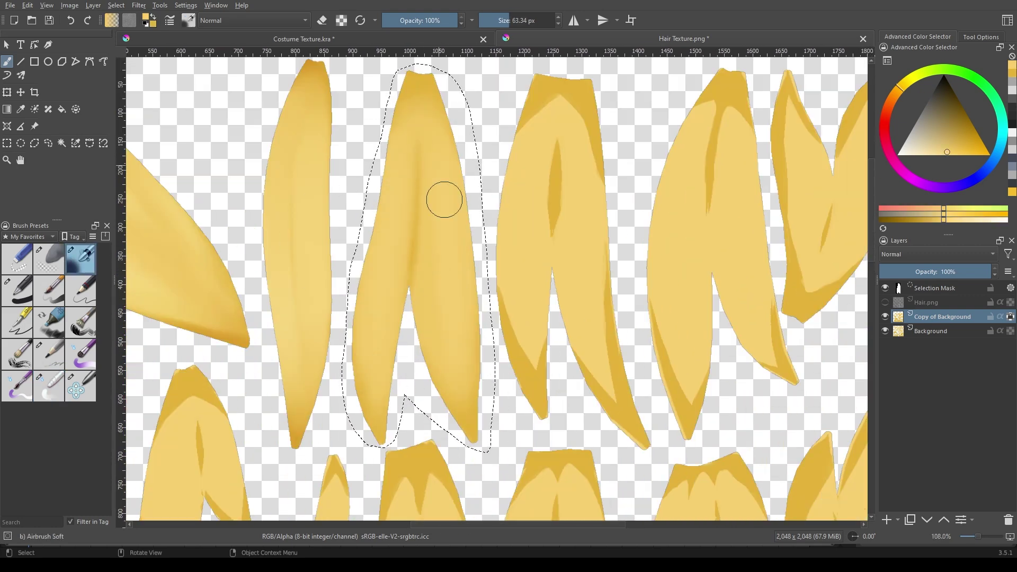
pyautogui.moveTo(442, 200); pyautogui.dragTo(440, 305)
pyautogui.scroll(-2, 440, 306)
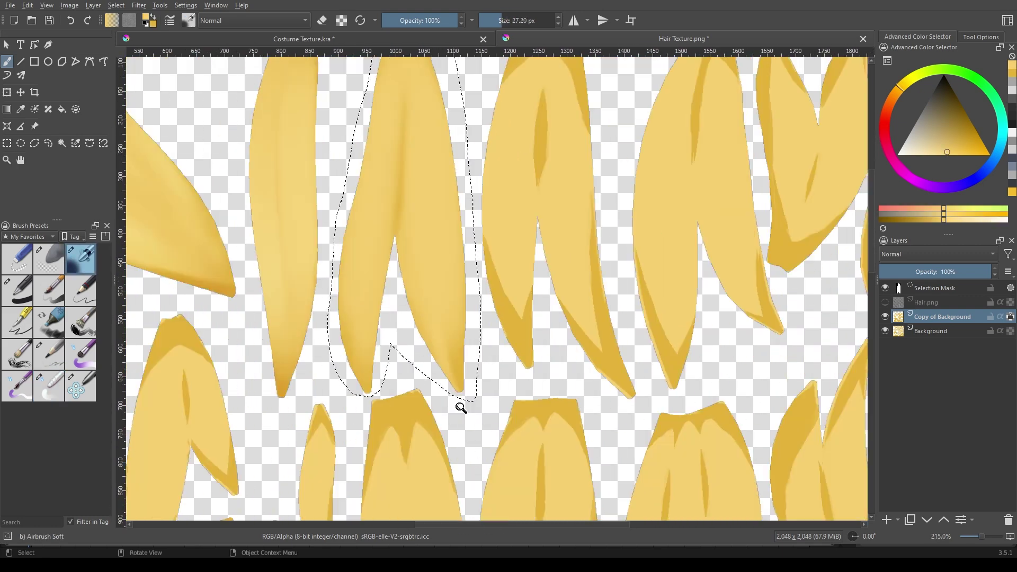
pyautogui.scroll(-3, 461, 409)
pyautogui.scroll(5, 454, 371)
# Sample a lighter yellow from the hair and smooth the strand's shading
pyautogui.press(']')
pyautogui.keyDown('ctrl'); pyautogui.click(348, 269); pyautogui.keyUp('ctrl')
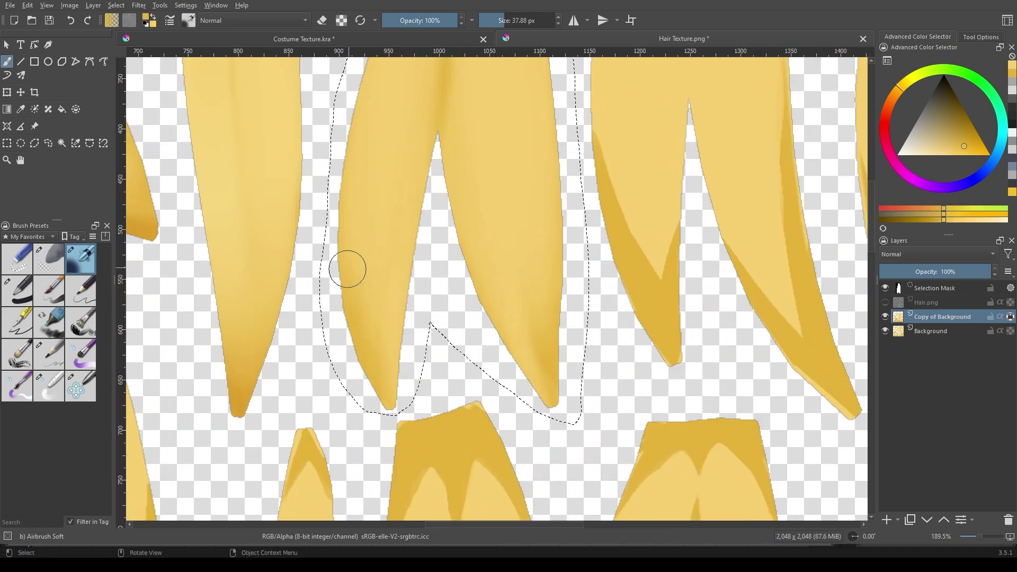
pyautogui.press('/')
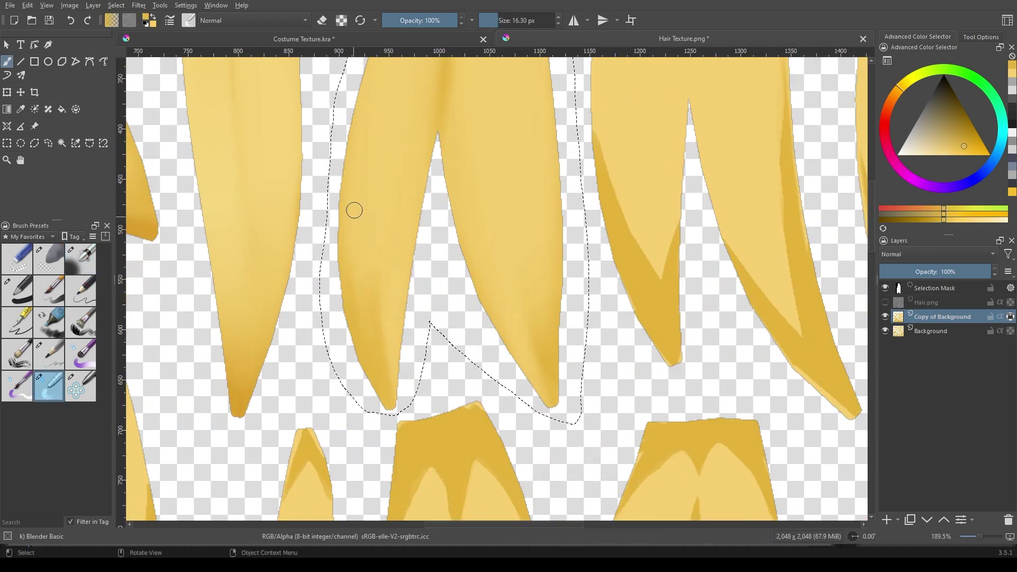
pyautogui.scroll(1, 365, 245)
pyautogui.scroll(-1, 395, 245)
pyautogui.scroll(5, 394, 233)
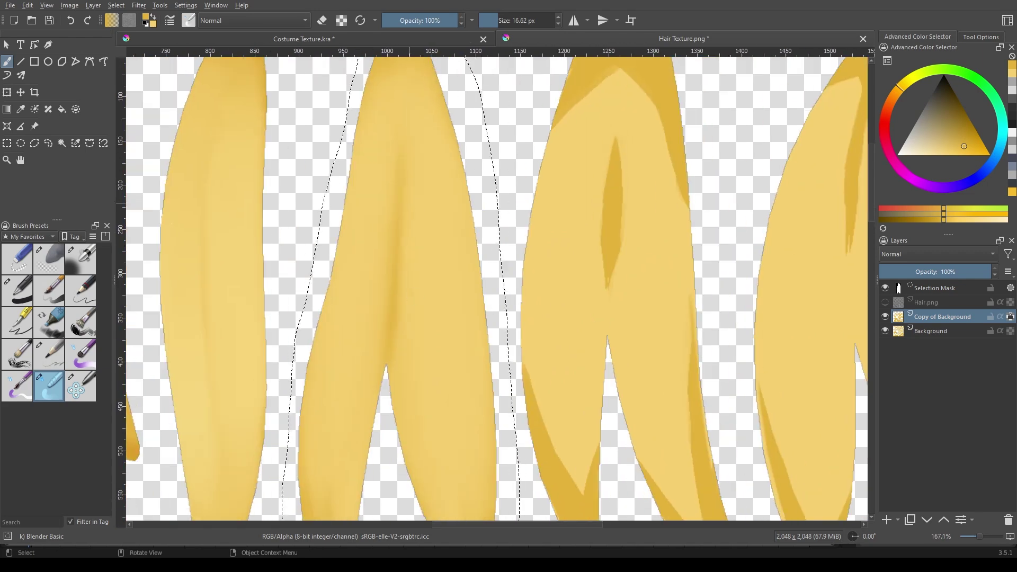
pyautogui.scroll(1, 392, 228)
pyautogui.scroll(-3, 384, 220)
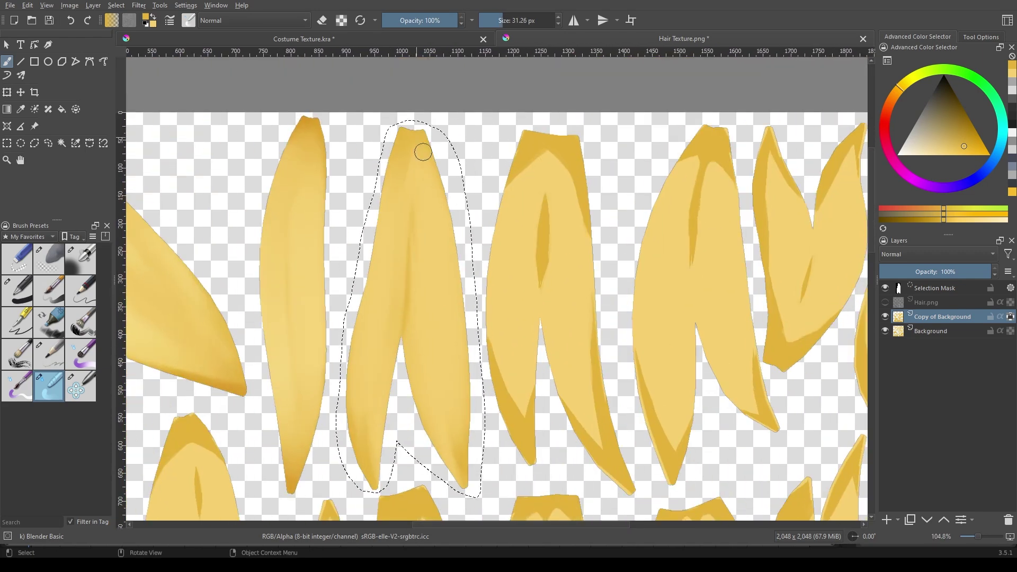
pyautogui.scroll(1, 413, 282)
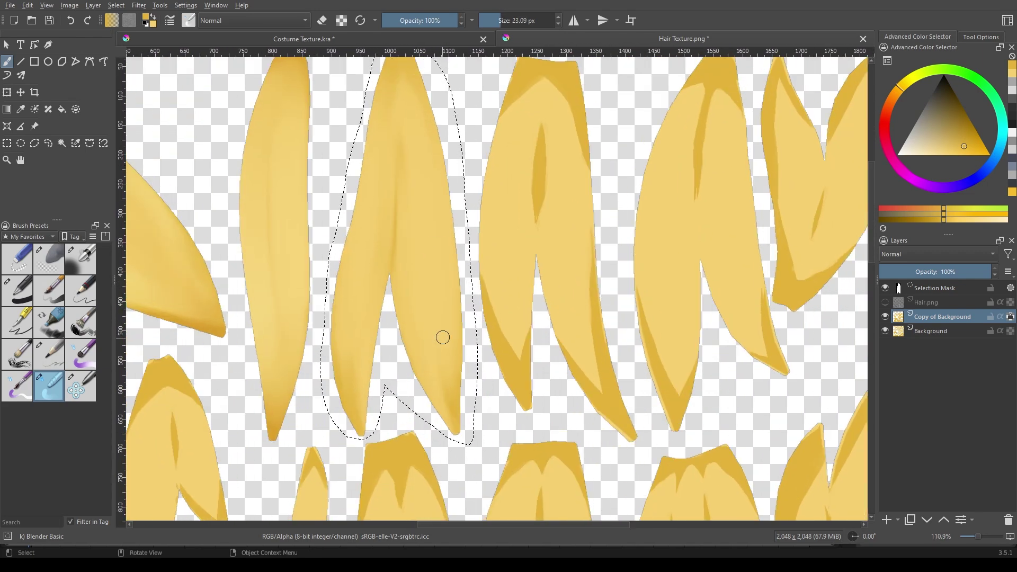
pyautogui.scroll(1, 440, 336)
pyautogui.scroll(1, 400, 200)
pyautogui.scroll(1, 383, 170)
pyautogui.scroll(-5, 439, 295)
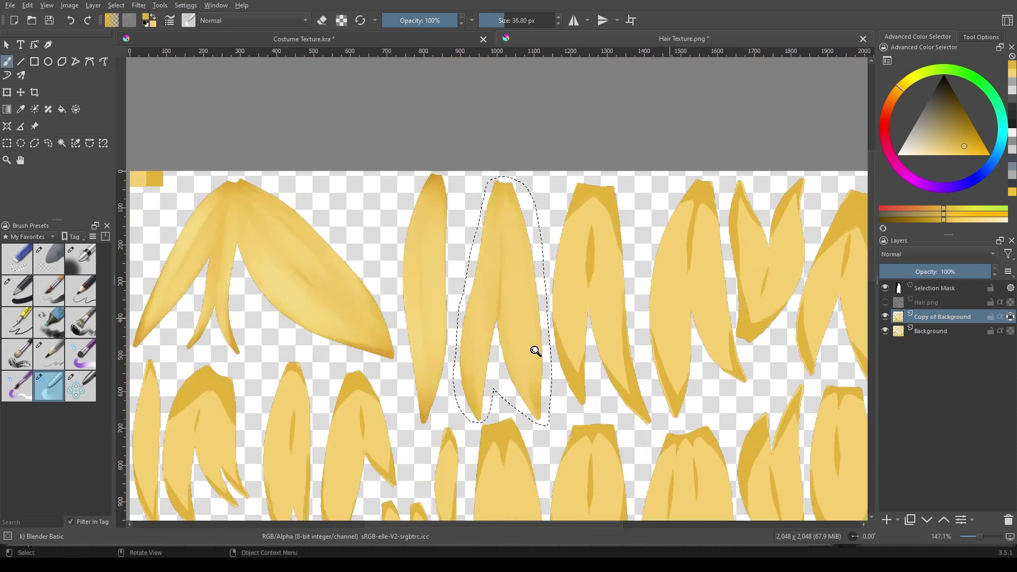
pyautogui.scroll(3, 536, 350)
# Hide the Background layer and continue blending the forked strand
pyautogui.press('e')
pyautogui.click(885, 331)
pyautogui.scroll(3, 485, 238)
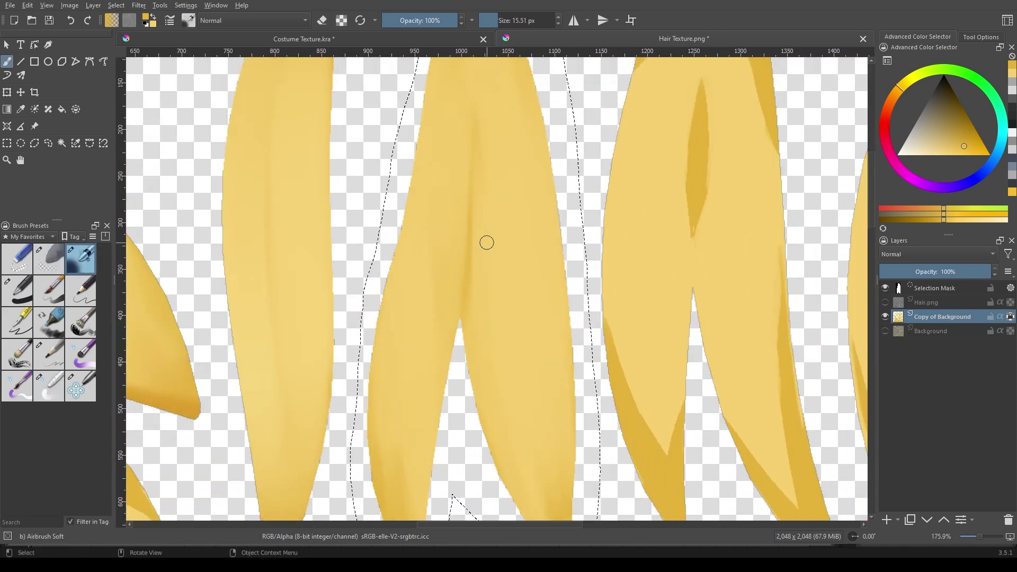
pyautogui.click(49, 386)
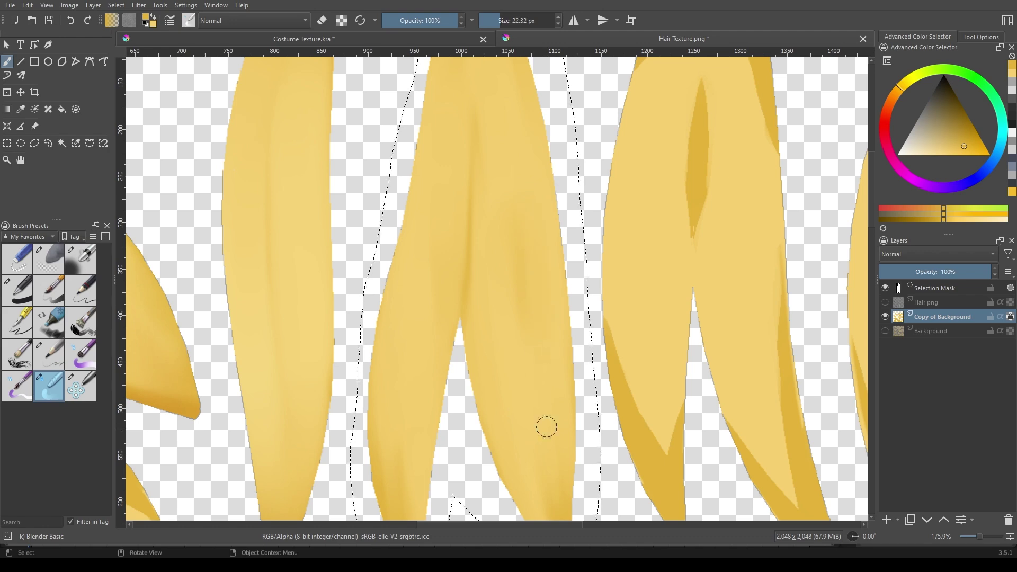
pyautogui.scroll(-2, 540, 357)
pyautogui.scroll(-4, 542, 366)
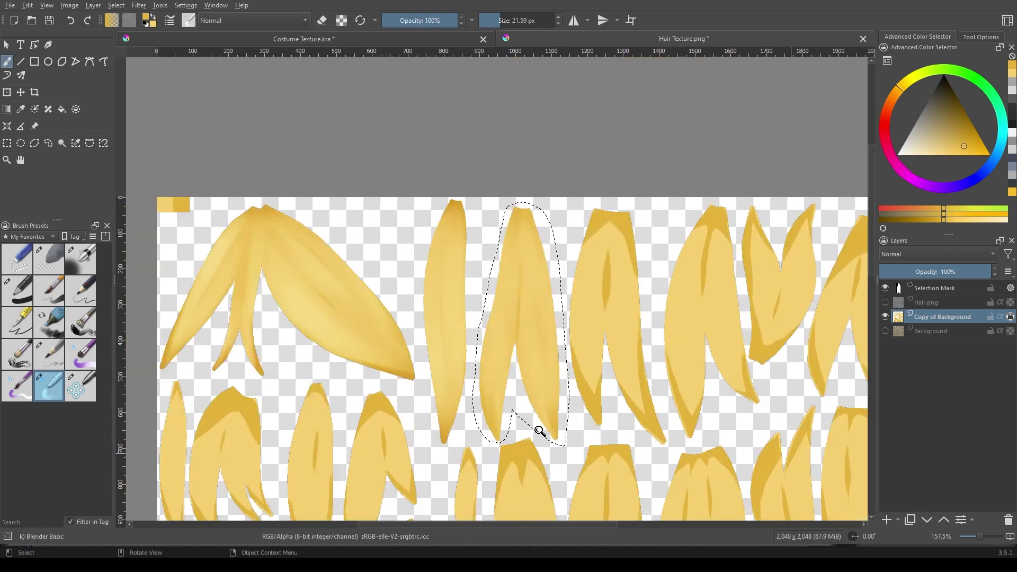
pyautogui.scroll(5, 526, 423)
pyautogui.scroll(-2, 519, 272)
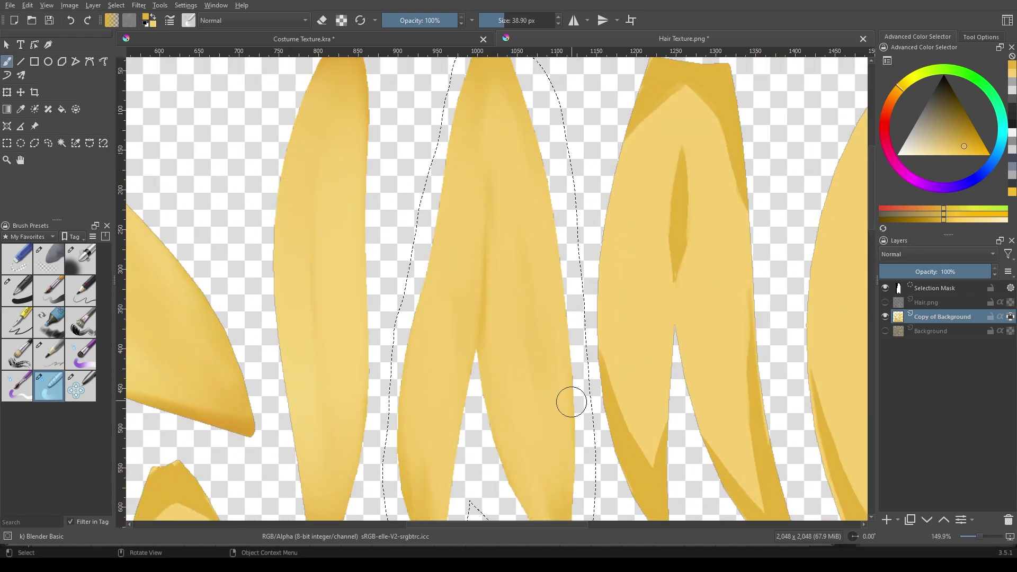
pyautogui.scroll(-1, 571, 401)
pyautogui.scroll(1, 540, 390)
pyautogui.scroll(-4, 515, 227)
pyautogui.scroll(5, 482, 340)
# Add finer dark shading to the strand with the Multiply airbrush
pyautogui.press('/')
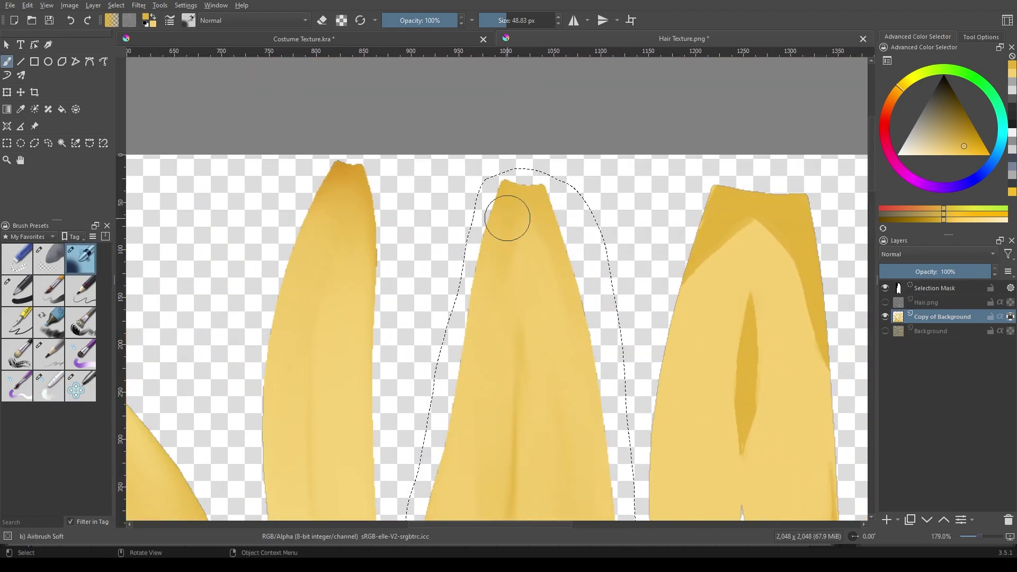
pyautogui.scroll(-5, 487, 200)
pyautogui.hotkey('alt', 'shift', 'm')
pyautogui.scroll(5, 608, 446)
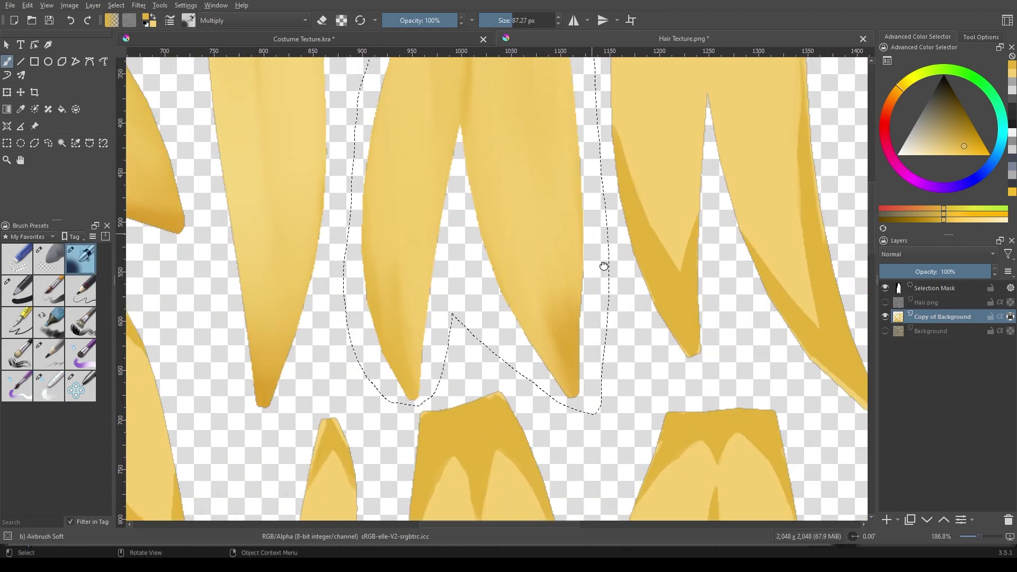
pyautogui.moveTo(604, 266); pyautogui.dragTo(609, 286)
pyautogui.press('[')
pyautogui.scroll(-2, 472, 427)
pyautogui.press(']')
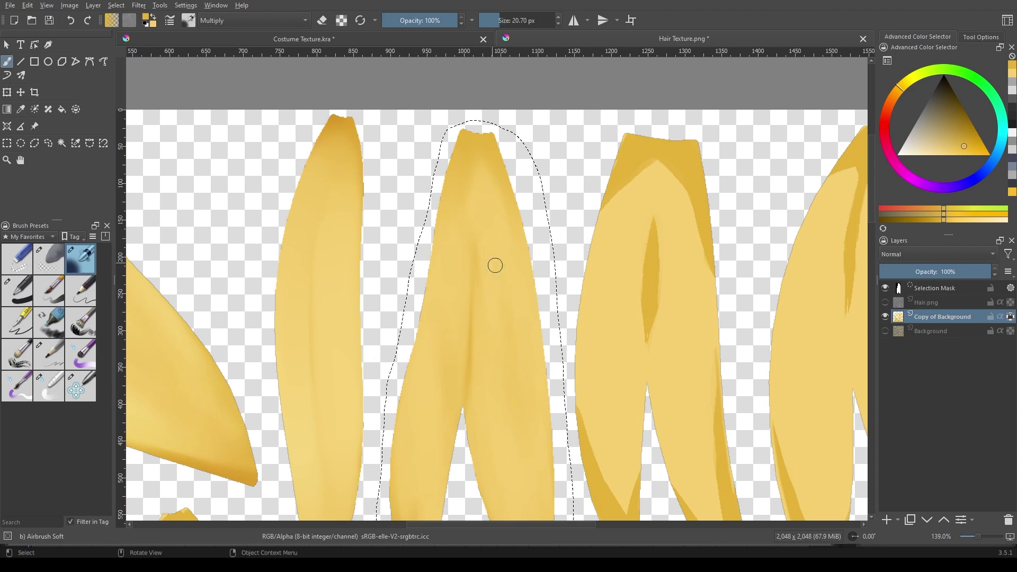
pyautogui.scroll(-3, 495, 265)
pyautogui.scroll(3, 488, 244)
pyautogui.press('[')
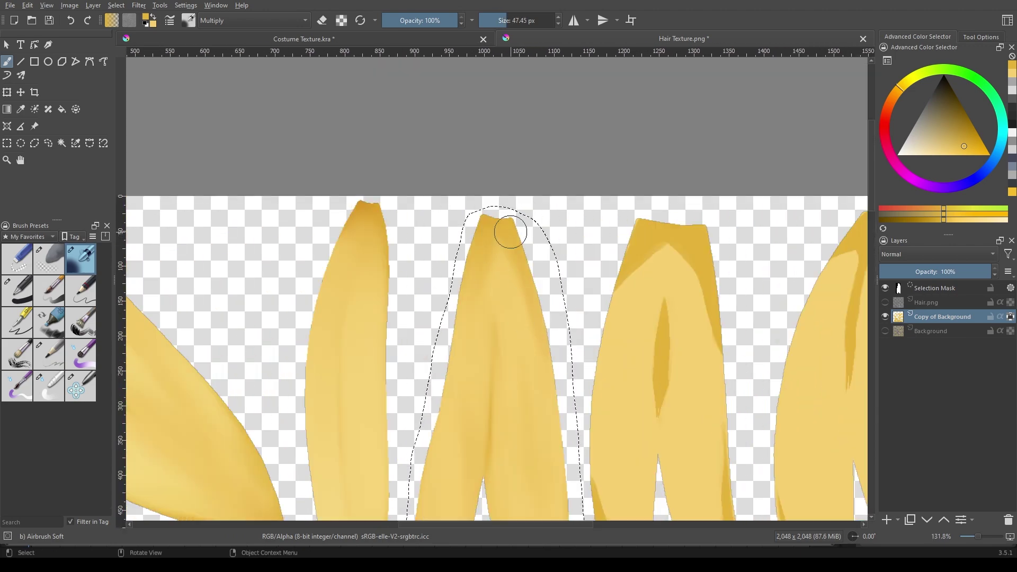
# Blend the shading, then airbrush lighter highlights with a larger Color Dodge brush
pyautogui.press('/')
pyautogui.scroll(-3, 492, 228)
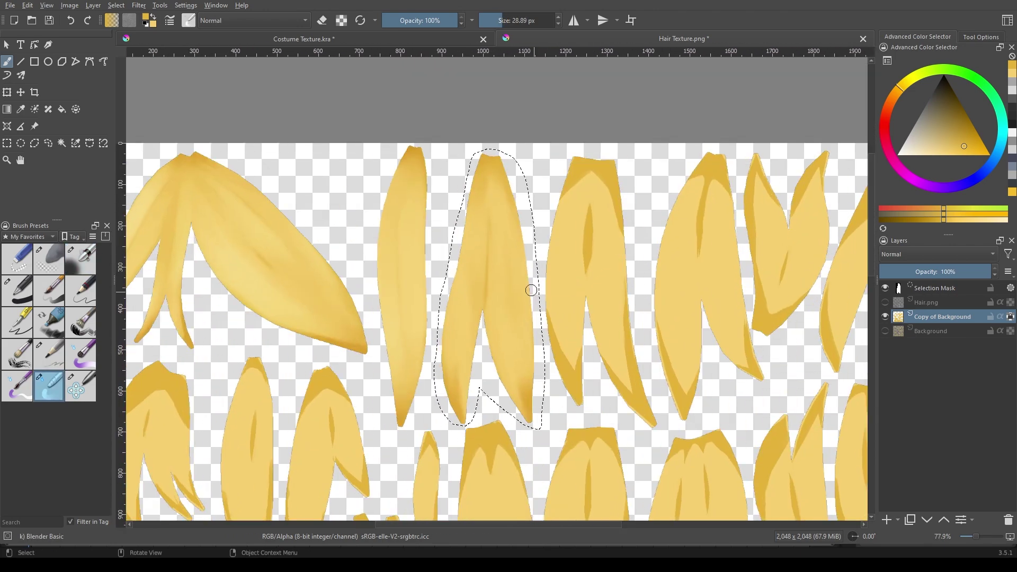
pyautogui.press('/')
pyautogui.scroll(2, 498, 228)
pyautogui.press(']')
pyautogui.press(']')
pyautogui.press(']')
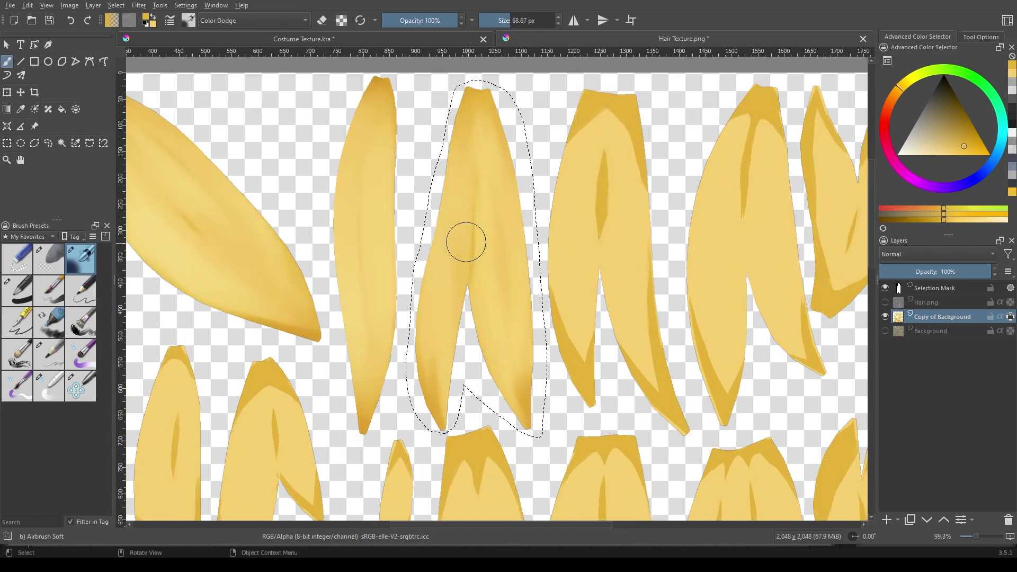
pyautogui.scroll(1, 465, 121)
pyautogui.scroll(-3, 454, 431)
pyautogui.scroll(3, 556, 212)
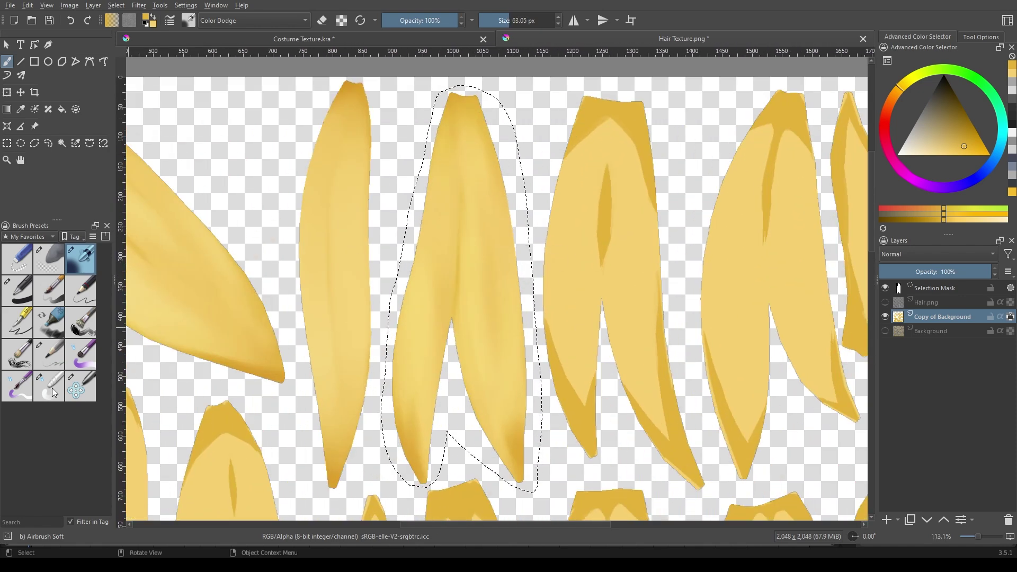
# Smooth the highlights, release the selection and save as Hair Texture.kra
pyautogui.press('/')
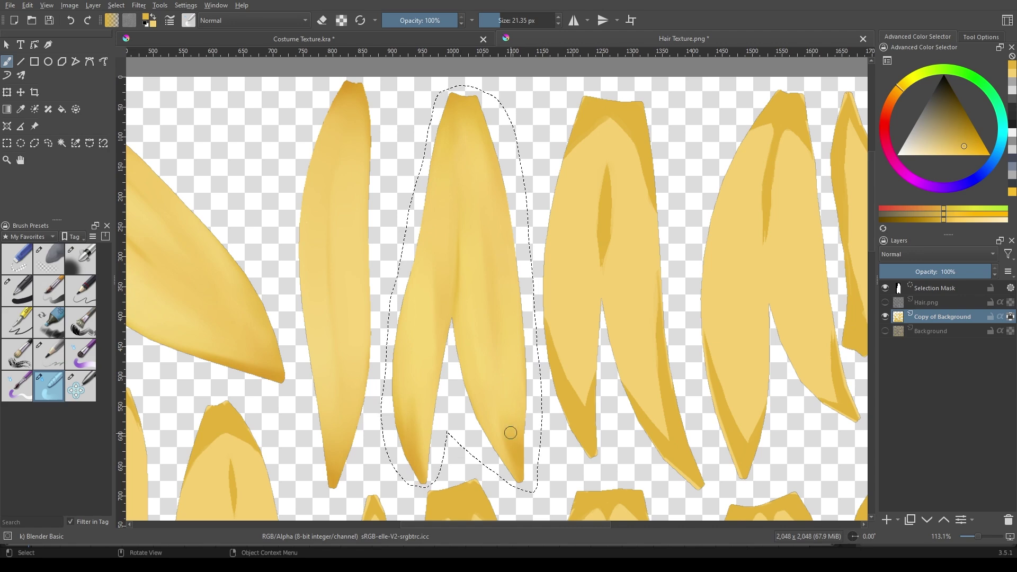
pyautogui.scroll(-2, 502, 230)
pyautogui.scroll(2, 515, 299)
pyautogui.hotkey('ctrl', 'shift', 'a')
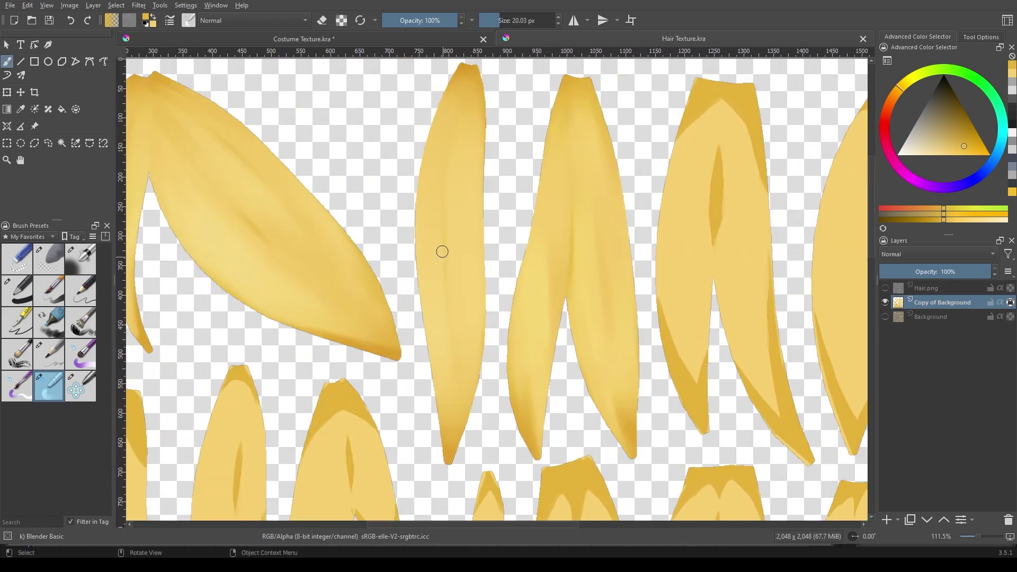
# Airbrush a darker streak down the narrow petal
pyautogui.press('/')
pyautogui.moveTo(461, 180); pyautogui.dragTo(461, 286)
pyautogui.scroll(2, 460, 239)
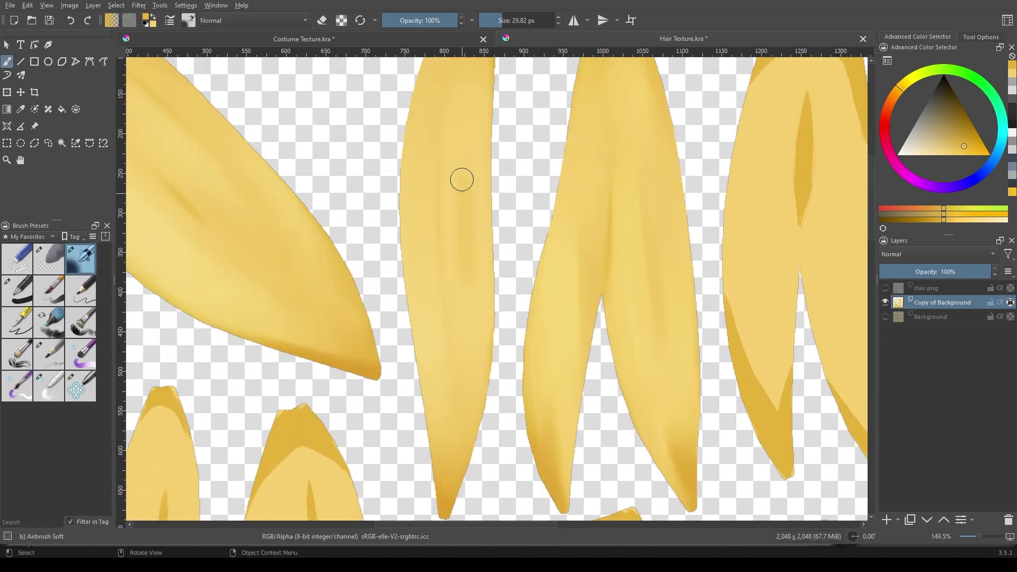
pyautogui.press('/')
pyautogui.scroll(-1, 469, 297)
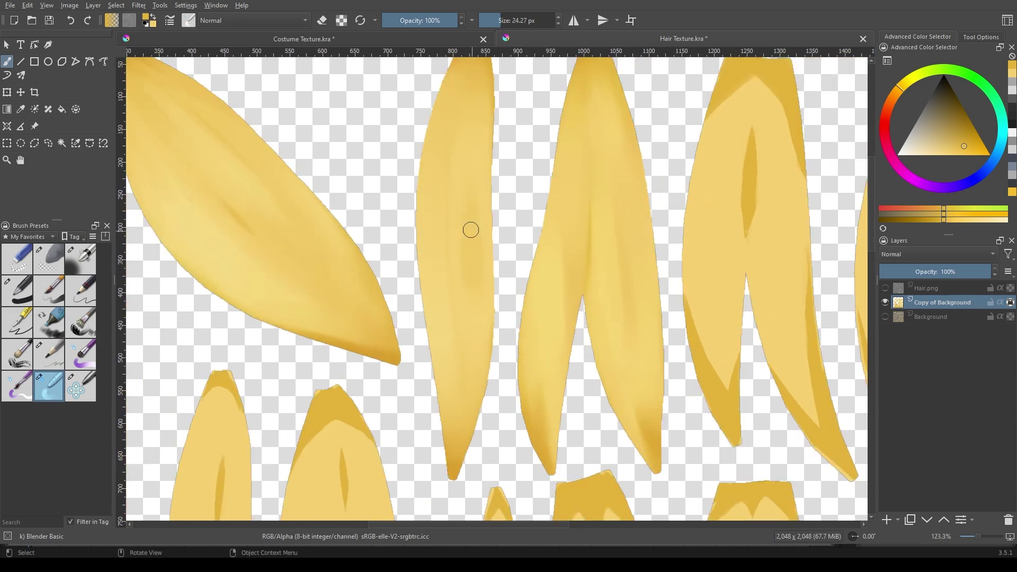
pyautogui.scroll(-5, 472, 231)
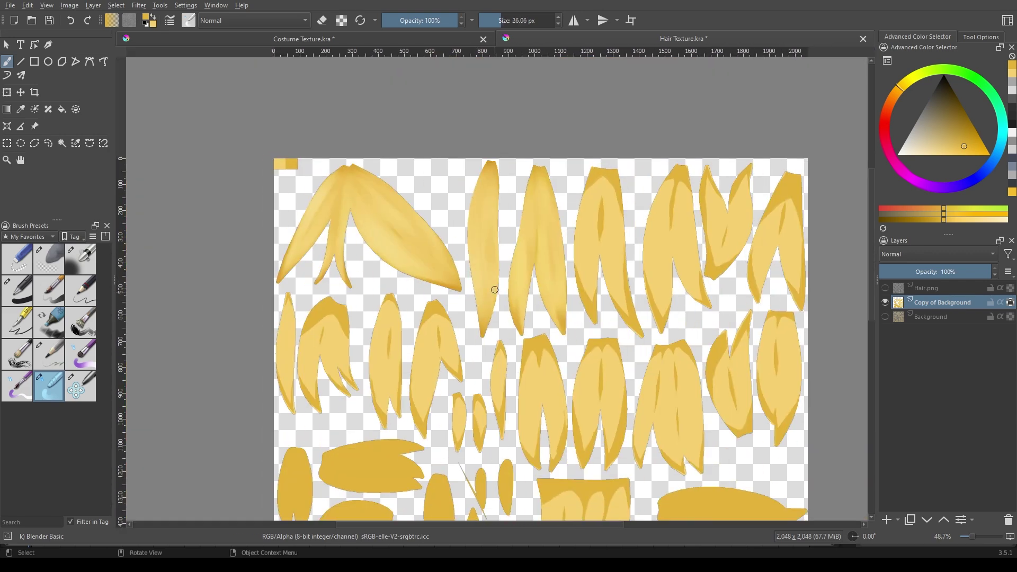
pyautogui.scroll(1, 484, 287)
pyautogui.scroll(3, 484, 287)
# Outline the next striped hair clump with a freehand lasso selection
pyautogui.hotkey('ctrl', 'shift', 'r')
pyautogui.moveTo(450, 89); pyautogui.dragTo(440, 124)
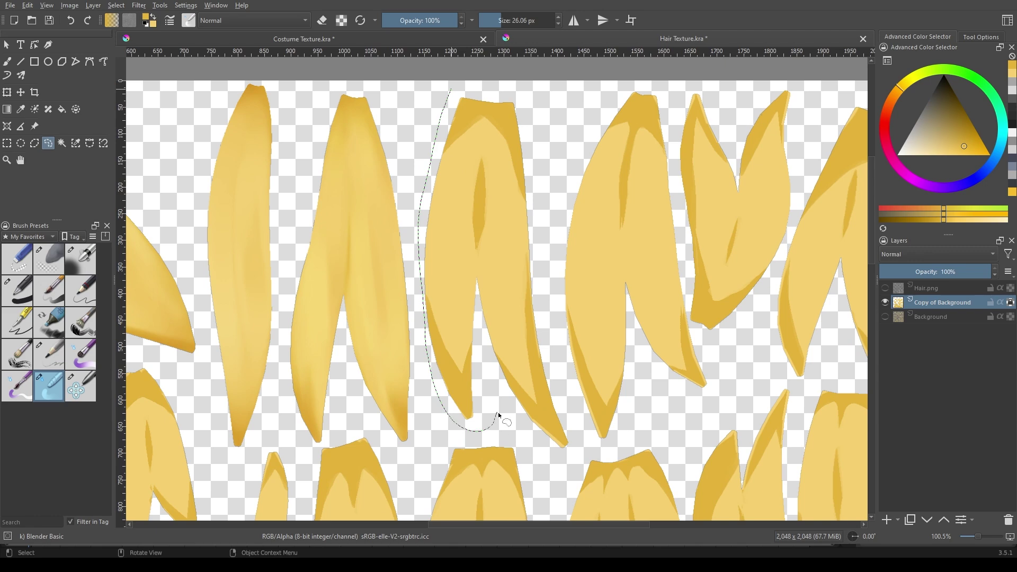
pyautogui.moveTo(513, 86); pyautogui.dragTo(516, 89)
pyautogui.press('b')
pyautogui.scroll(3, 446, 185)
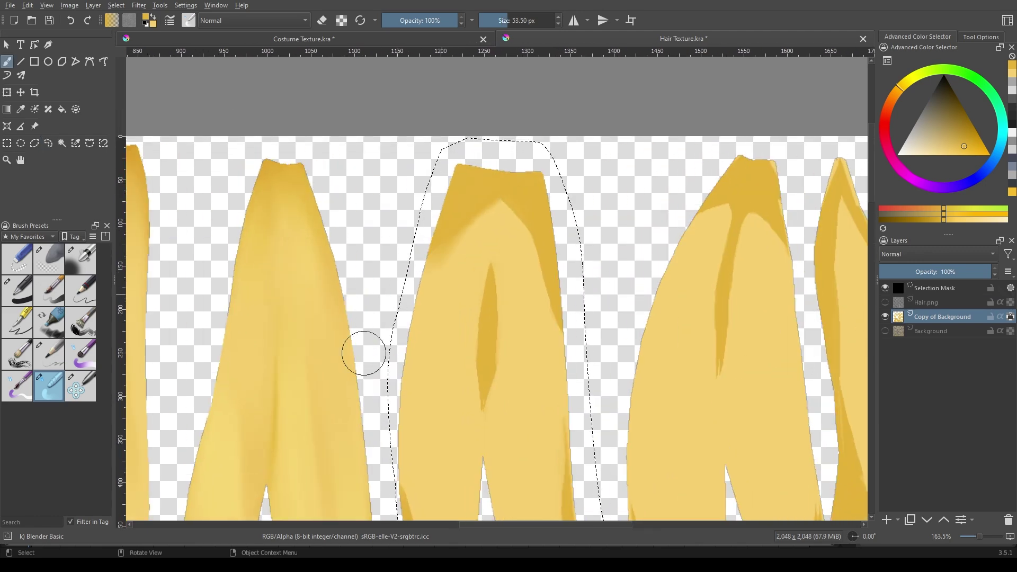
pyautogui.scroll(-3, 533, 272)
# Ready Airbrush Soft at a smaller size, zoomed in on the clump's upper edge
pyautogui.click(77, 259)
pyautogui.scroll(3, 443, 284)
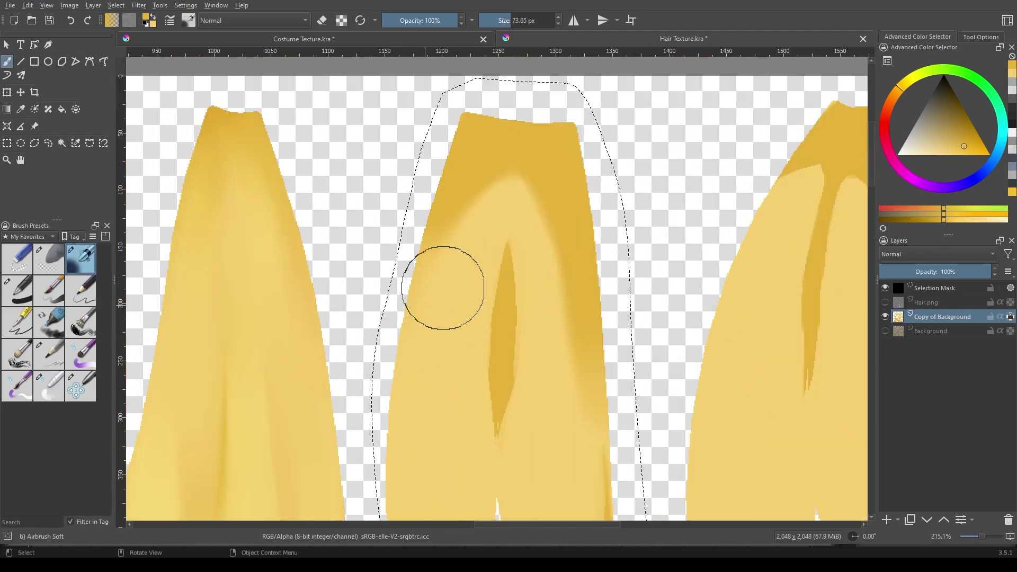
pyautogui.moveTo(556, 284); pyautogui.dragTo(577, 286)
pyautogui.moveTo(545, 466); pyautogui.dragTo(578, 314)
pyautogui.press('[')
pyautogui.scroll(-2, 577, 313)
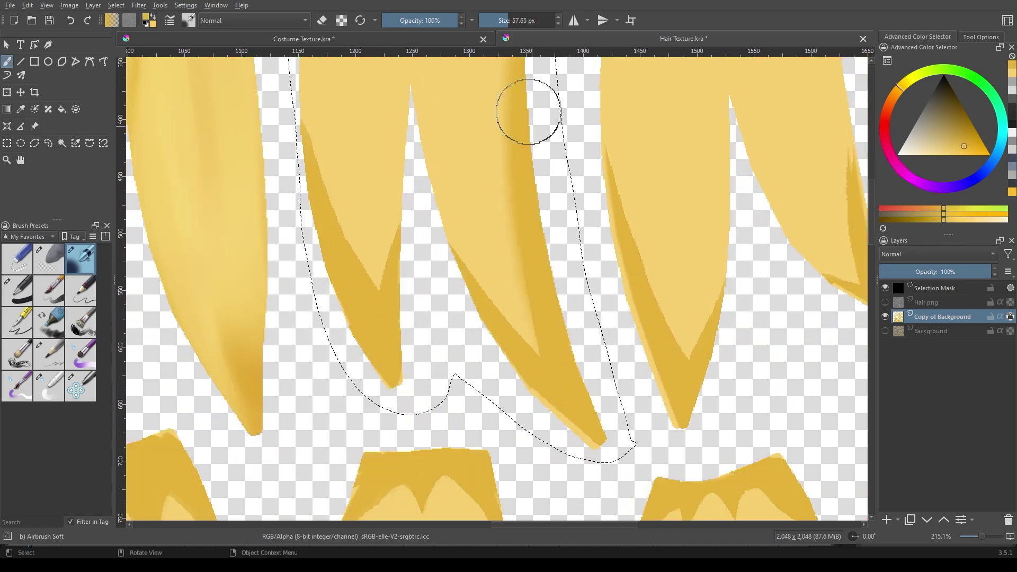
pyautogui.scroll(3, 357, 271)
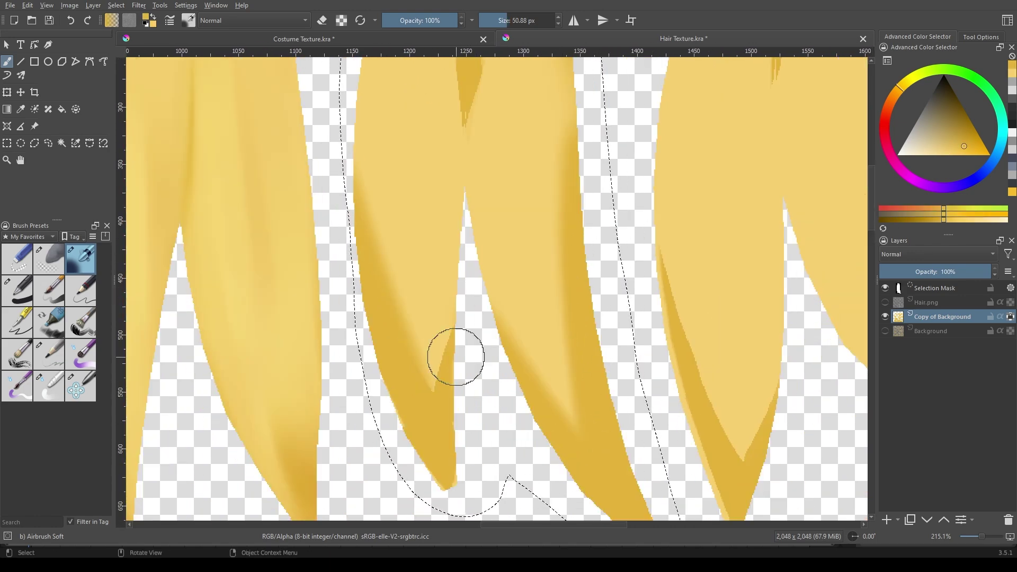
# Undo the last dark stroke and repaint darker shading streaks down the central strand with Airbrush Soft
pyautogui.hotkey('ctrl', 'z')
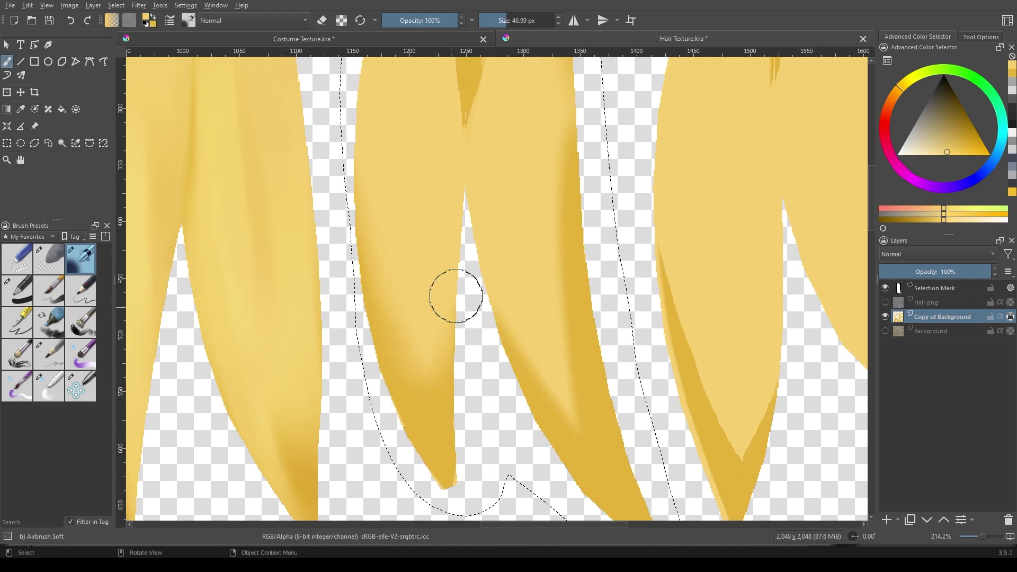
pyautogui.scroll(-3, 486, 220)
pyautogui.scroll(3, 486, 220)
pyautogui.scroll(2, 477, 233)
pyautogui.moveTo(447, 243); pyautogui.dragTo(443, 403)
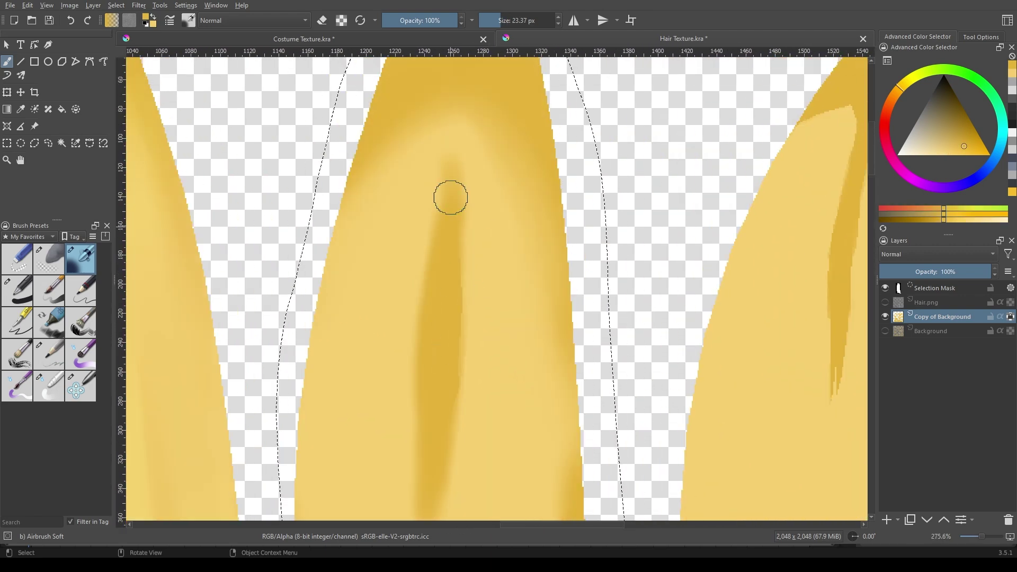
pyautogui.moveTo(451, 198); pyautogui.dragTo(431, 145)
pyautogui.scroll(-1, 431, 145)
pyautogui.moveTo(397, 411); pyautogui.dragTo(447, 129)
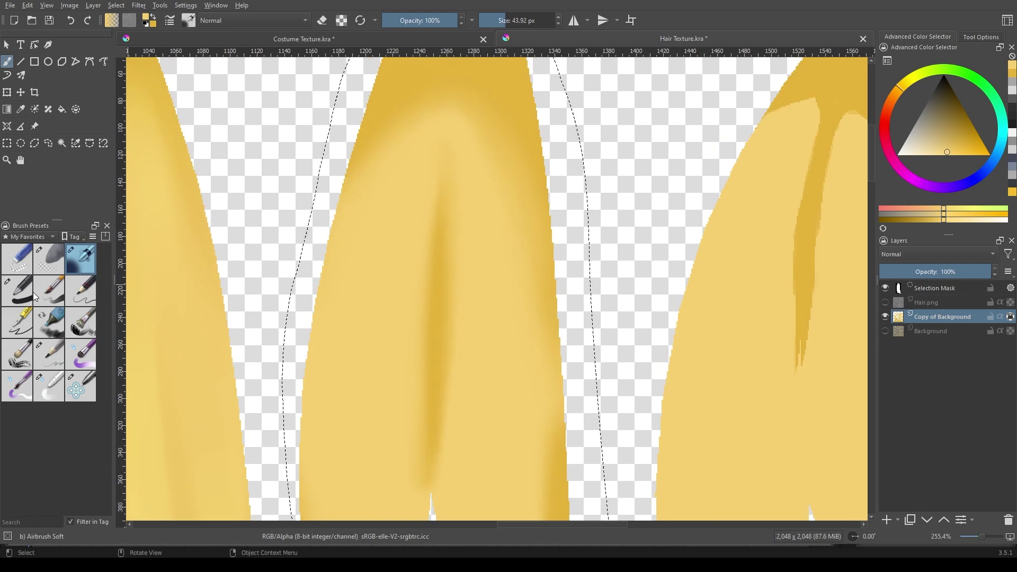
# Smooth the central strand's shading with the Blender Basic brush
pyautogui.click(49, 386)
pyautogui.moveTo(420, 488); pyautogui.dragTo(432, 279)
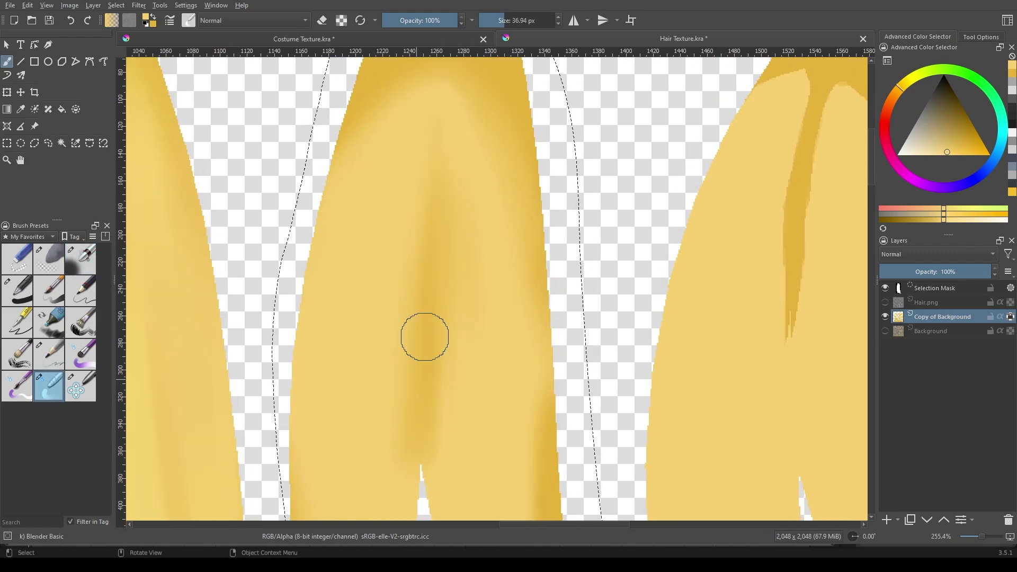
pyautogui.scroll(-2, 460, 367)
pyautogui.scroll(-3, 454, 307)
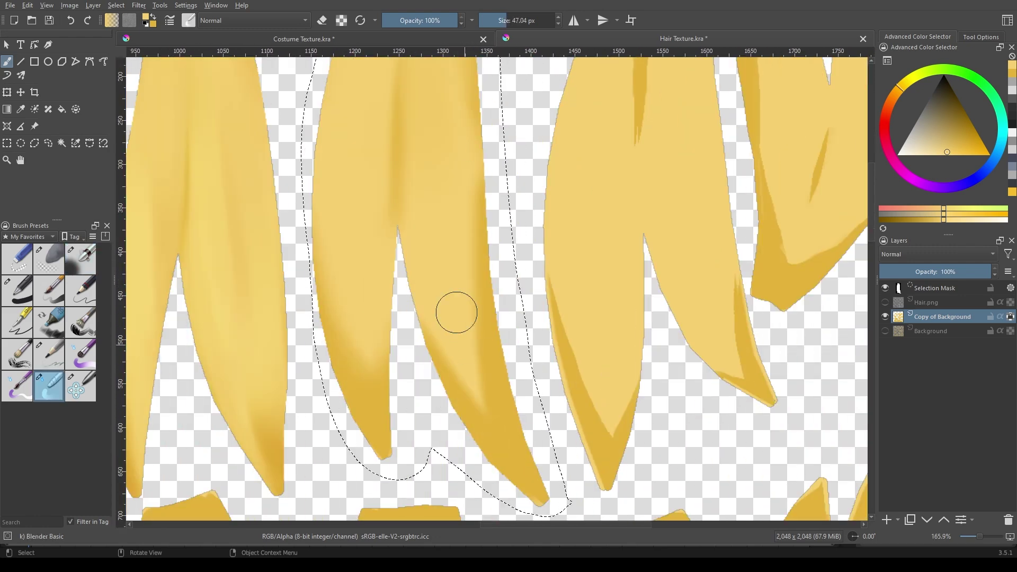
pyautogui.scroll(2, 425, 302)
pyautogui.scroll(-1, 446, 301)
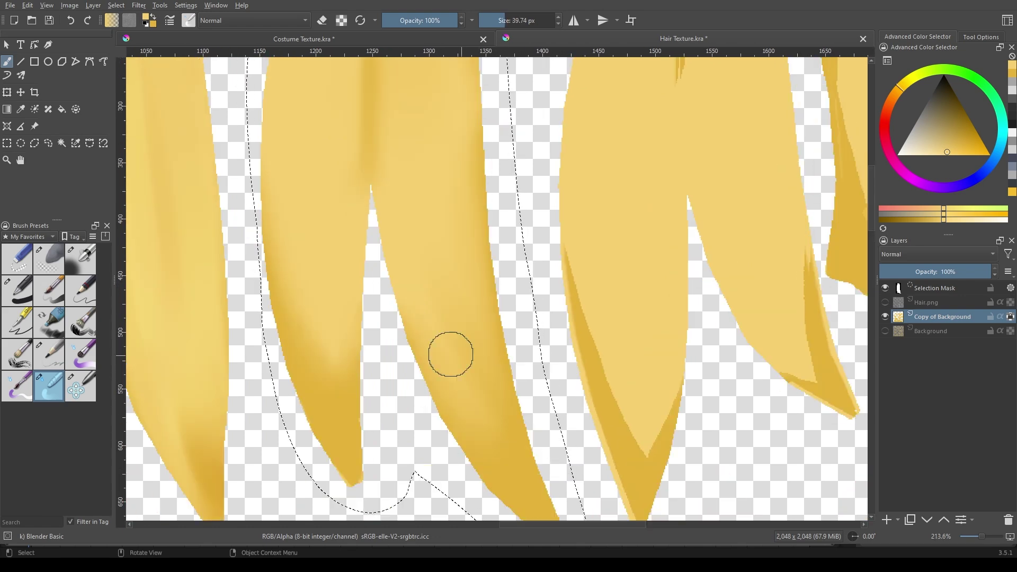
pyautogui.scroll(-2, 508, 334)
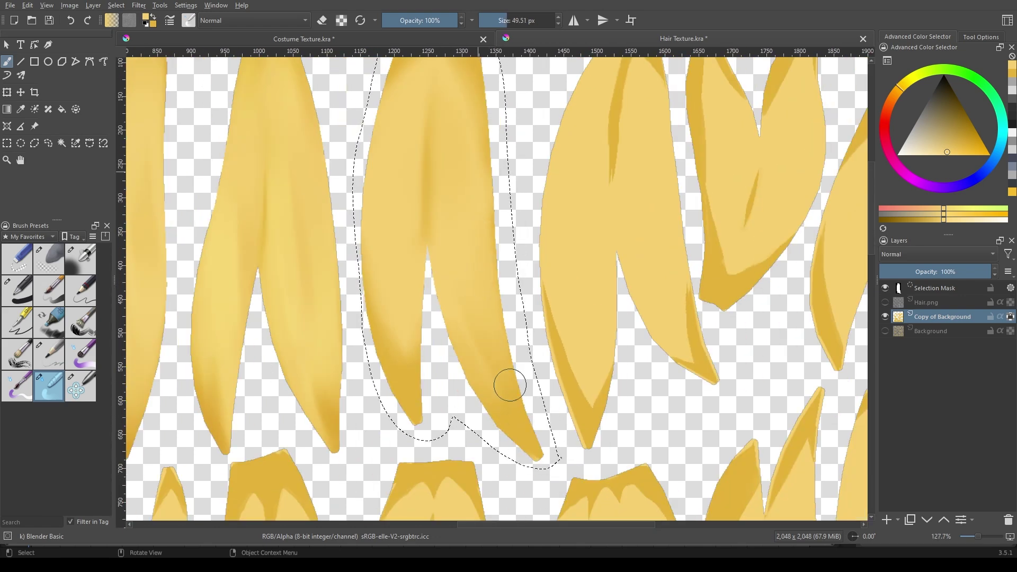
pyautogui.scroll(3, 510, 385)
pyautogui.scroll(1, 425, 340)
pyautogui.scroll(2, 431, 267)
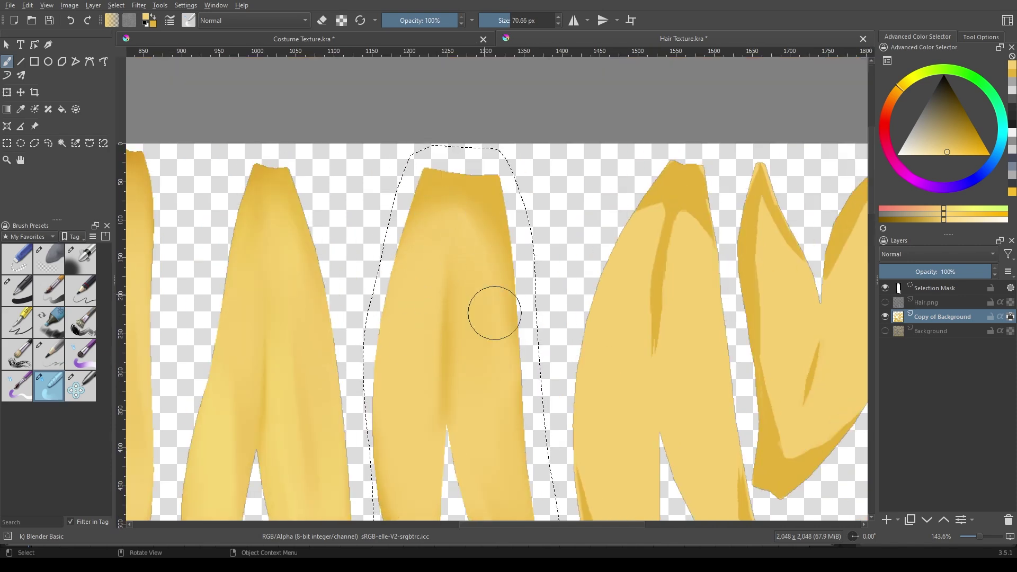
# Return to a larger Airbrush Soft set to Color Dodge blending
pyautogui.keyDown('ctrl'); pyautogui.click(481, 249); pyautogui.keyUp('ctrl')
pyautogui.scroll(-2, 485, 325)
pyautogui.scroll(-2, 438, 209)
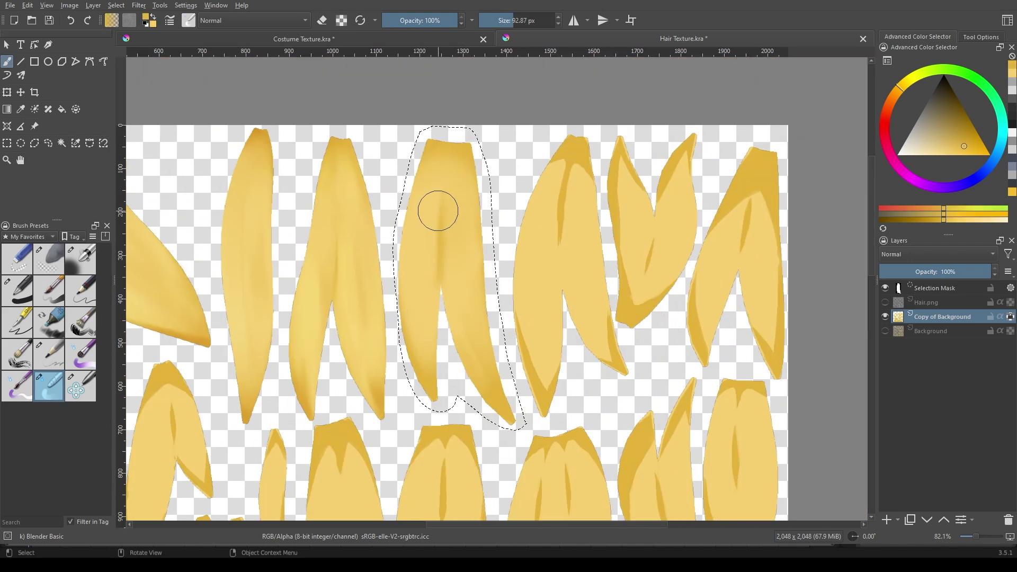
pyautogui.press('/')
pyautogui.scroll(2, 425, 190)
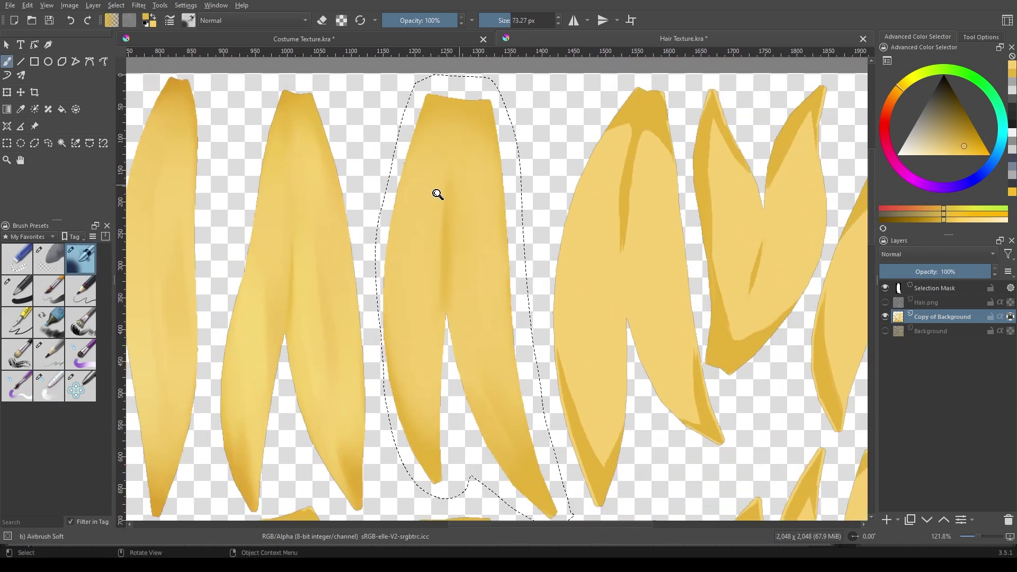
pyautogui.scroll(-3, 438, 193)
pyautogui.press(']')
pyautogui.press(']')
pyautogui.hotkey('alt', 'shift', 'd')
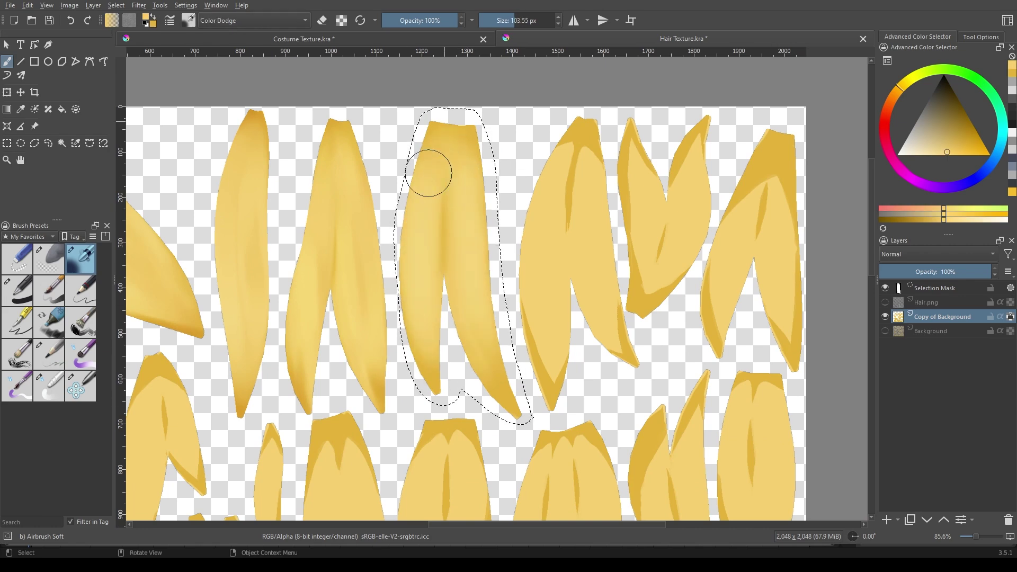
pyautogui.scroll(3, 428, 173)
# Alternate between Blender Basic and Airbrush Soft, making the brush smaller
pyautogui.click(48, 386)
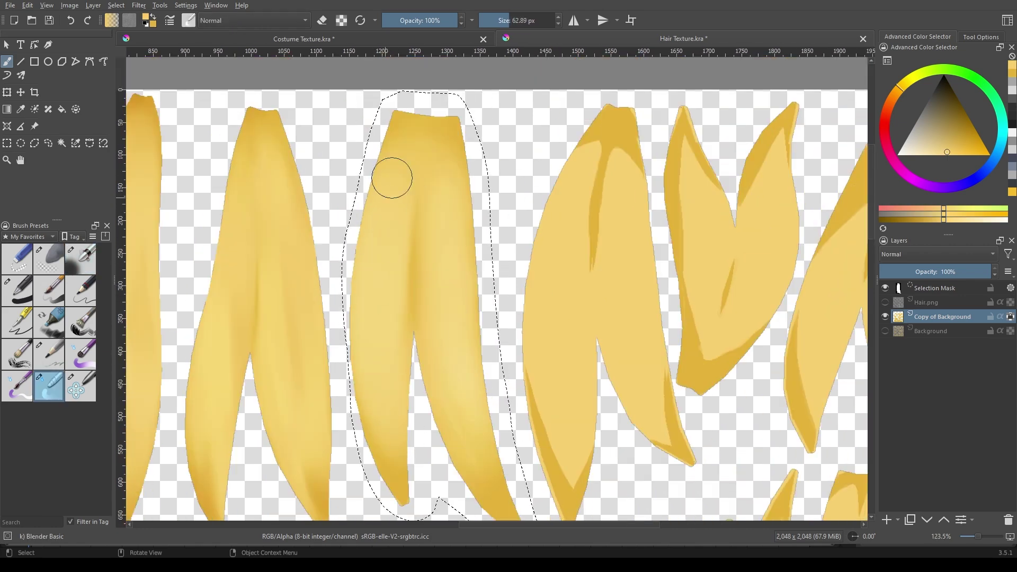
pyautogui.press('[')
pyautogui.press('[')
pyautogui.scroll(3, 430, 217)
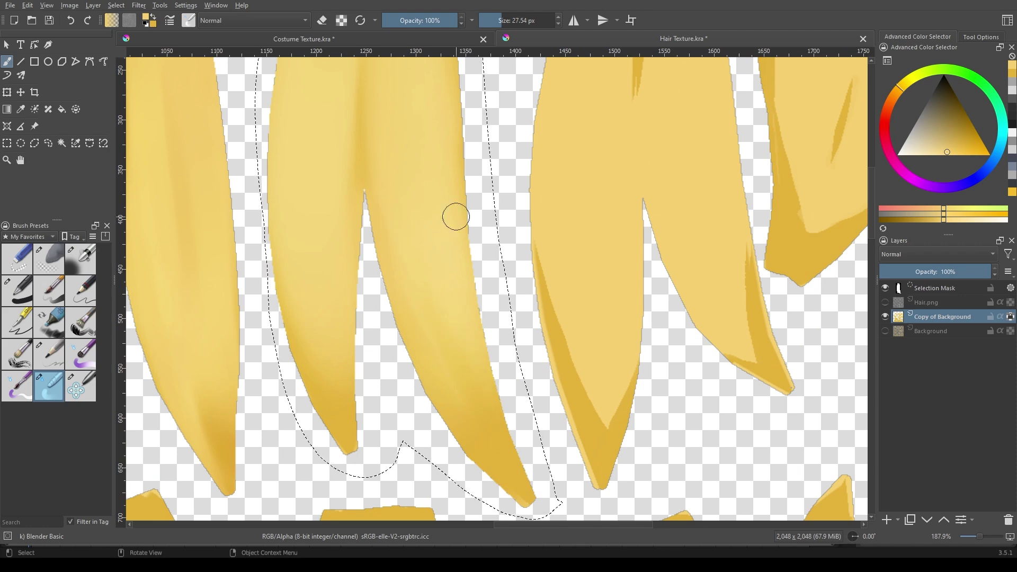
pyautogui.scroll(-1, 455, 216)
pyautogui.scroll(-1, 476, 325)
pyautogui.scroll(-1, 279, 265)
pyautogui.press('/')
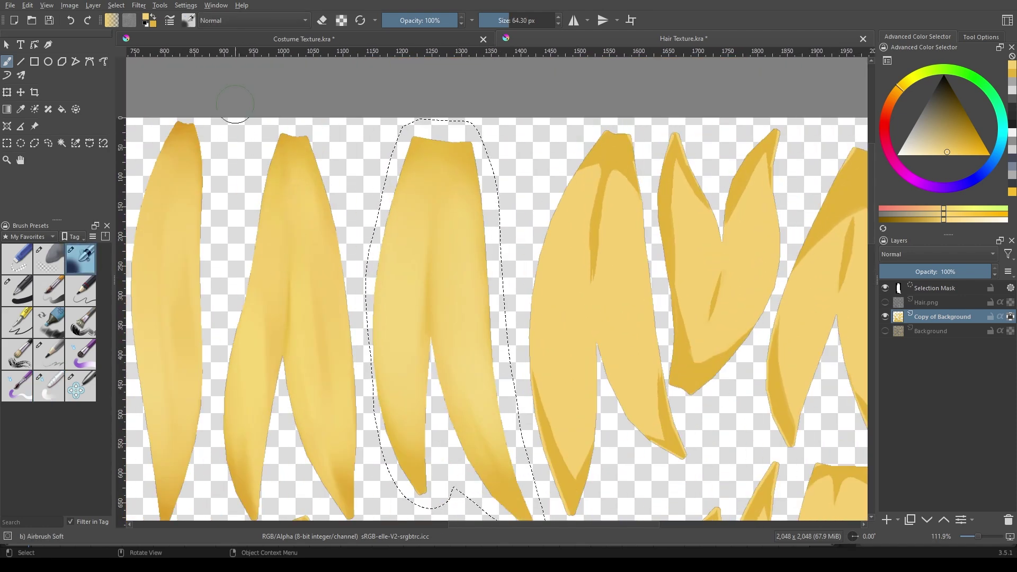
pyautogui.scroll(1, 465, 289)
pyautogui.press('[')
pyautogui.press('/')
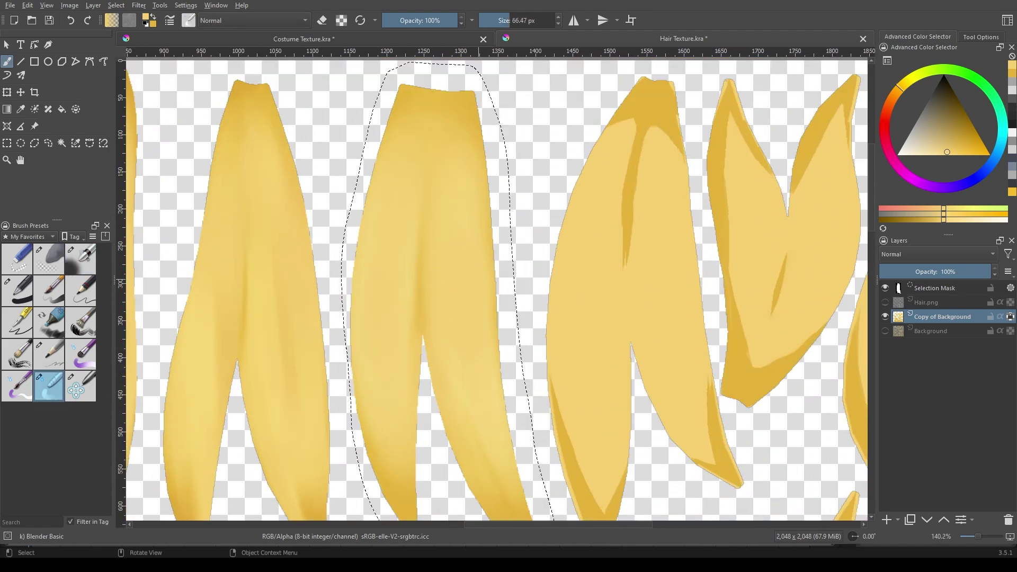
pyautogui.scroll(-1, 455, 286)
pyautogui.press('/')
# Paint two darker soft spots on the middle strand, resizing the brush between strokes
pyautogui.moveTo(464, 260); pyautogui.dragTo(466, 313)
pyautogui.press('/')
pyautogui.moveTo(402, 260)
pyautogui.mouseDown()
pyautogui.moveTo(405, 318)
pyautogui.moveTo(454, 222)
pyautogui.moveTo(476, 352)
pyautogui.mouseUp()
pyautogui.scroll(1, 477, 352)
pyautogui.press('[')
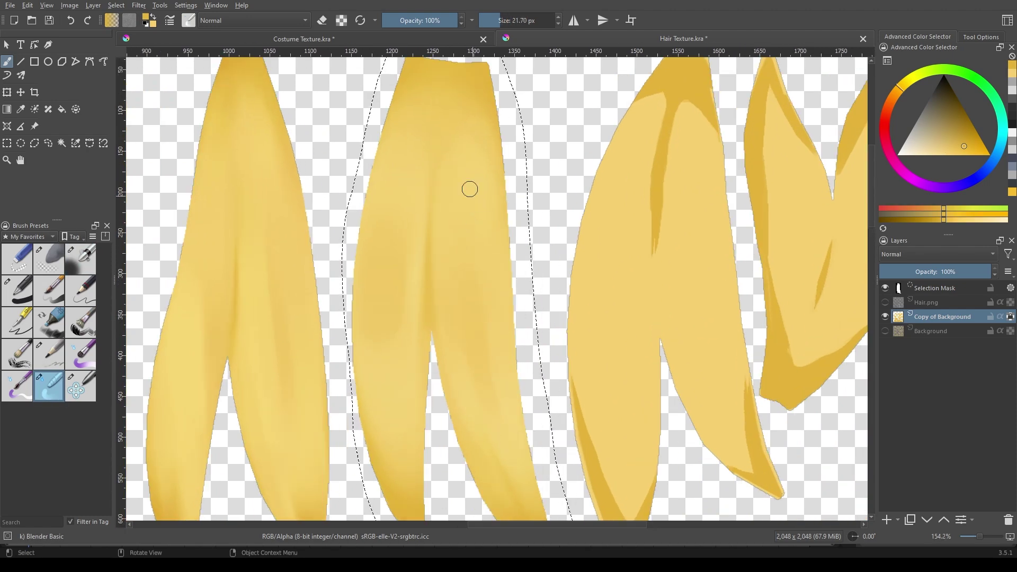
pyautogui.press(']')
pyautogui.press(']')
pyautogui.press(']')
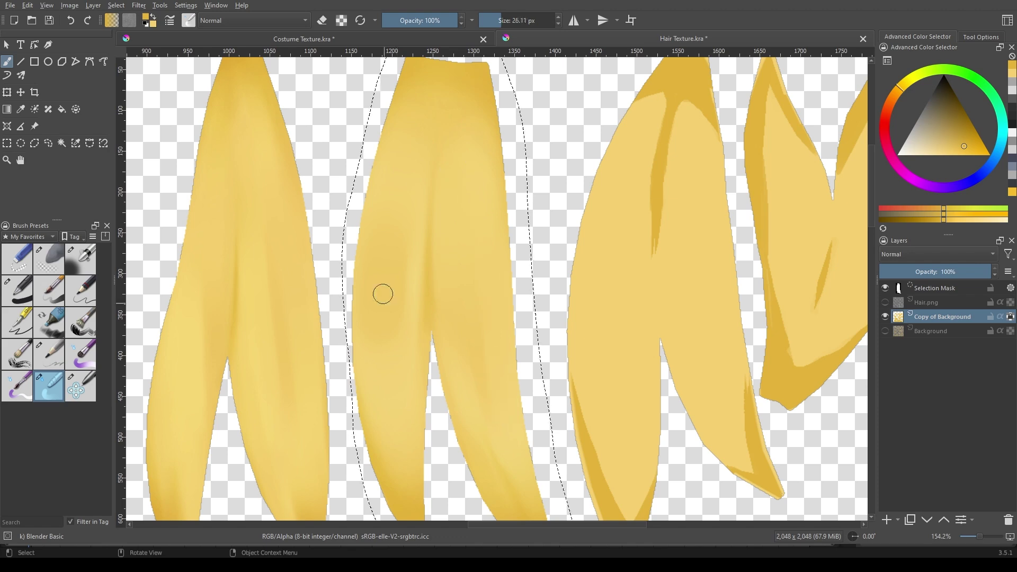
pyautogui.scroll(-1, 417, 307)
pyautogui.scroll(-1, 495, 442)
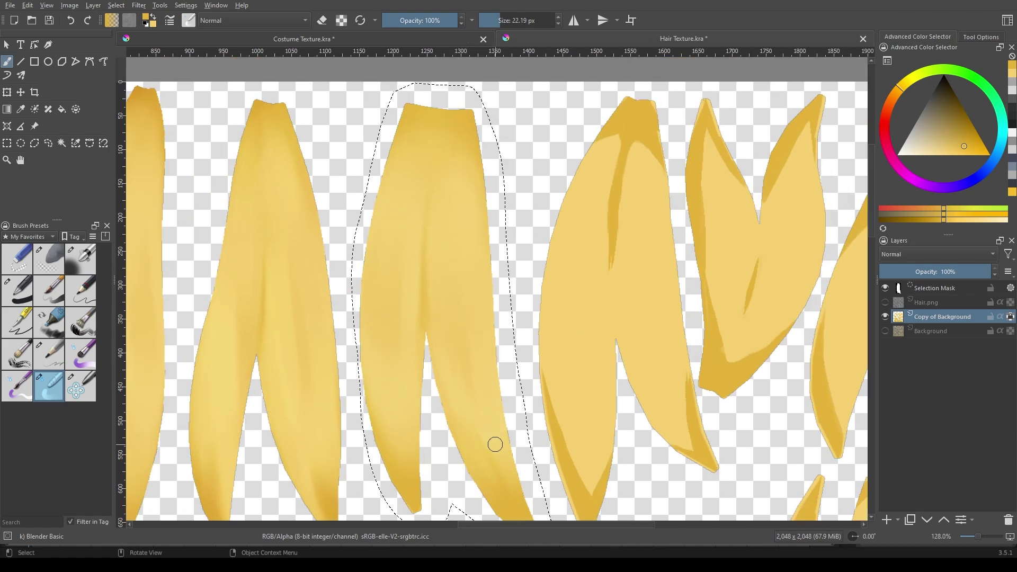
pyautogui.scroll(1, 490, 358)
pyautogui.scroll(-2, 404, 176)
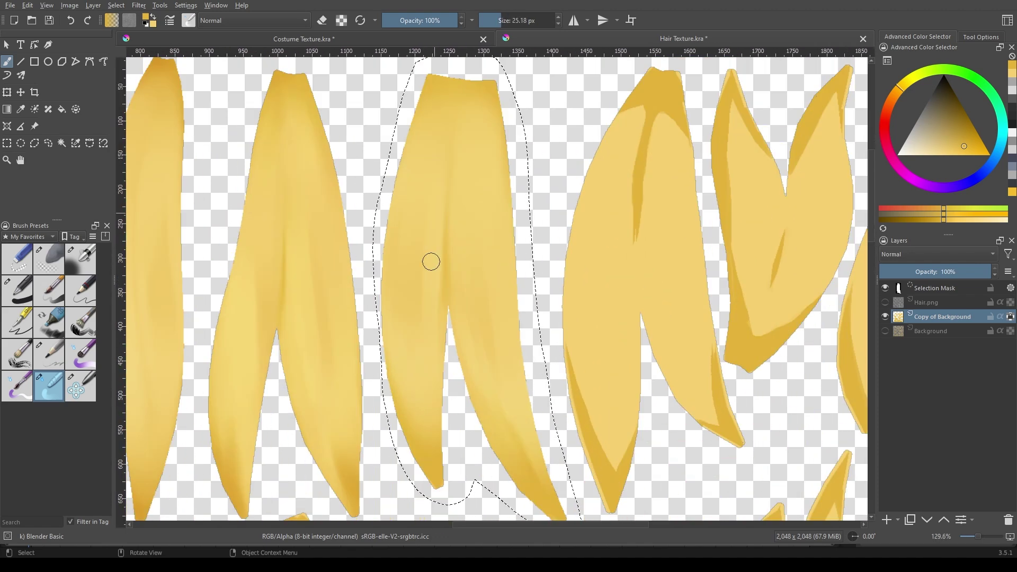
# Pick an enlarged soft eraser, then deselect the strand and reset blending to Normal
pyautogui.click(48, 259)
pyautogui.scroll(-2, 221, 18)
pyautogui.press(']')
pyautogui.press(']')
pyautogui.press(']')
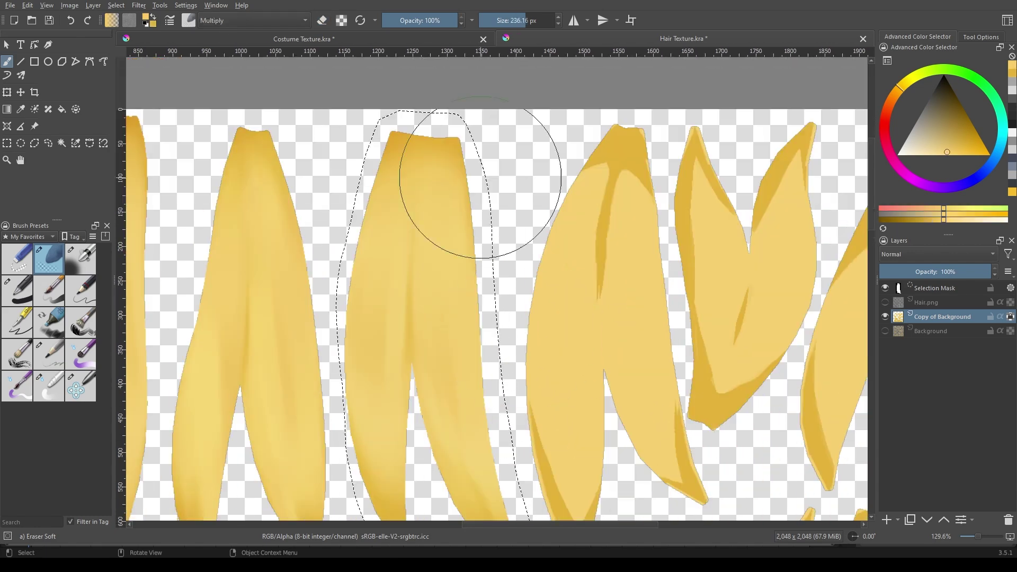
pyautogui.scroll(-2, 445, 388)
pyautogui.scroll(-2, 446, 388)
pyautogui.scroll(-3, 515, 275)
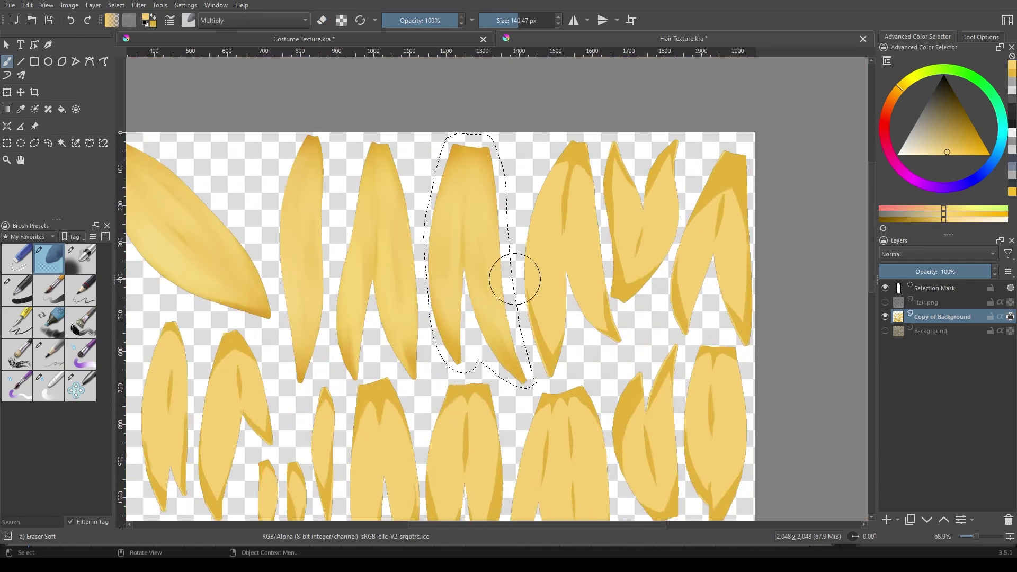
pyautogui.scroll(3, 243, 243)
pyautogui.hotkey('ctrl', 'shift', 'a')
pyautogui.hotkey('alt', 'shift', 'n')
pyautogui.hotkey('ctrl', 'r')
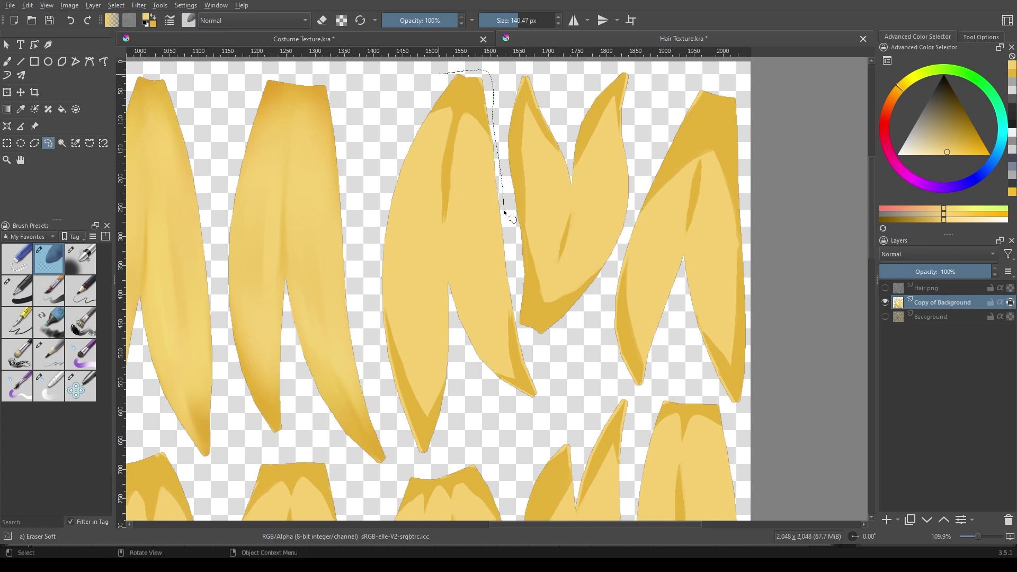
# Enclose the next hair strand in a freehand selection
pyautogui.moveTo(420, 92); pyautogui.dragTo(430, 76)
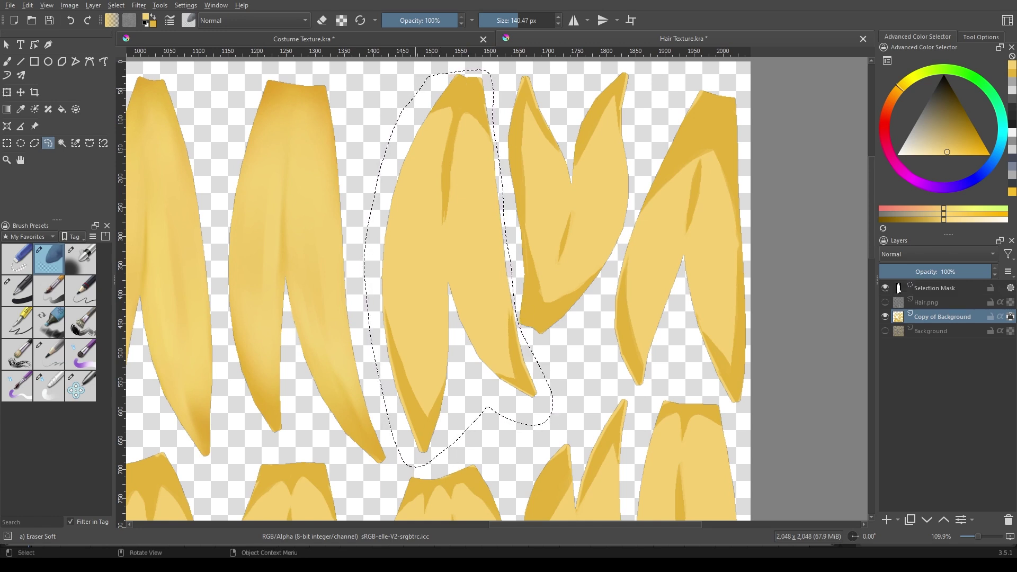
pyautogui.scroll(2, 411, 239)
pyautogui.scroll(2, 411, 240)
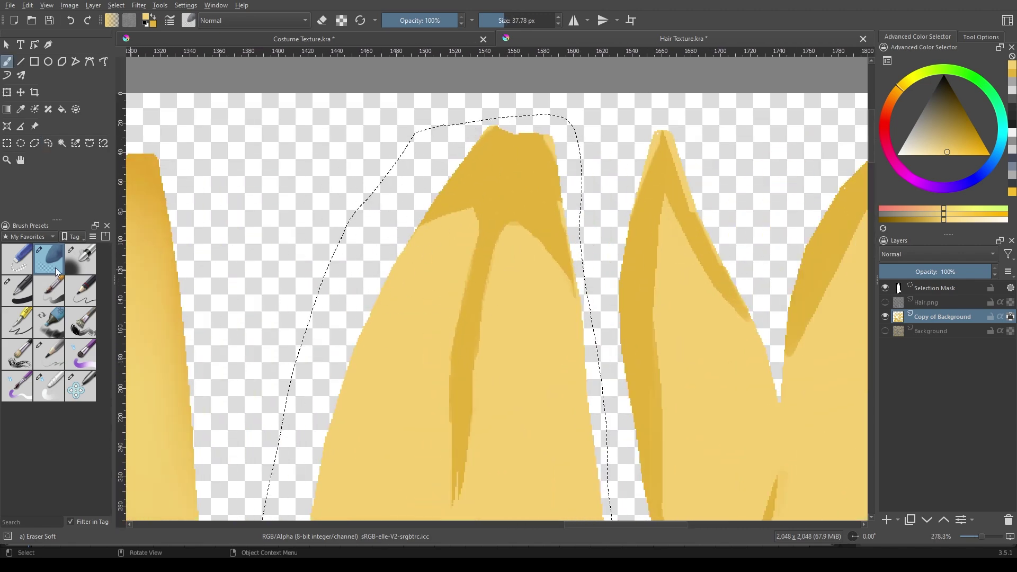
pyautogui.scroll(1, 371, 254)
# Switch to a smaller Airbrush Soft for the selected strand
pyautogui.click(80, 258)
pyautogui.scroll(1, 441, 408)
pyautogui.scroll(-2, 465, 302)
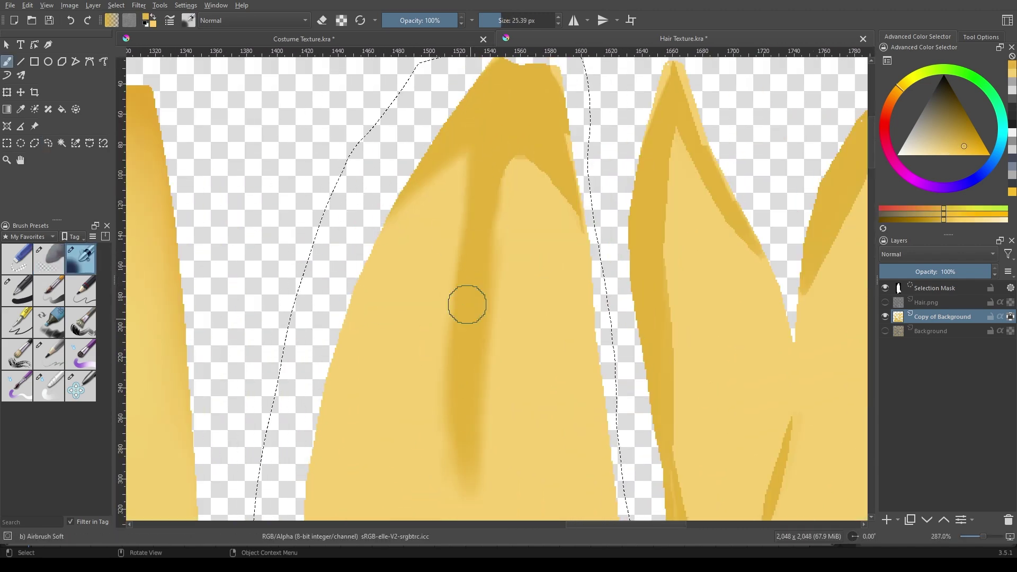
pyautogui.scroll(-1, 466, 466)
pyautogui.scroll(-3, 538, 221)
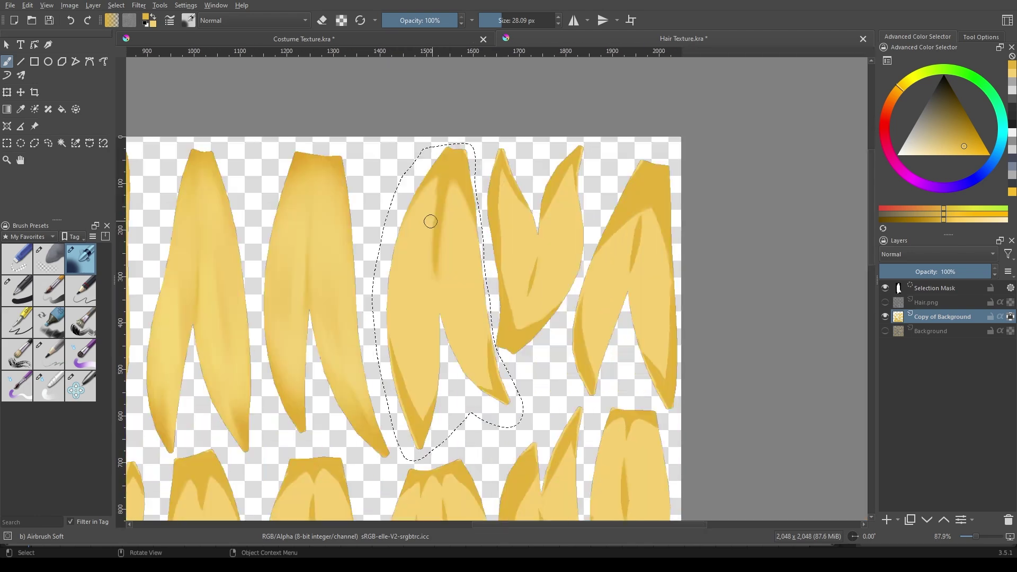
pyautogui.scroll(2, 364, 216)
pyautogui.scroll(-1, 480, 327)
pyautogui.scroll(1, 579, 411)
pyautogui.press('[')
pyautogui.press('[')
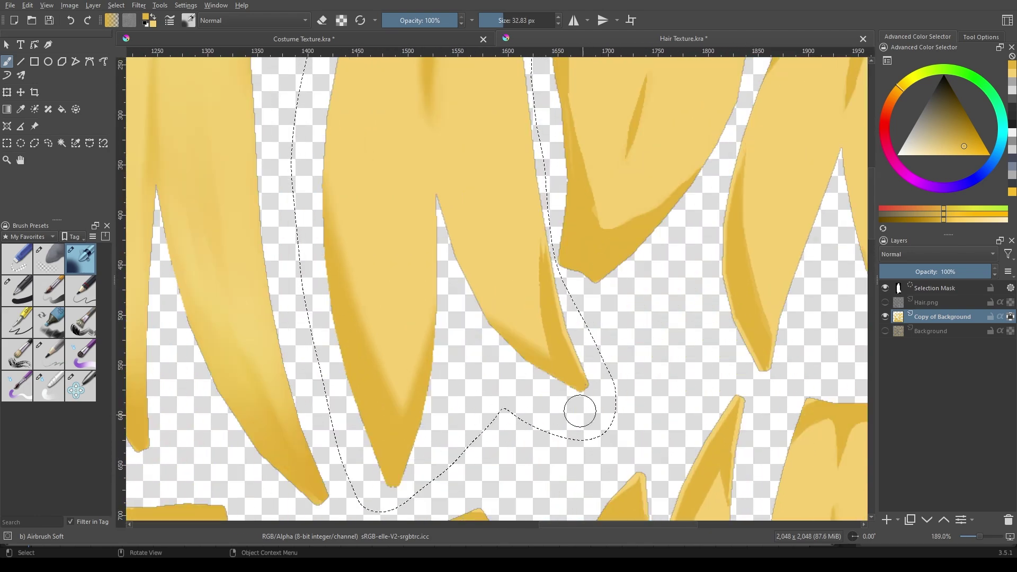
pyautogui.scroll(2, 543, 272)
# Enlarge the brush, inspect the strand tips, and set the airbrush to Color Dodge
pyautogui.press(']')
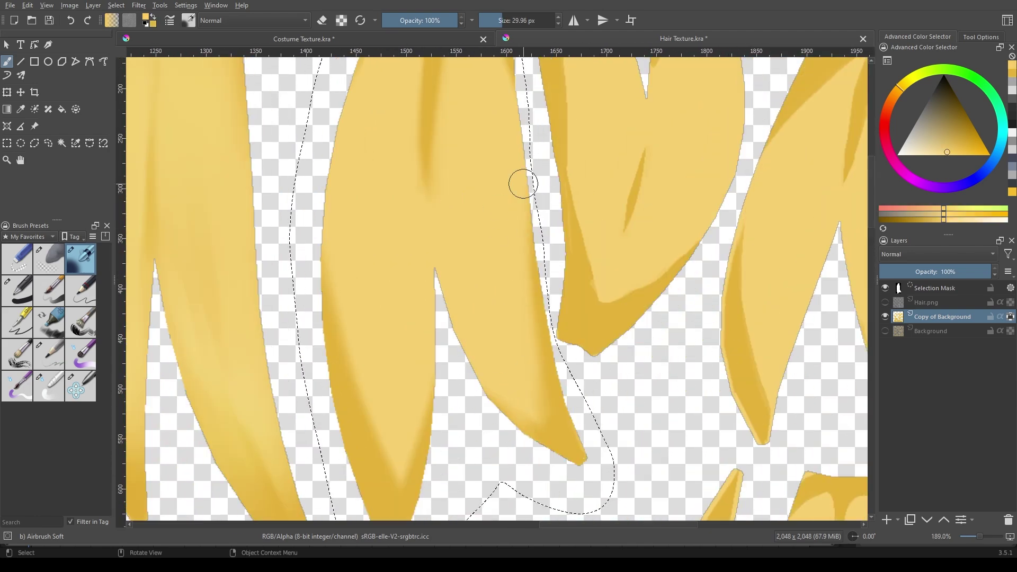
pyautogui.scroll(-2, 340, 290)
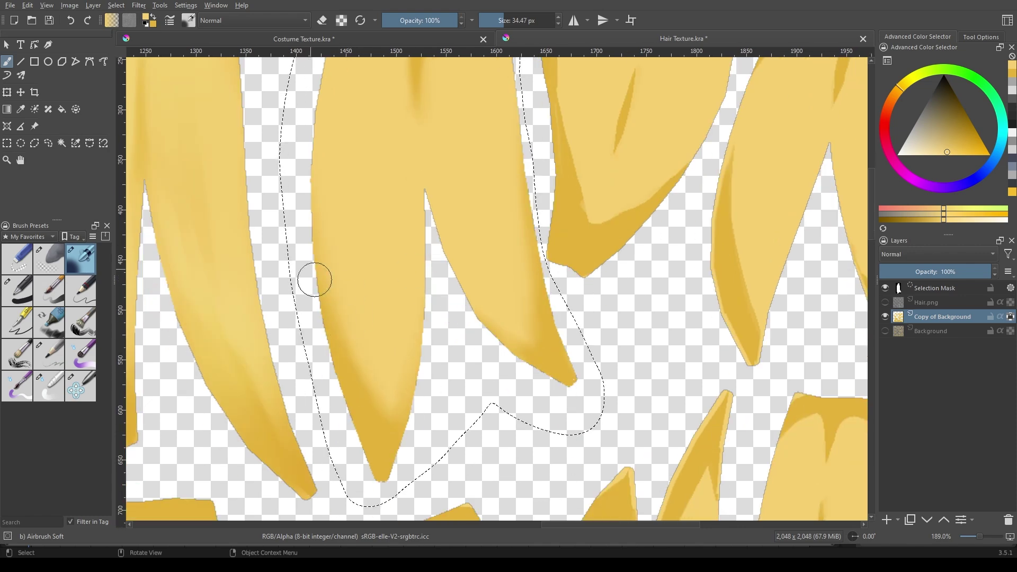
pyautogui.scroll(-2, 363, 431)
pyautogui.scroll(3, 499, 288)
pyautogui.scroll(2, 518, 386)
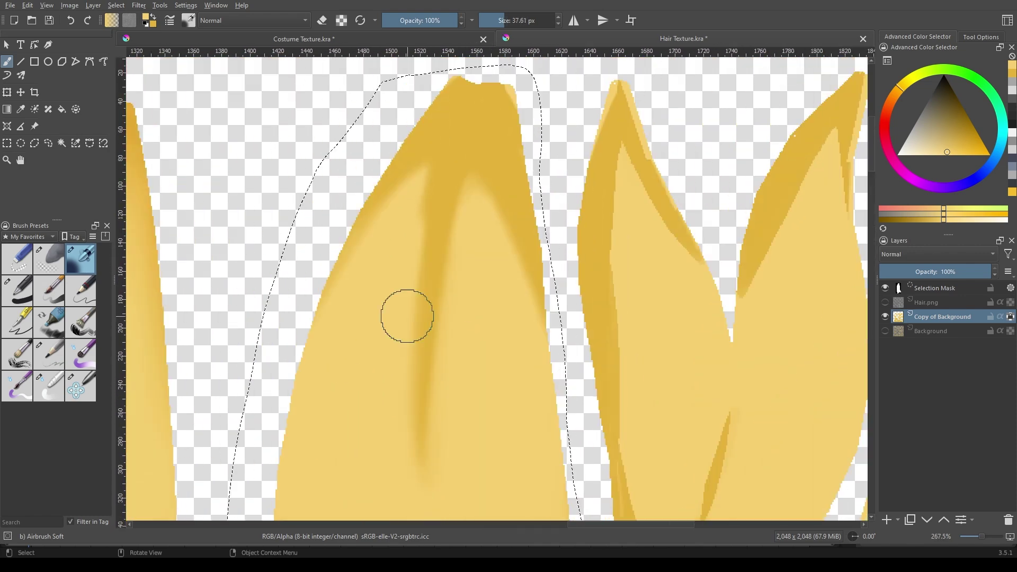
pyautogui.scroll(-3, 490, 211)
pyautogui.scroll(2, 469, 356)
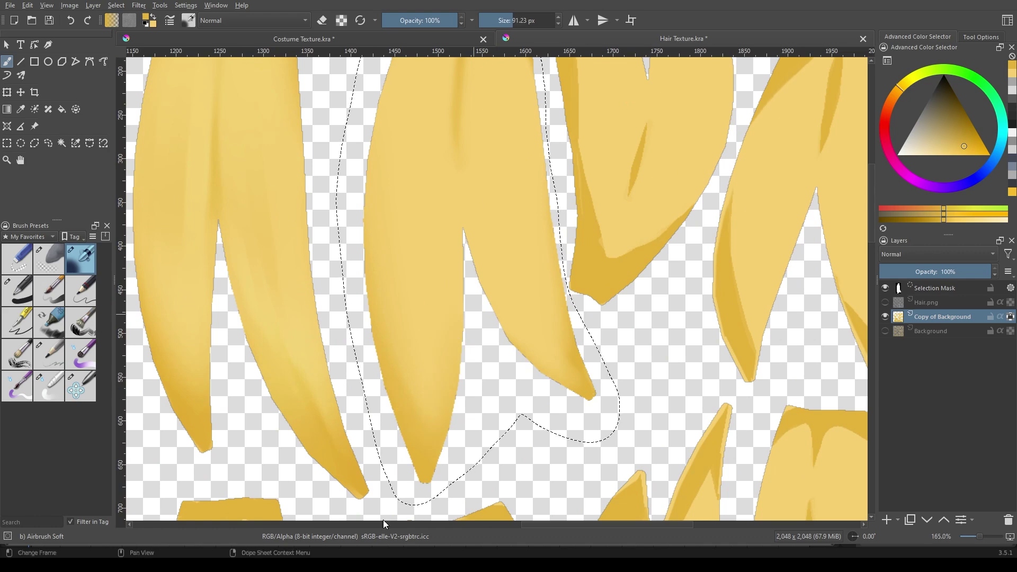
pyautogui.scroll(-2, 607, 410)
pyautogui.scroll(4, 477, 194)
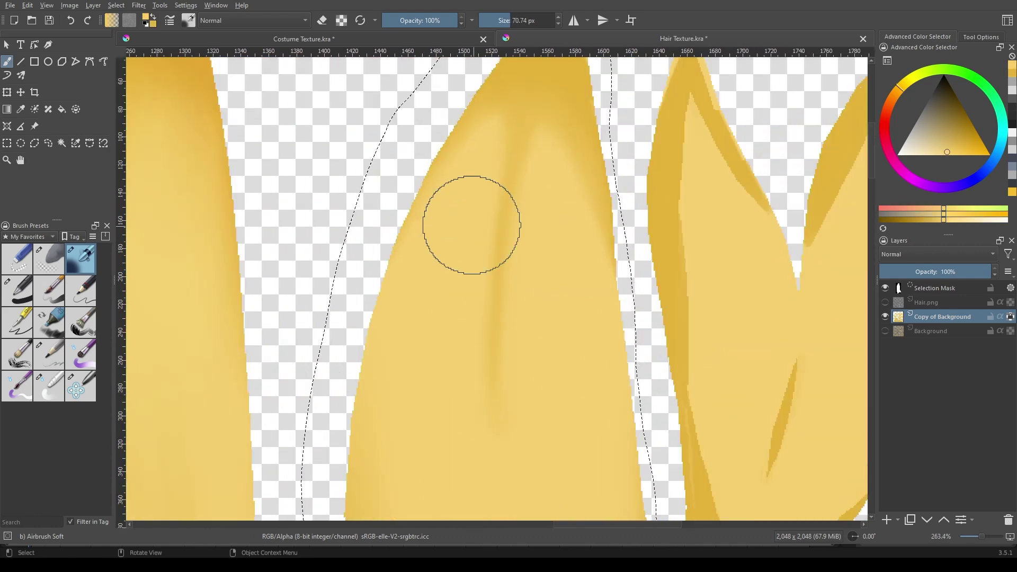
pyautogui.scroll(-4, 475, 193)
pyautogui.scroll(2, 437, 224)
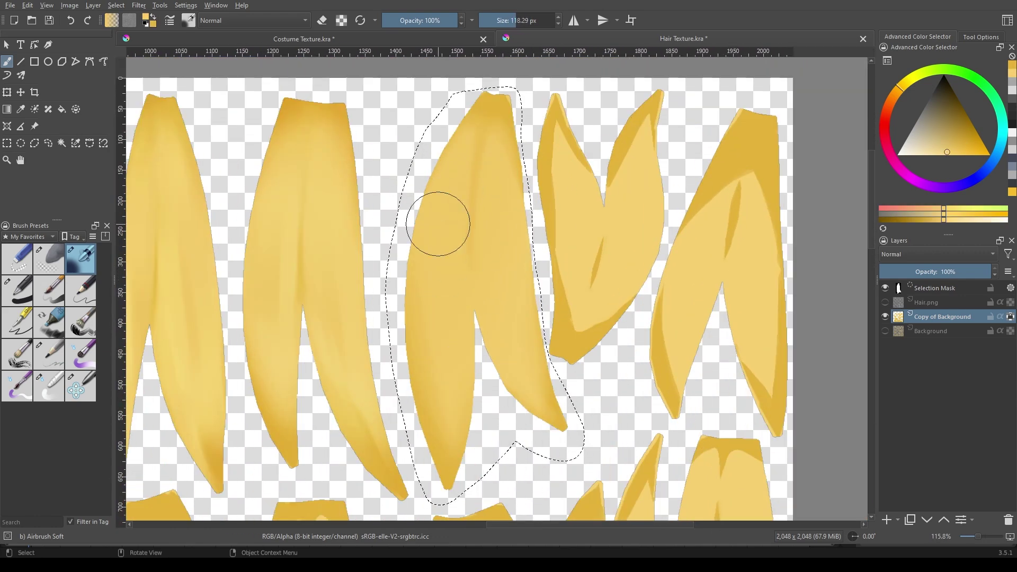
pyautogui.scroll(-1, 464, 276)
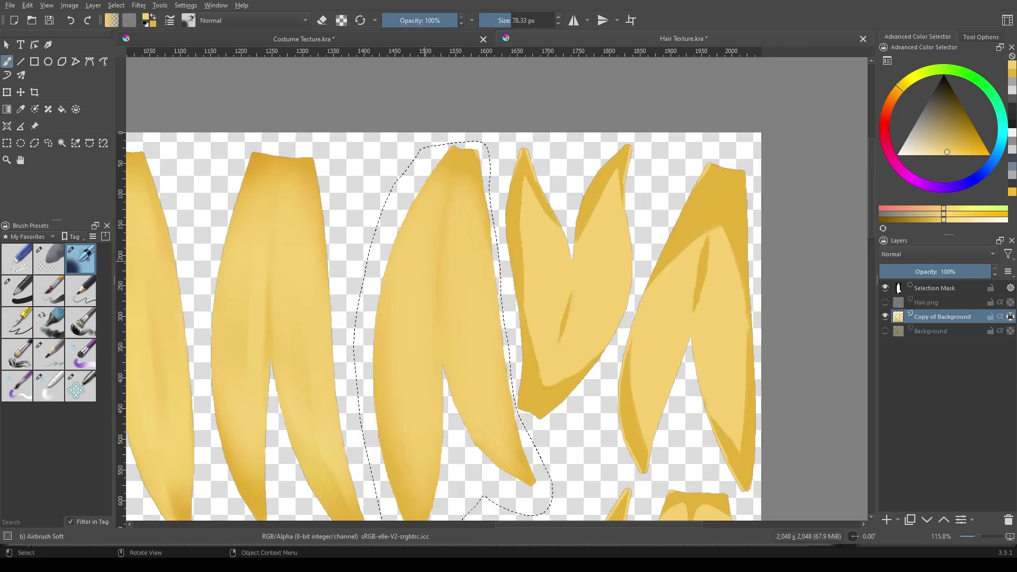
pyautogui.scroll(1, 454, 312)
pyautogui.scroll(1, 454, 311)
pyautogui.hotkey('alt', 'shift', 'd')
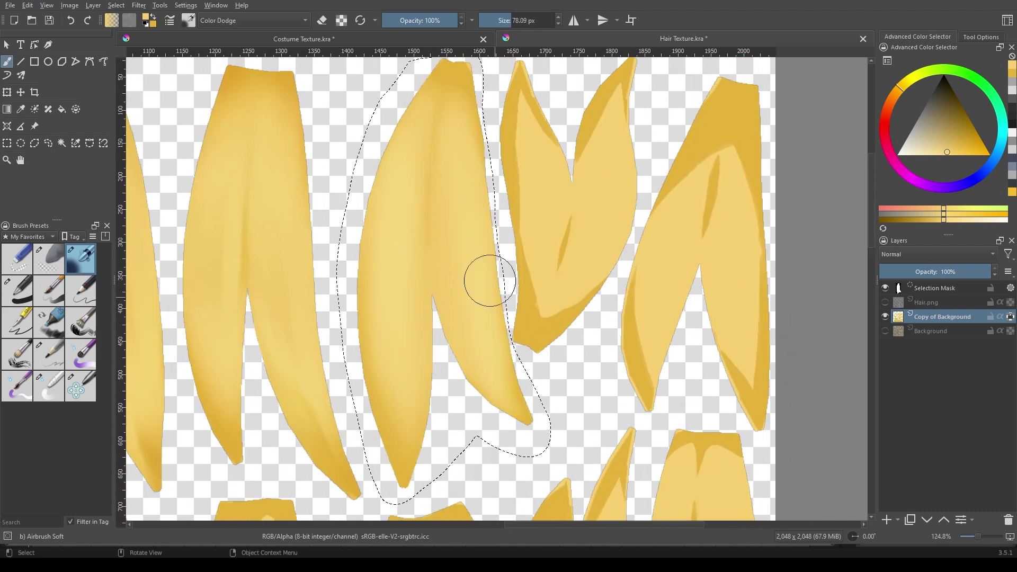
# Smooth the strand's shading with Blender Basic, including its upper part
pyautogui.press('/')
pyautogui.scroll(-3, 385, 276)
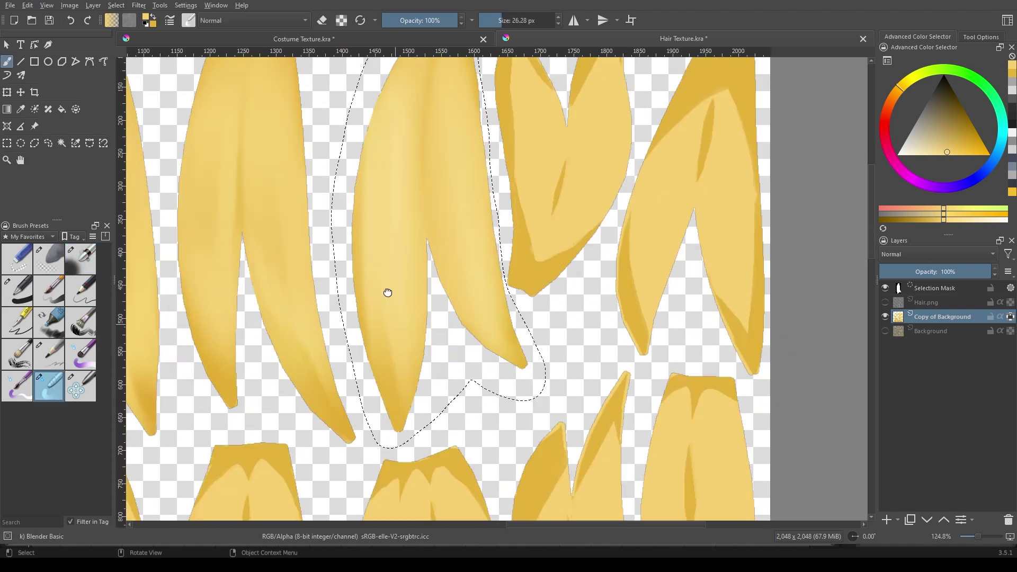
pyautogui.scroll(4, 398, 283)
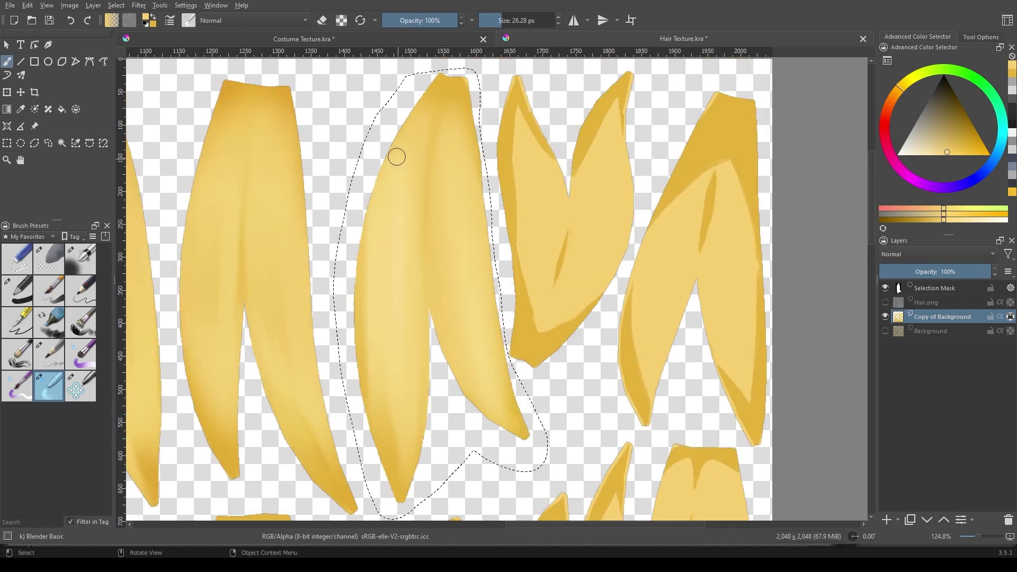
pyautogui.scroll(4, 397, 156)
pyautogui.scroll(-2, 453, 201)
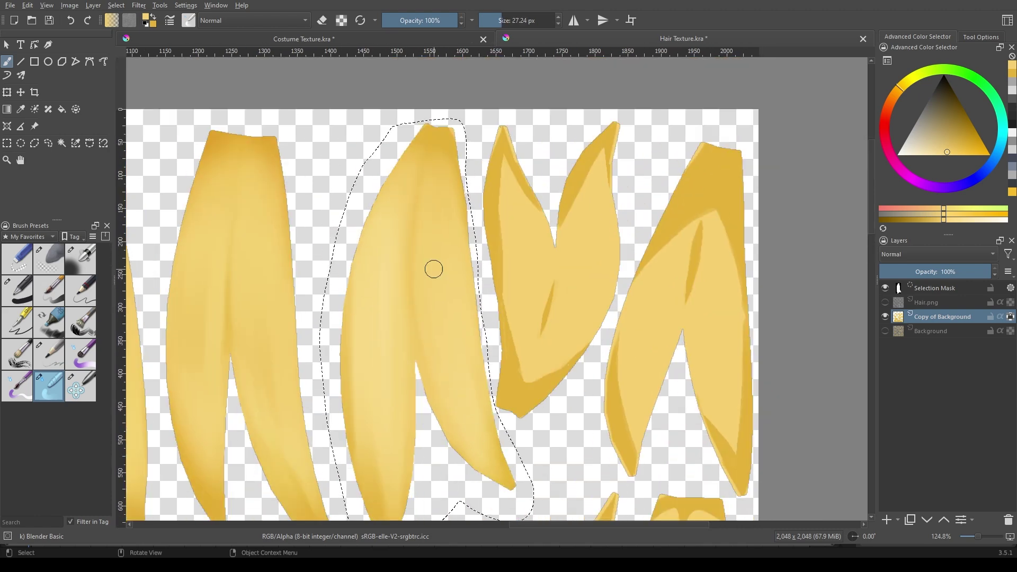
pyautogui.keyDown('ctrl'); pyautogui.scroll(2, 432, 226); pyautogui.keyUp('ctrl')
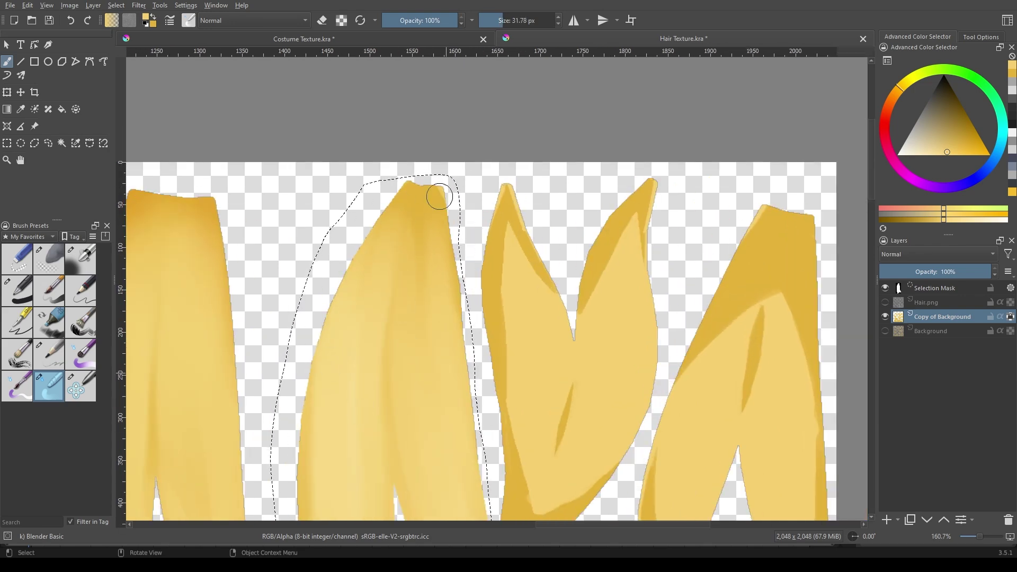
pyautogui.keyDown('ctrl'); pyautogui.scroll(-2, 404, 352); pyautogui.keyUp('ctrl')
pyautogui.scroll(-3, 387, 250)
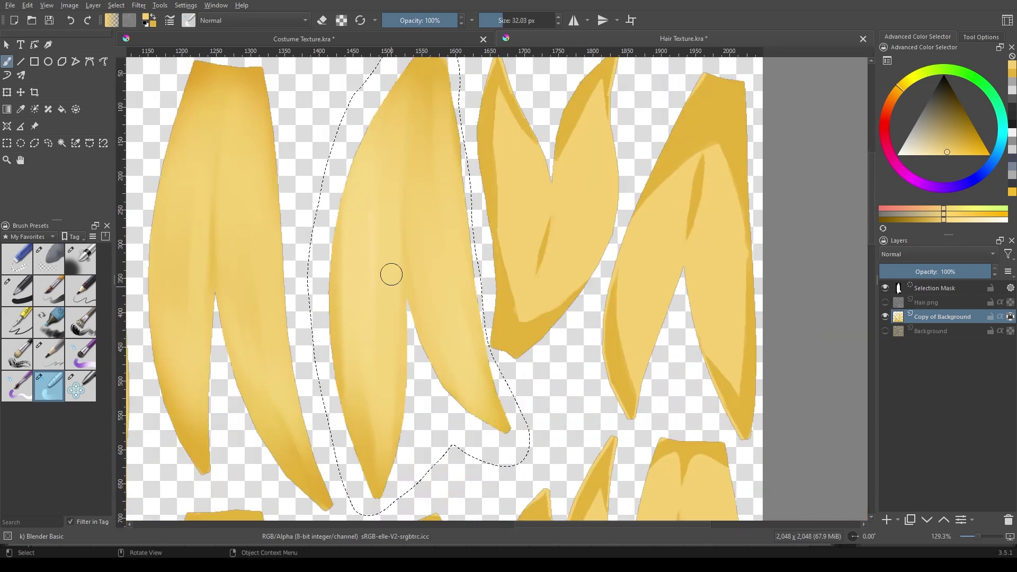
pyautogui.moveTo(475, 146)
pyautogui.mouseDown()
pyautogui.moveTo(478, 214)
pyautogui.moveTo(257, 272)
pyautogui.moveTo(363, 399)
pyautogui.mouseUp()
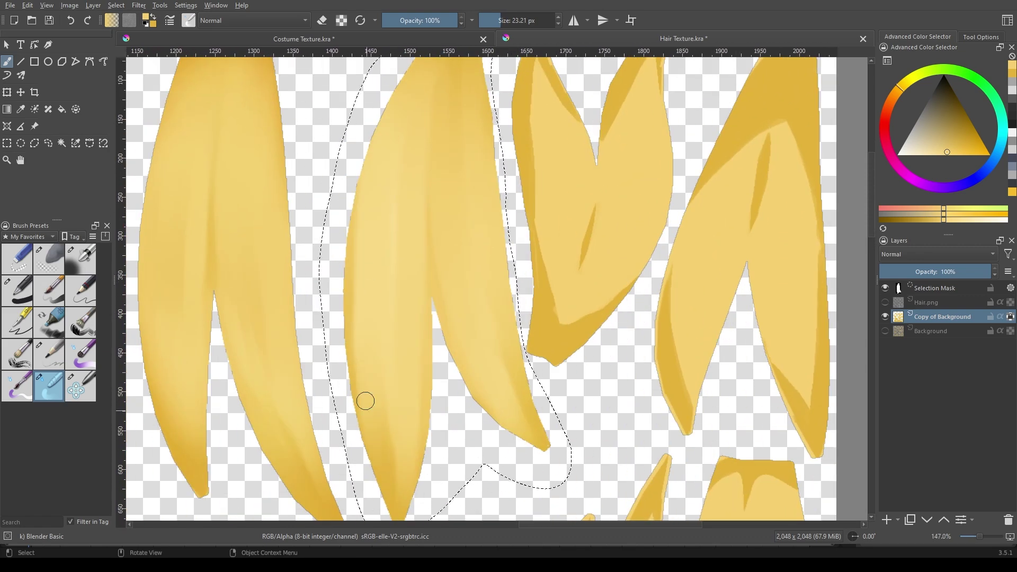
# Alternate the Color Dodge airbrush and Blender Basic to refine the strand's highlights
pyautogui.press('/')
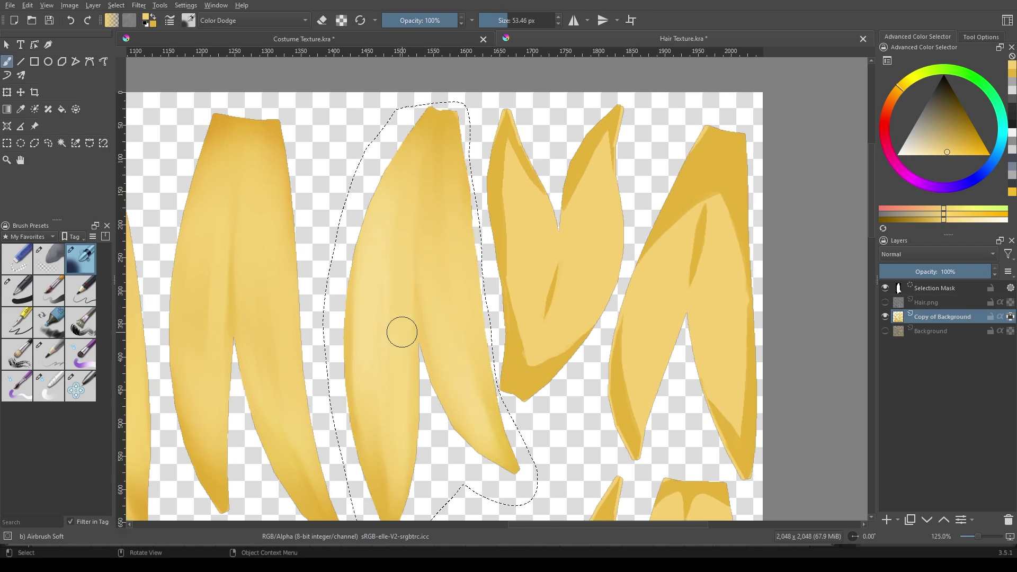
pyautogui.scroll(1, 469, 366)
pyautogui.press('/')
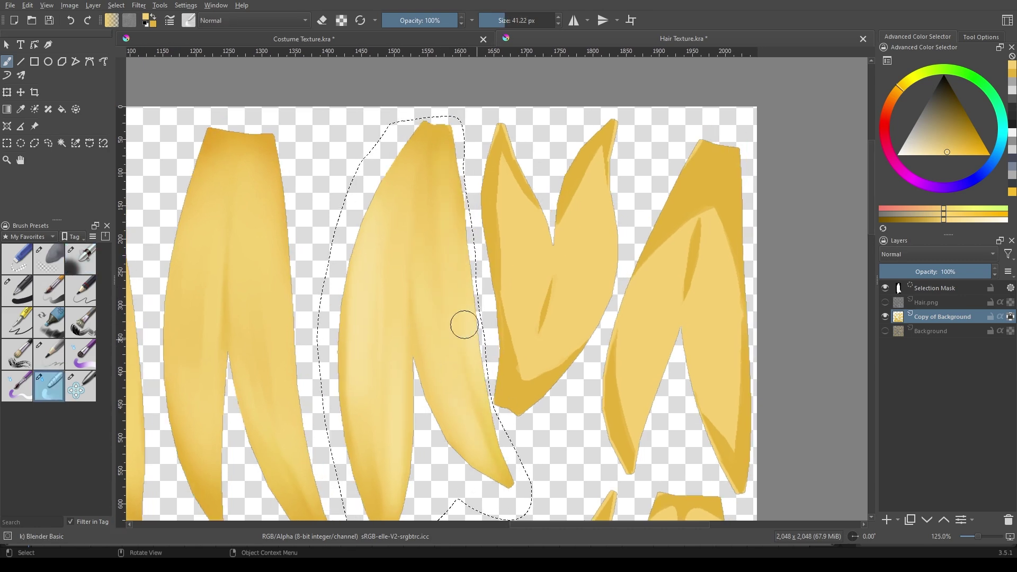
pyautogui.scroll(2, 460, 275)
pyautogui.scroll(-1, 391, 318)
pyautogui.scroll(-1, 387, 326)
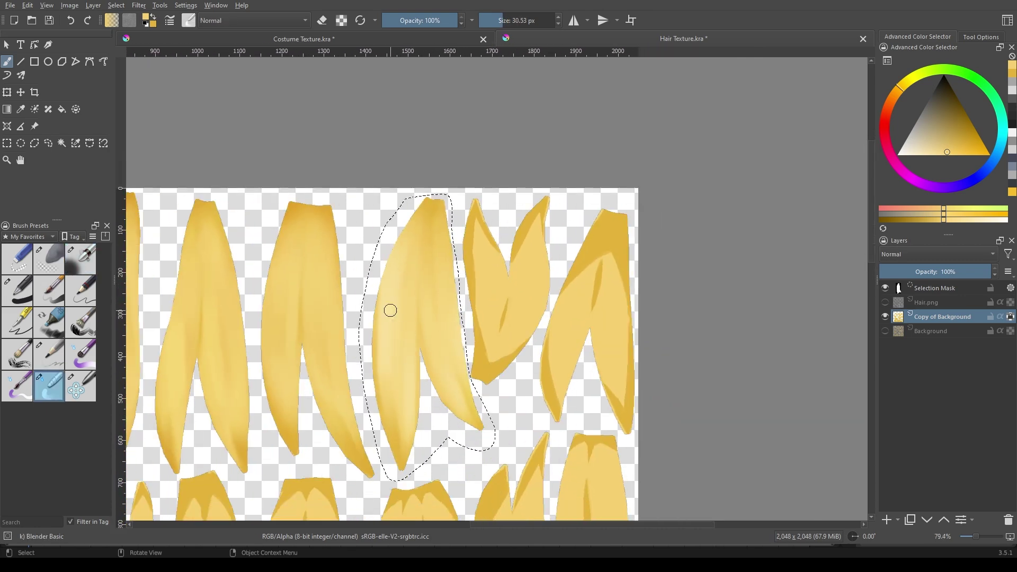
pyautogui.scroll(2, 413, 334)
pyautogui.scroll(-1, 428, 371)
pyautogui.scroll(-1, 439, 317)
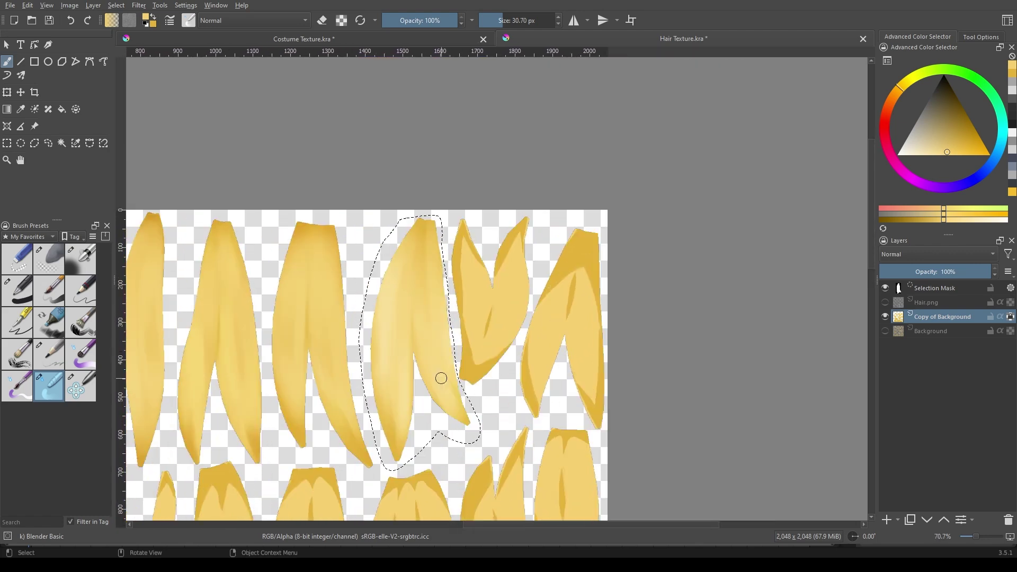
# Add darker shadows with a Multiply airbrush, then deselect the finished strand
pyautogui.press('/')
pyautogui.scroll(2, 458, 216)
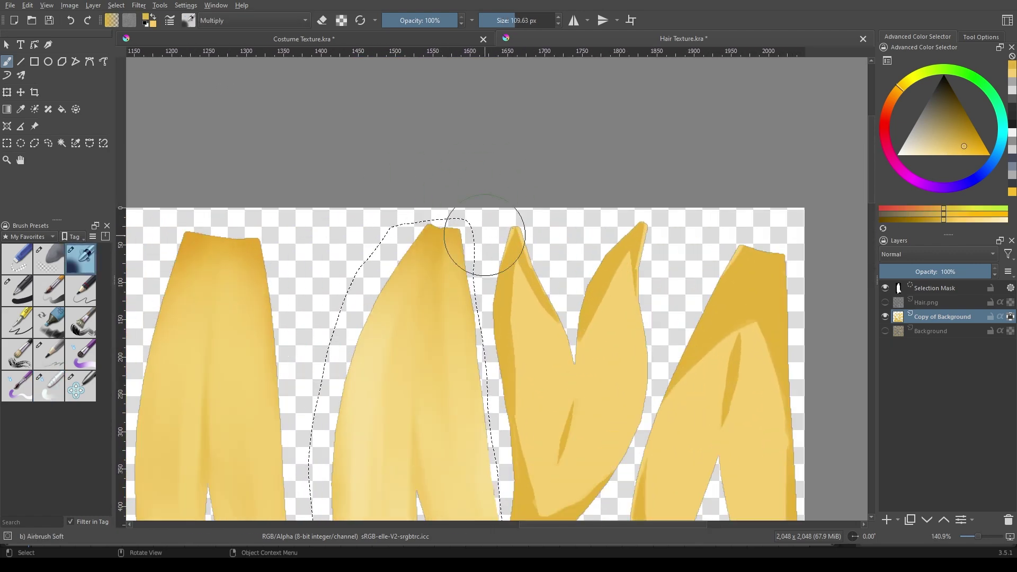
pyautogui.scroll(-2, 484, 235)
pyautogui.scroll(-3, 408, 309)
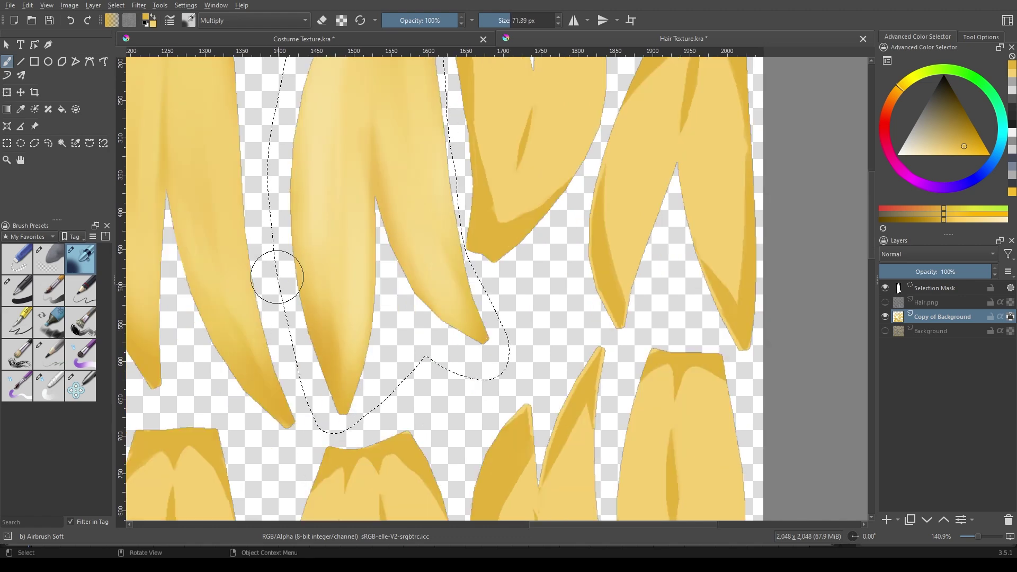
pyautogui.scroll(-2, 277, 277)
pyautogui.scroll(1, 427, 295)
pyautogui.hotkey('ctrl', 'shift', 'a')
# Freehand-select the V-shaped hair strand pair near the top of the texture
pyautogui.click(45, 147)
pyautogui.scroll(1, 418, 159)
pyautogui.moveTo(432, 110); pyautogui.dragTo(408, 152)
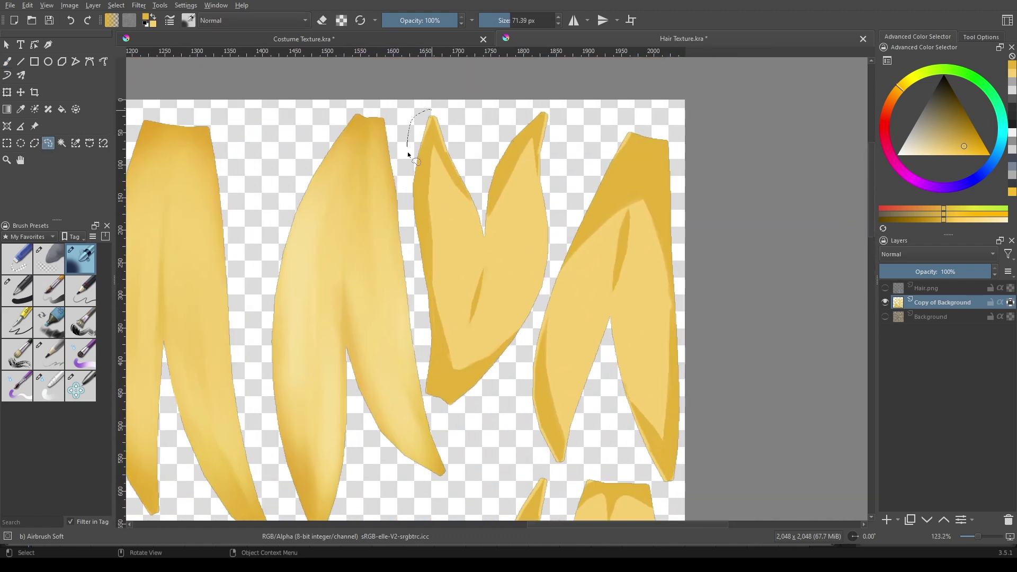
pyautogui.moveTo(567, 168); pyautogui.dragTo(422, 147)
pyautogui.scroll(2, 445, 212)
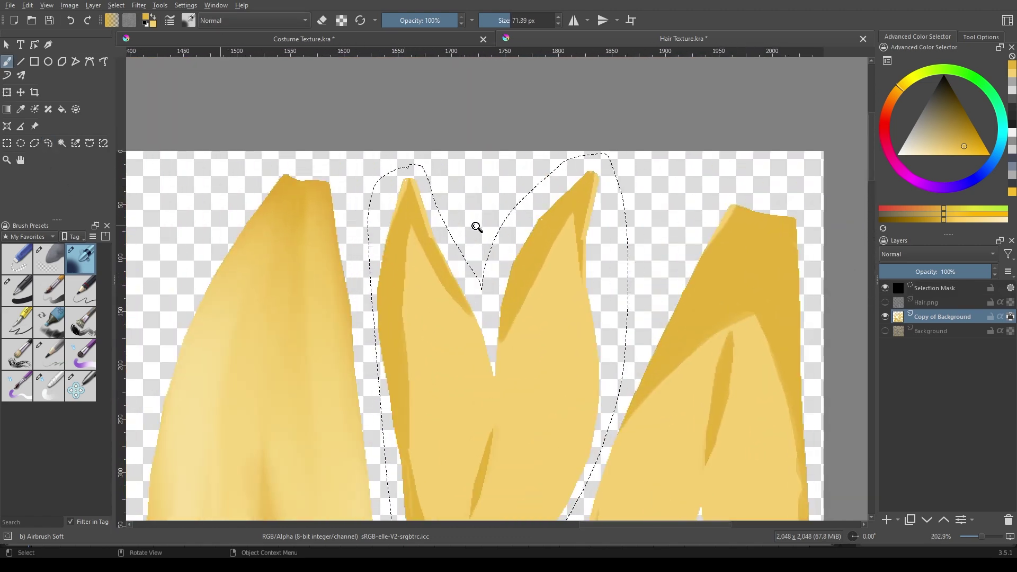
# Paint first shading strokes inside the selection with a smaller brush
pyautogui.press('b')
pyautogui.scroll(2, 473, 251)
pyautogui.press('[')
pyautogui.press('[')
pyautogui.scroll(-3, 582, 228)
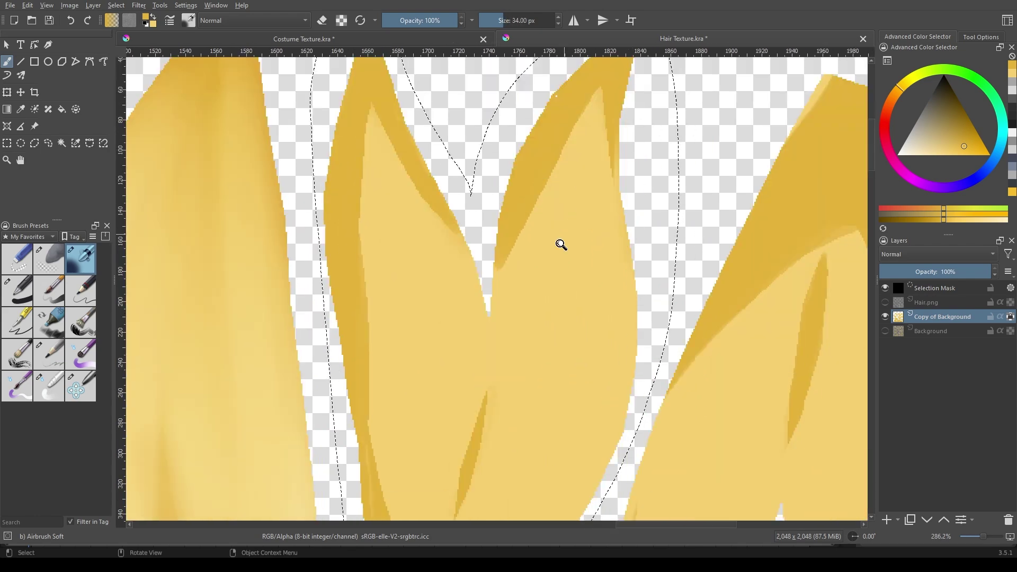
pyautogui.scroll(-4, 525, 297)
pyautogui.moveTo(389, 464); pyautogui.dragTo(424, 422)
pyautogui.scroll(2, 476, 317)
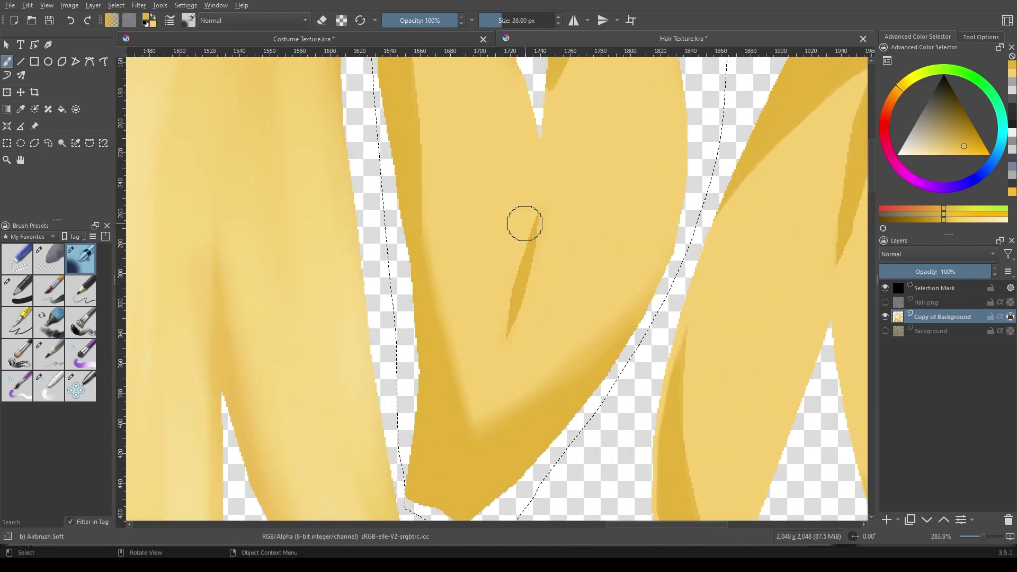
pyautogui.moveTo(523, 220); pyautogui.dragTo(508, 360)
# Sample a darker yellow from the strand and enlarge the brush
pyautogui.press('[')
pyautogui.keyDown('ctrl'); pyautogui.click(468, 342); pyautogui.keyUp('ctrl')
pyautogui.scroll(-5, 468, 342)
pyautogui.scroll(4, 497, 200)
pyautogui.press(']')
pyautogui.press(']')
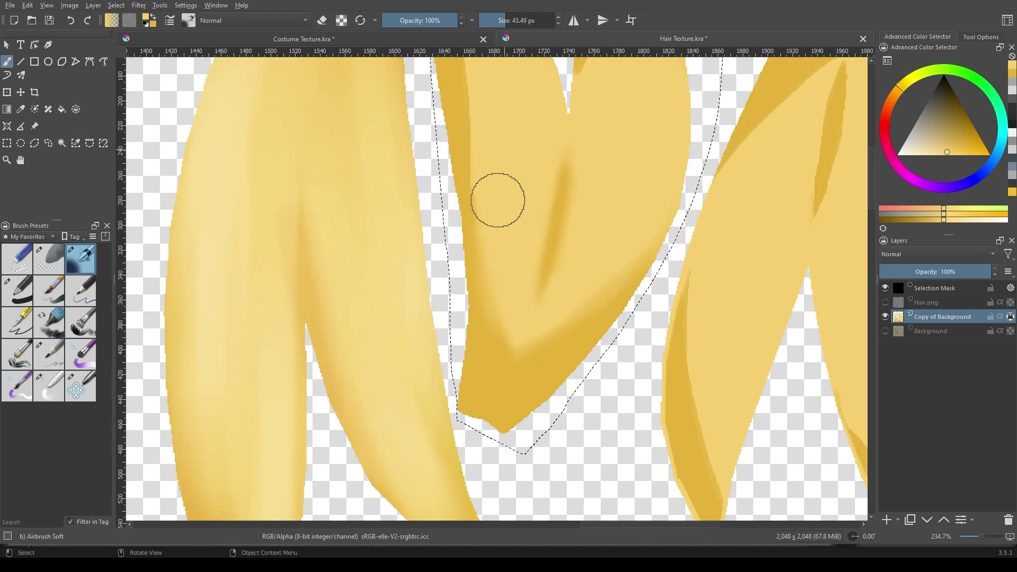
pyautogui.press('/')
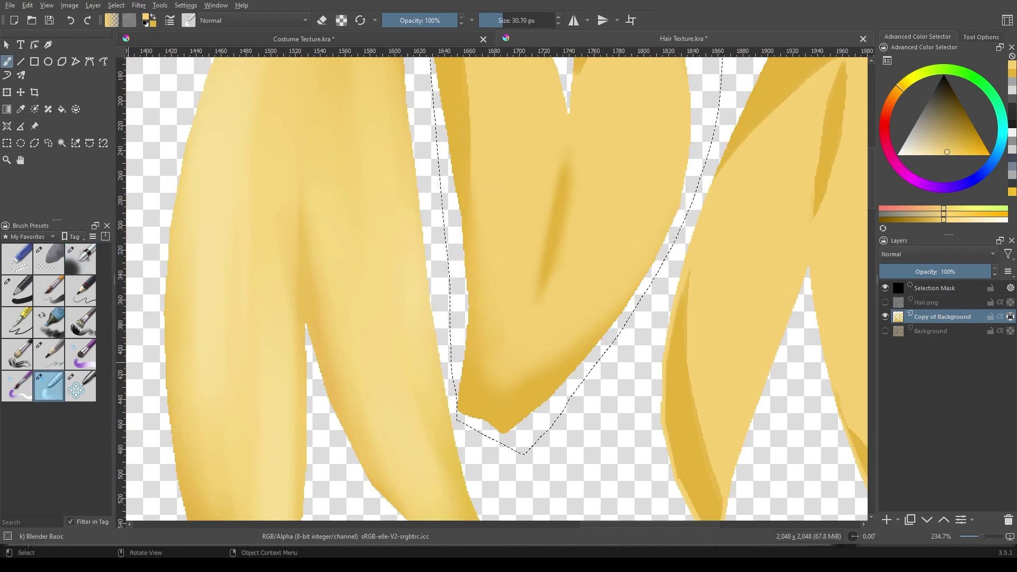
pyautogui.scroll(-3, 482, 390)
pyautogui.press('/')
# Airbrush darker saturated and lighter yellow shading along the V-shaped strand and its tip
pyautogui.moveTo(630, 116); pyautogui.dragTo(651, 173)
pyautogui.scroll(3, 652, 172)
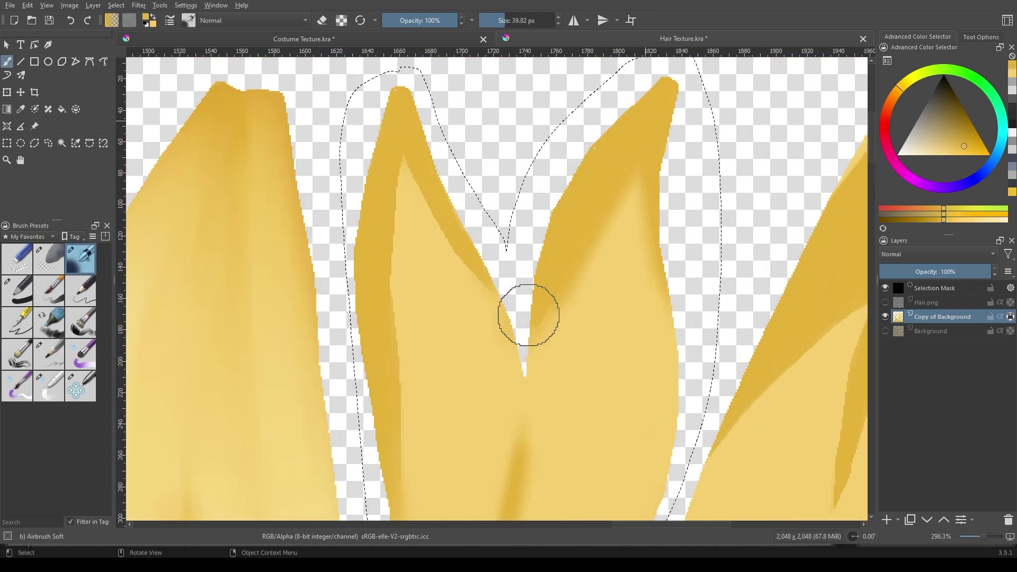
pyautogui.press('[')
pyautogui.press('[')
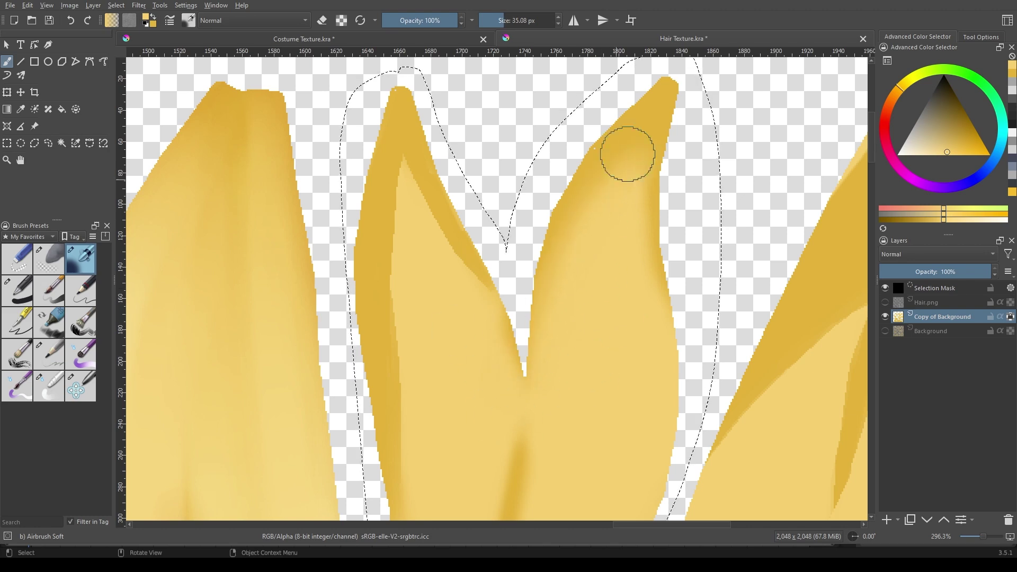
pyautogui.keyDown('ctrl'); pyautogui.click(674, 124); pyautogui.keyUp('ctrl')
pyautogui.moveTo(411, 154)
pyautogui.mouseDown()
pyautogui.moveTo(476, 297)
pyautogui.moveTo(366, 252)
pyautogui.mouseUp()
pyautogui.moveTo(366, 252); pyautogui.dragTo(390, 177)
pyautogui.keyDown('ctrl'); pyautogui.click(413, 149); pyautogui.keyUp('ctrl')
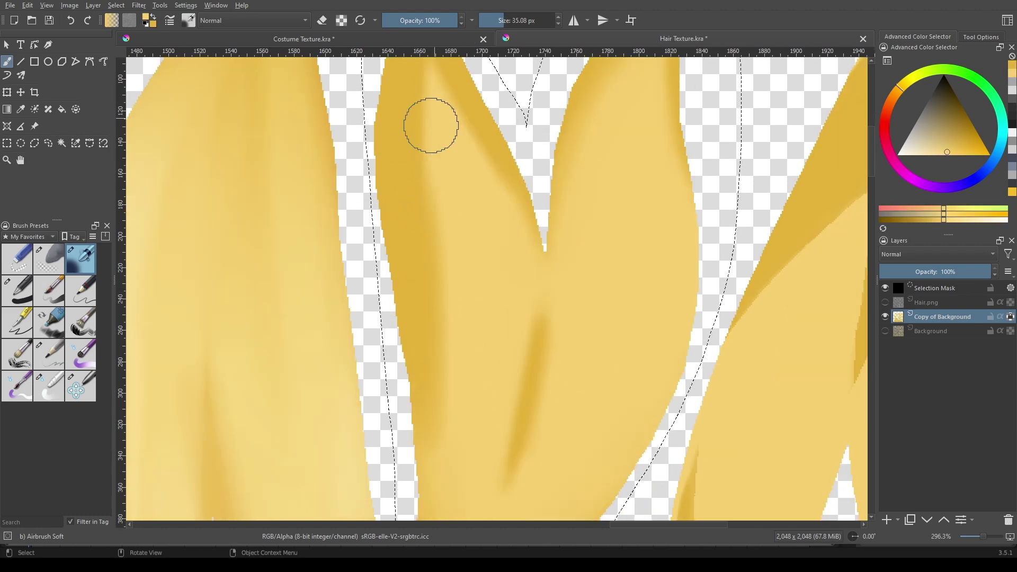
pyautogui.moveTo(431, 125); pyautogui.dragTo(429, 227)
# Smooth the dark streak in the strand with Blender Basic
pyautogui.scroll(3, 428, 227)
pyautogui.scroll(-4, 450, 250)
pyautogui.press('/')
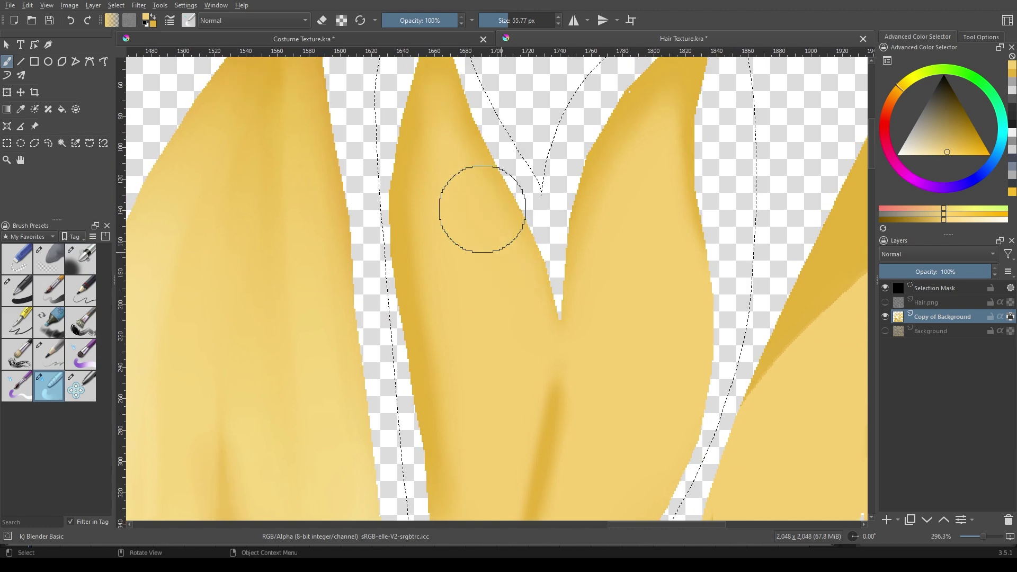
pyautogui.scroll(-2, 480, 204)
pyautogui.moveTo(521, 172); pyautogui.dragTo(531, 379)
pyautogui.scroll(-2, 532, 379)
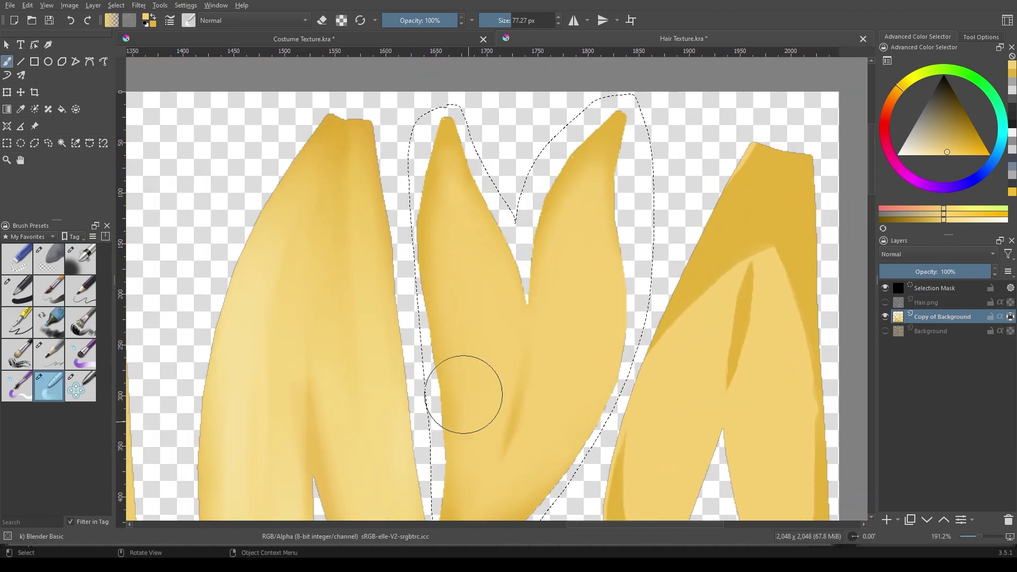
# Darken the lower part of the V-shaped strand with Airbrush Soft
pyautogui.press('/')
pyautogui.scroll(-2, 468, 430)
pyautogui.moveTo(526, 204); pyautogui.dragTo(454, 381)
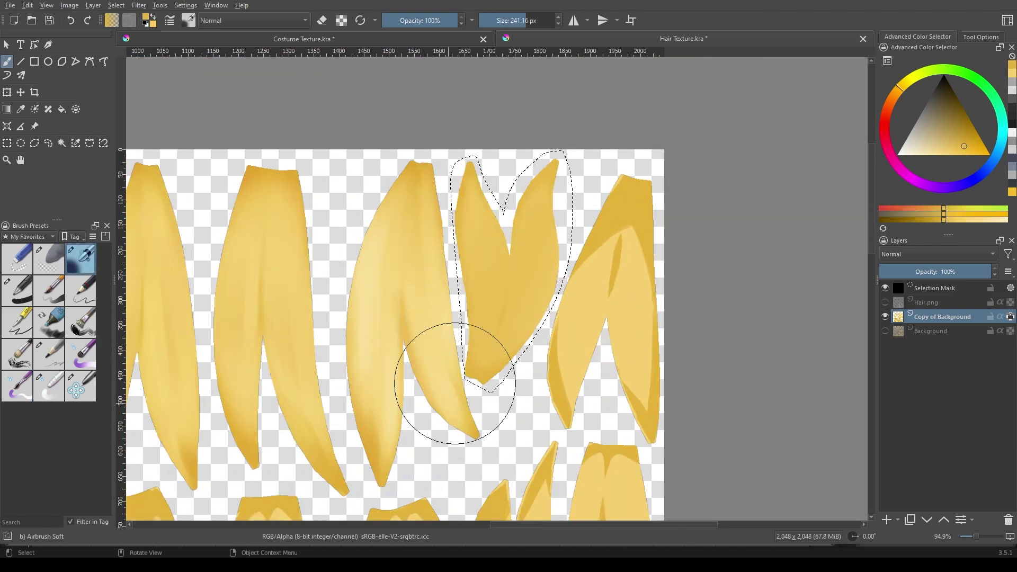
pyautogui.scroll(1, 475, 383)
pyautogui.scroll(2, 498, 318)
# Keep blending the shading, alternating between Blender Basic and Airbrush Soft
pyautogui.press('/')
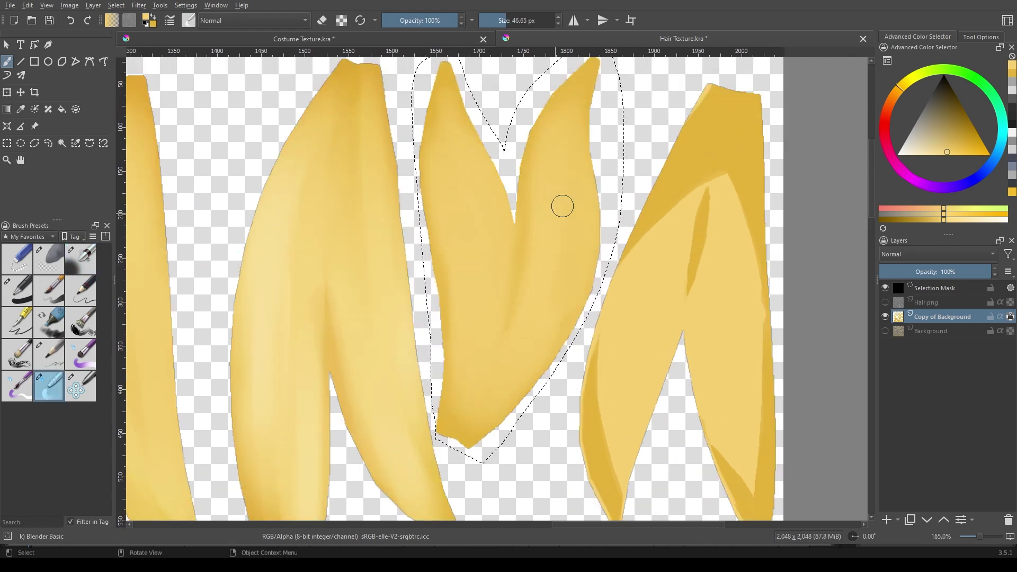
pyautogui.scroll(1, 528, 284)
pyautogui.scroll(1, 467, 206)
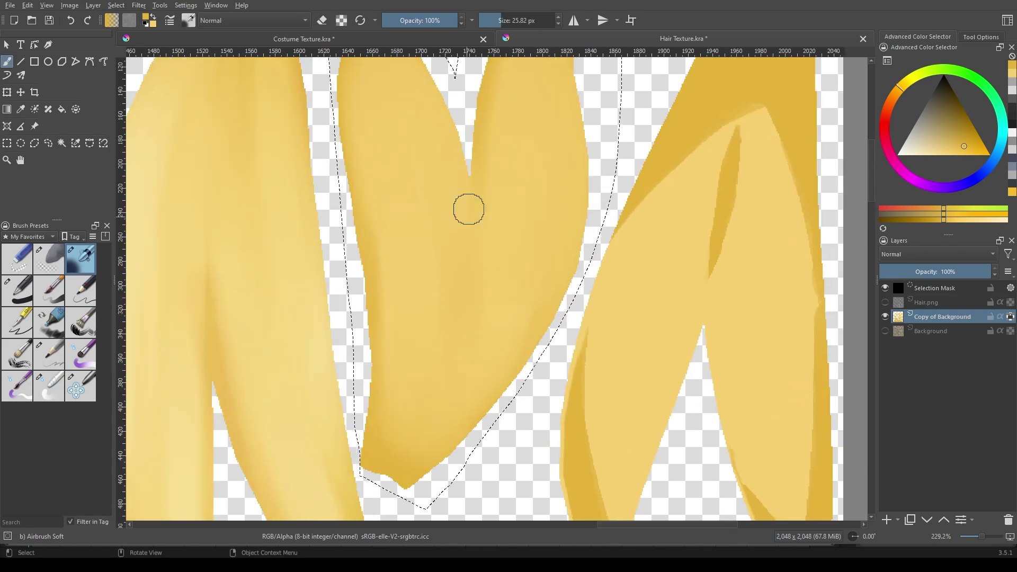
pyautogui.scroll(-8, 466, 196)
pyautogui.scroll(7, 238, 352)
pyautogui.press('/')
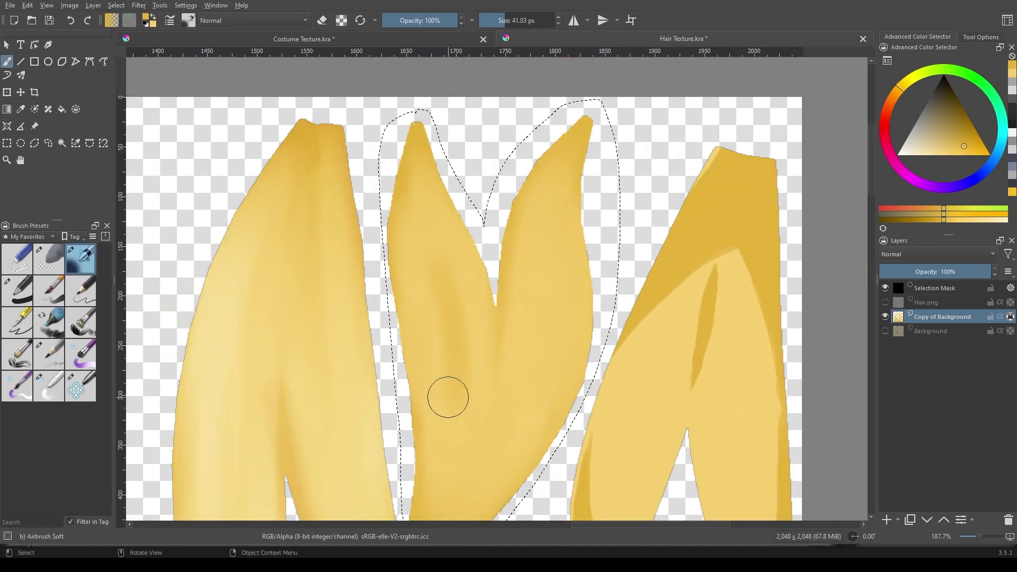
pyautogui.press('/')
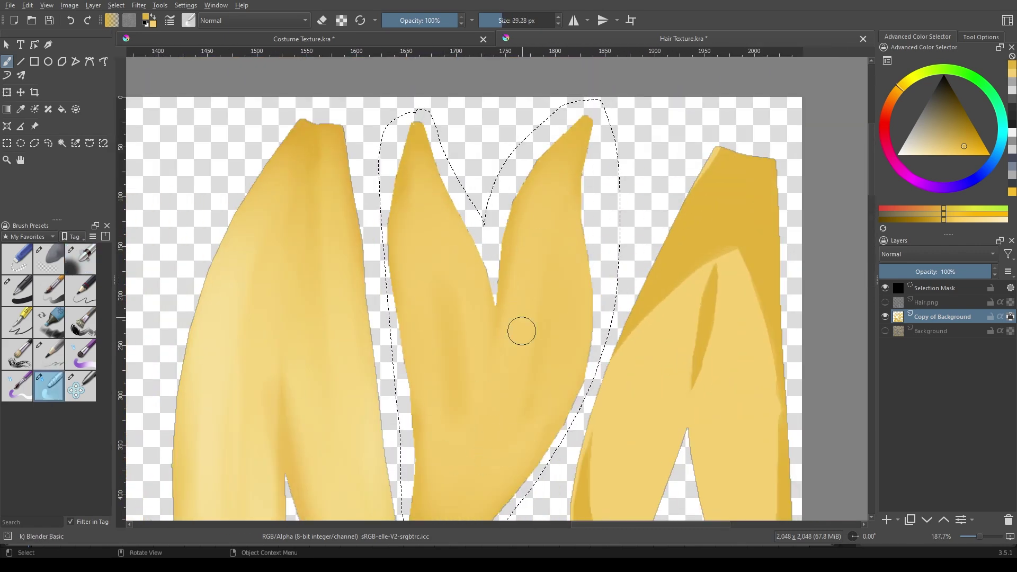
# Rotate the canvas along the strand and smooth its shading with Blender Basic
pyautogui.moveTo(425, 438); pyautogui.dragTo(567, 200)
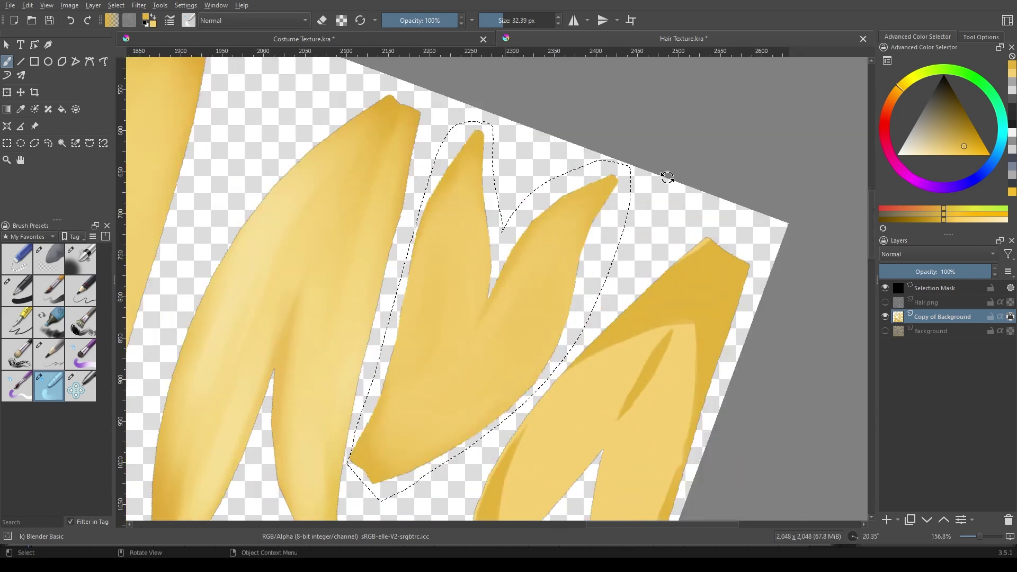
pyautogui.press('/')
pyautogui.click(55, 394)
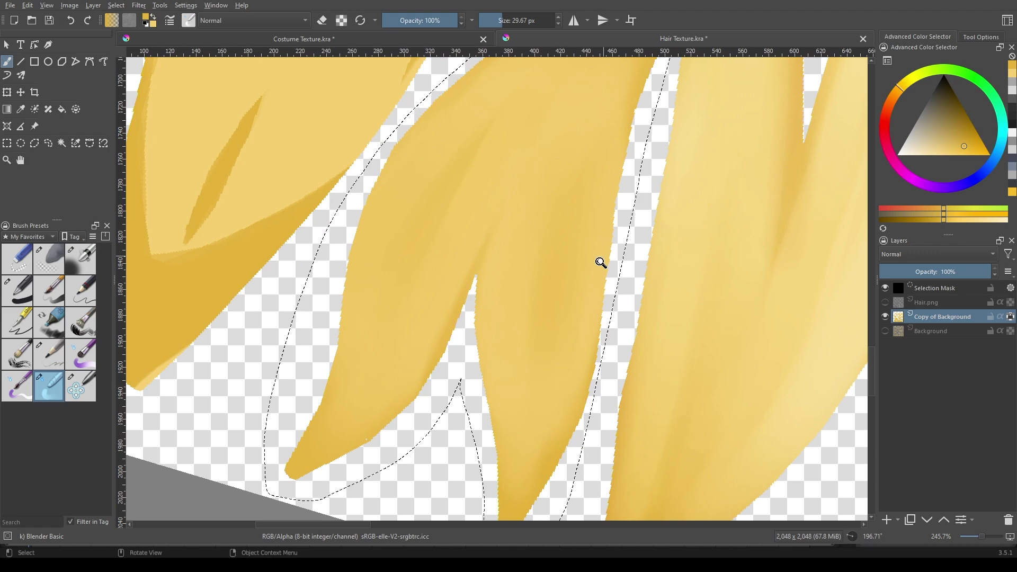
pyautogui.scroll(2, 434, 224)
pyautogui.scroll(-3, 551, 199)
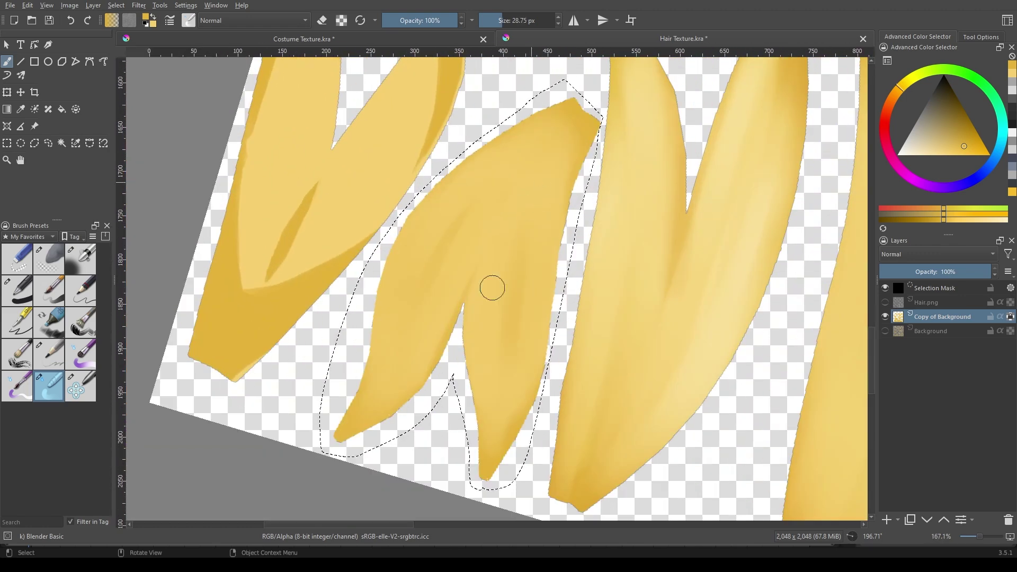
pyautogui.scroll(1, 492, 287)
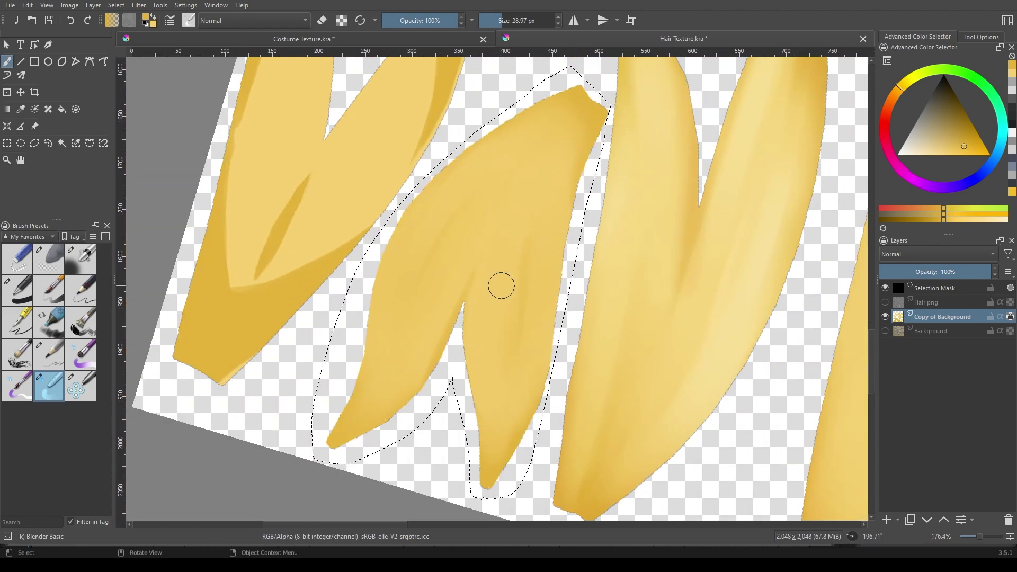
# Add more Airbrush Soft shading and Color Dodge highlights along the strand
pyautogui.click(81, 259)
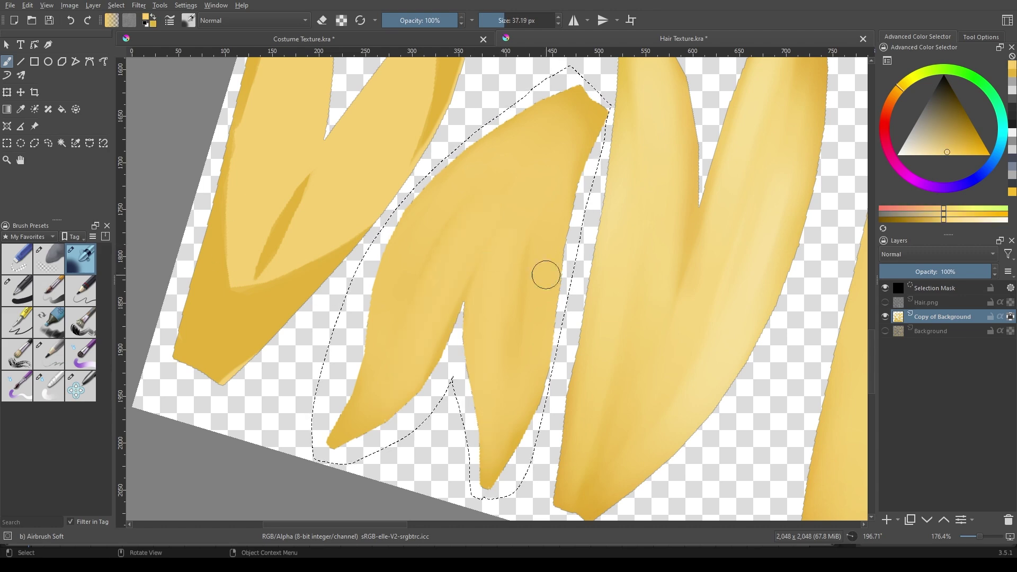
pyautogui.click(49, 386)
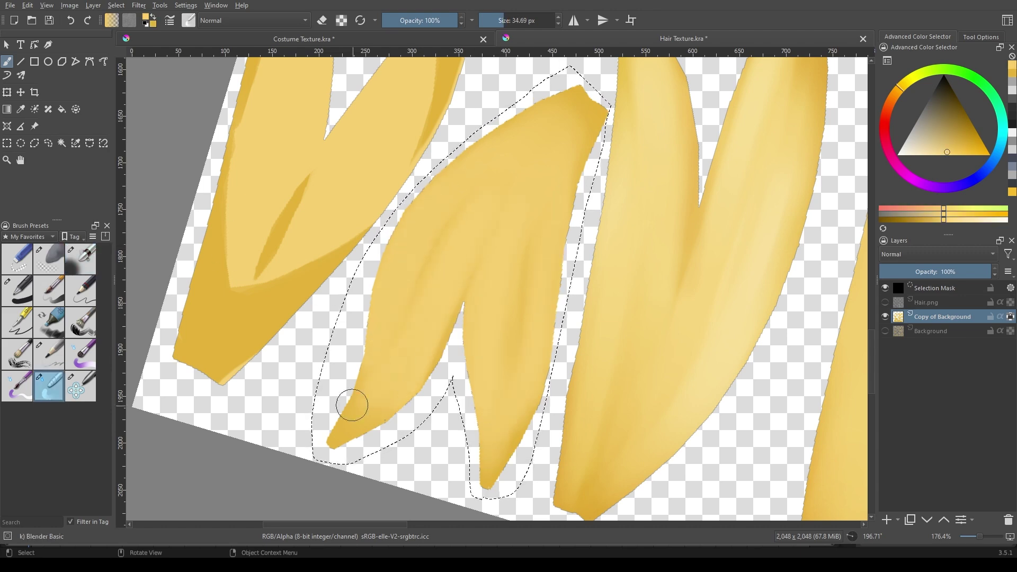
pyautogui.scroll(-3, 288, 297)
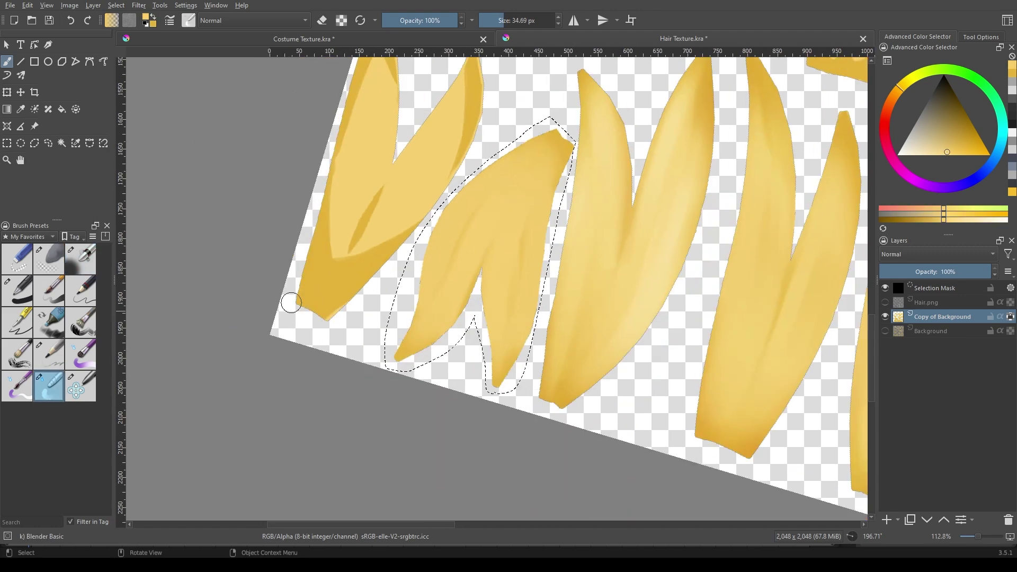
pyautogui.click(81, 259)
pyautogui.scroll(3, 461, 189)
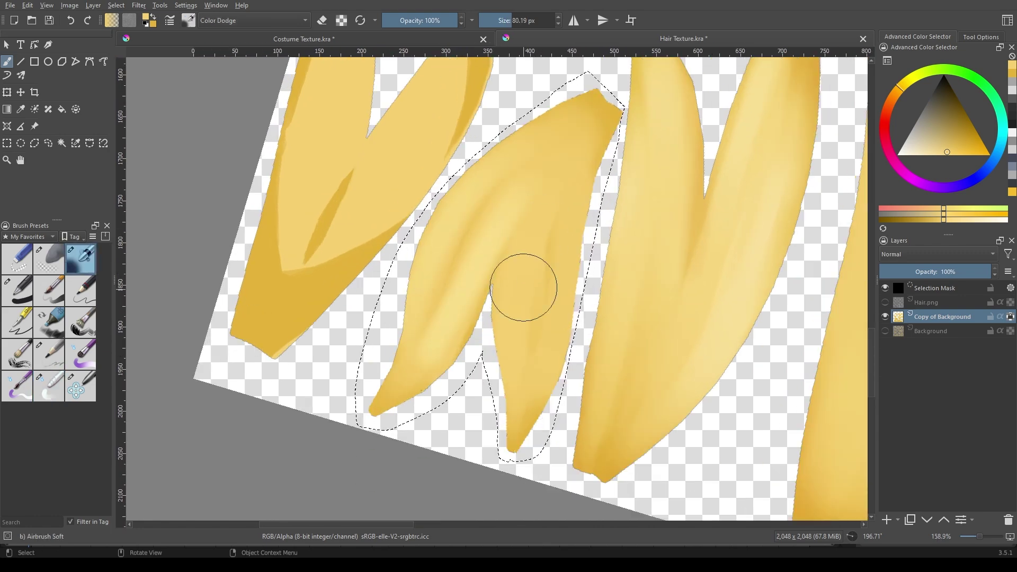
# Blend the highlights and shading down the strand's length with Blender Basic
pyautogui.press('/')
pyautogui.scroll(2, 500, 211)
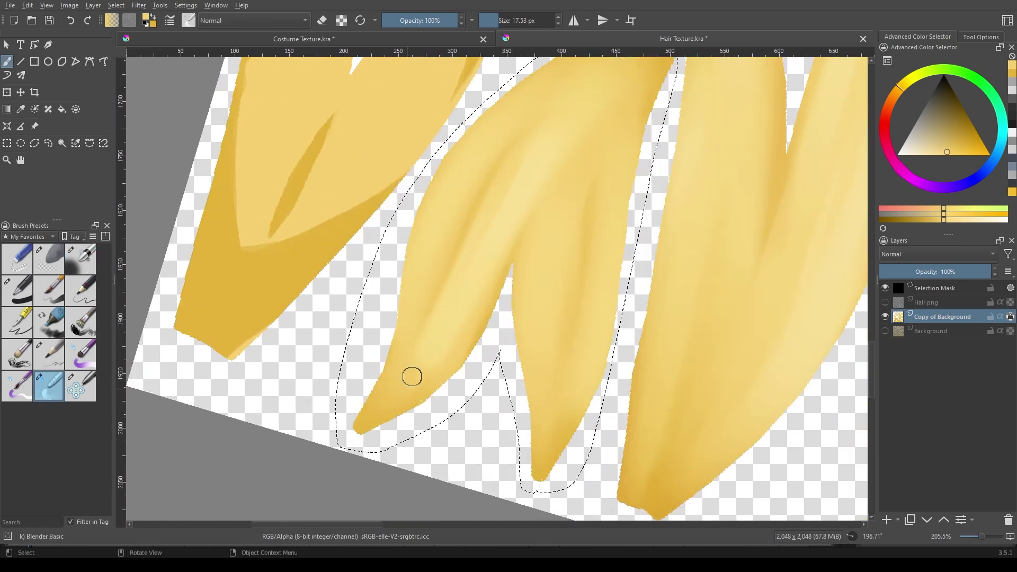
pyautogui.scroll(2, 483, 155)
pyautogui.scroll(1, 508, 136)
pyautogui.scroll(-2, 495, 211)
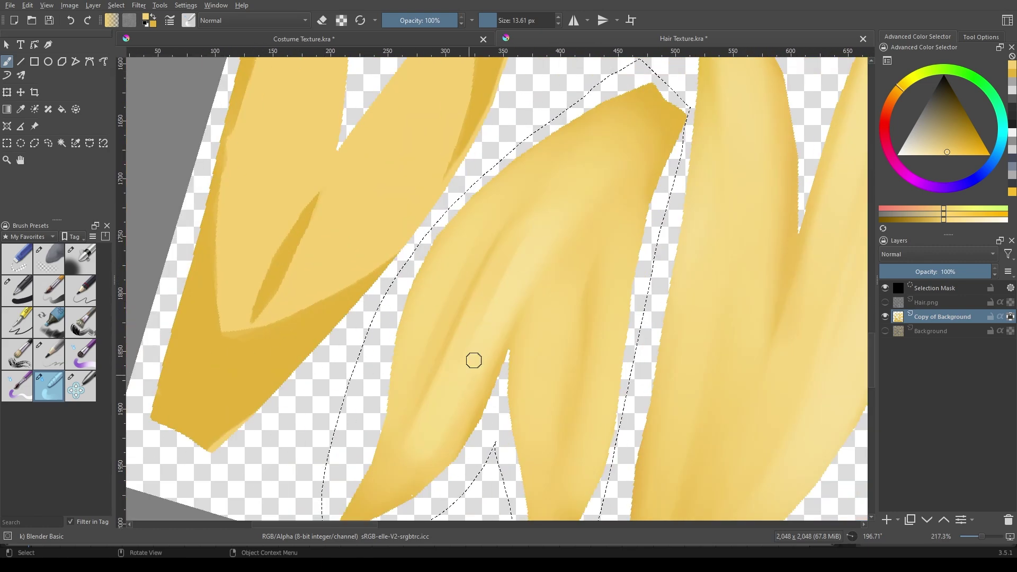
pyautogui.scroll(1, 378, 450)
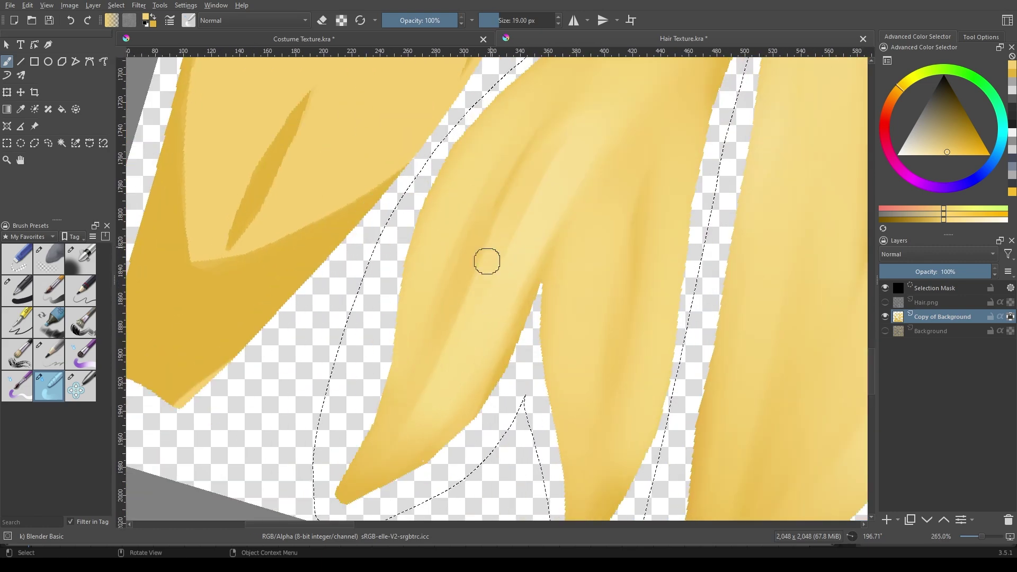
pyautogui.scroll(-2, 487, 291)
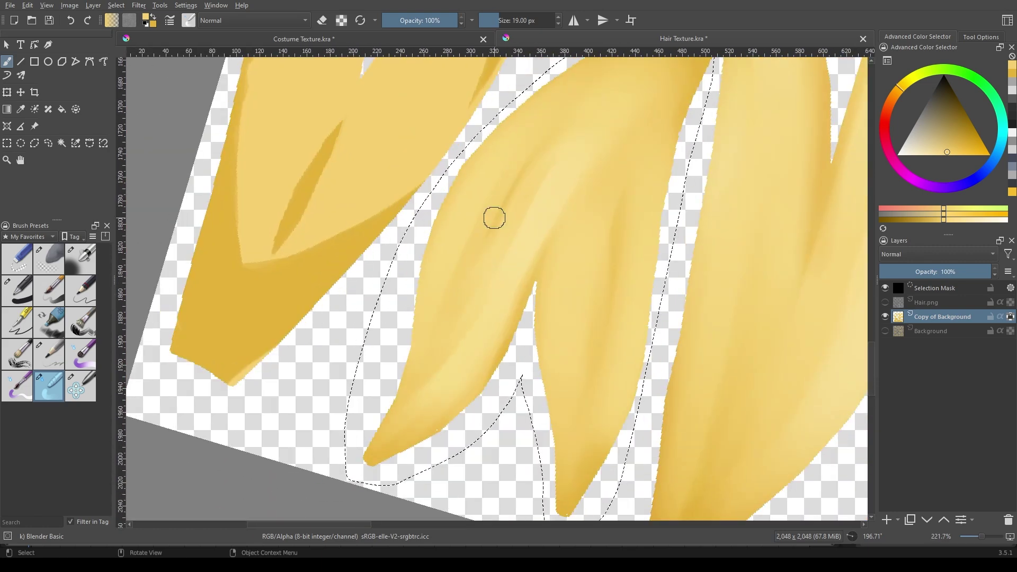
pyautogui.scroll(-2, 494, 219)
pyautogui.scroll(1, 418, 343)
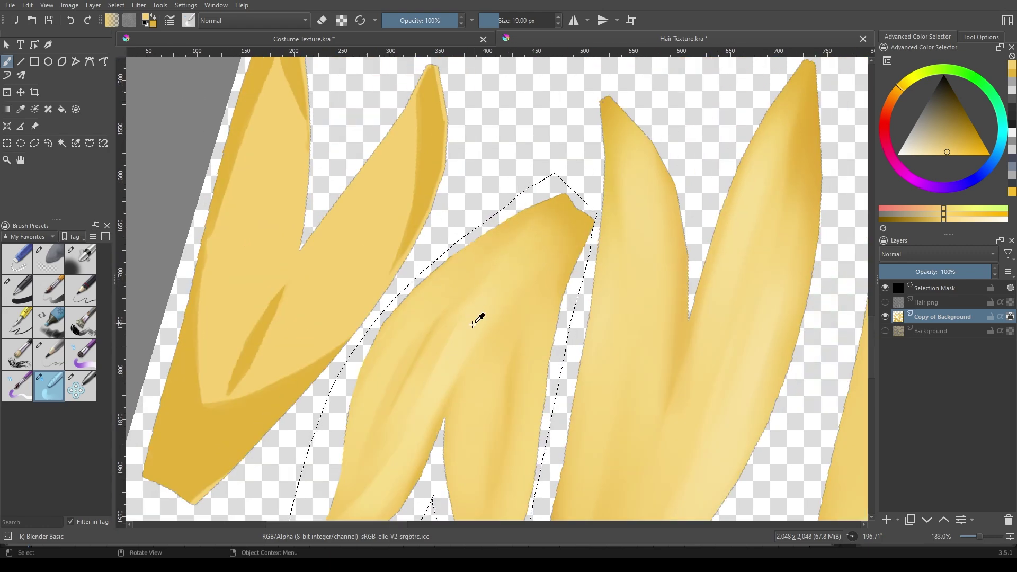
pyautogui.scroll(2, 618, 225)
pyautogui.scroll(-3, 465, 281)
pyautogui.scroll(3, 488, 221)
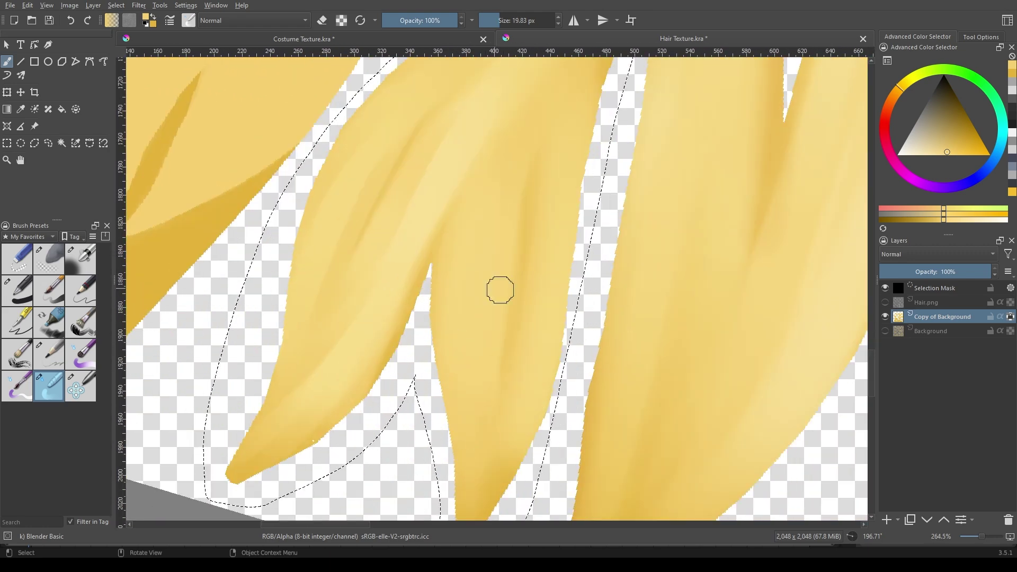
pyautogui.scroll(-1, 504, 272)
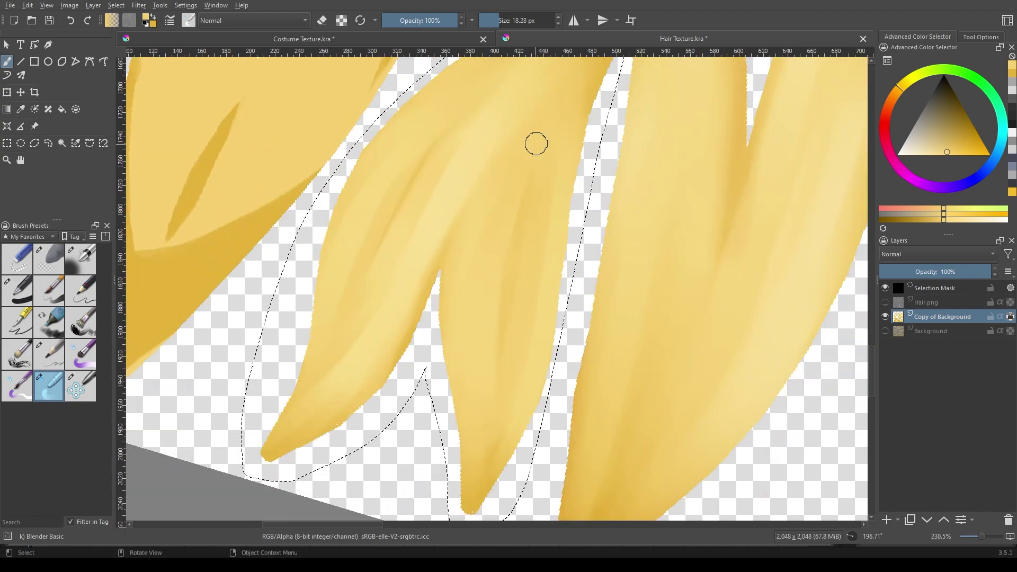
pyautogui.scroll(-1, 536, 142)
pyautogui.scroll(-1, 482, 318)
pyautogui.scroll(-1, 477, 349)
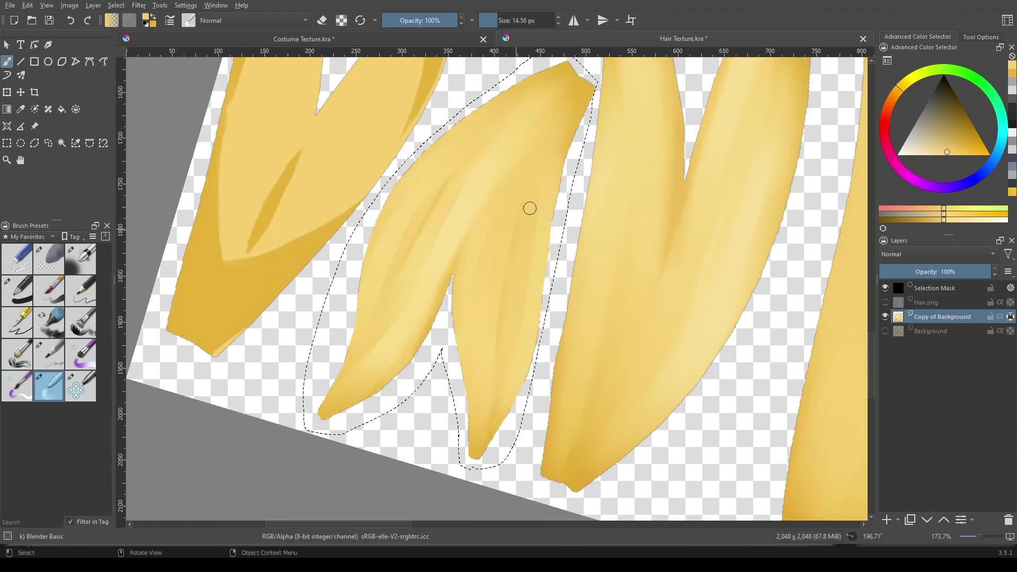
pyautogui.scroll(1, 550, 148)
# Reset the canvas rotation to upright and deselect the strand
pyautogui.press('5')
pyautogui.scroll(-3, 480, 177)
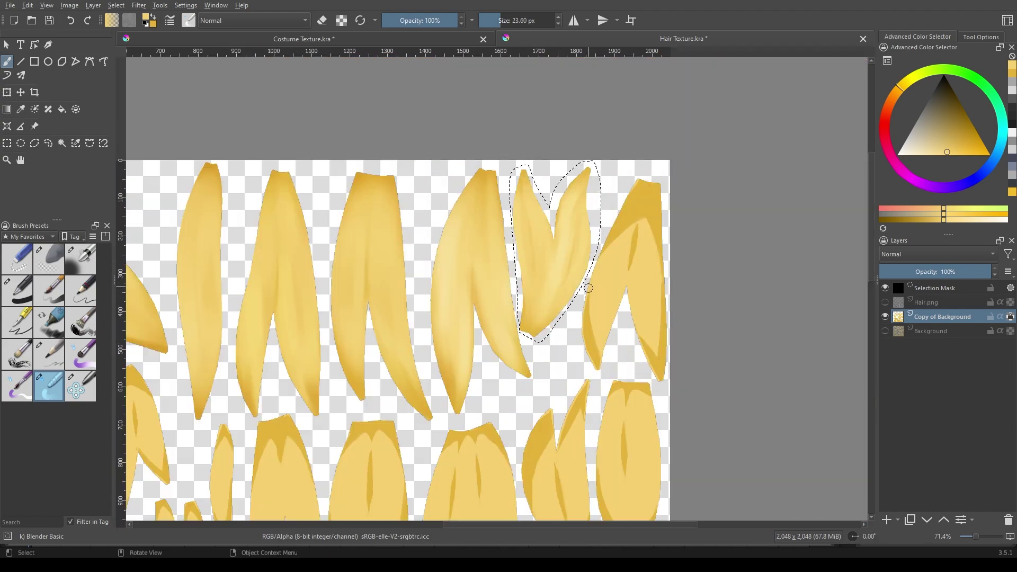
pyautogui.scroll(3, 480, 176)
pyautogui.hotkey('ctrl', 'shift', 'a')
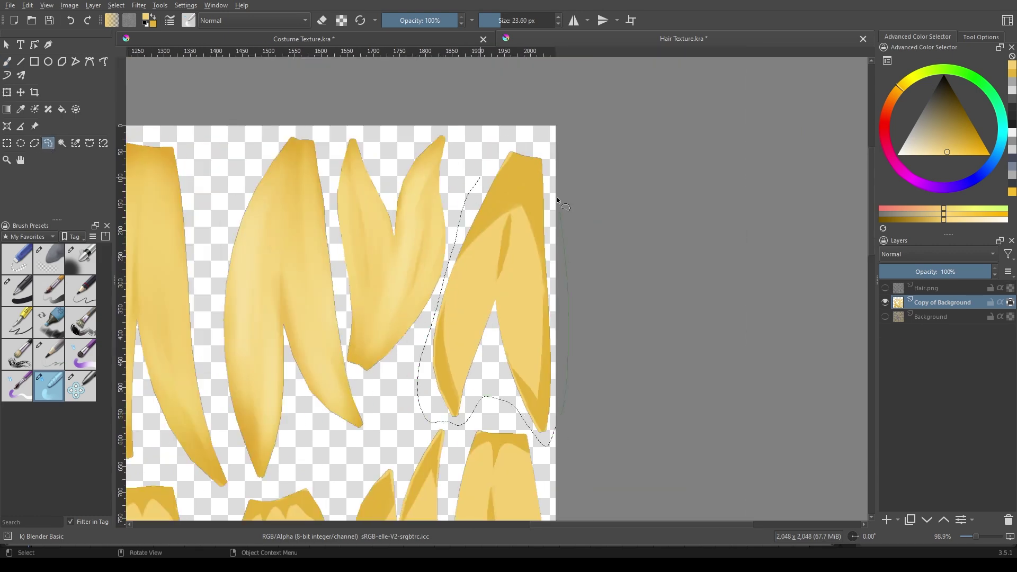
# Lasso-select the next hair strand pair to the right
pyautogui.moveTo(557, 197); pyautogui.dragTo(495, 146)
pyautogui.scroll(-3, 557, 197)
pyautogui.scroll(2, 557, 197)
pyautogui.scroll(3, 557, 197)
# Soften the dark streak and shade the strand top with Airbrush Soft in Normal mode
pyautogui.press('/')
pyautogui.press('b')
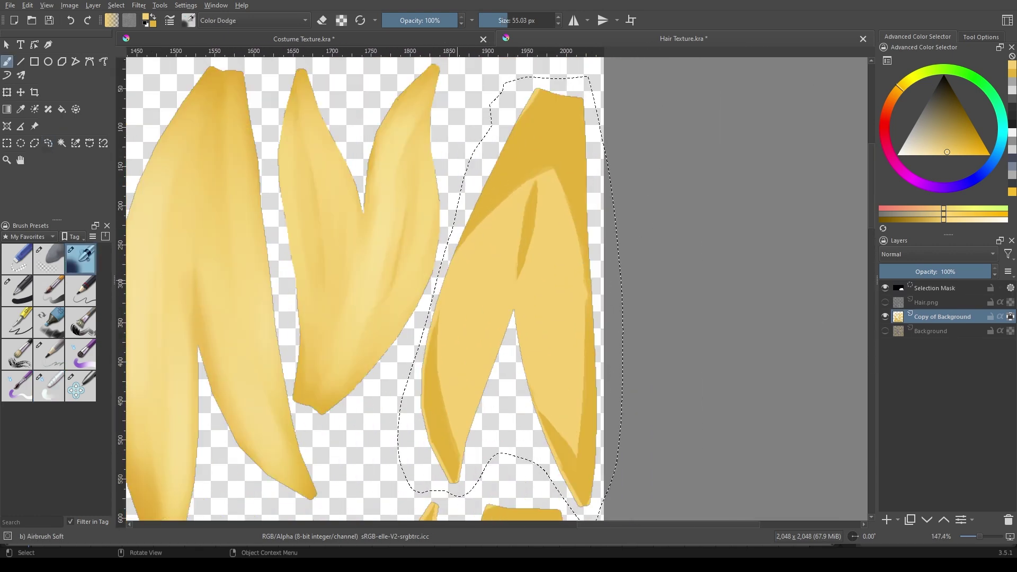
pyautogui.scroll(2, 493, 204)
pyautogui.hotkey('alt', 'shift', 'n')
pyautogui.press('[')
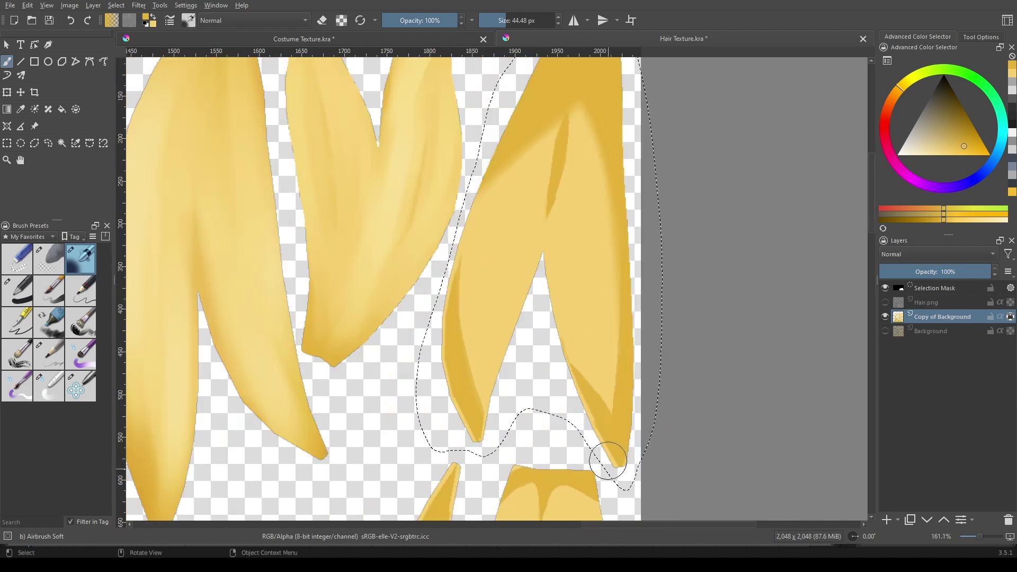
pyautogui.scroll(2, 601, 454)
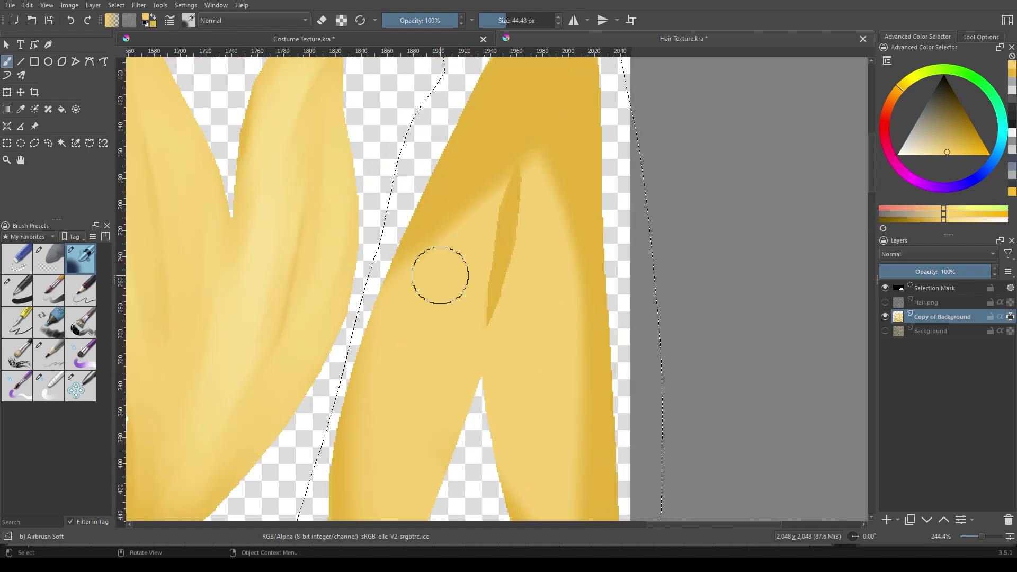
pyautogui.moveTo(440, 275)
pyautogui.mouseDown()
pyautogui.moveTo(530, 154)
pyautogui.moveTo(473, 216)
pyautogui.mouseUp()
pyautogui.scroll(3, 529, 154)
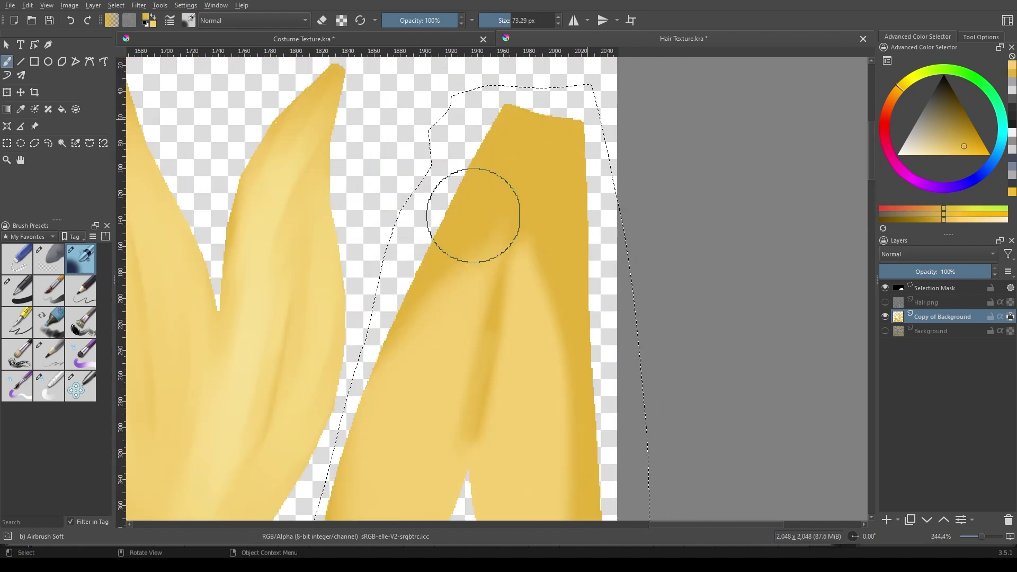
pyautogui.scroll(-5, 473, 216)
# Blend the strand's shading with a smaller Blender Basic brush
pyautogui.click(48, 386)
pyautogui.scroll(-1, 538, 436)
pyautogui.scroll(-1, 537, 361)
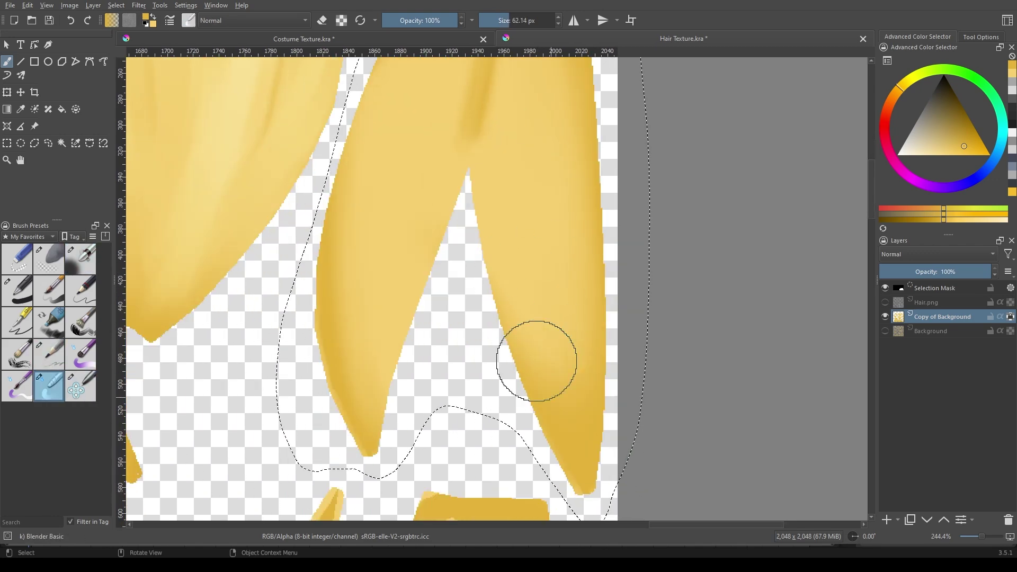
pyautogui.press('[')
pyautogui.scroll(3, 411, 241)
pyautogui.scroll(3, 450, 204)
pyautogui.scroll(-2, 366, 376)
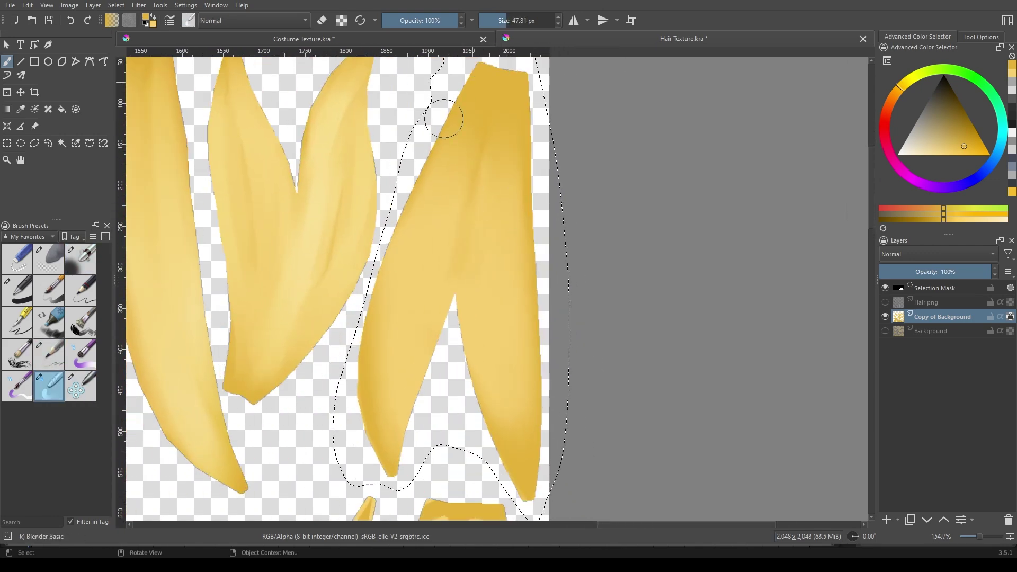
pyautogui.scroll(1, 379, 390)
# Add Color Dodge highlights with Airbrush Soft, blending between passes
pyautogui.press('/')
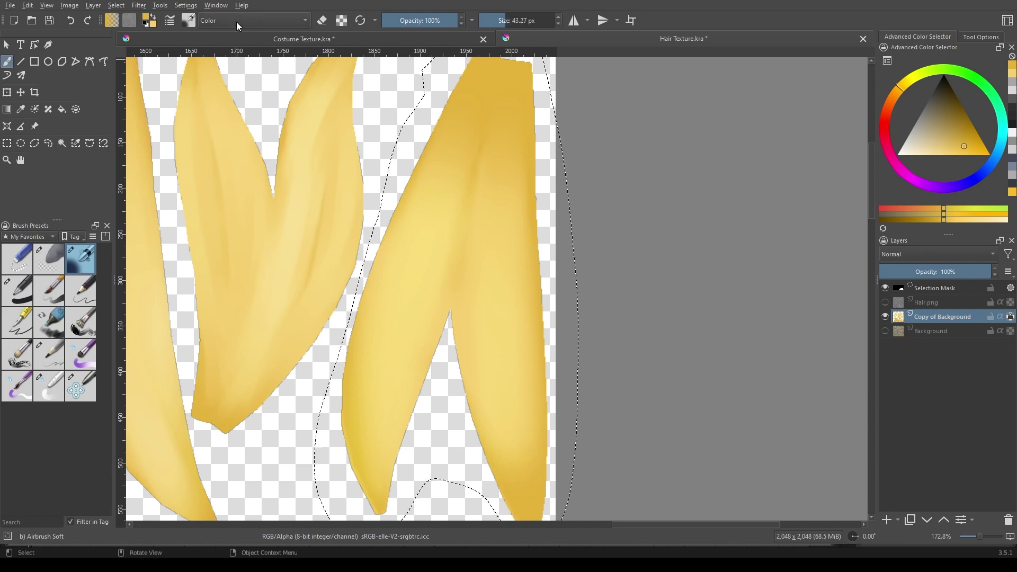
pyautogui.press('/')
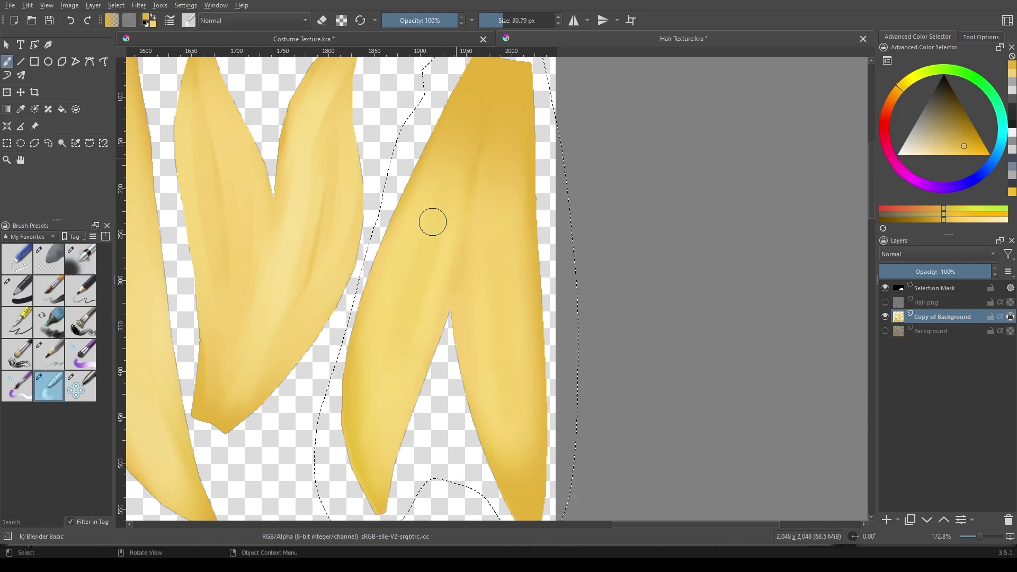
pyautogui.scroll(-2, 480, 238)
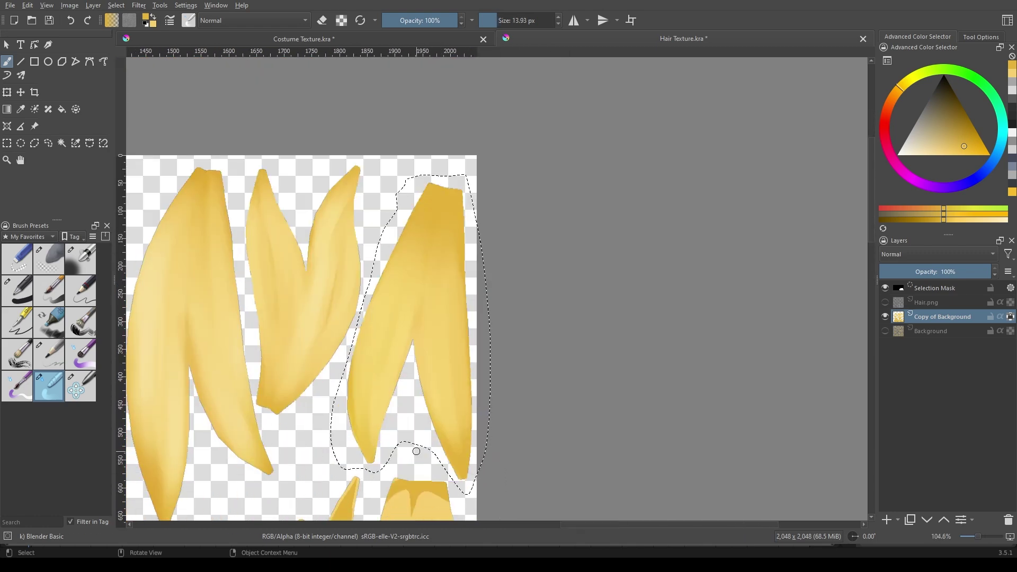
pyautogui.press('/')
pyautogui.press('[')
pyautogui.press('[')
pyautogui.press('[')
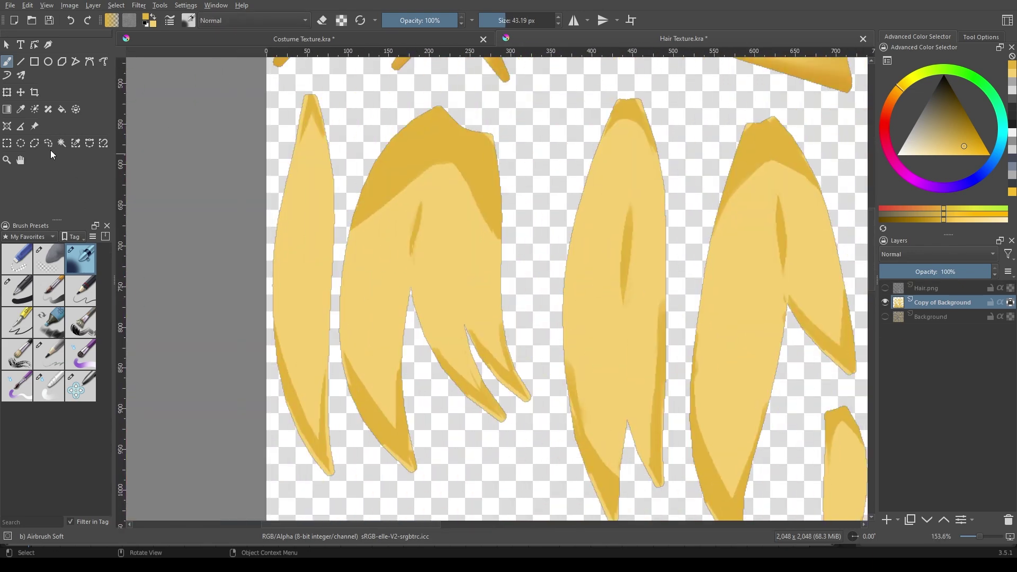
# Lasso-select the tall narrow leftmost strand and return to the brush
pyautogui.click(48, 144)
pyautogui.moveTo(290, 86); pyautogui.dragTo(345, 158)
pyautogui.moveTo(259, 399); pyautogui.dragTo(278, 95)
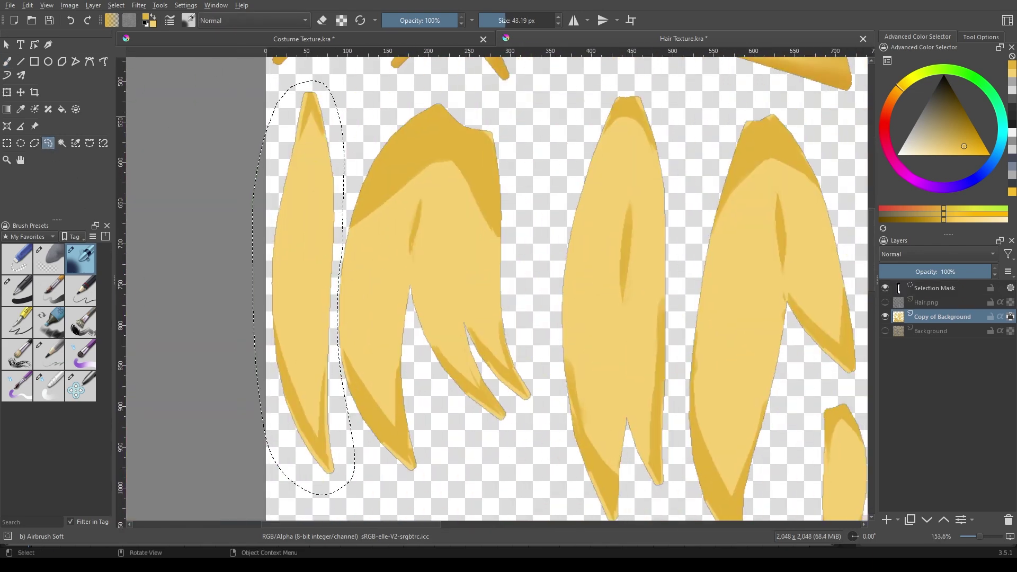
pyautogui.press('b')
pyautogui.scroll(2, 352, 177)
pyautogui.scroll(-3, 299, 443)
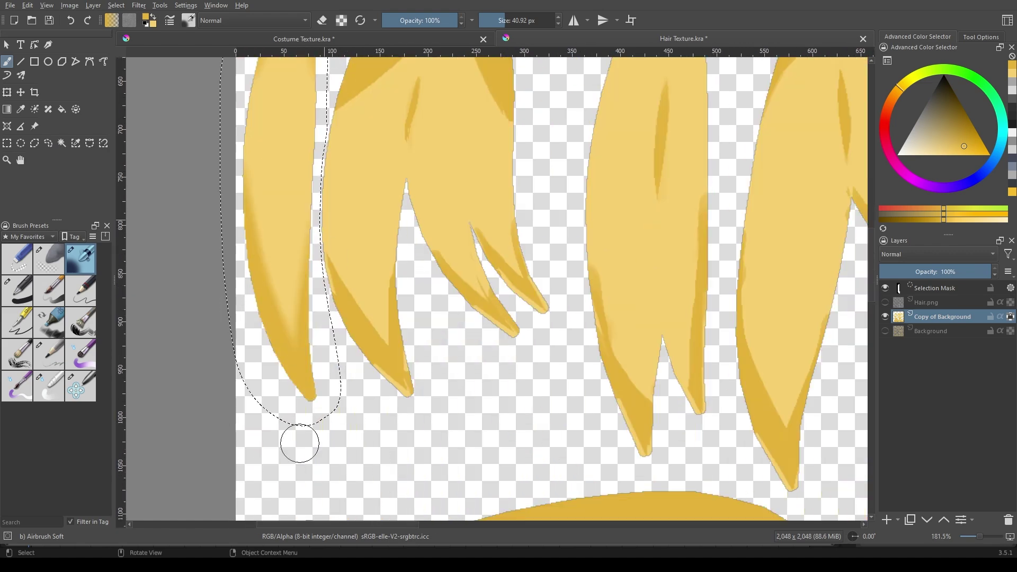
pyautogui.scroll(3, 299, 442)
pyautogui.scroll(2, 313, 431)
# Airbrush a Color Dodge highlight down the strand and smooth it with Blender Basic
pyautogui.click(49, 385)
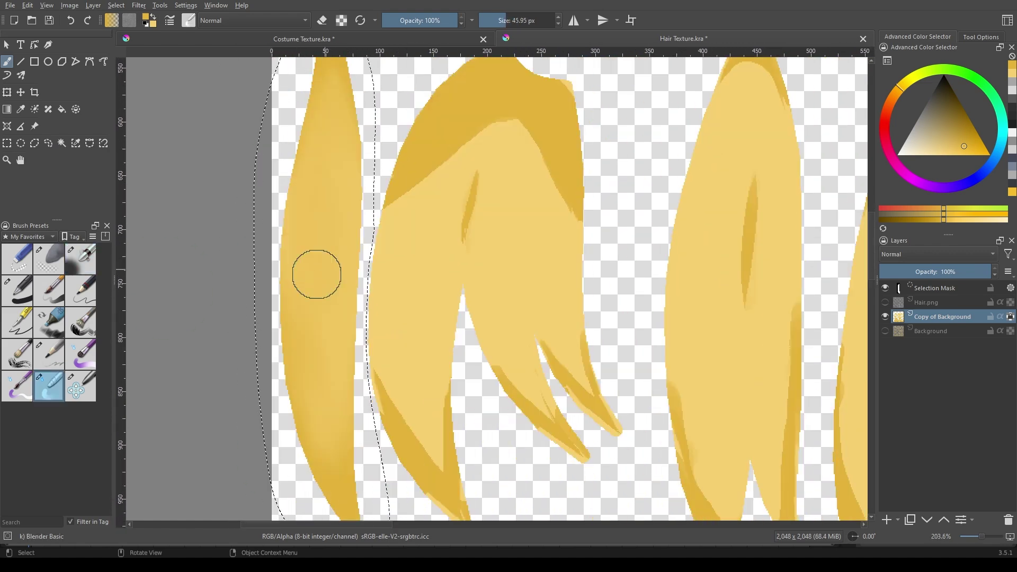
pyautogui.press('/')
pyautogui.scroll(-3, 331, 120)
pyautogui.scroll(2, 350, 315)
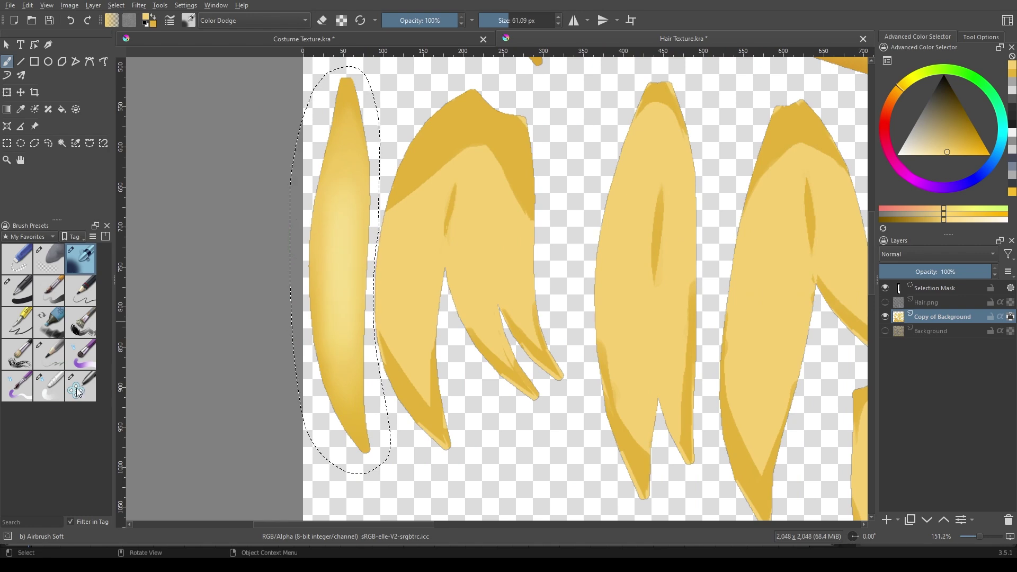
pyautogui.press('/')
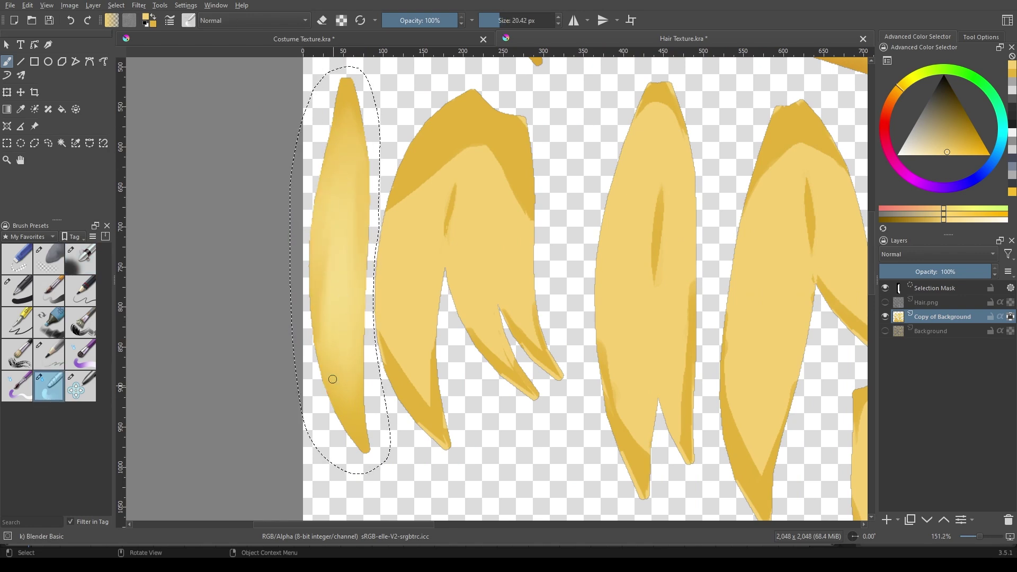
pyautogui.scroll(2, 342, 239)
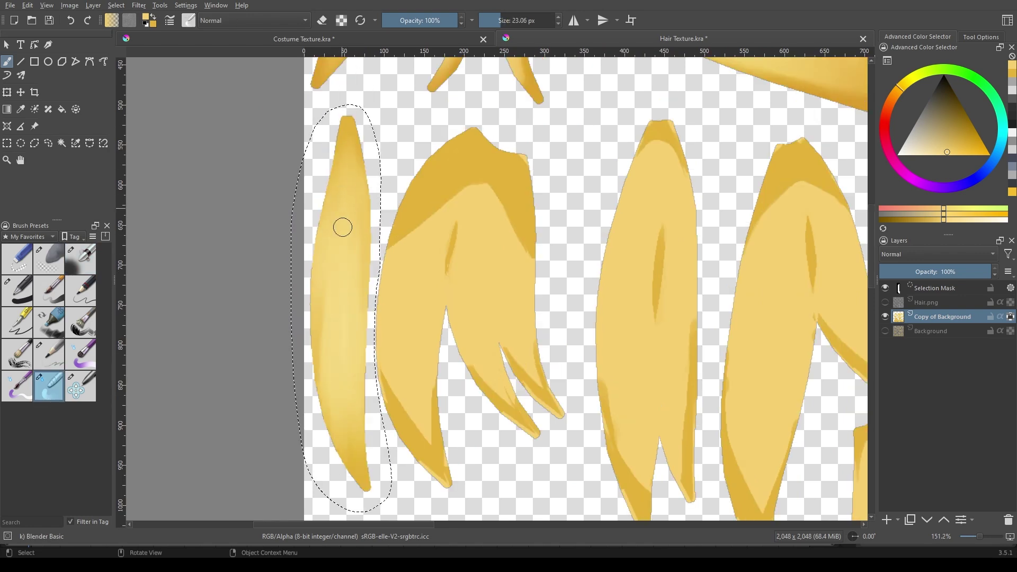
pyautogui.scroll(-1, 343, 227)
# Deselect the thin strand and outline the neighbouring multi-tipped strand
pyautogui.hotkey('ctrl', 'shift', 'a')
pyautogui.moveTo(346, 349); pyautogui.dragTo(402, 130)
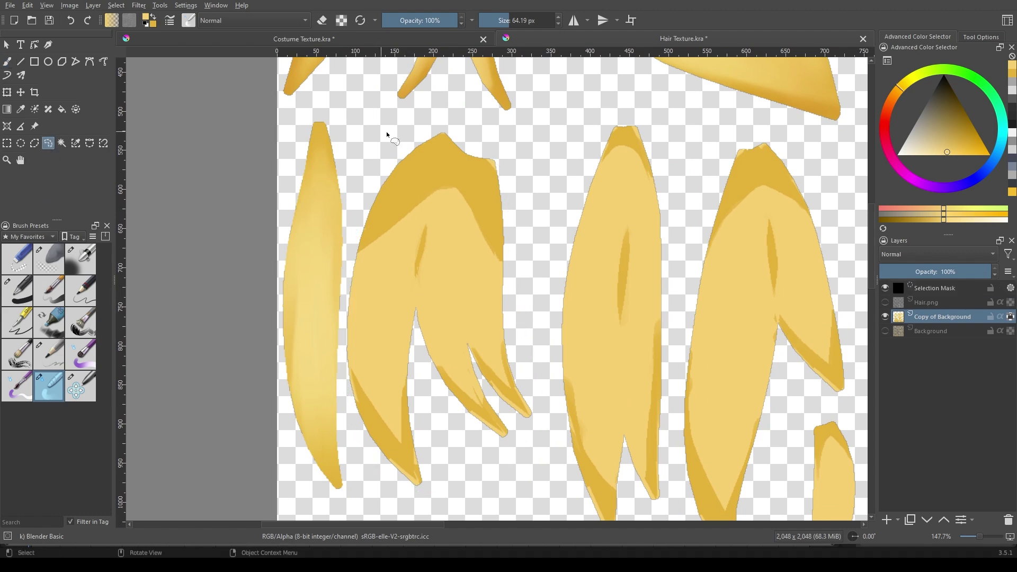
pyautogui.scroll(2, 391, 135)
# Airbrush soft shading along the multi-tipped piece's lower strand tips with Airbrush Soft
pyautogui.click(81, 258)
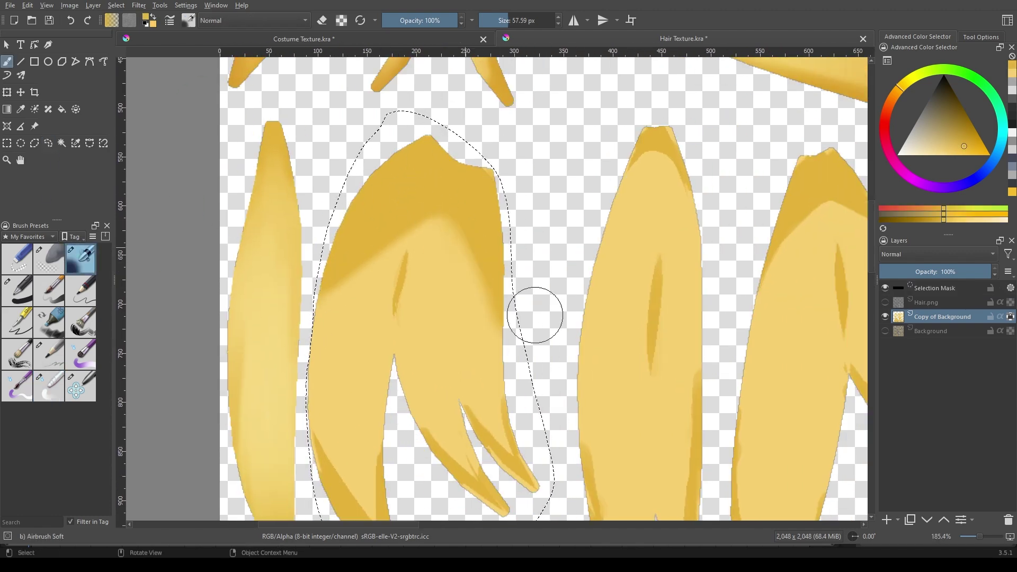
pyautogui.scroll(3, 536, 311)
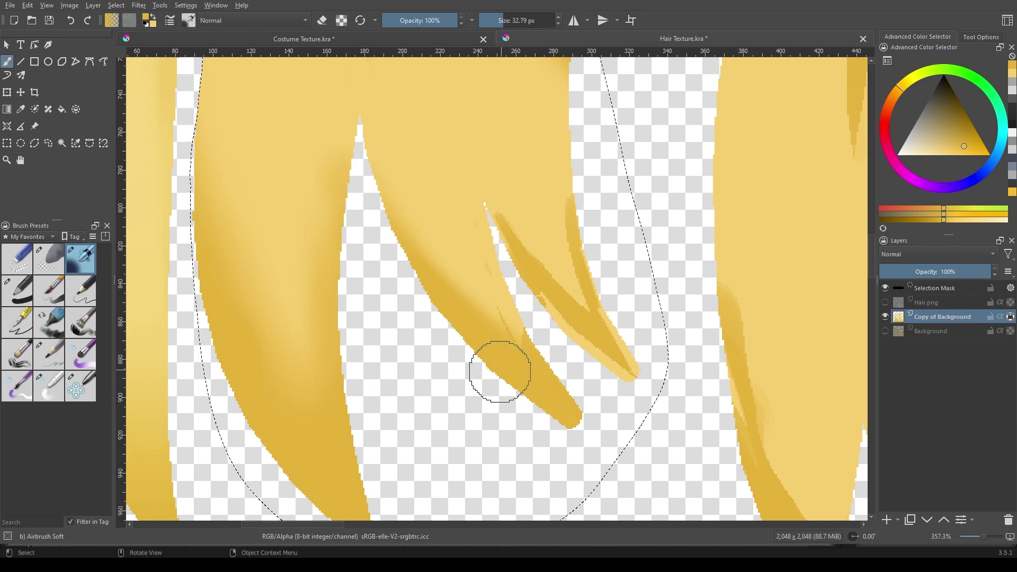
pyautogui.moveTo(500, 363); pyautogui.dragTo(530, 217)
pyautogui.keyDown('ctrl'); pyautogui.click(477, 268); pyautogui.keyUp('ctrl')
pyautogui.scroll(3, 449, 166)
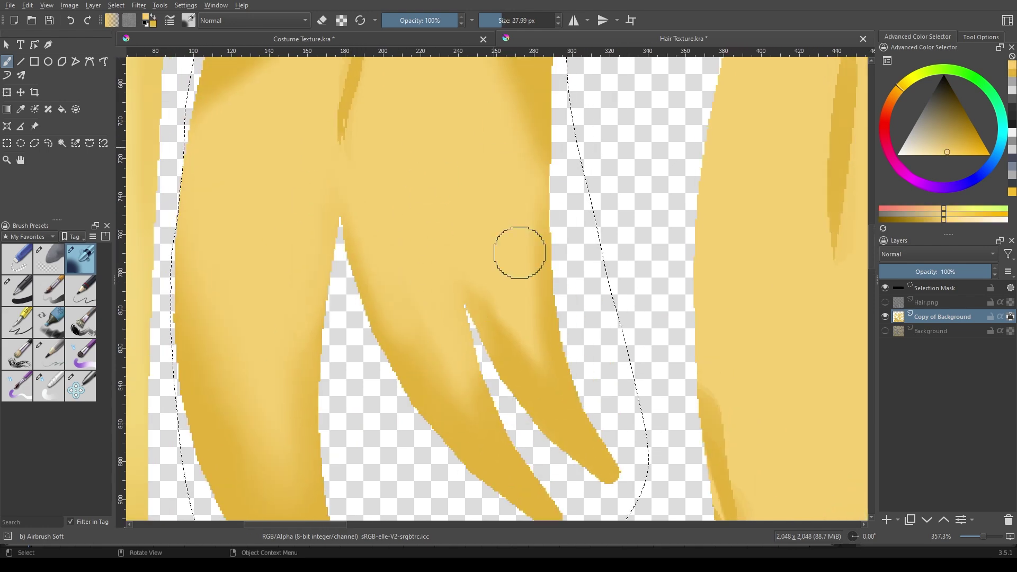
pyautogui.scroll(-2, 520, 249)
pyautogui.scroll(2, 429, 291)
pyautogui.scroll(-3, 292, 335)
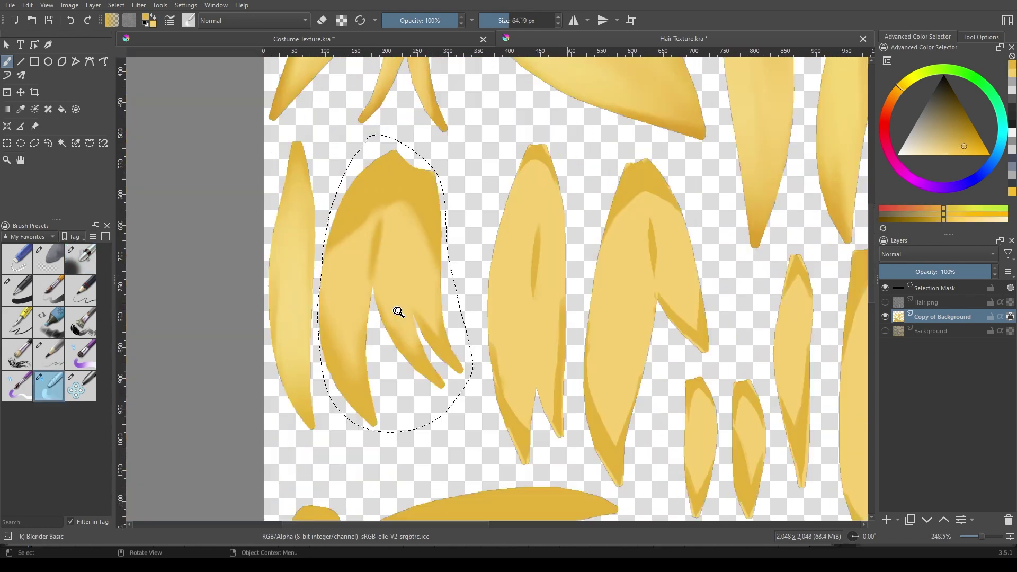
# Brighten the multi-tipped hair piece with Color Dodge airbrush highlights
pyautogui.press('/')
pyautogui.scroll(3, 363, 295)
pyautogui.scroll(-3, 396, 345)
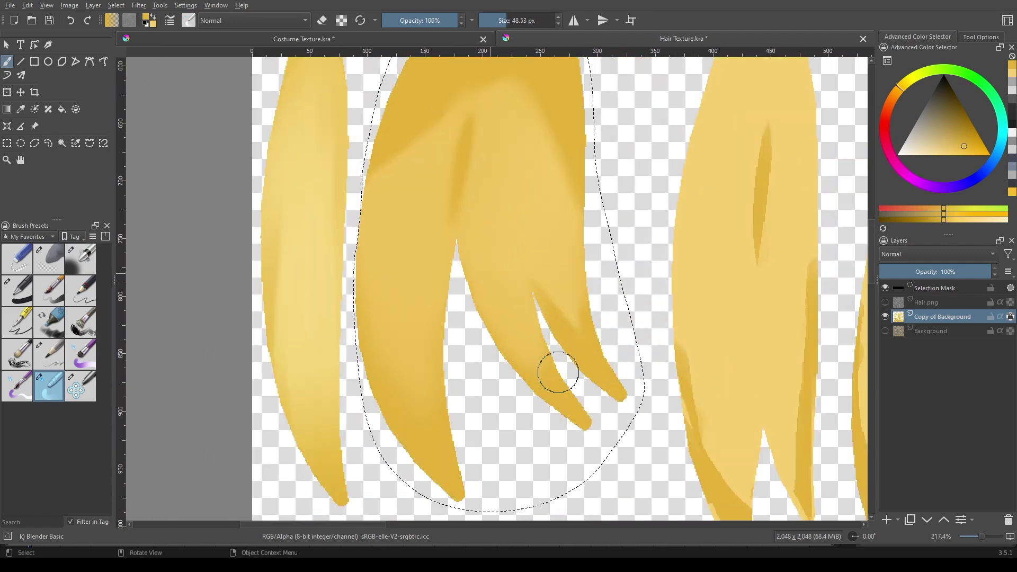
pyautogui.scroll(3, 558, 339)
pyautogui.scroll(-2, 387, 331)
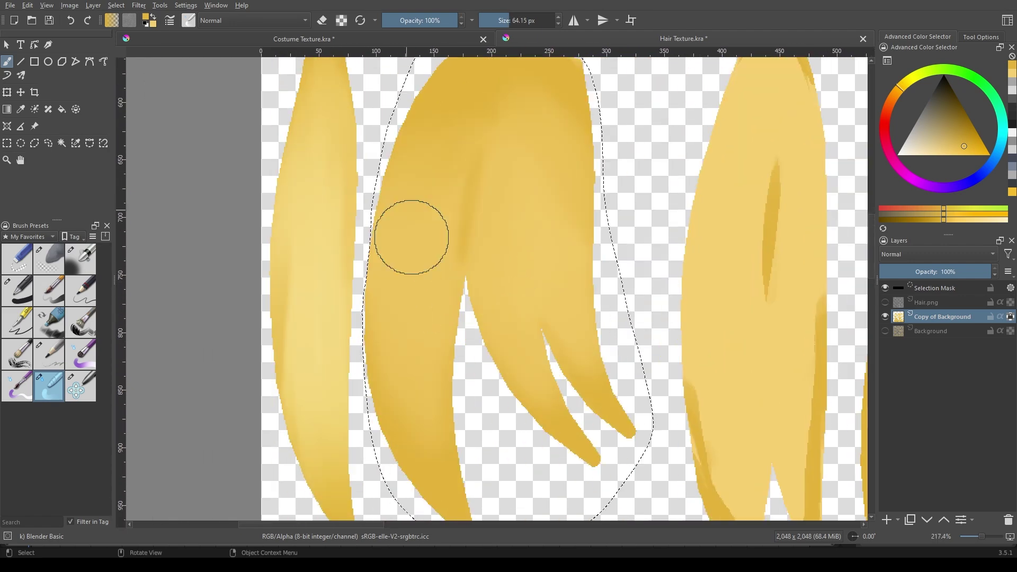
pyautogui.press('/')
pyautogui.scroll(-2, 438, 261)
pyautogui.scroll(1, 455, 315)
pyautogui.scroll(-1, 383, 302)
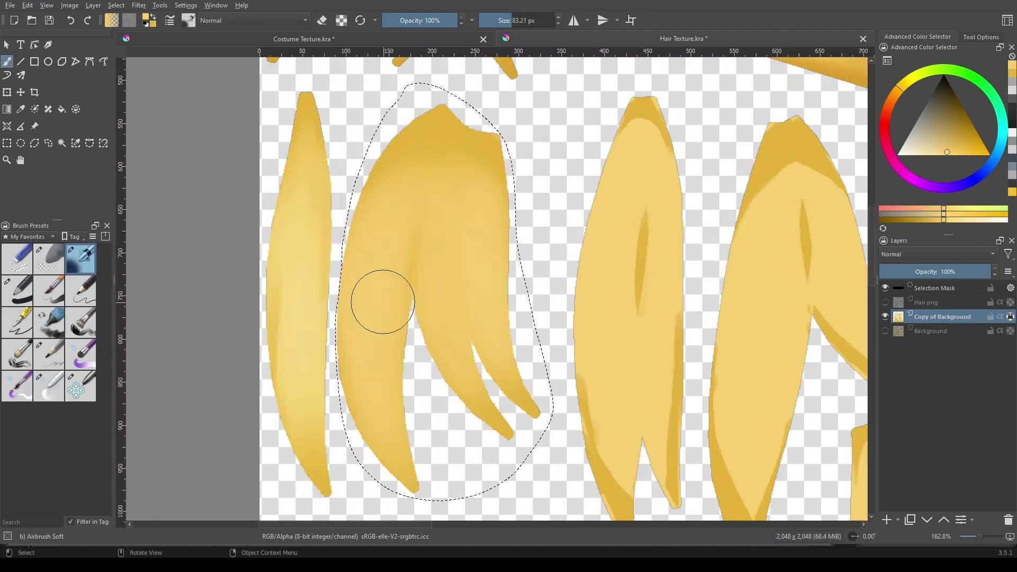
pyautogui.moveTo(373, 339)
pyautogui.mouseDown()
pyautogui.moveTo(483, 302)
pyautogui.moveTo(472, 175)
pyautogui.mouseUp()
# Soften the highlights with the Blender Basic brush, alternating with the Color Dodge airbrush
pyautogui.scroll(2, 471, 211)
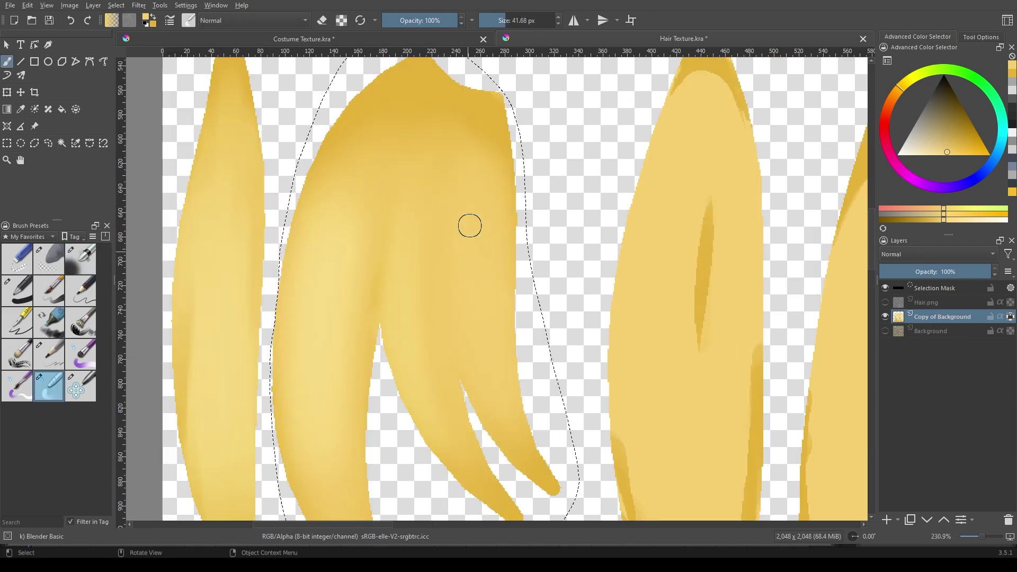
pyautogui.press('/')
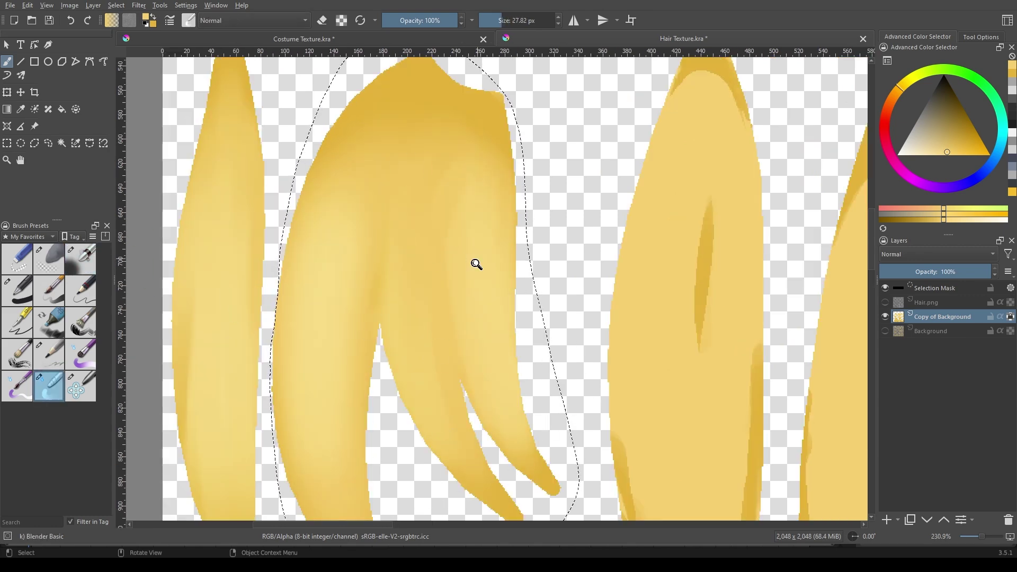
pyautogui.scroll(-1, 476, 264)
pyautogui.hscroll(-1, 410, 163)
pyautogui.scroll(-1, 386, 356)
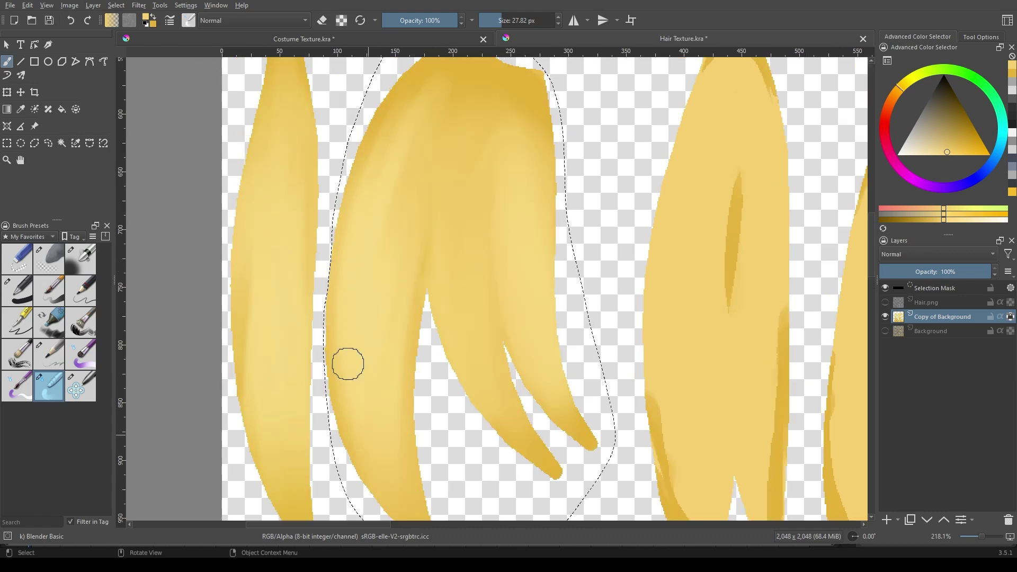
pyautogui.scroll(-2, 388, 286)
pyautogui.scroll(4, 420, 186)
pyautogui.scroll(-2, 469, 167)
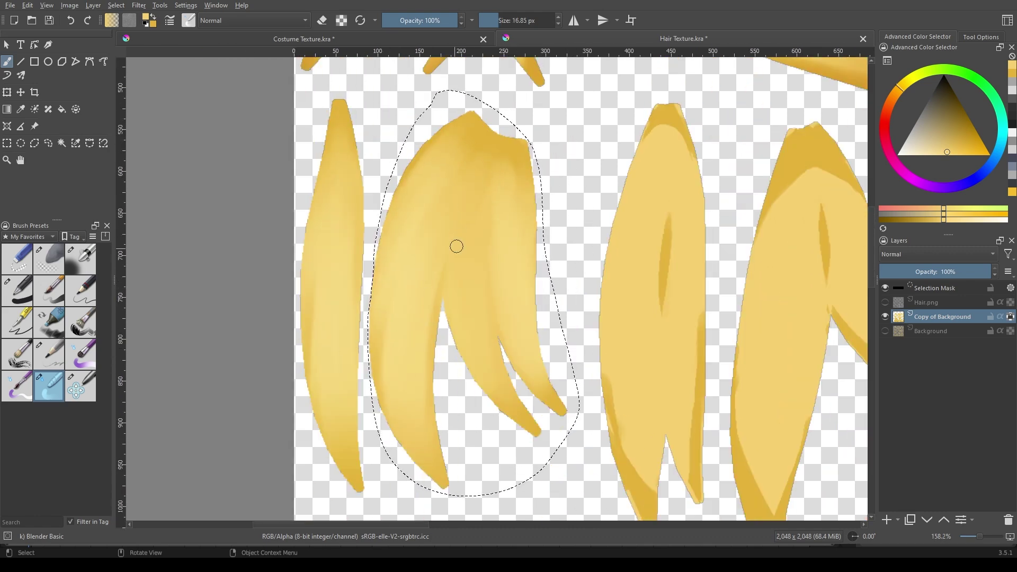
pyautogui.scroll(-1, 388, 275)
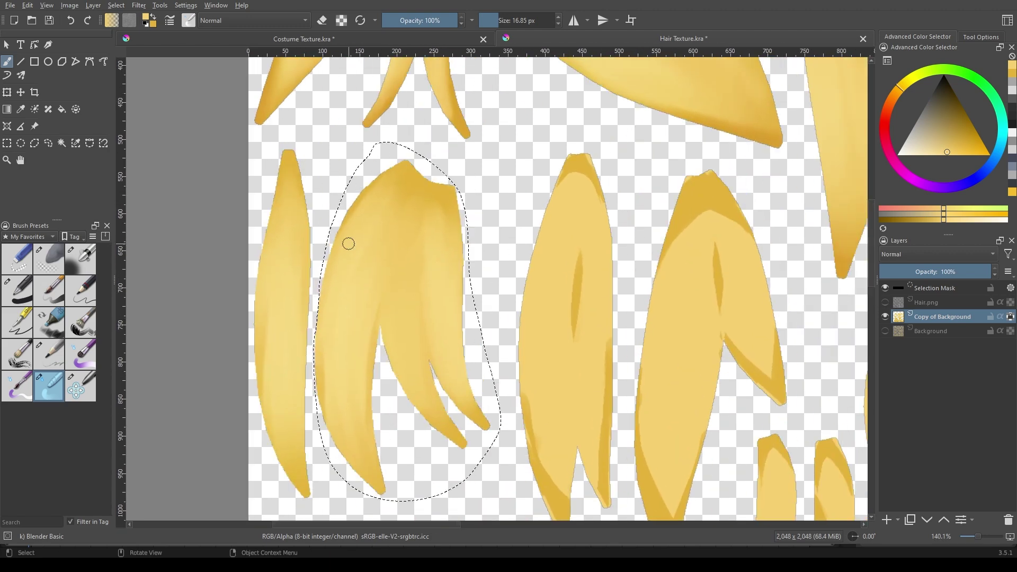
pyautogui.press('/')
pyautogui.scroll(1, 404, 252)
pyautogui.press('/')
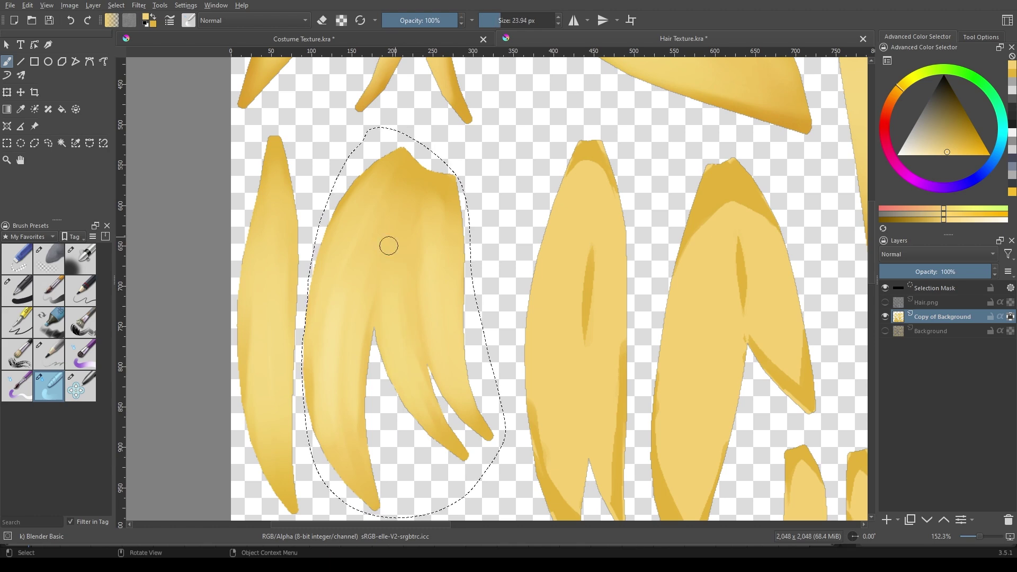
pyautogui.scroll(-3, 473, 331)
# Freehand-select the middle two-tipped strand, redrawing the outline after clearing the old selection
pyautogui.click(48, 143)
pyautogui.hotkey('ctrl', 'shift', 'a')
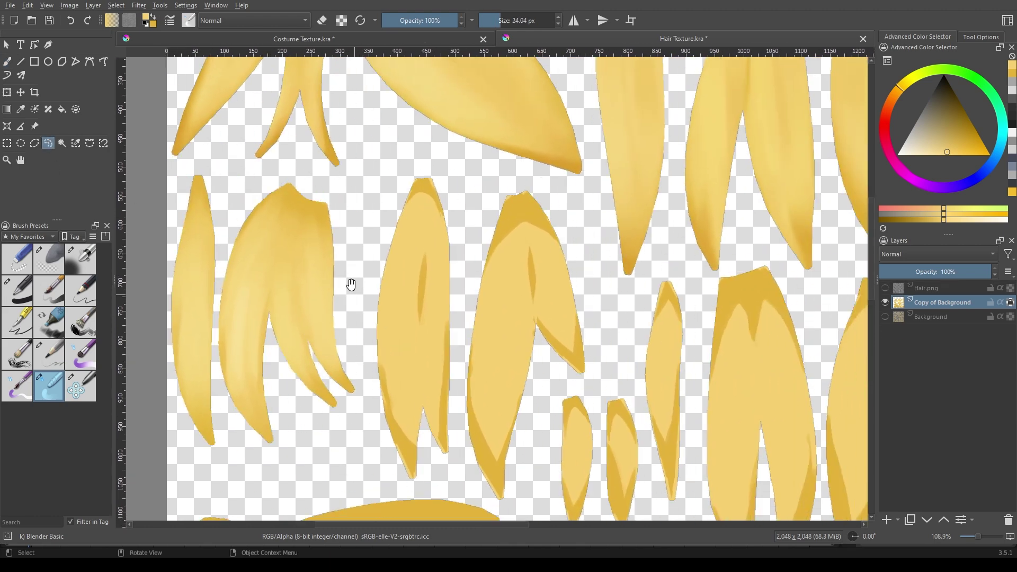
pyautogui.moveTo(402, 146); pyautogui.dragTo(405, 144)
pyautogui.scroll(3, 432, 204)
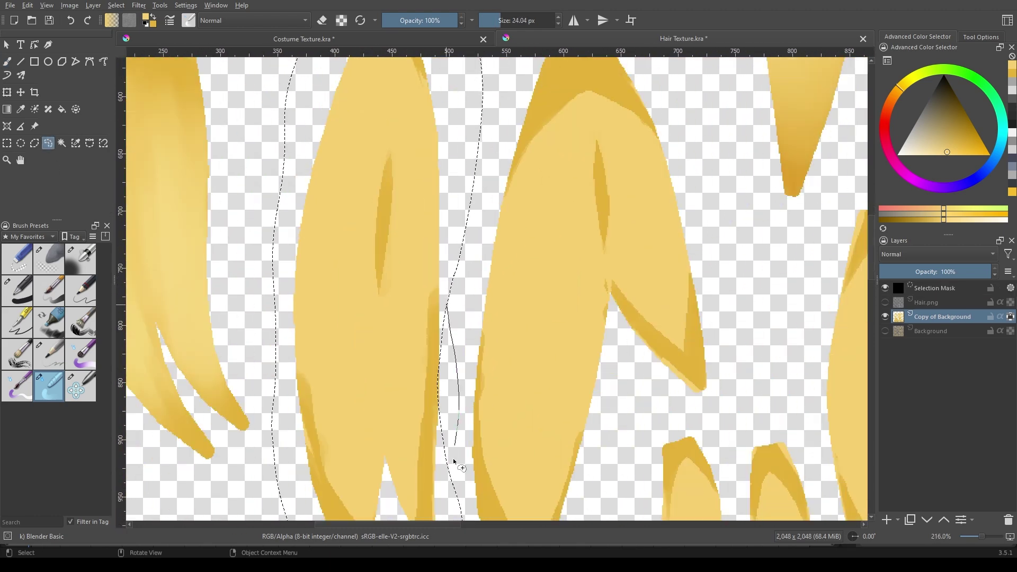
pyautogui.scroll(-1, 450, 300)
pyautogui.scroll(-2, 420, 324)
pyautogui.hotkey('ctrl', 'shift', 'a')
pyautogui.moveTo(373, 81); pyautogui.dragTo(448, 287)
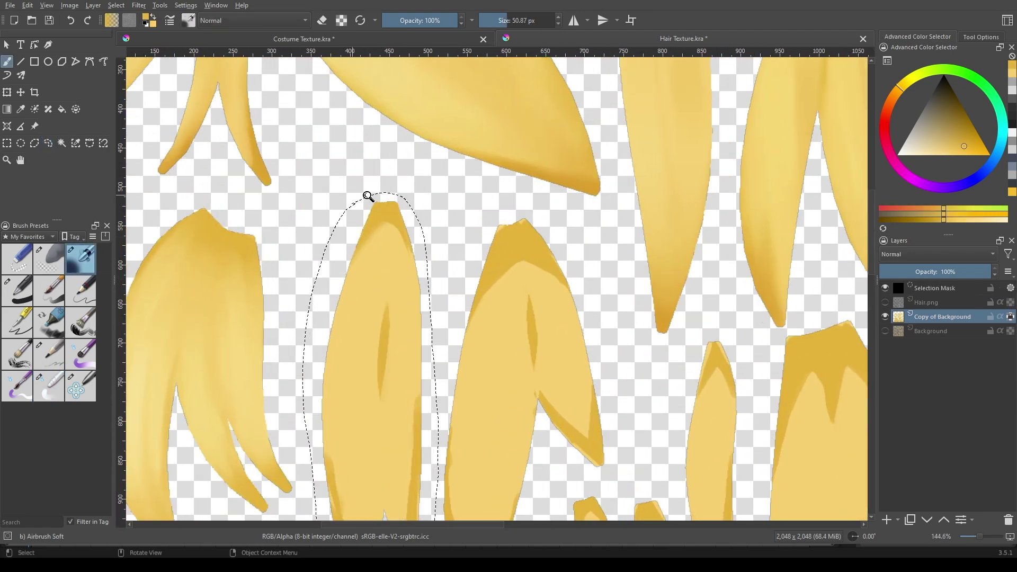
pyautogui.scroll(2, 400, 356)
pyautogui.scroll(1, 469, 155)
# Airbrush darker shading down the strand's centre, using a smaller brush for detail
pyautogui.moveTo(390, 137); pyautogui.dragTo(390, 292)
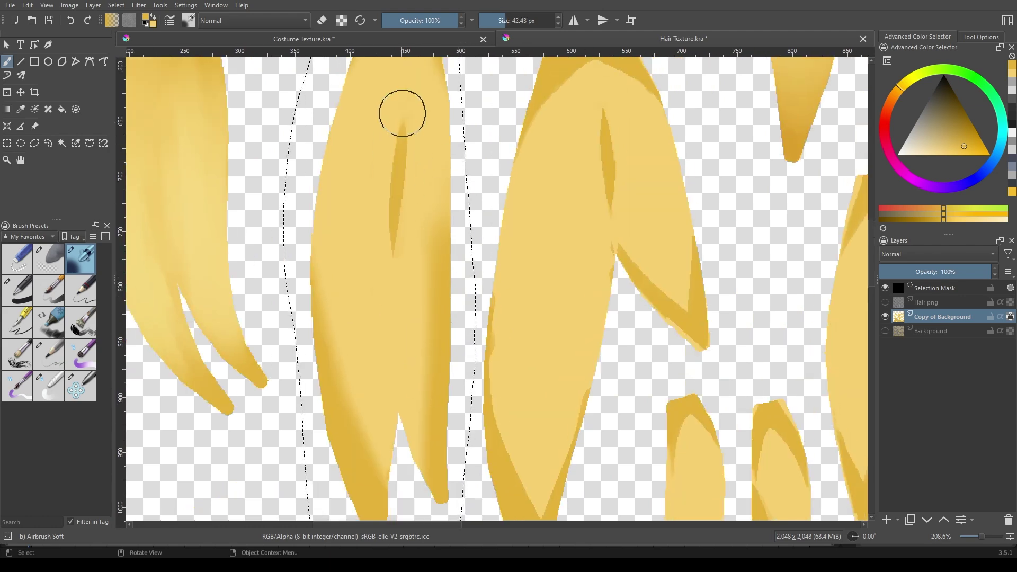
pyautogui.moveTo(392, 95); pyautogui.dragTo(381, 296)
pyautogui.press('[')
pyautogui.moveTo(351, 191); pyautogui.dragTo(347, 200)
pyautogui.scroll(-5, 325, 283)
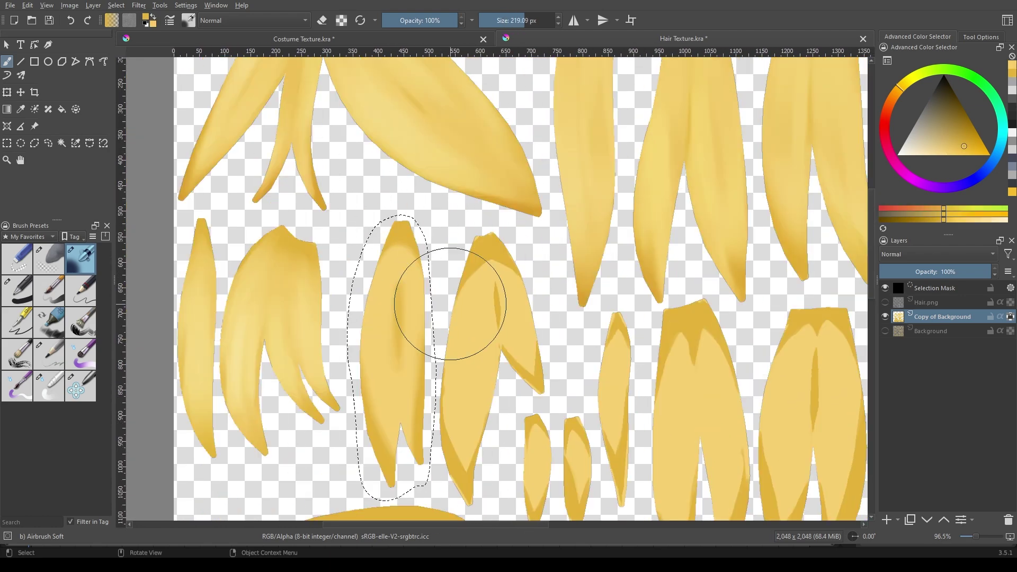
pyautogui.scroll(2, 431, 295)
pyautogui.scroll(1, 411, 207)
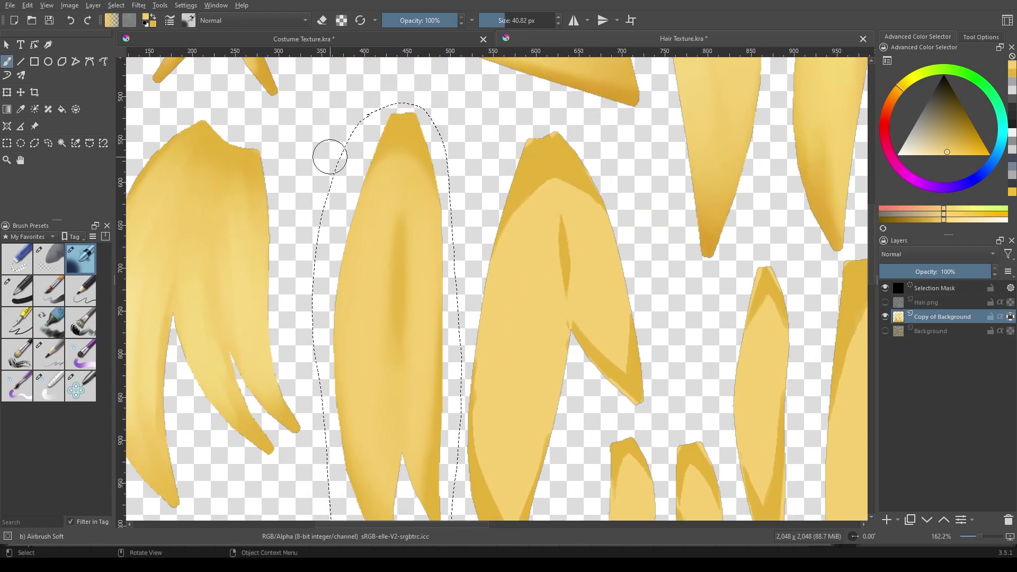
# Blend the dark centre streak smooth with the Blender Basic brush
pyautogui.press('/')
pyautogui.moveTo(383, 158)
pyautogui.mouseDown()
pyautogui.moveTo(383, 296)
pyautogui.moveTo(370, 371)
pyautogui.mouseUp()
pyautogui.moveTo(415, 201); pyautogui.dragTo(409, 252)
pyautogui.press('[')
pyautogui.moveTo(421, 292); pyautogui.dragTo(429, 426)
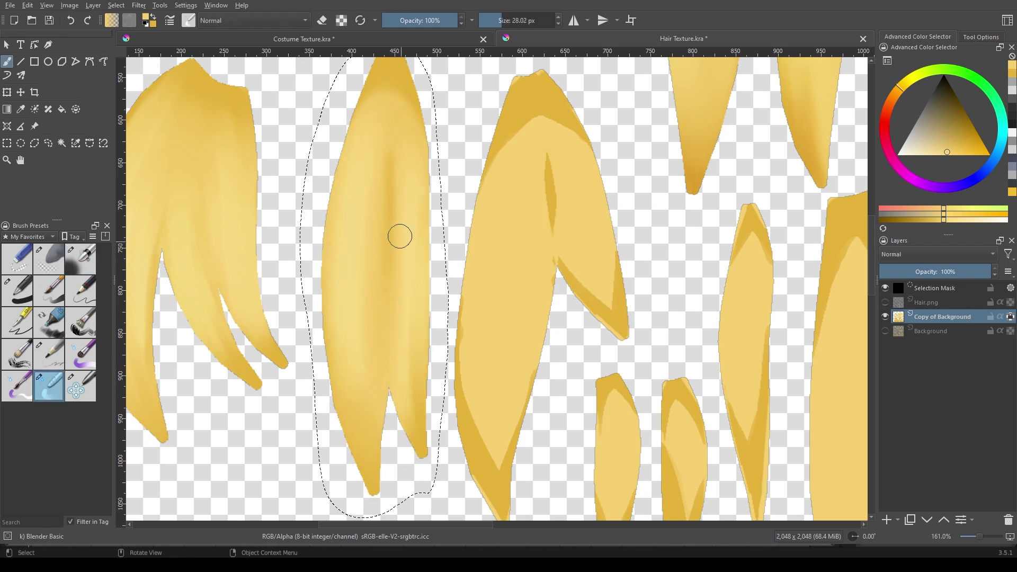
pyautogui.press(']')
pyautogui.scroll(3, 360, 191)
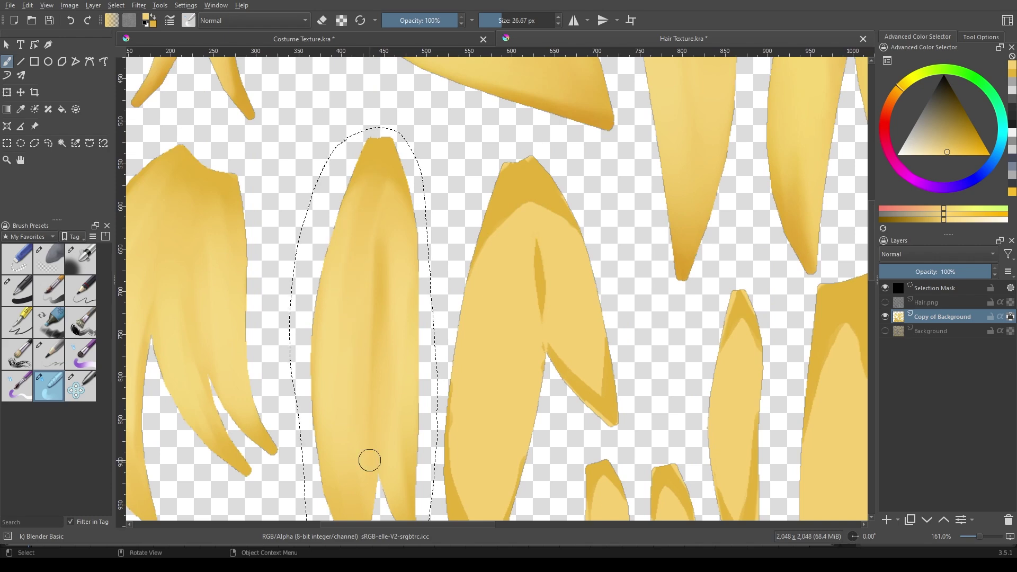
pyautogui.scroll(-2, 336, 216)
pyautogui.scroll(-3, 399, 302)
pyautogui.scroll(2, 387, 341)
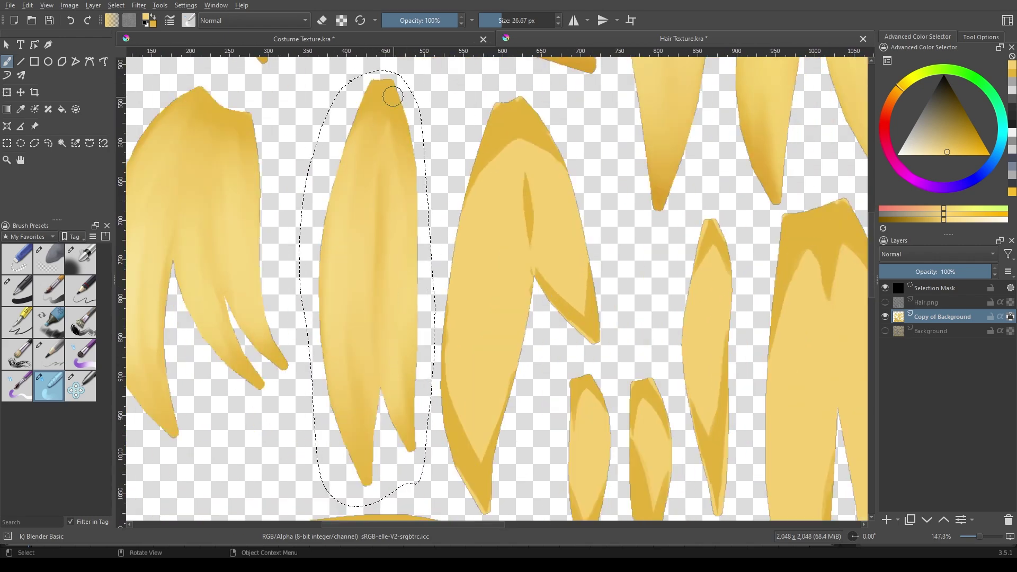
# Switch to the Color Dodge airbrush and deselect the finished strand
pyautogui.press('/')
pyautogui.press('-')
pyautogui.hotkey('ctrl', 'shift', 'a')
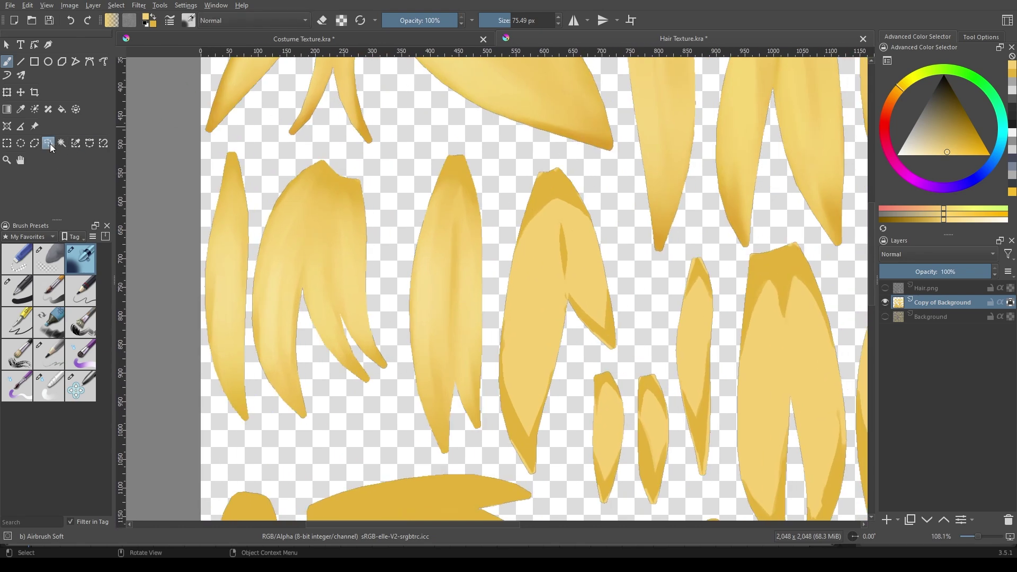
# Lasso the curved strand and lighten its dark centre streak with the airbrush
pyautogui.click(48, 143)
pyautogui.moveTo(383, 118); pyautogui.dragTo(360, 181)
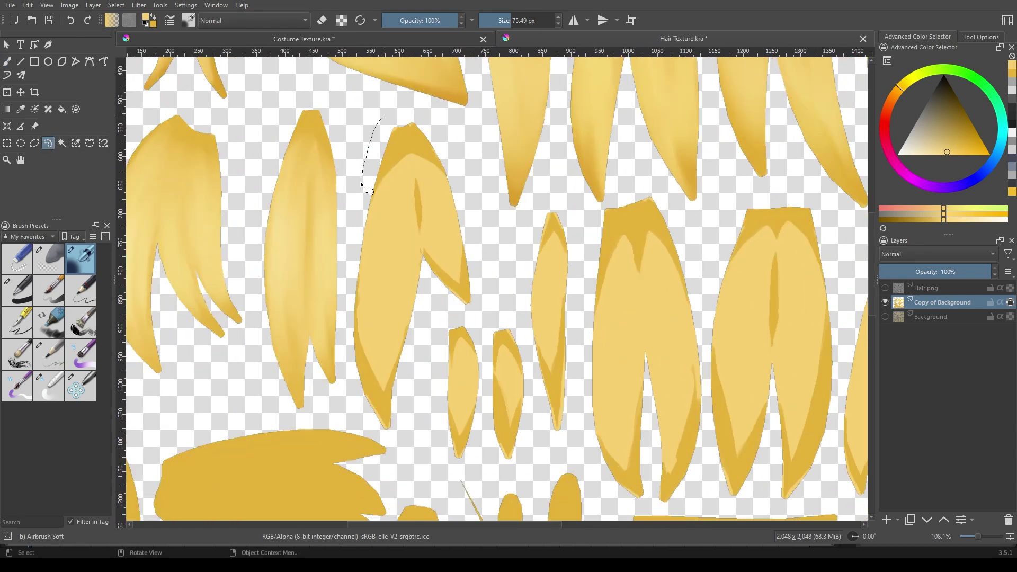
pyautogui.moveTo(440, 310); pyautogui.dragTo(440, 314)
pyautogui.press('b')
pyautogui.scroll(5, 386, 136)
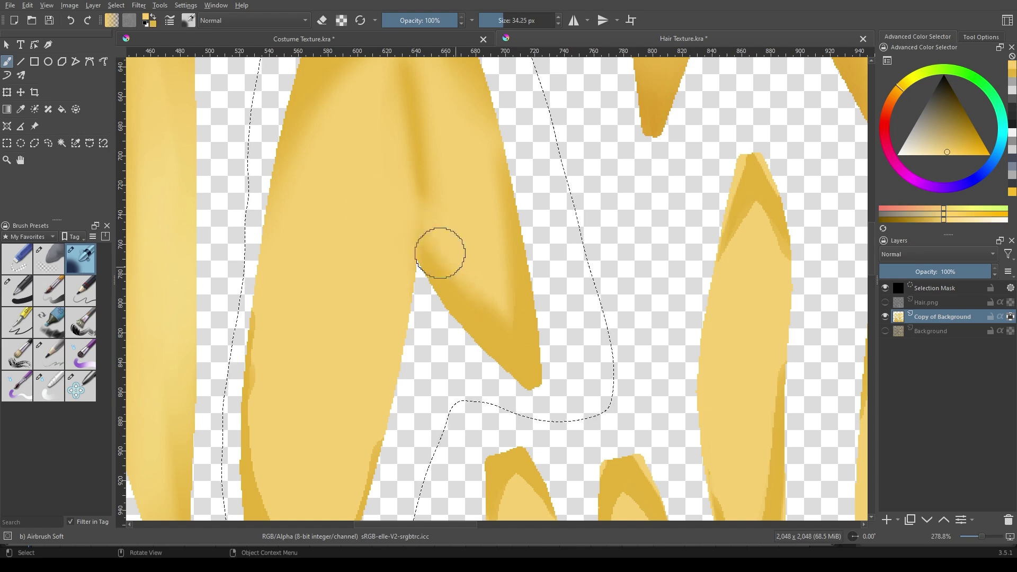
pyautogui.moveTo(438, 247); pyautogui.dragTo(430, 187)
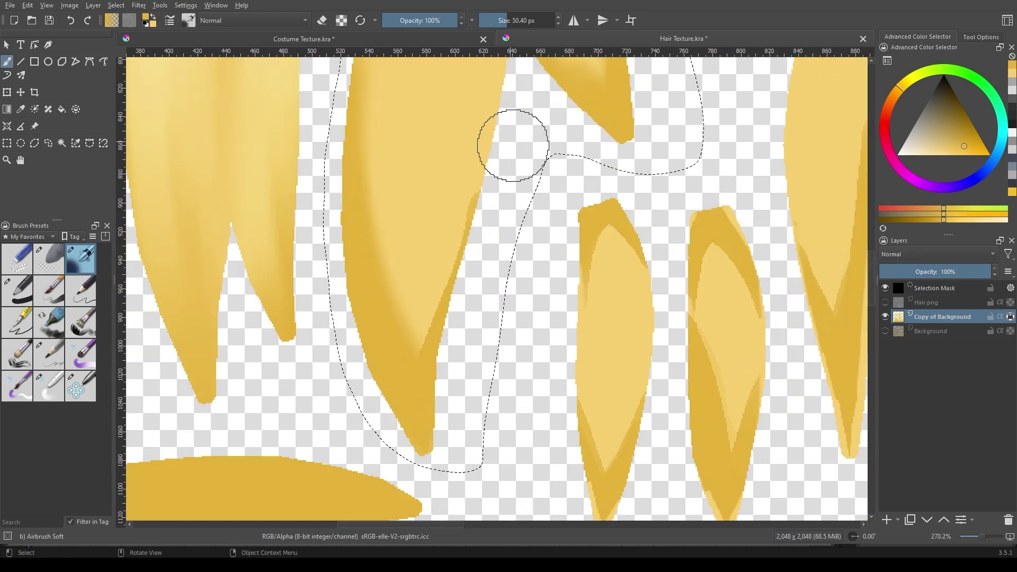
pyautogui.moveTo(512, 141); pyautogui.dragTo(513, 376)
pyautogui.scroll(-3, 402, 320)
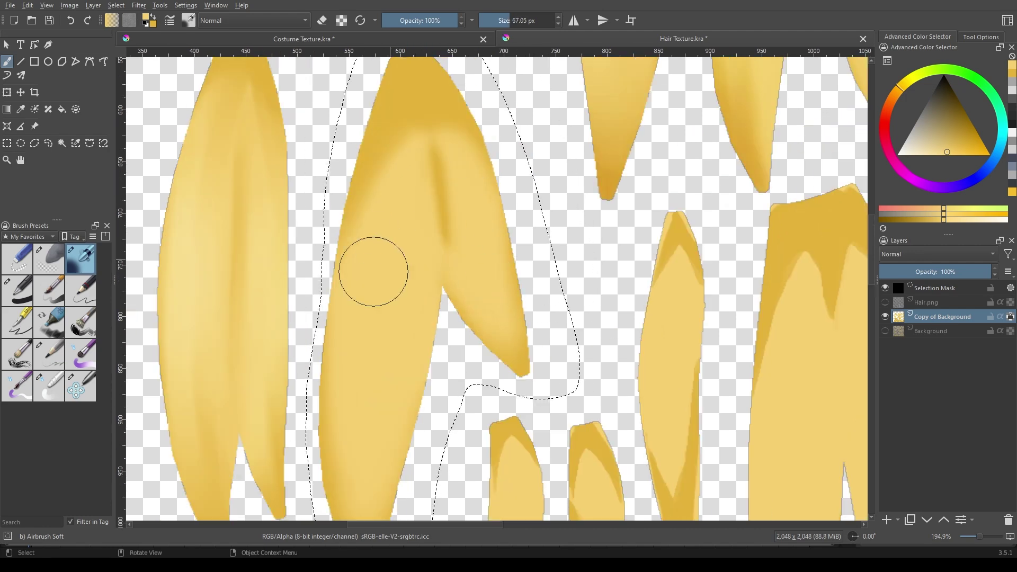
# Paint soft shading with a smaller brush and sampled darker yellow, then add dodge highlights
pyautogui.moveTo(364, 254); pyautogui.dragTo(454, 352)
pyautogui.scroll(-3, 453, 364)
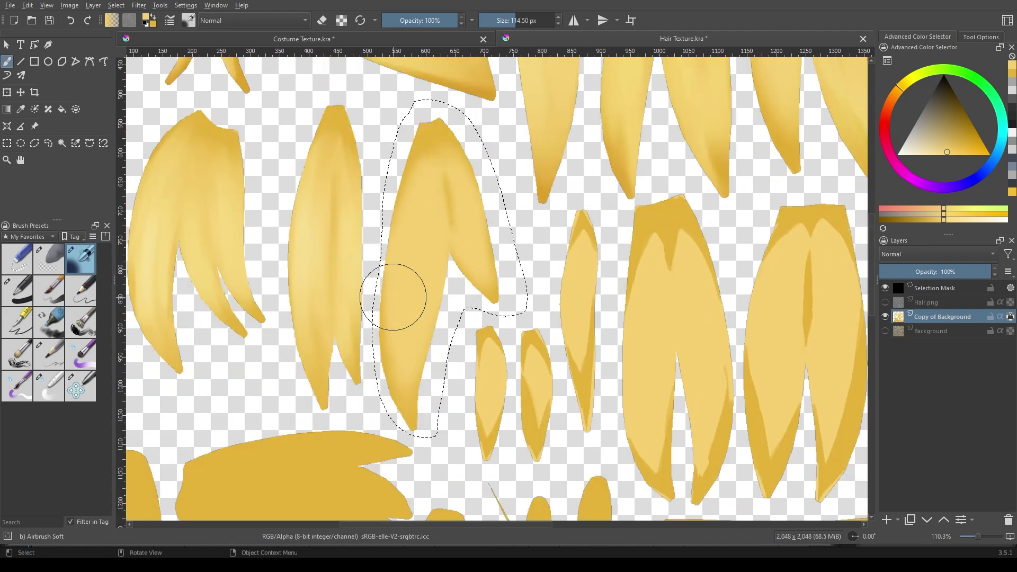
pyautogui.moveTo(409, 450); pyautogui.dragTo(380, 392)
pyautogui.keyDown('ctrl'); pyautogui.click(380, 392); pyautogui.keyUp('ctrl')
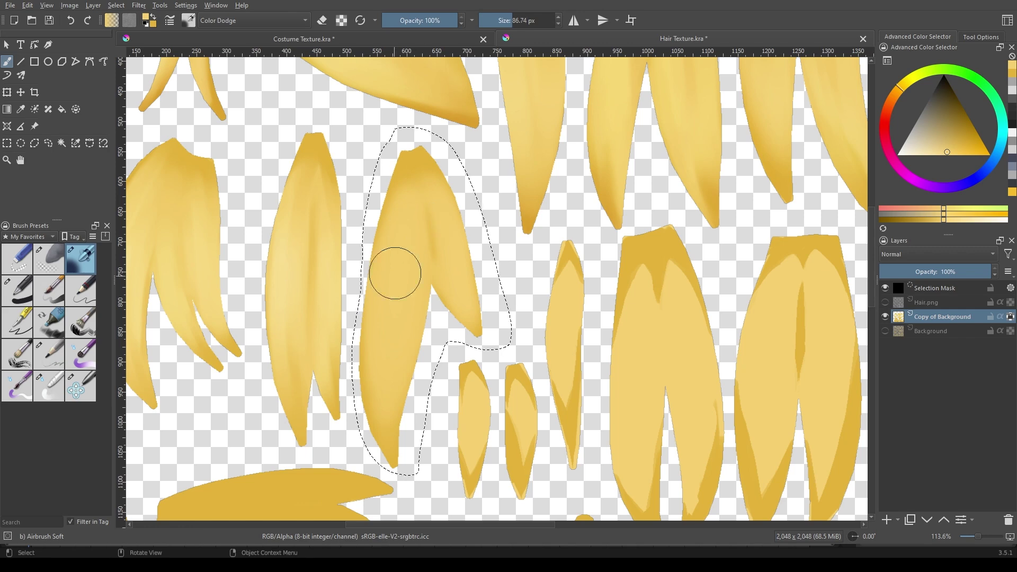
pyautogui.moveTo(395, 273)
pyautogui.mouseDown()
pyautogui.moveTo(431, 226)
pyautogui.moveTo(459, 306)
pyautogui.mouseUp()
# Blend the strand's shading and highlights smooth with the Blender Basic brush
pyautogui.press('/')
pyautogui.scroll(2, 476, 256)
pyautogui.scroll(1, 477, 256)
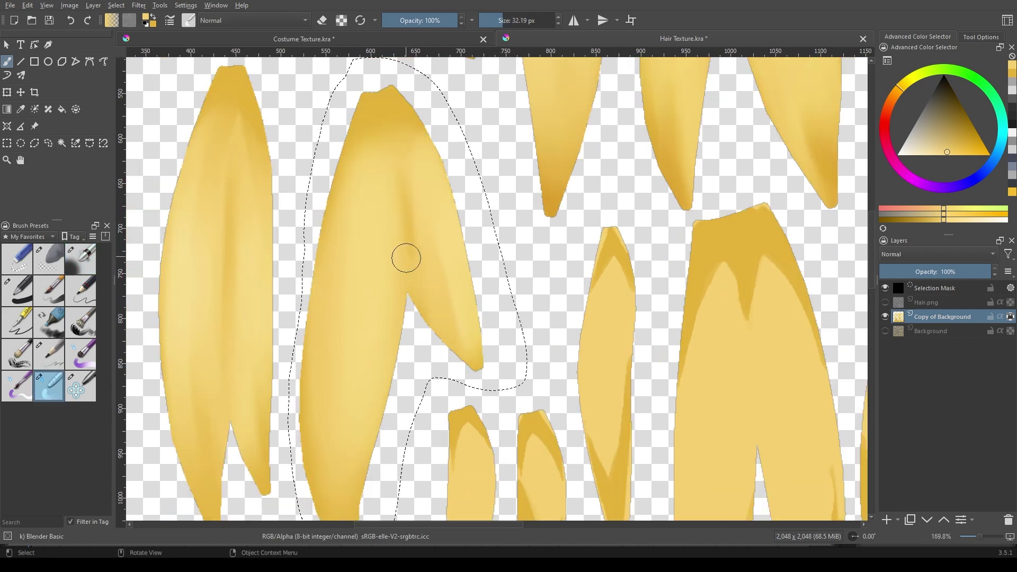
pyautogui.hscroll(-2, 366, 285)
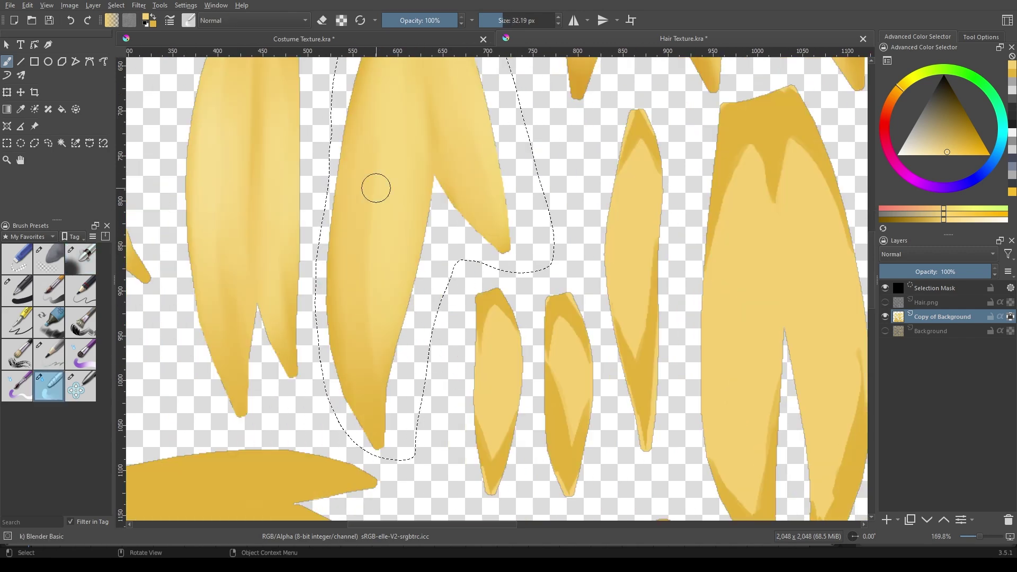
pyautogui.scroll(-1, 375, 186)
pyautogui.press(']')
pyautogui.scroll(-4, 371, 280)
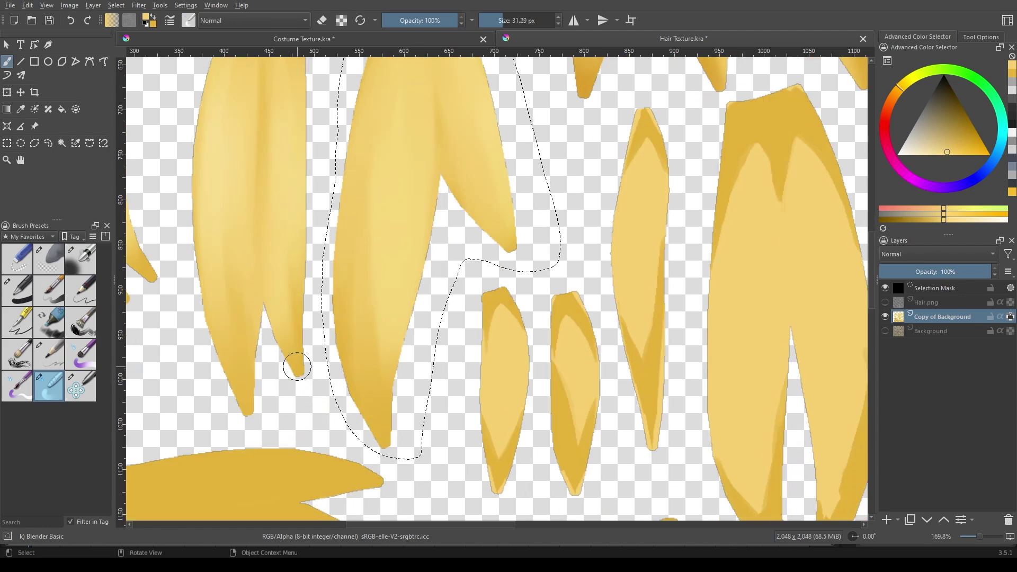
pyautogui.scroll(2, 404, 109)
pyautogui.scroll(-4, 424, 212)
pyautogui.scroll(3, 411, 187)
# Alternate Color Dodge and blending touches, then deselect the finished strand
pyautogui.press('/')
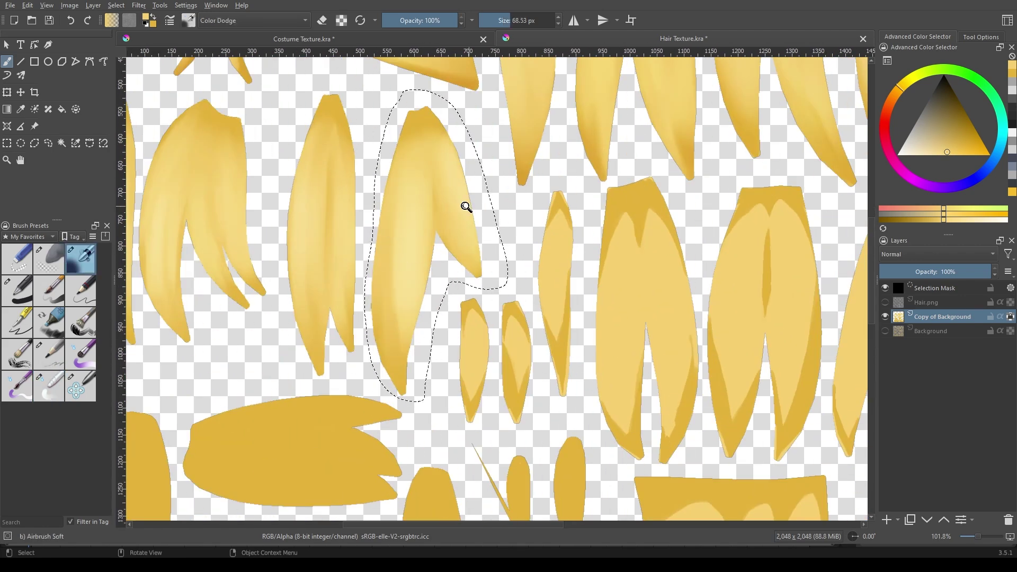
pyautogui.scroll(2, 466, 206)
pyautogui.scroll(-2, 313, 396)
pyautogui.press('/')
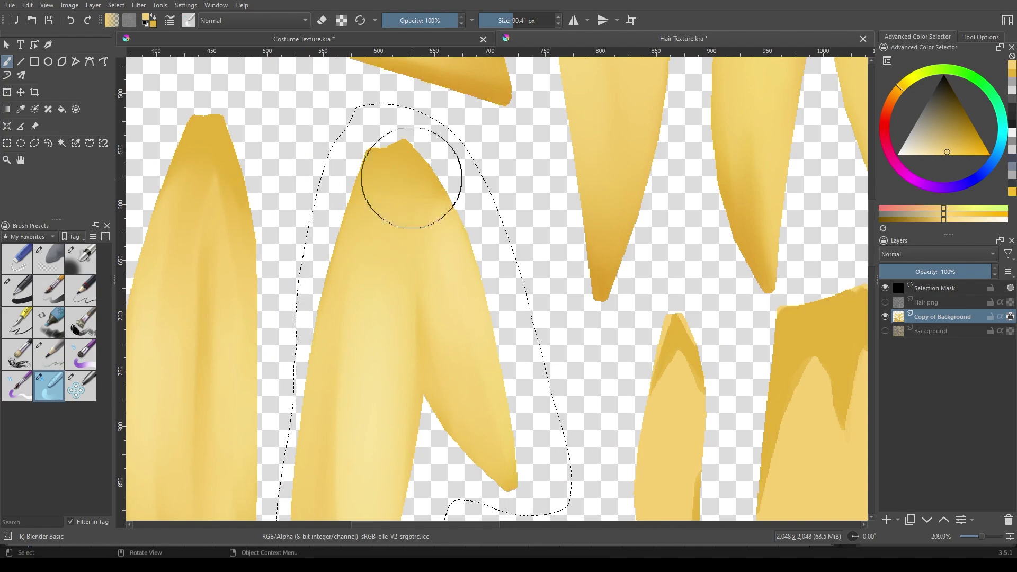
pyautogui.scroll(-3, 542, 281)
pyautogui.hotkey('ctrl', 'shift', 'a')
pyautogui.scroll(-3, 321, 359)
pyautogui.scroll(7, 321, 360)
pyautogui.press('/')
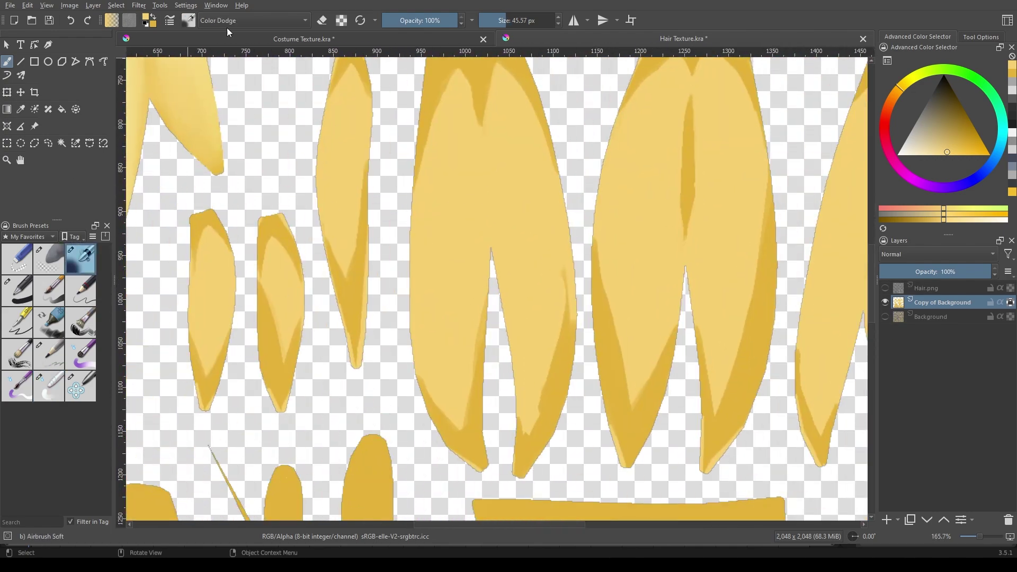
pyautogui.scroll(-1, 313, 115)
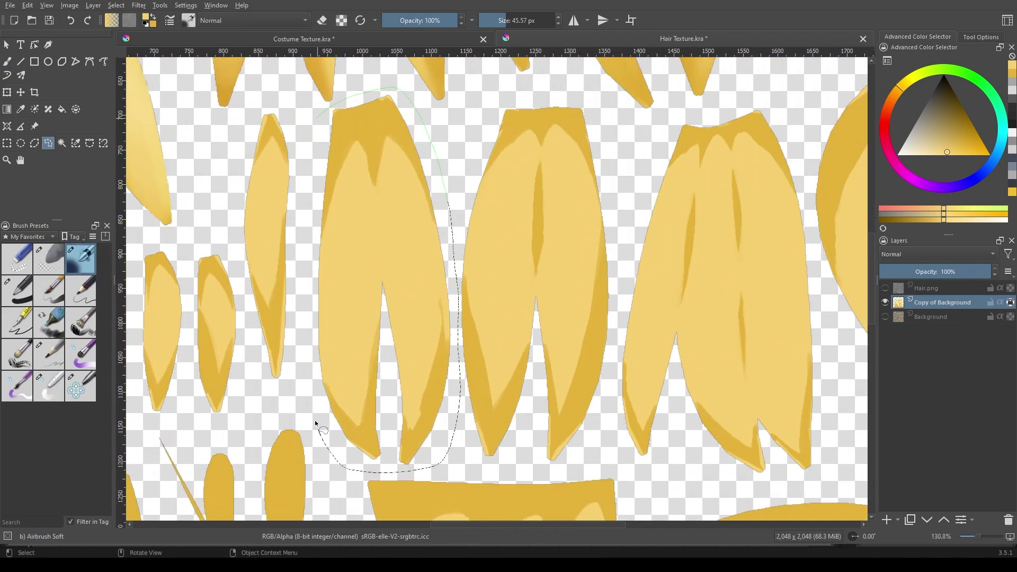
# Lasso the next two-pronged strand and airbrush darker gold shading inside it
pyautogui.moveTo(315, 424); pyautogui.dragTo(317, 118)
pyautogui.press('b')
pyautogui.scroll(3, 352, 256)
pyautogui.moveTo(352, 193)
pyautogui.mouseDown()
pyautogui.moveTo(376, 177)
pyautogui.moveTo(445, 237)
pyautogui.mouseUp()
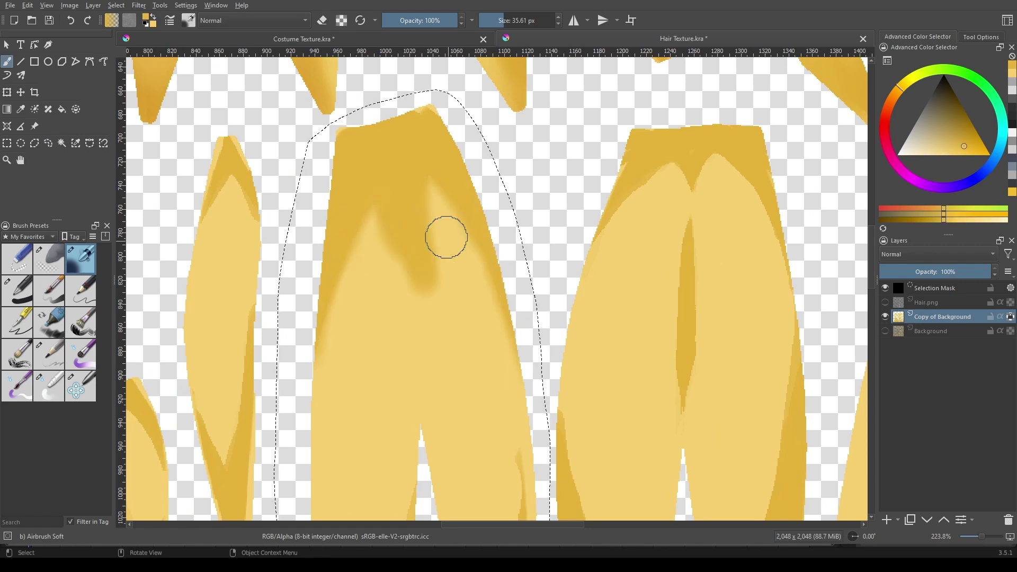
pyautogui.scroll(-5, 432, 318)
pyautogui.press('[')
pyautogui.moveTo(495, 84)
pyautogui.mouseDown()
pyautogui.moveTo(450, 425)
pyautogui.moveTo(316, 360)
pyautogui.mouseUp()
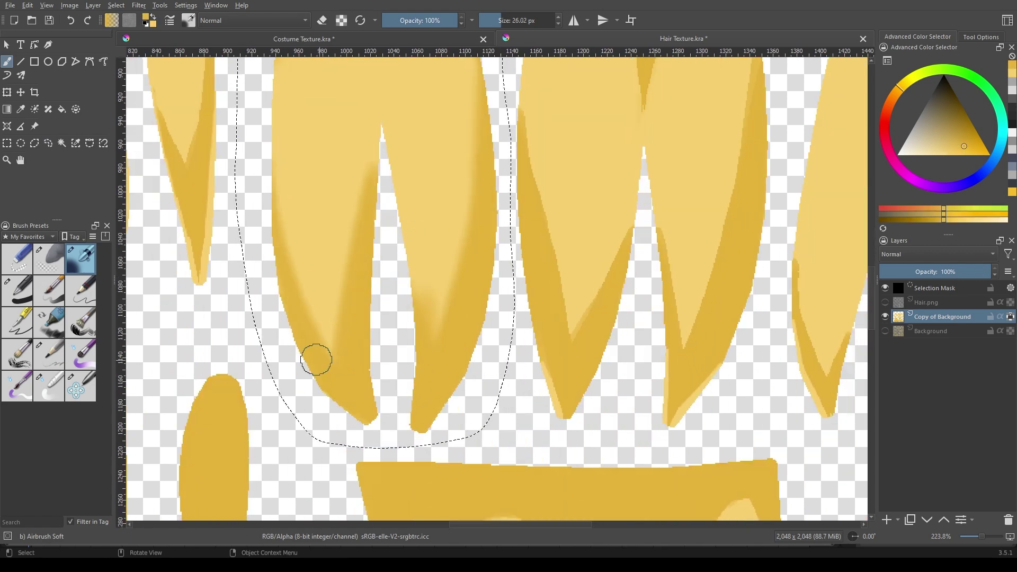
pyautogui.scroll(-3, 410, 229)
# Blend the shading with the Blender Basic brush, adjusting the brush size
pyautogui.press('/')
pyautogui.scroll(3, 261, 325)
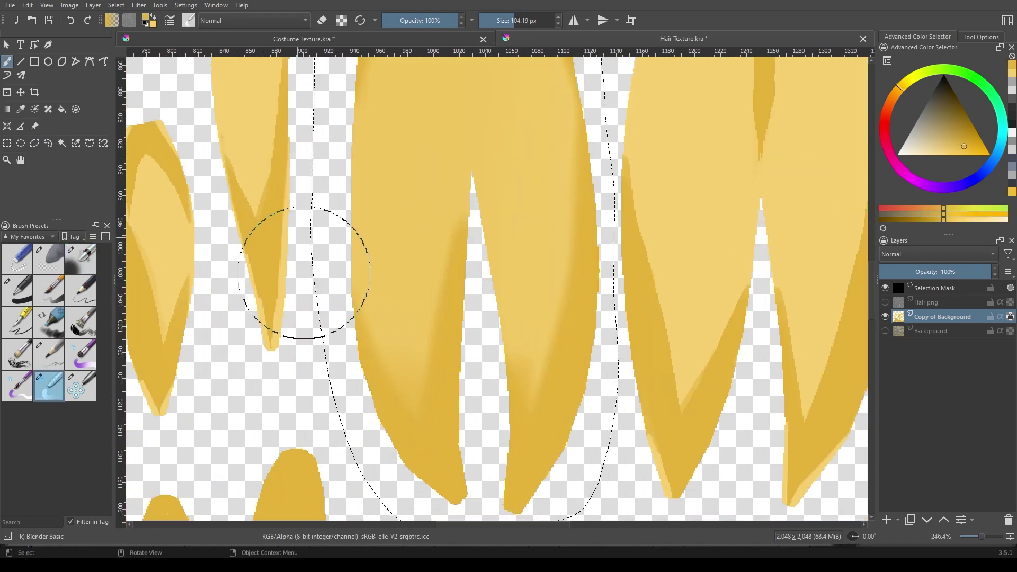
pyautogui.press('[')
pyautogui.press('[')
pyautogui.scroll(-2, 524, 318)
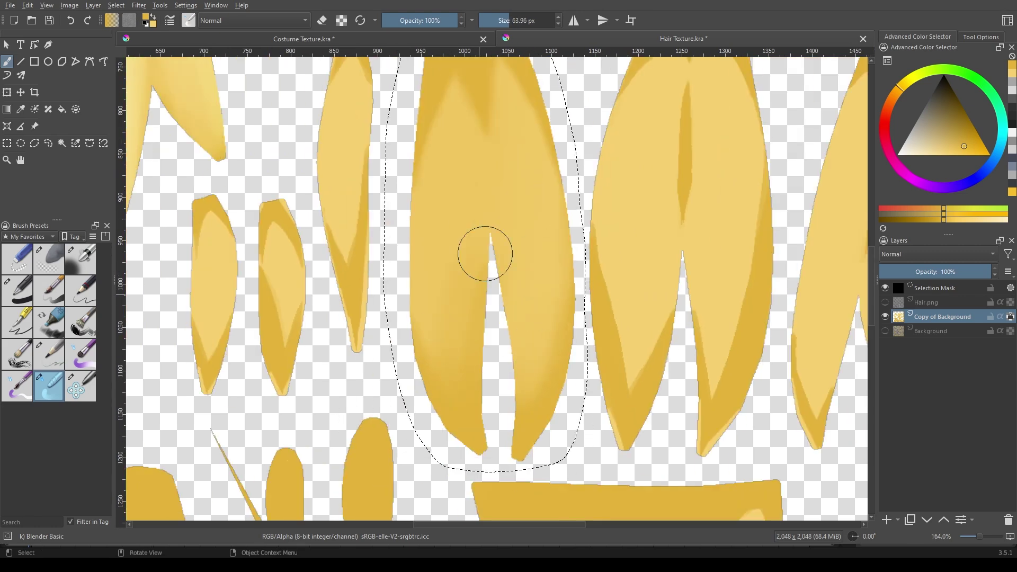
pyautogui.scroll(3, 485, 253)
pyautogui.press(']')
pyautogui.scroll(-4, 556, 302)
pyautogui.scroll(2, 538, 300)
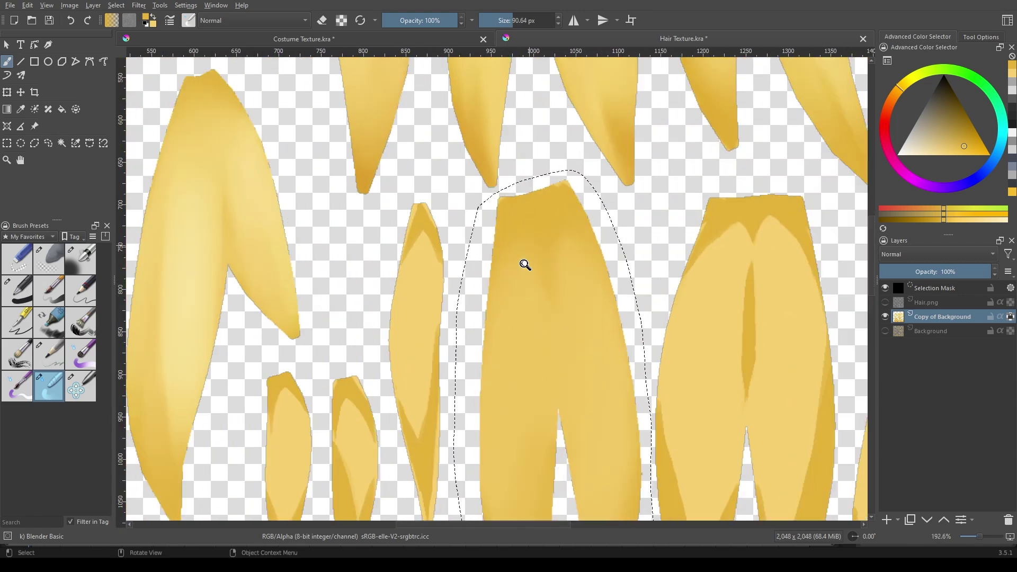
pyautogui.scroll(-2, 363, 181)
# Add Color Dodge highlights down the central strand, blend them, and deselect
pyautogui.press('/')
pyautogui.moveTo(450, 159); pyautogui.dragTo(503, 444)
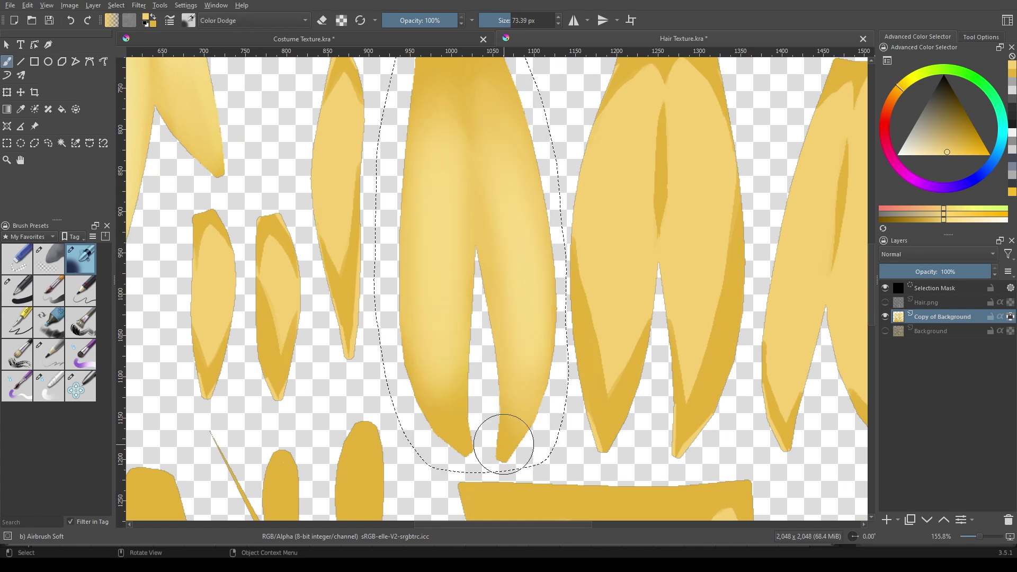
pyautogui.press('/')
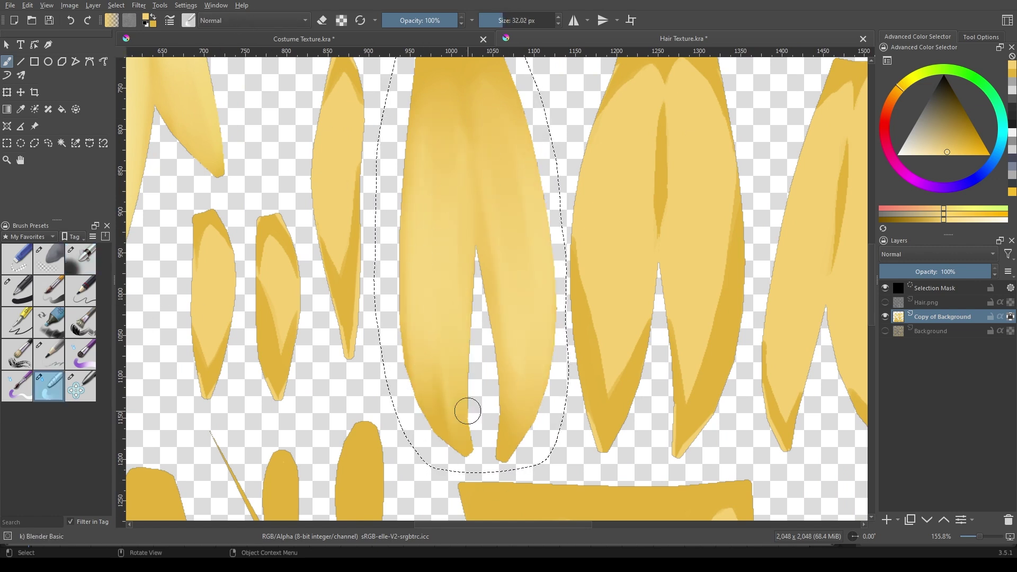
pyautogui.press('/')
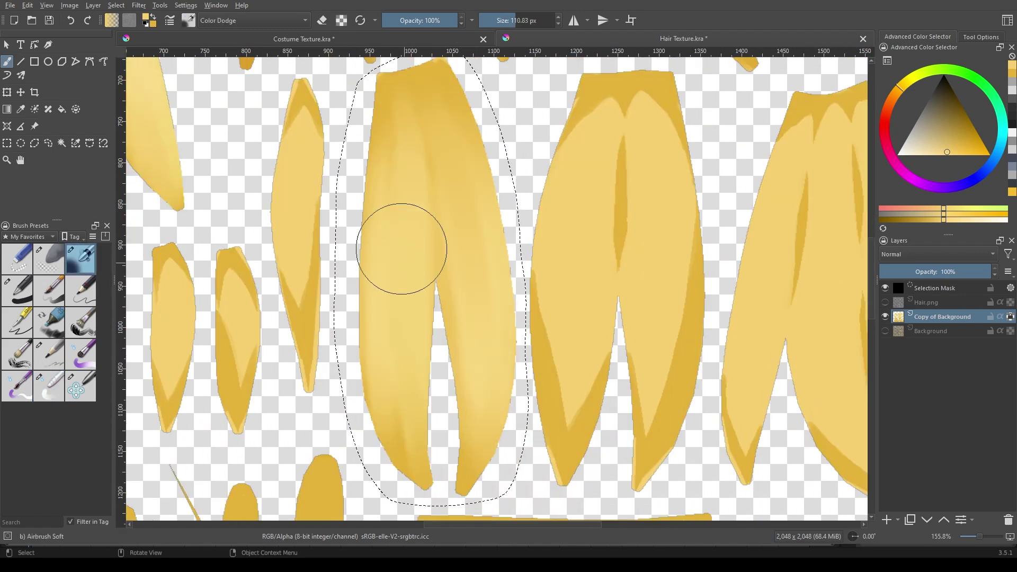
pyautogui.scroll(-2, 545, 192)
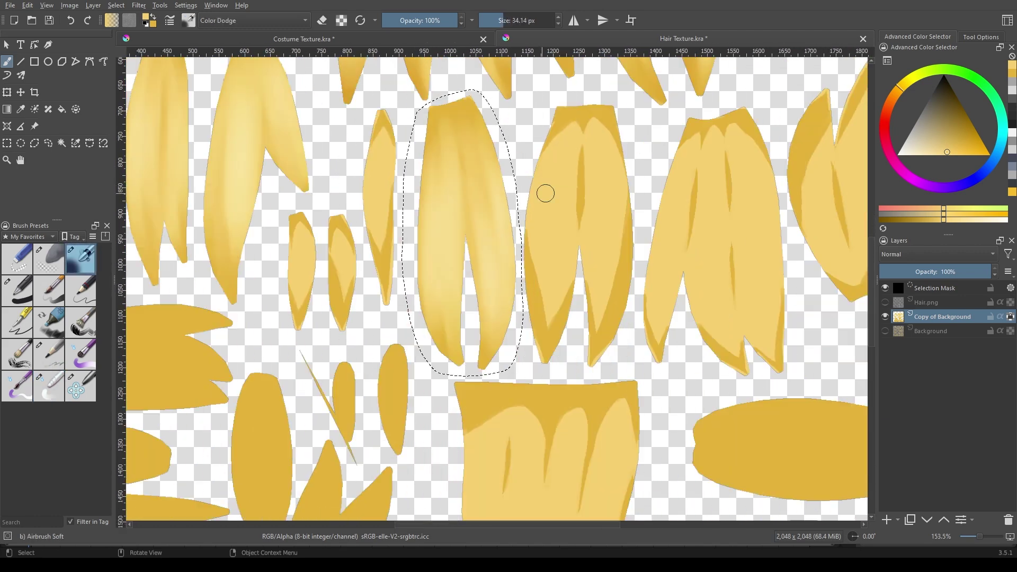
pyautogui.hotkey('ctrl', 'shift', 'a')
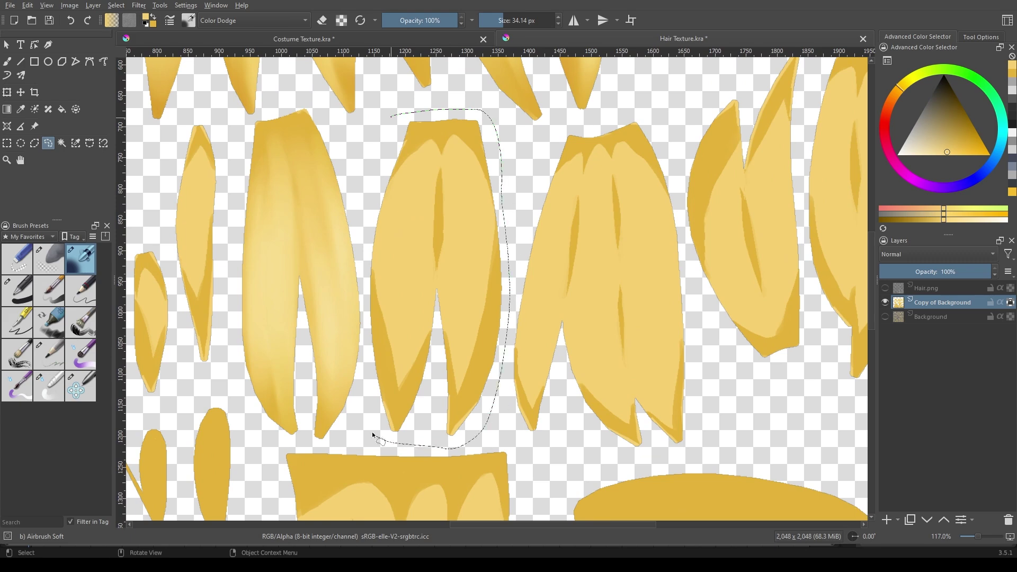
# Lasso the next two-pronged strand and paint shading across it in sampled darker golds
pyautogui.moveTo(373, 434); pyautogui.dragTo(389, 118)
pyautogui.press('b')
pyautogui.scroll(3, 237, 93)
pyautogui.keyDown('ctrl'); pyautogui.click(425, 206); pyautogui.keyUp('ctrl')
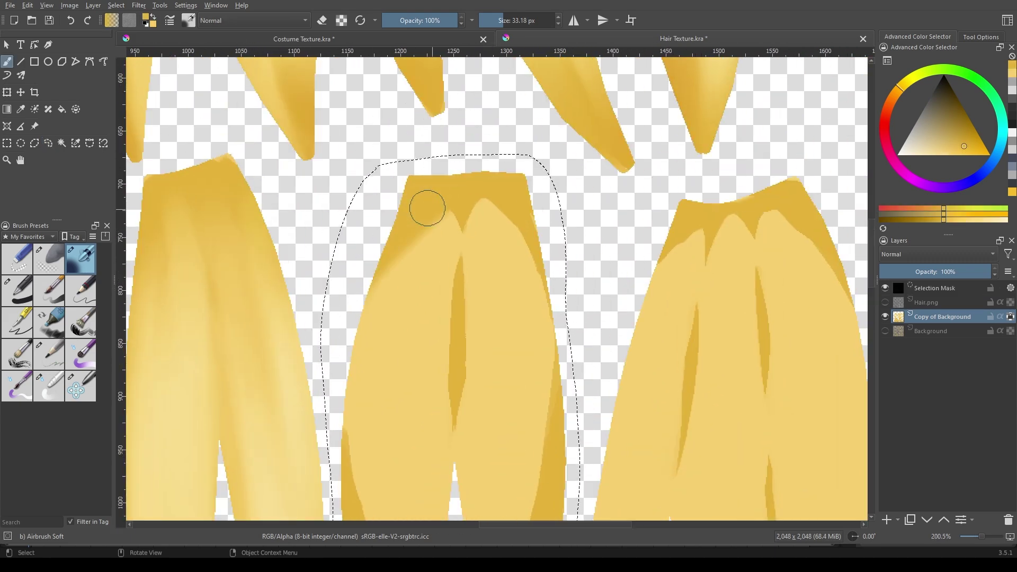
pyautogui.scroll(-2, 552, 225)
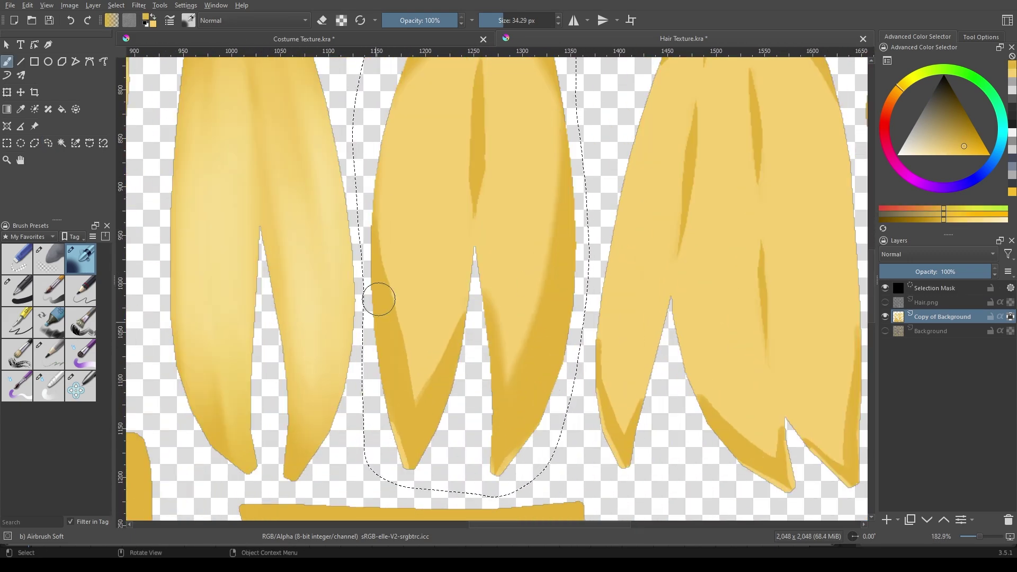
pyautogui.scroll(2, 391, 320)
pyautogui.keyDown('ctrl'); pyautogui.click(503, 336); pyautogui.keyUp('ctrl')
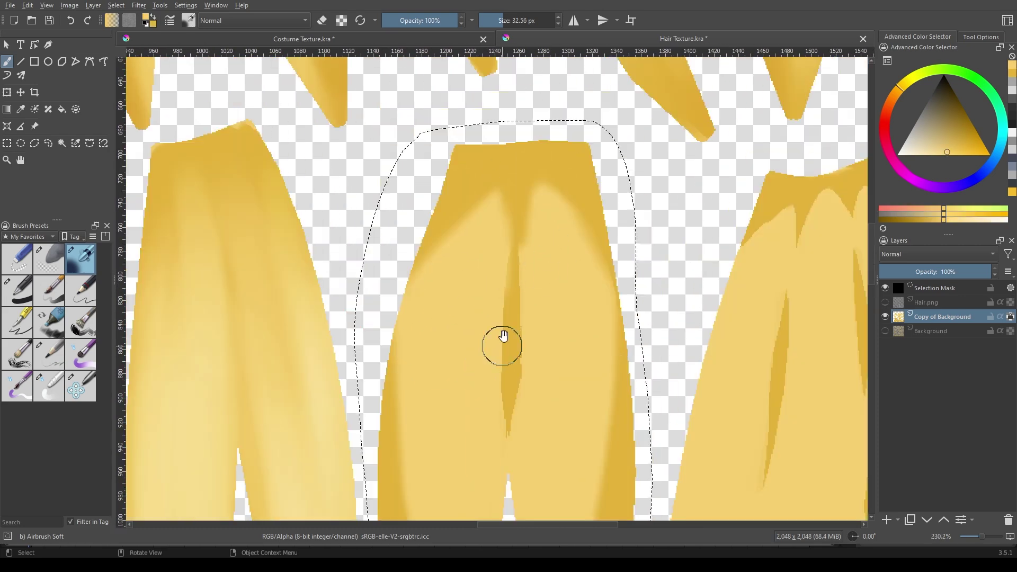
pyautogui.moveTo(503, 337); pyautogui.dragTo(510, 182)
pyautogui.keyDown('ctrl'); pyautogui.click(483, 163); pyautogui.keyUp('ctrl')
pyautogui.scroll(-3, 585, 211)
pyautogui.moveTo(456, 308); pyautogui.dragTo(524, 307)
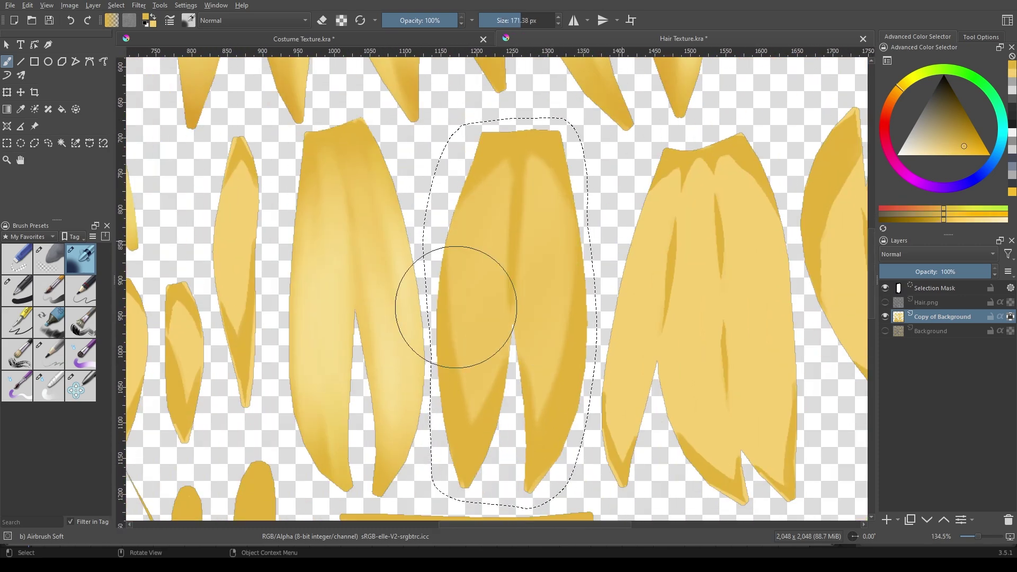
# Blend the shading, then airbrush a highlight down the middle of the strand
pyautogui.press('/')
pyautogui.scroll(2, 521, 408)
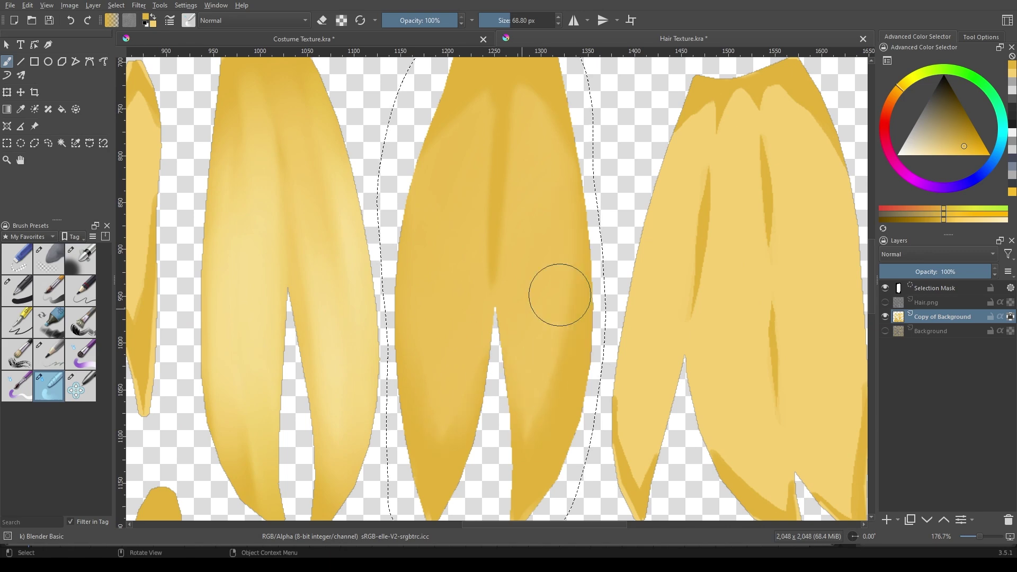
pyautogui.scroll(3, 443, 371)
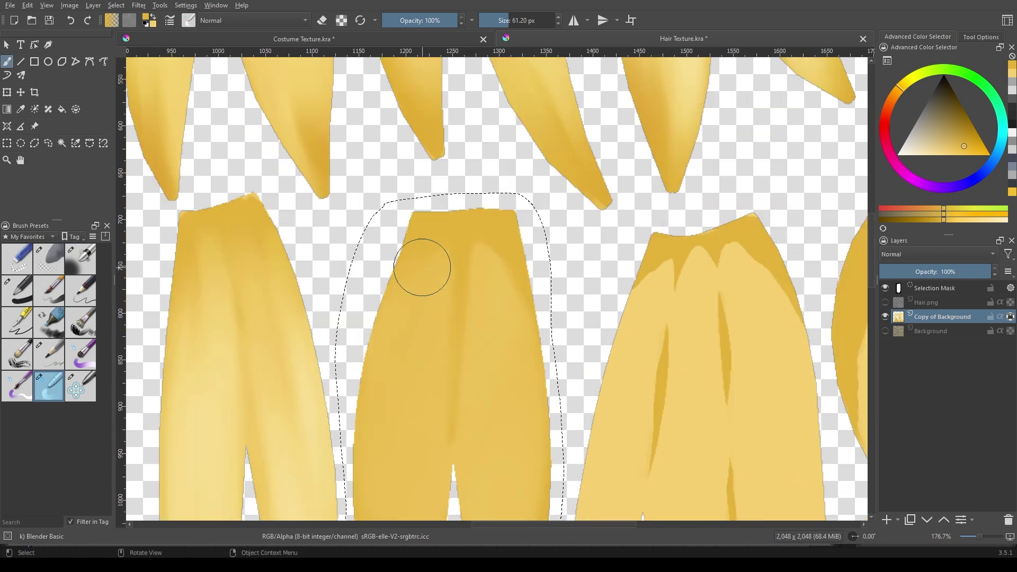
pyautogui.scroll(-2, 438, 450)
pyautogui.press('/')
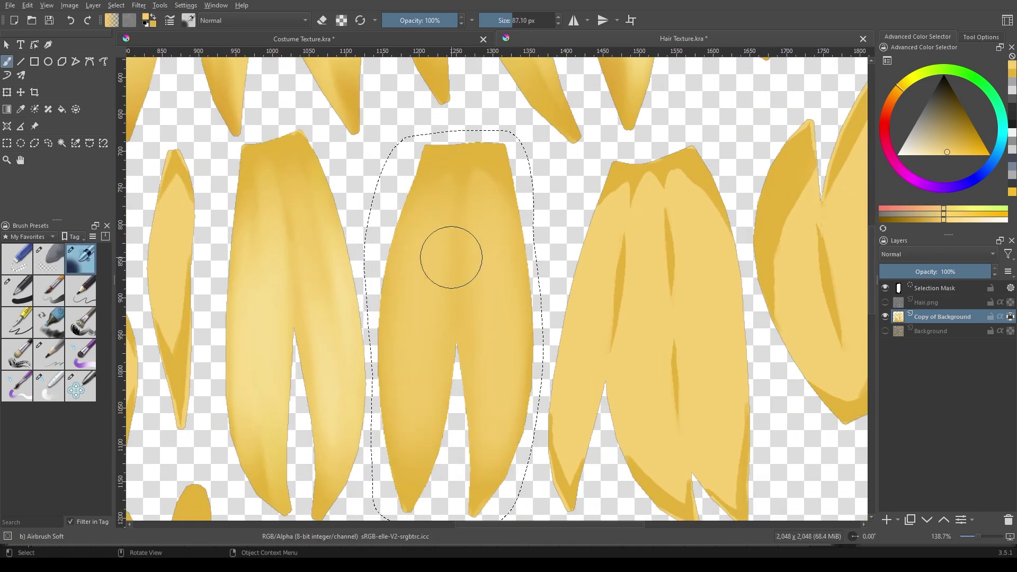
pyautogui.moveTo(399, 249); pyautogui.dragTo(421, 413)
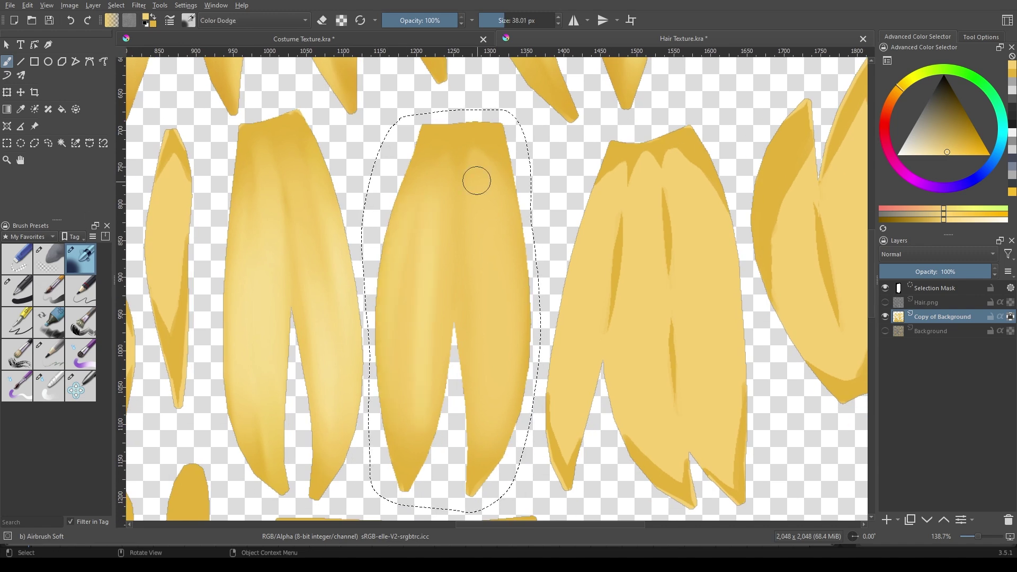
# Smooth the highlight with the blending brush and release the selection
pyautogui.click(60, 377)
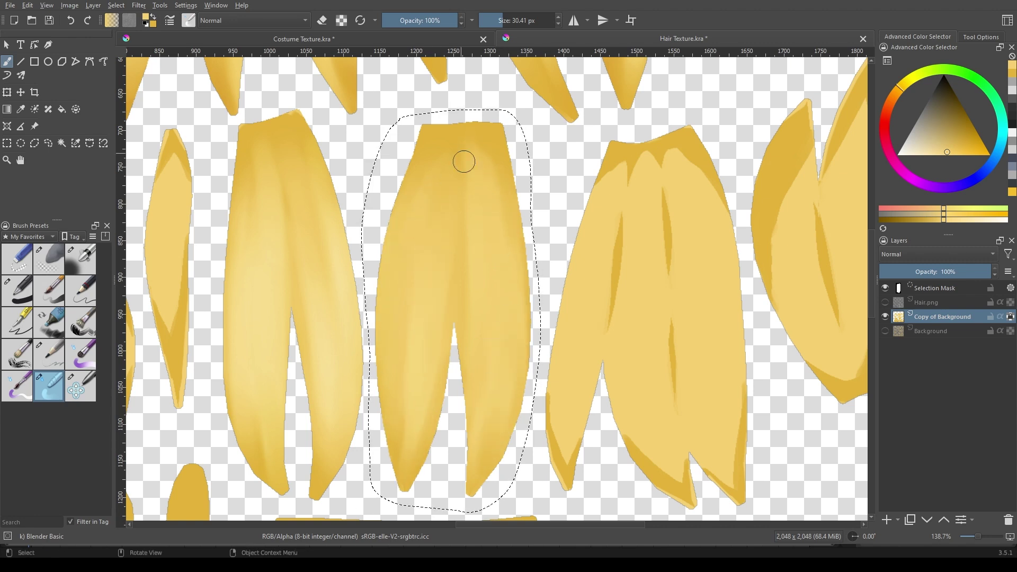
pyautogui.scroll(-5, 448, 225)
pyautogui.scroll(2, 449, 224)
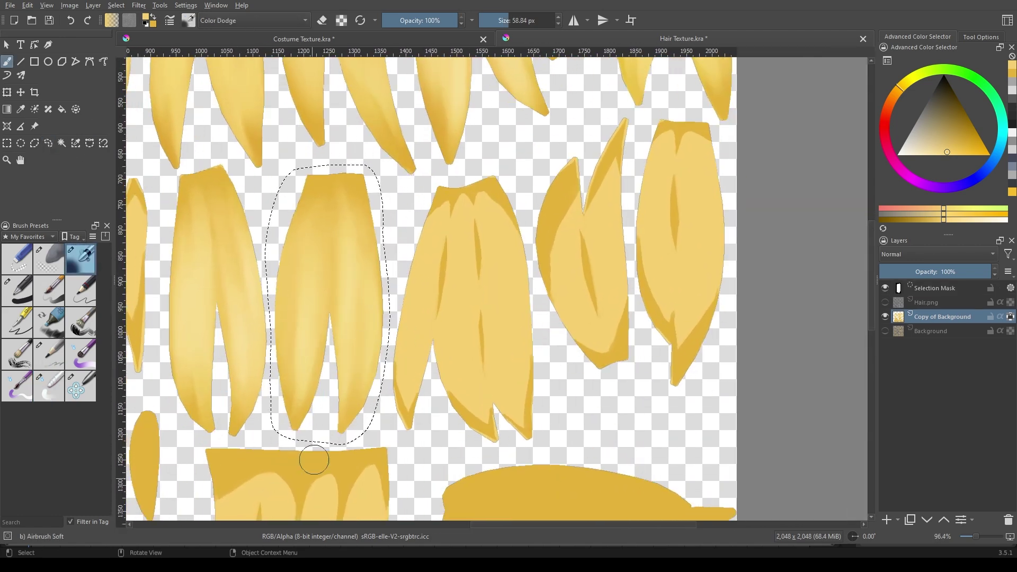
pyautogui.scroll(-3, 288, 320)
pyautogui.scroll(3, 533, 261)
pyautogui.hotkey('ctrl', 'shift', 'a')
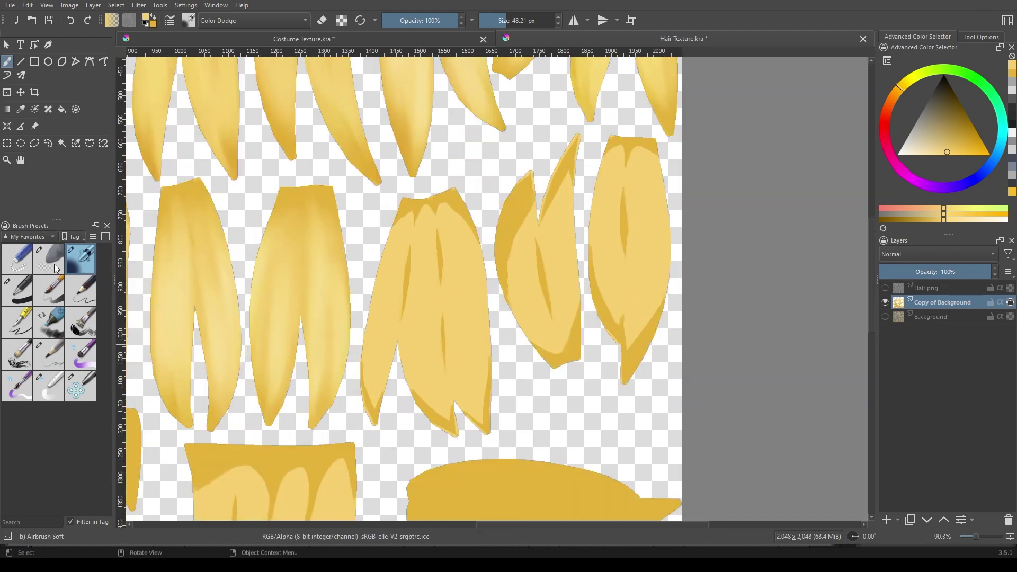
# Lasso the middle hair piece and airbrush darker shading along its strands
pyautogui.moveTo(498, 333); pyautogui.dragTo(443, 177)
pyautogui.scroll(6, 307, 228)
pyautogui.press('b')
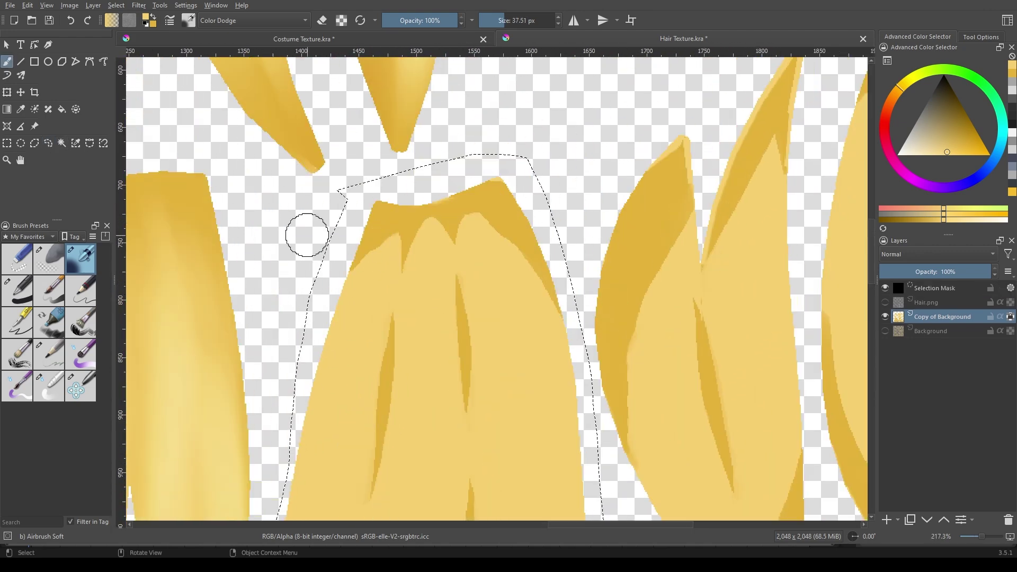
pyautogui.moveTo(323, 288)
pyautogui.mouseDown()
pyautogui.moveTo(422, 204)
pyautogui.moveTo(534, 227)
pyautogui.moveTo(608, 313)
pyautogui.mouseUp()
pyautogui.moveTo(370, 348); pyautogui.dragTo(472, 374)
pyautogui.scroll(-5, 340, 447)
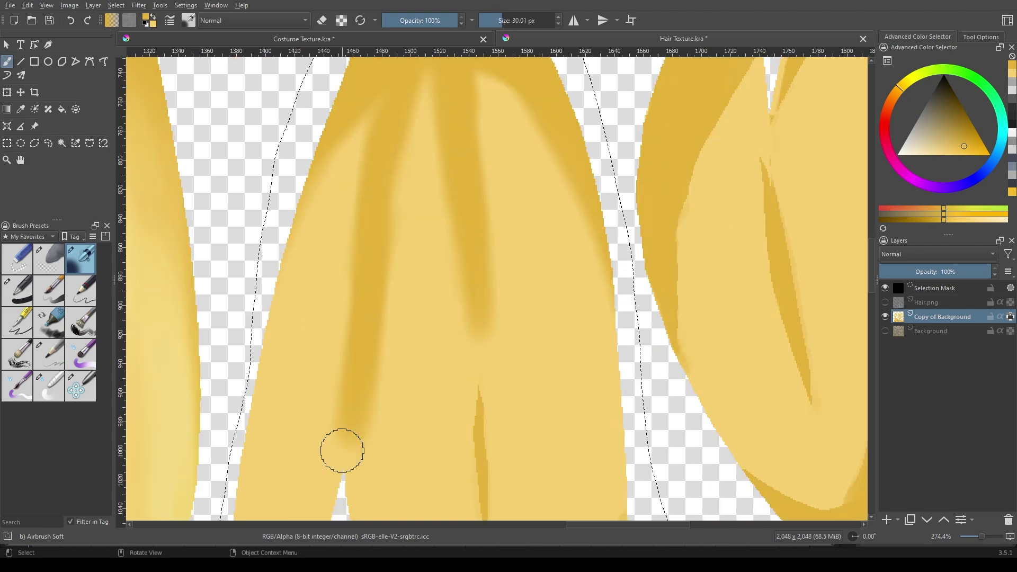
pyautogui.scroll(-3, 415, 193)
# Pick a more saturated yellow and airbrush another shading streak down the piece
pyautogui.keyDown('ctrl'); pyautogui.click(432, 250); pyautogui.keyUp('ctrl')
pyautogui.scroll(-3, 443, 423)
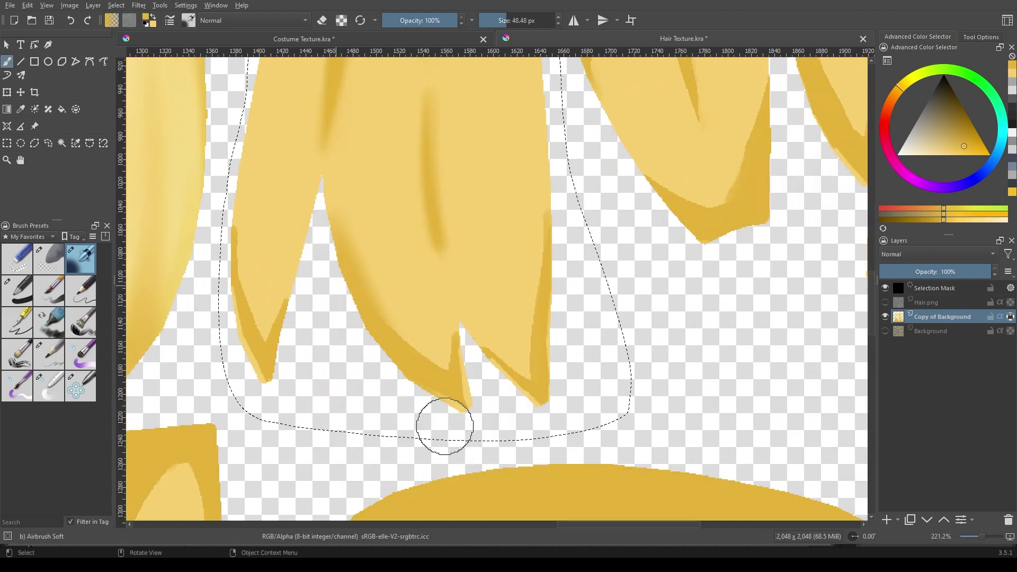
pyautogui.scroll(2, 470, 302)
pyautogui.scroll(2, 314, 205)
pyautogui.keyDown('ctrl'); pyautogui.click(314, 205); pyautogui.keyUp('ctrl')
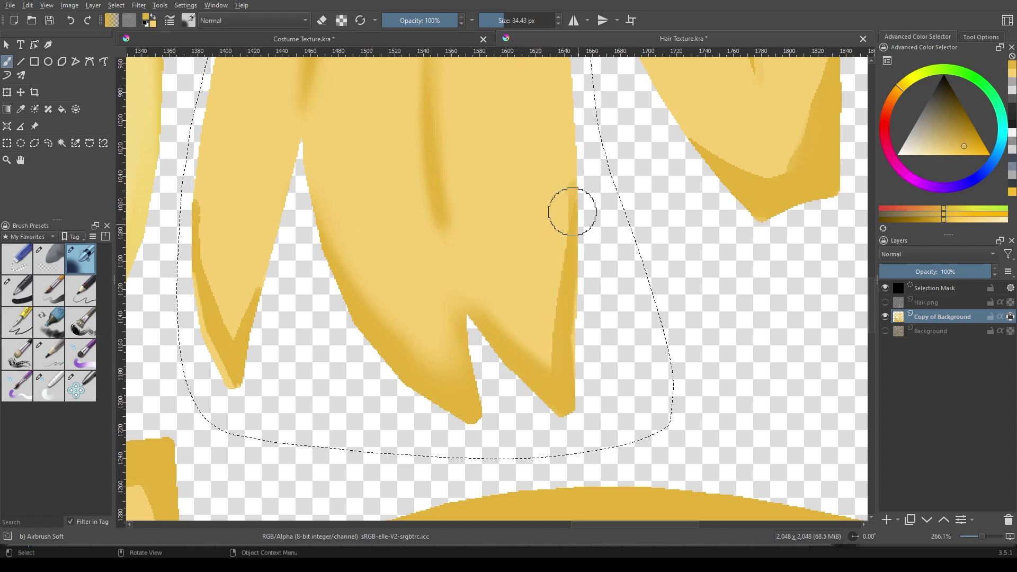
pyautogui.scroll(2, 566, 175)
pyautogui.scroll(-3, 364, 365)
pyautogui.scroll(-3, 227, 302)
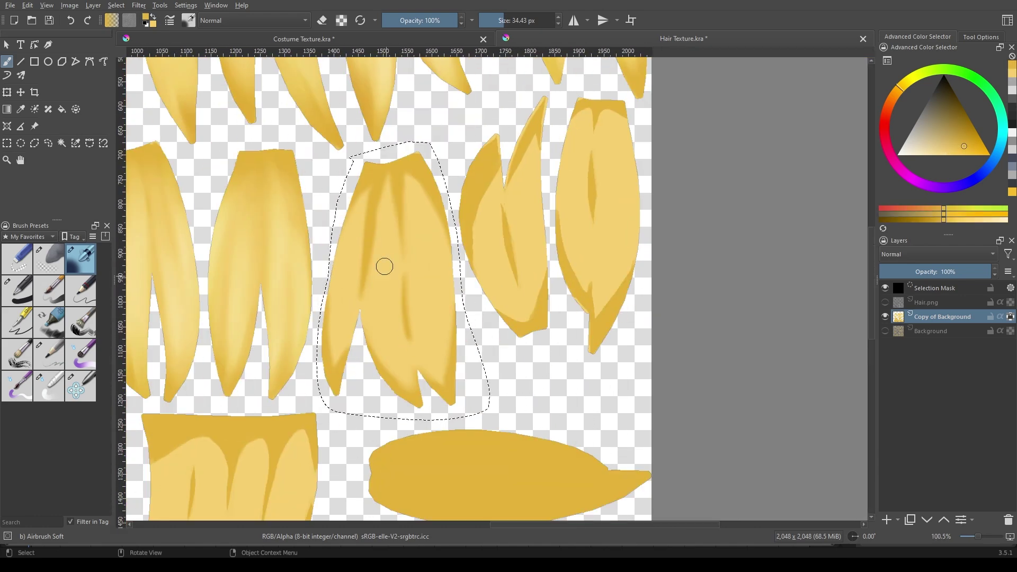
pyautogui.moveTo(384, 266); pyautogui.dragTo(395, 452)
pyautogui.scroll(3, 340, 244)
# Smooth the hard dark streaks with the Blender Basic brush
pyautogui.press('/')
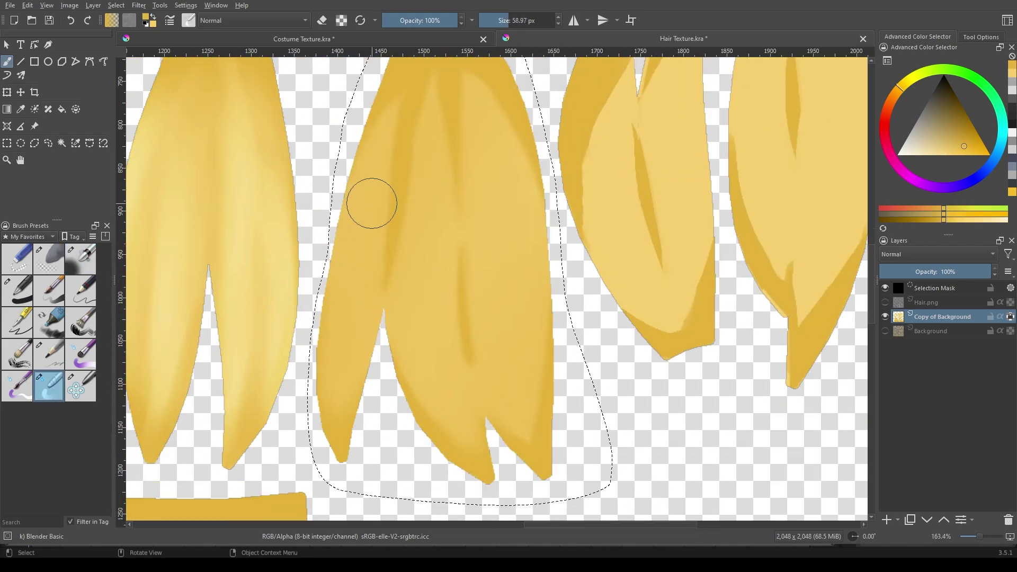
pyautogui.scroll(5, 371, 203)
pyautogui.scroll(-3, 415, 221)
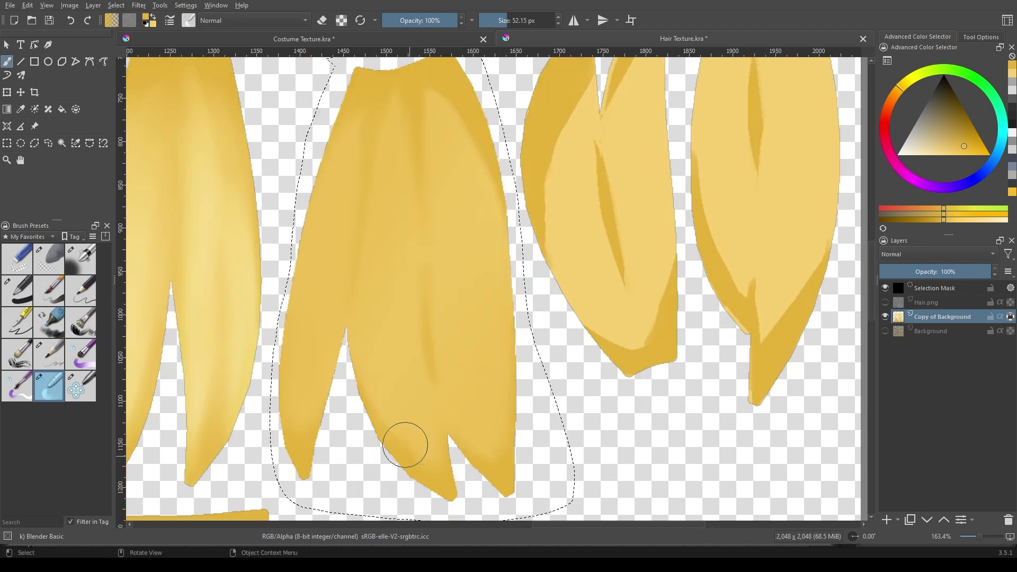
pyautogui.scroll(2, 404, 438)
pyautogui.scroll(-3, 342, 296)
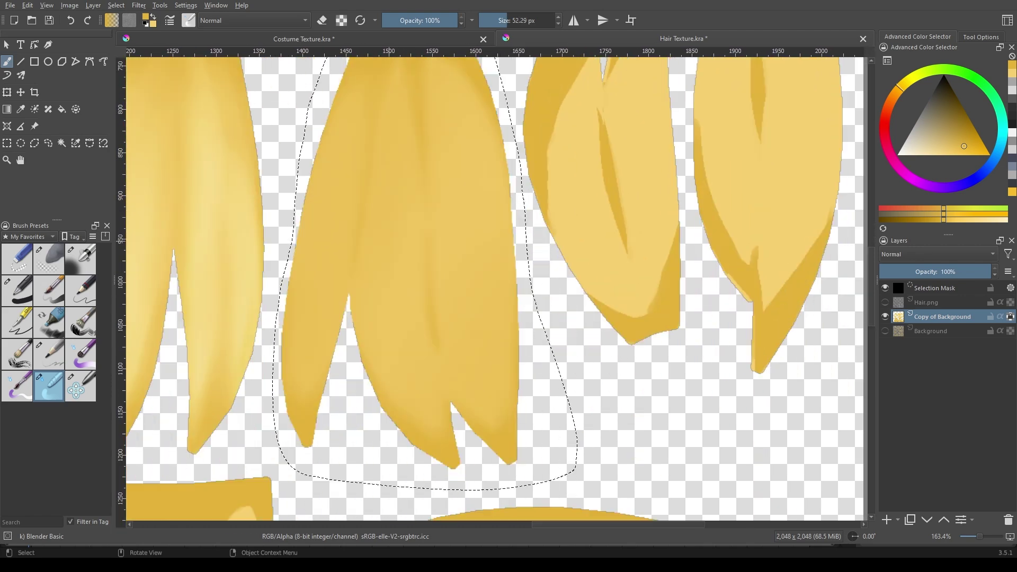
pyautogui.scroll(-1, 352, 261)
# Paint fine Color Dodge airbrush highlights, brightening the piece's right edge
pyautogui.press('/')
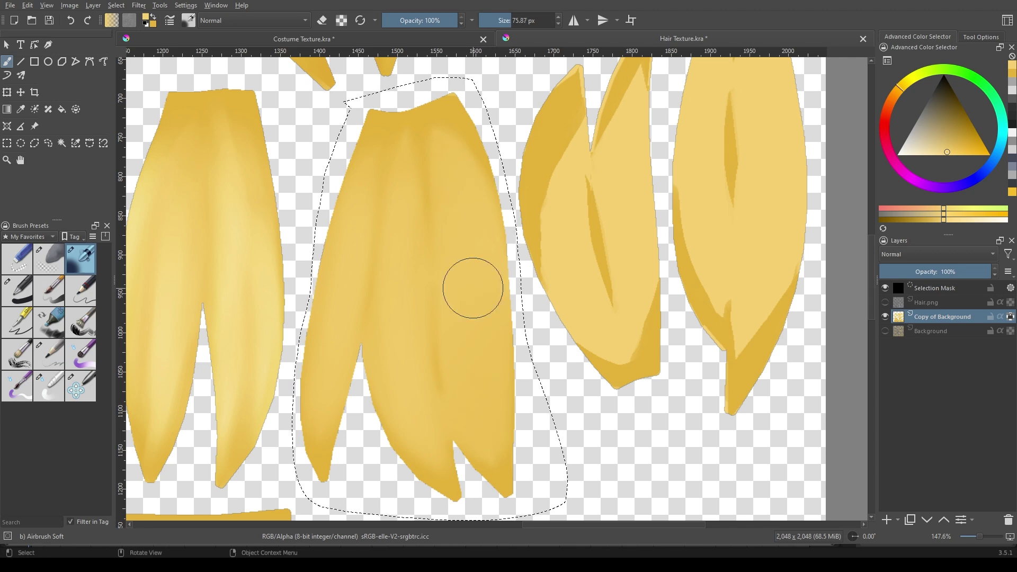
pyautogui.hotkey('alt', 'shift', 'd')
pyautogui.press('[')
pyautogui.press('[')
pyautogui.press('[')
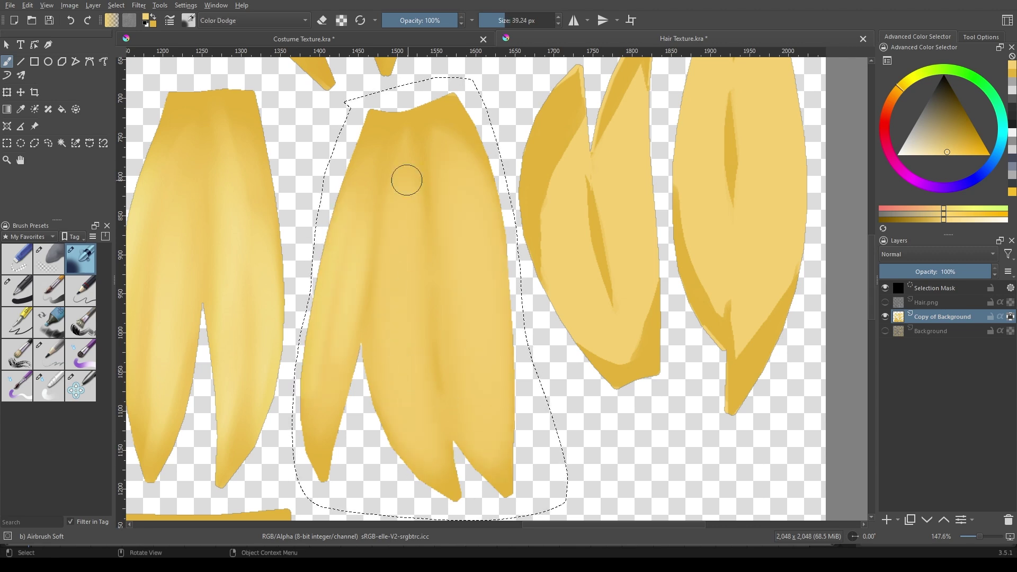
pyautogui.moveTo(407, 180); pyautogui.dragTo(408, 413)
pyautogui.scroll(-2, 413, 495)
pyautogui.moveTo(462, 114); pyautogui.dragTo(500, 387)
# Blend the highlights into the strands and release the selection
pyautogui.press('/')
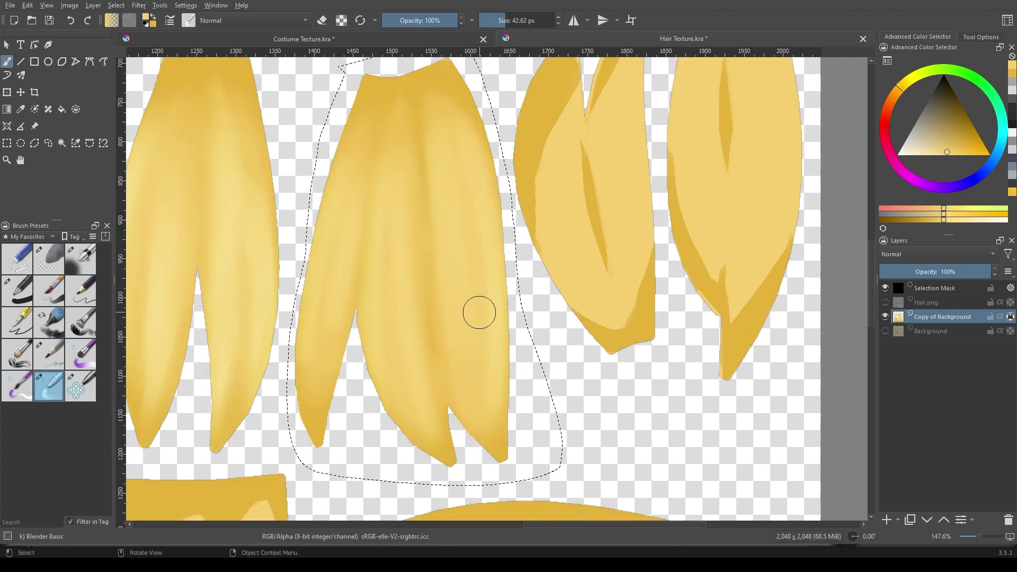
pyautogui.scroll(4, 351, 291)
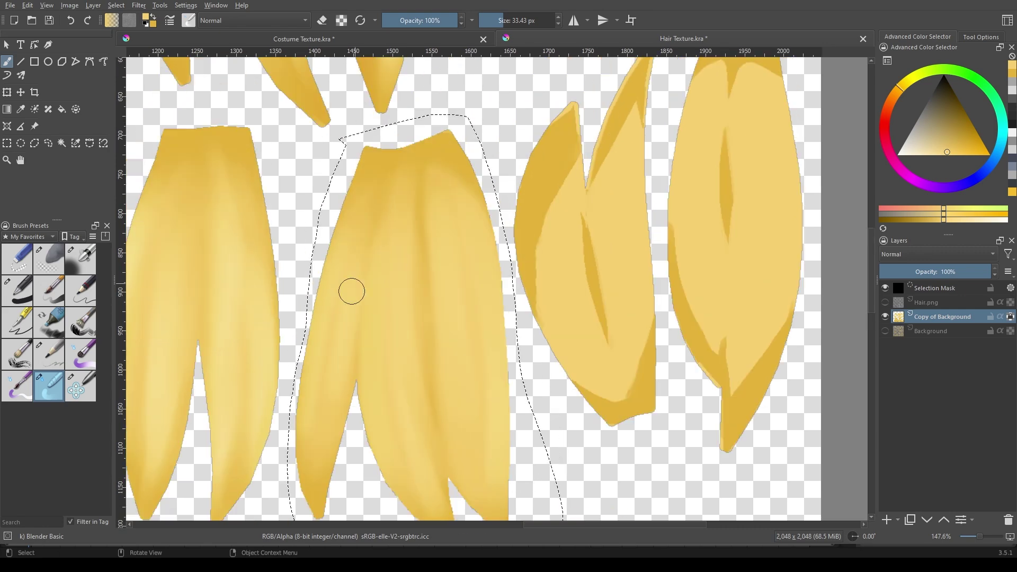
pyautogui.scroll(-3, 445, 429)
pyautogui.keyDown('ctrl'); pyautogui.scroll(-3, 435, 371); pyautogui.keyUp('ctrl')
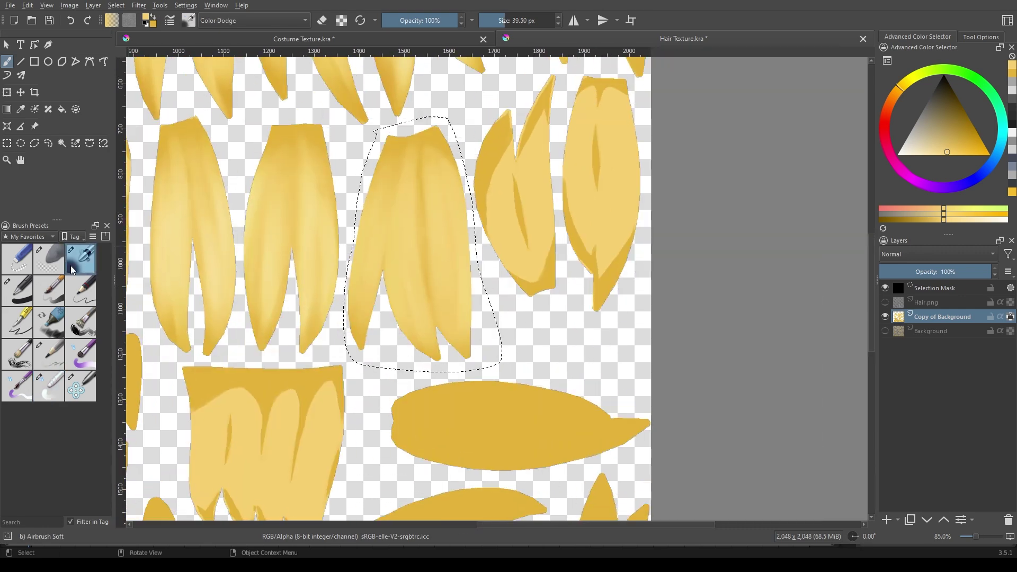
pyautogui.keyDown('ctrl'); pyautogui.scroll(4, 334, 241); pyautogui.keyUp('ctrl')
pyautogui.press('/')
pyautogui.keyDown('ctrl'); pyautogui.scroll(-3, 459, 436); pyautogui.keyUp('ctrl')
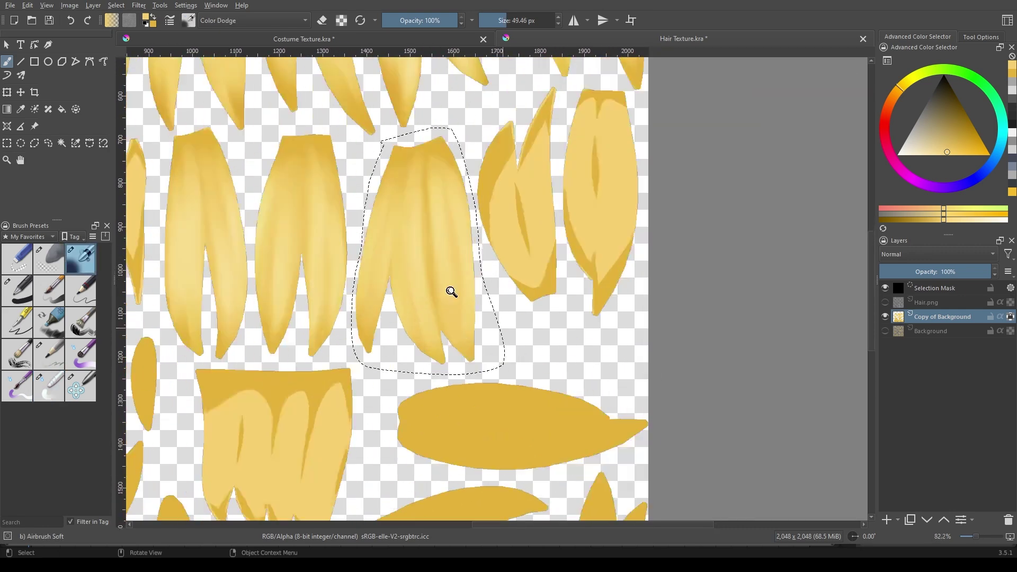
pyautogui.hotkey('ctrl', 'shift', 'a')
pyautogui.keyDown('ctrl'); pyautogui.scroll(2, 197, 216); pyautogui.keyUp('ctrl')
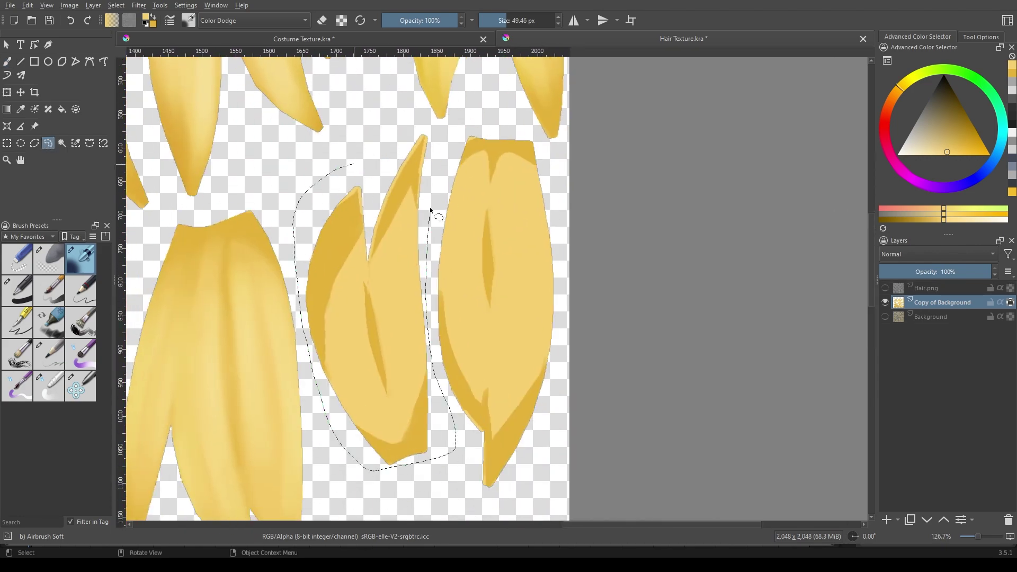
# Lasso the curved two-tipped hair piece and airbrush soft shading along its strands
pyautogui.moveTo(430, 210); pyautogui.dragTo(406, 252)
pyautogui.press('b')
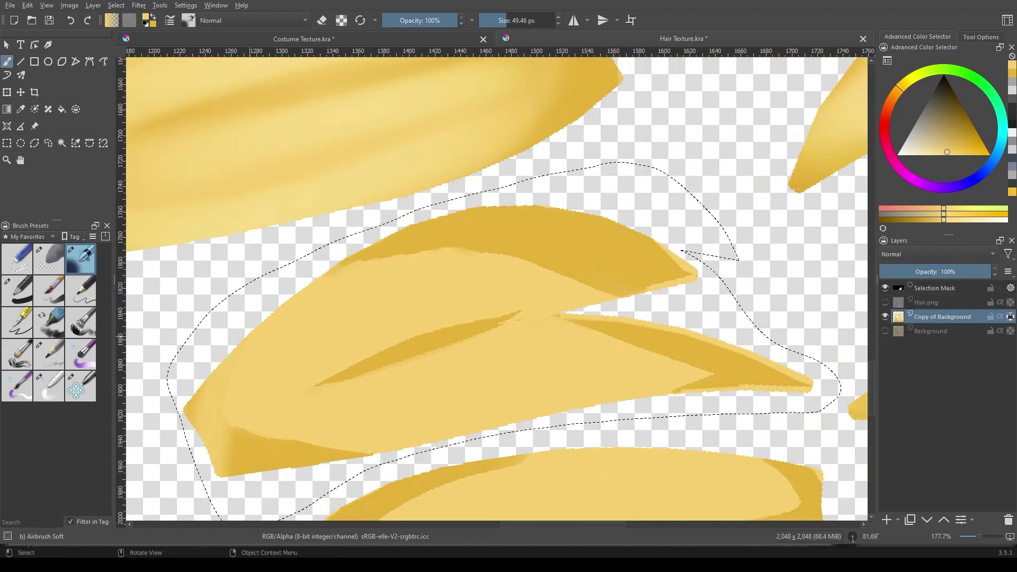
pyautogui.keyDown('ctrl'); pyautogui.scroll(2, 268, 268); pyautogui.keyUp('ctrl')
pyautogui.keyDown('ctrl'); pyautogui.scroll(1, 268, 244); pyautogui.keyUp('ctrl')
pyautogui.keyDown('ctrl'); pyautogui.scroll(2, 701, 256); pyautogui.keyUp('ctrl')
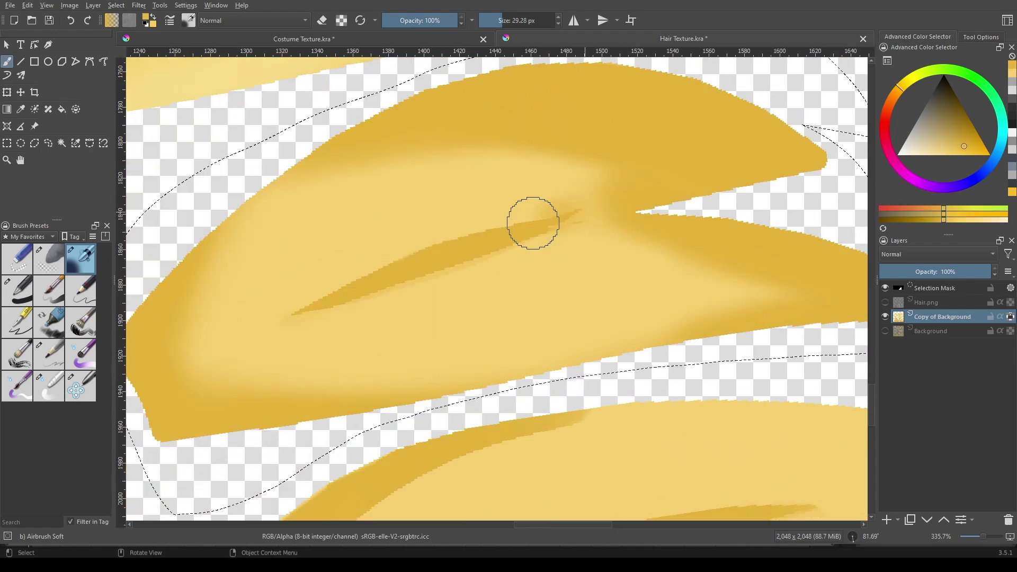
pyautogui.moveTo(531, 220)
pyautogui.mouseDown()
pyautogui.moveTo(302, 336)
pyautogui.moveTo(486, 221)
pyautogui.mouseUp()
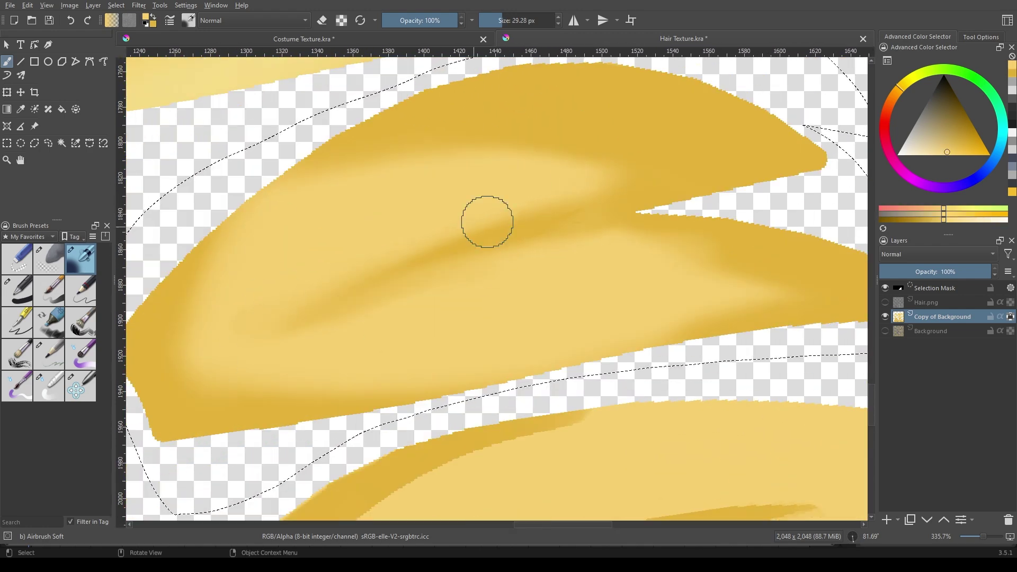
pyautogui.keyDown('ctrl'); pyautogui.scroll(-2, 390, 272); pyautogui.keyUp('ctrl')
pyautogui.keyDown('ctrl'); pyautogui.scroll(2, 379, 343); pyautogui.keyUp('ctrl')
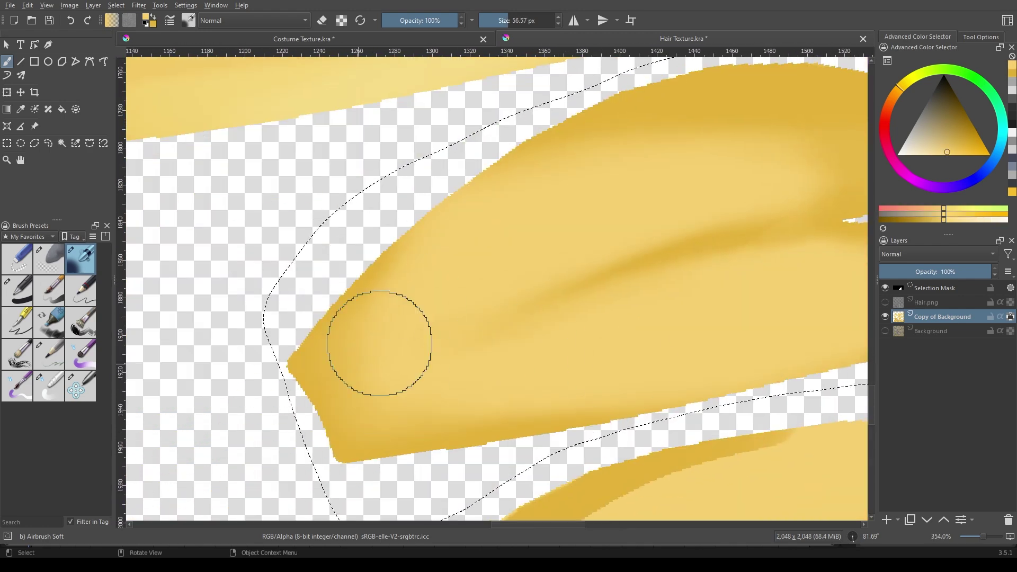
pyautogui.keyDown('ctrl'); pyautogui.scroll(-3, 380, 343); pyautogui.keyUp('ctrl')
pyautogui.keyDown('ctrl'); pyautogui.scroll(-1, 351, 306); pyautogui.keyUp('ctrl')
pyautogui.keyDown('ctrl'); pyautogui.scroll(1, 363, 320); pyautogui.keyUp('ctrl')
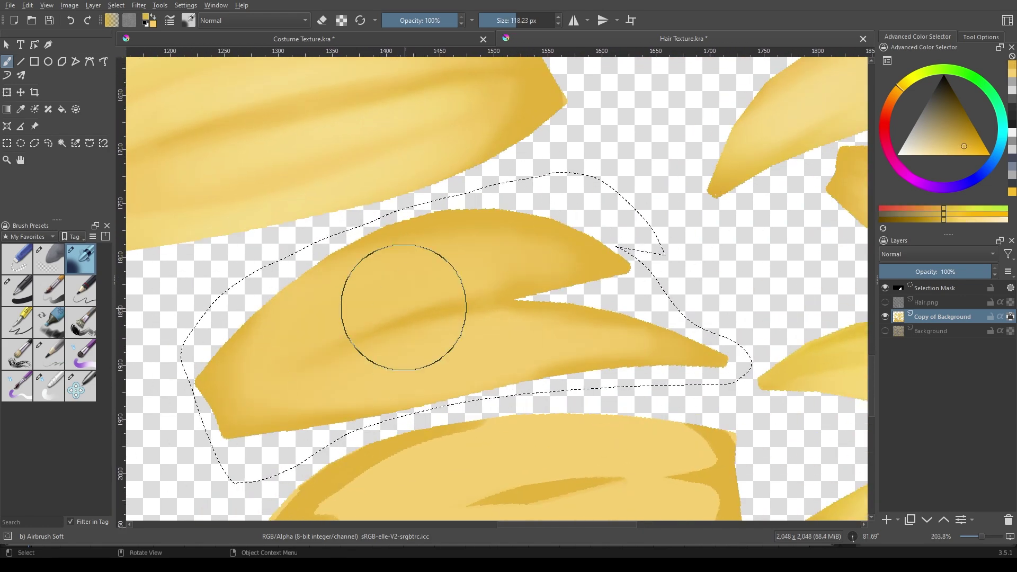
# Paint paler yellow highlights on both strands and blend them with Blender Basic
pyautogui.keyDown('ctrl'); pyautogui.click(359, 243); pyautogui.keyUp('ctrl')
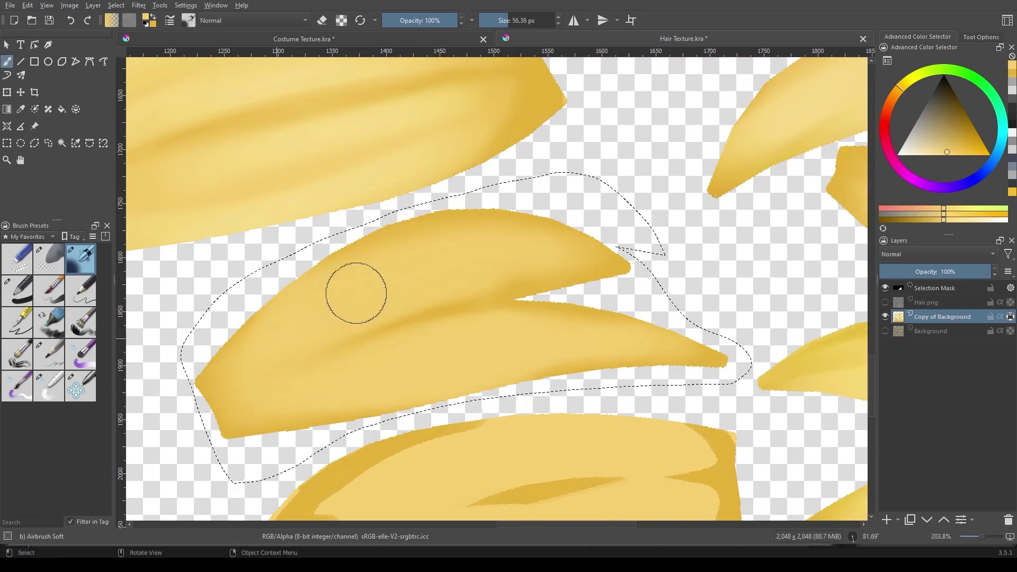
pyautogui.moveTo(271, 356)
pyautogui.mouseDown()
pyautogui.moveTo(370, 288)
pyautogui.moveTo(338, 370)
pyautogui.moveTo(302, 381)
pyautogui.mouseUp()
pyautogui.press('/')
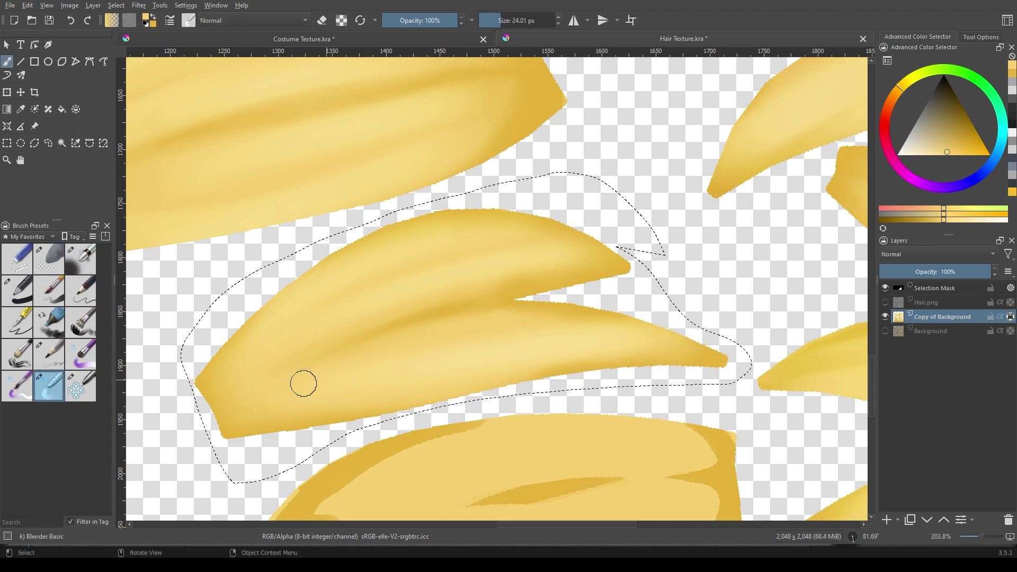
pyautogui.moveTo(710, 360); pyautogui.dragTo(561, 328)
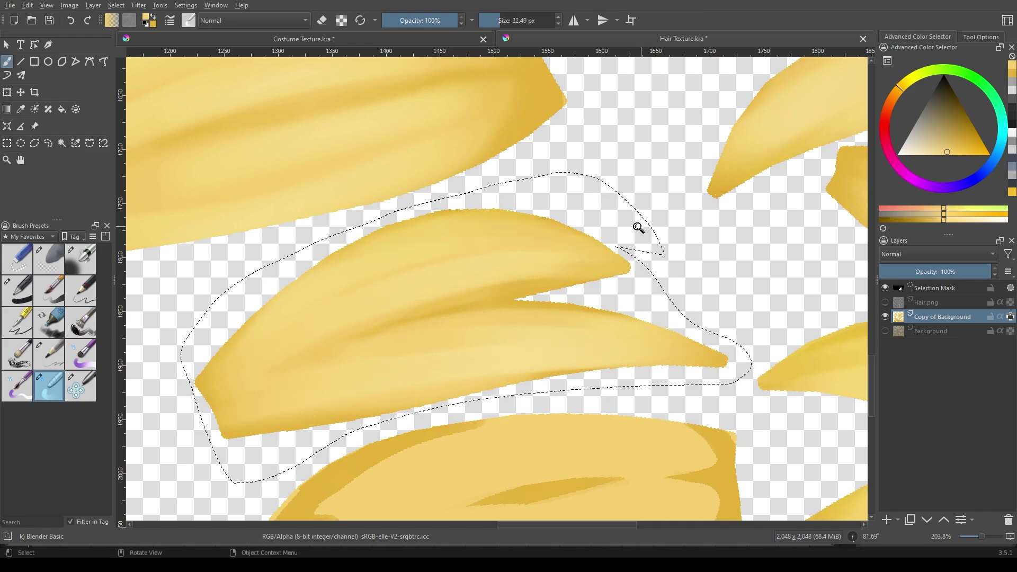
pyautogui.scroll(2, 638, 228)
pyautogui.press('/')
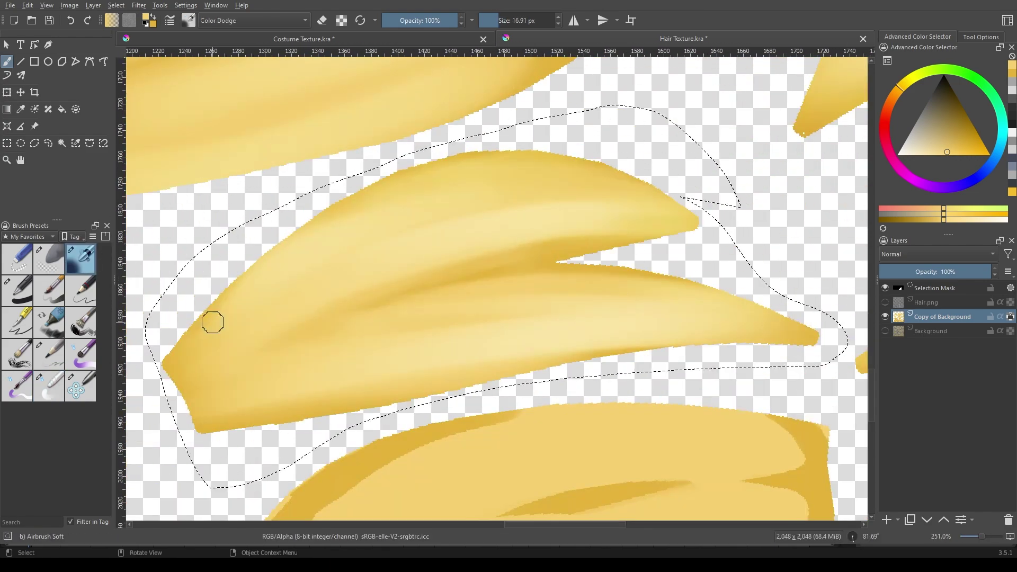
pyautogui.scroll(-4, 404, 311)
# Lasso the piece with the dark groove and darken its edge, undoing a misplaced streak
pyautogui.press('5')
pyautogui.hotkey('ctrl', 'shift', 'a')
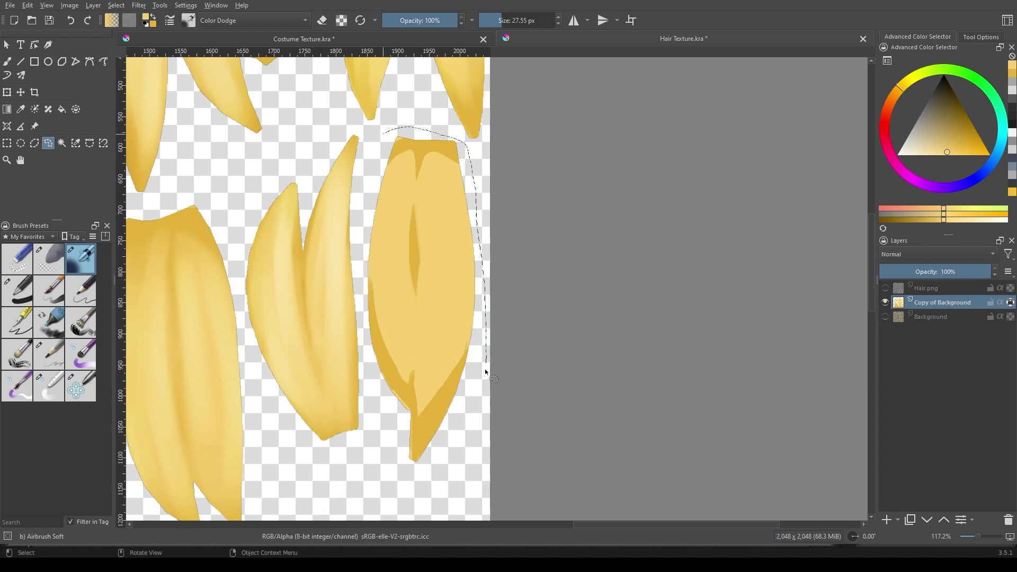
pyautogui.moveTo(366, 196); pyautogui.dragTo(364, 203)
pyautogui.press('b')
pyautogui.scroll(5, 413, 228)
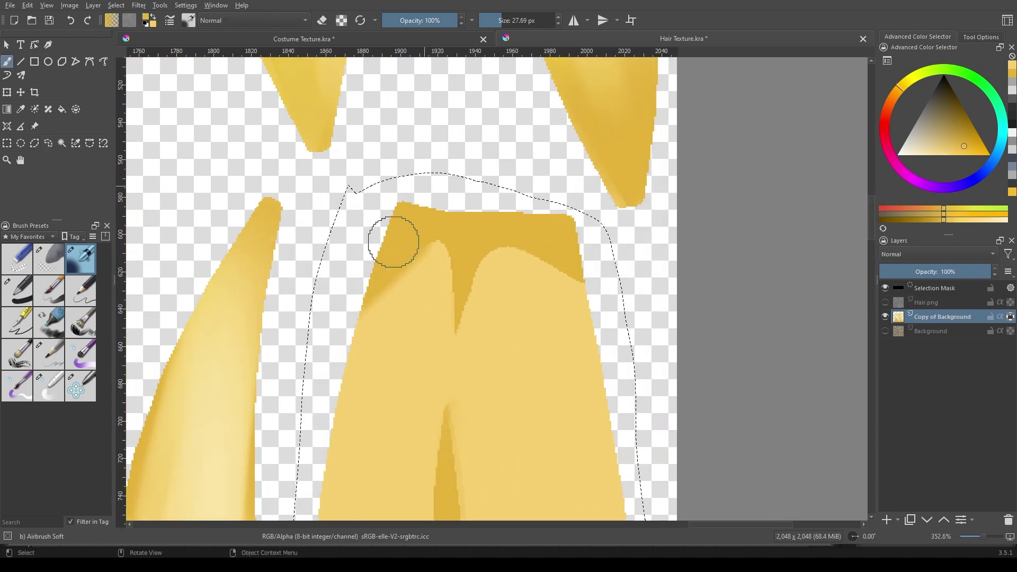
pyautogui.scroll(-5, 470, 340)
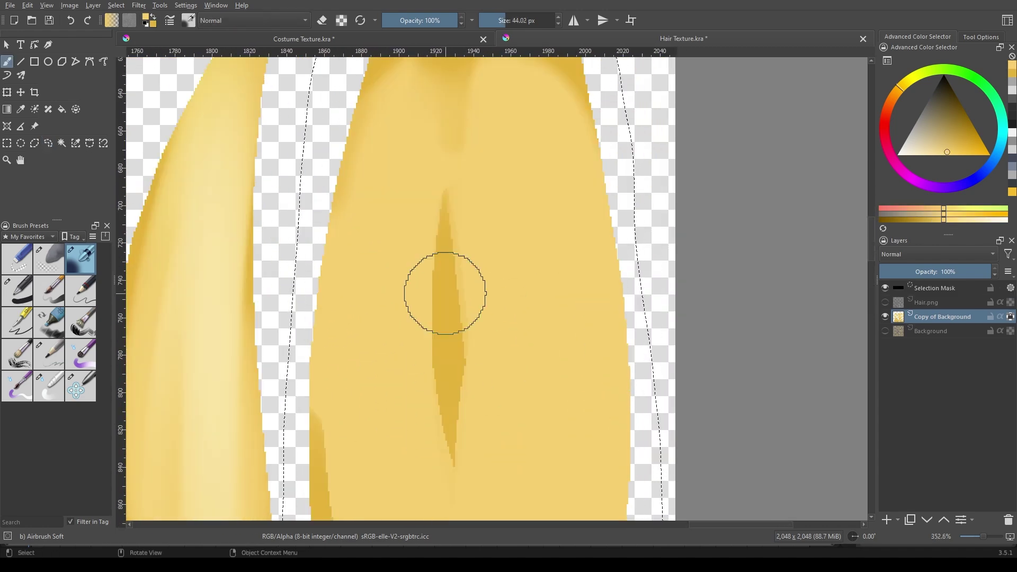
pyautogui.moveTo(447, 295); pyautogui.dragTo(439, 424)
pyautogui.hotkey('ctrl', 'z')
pyautogui.scroll(-3, 456, 288)
pyautogui.moveTo(530, 254)
pyautogui.mouseDown()
pyautogui.moveTo(443, 420)
pyautogui.moveTo(520, 314)
pyautogui.moveTo(527, 193)
pyautogui.mouseUp()
# Paint soft vertical shading down the outlined hair piece
pyautogui.scroll(4, 439, 344)
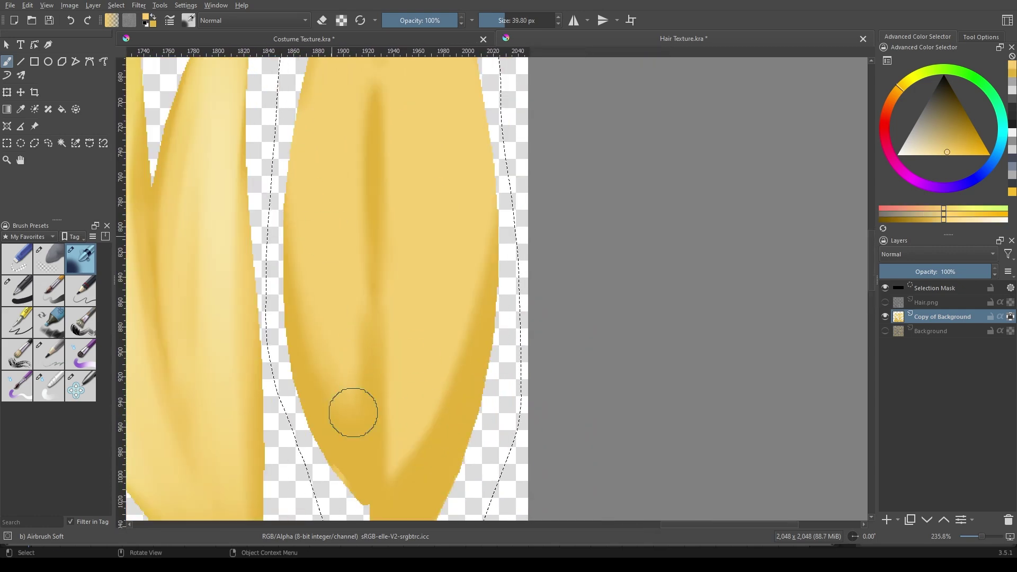
pyautogui.scroll(3, 335, 399)
pyautogui.scroll(-3, 392, 320)
pyautogui.scroll(-3, 392, 320)
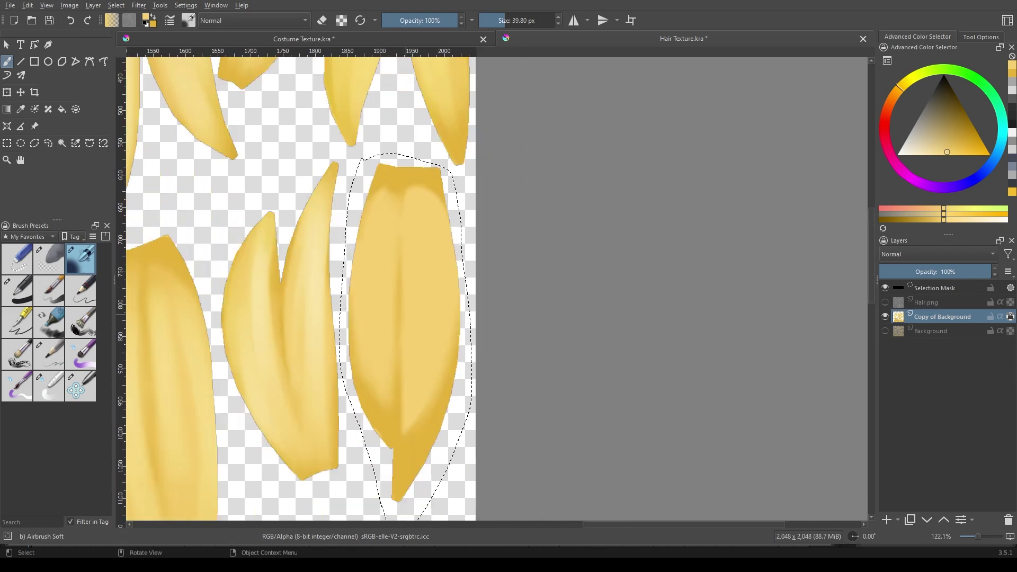
pyautogui.scroll(3, 453, 219)
pyautogui.scroll(-3, 454, 219)
pyautogui.scroll(2, 424, 232)
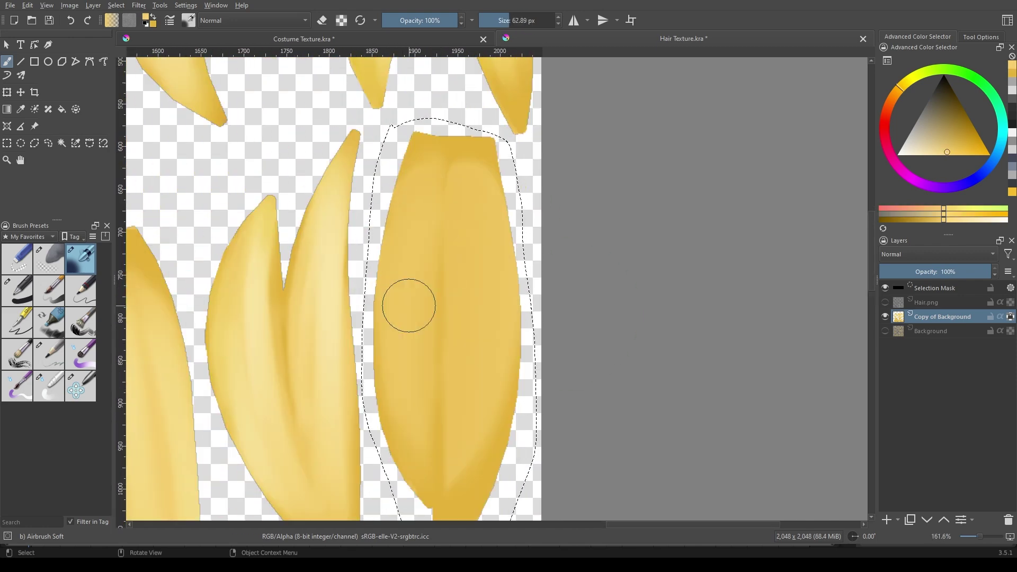
pyautogui.moveTo(413, 222)
pyautogui.mouseDown()
pyautogui.moveTo(474, 266)
pyautogui.moveTo(402, 306)
pyautogui.mouseUp()
# Add shading streaks to the tall right-hand strand and ready the Color Dodge Airbrush Soft
pyautogui.click(49, 385)
pyautogui.scroll(-3, 499, 203)
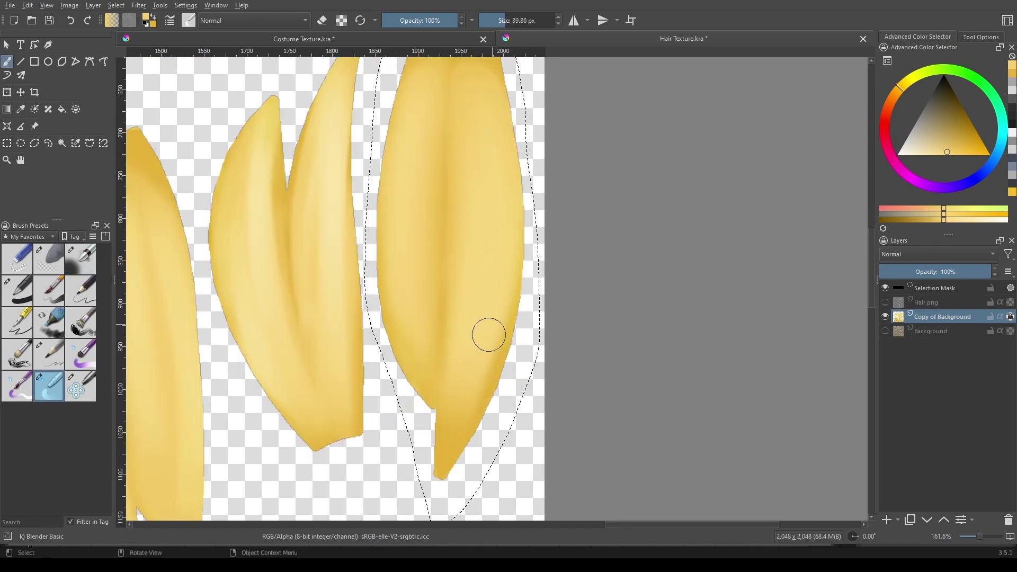
pyautogui.scroll(3, 476, 203)
pyautogui.scroll(-3, 419, 305)
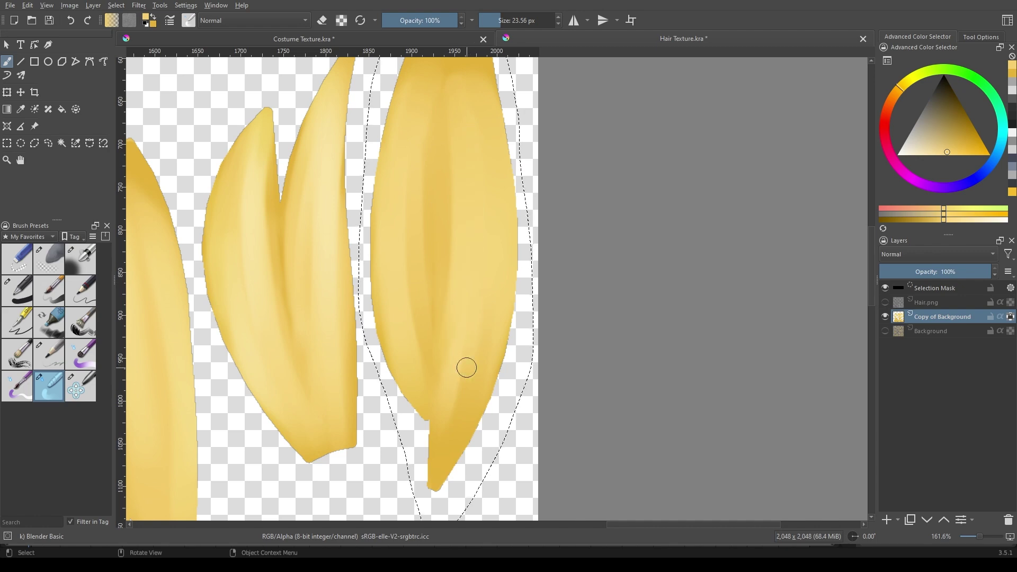
pyautogui.scroll(3, 518, 181)
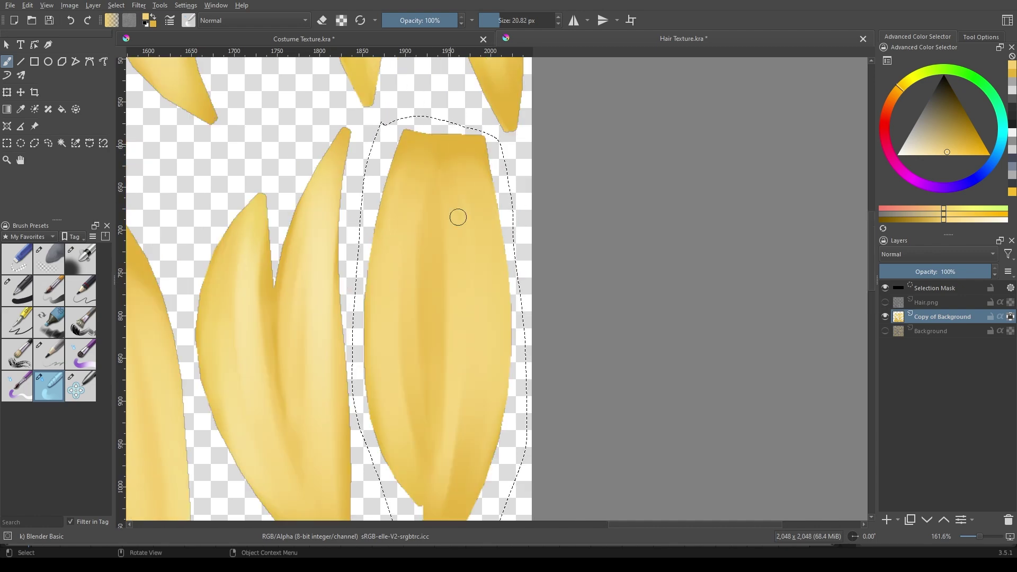
pyautogui.scroll(-3, 454, 363)
pyautogui.scroll(3, 421, 385)
pyautogui.scroll(-3, 389, 410)
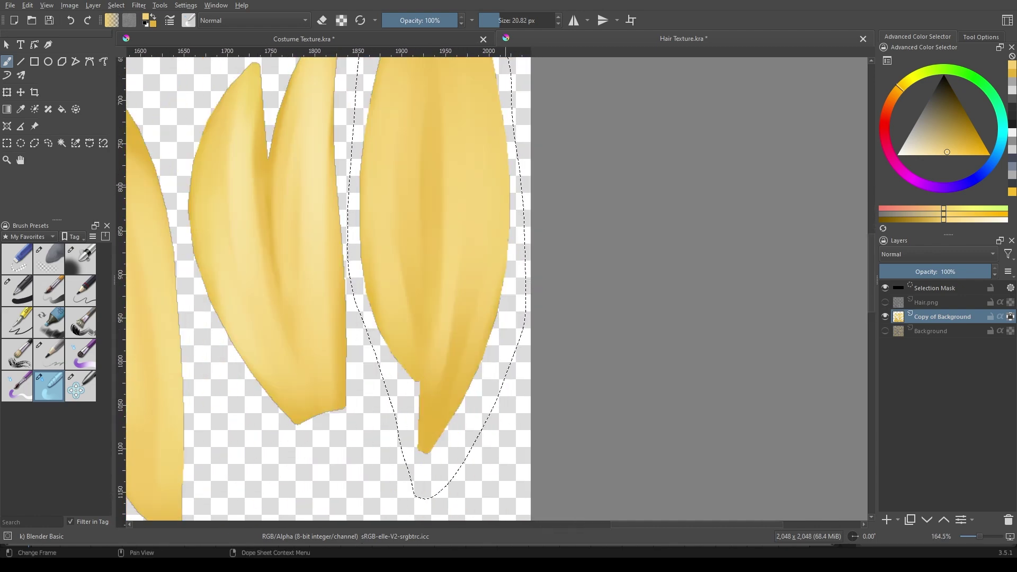
pyautogui.click(81, 259)
pyautogui.scroll(3, 256, 200)
pyautogui.scroll(-3, 486, 212)
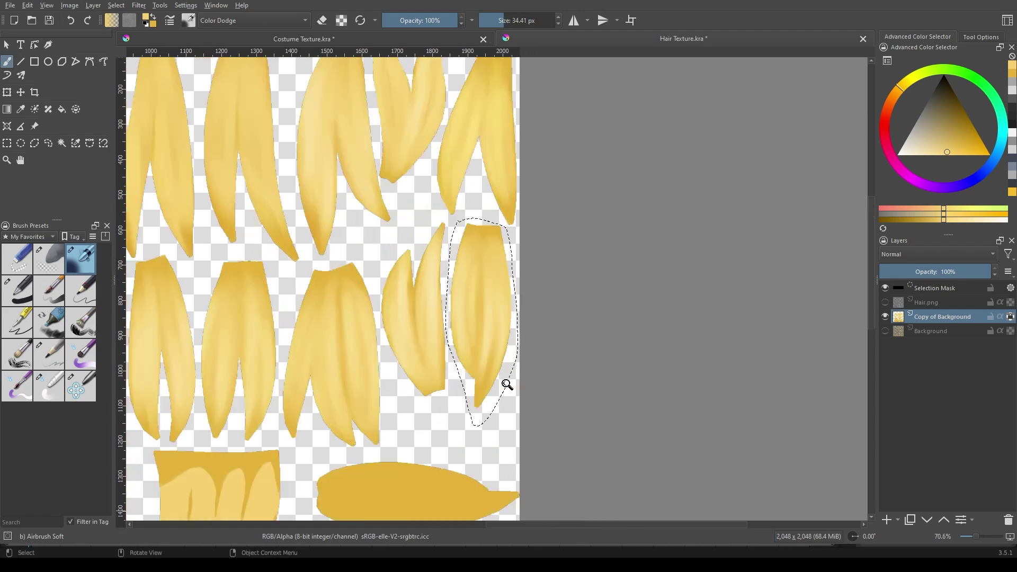
pyautogui.scroll(-2, 465, 351)
# Release the previous selection and lasso the narrow middle strand
pyautogui.scroll(-3, 476, 339)
pyautogui.hotkey('ctrl', 'shift', 'a')
pyautogui.scroll(4, 423, 257)
pyautogui.scroll(3, 424, 256)
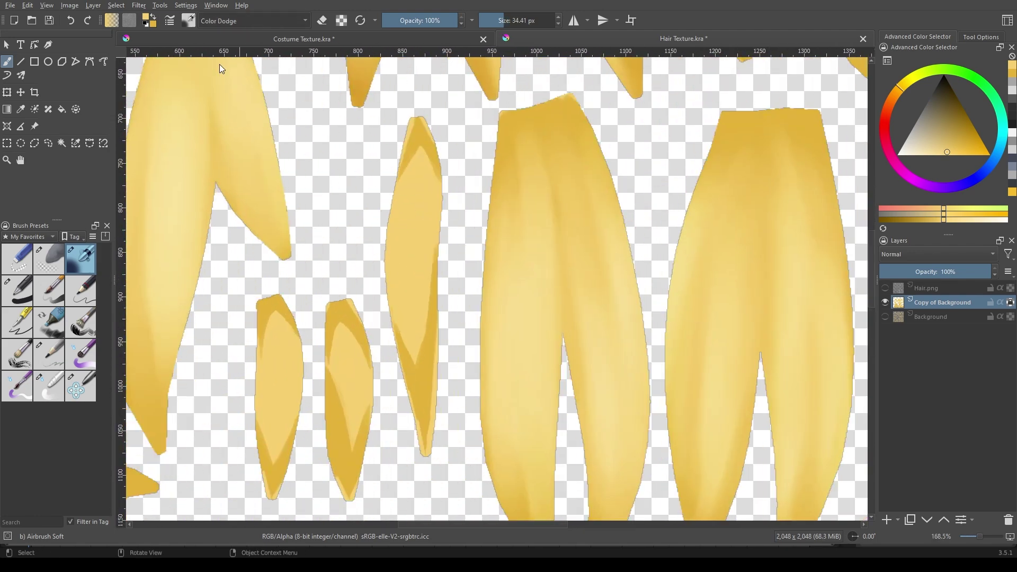
pyautogui.moveTo(454, 417); pyautogui.dragTo(424, 114)
pyautogui.scroll(1, 391, 212)
pyautogui.scroll(1, 390, 212)
pyautogui.press('b')
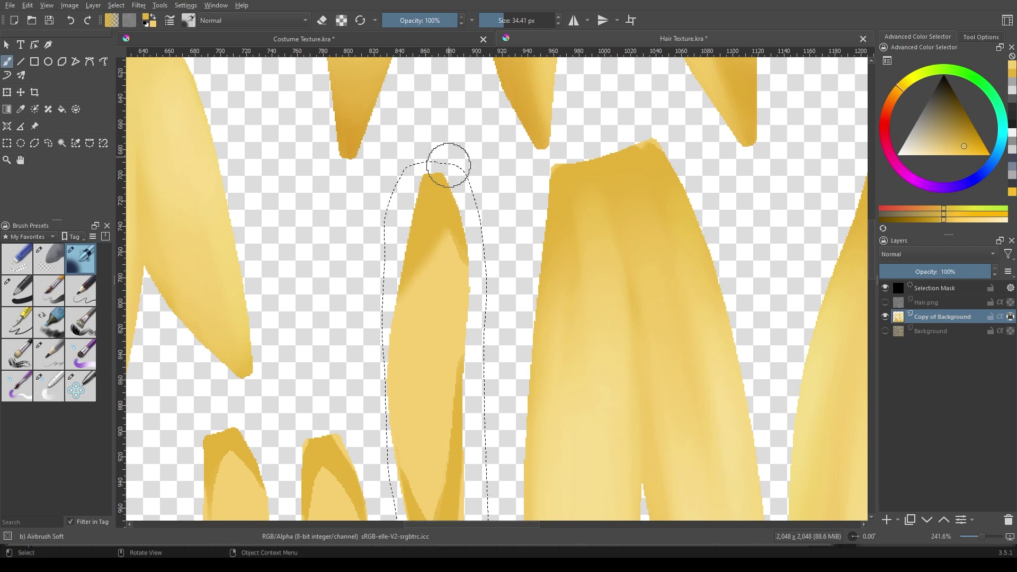
pyautogui.scroll(-2, 448, 163)
pyautogui.scroll(3, 431, 404)
# Brighten the narrow strand with a Color Dodge highlight and blend it in
pyautogui.press('/')
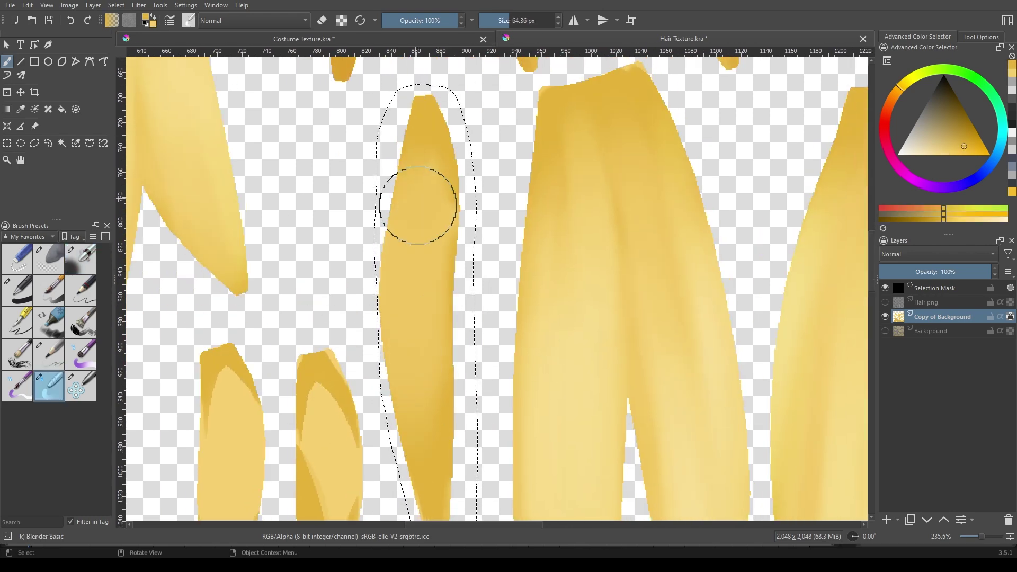
pyautogui.scroll(-2, 400, 251)
pyautogui.press('/')
pyautogui.moveTo(398, 238)
pyautogui.mouseDown()
pyautogui.moveTo(400, 181)
pyautogui.moveTo(425, 339)
pyautogui.mouseUp()
pyautogui.press('/')
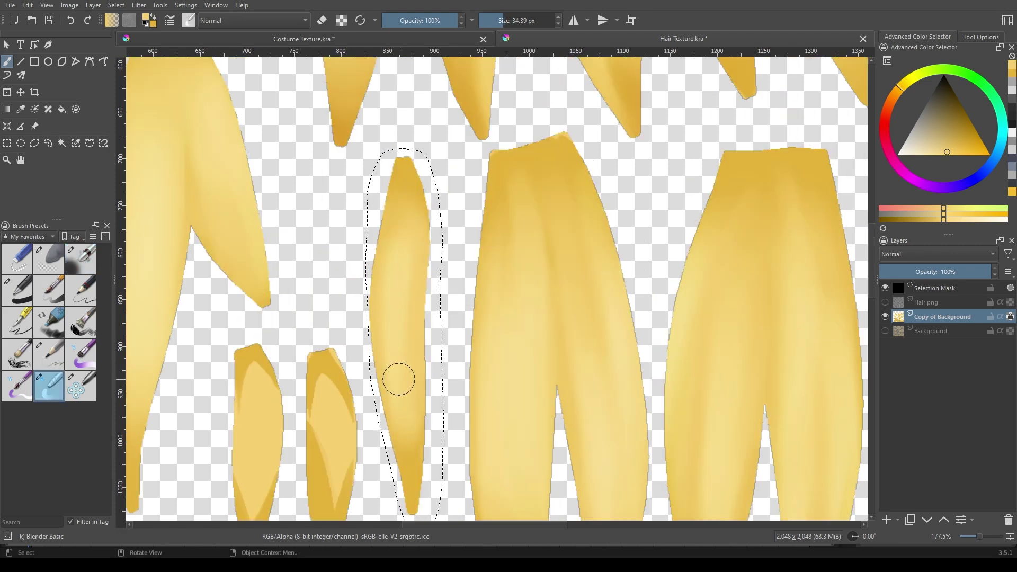
pyautogui.scroll(-2, 411, 283)
pyautogui.scroll(-2, 411, 284)
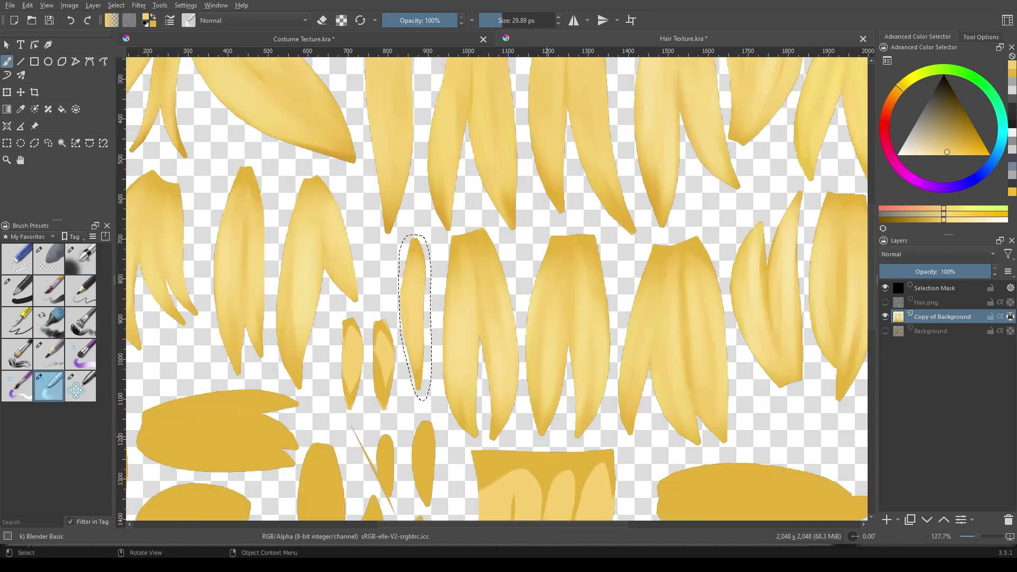
pyautogui.scroll(4, 454, 273)
pyautogui.scroll(-2, 454, 272)
# Lasso the next small strand, airbrush a Color Dodge highlight and blend it
pyautogui.hotkey('ctrl', 'shift', 'a')
pyautogui.moveTo(330, 225)
pyautogui.mouseDown()
pyautogui.moveTo(336, 361)
pyautogui.moveTo(370, 291)
pyautogui.moveTo(357, 324)
pyautogui.moveTo(351, 274)
pyautogui.moveTo(371, 288)
pyautogui.mouseUp()
pyautogui.scroll(2, 351, 294)
pyautogui.press('/')
pyautogui.scroll(-2, 350, 274)
pyautogui.press('/')
pyautogui.scroll(2, 365, 282)
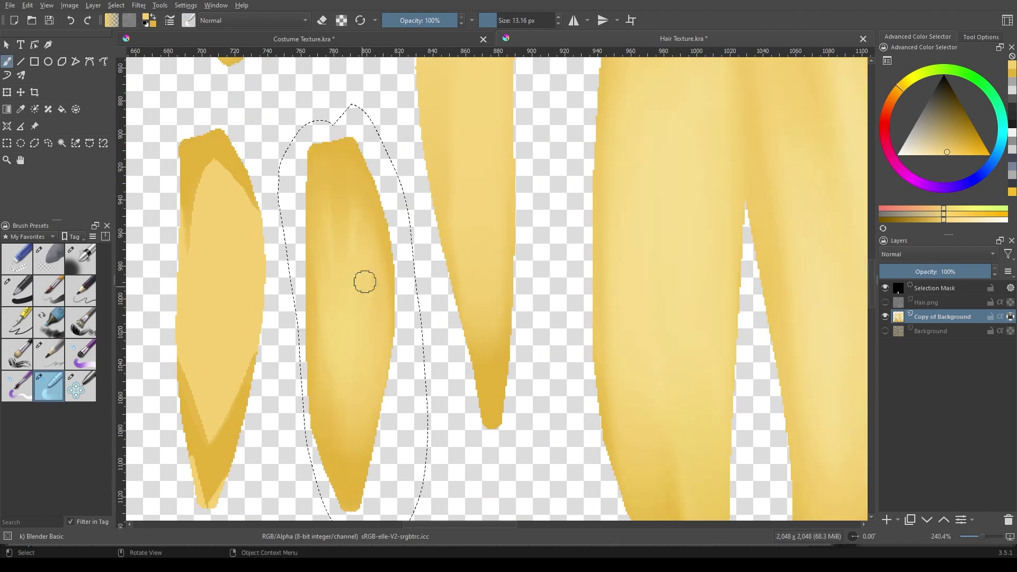
pyautogui.scroll(-5, 402, 272)
# Outline another narrow strand, paint a lighter streak with a smaller brush, then deselect
pyautogui.hotkey('ctrl', 'shift', 'a')
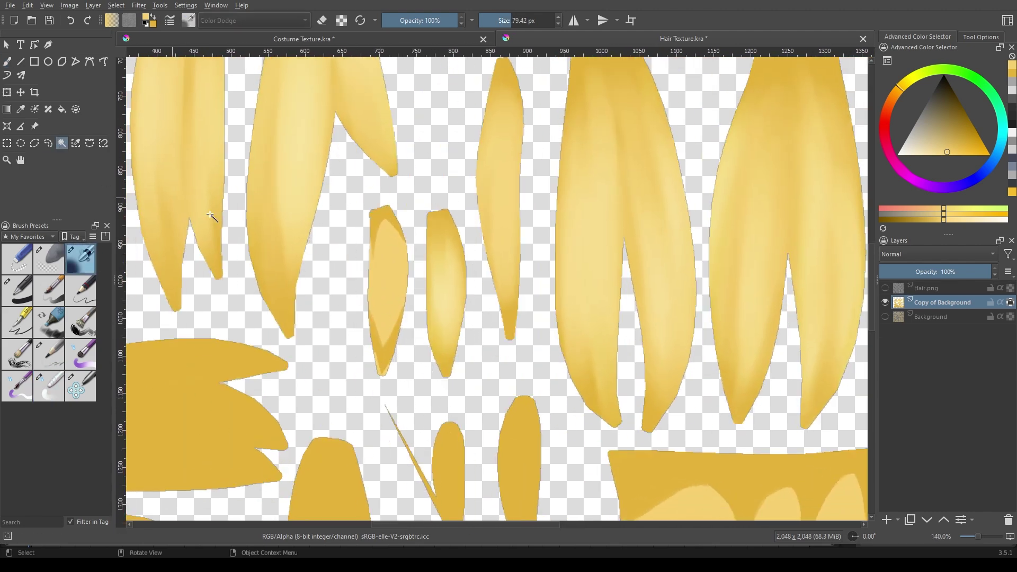
pyautogui.moveTo(408, 311); pyautogui.dragTo(355, 208)
pyautogui.press('b')
pyautogui.scroll(2, 336, 181)
pyautogui.scroll(2, 360, 212)
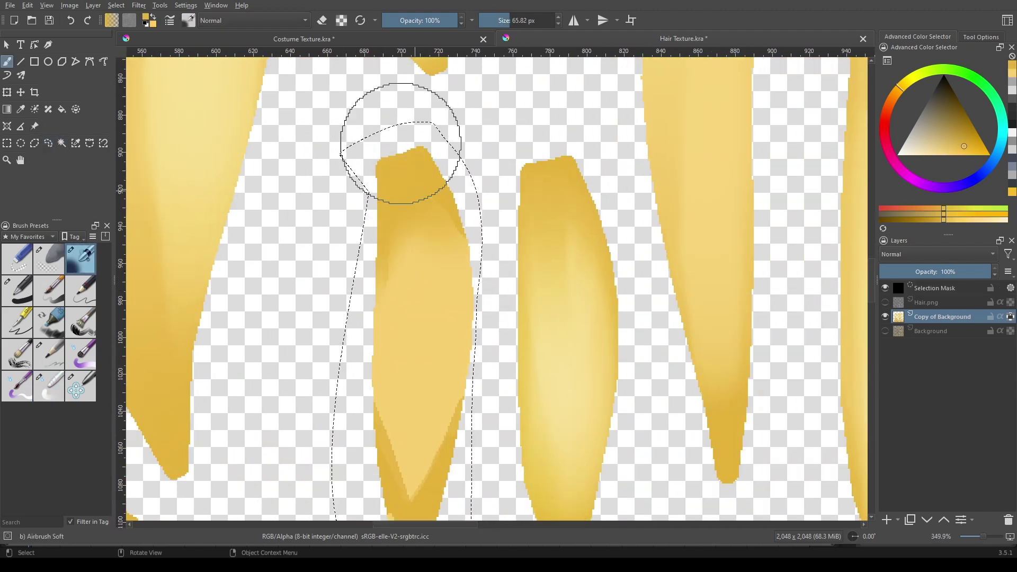
pyautogui.scroll(1, 377, 314)
pyautogui.scroll(-2, 378, 313)
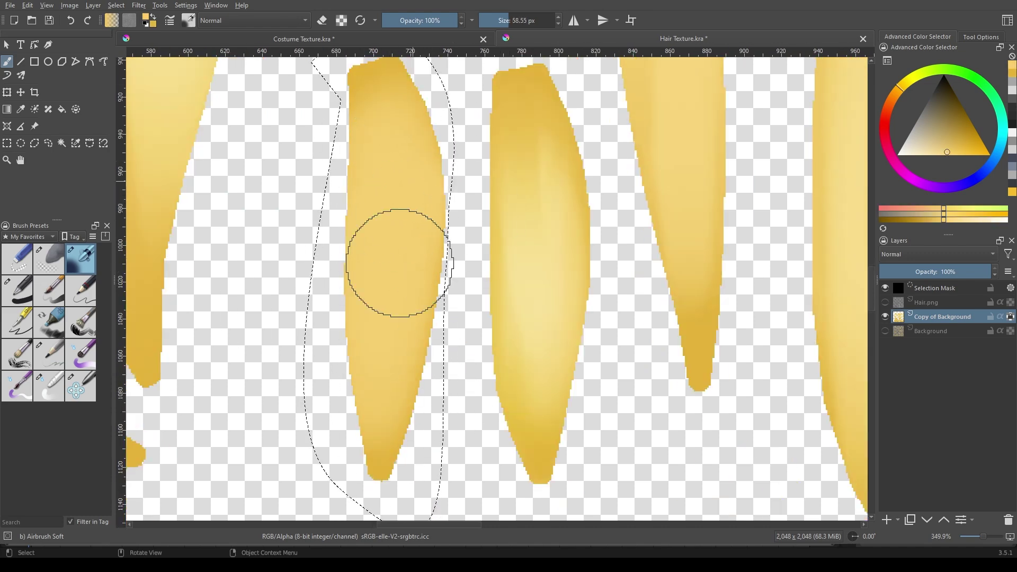
pyautogui.press('[')
pyautogui.press('[')
pyautogui.press('[')
pyautogui.press('l')
pyautogui.moveTo(389, 236); pyautogui.dragTo(383, 387)
pyautogui.press('/')
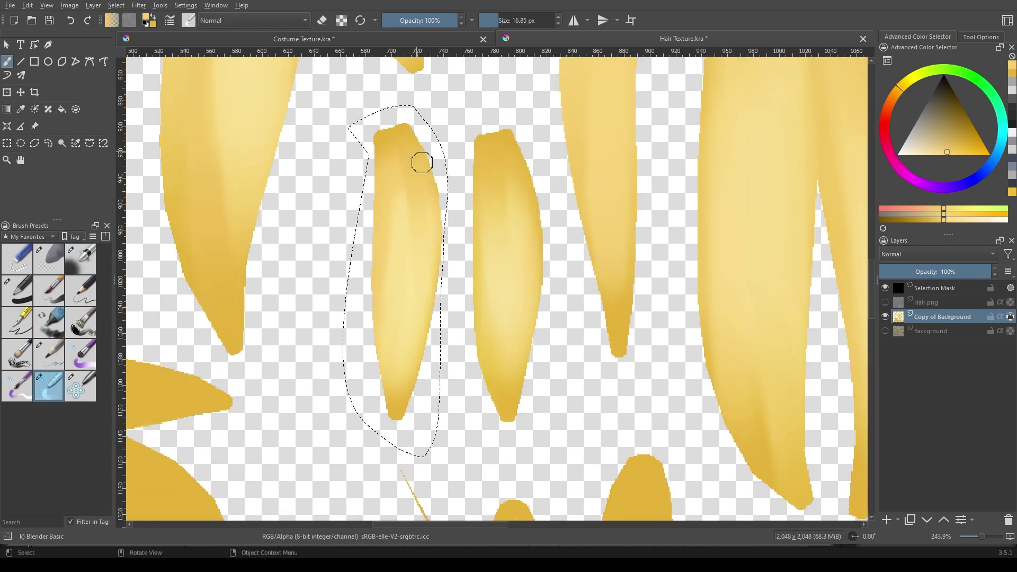
pyautogui.scroll(-2, 393, 294)
pyautogui.scroll(-3, 449, 329)
pyautogui.hotkey('ctrl', 'shift', 'a')
# Lasso-select the large jagged fringe piece and airbrush dark shading across it with Airbrush Soft
pyautogui.scroll(2, 495, 402)
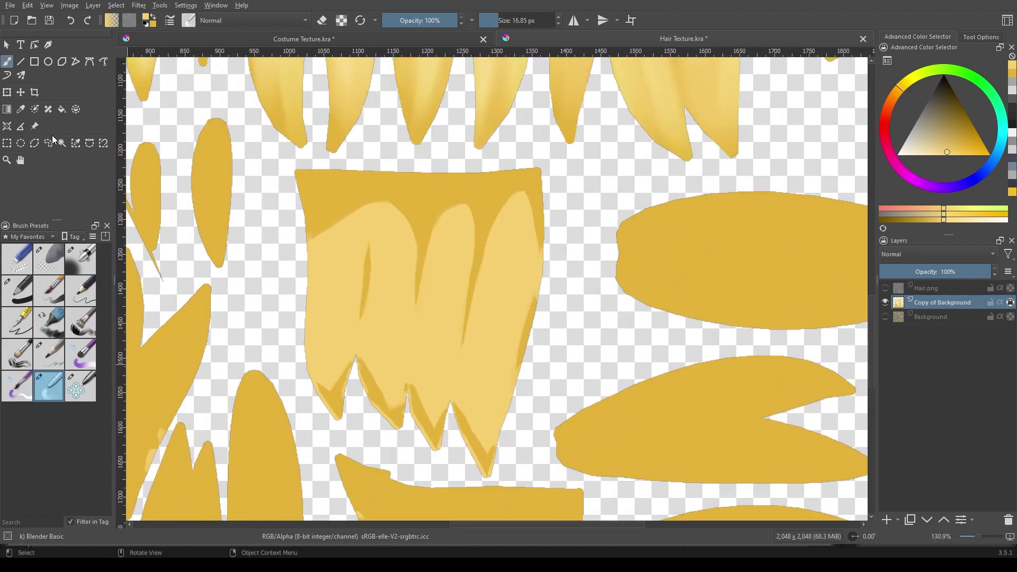
pyautogui.moveTo(270, 242); pyautogui.dragTo(276, 161)
pyautogui.scroll(2, 275, 162)
pyautogui.press('/')
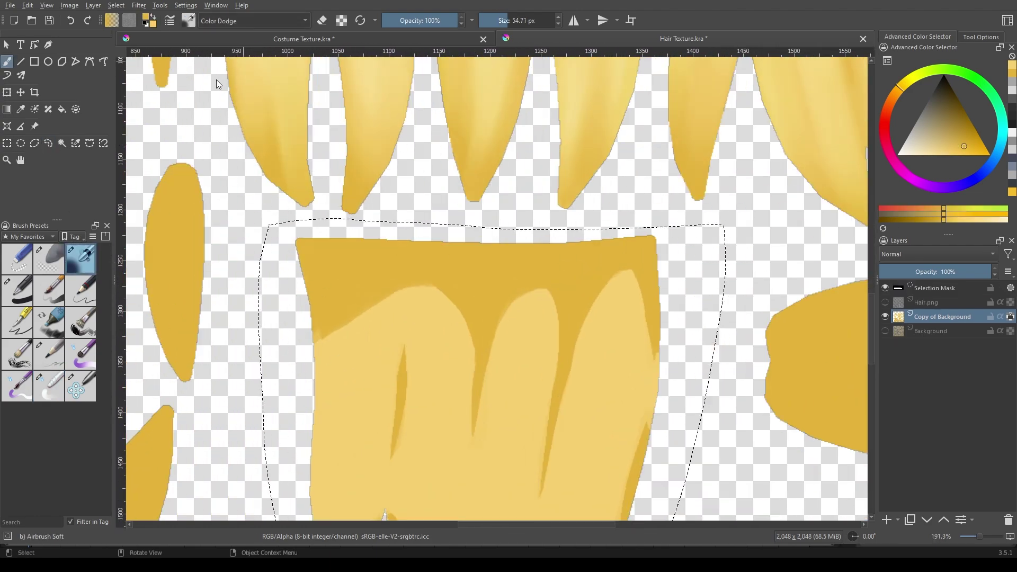
pyautogui.moveTo(344, 265)
pyautogui.mouseDown()
pyautogui.moveTo(564, 350)
pyautogui.moveTo(544, 204)
pyautogui.mouseUp()
# Darken the fringe's jagged bottom edge, its tips, and its lower right edge
pyautogui.scroll(2, 572, 352)
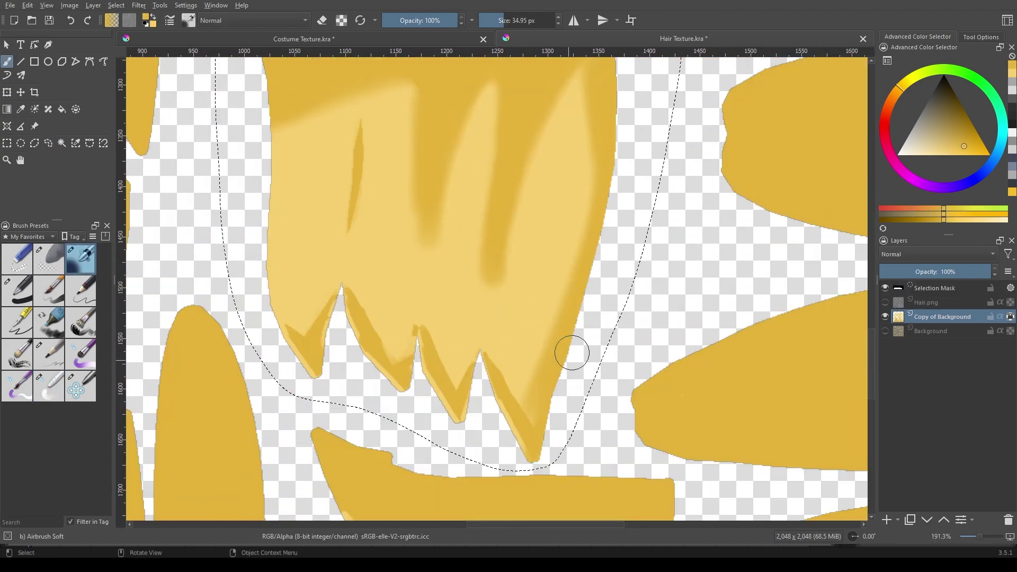
pyautogui.scroll(3, 302, 381)
pyautogui.scroll(-2, 466, 399)
pyautogui.hscroll(3, 416, 272)
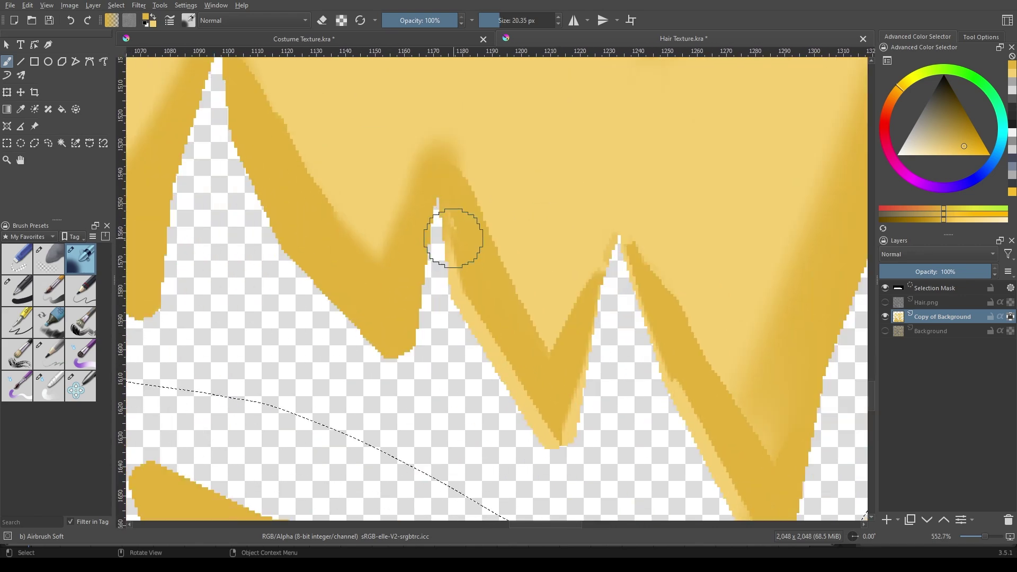
pyautogui.moveTo(454, 234); pyautogui.dragTo(443, 182)
pyautogui.moveTo(556, 339); pyautogui.dragTo(631, 228)
pyautogui.moveTo(655, 397); pyautogui.dragTo(504, 226)
pyautogui.scroll(-4, 617, 325)
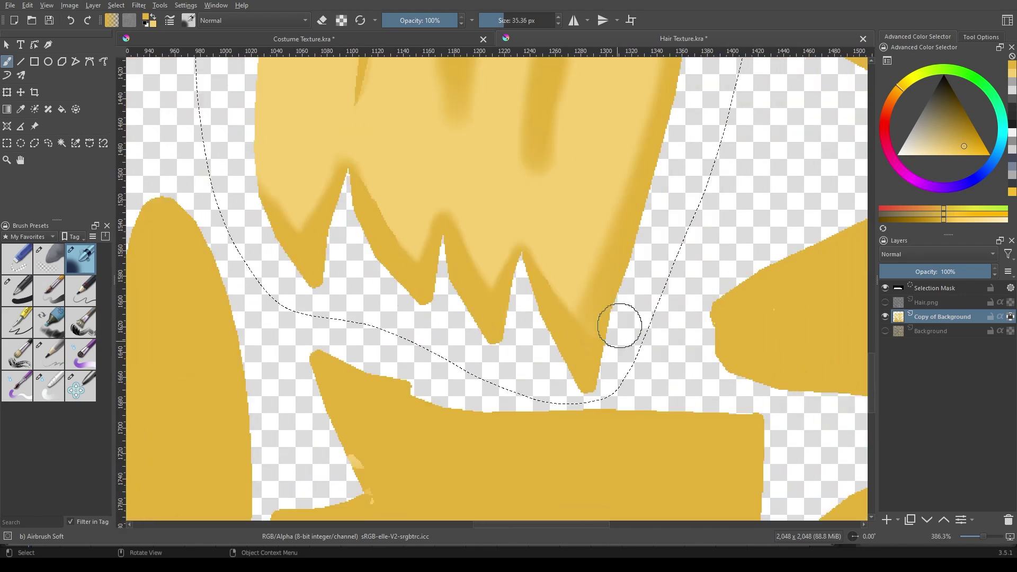
pyautogui.moveTo(617, 325); pyautogui.dragTo(302, 120)
# Smooth the fringe's shading streaks together with Blender Basic
pyautogui.scroll(2, 362, 225)
pyautogui.scroll(-2, 443, 229)
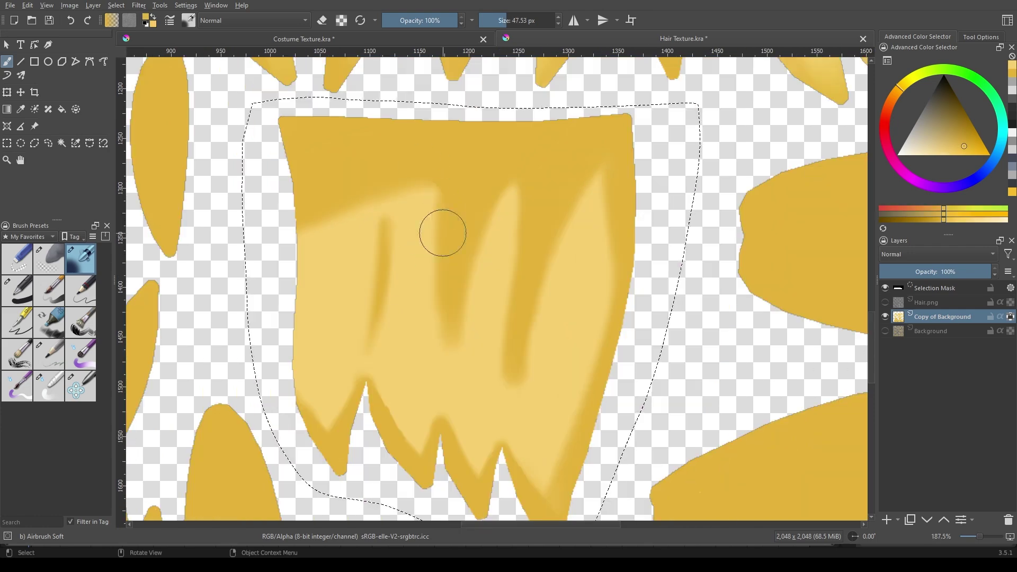
pyautogui.scroll(-4, 442, 227)
pyautogui.scroll(2, 443, 227)
pyautogui.scroll(3, 511, 306)
pyautogui.scroll(-2, 393, 227)
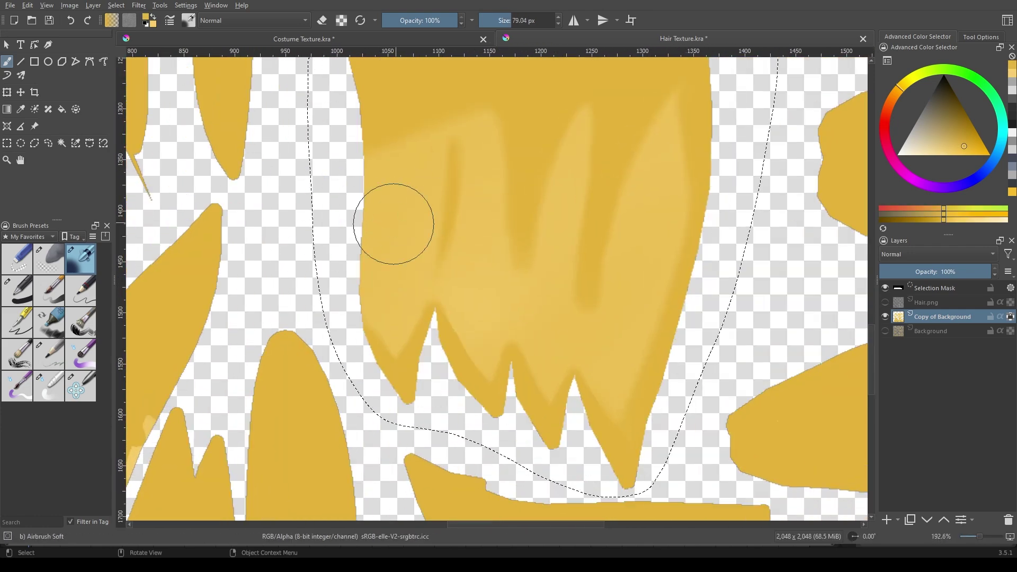
pyautogui.click(48, 385)
pyautogui.scroll(1, 413, 257)
pyautogui.moveTo(556, 443); pyautogui.dragTo(614, 375)
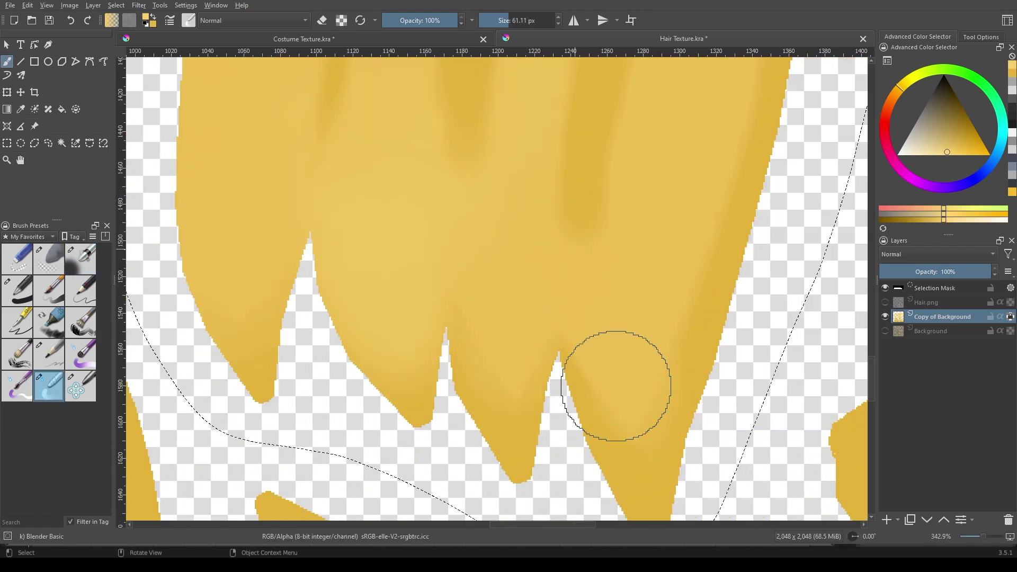
pyautogui.scroll(-2, 673, 217)
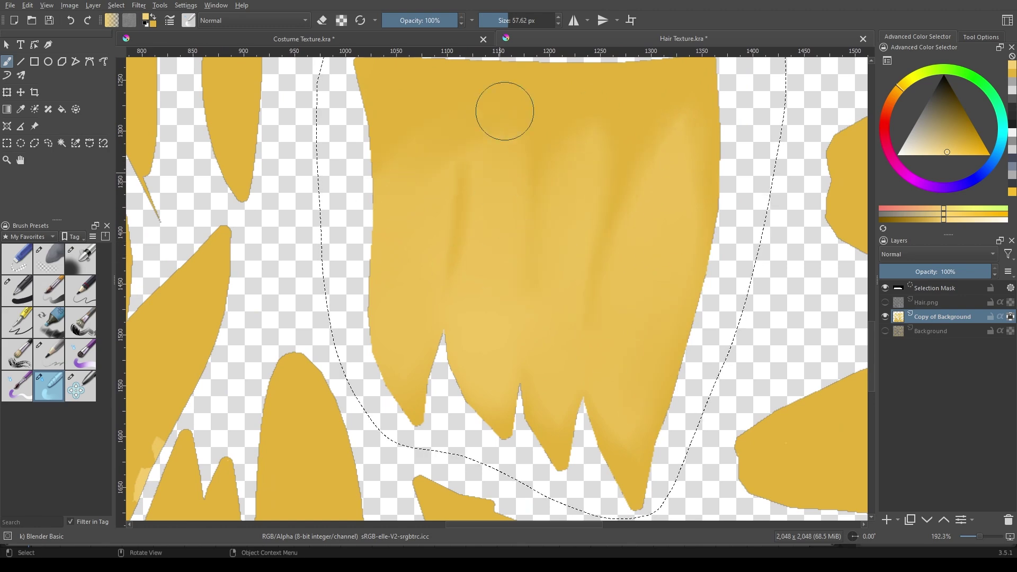
# Brush a soft Color Dodge highlight across the fringe piece and blend it in
pyautogui.press('/')
pyautogui.moveTo(400, 297); pyautogui.dragTo(392, 318)
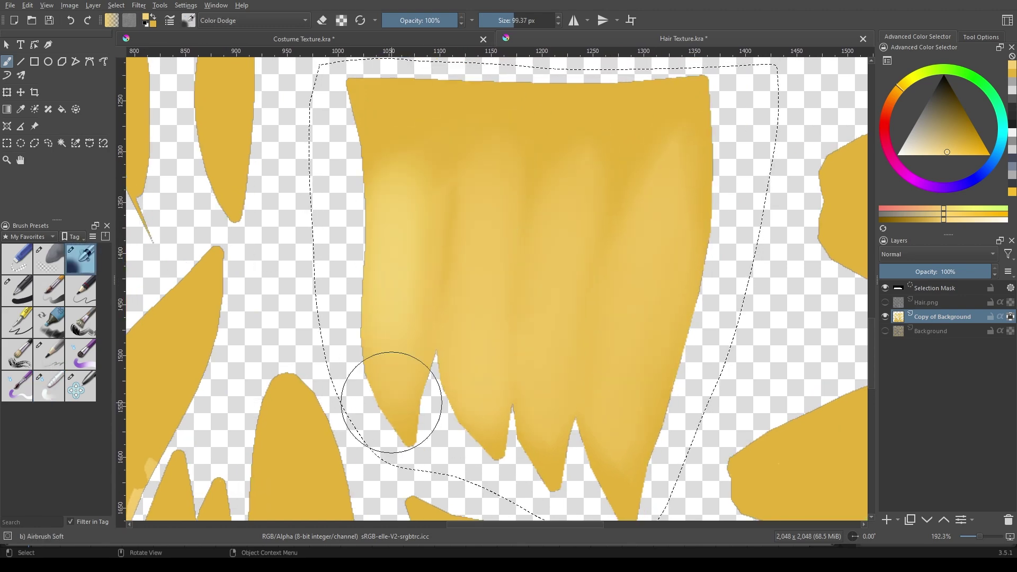
pyautogui.scroll(2, 295, 277)
pyautogui.press('/')
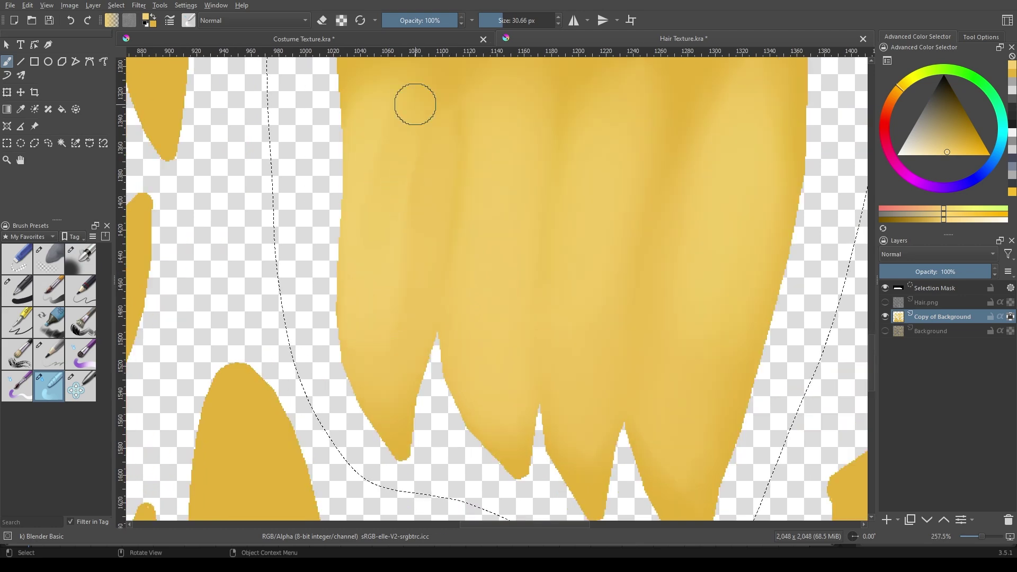
pyautogui.scroll(-1, 425, 219)
pyautogui.scroll(-1, 474, 274)
pyautogui.scroll(-1, 482, 330)
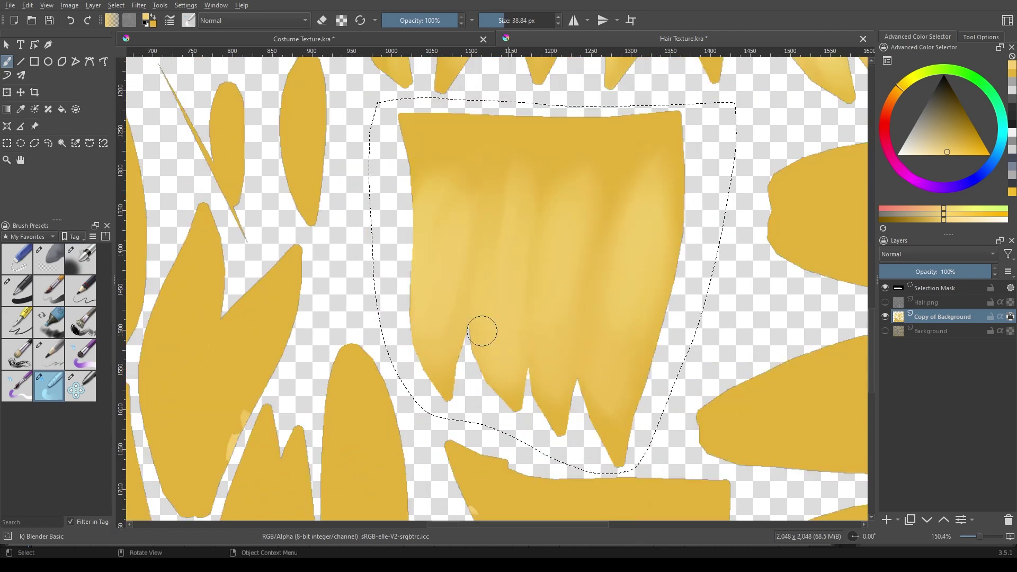
pyautogui.scroll(2, 615, 164)
pyautogui.scroll(-2, 567, 461)
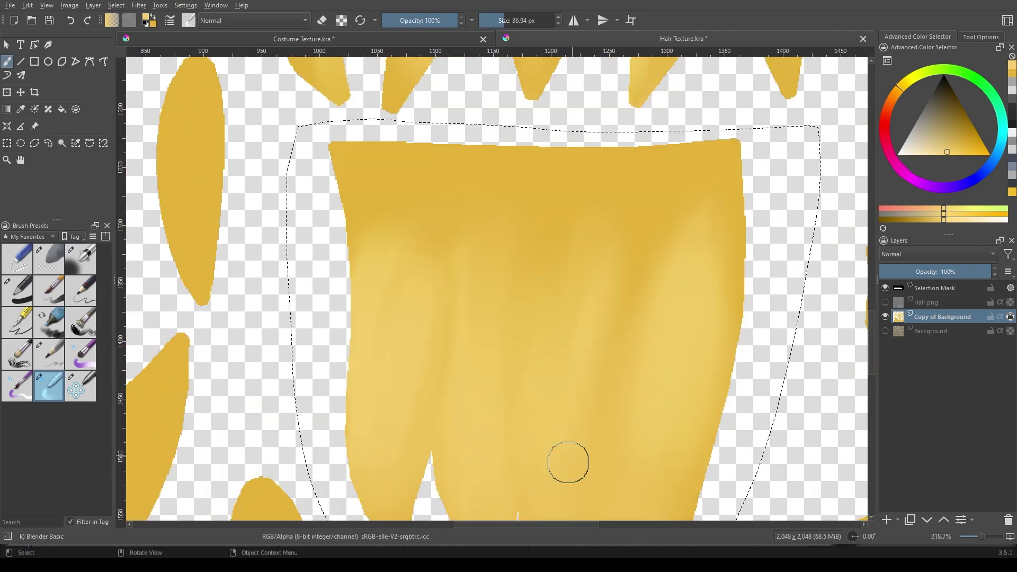
pyautogui.scroll(1, 617, 295)
pyautogui.scroll(1, 577, 368)
pyautogui.scroll(-1, 577, 368)
pyautogui.scroll(1, 594, 404)
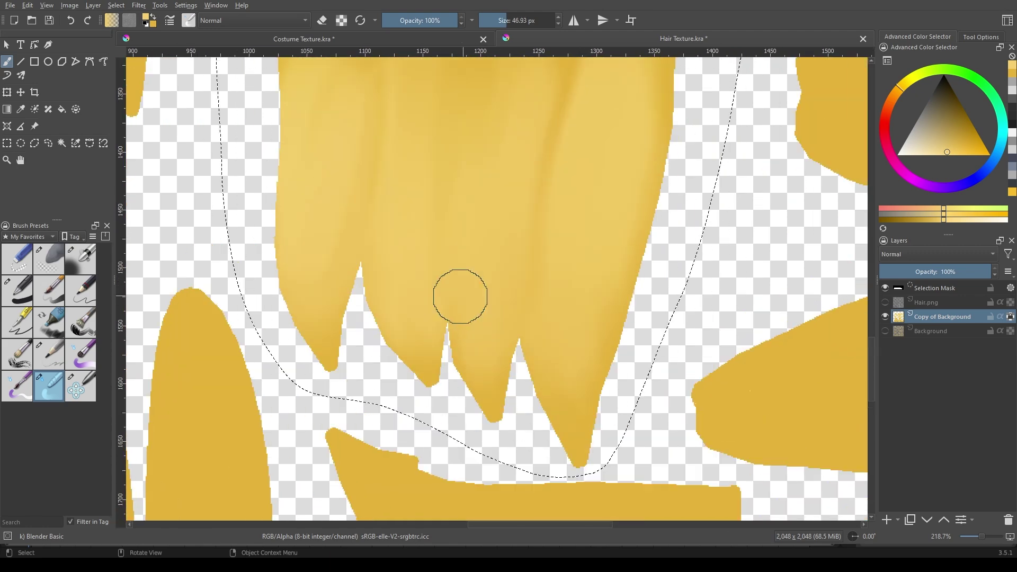
# Finish the fringe's Color Dodge highlights and release the selection with Ctrl+Shift+A
pyautogui.press('/')
pyautogui.scroll(-1, 616, 325)
pyautogui.scroll(-1, 616, 326)
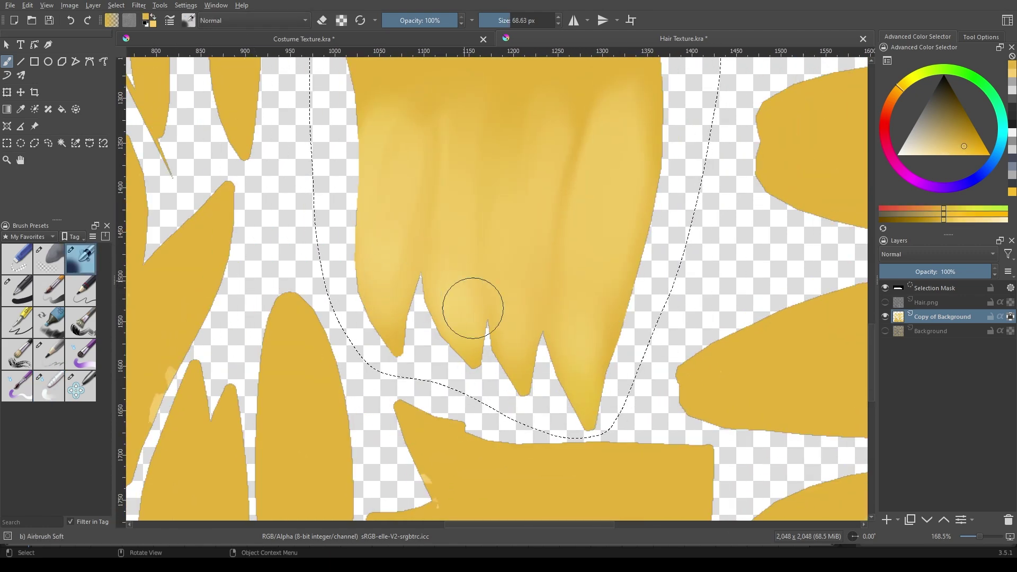
pyautogui.scroll(-2, 473, 308)
pyautogui.scroll(-2, 495, 337)
pyautogui.hotkey('ctrl', 'shift', 'a')
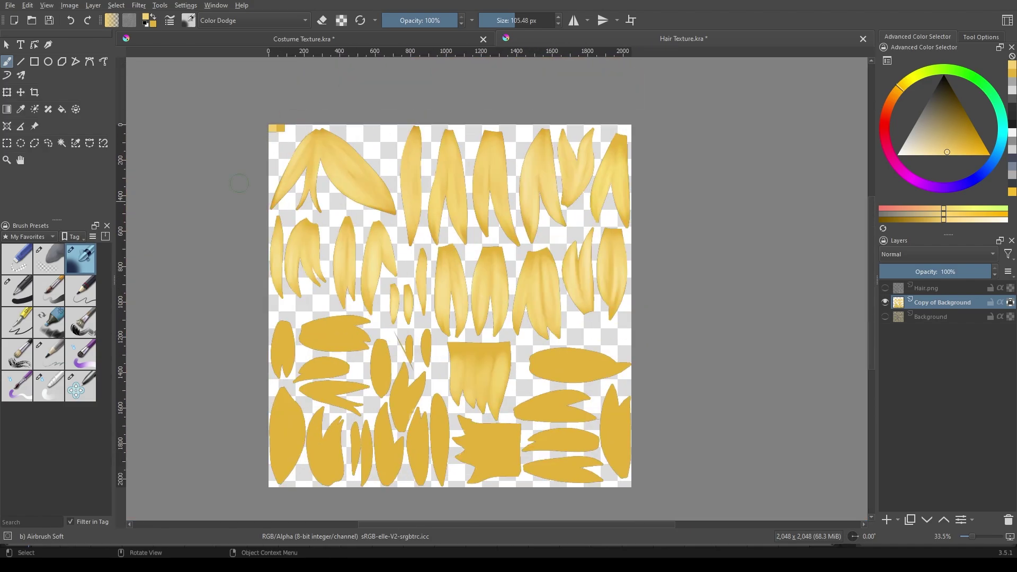